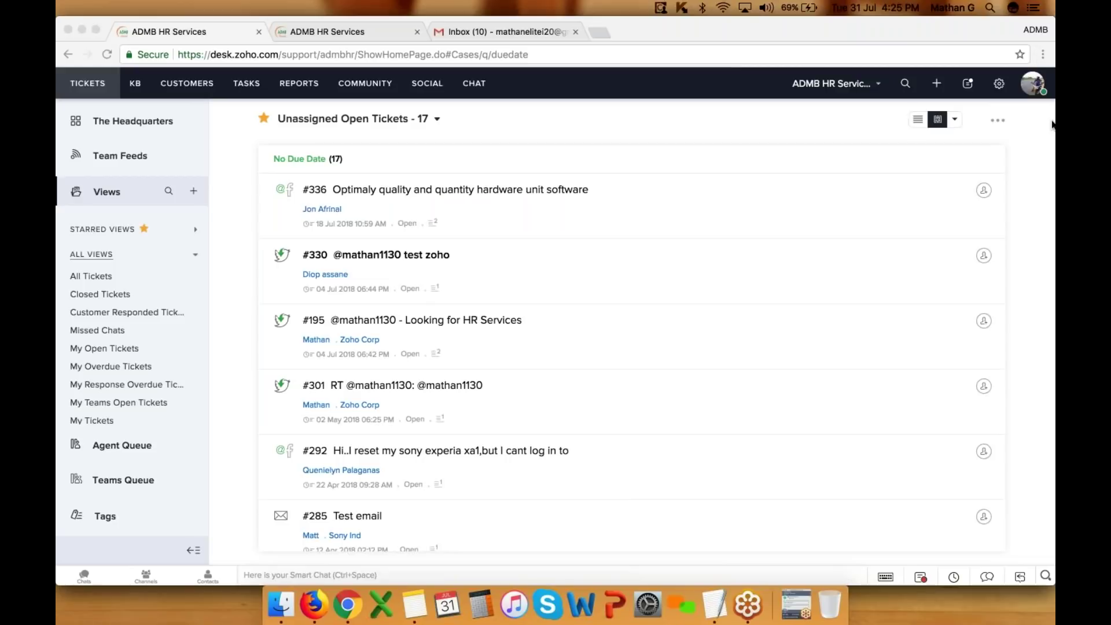
click(919, 120)
- Show the ticket list in Classic view, then open Setup and the support email address settings
click(932, 151)
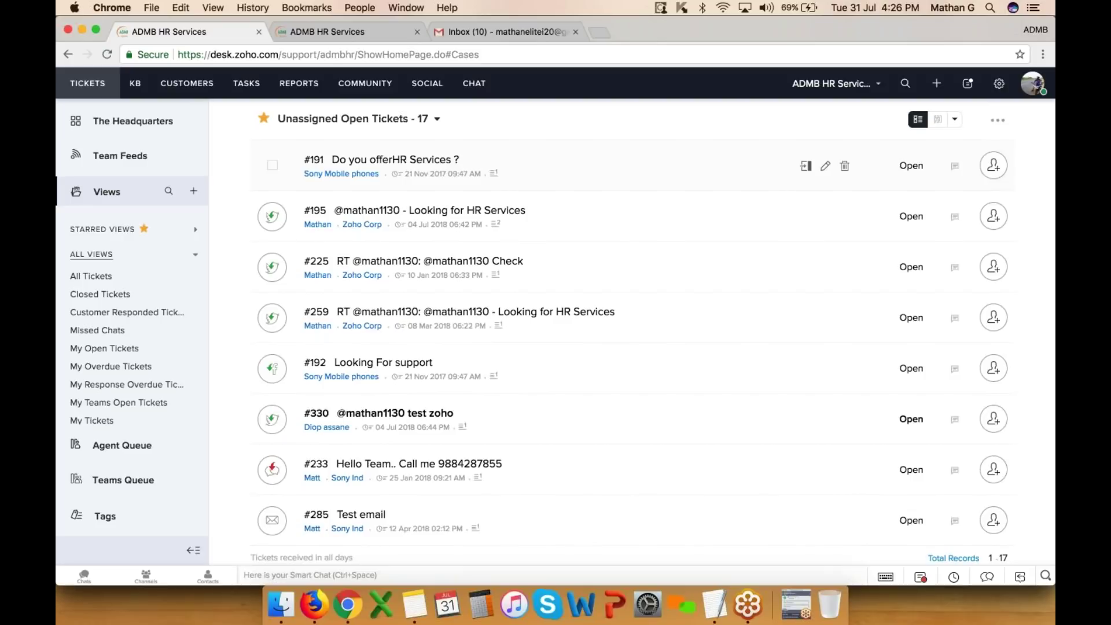
click(999, 85)
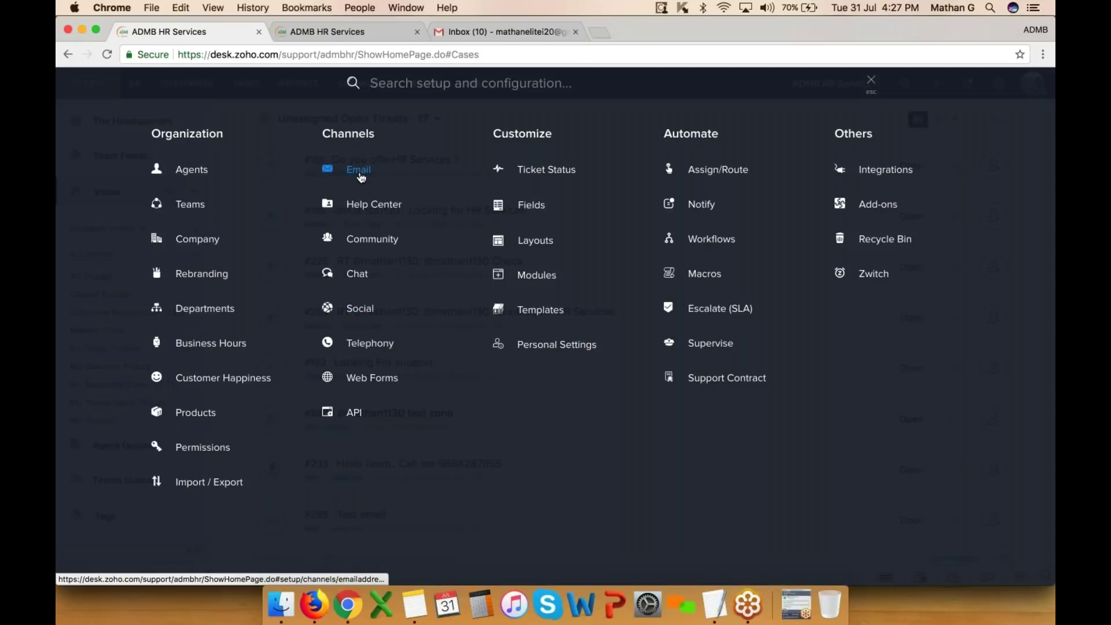
click(361, 173)
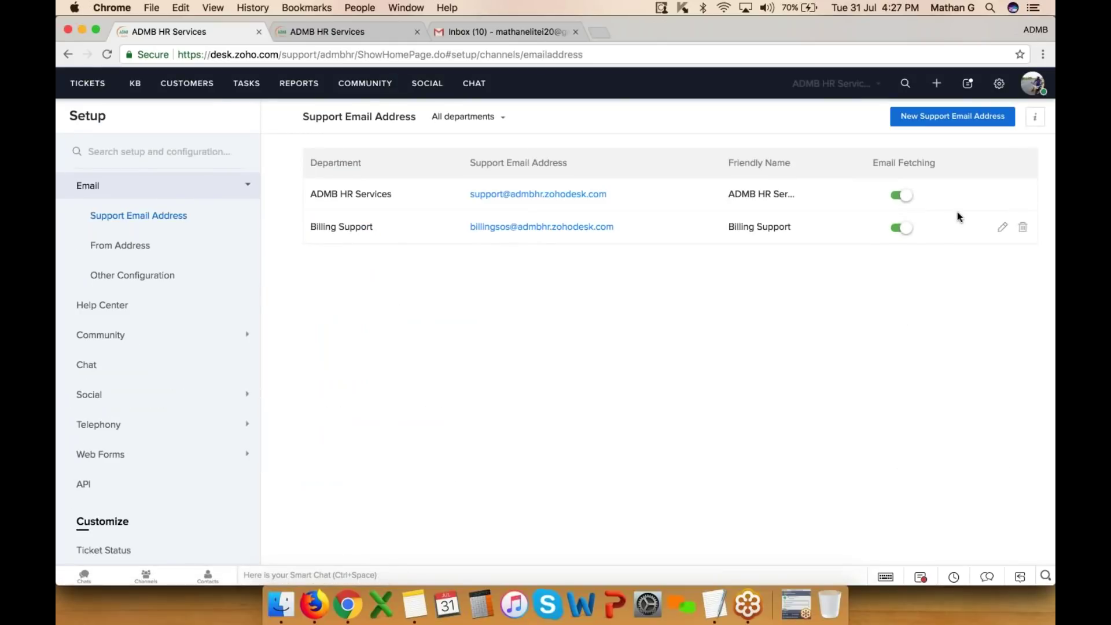
- Delete the Billing Support support email address and confirm the deletion
click(1022, 226)
click(448, 296)
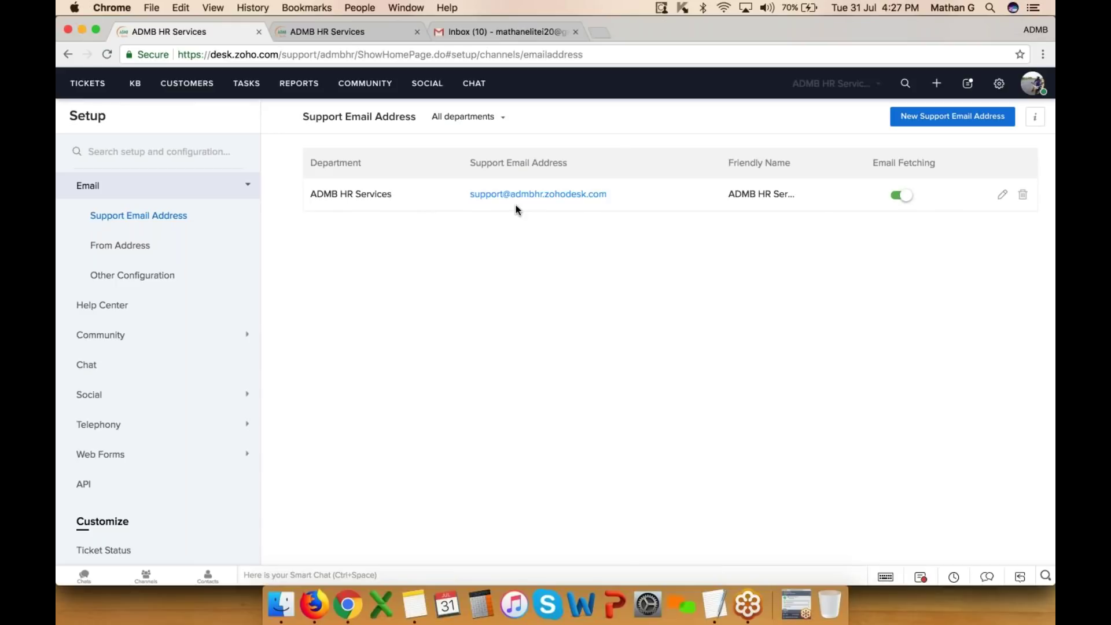
click(494, 31)
- Open Gmail's Forwarding and POP/IMAP settings, then return to Zoho Desk's support email page
click(987, 128)
click(884, 265)
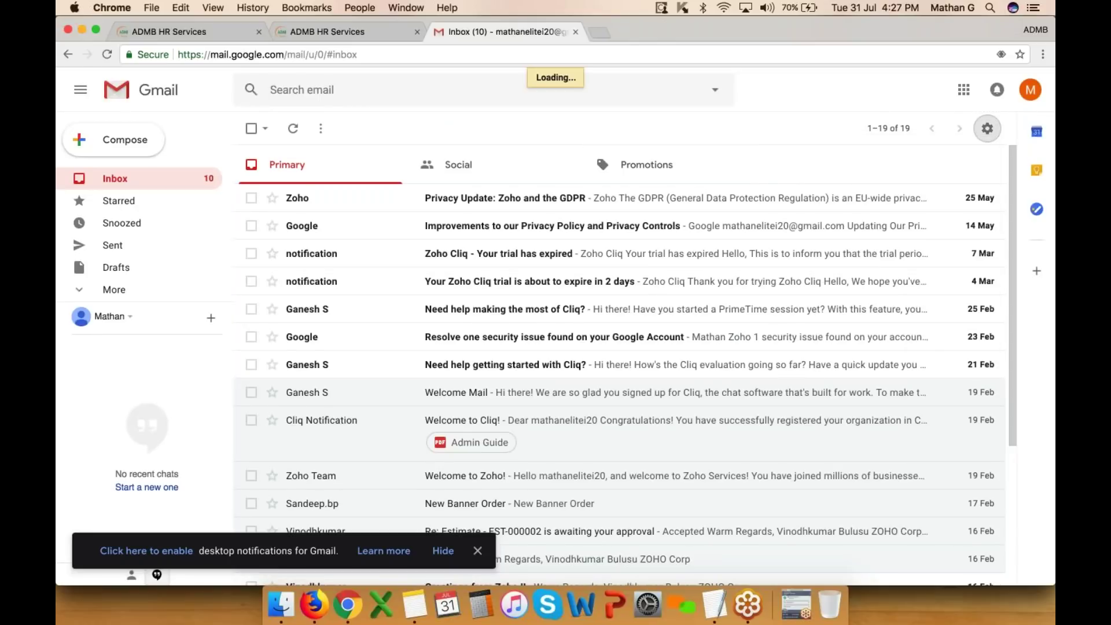
click(704, 165)
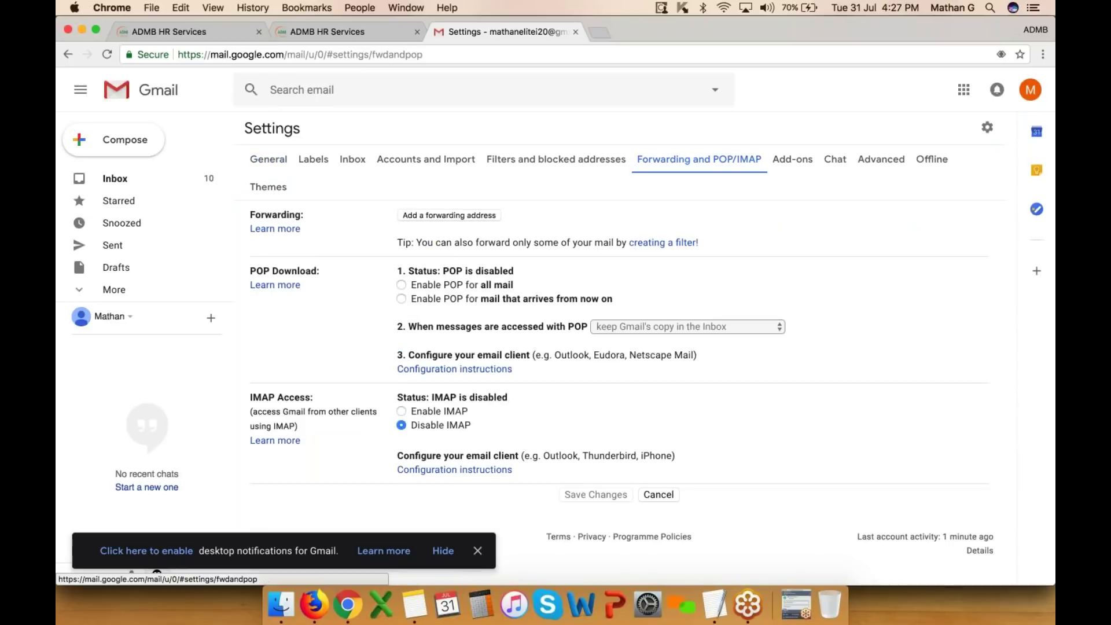
click(385, 35)
click(205, 30)
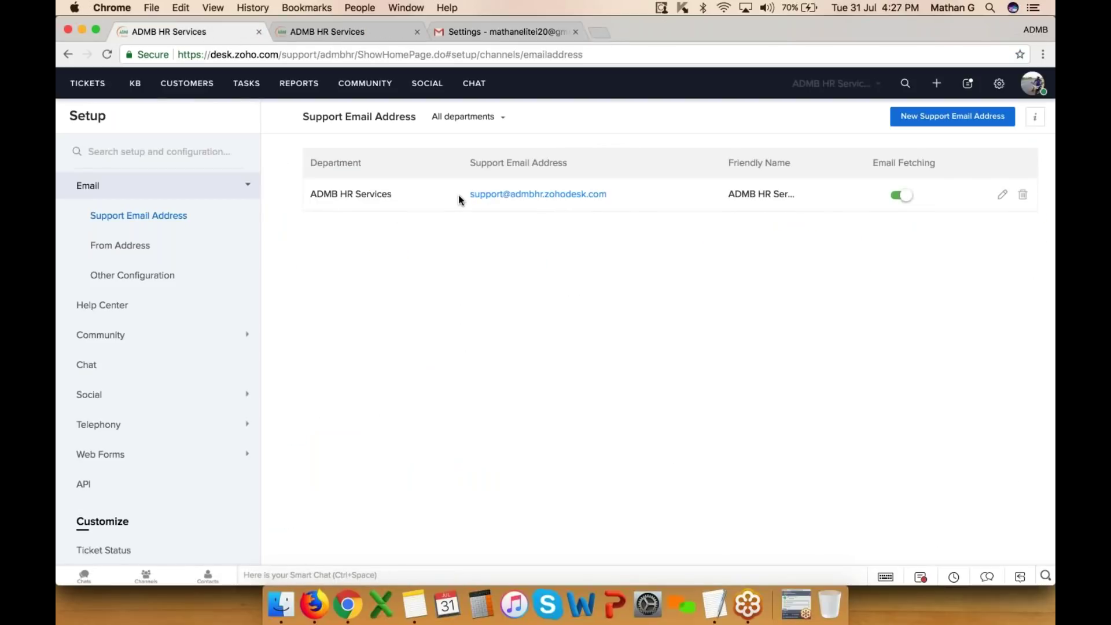
drag(459, 194, 625, 196)
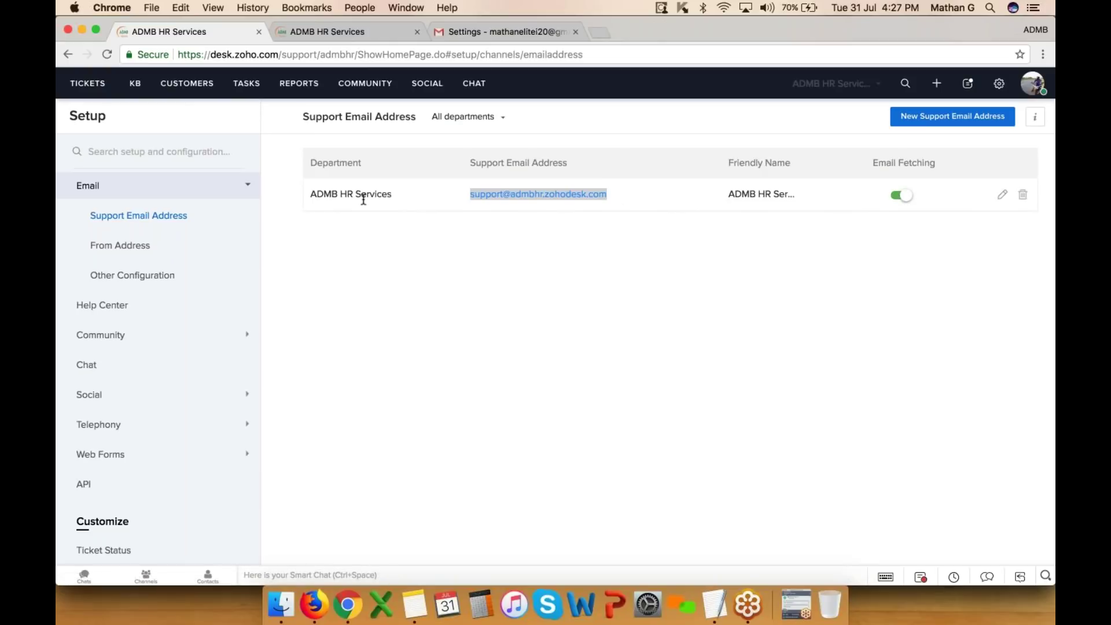
- Copy the ADMB HR Services support email address and go back to Gmail's forwarding settings
click(312, 195)
drag(311, 195, 395, 201)
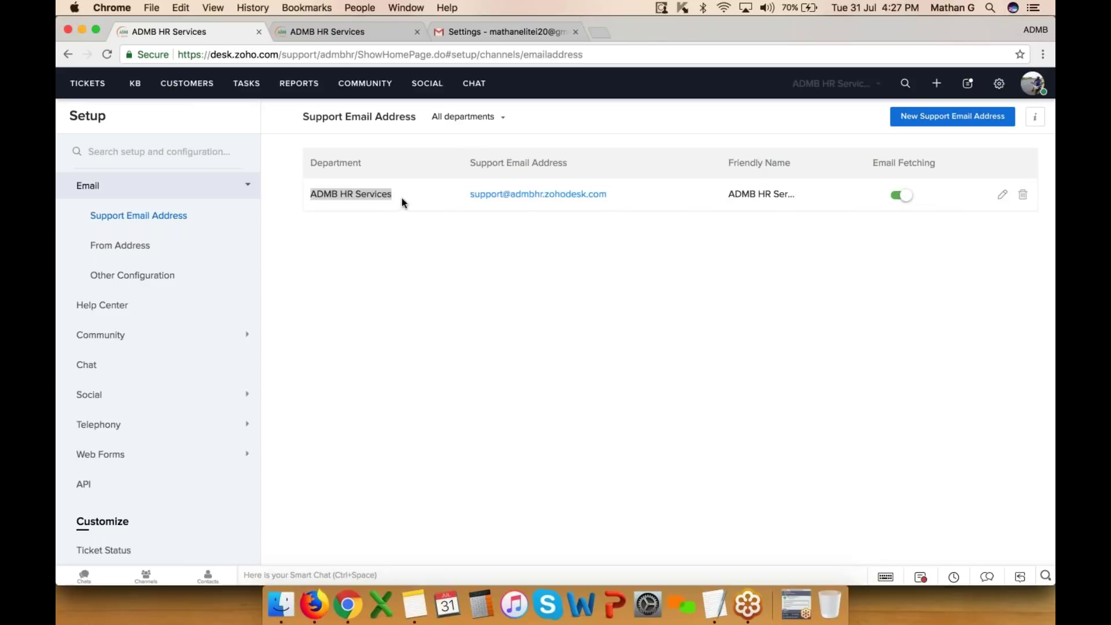
right_click(501, 194)
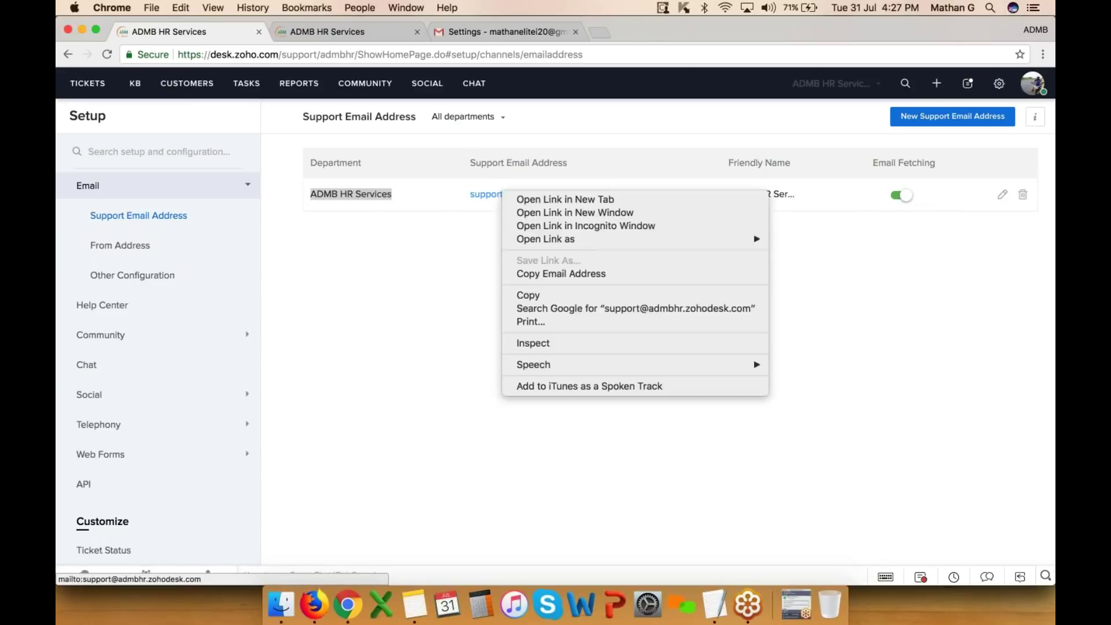
click(548, 275)
click(511, 33)
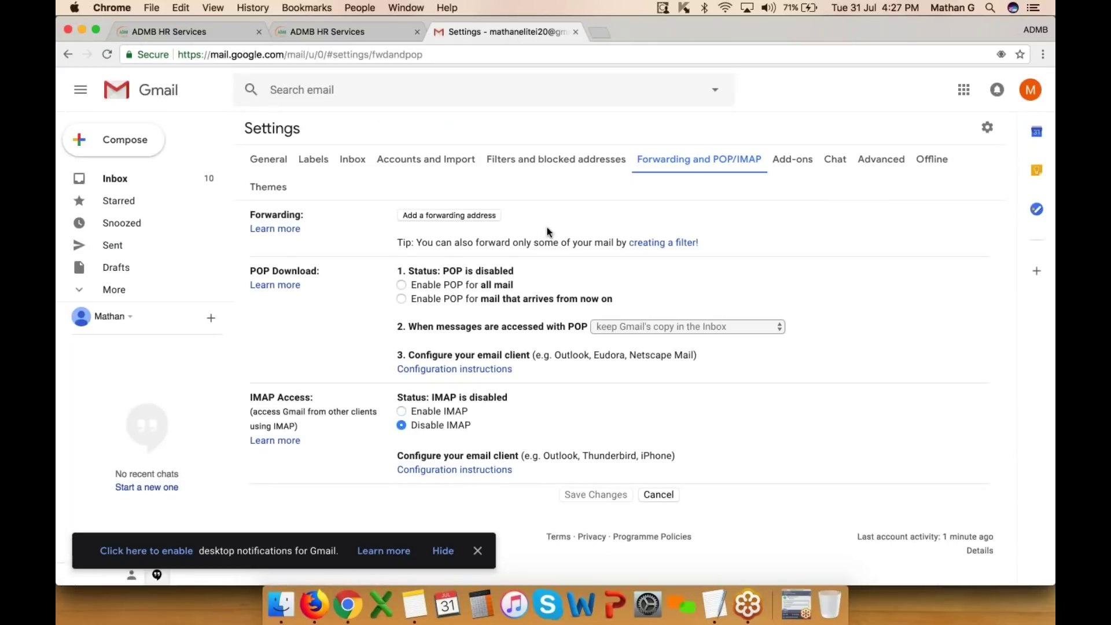
click(450, 214)
- Paste the support address as Gmail's new forwarding address, then view Zoho Desk's From Address settings
right_click(485, 328)
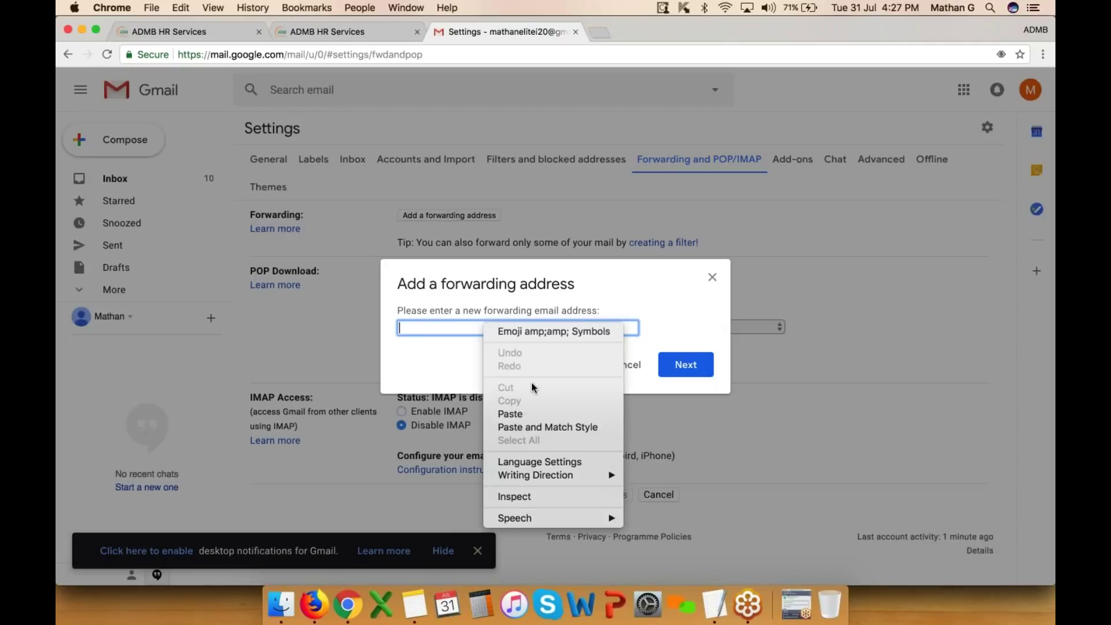
click(530, 414)
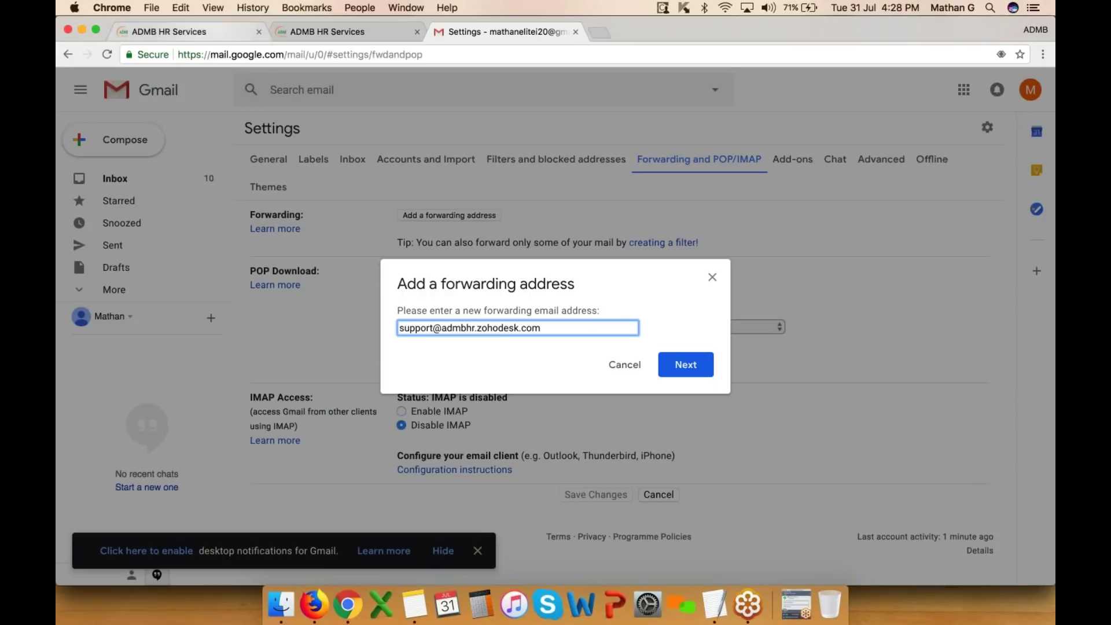
click(174, 31)
click(120, 248)
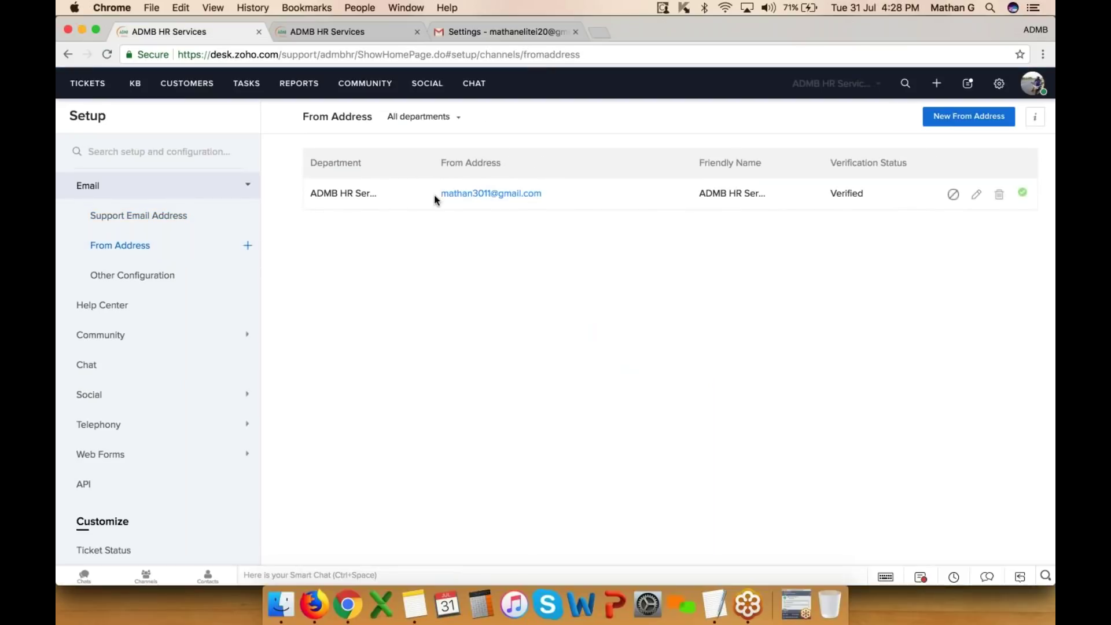
- Switch Chrome to the Company Account profile showing the Zoho Desk request
drag(310, 164, 362, 163)
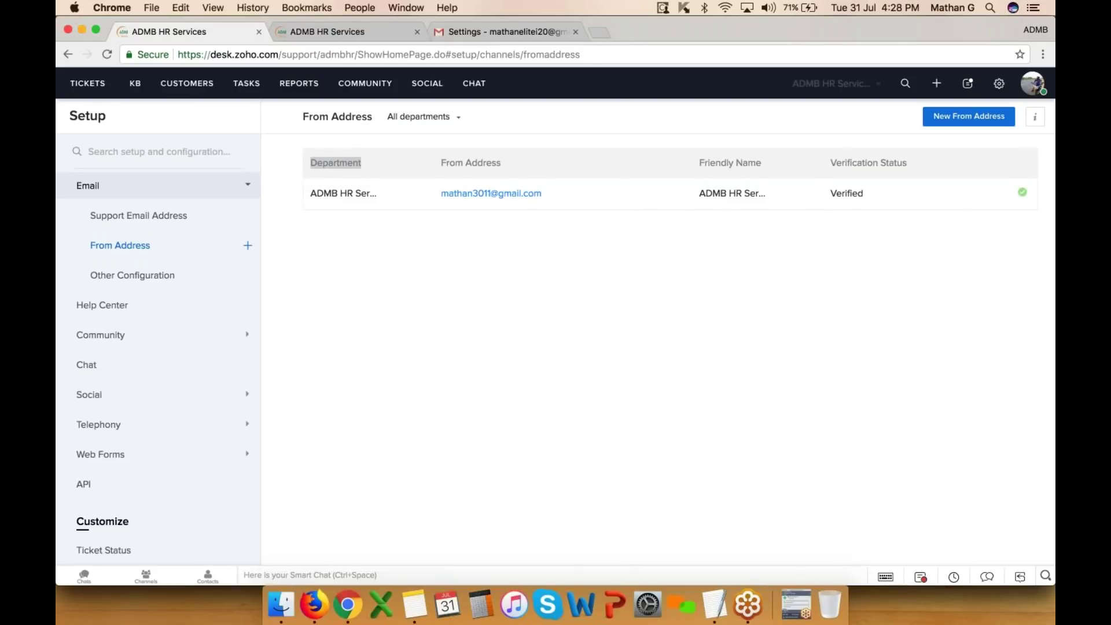
click(1033, 30)
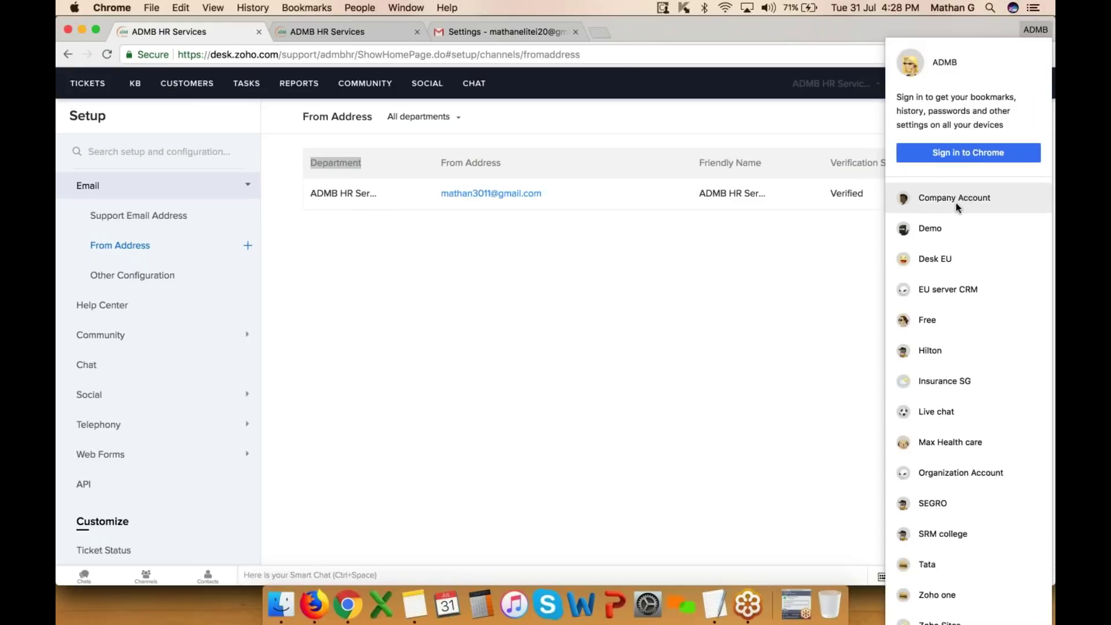
click(956, 203)
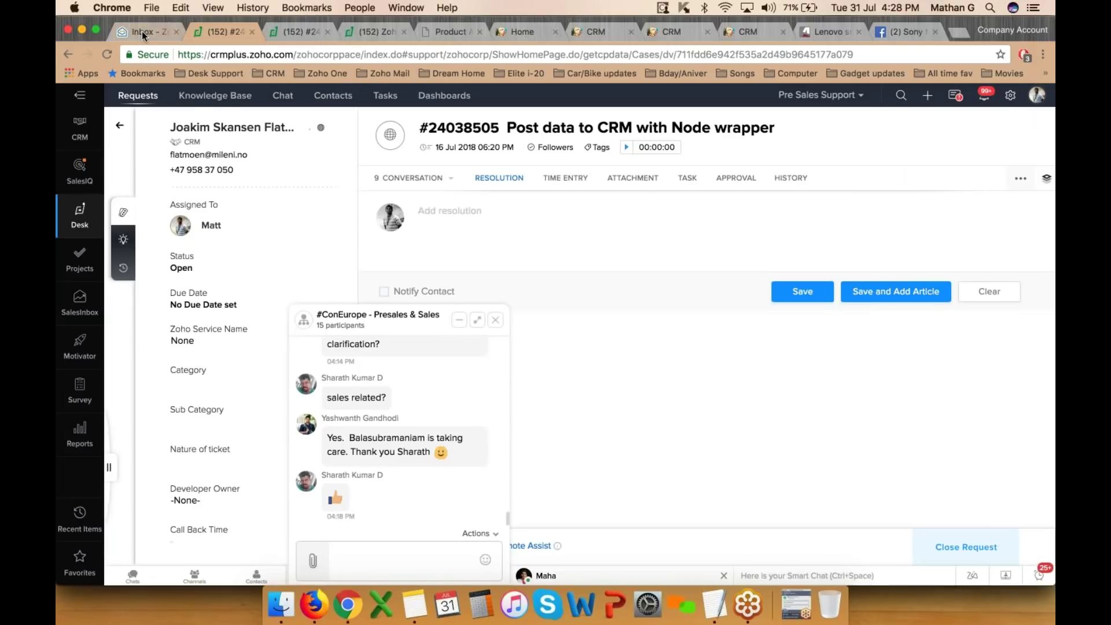
click(141, 30)
- Compose a new mail to support, subject 'Bond Cott', greeting the team and asking the bond cost
click(112, 106)
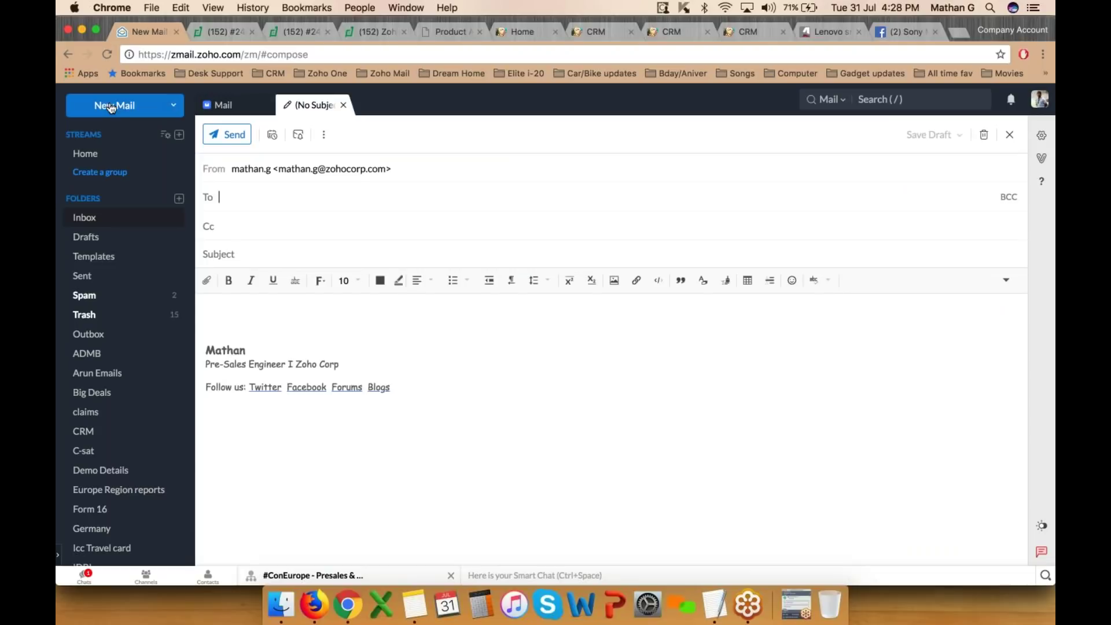
text(support)
key(Tab)
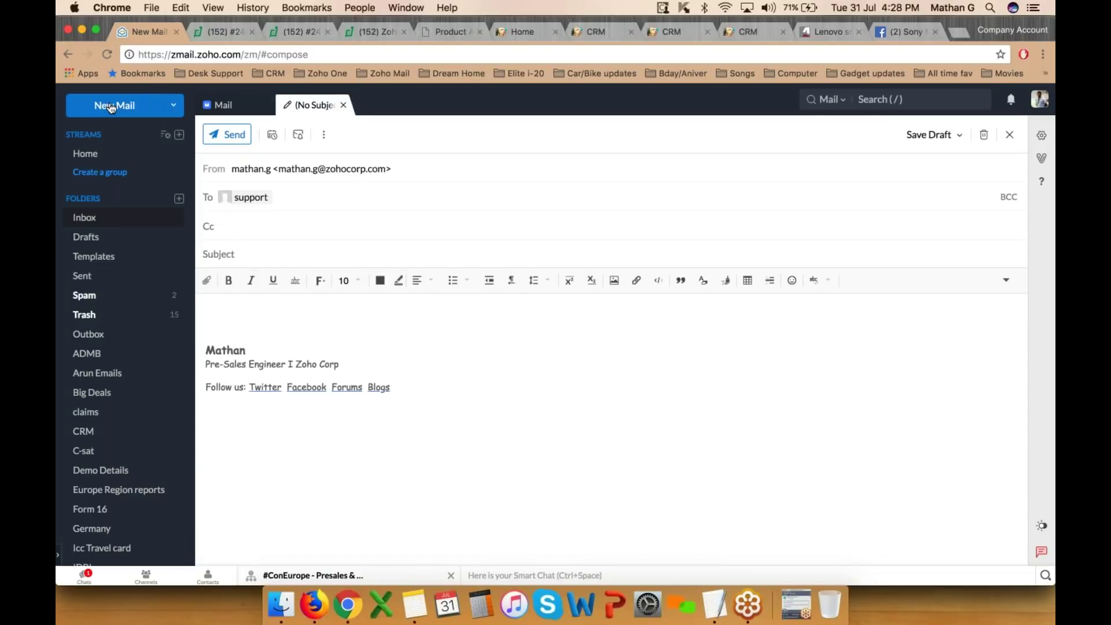
text(Bond)
text( Cot)
text(t)
key(Tab)
text(Hello Team,)
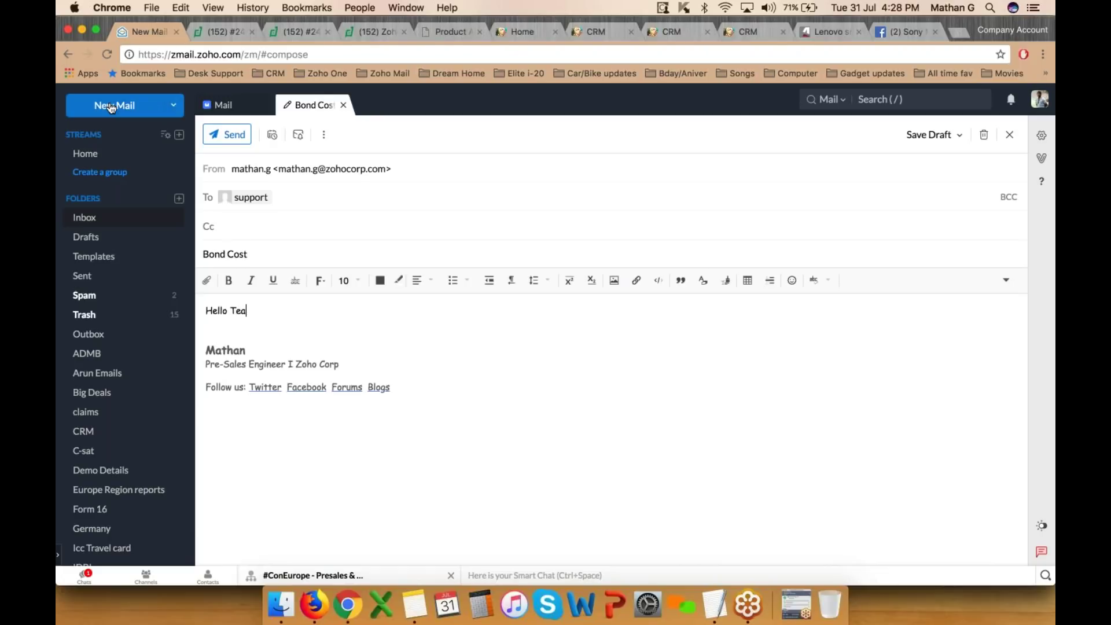
key(Return)
key(Return)
text(Let me know the cost of the bond ...)
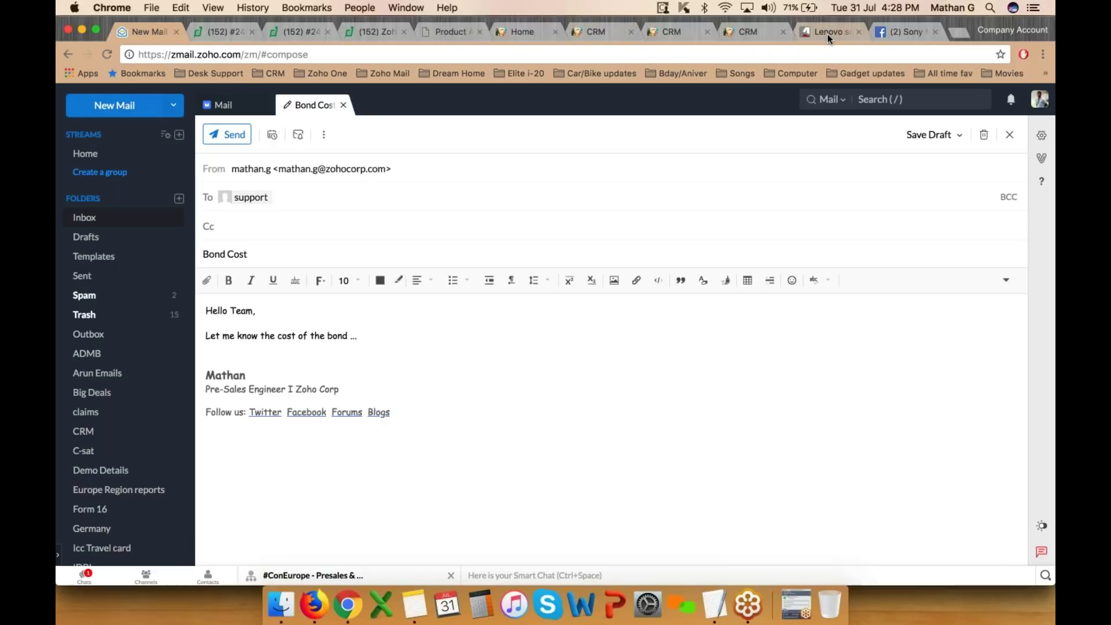
key(Return)
key(Return)
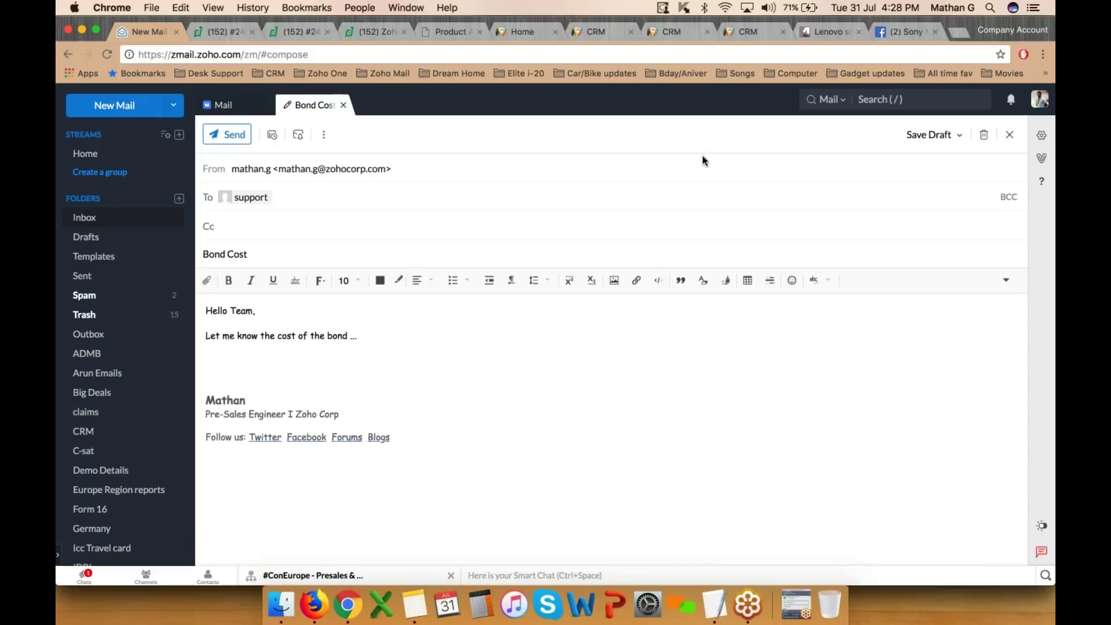
- Copy paragraphs from the Lenovo phone article and paste them into the email body
click(827, 31)
scroll(615, 320, down, 7)
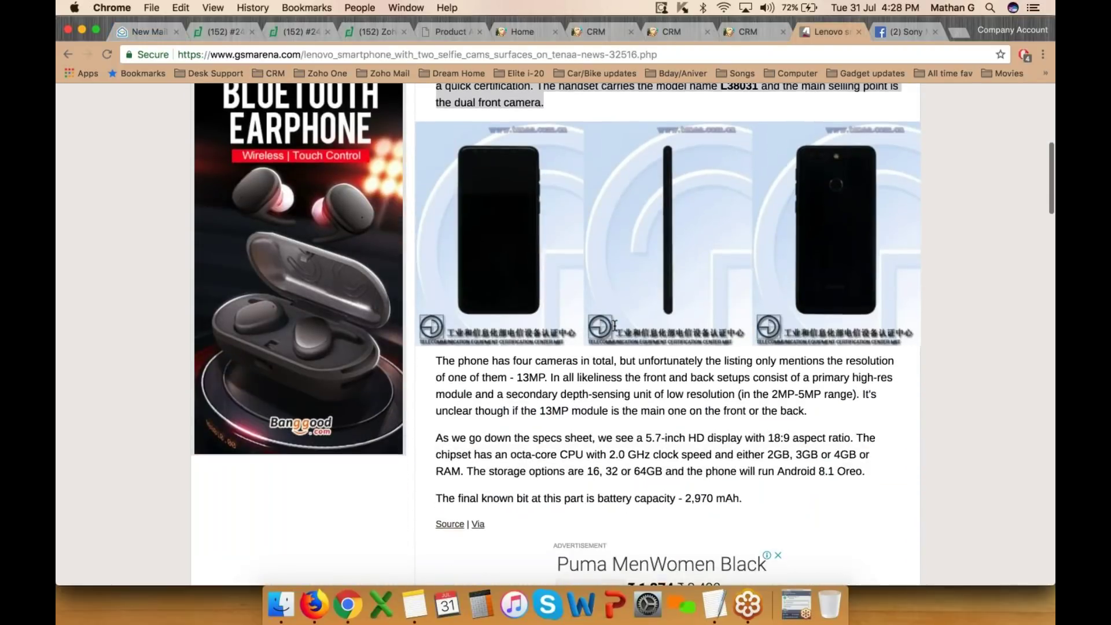
drag(435, 361, 764, 495)
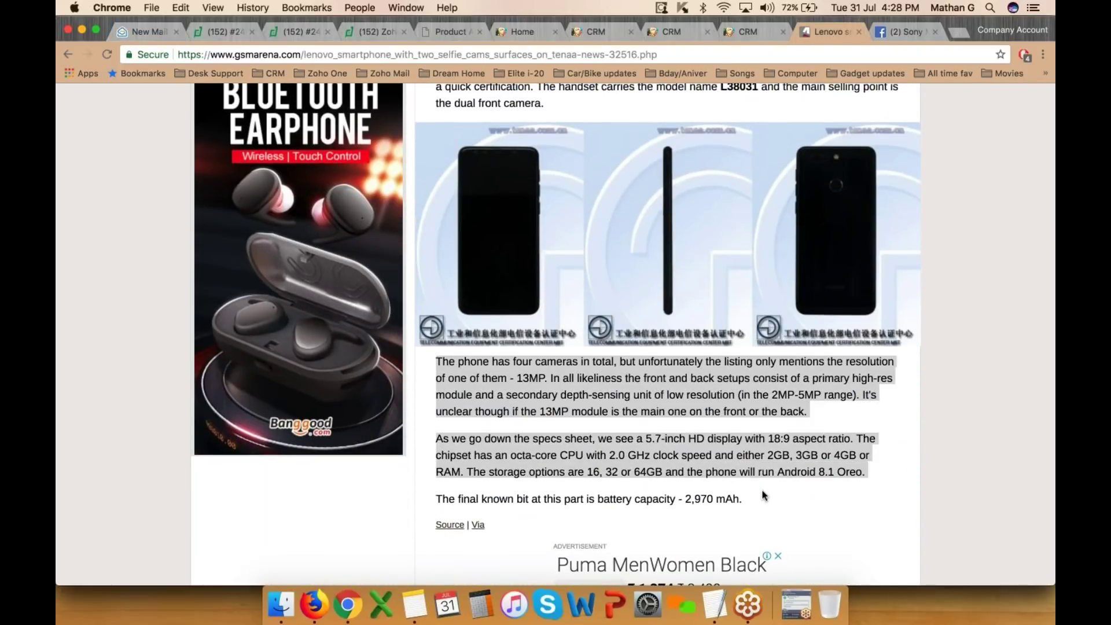
key(super+c)
click(145, 33)
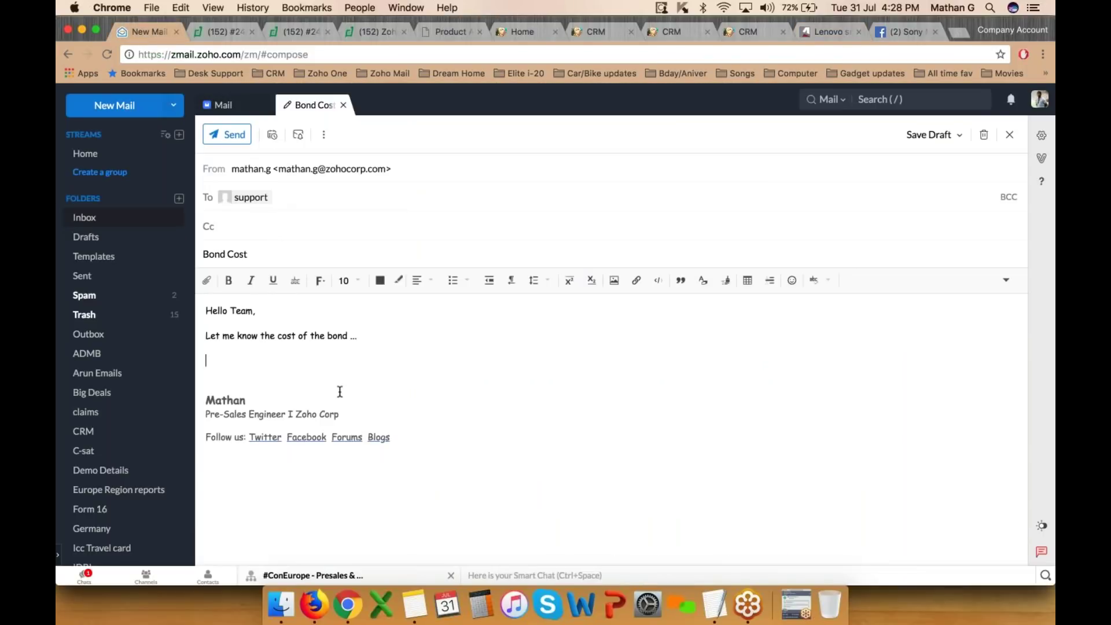
key(super+v)
- Colour the pasted paragraphs blue and set them in Comic Sans MS
drag(412, 415, 412, 417)
click(380, 280)
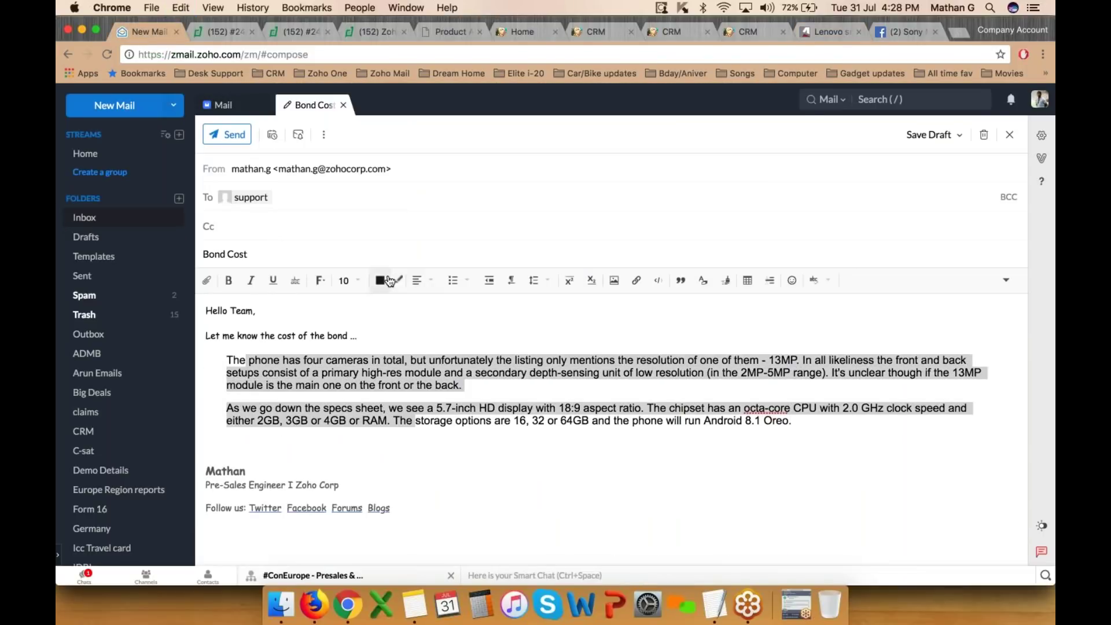
click(393, 368)
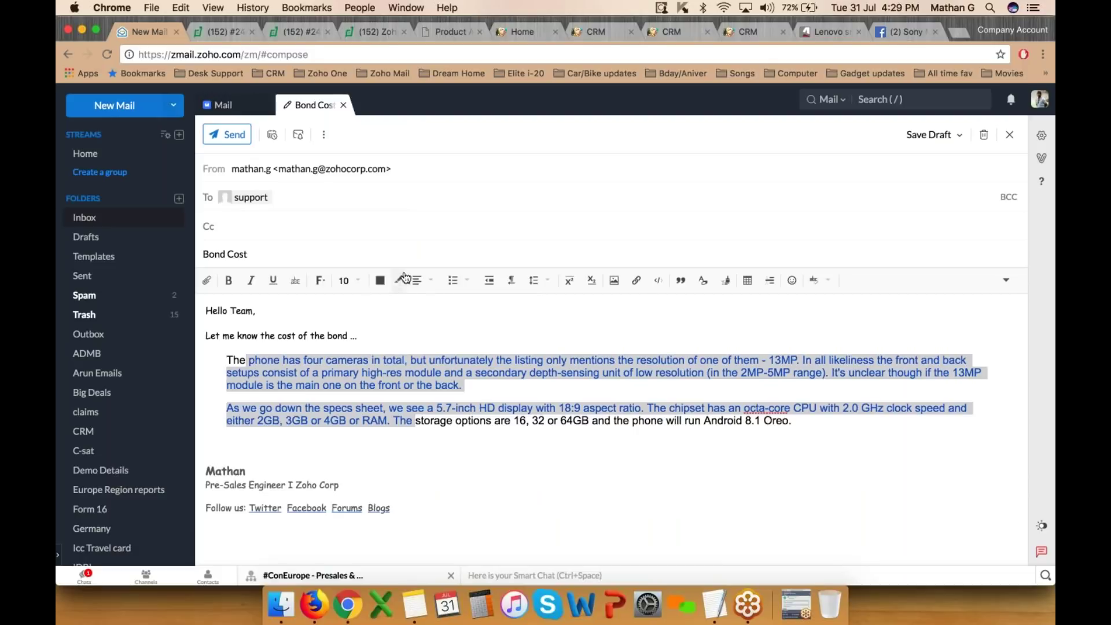
click(320, 282)
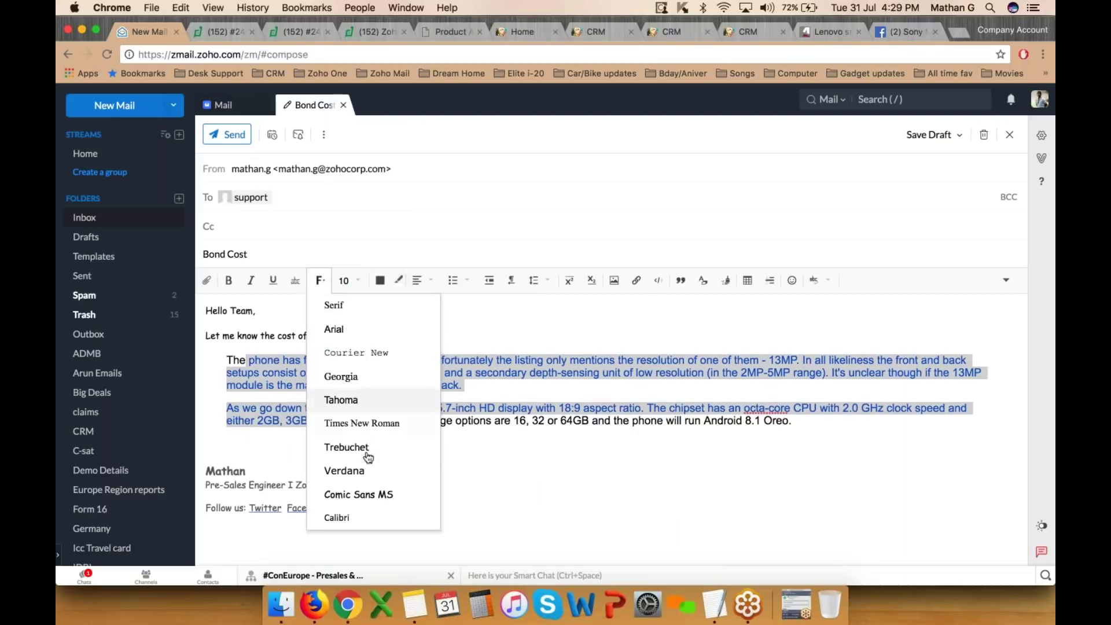
click(365, 494)
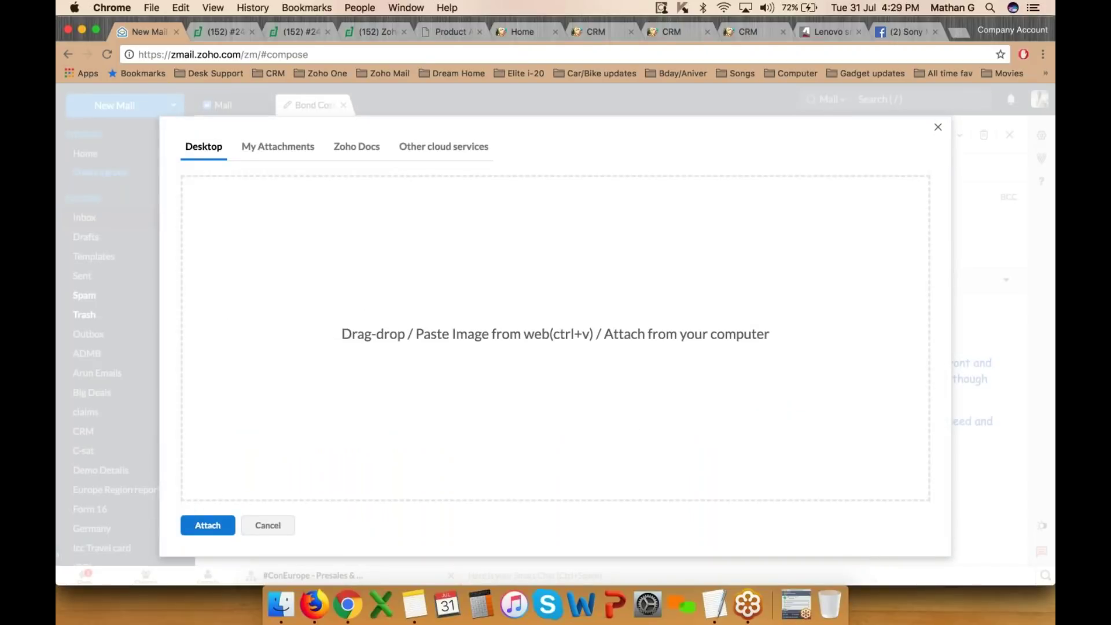
- Attach Editions.png and Large Deals.xlsx from the computer to the email
click(424, 339)
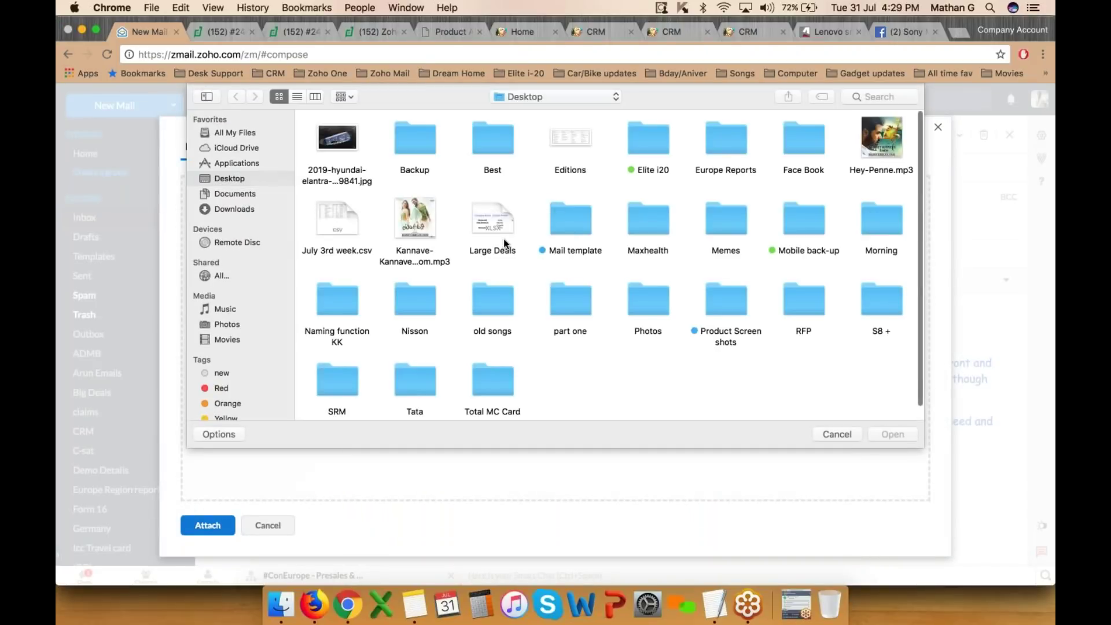
click(571, 149)
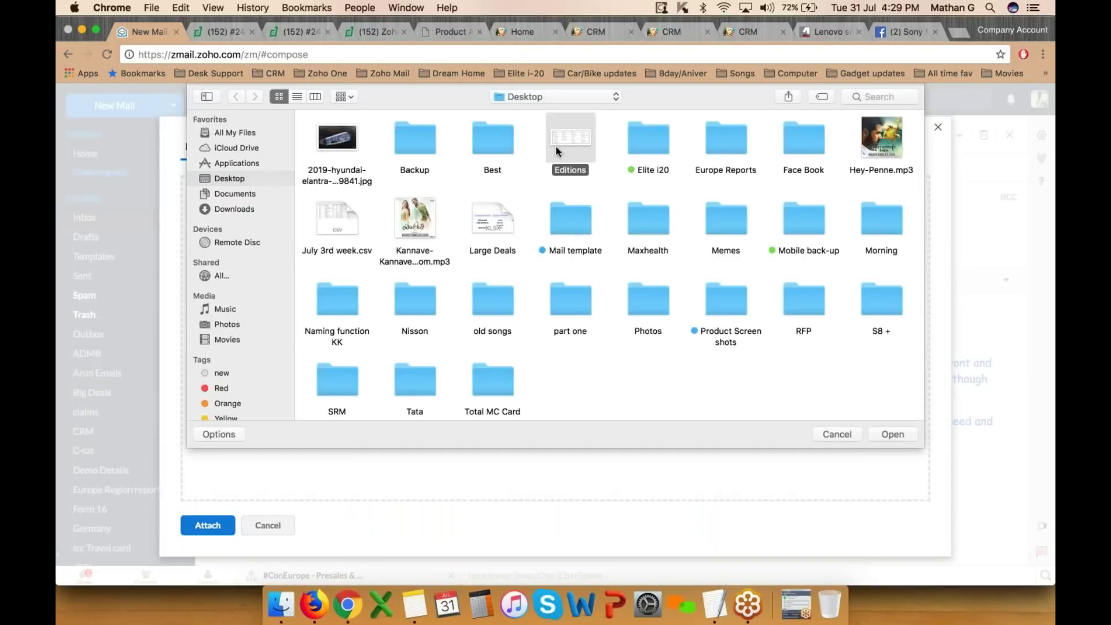
super+click(492, 213)
click(902, 432)
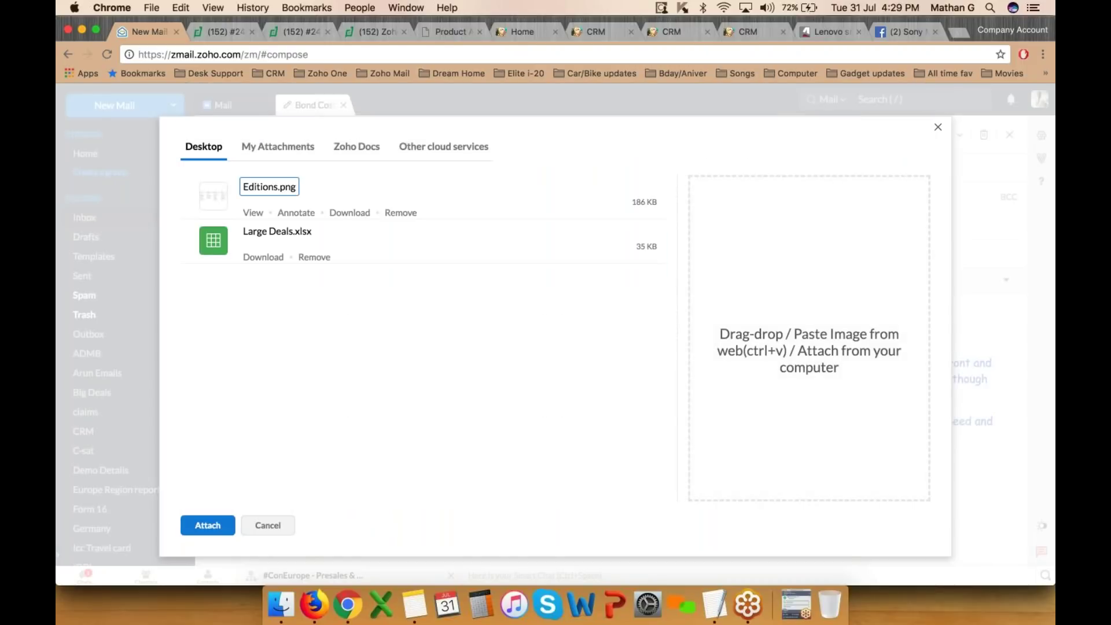
click(208, 525)
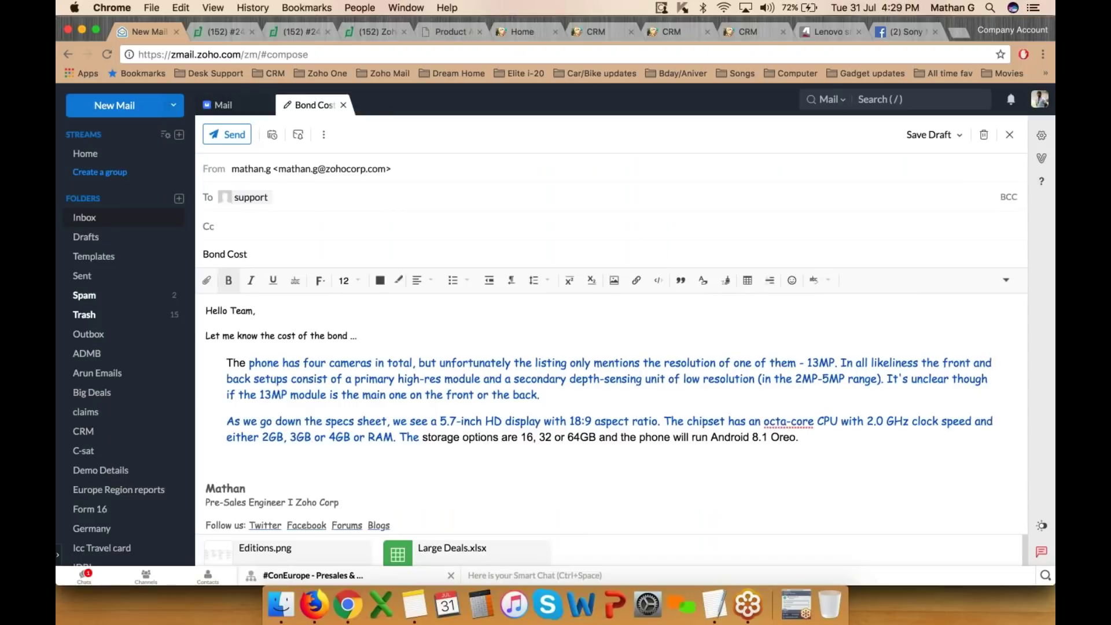
- Send the Bond Cost email
scroll(331, 501, down, 2)
scroll(330, 502, up, 2)
click(236, 139)
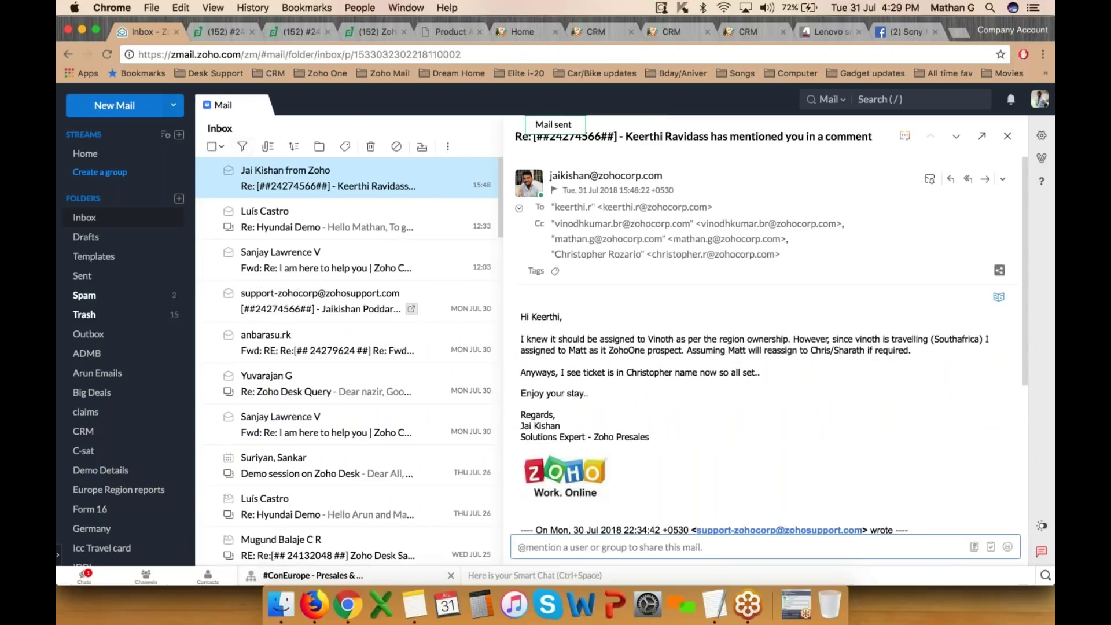
- Switch back to the ADMB profile and open ticket #348 Bond Cost from Open Tickets
click(1024, 31)
click(957, 110)
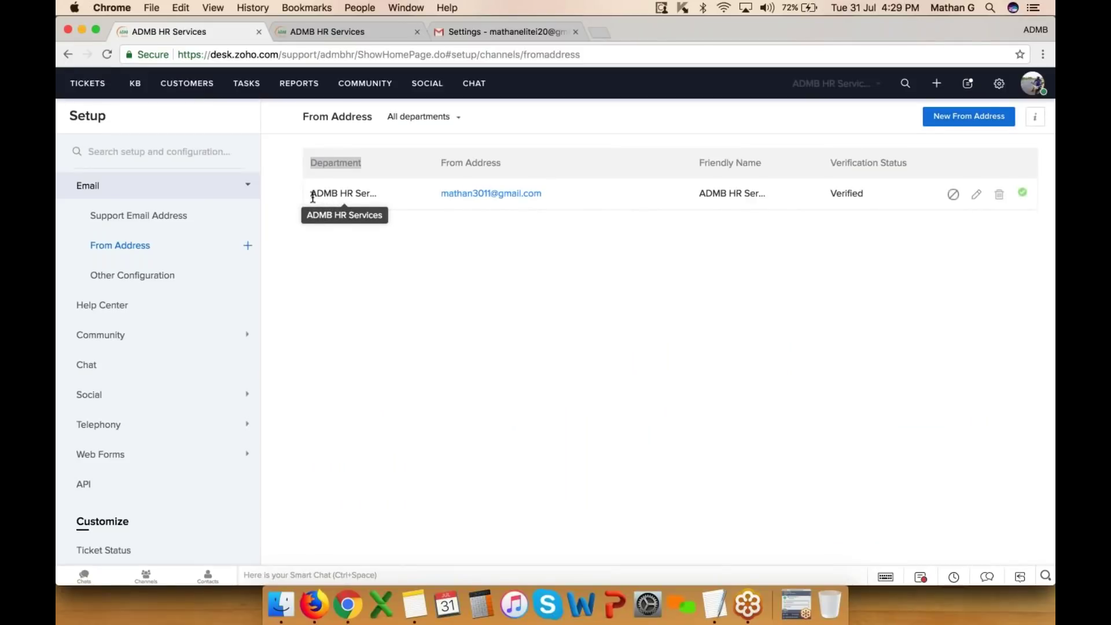
click(102, 88)
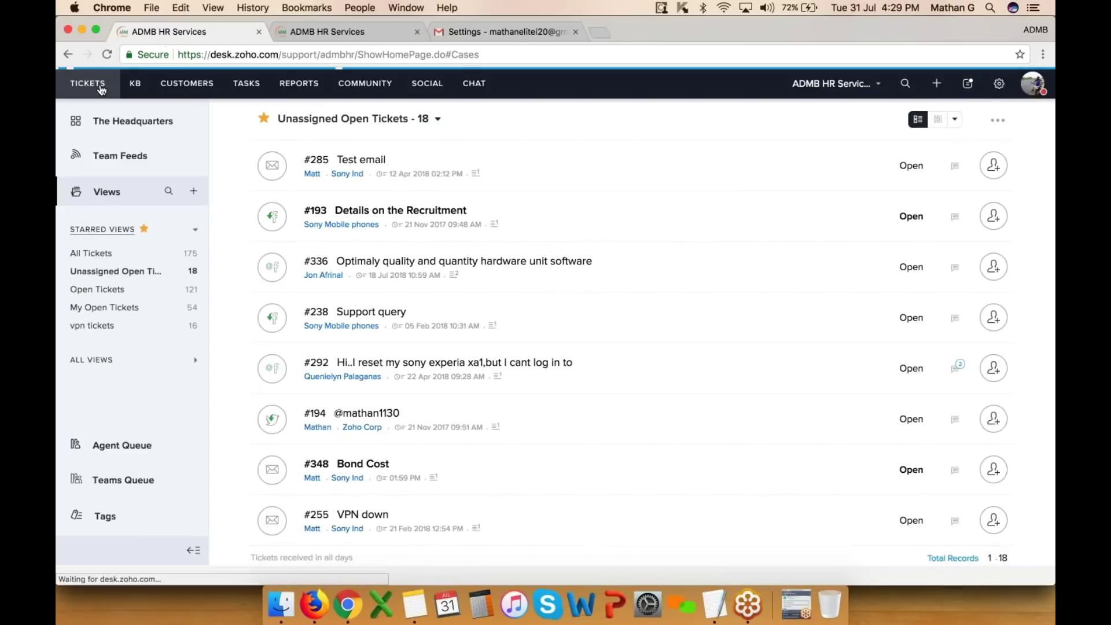
click(98, 290)
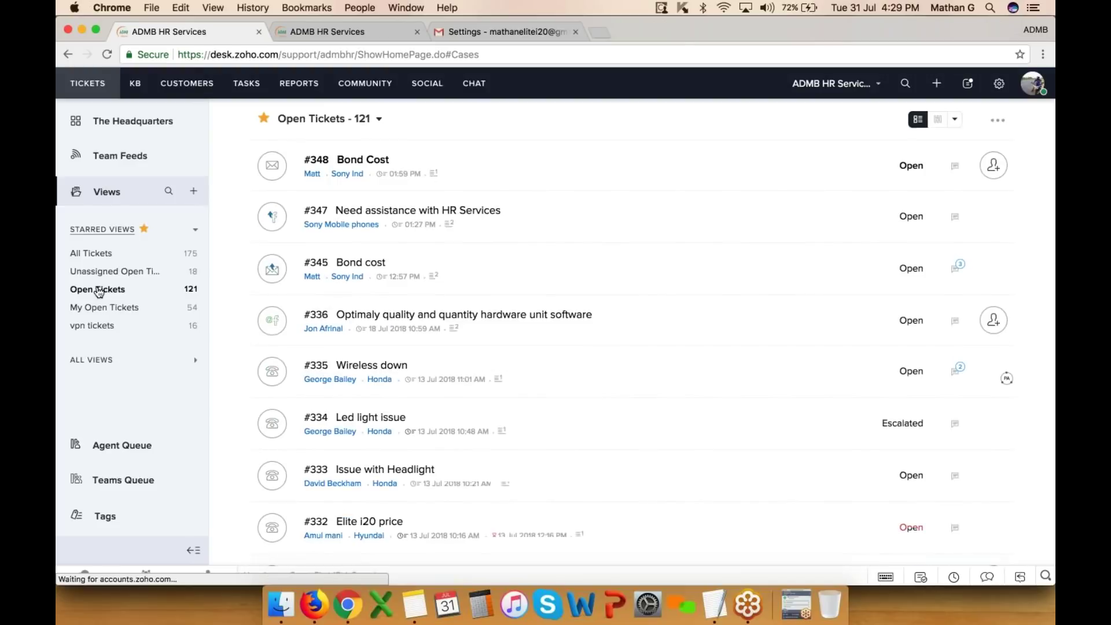
click(366, 161)
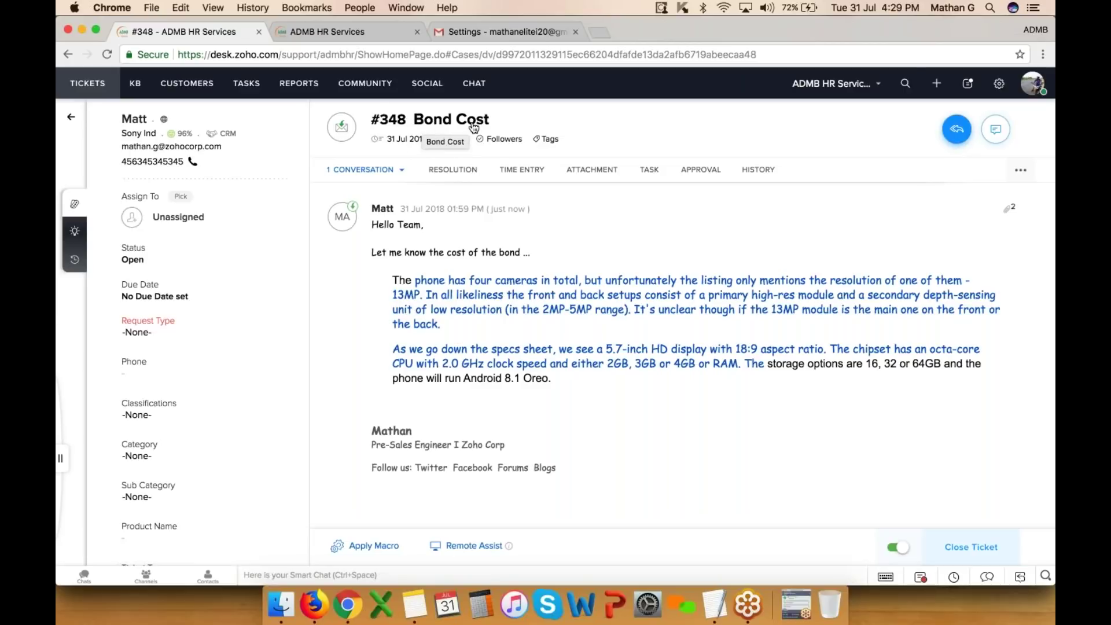
- Try the ticket search, then switch to the ADMB HR Services portal tab
click(905, 84)
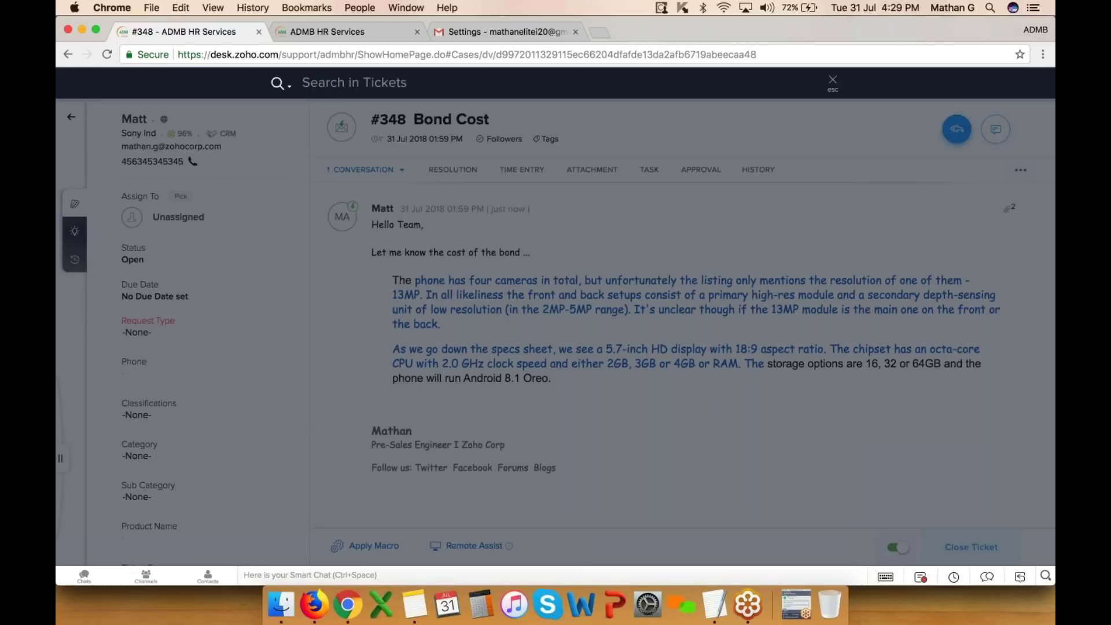
key(Escape)
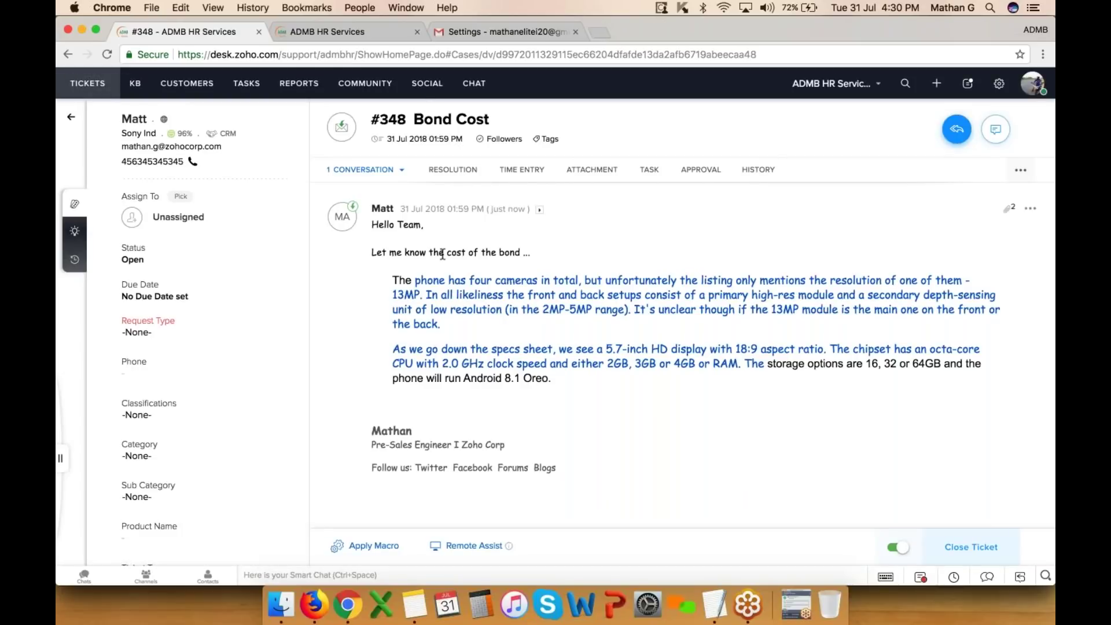
click(396, 34)
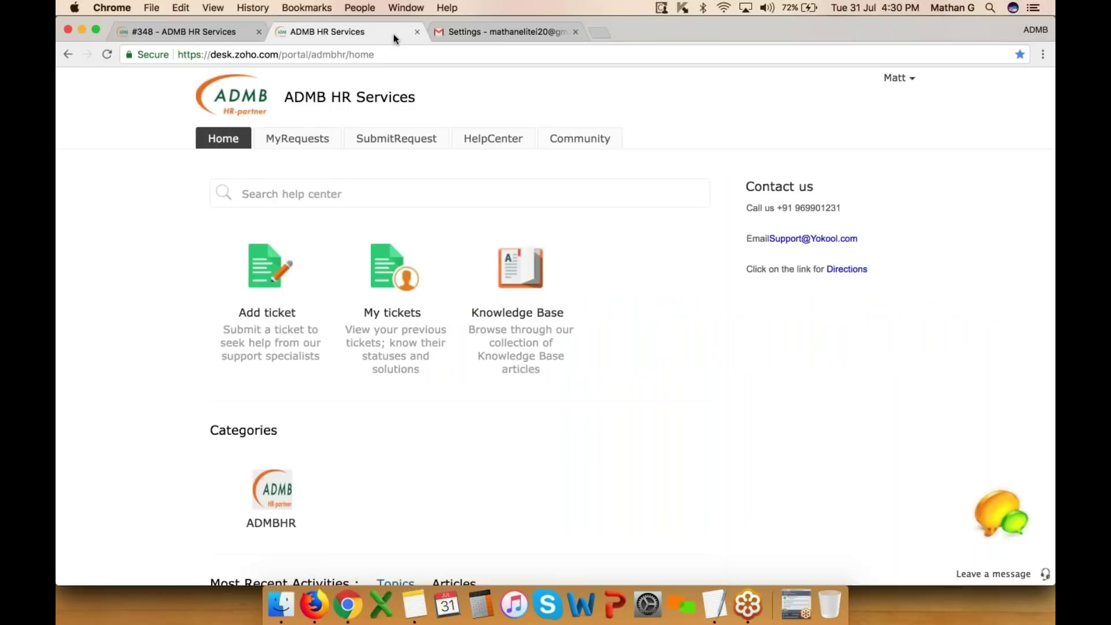
- Load desk.zoho.com again and open the Notify settings from Setup
click(322, 53)
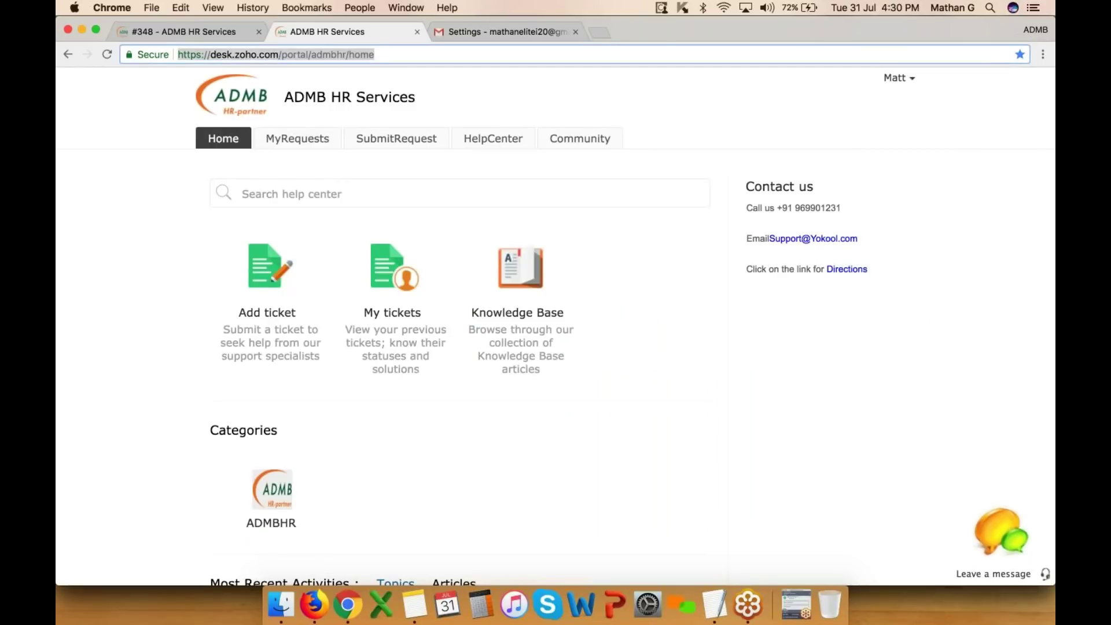
text(desk.zoho.com)
key(Return)
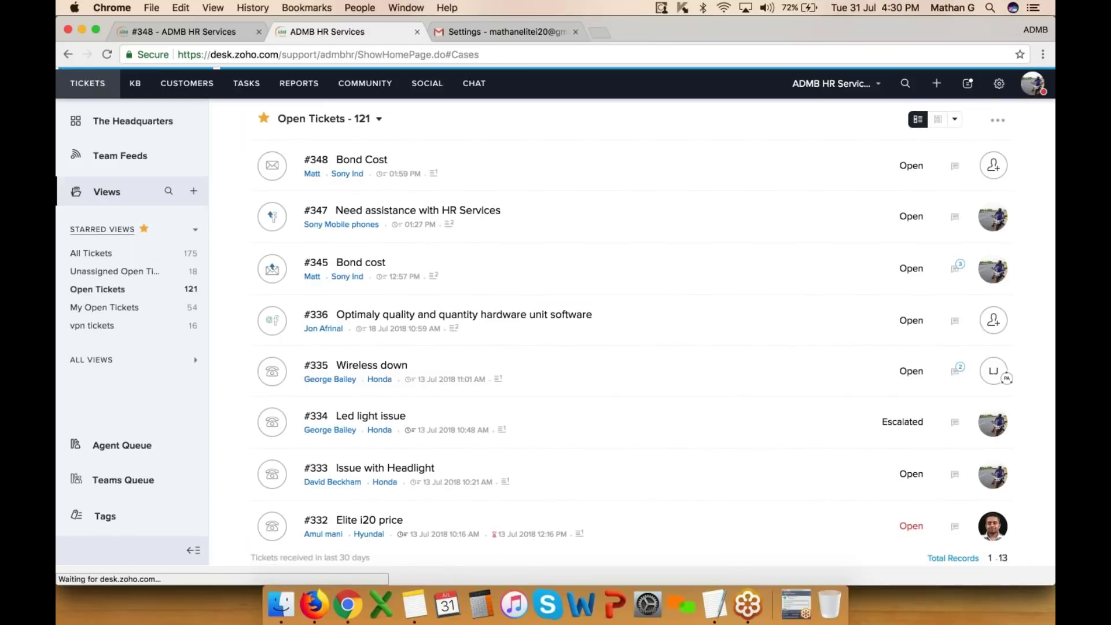
click(997, 83)
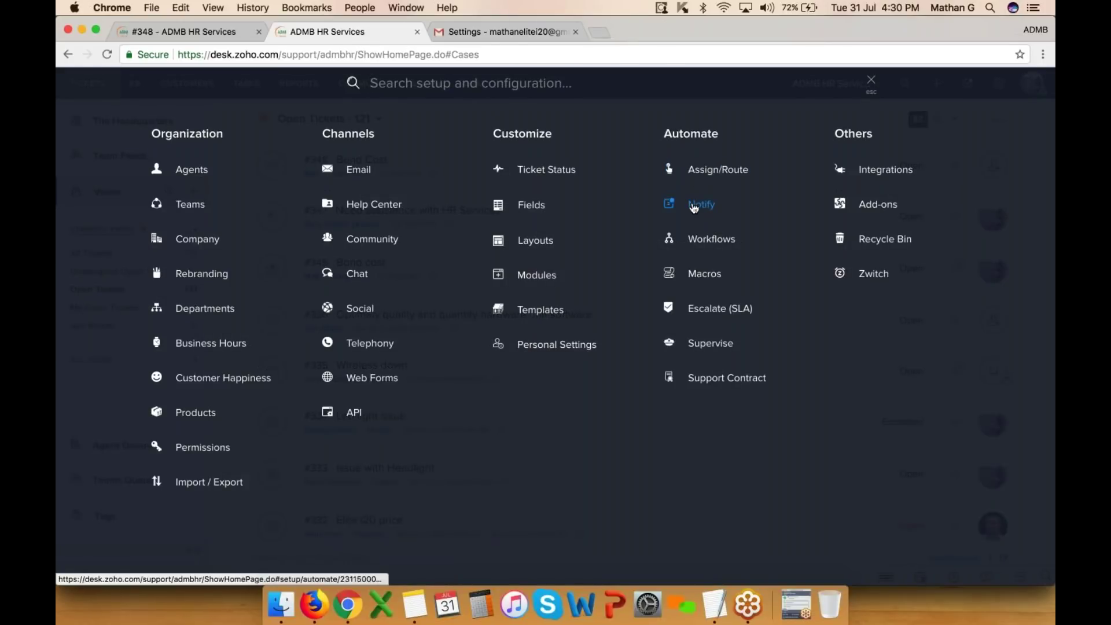
click(694, 208)
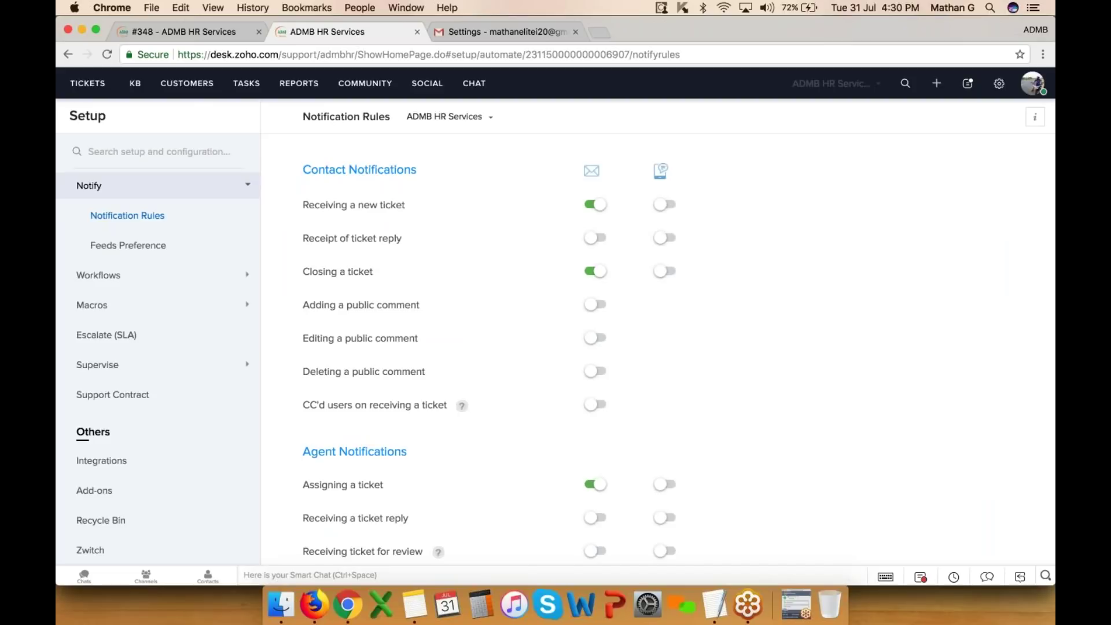
drag(301, 169, 411, 167)
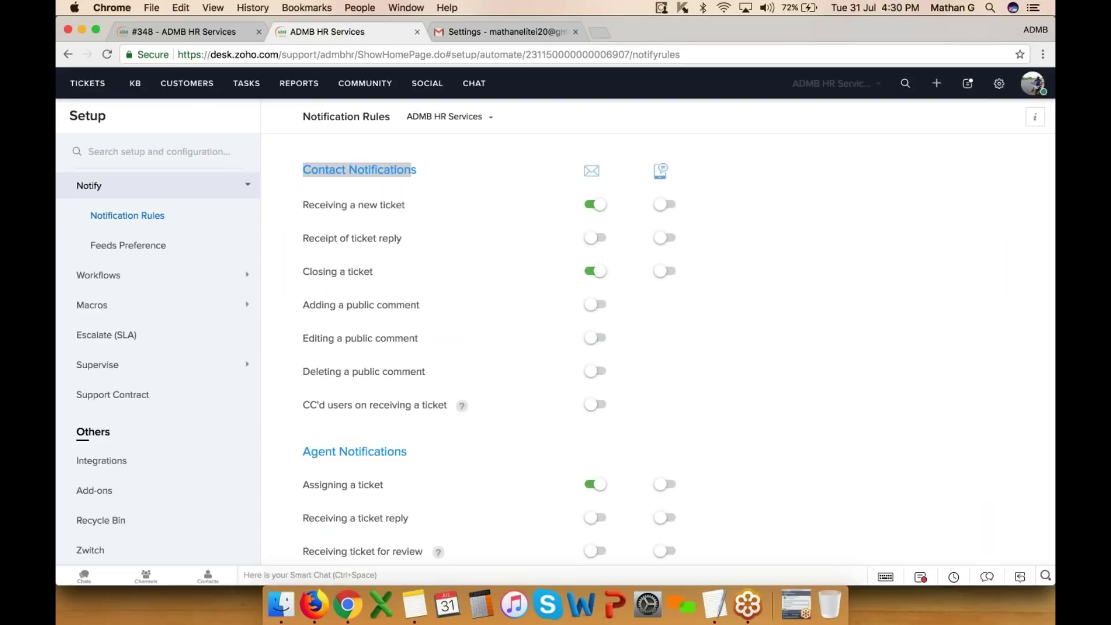
drag(302, 271, 373, 272)
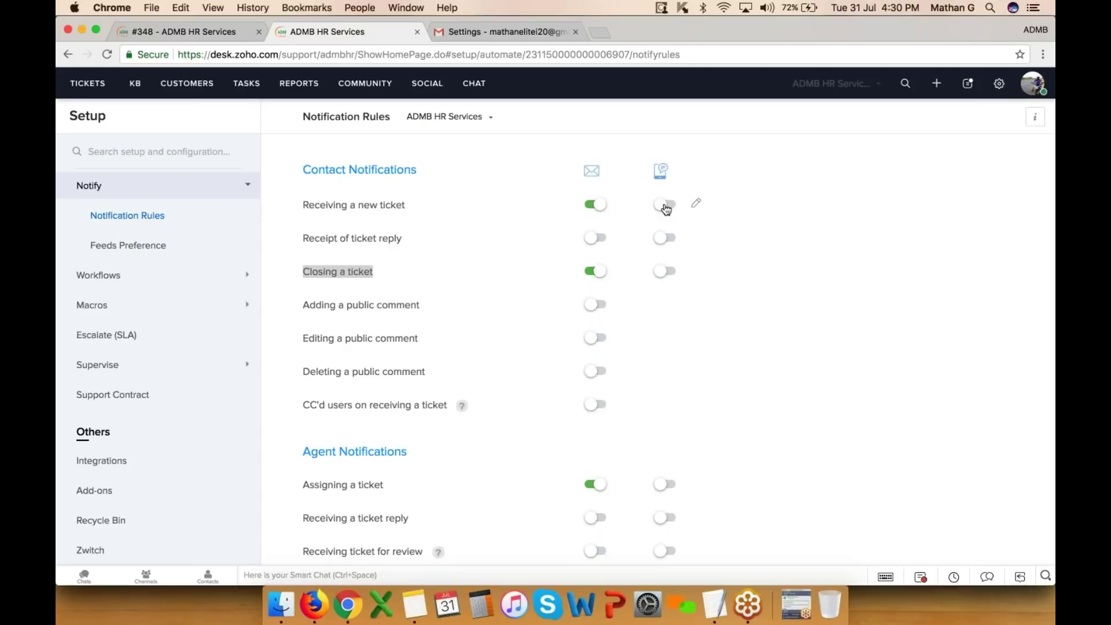
scroll(665, 209, down, 5)
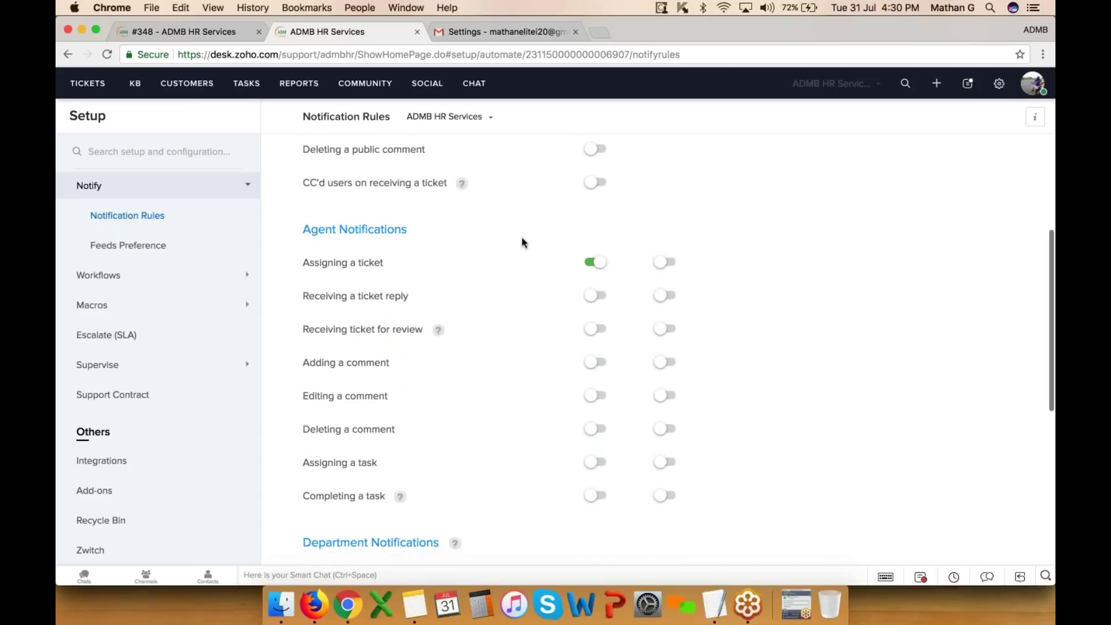
triple_click(301, 229)
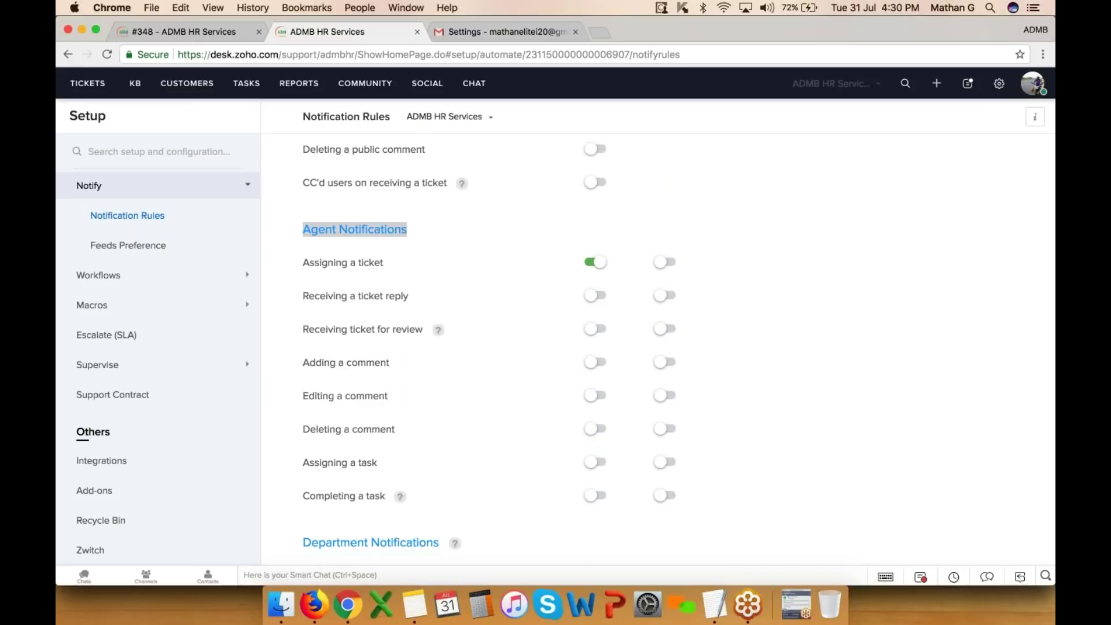
drag(310, 262, 397, 266)
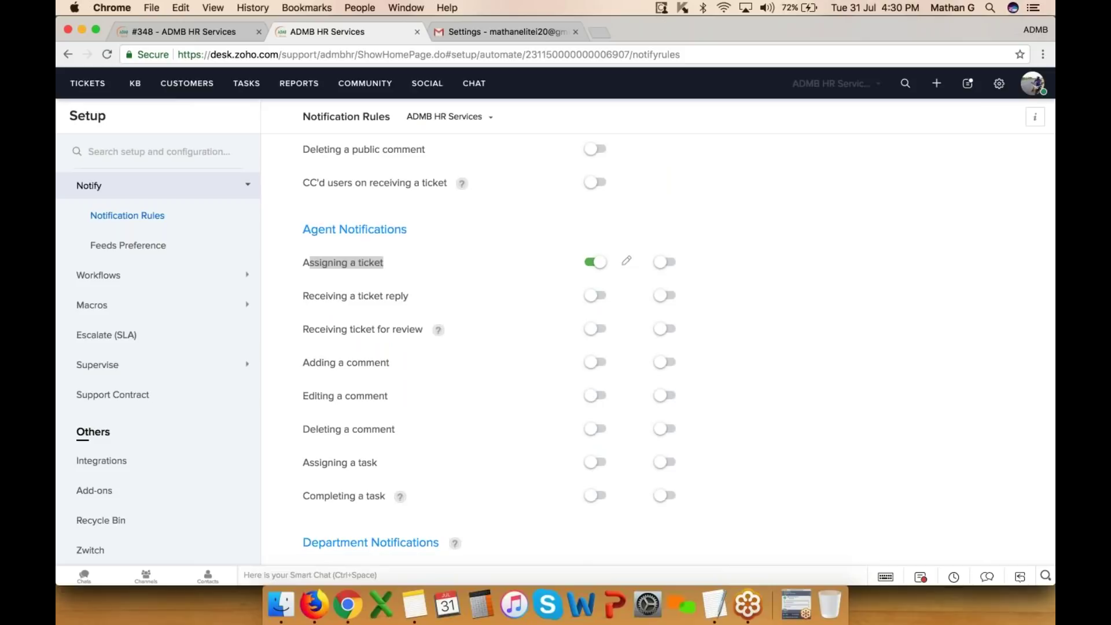
scroll(665, 347, down, 1)
scroll(666, 347, down, 1)
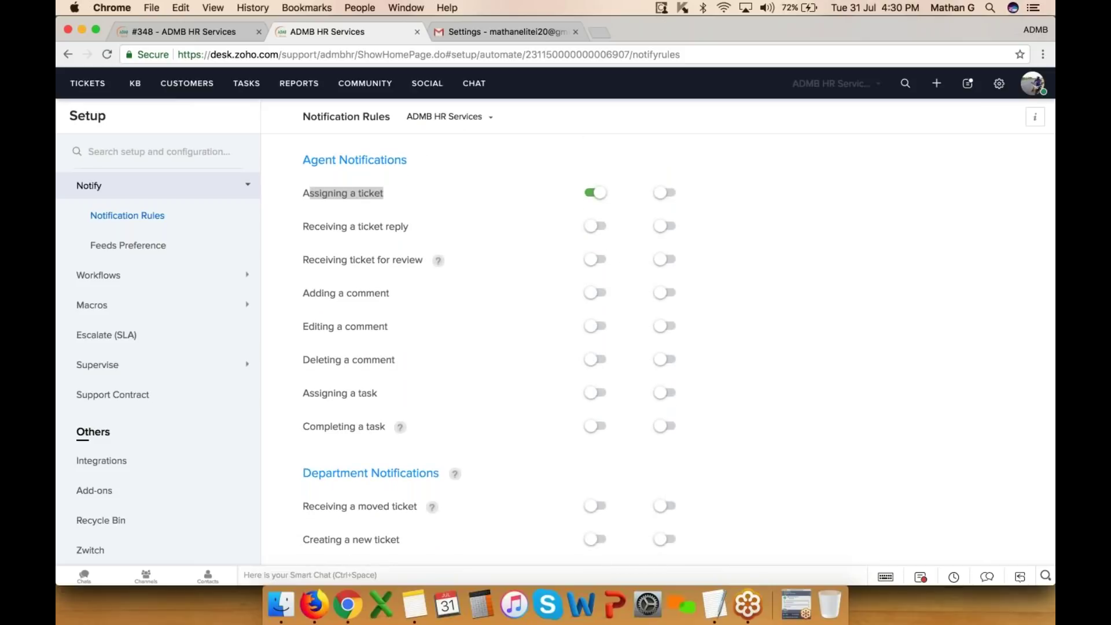
scroll(665, 347, up, 5)
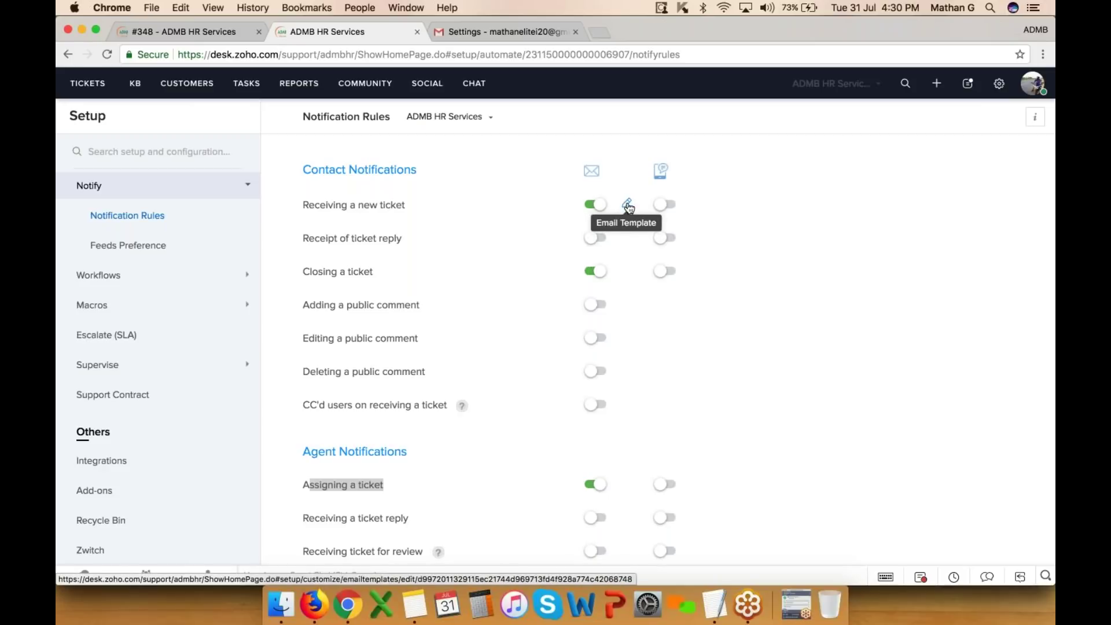
click(628, 206)
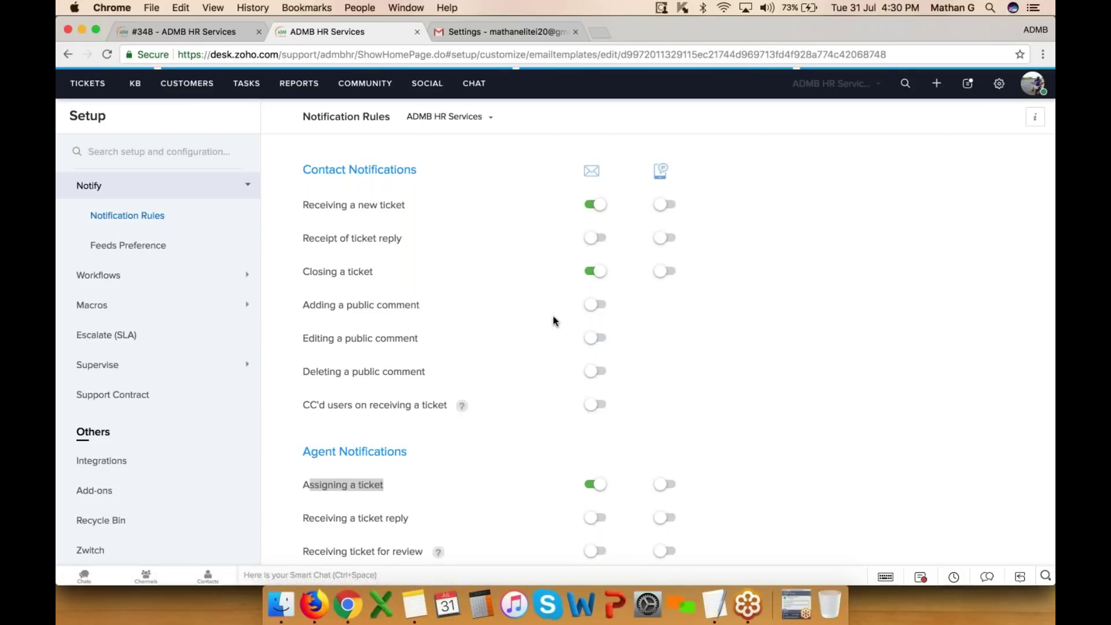
scroll(554, 321, down, 7)
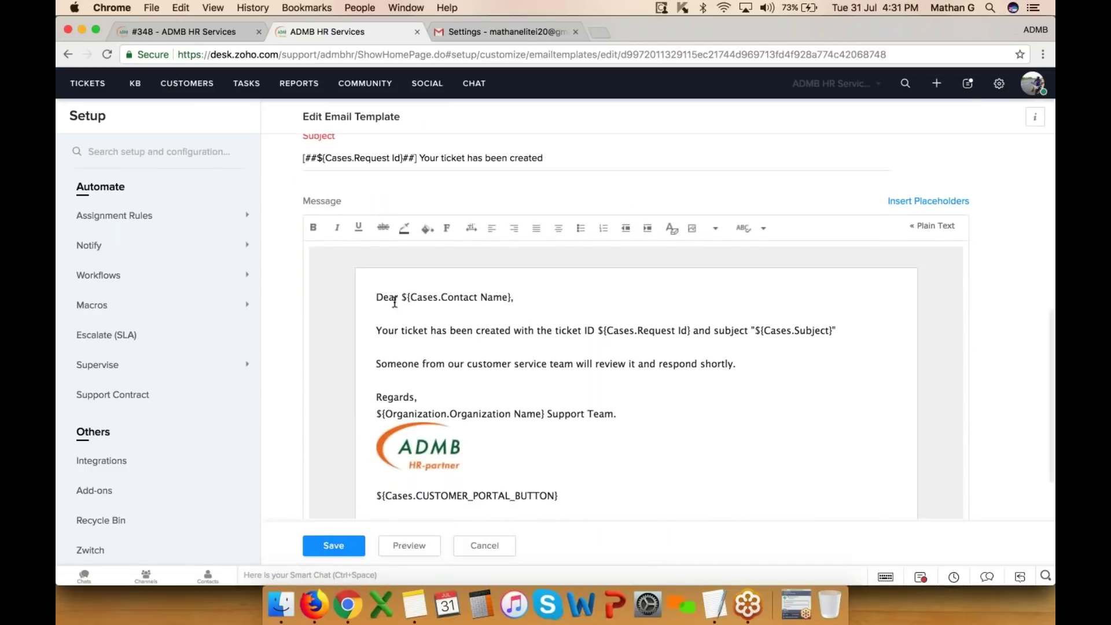
drag(374, 297, 613, 386)
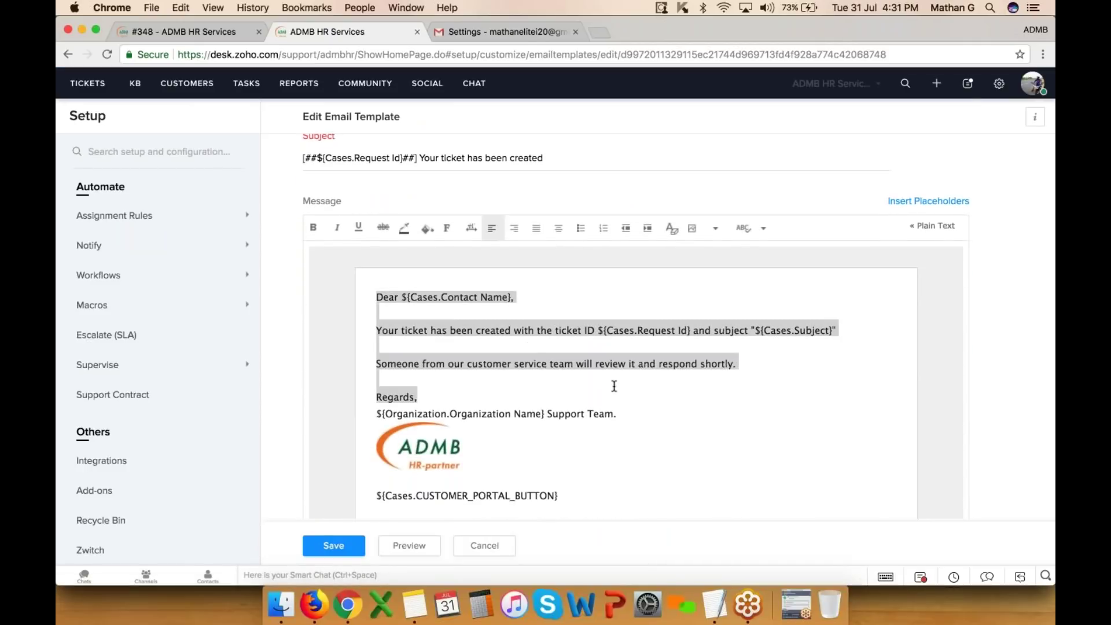
scroll(437, 455, down, 2)
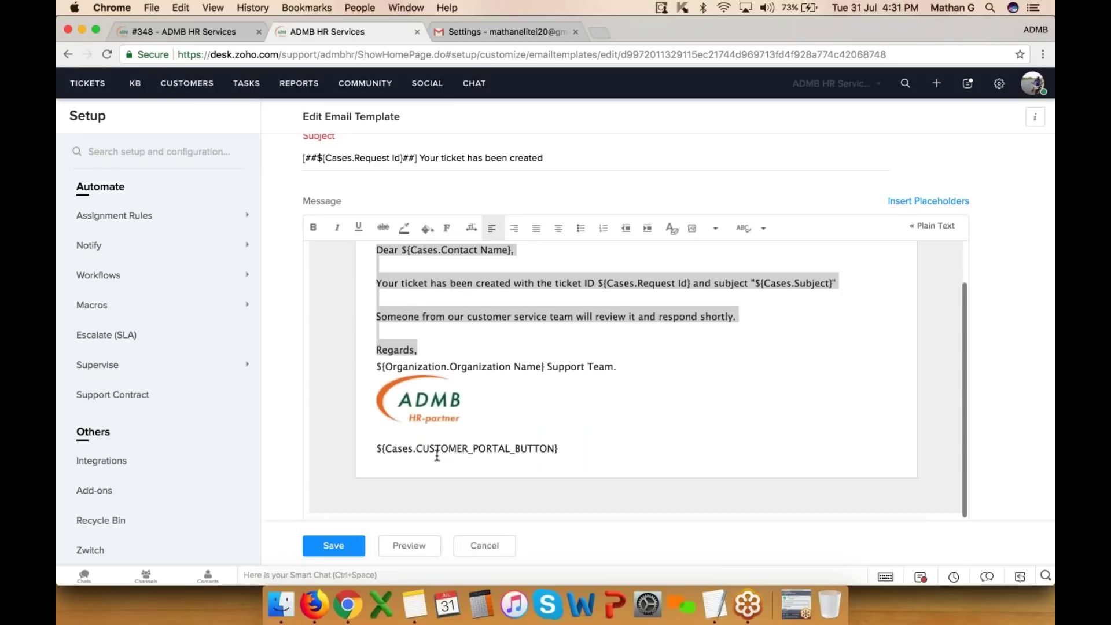
click(486, 545)
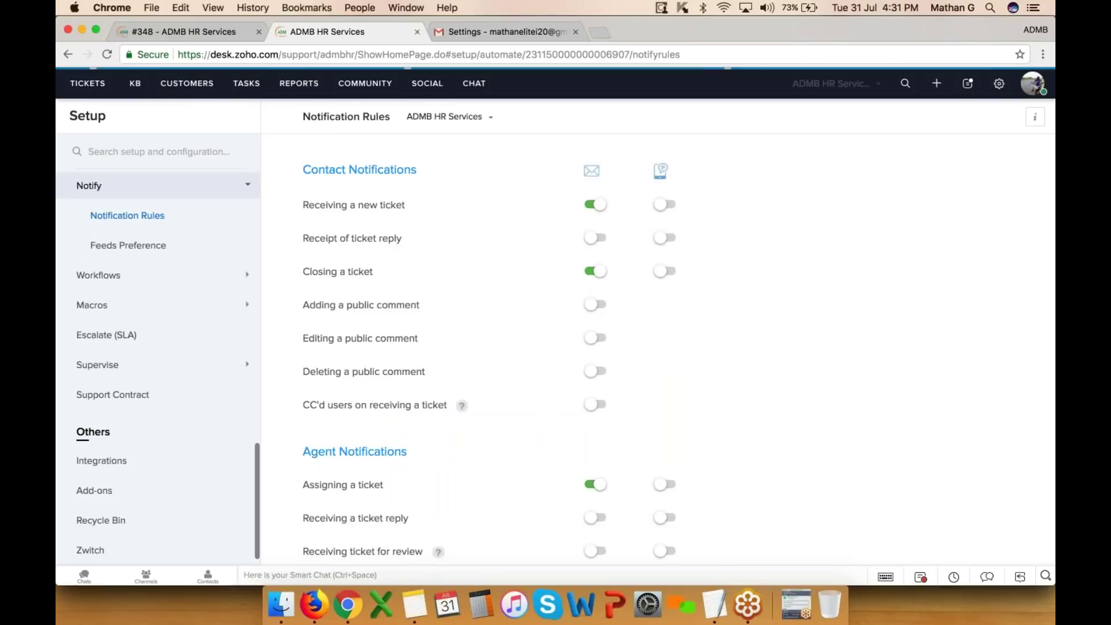
scroll(626, 364, down, 10)
scroll(384, 368, up, 10)
scroll(384, 368, down, 8)
scroll(384, 368, down, 2)
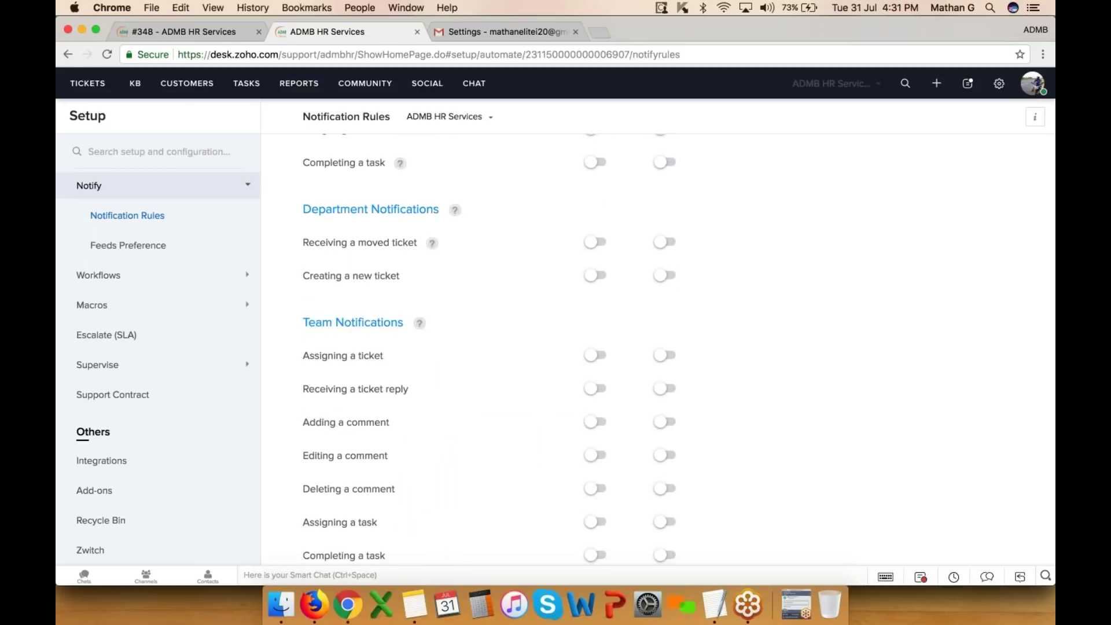
scroll(489, 349, up, 10)
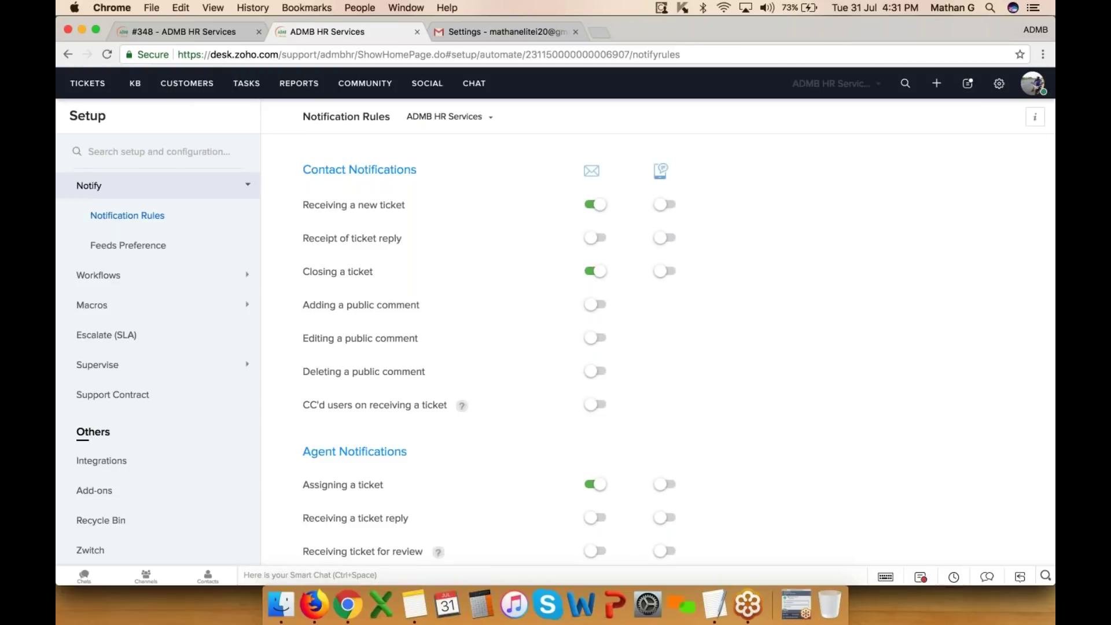
click(207, 32)
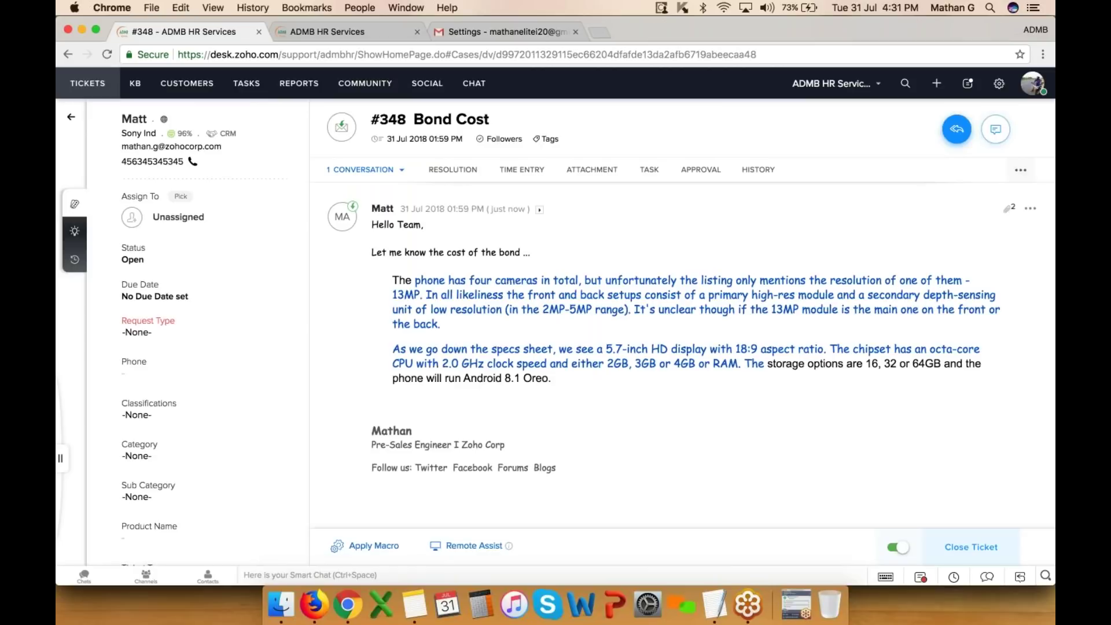
- Assign the Bond Cost ticket to an agent, then route it to the Payroll team
click(184, 217)
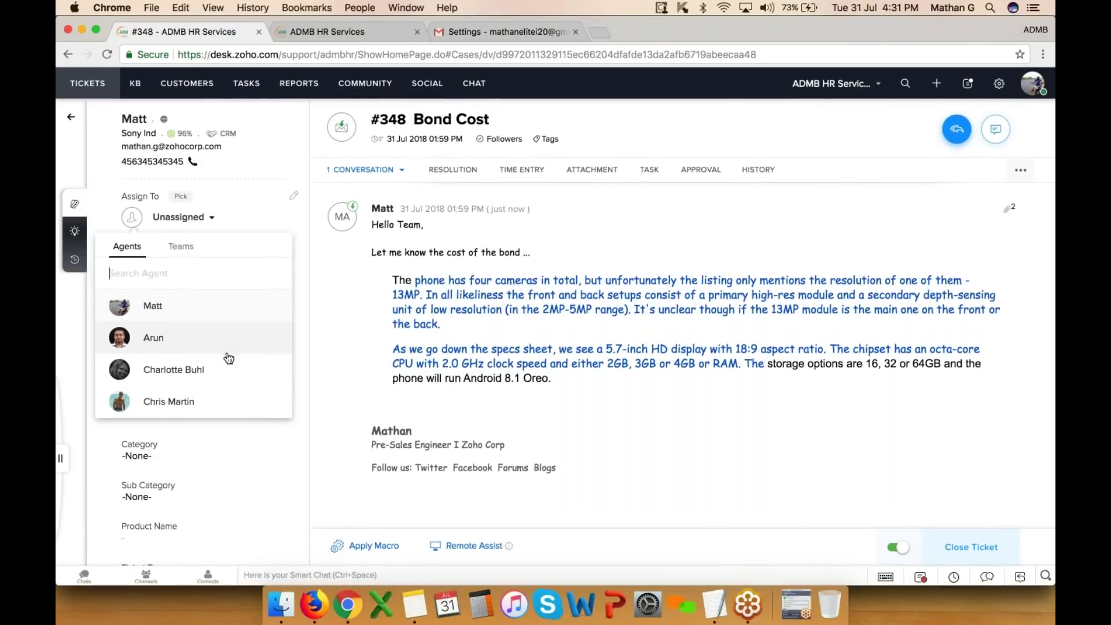
click(162, 312)
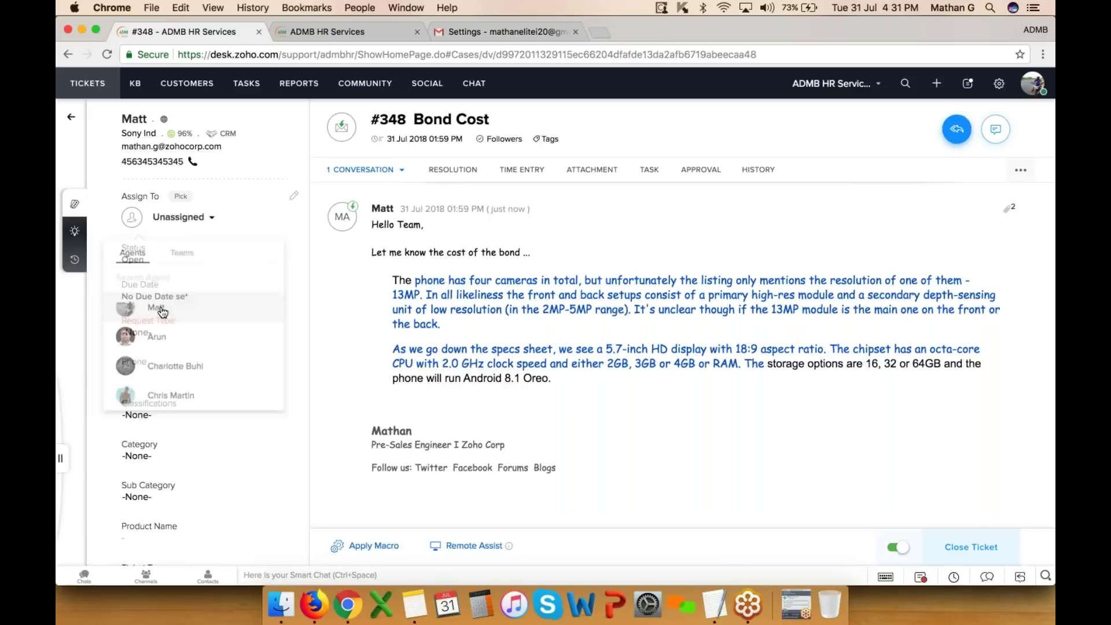
click(163, 218)
click(180, 247)
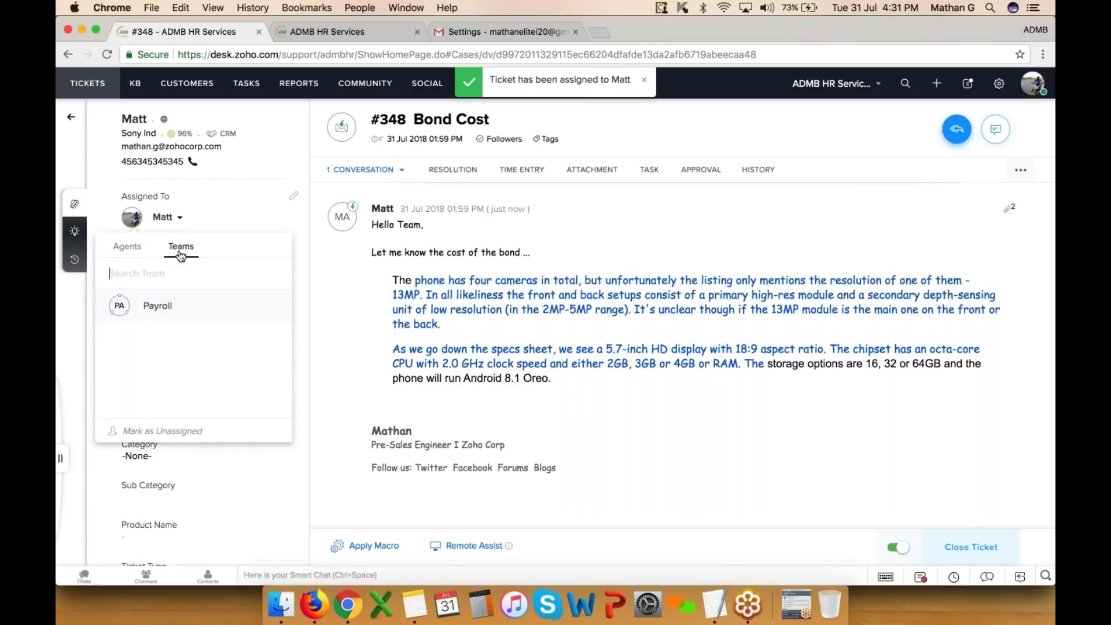
click(173, 311)
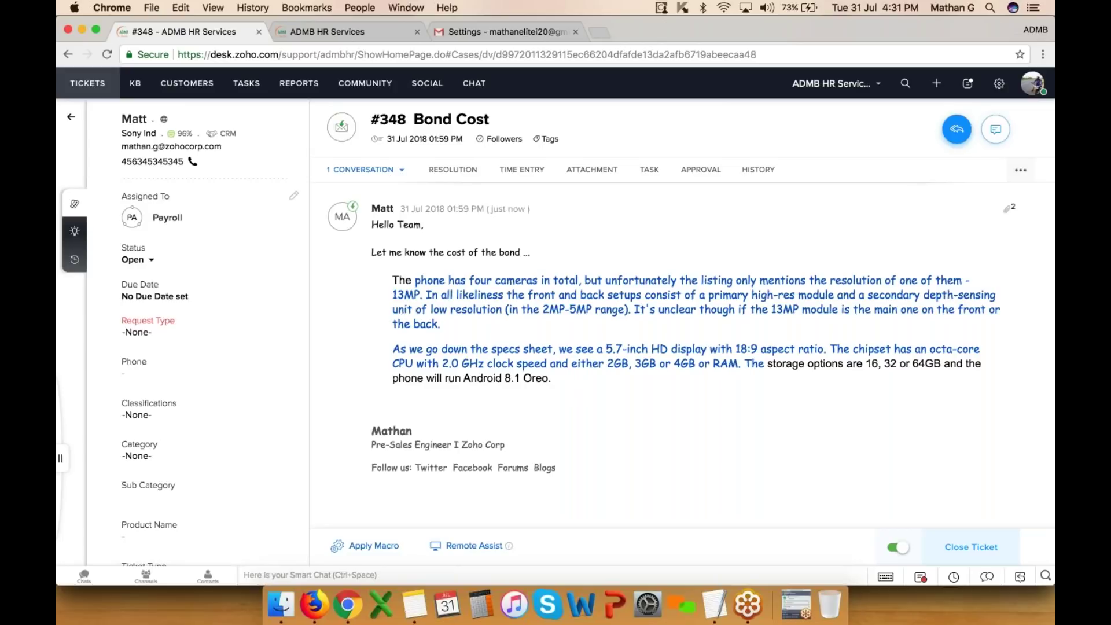
- Give the ticket to the Payroll team's agent, then reassign it to the first agent
click(190, 220)
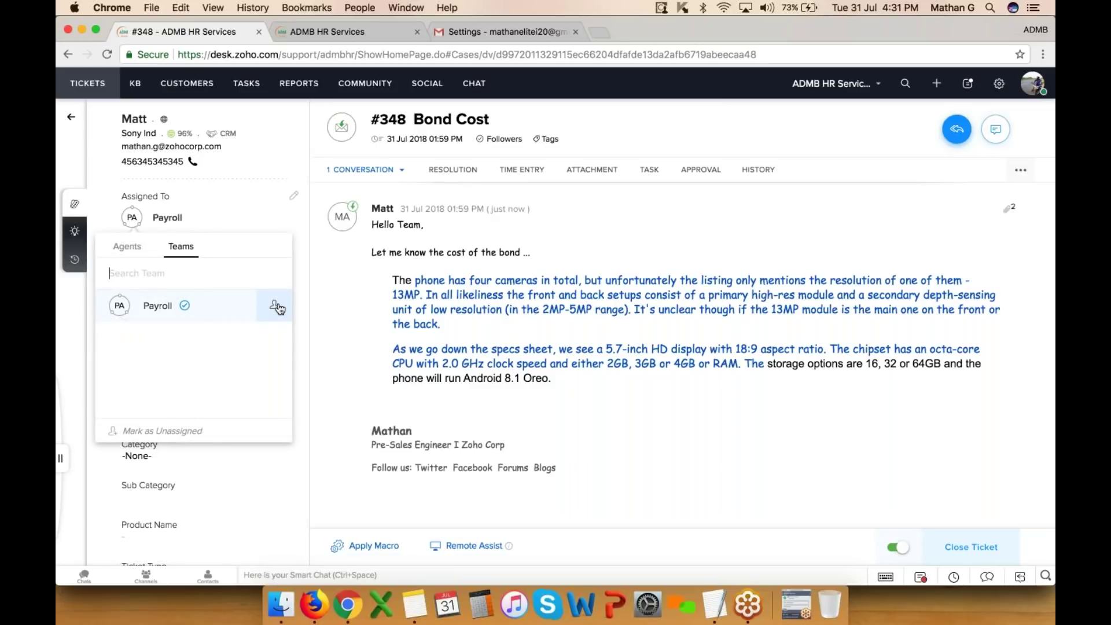
click(277, 308)
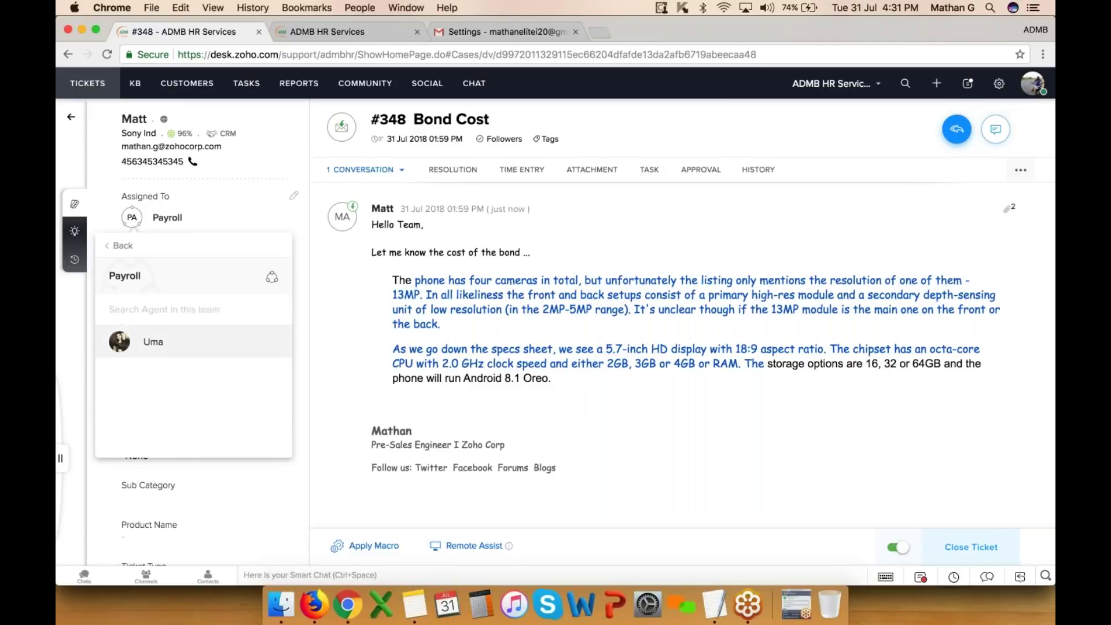
click(150, 347)
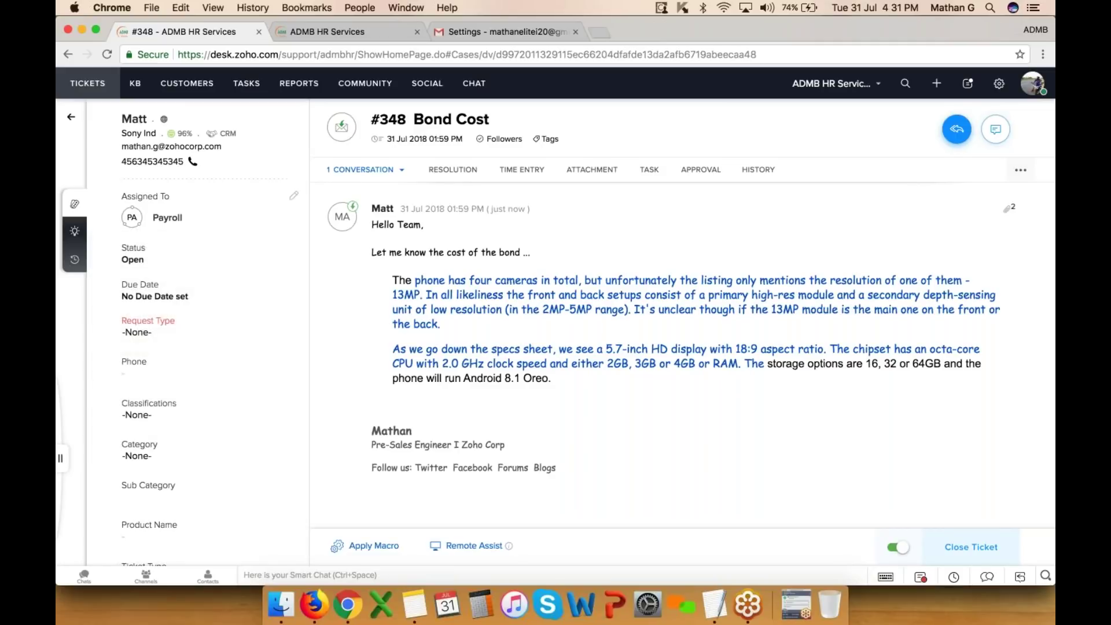
click(162, 215)
click(139, 306)
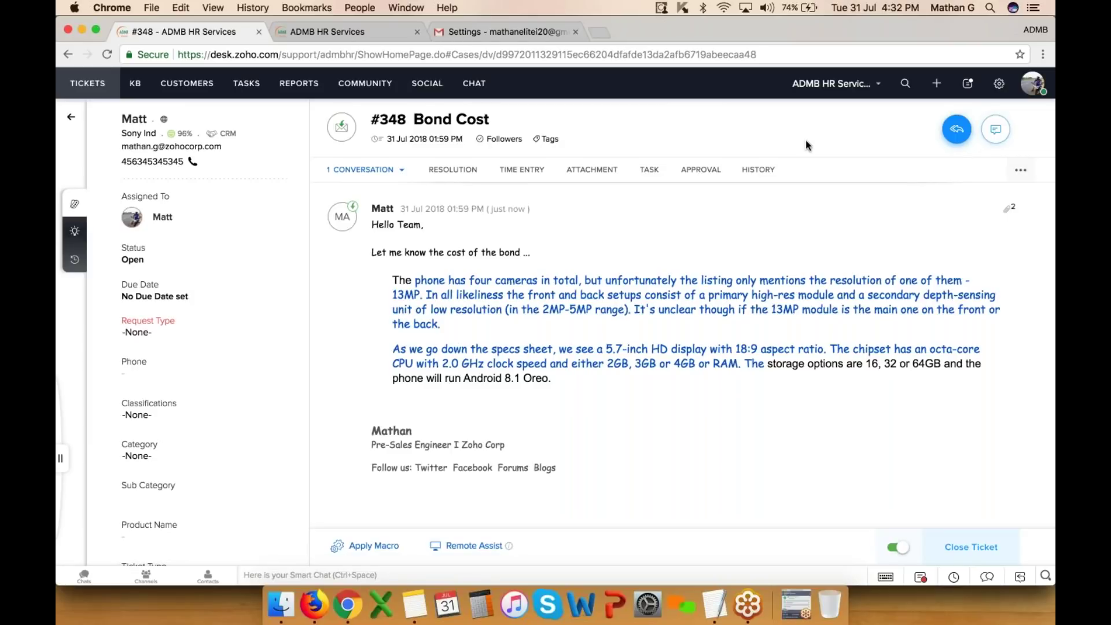
mouse_move(958, 144)
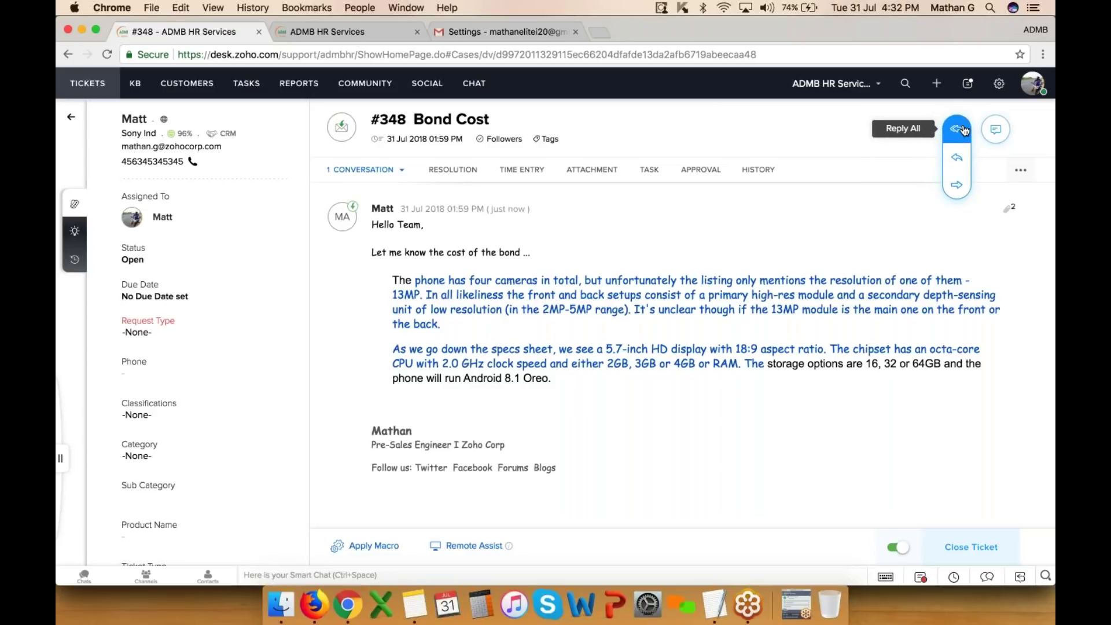
- Start a reply-all and insert the customer's name into the 'Hello' greeting
click(962, 130)
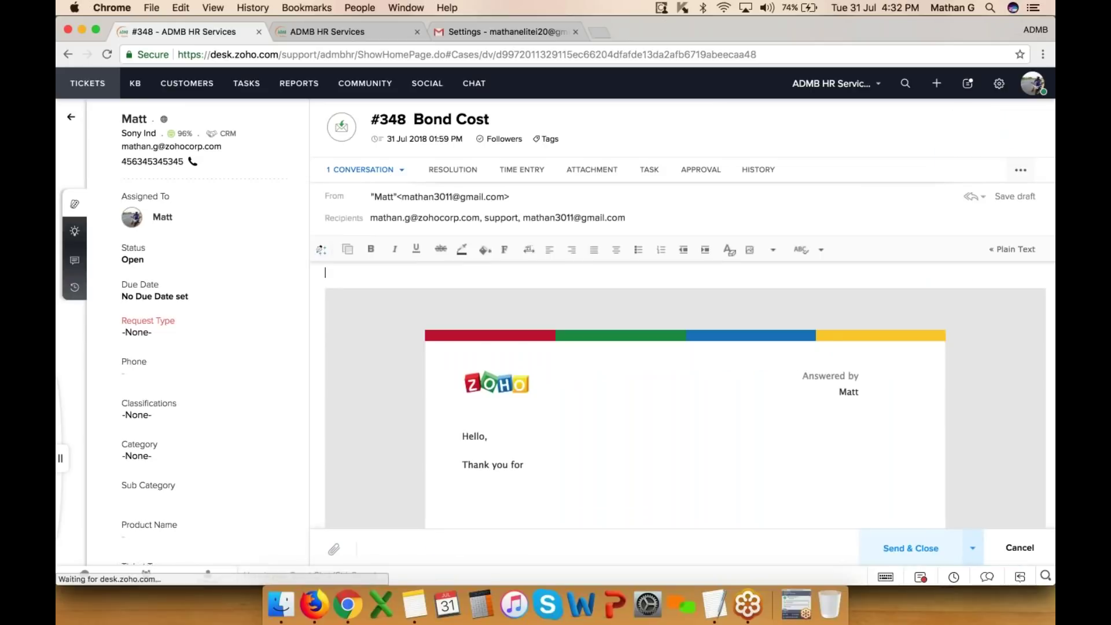
scroll(621, 369, up, 1)
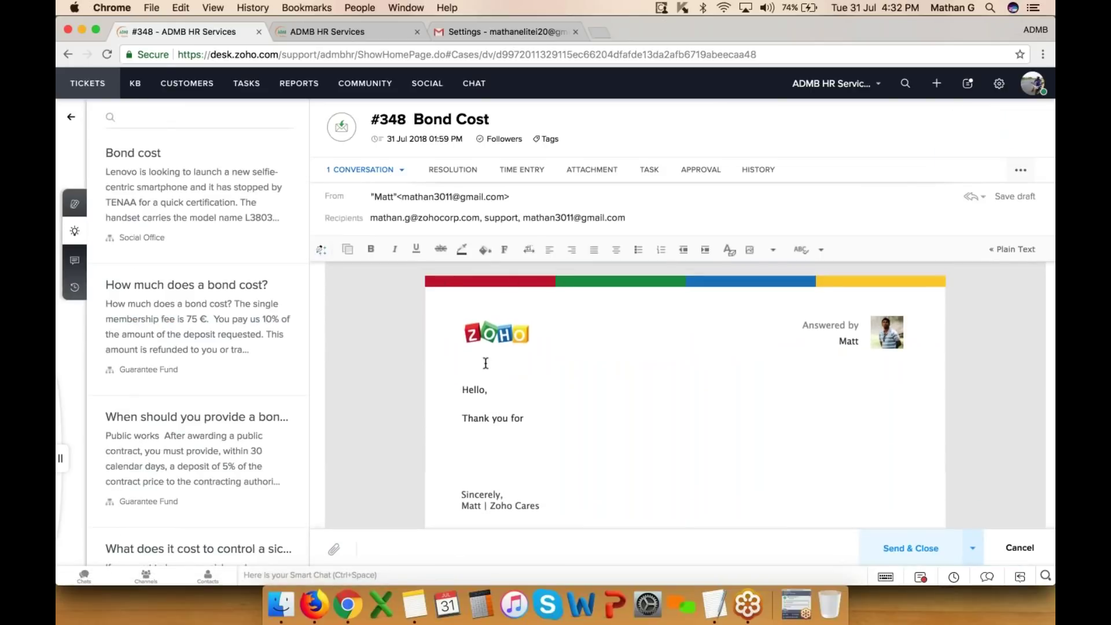
scroll(537, 381, down, 1)
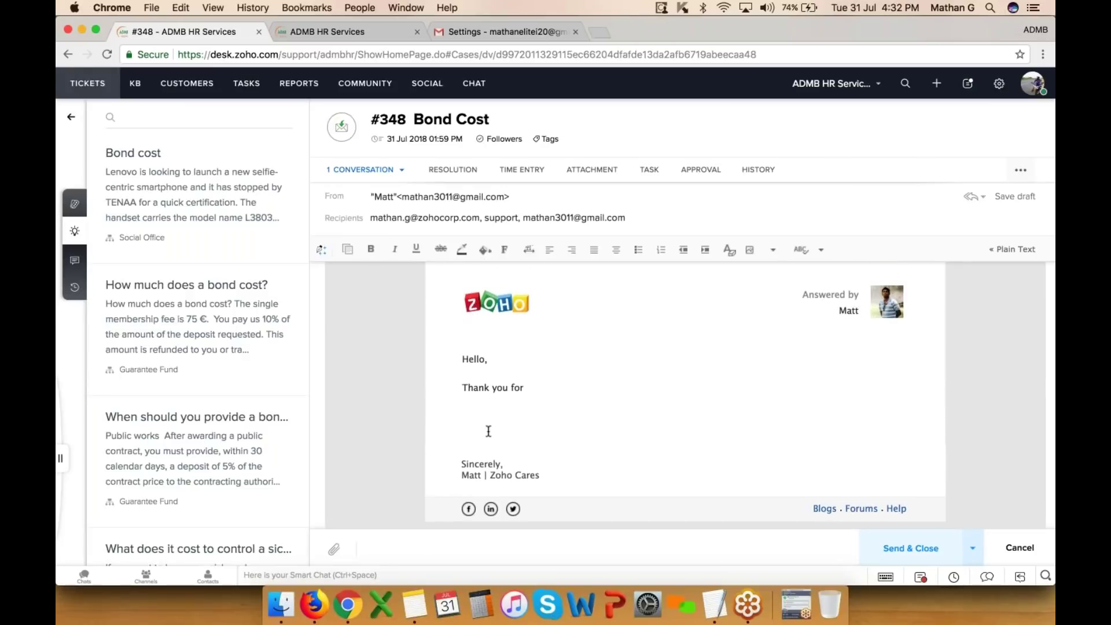
click(489, 363)
key(Left)
text(Matt)
- Finish the thank-you line as 'Thank you for contacting Presales-Support.'
key(Down)
key(Down)
key(End)
text(co)
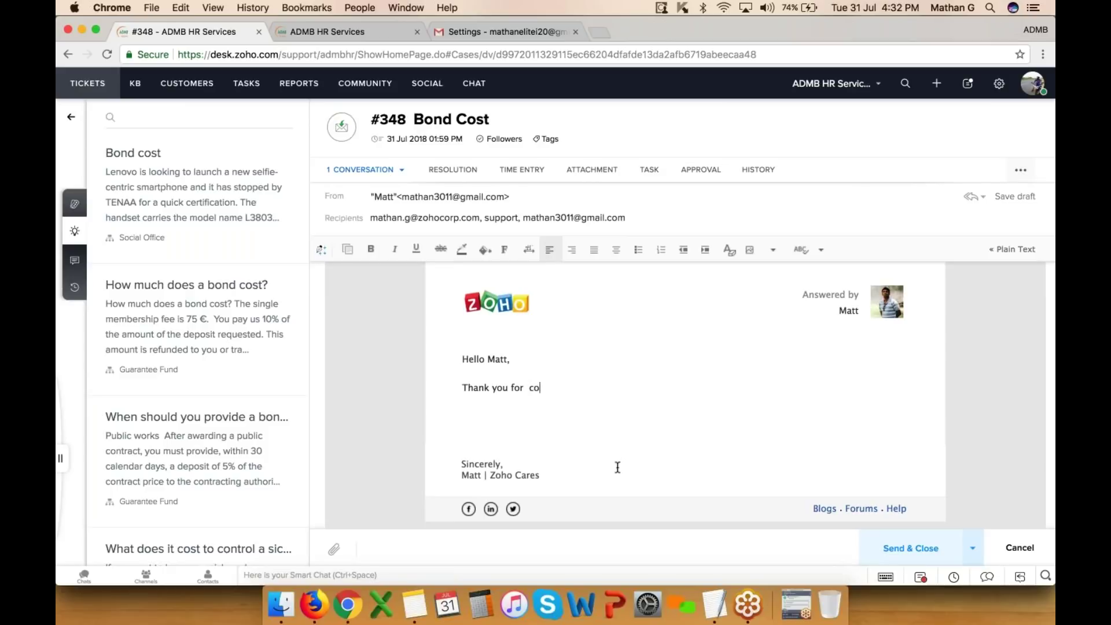
text(ntactin gh)
key(BackSpace)
key(BackSpace)
key(BackSpace)
text(h)
key(BackSpace)
key(BackSpace)
text(g Presales-Support,)
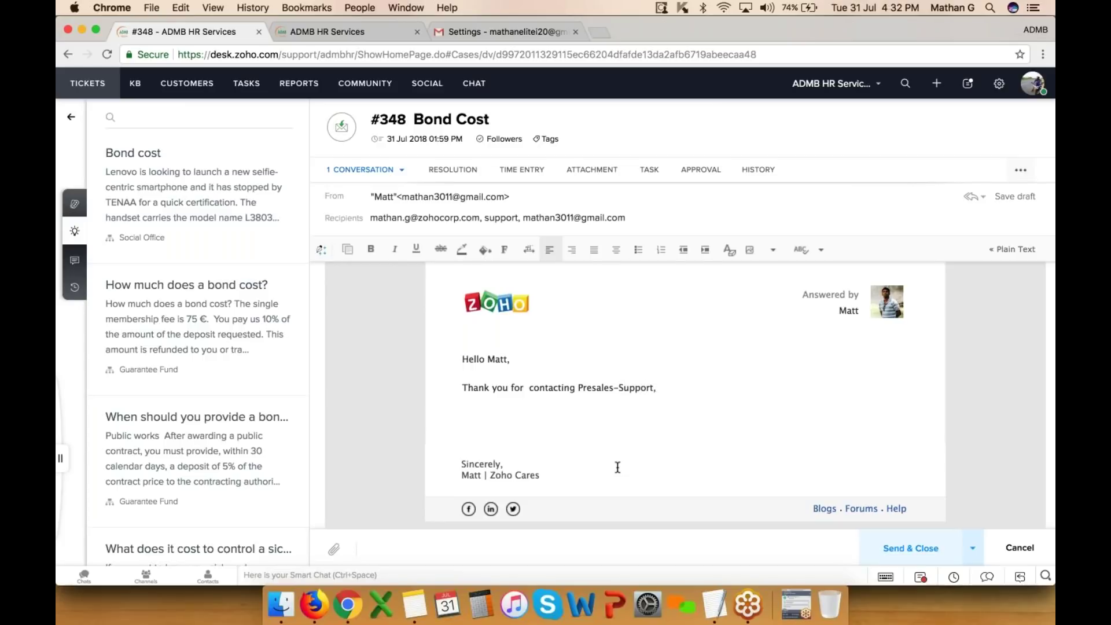
key(BackSpace)
text(.)
- Insert the HR Services reply template 'Can not fill a vacancy' below the thank-you line
click(347, 249)
scroll(450, 384, down, 3)
scroll(450, 384, down, 4)
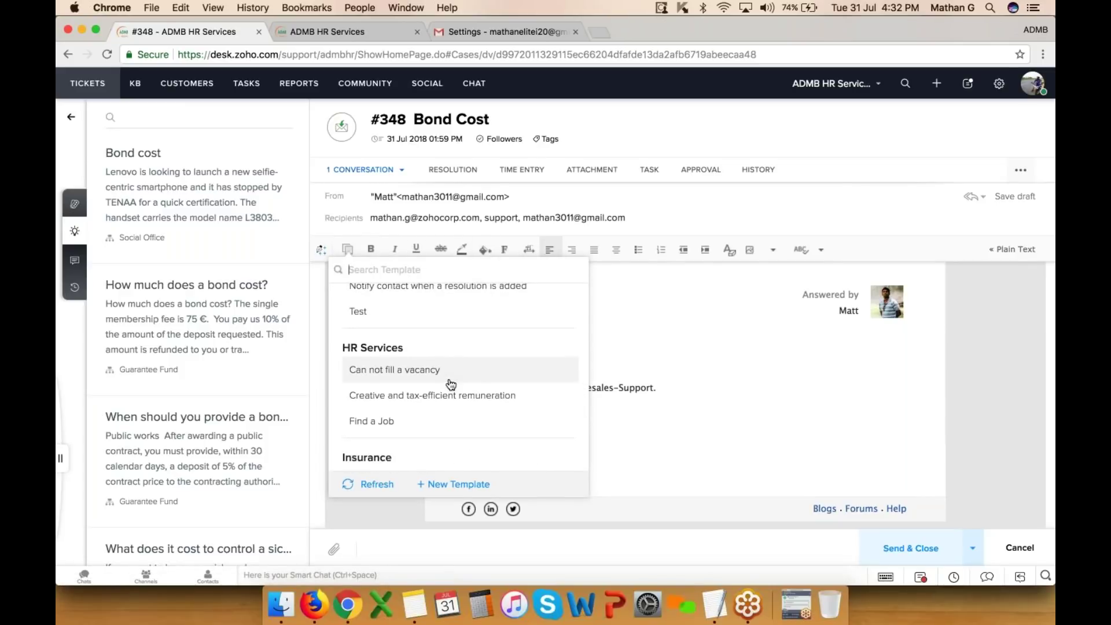
scroll(451, 384, down, 2)
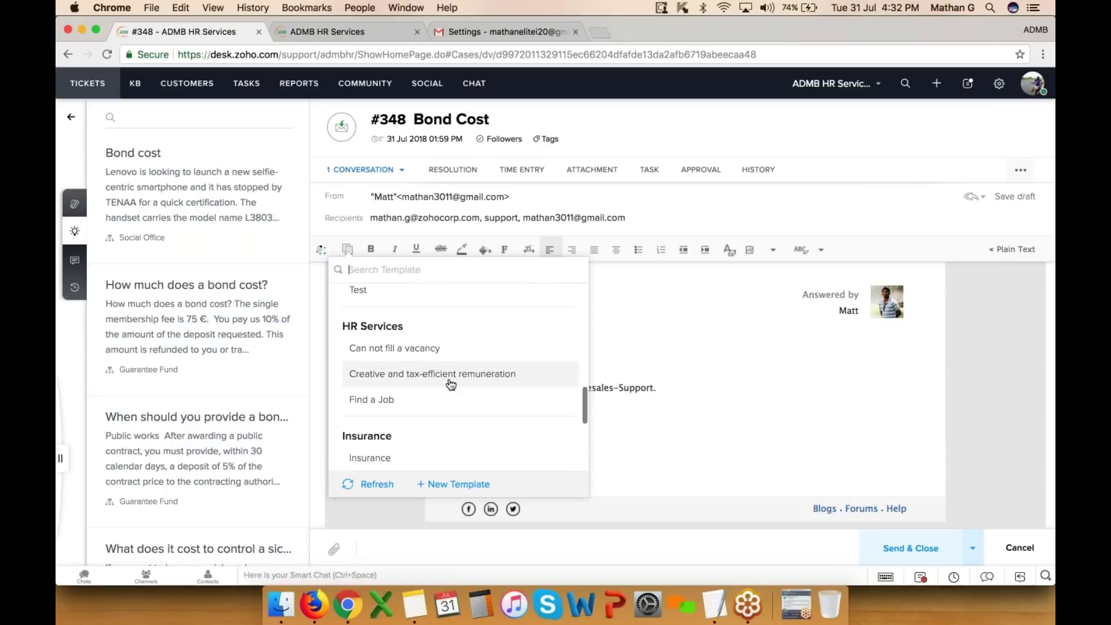
click(405, 351)
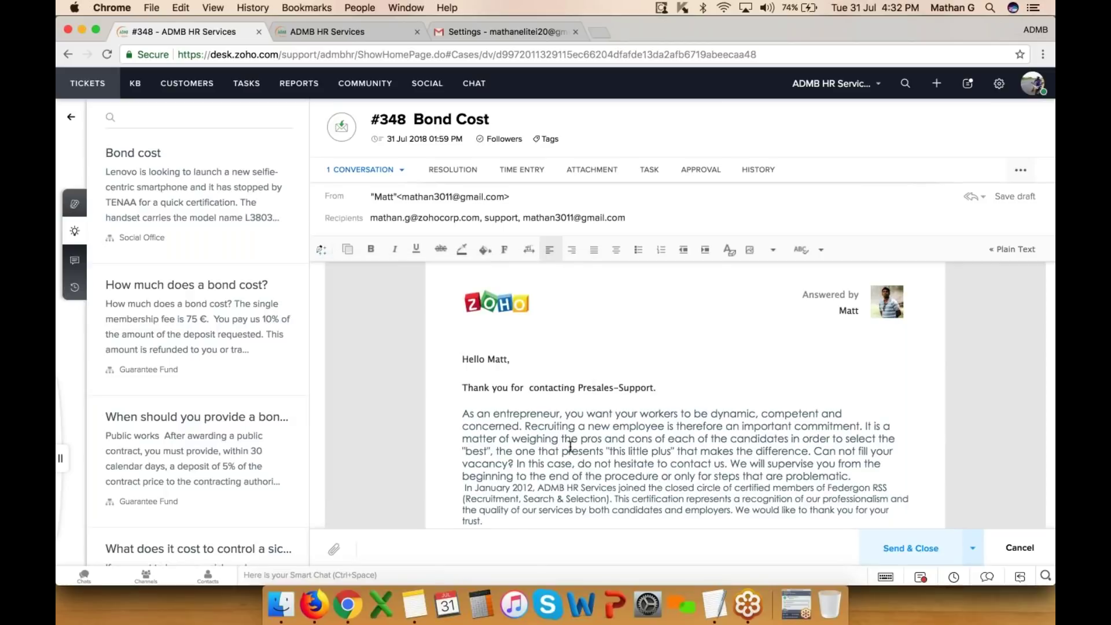
scroll(570, 447, down, 3)
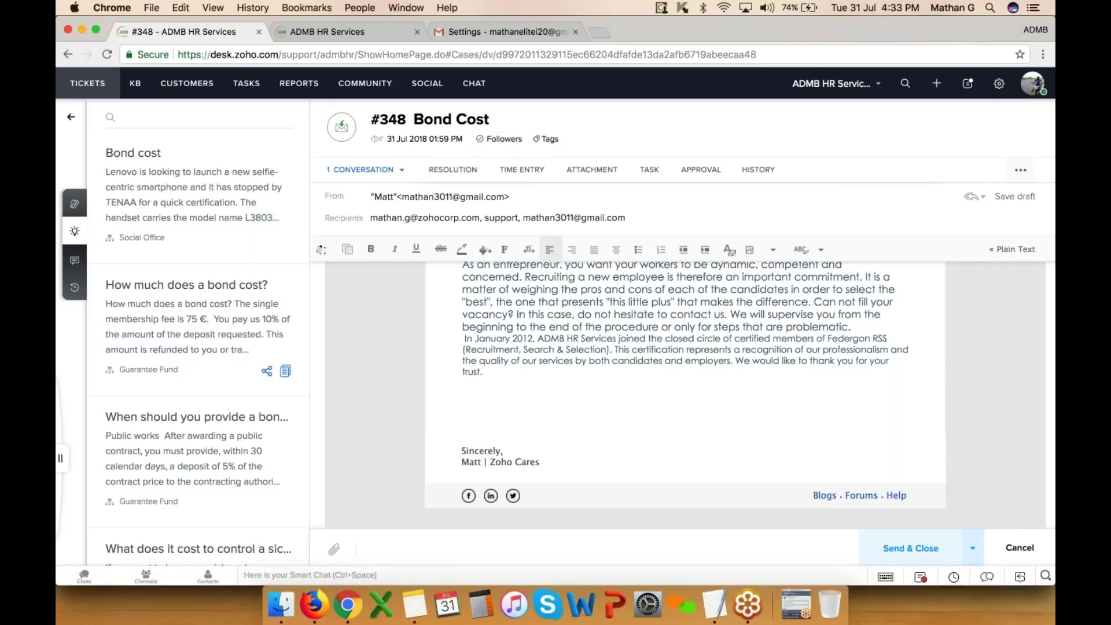
- Paste the 'How much does a bond cost?' article, remove support from Cc, and send without closing
click(285, 371)
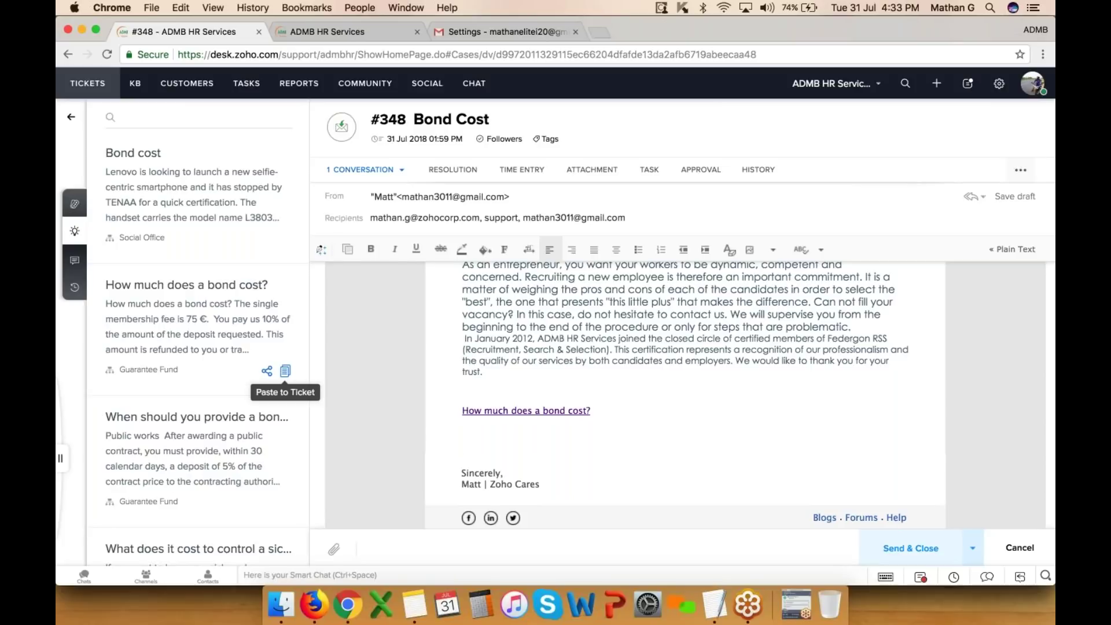
click(285, 371)
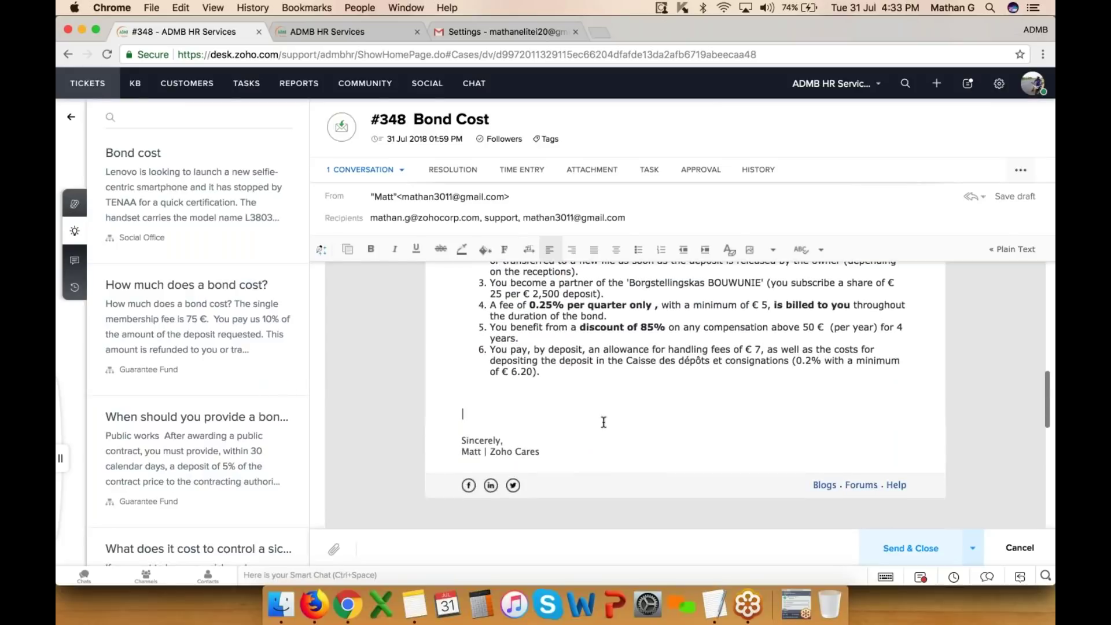
click(541, 213)
click(409, 239)
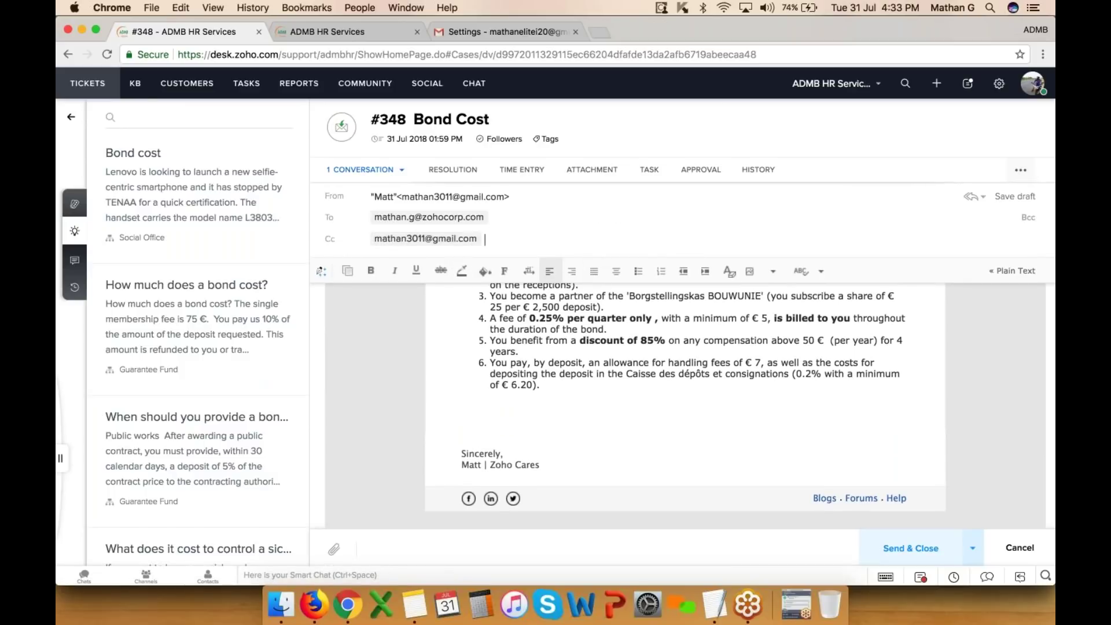
click(972, 547)
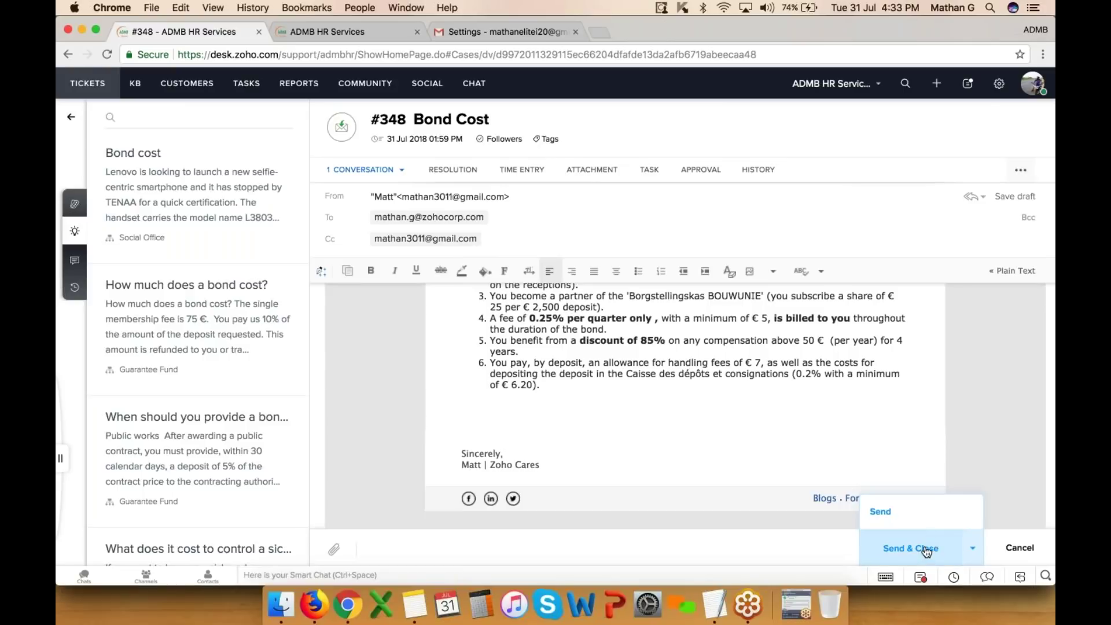
click(916, 510)
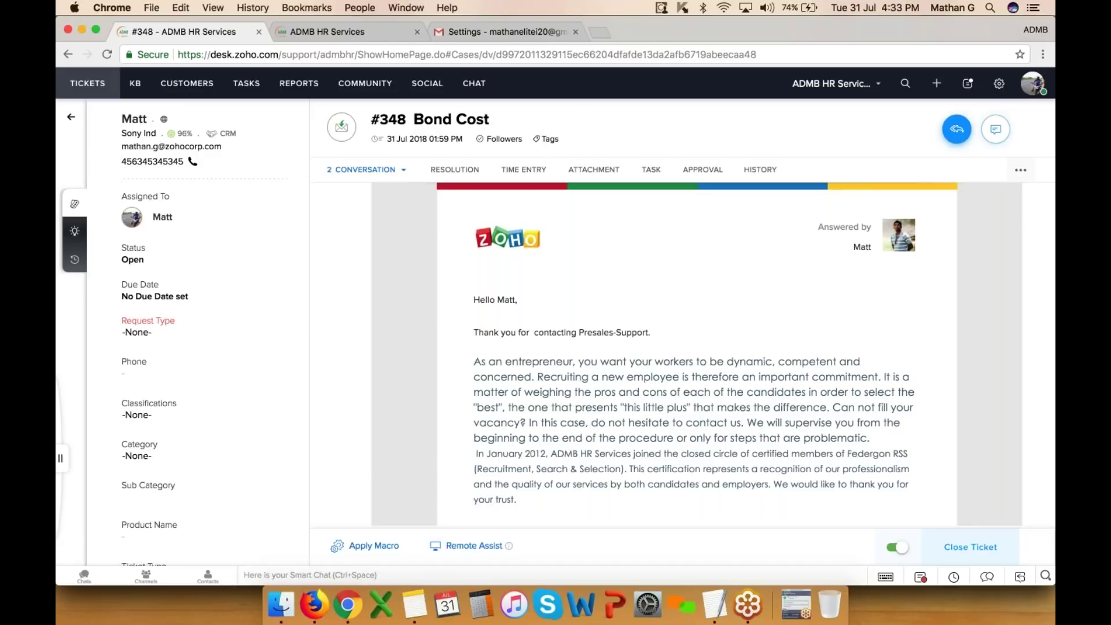
scroll(696, 355, up, 2)
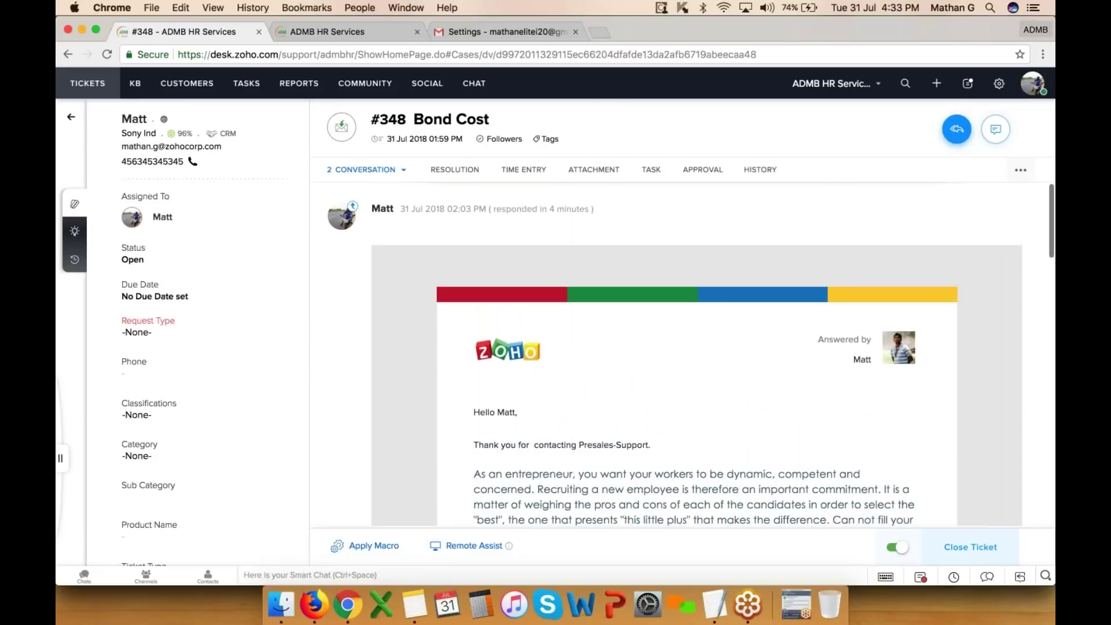
click(995, 132)
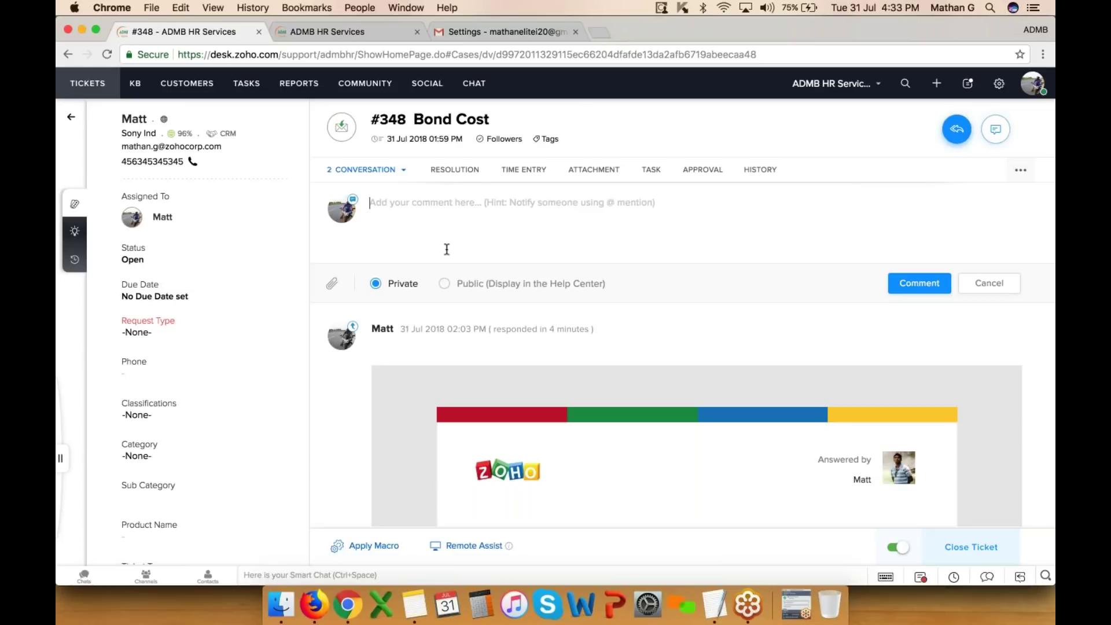
click(444, 283)
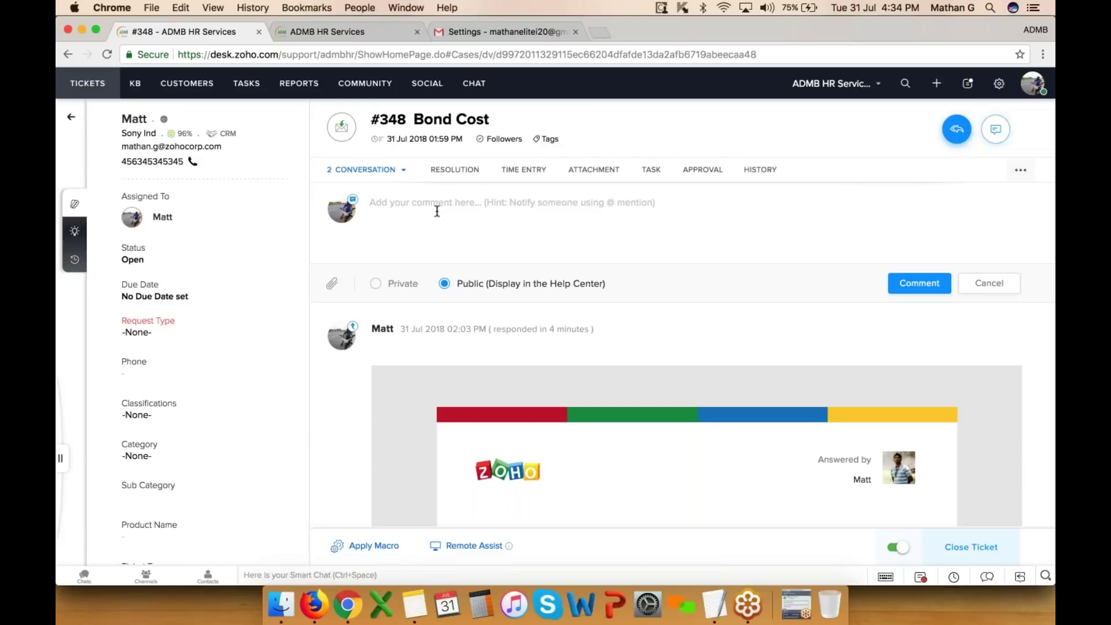
text(P)
key(BackSpace)
text(@)
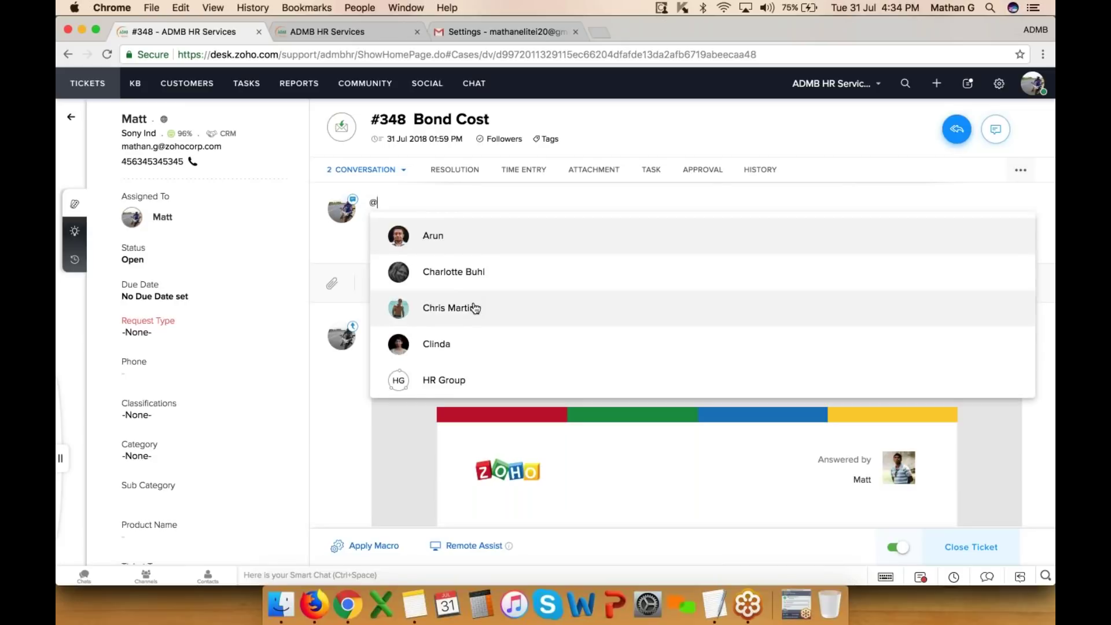
click(454, 351)
text(- Please call )
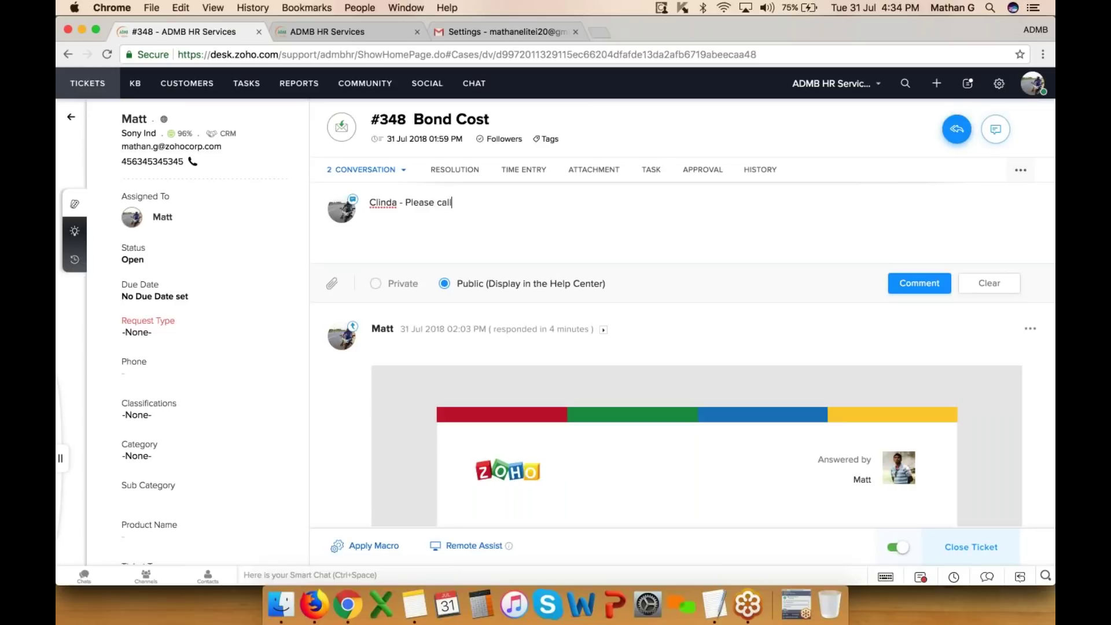
text(the customer by )
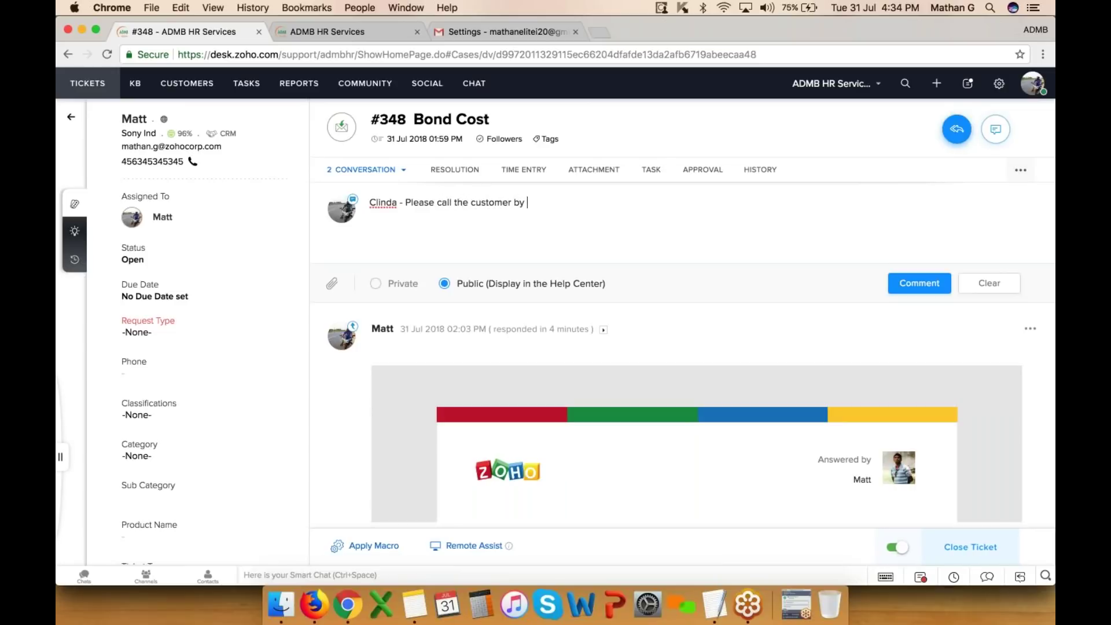
text(11 AM)
click(922, 289)
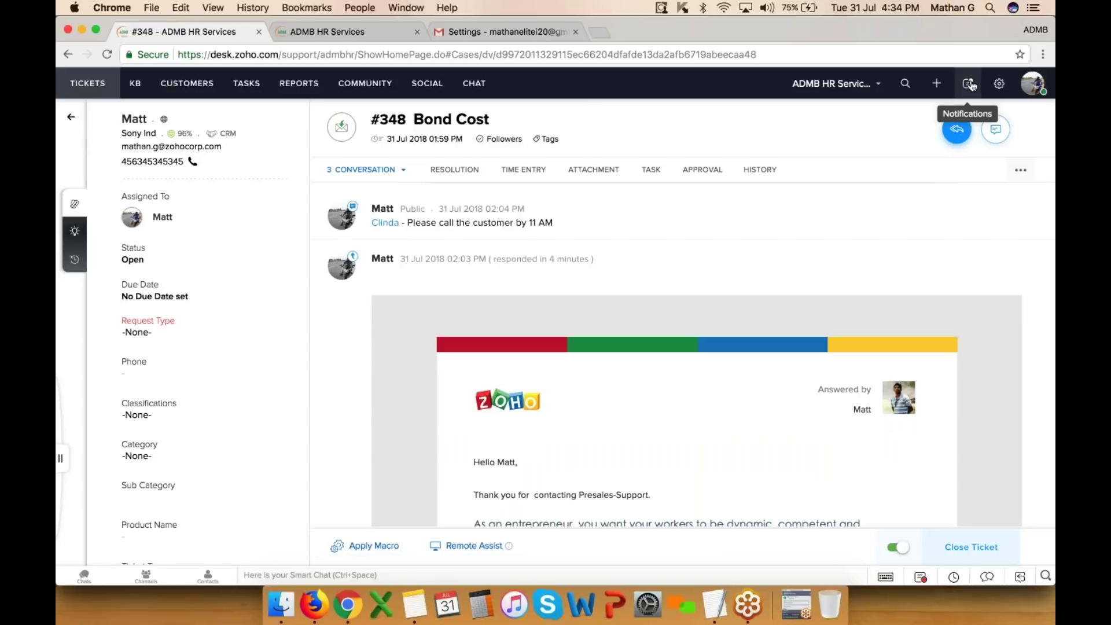
- Switch ticket #348 to its RESOLUTION tab to show the Add resolution editor
click(452, 170)
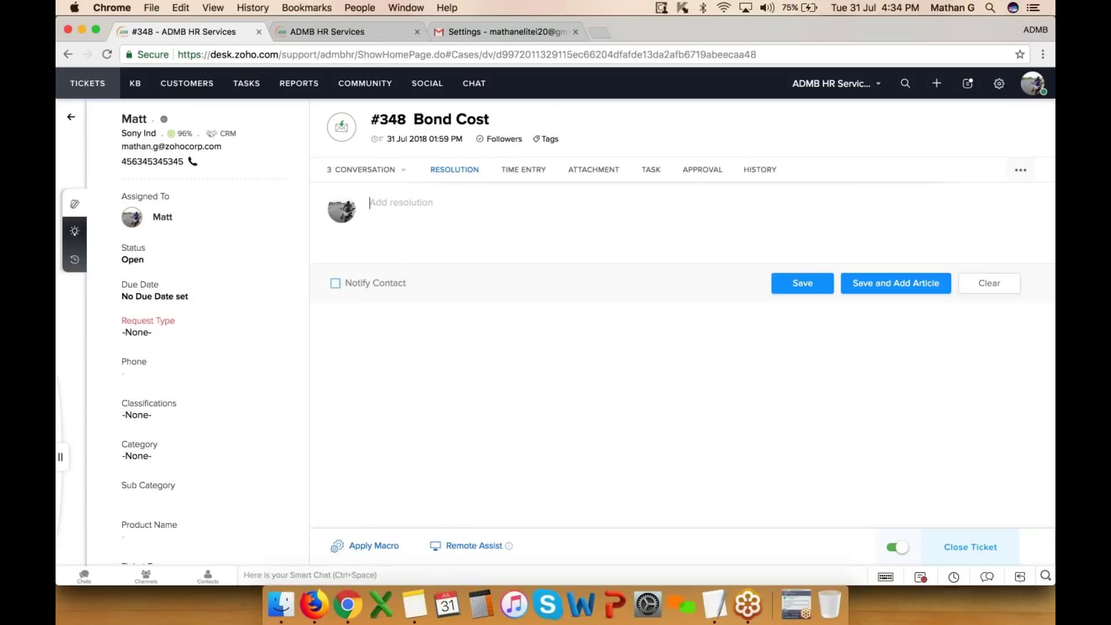
- Paste the phone-spec text as the resolution with Notify Contact off, and save it as an article
click(339, 286)
click(339, 286)
click(664, 226)
text(The phone has four cameras in total, but unfortunately the listing only mentions the resolution of one of them - 13MP. In all likeliness the front and back setups consist of a primary high-res module and a secondary depth-sensing unit of low resolution (in the 2MP-5MP range). It's unclear though if the 13MP module is the main one on the front or the back.  As we go down the specs sheet, we see a 5.7-inch HD display with 18:9 aspect ratio. The chipset has an octa-core CPU with 2.0 GHz clock speed and either 2GB, 3GB or 4GB or RAM. The storage options are 16, 32 or 64GB and the phone will run Android 8.1 Oreo.)
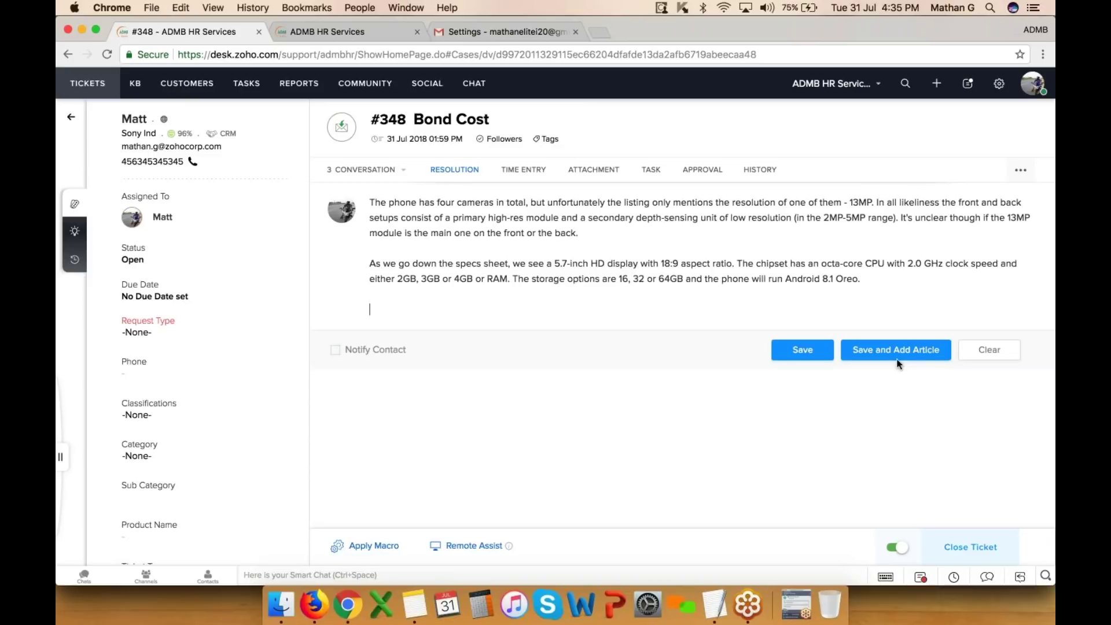
click(902, 351)
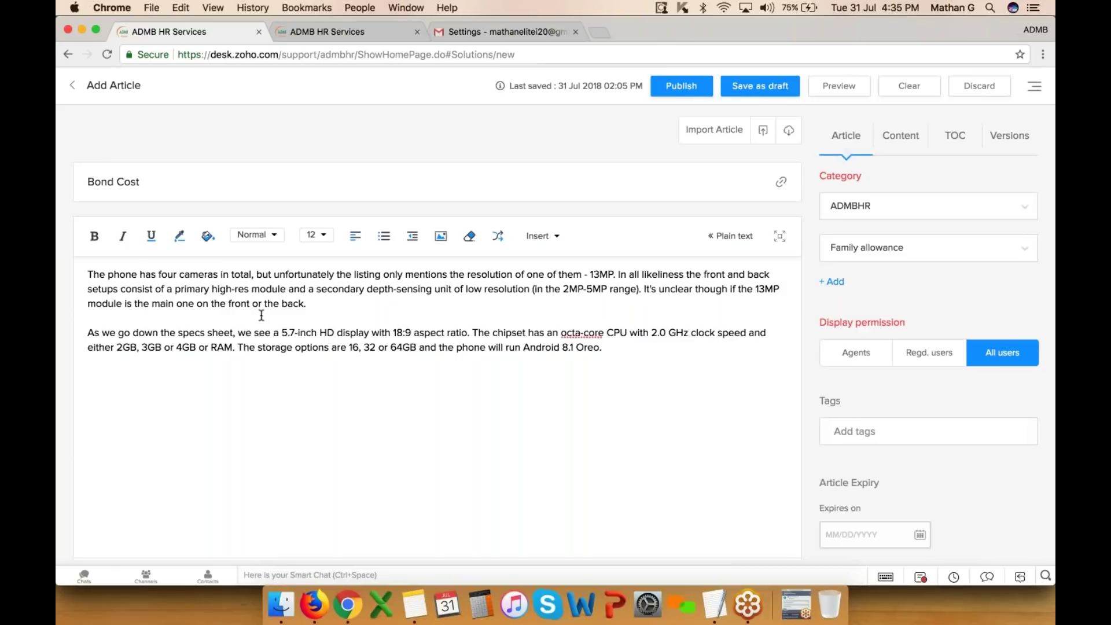
- Change the article's category from Family allowance to HR Services and publish it
scroll(478, 416, down, 5)
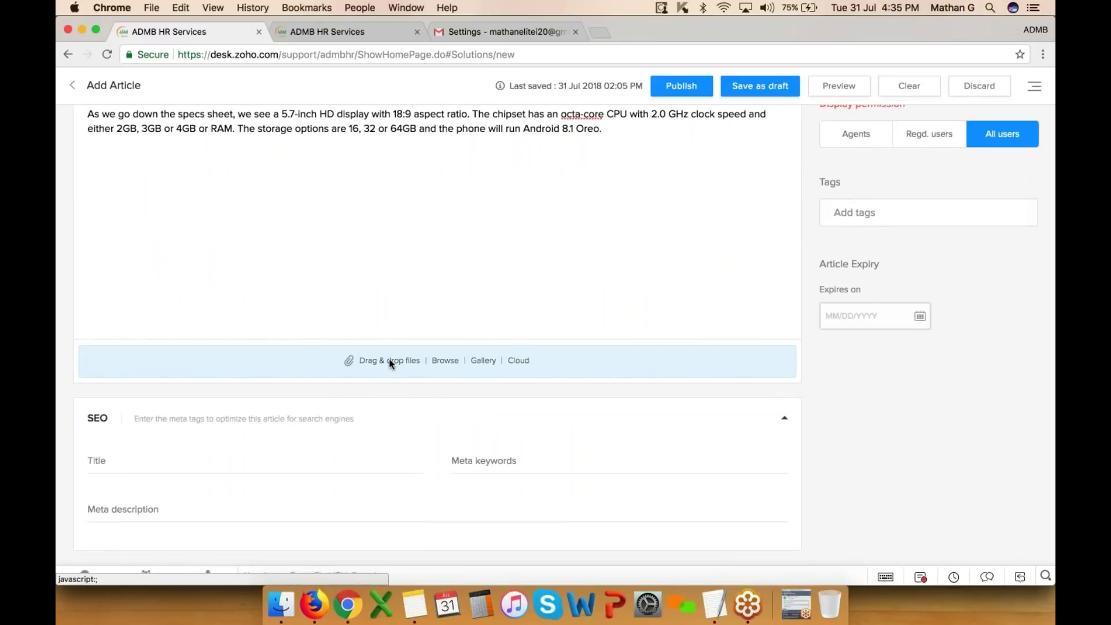
scroll(389, 358, up, 5)
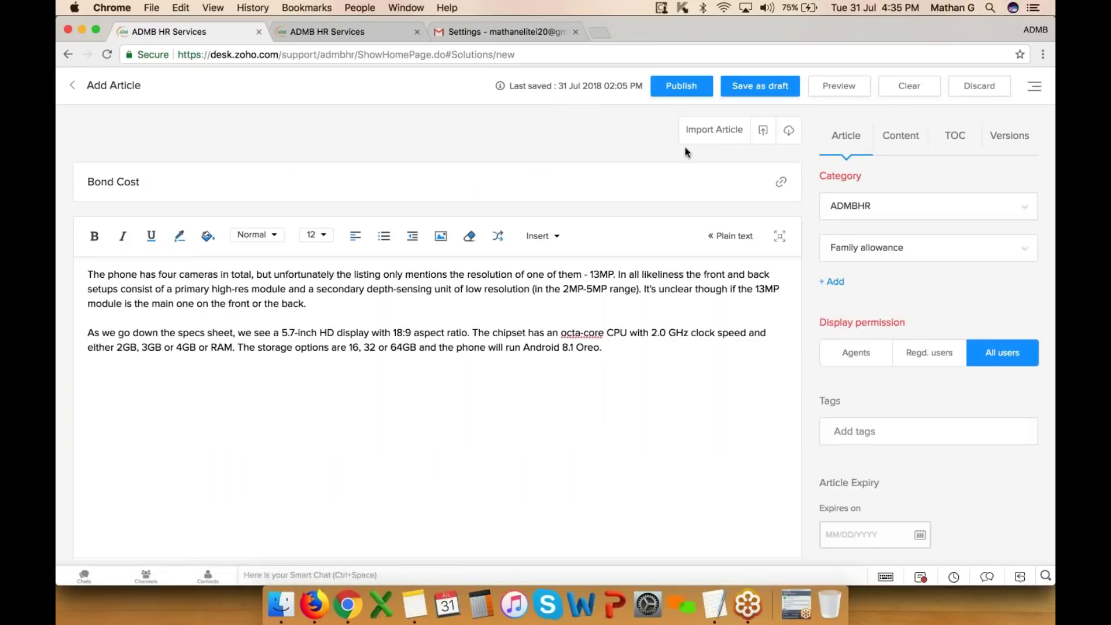
click(917, 249)
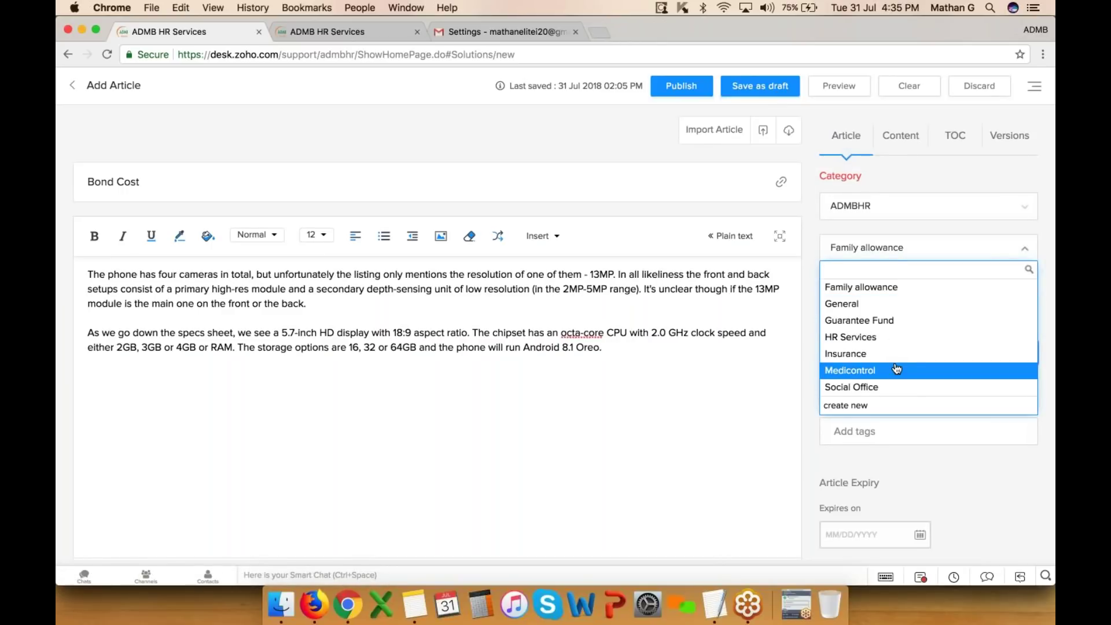
click(888, 336)
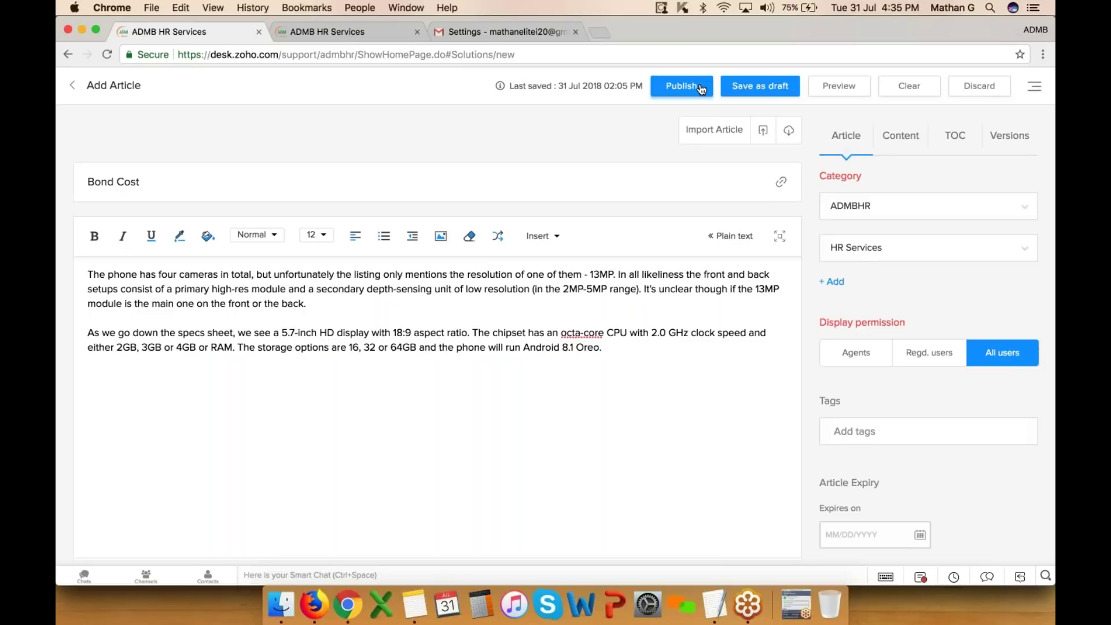
click(700, 90)
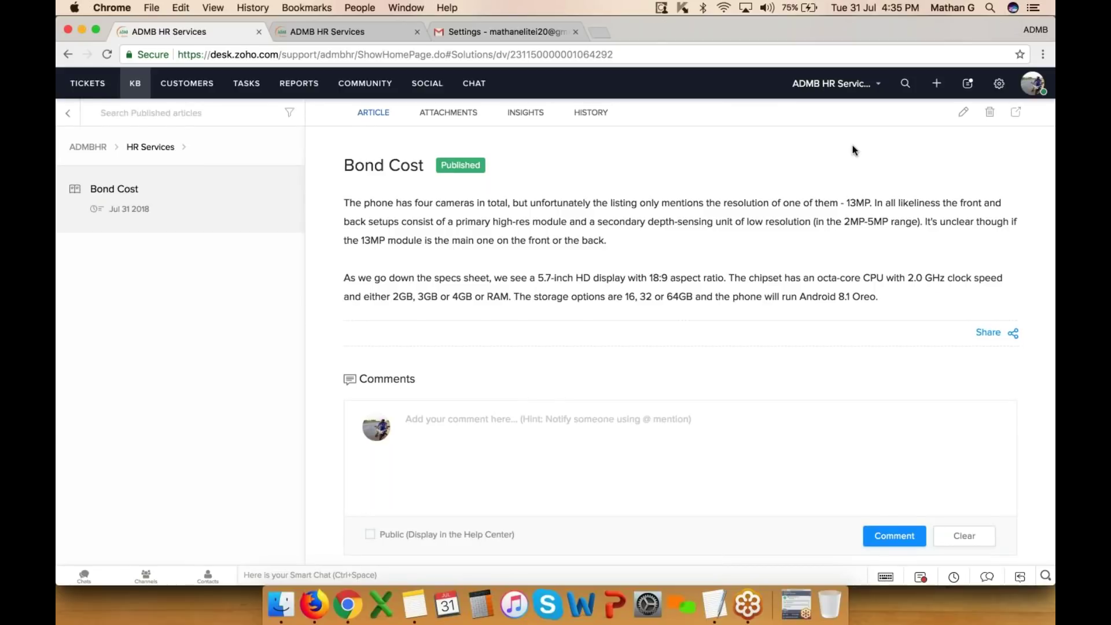
- Reopen ticket #348, cancel a new time entry, and show the Browse Files / Attach from Cloud options
click(88, 83)
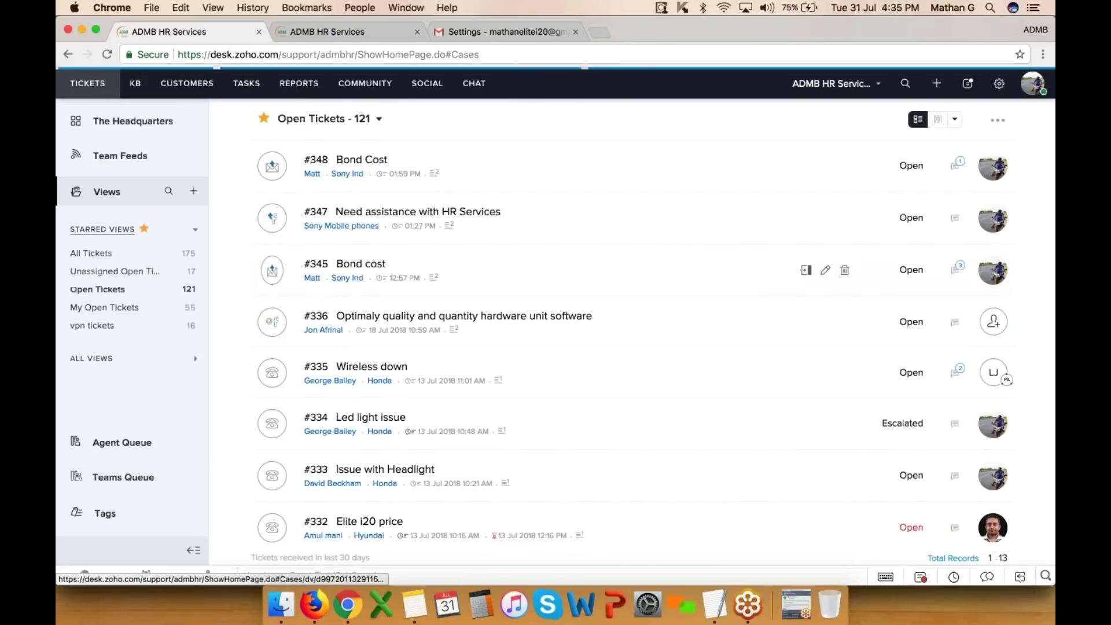
click(333, 163)
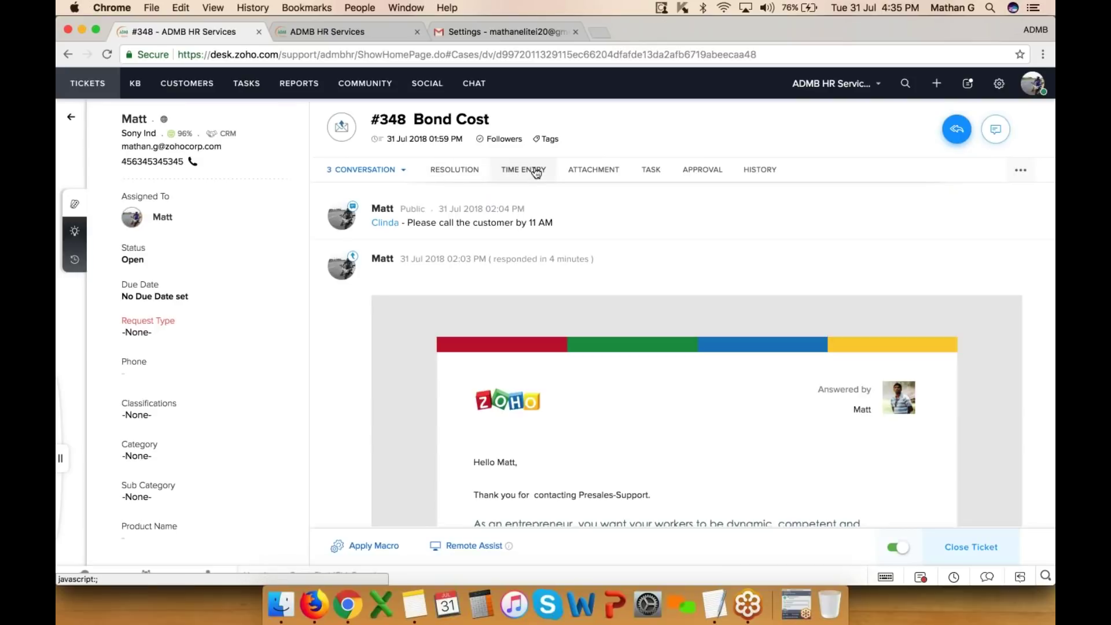
click(537, 170)
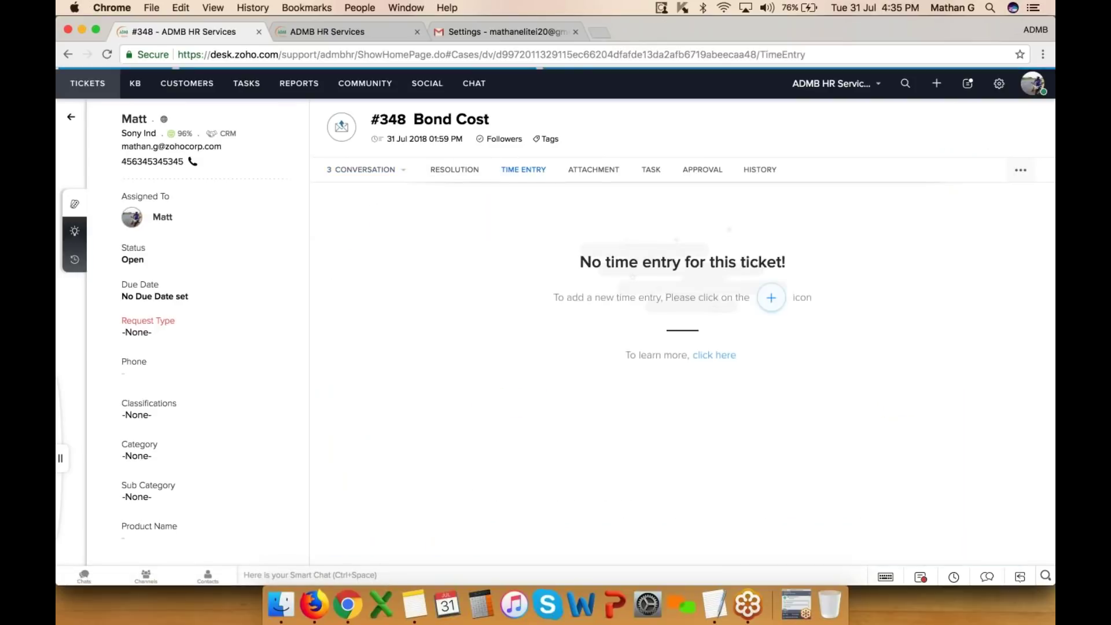
click(773, 298)
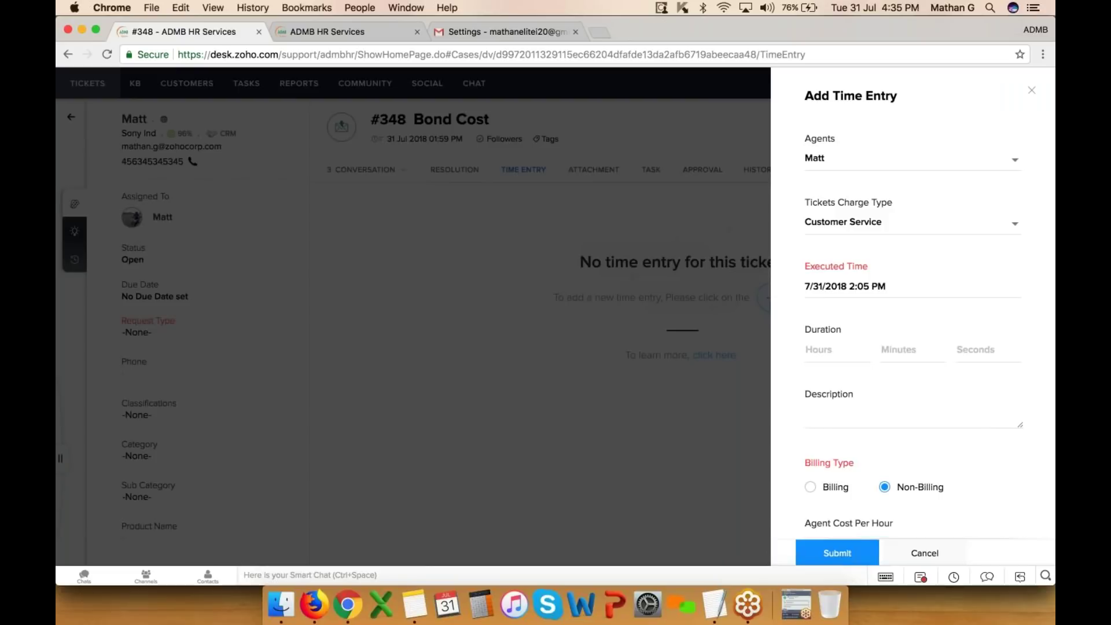
click(836, 350)
click(924, 561)
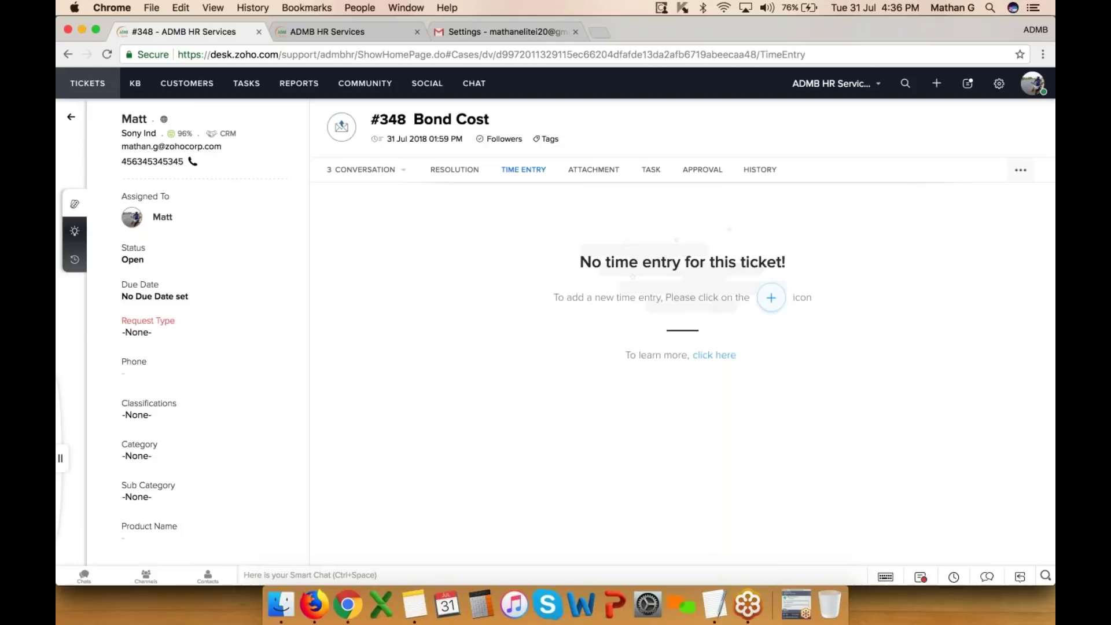
click(608, 171)
click(776, 297)
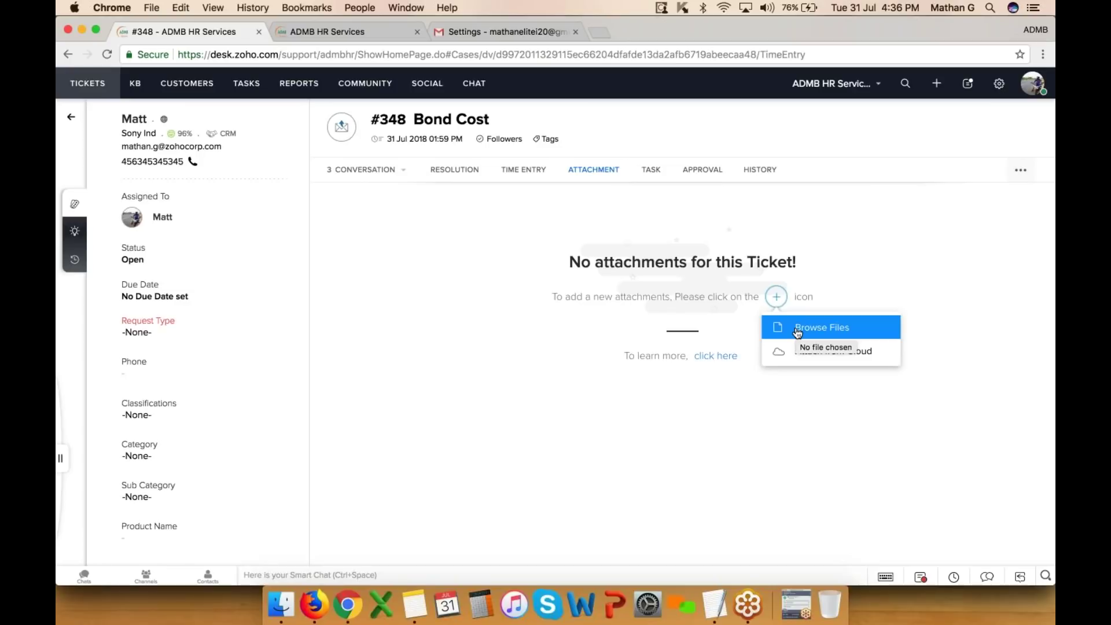
- Open the Add Task form from ticket #348's TASK tab
click(651, 169)
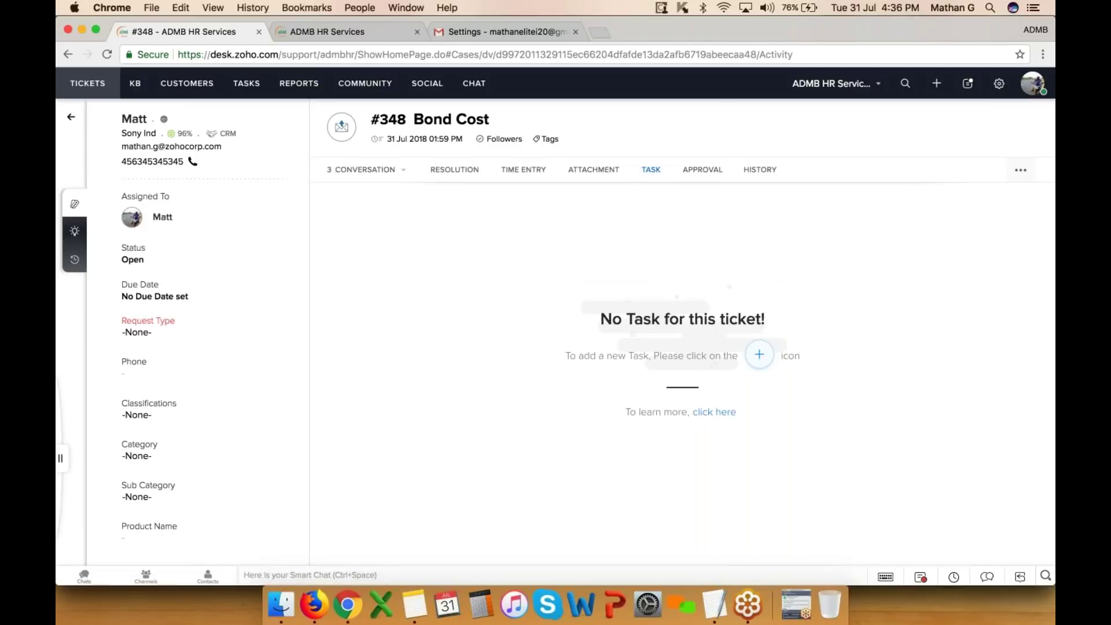
click(759, 354)
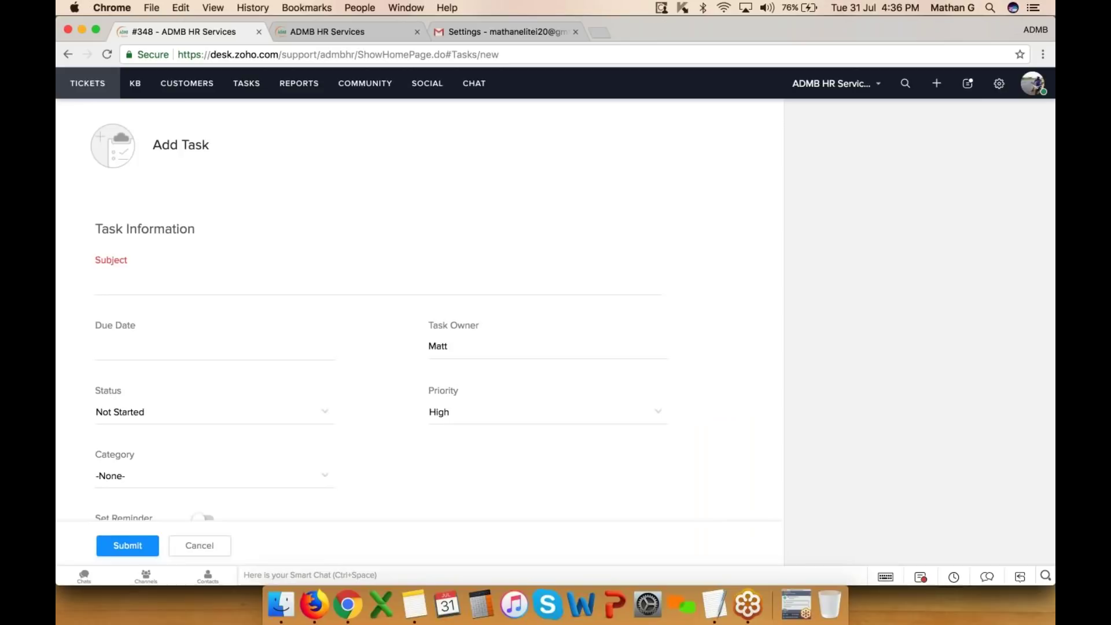
- Enter 'Follow up' as the task subject and set the due date to 01 Aug 2018 12:00 PM
click(475, 284)
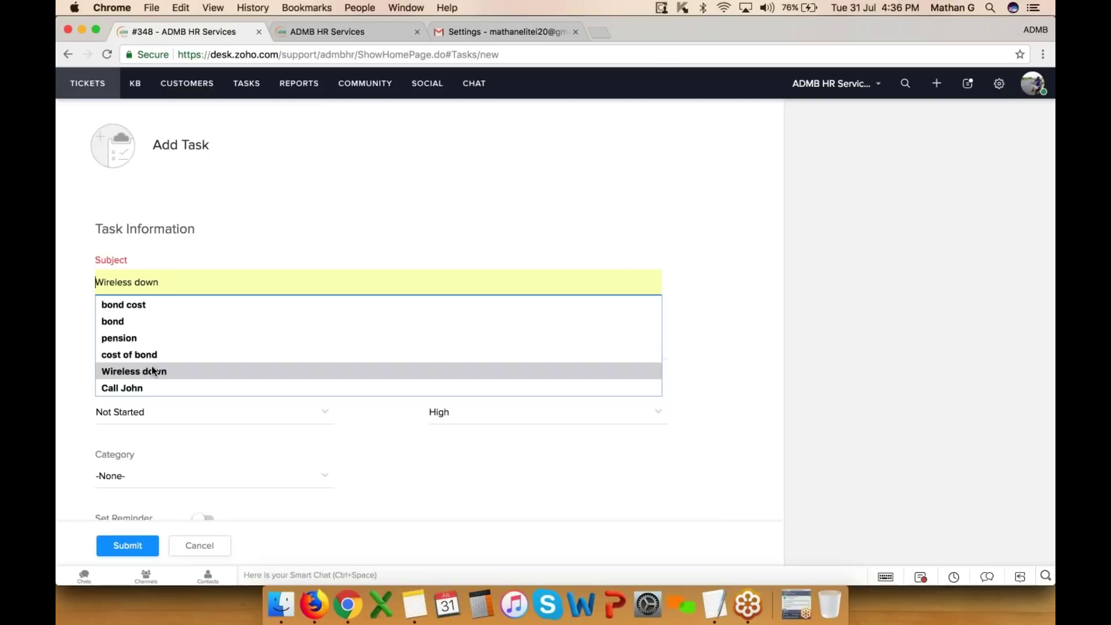
click(255, 224)
click(249, 282)
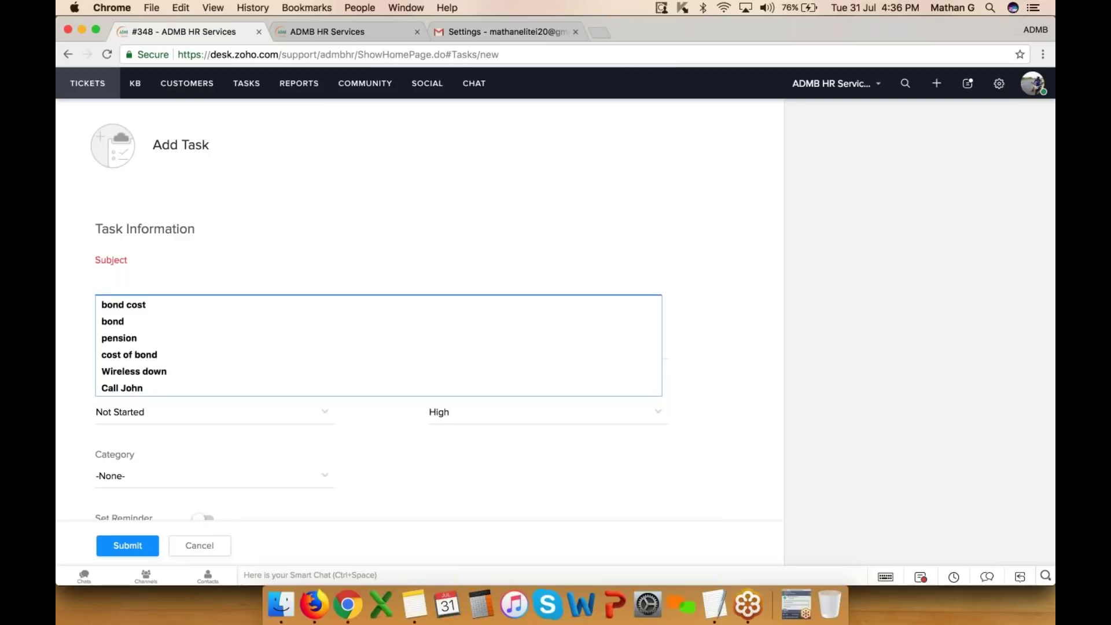
text(Follow up)
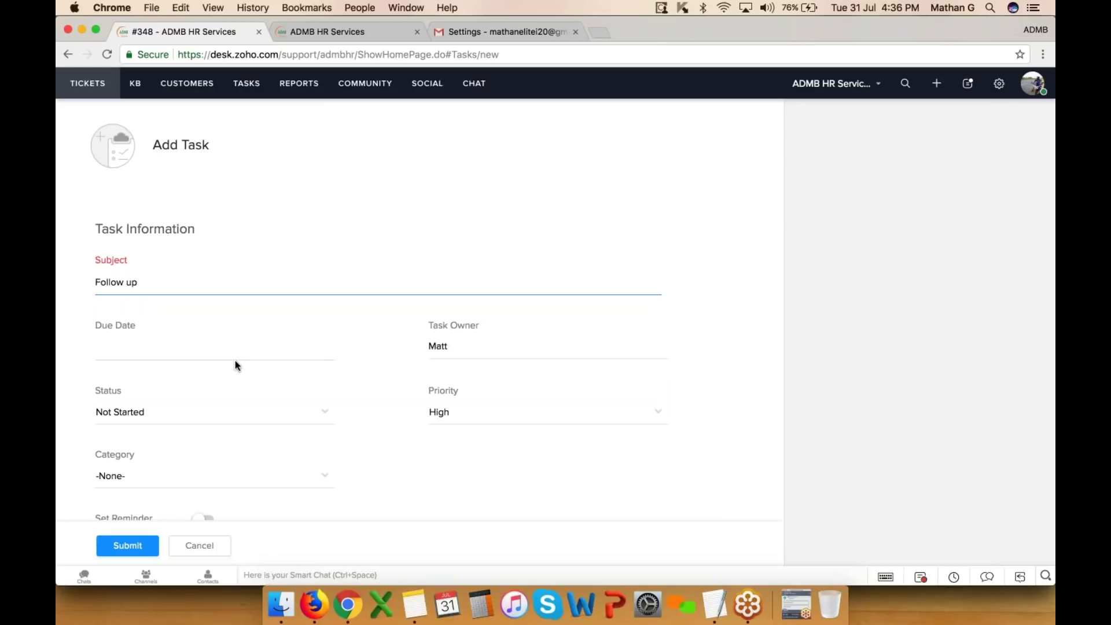
click(238, 350)
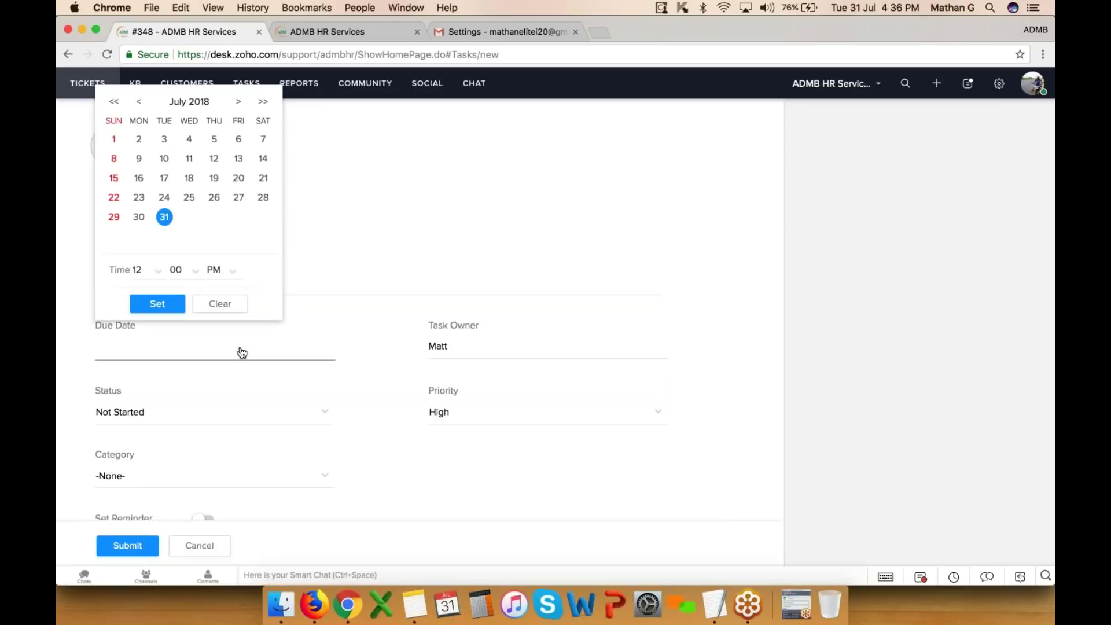
click(238, 102)
click(190, 139)
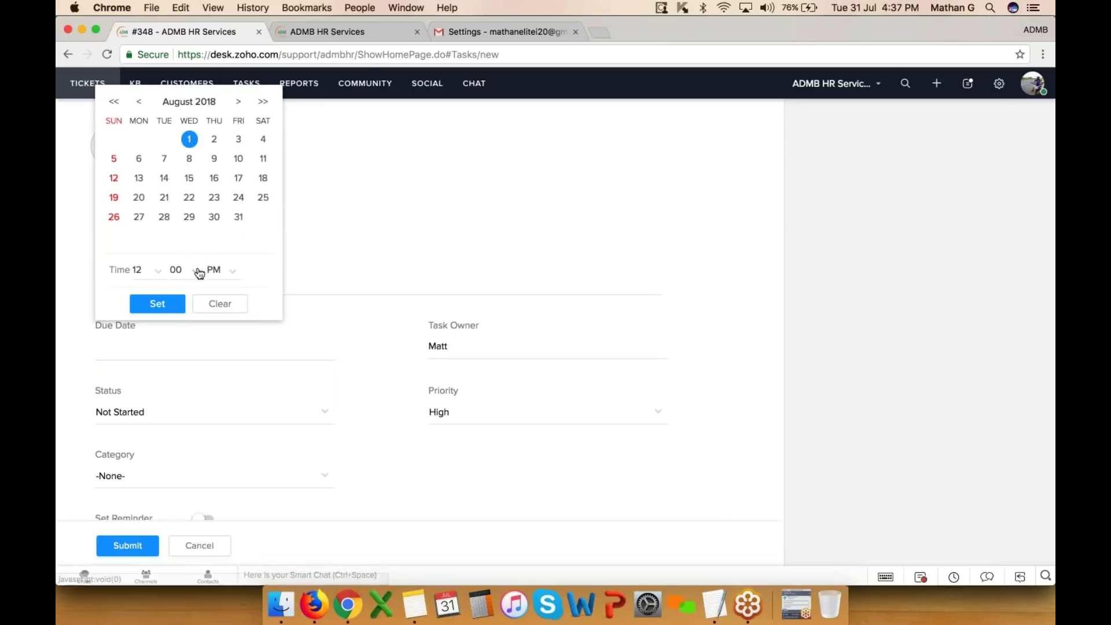
click(157, 304)
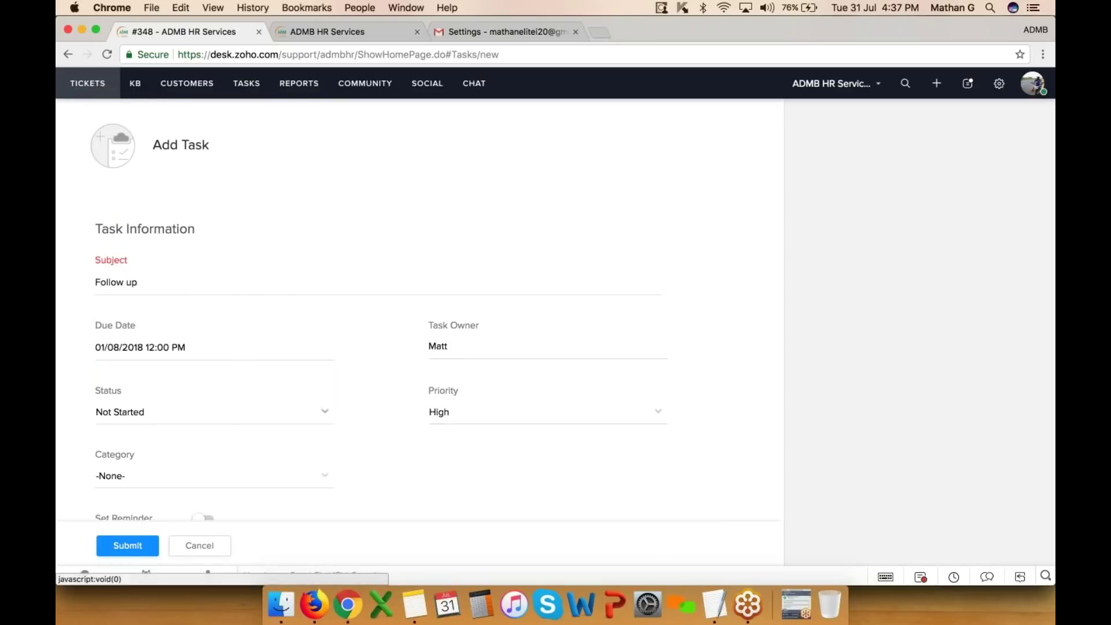
- Set the task status to In Progress and category to Call, and turn on a reminder
scroll(426, 325, down, 2)
click(208, 361)
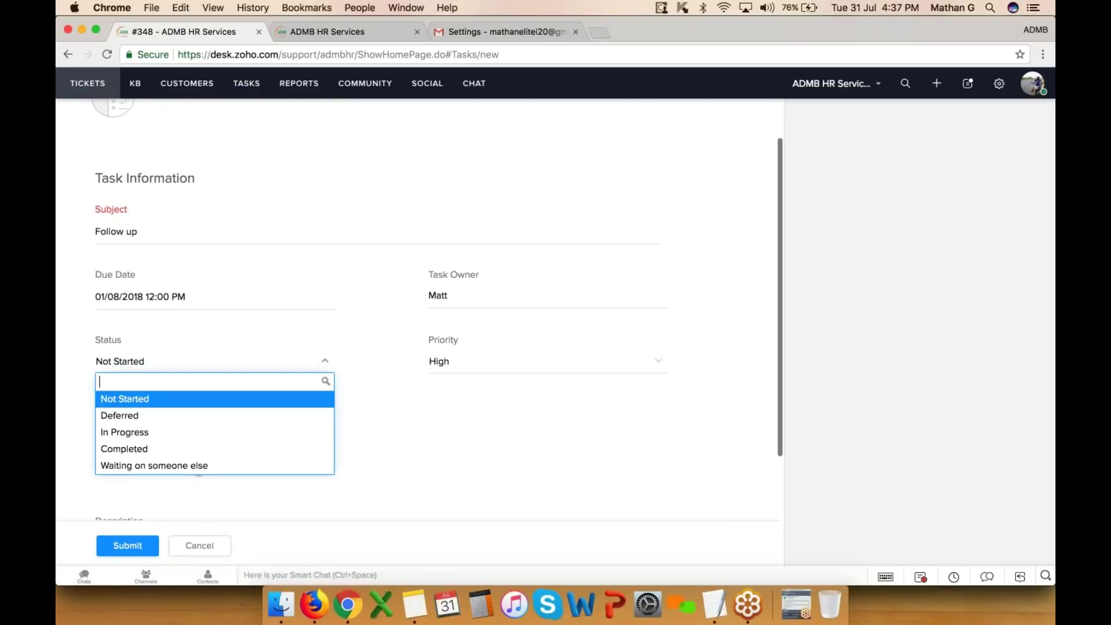
click(148, 435)
click(153, 429)
click(149, 463)
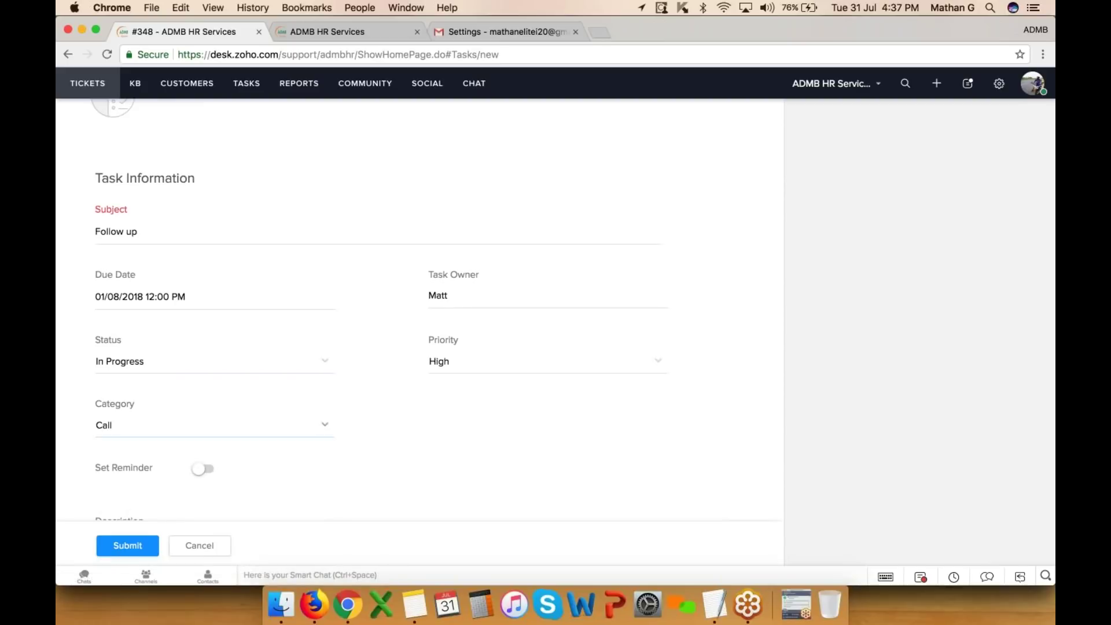
scroll(203, 388, down, 4)
click(203, 387)
scroll(191, 396, down, 4)
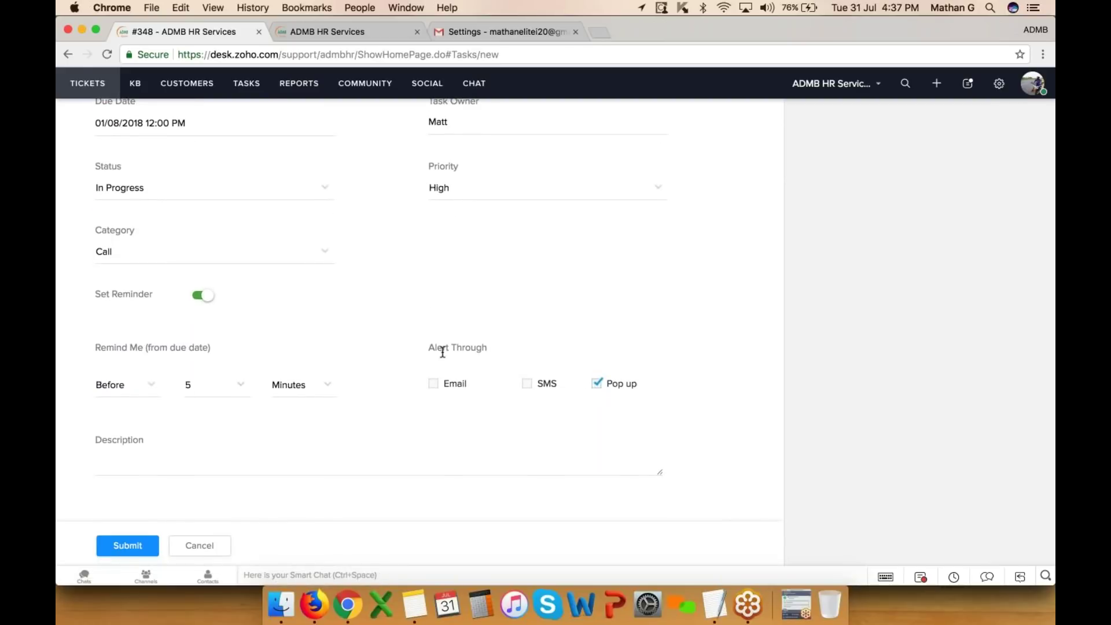
- Keep the current task owner and save the Follow up task
click(226, 468)
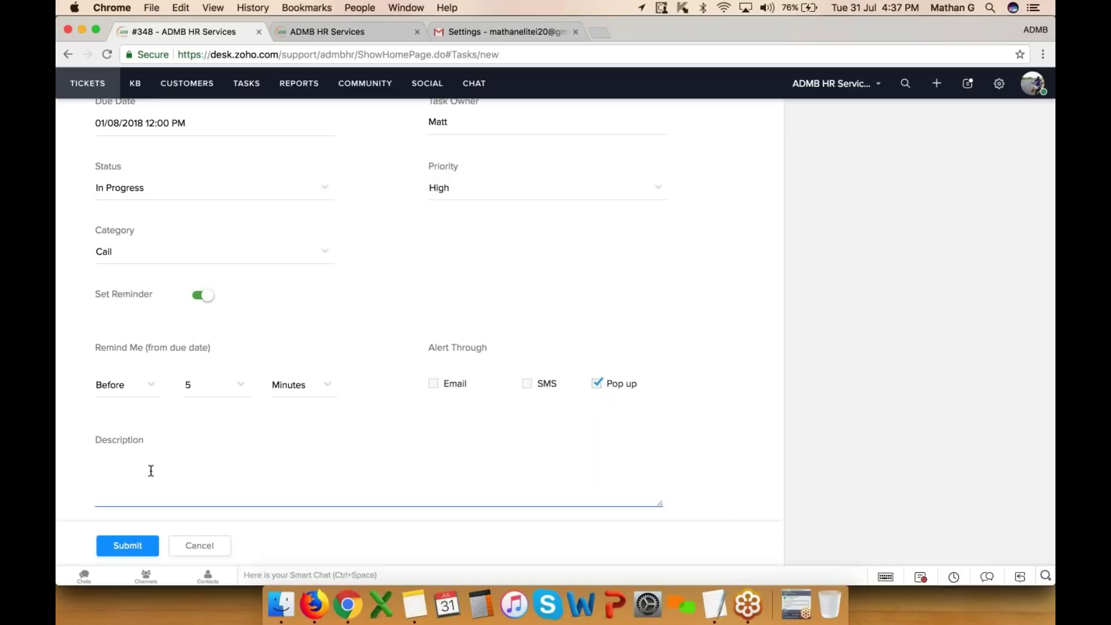
scroll(151, 471, up, 4)
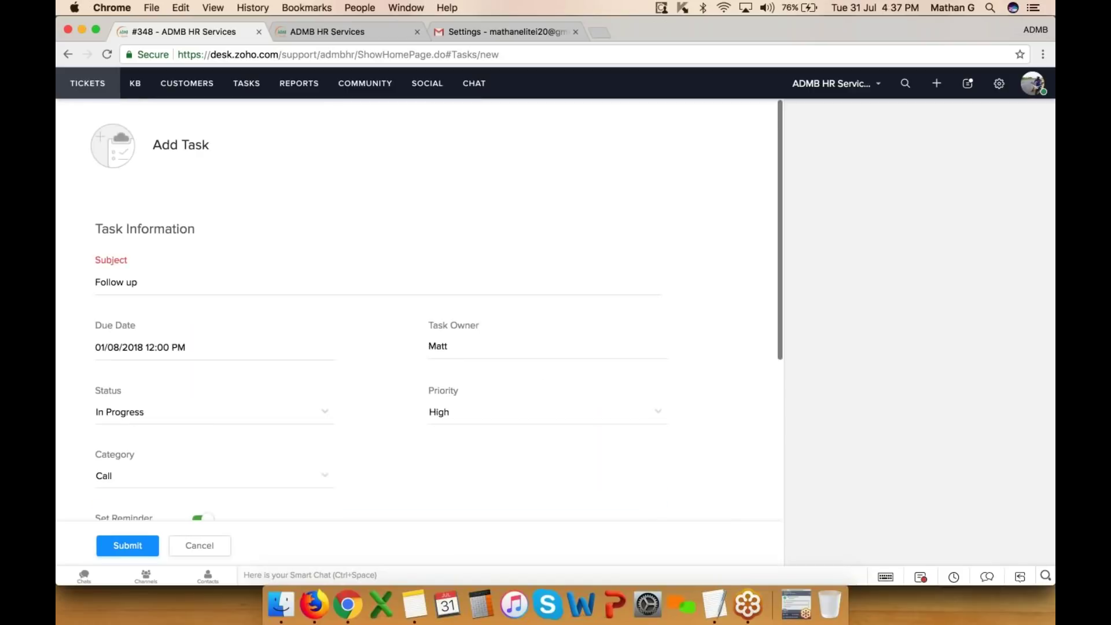
click(466, 352)
scroll(468, 354, down, 3)
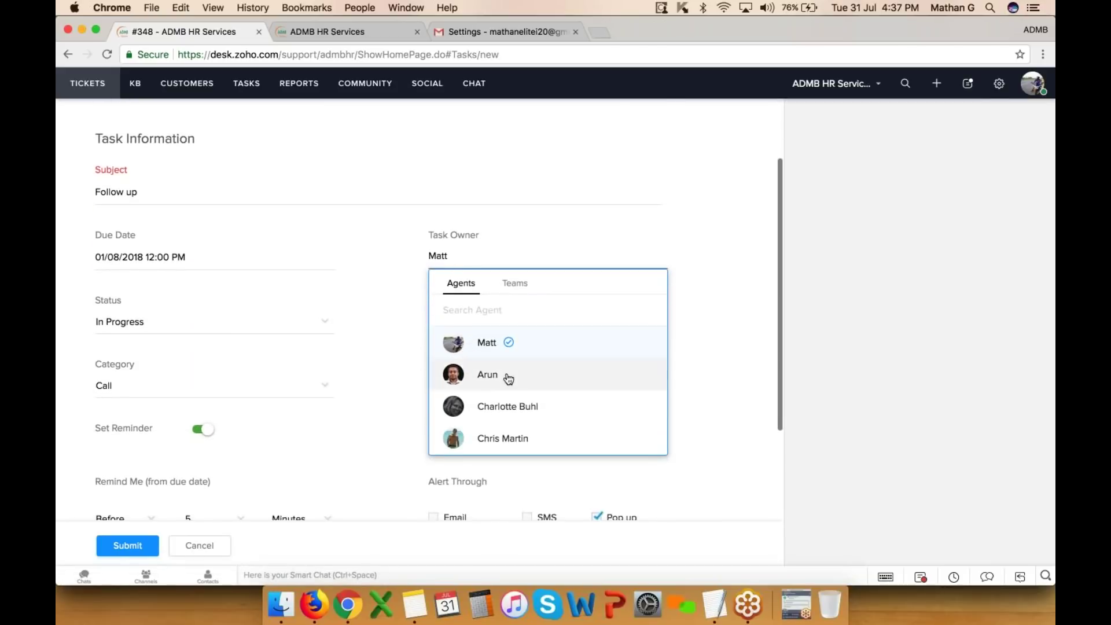
click(527, 156)
click(139, 547)
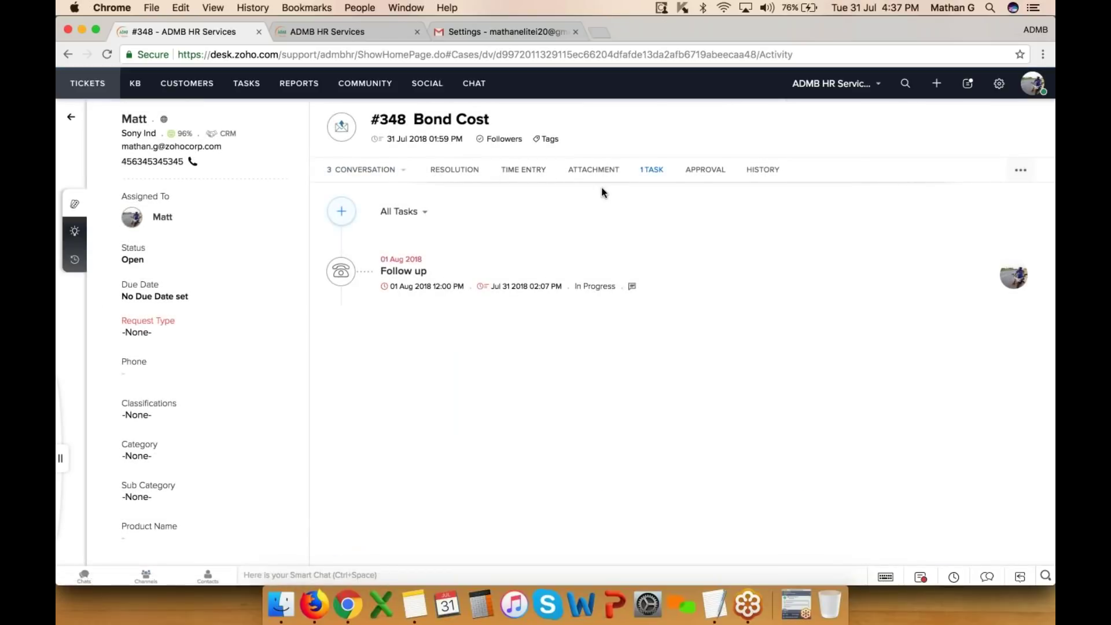
- Show ticket #348's empty Approval tab and start a new approval request
click(712, 172)
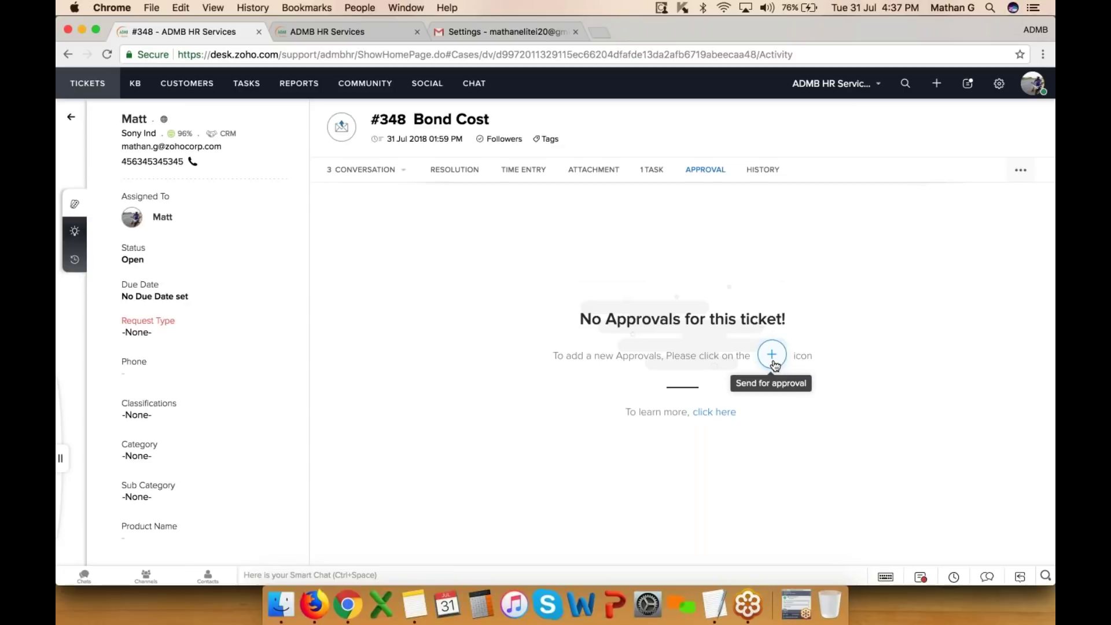
click(773, 355)
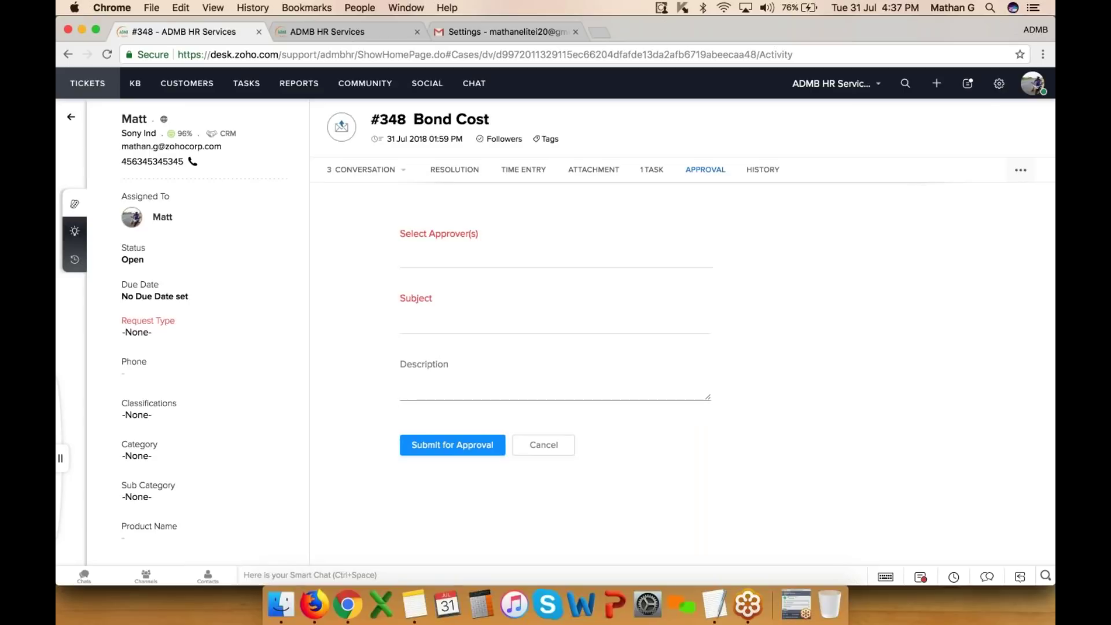
- Request approval from two approvers with subject 'refund Dispute' and the pasted phone-specs description
click(451, 257)
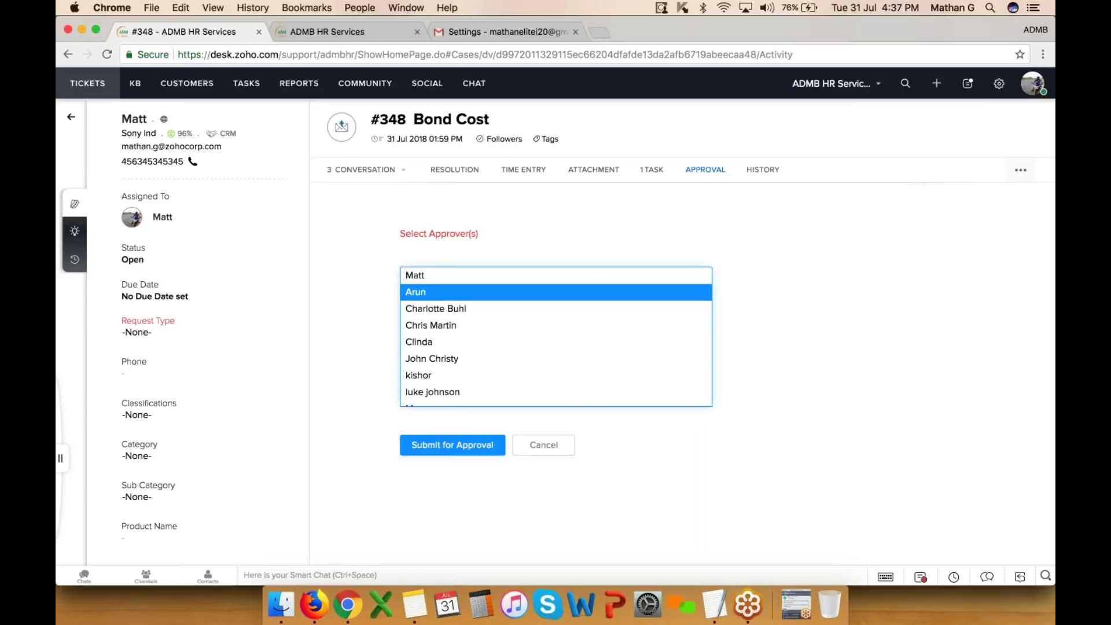
click(444, 292)
click(461, 262)
click(451, 274)
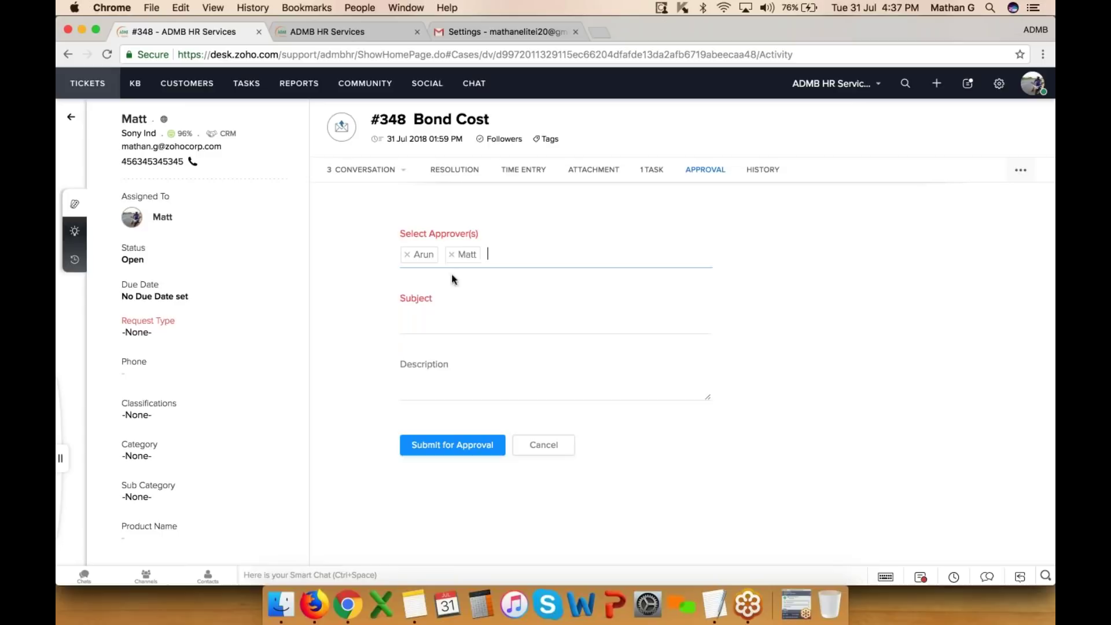
click(440, 320)
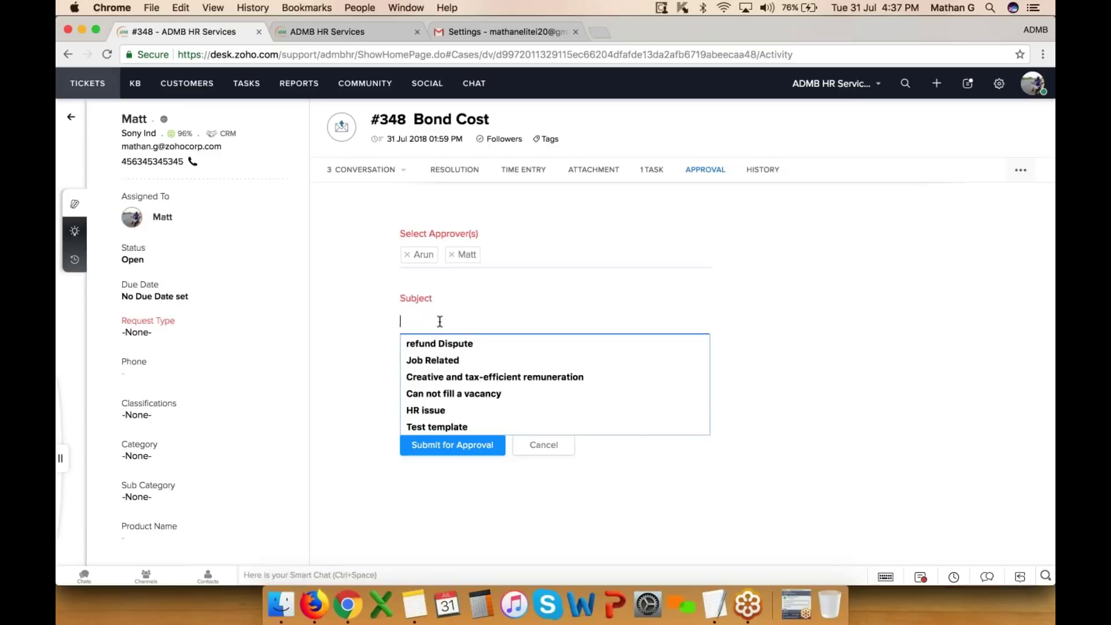
click(443, 345)
click(437, 396)
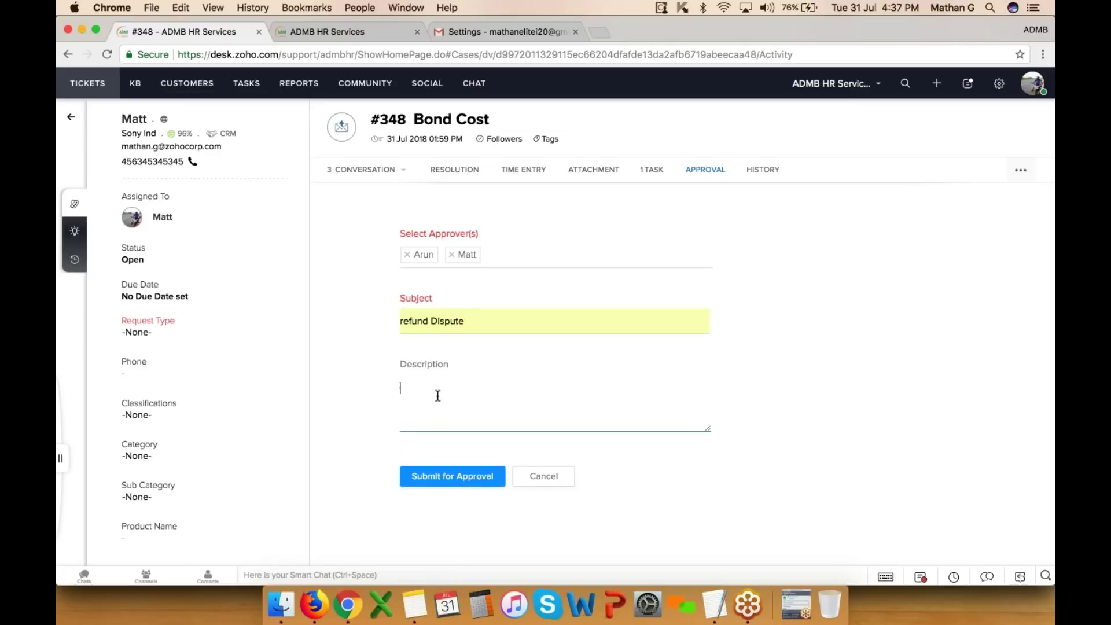
text(As we go down the specs sheet, we see a 5.7-inch HD display with 18:9 aspect ratio. The chipset has an octa-core CPU with 2.0 GHz clock speed and either 2GB, 3GB or 4GB or RAM. The storage options are 16, 32 or 64 and the phone will run Android 8.0 Oreo.)
scroll(438, 396, up, 3)
click(452, 475)
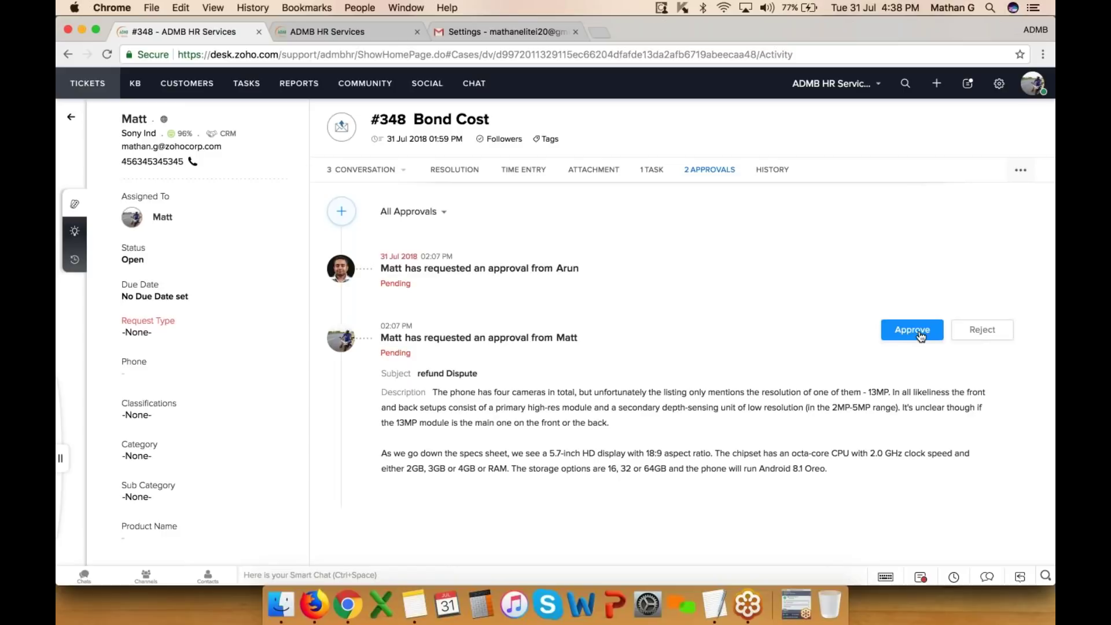
- Approve one refund Dispute request and view ticket #348's History tab
click(890, 334)
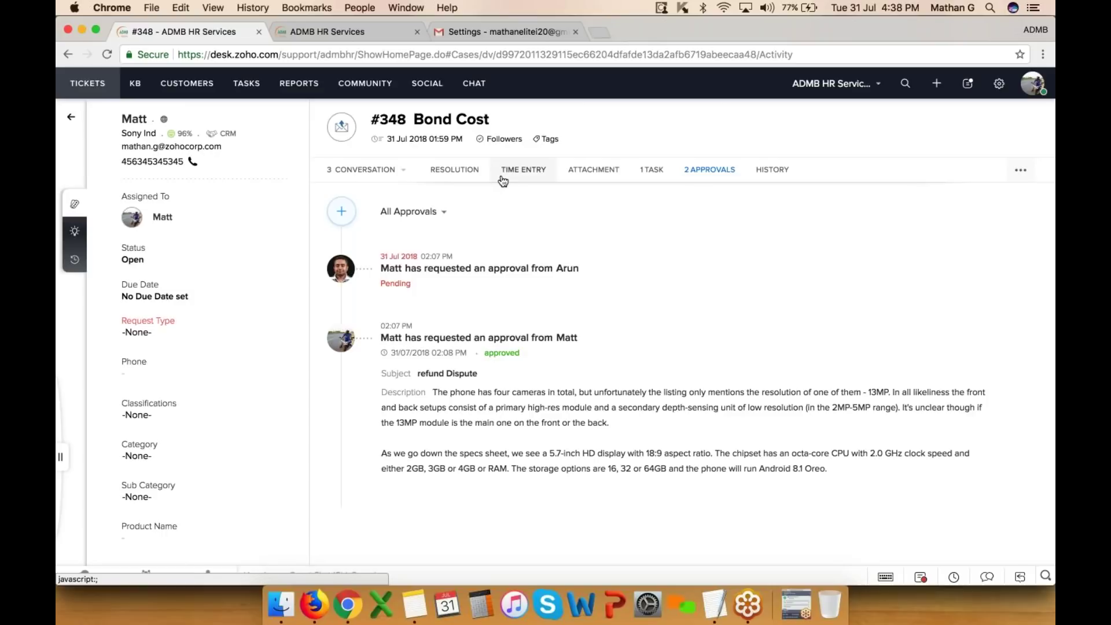
click(784, 176)
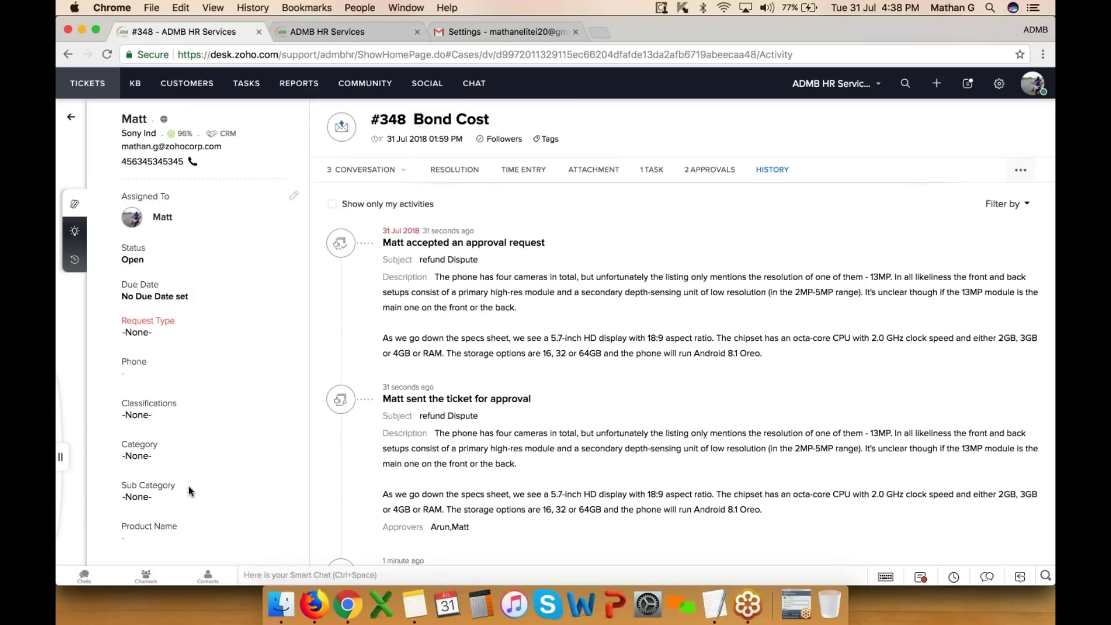
- Set Request Type Asset Request, a phone number, Classification Problem and Category Defects, then save
click(136, 332)
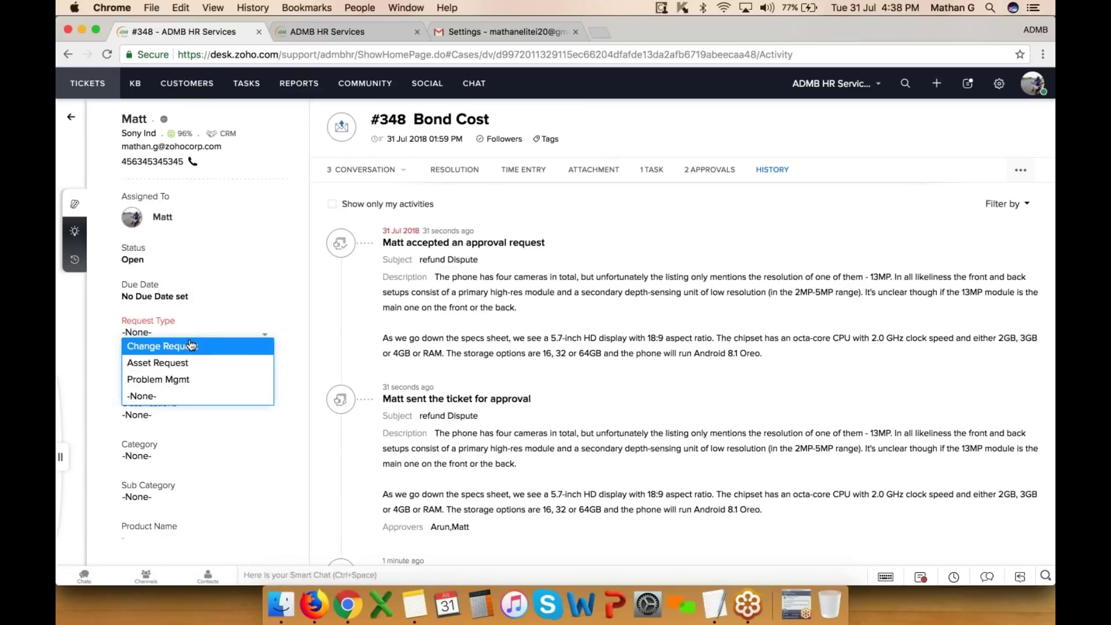
click(197, 363)
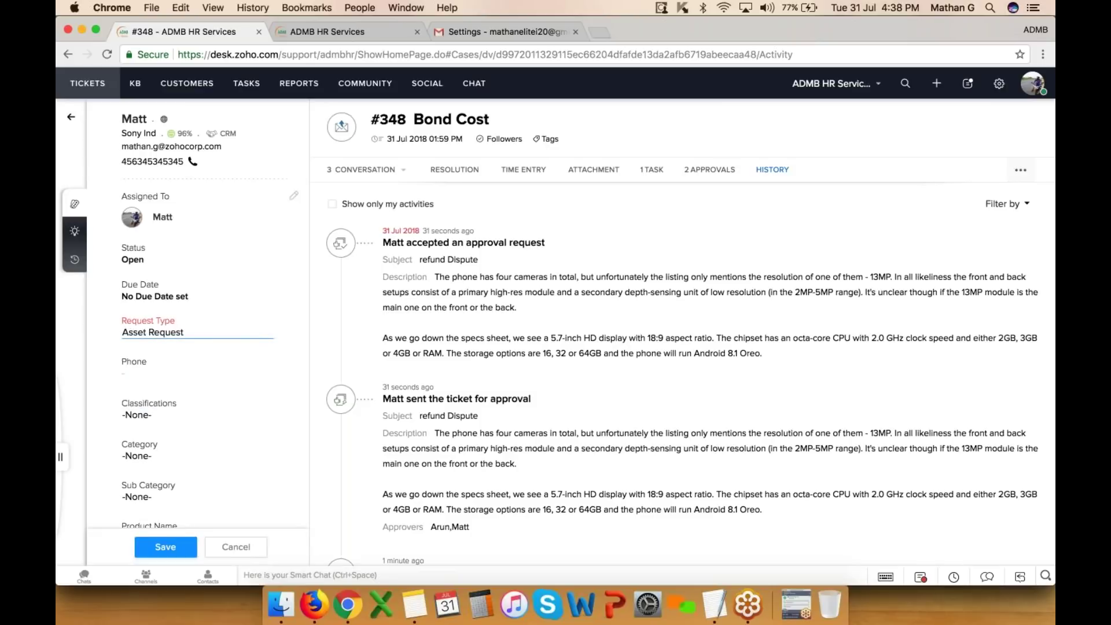
click(161, 369)
click(141, 415)
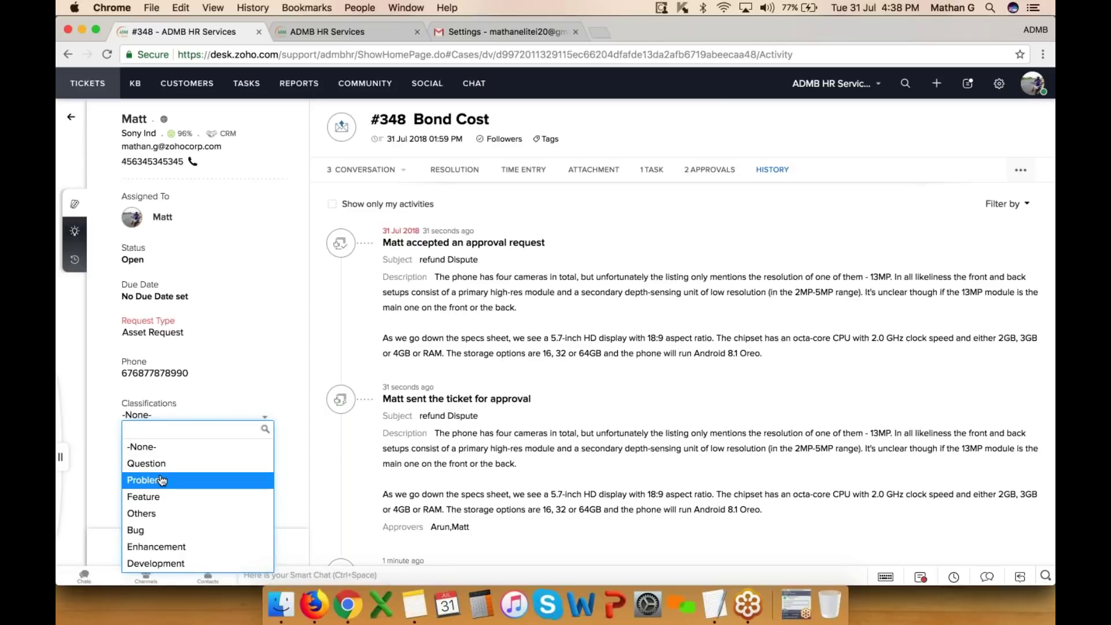
click(161, 481)
scroll(162, 463, down, 2)
click(145, 393)
click(145, 423)
click(165, 544)
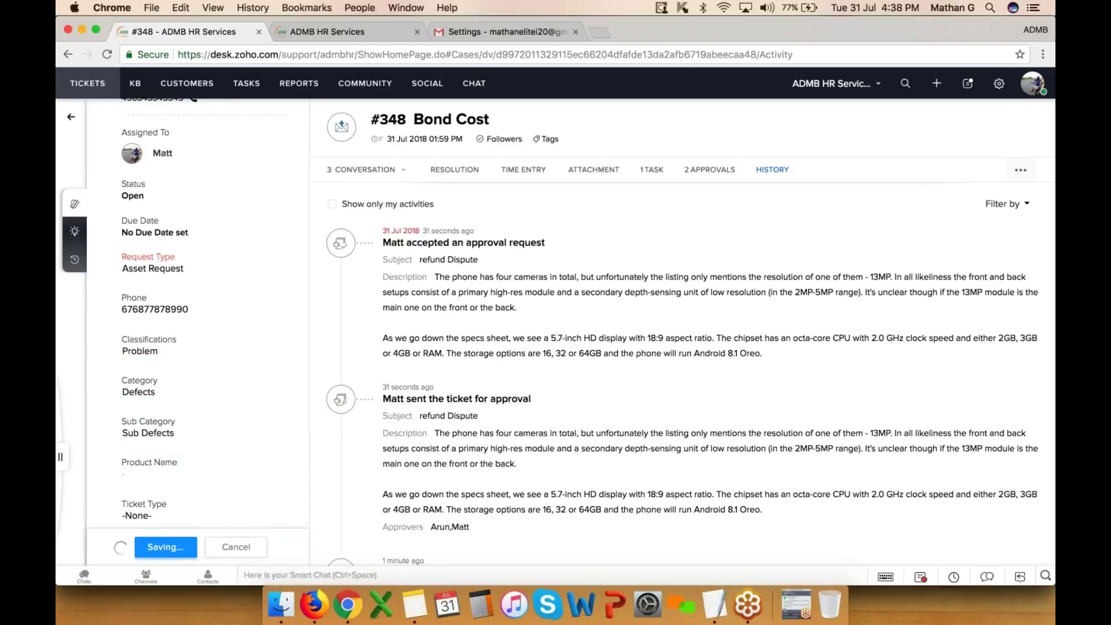
- Check the field changes in History and return to the ticket's conversation
scroll(204, 338, down, 3)
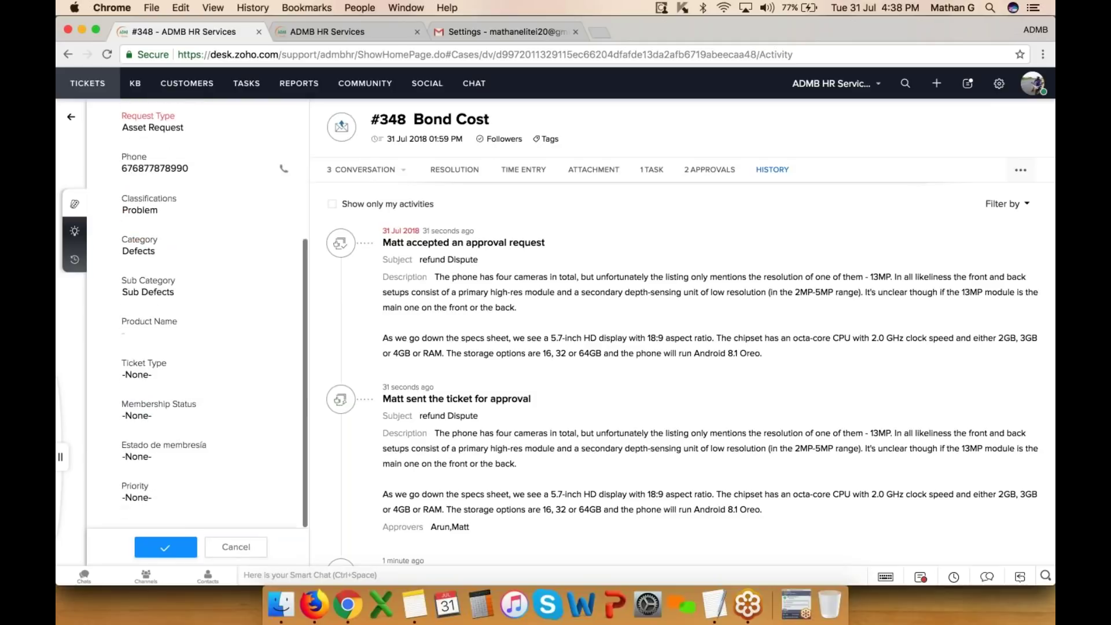
scroll(203, 338, up, 4)
click(780, 169)
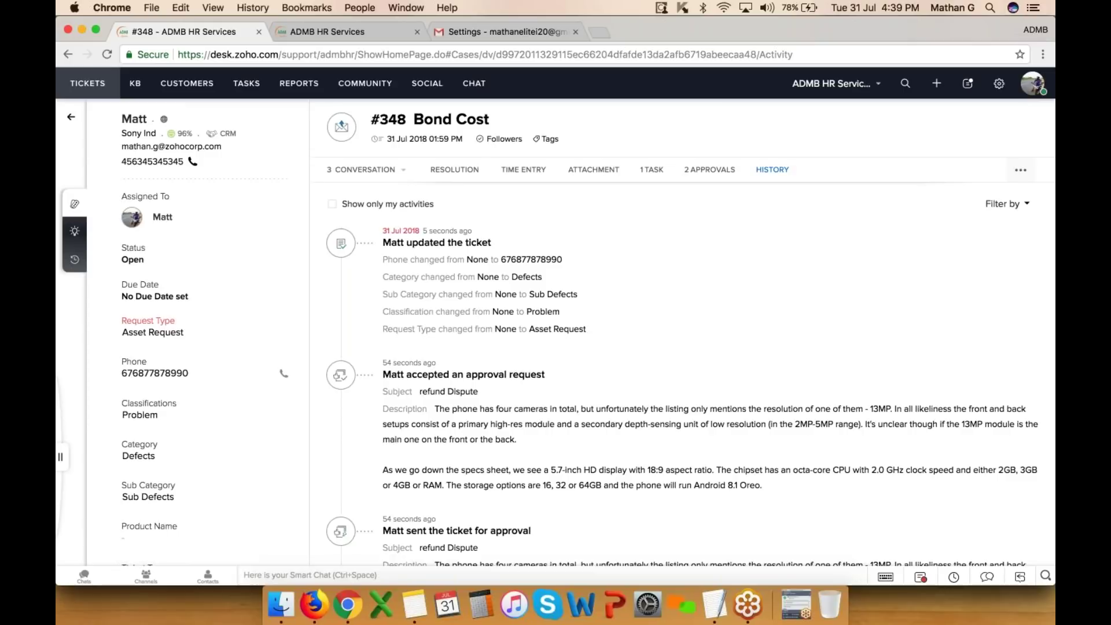
click(371, 171)
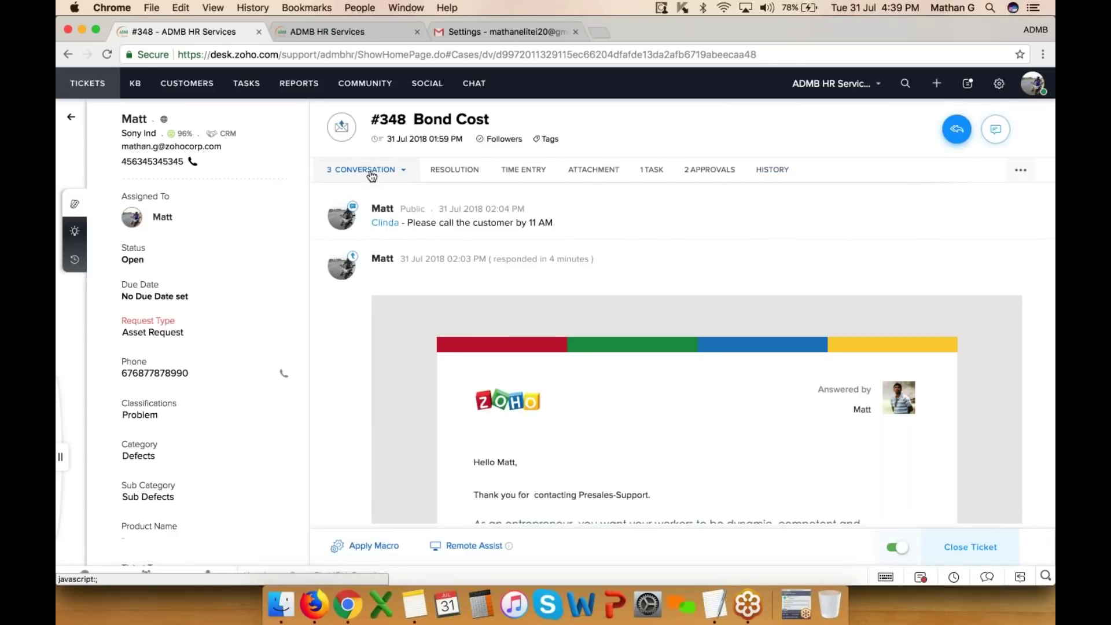
- Go to Setup's Email channel settings and open the Add Support Email dialog
click(1002, 87)
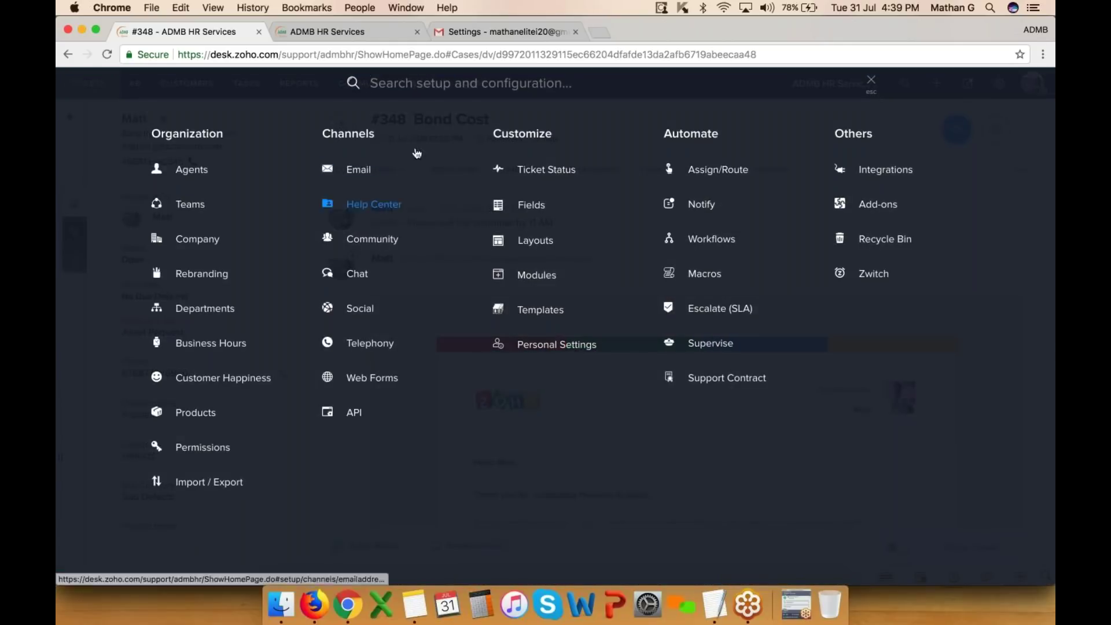
click(360, 169)
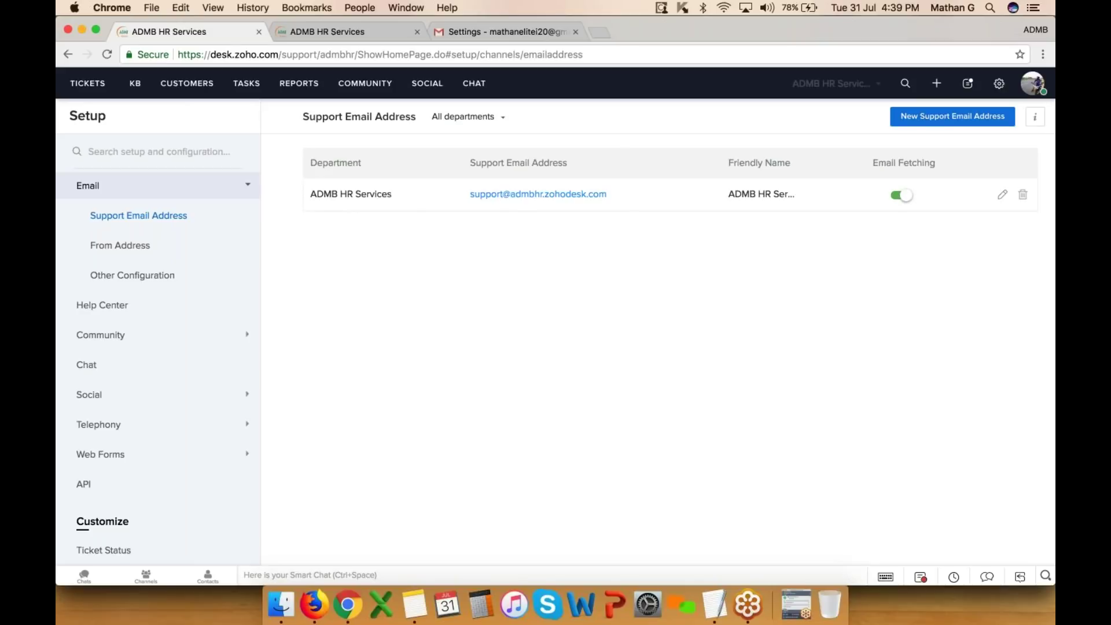
click(949, 117)
- Add a Payroll department address 'Payrollsupport' with friendly name 'Support' and save it
click(514, 158)
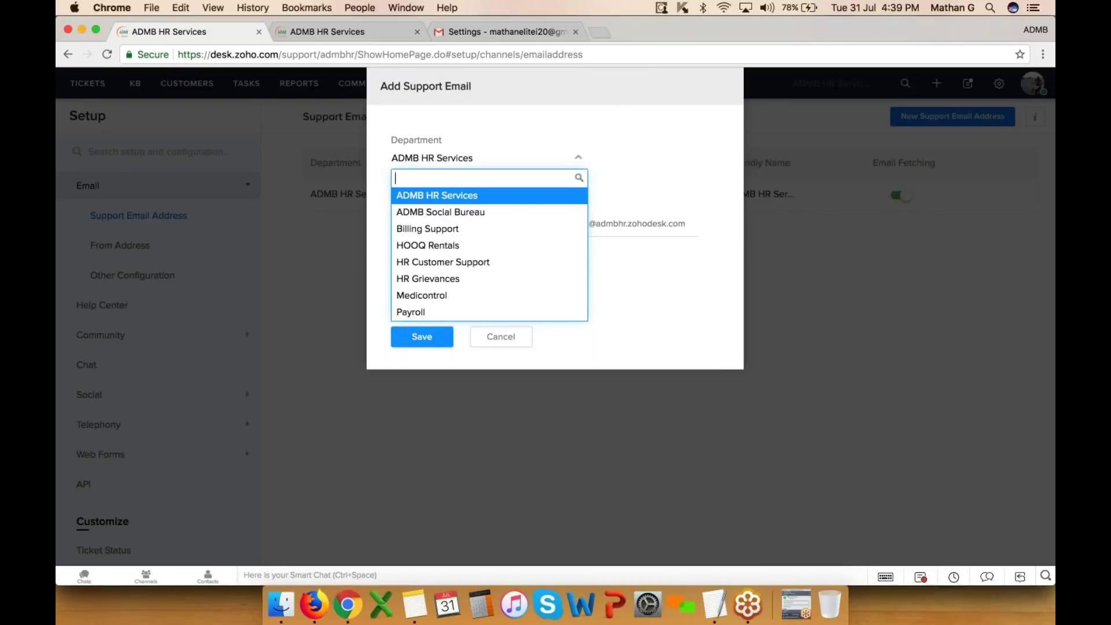
click(450, 311)
click(440, 226)
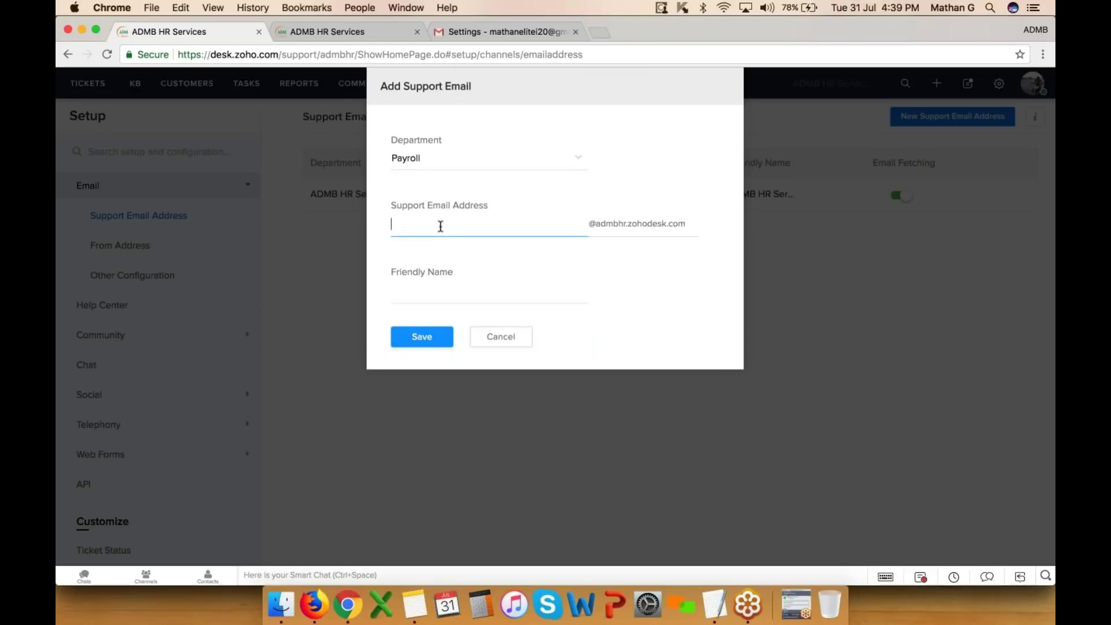
text(Payrollsupport)
key(Tab)
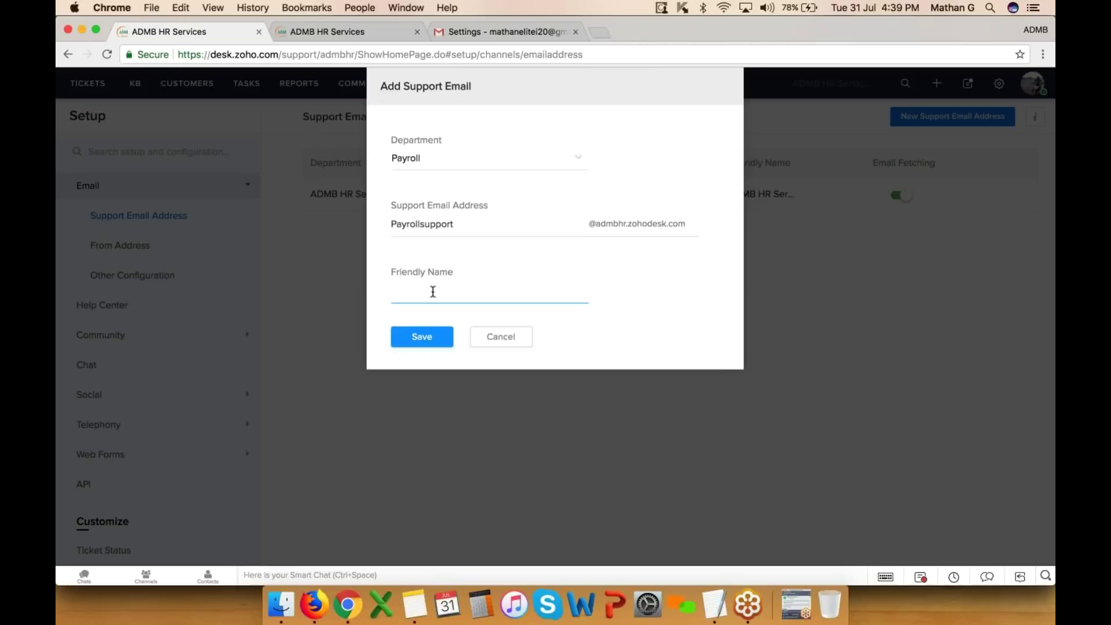
text(Support)
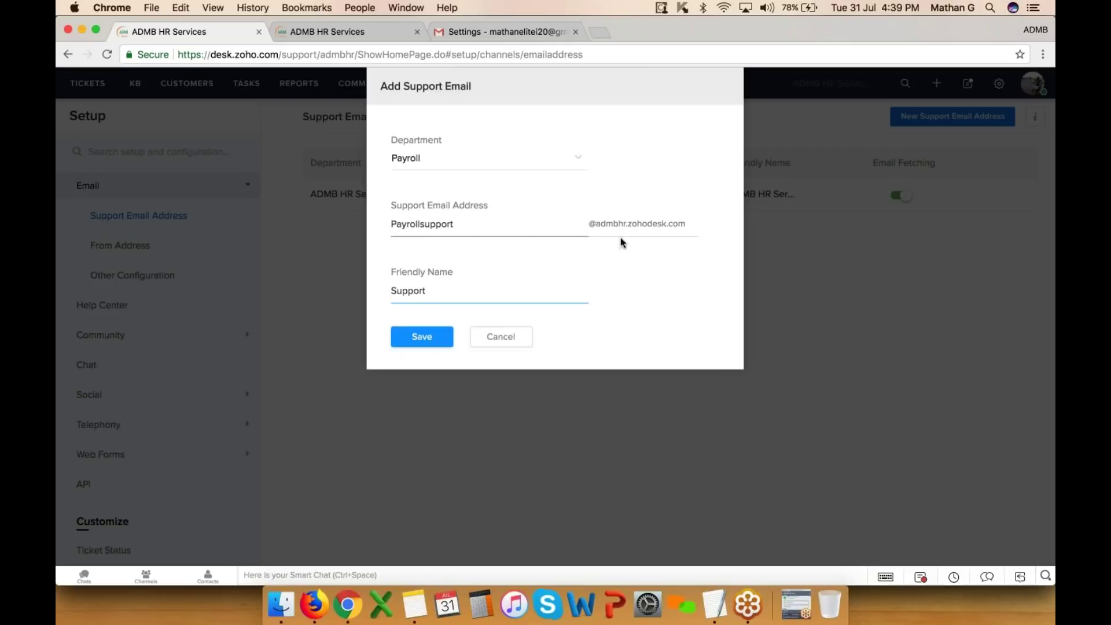
click(419, 343)
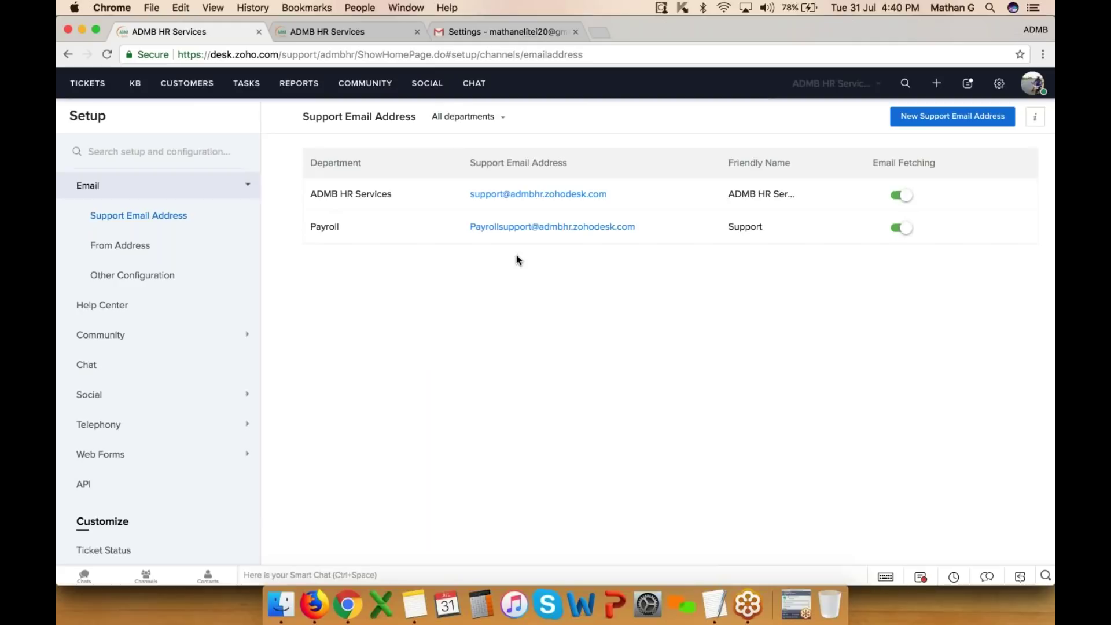
drag(464, 228, 624, 234)
- Open the Departments list under Organization in Setup
click(625, 254)
click(1000, 83)
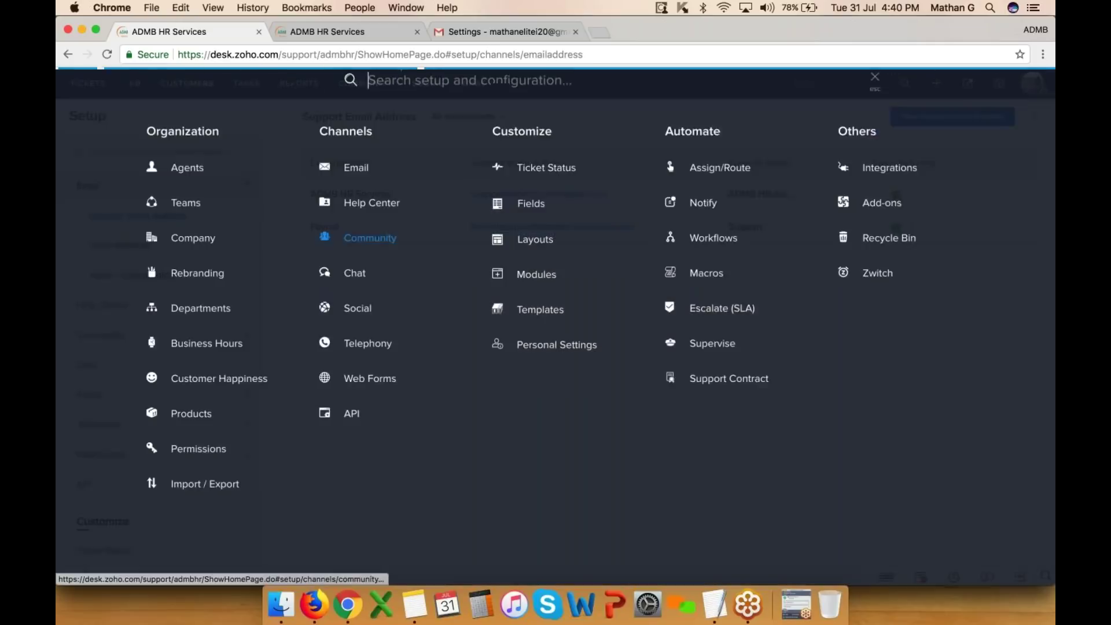
click(205, 315)
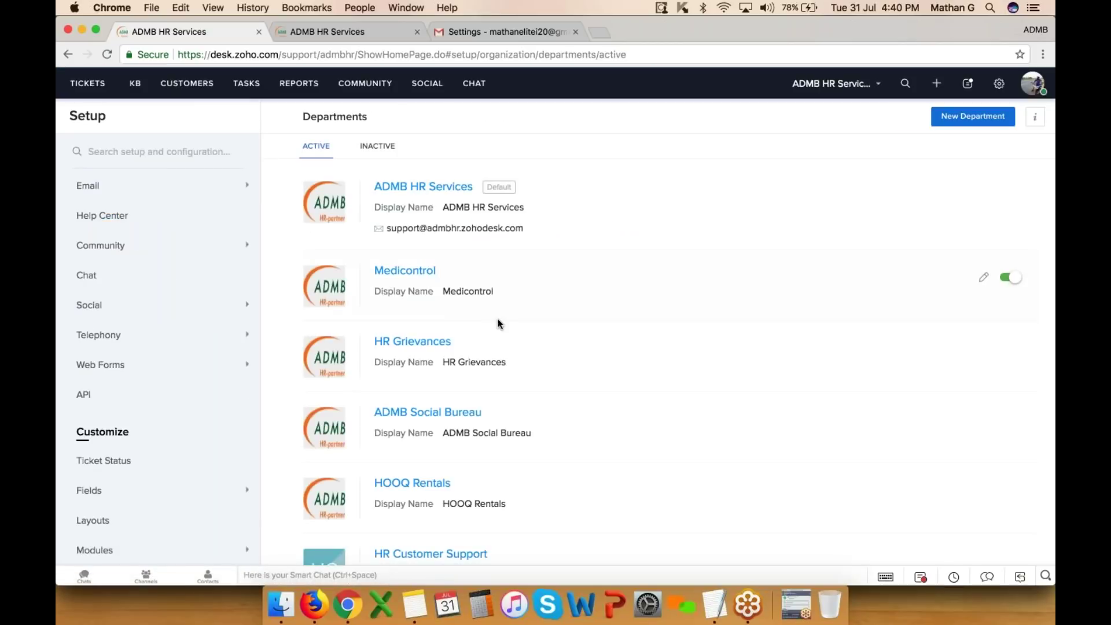
scroll(497, 313, down, 2)
scroll(489, 347, up, 2)
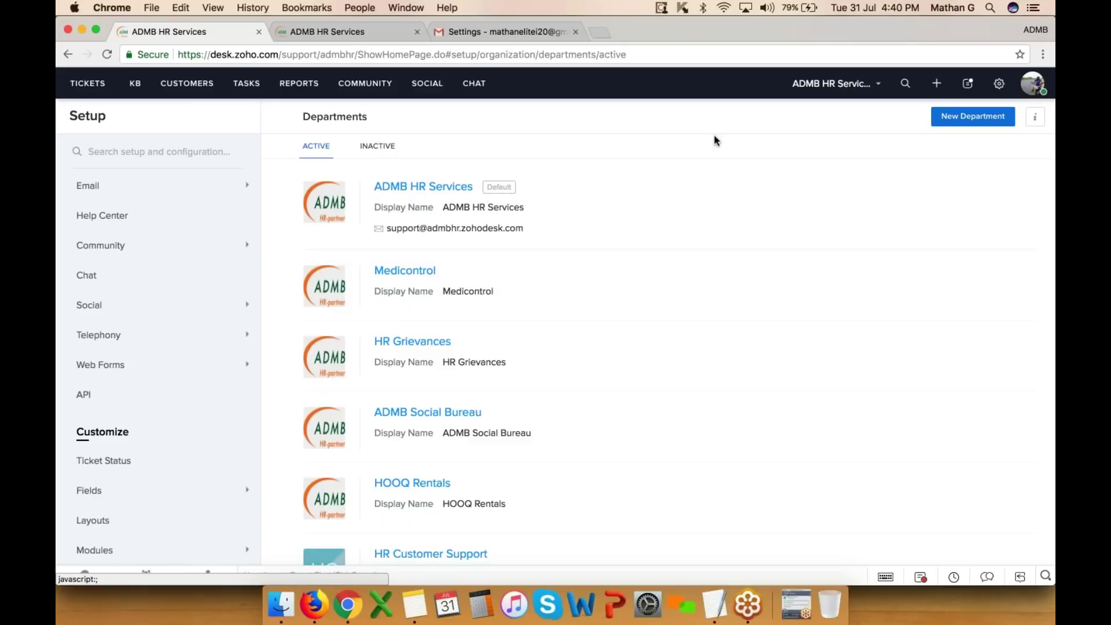
click(1000, 87)
- Delete the Payroll department's From address and confirm the alert
click(347, 174)
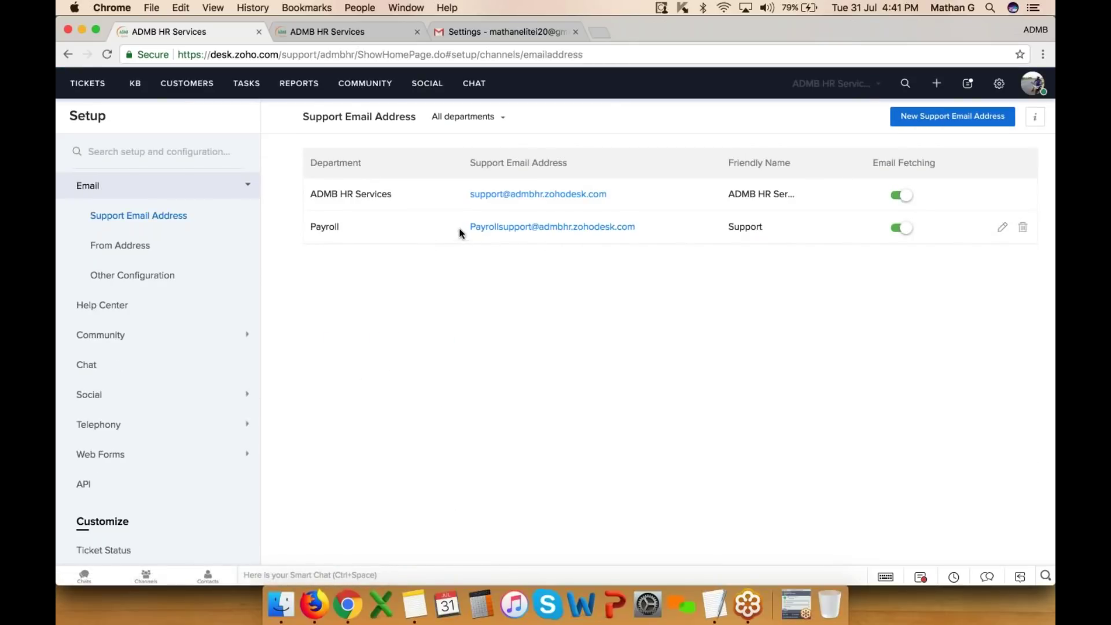
drag(466, 227, 683, 228)
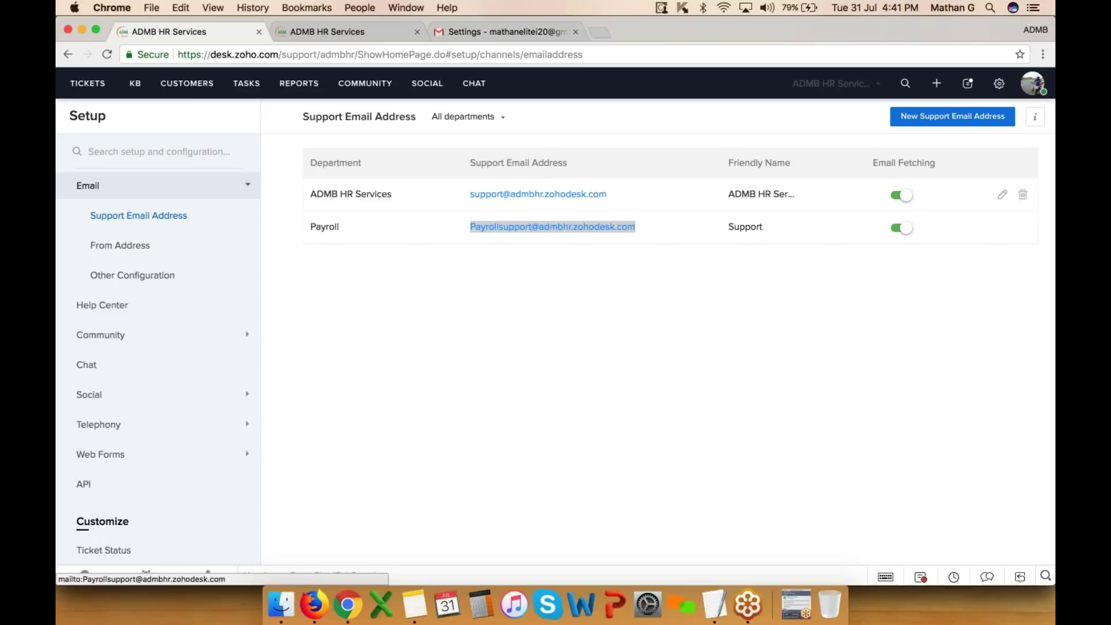
click(139, 247)
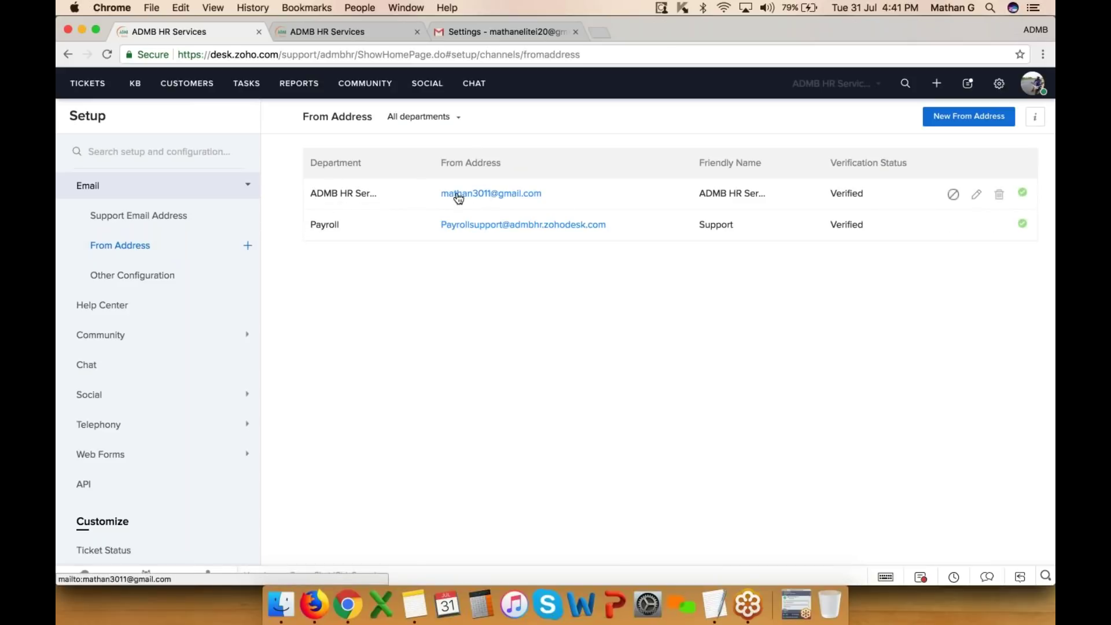
drag(438, 194, 569, 197)
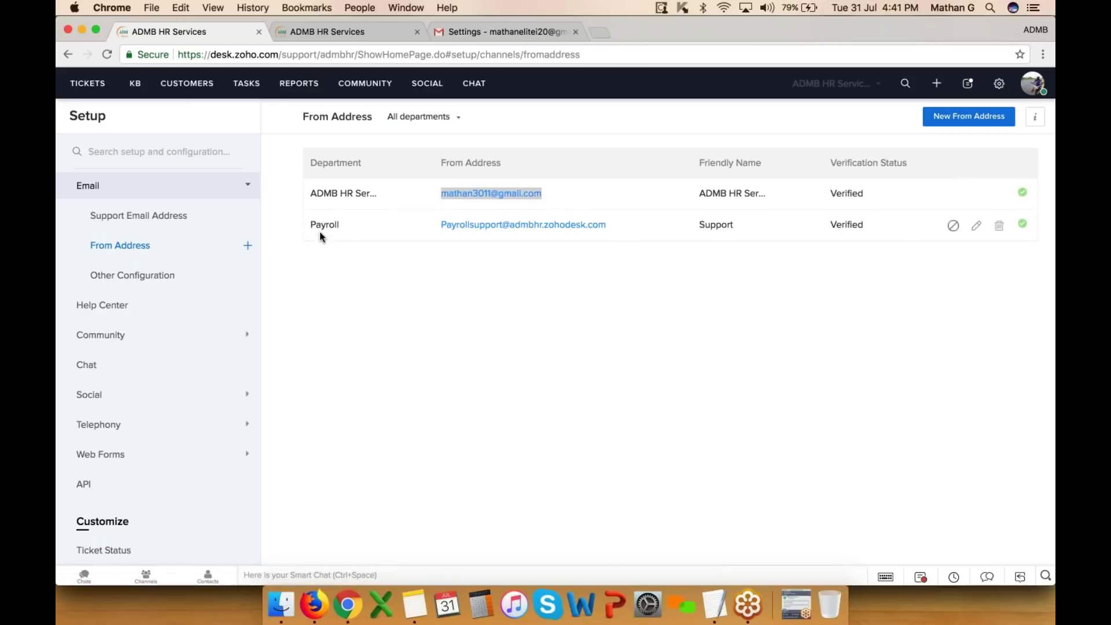
click(999, 225)
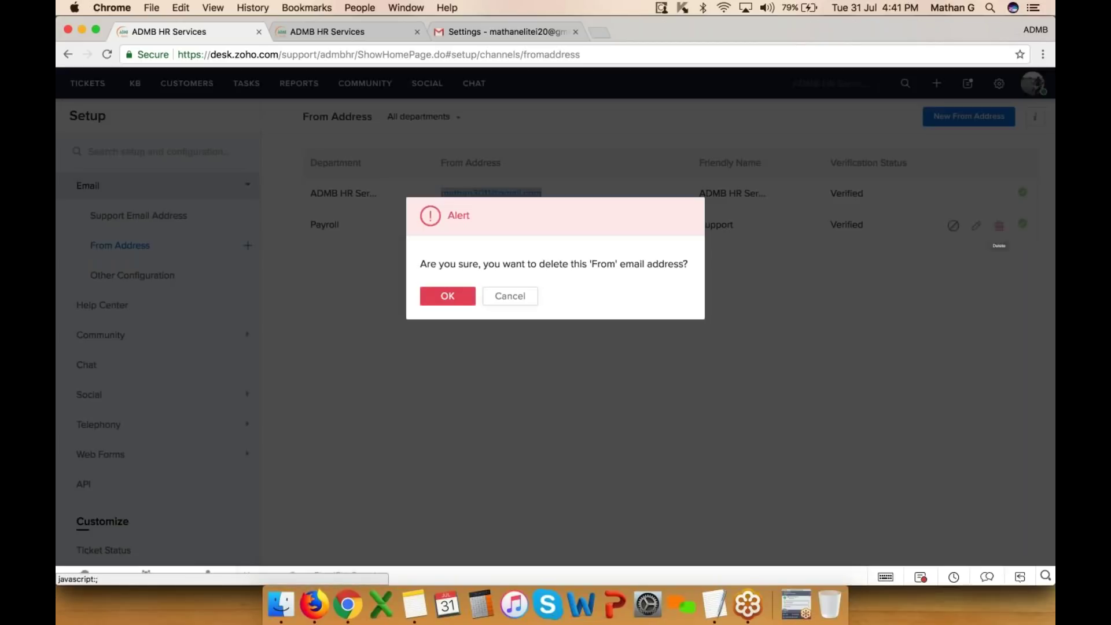
click(428, 293)
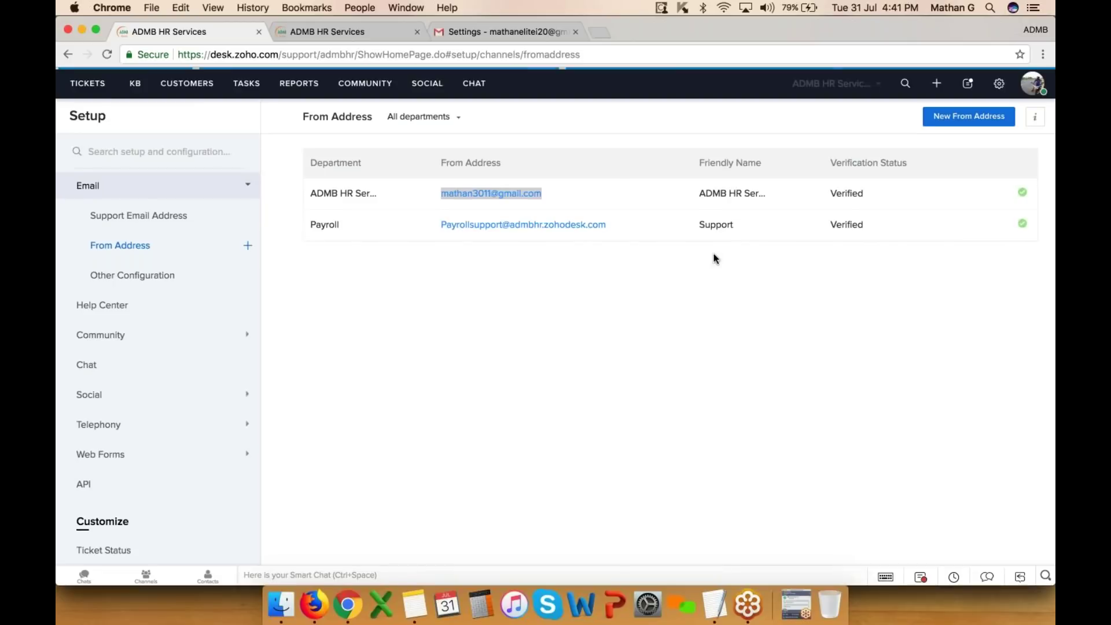
click(969, 122)
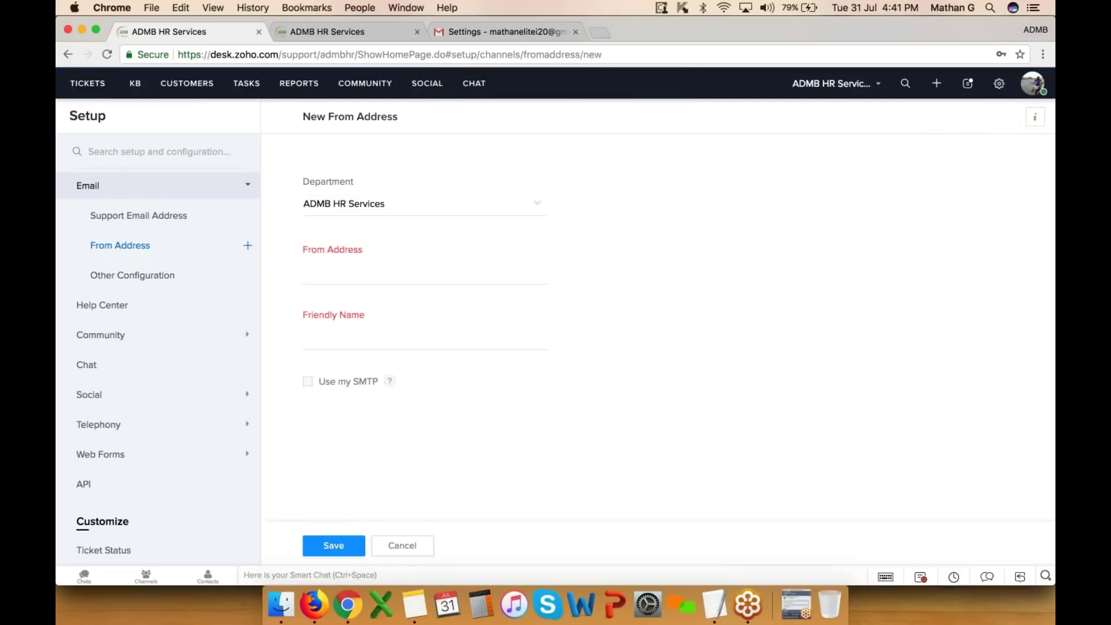
- Tick Use my SMTP on a new From Address and review Connection Type, then cancel unsaved
click(379, 273)
click(308, 381)
scroll(308, 381, down, 2)
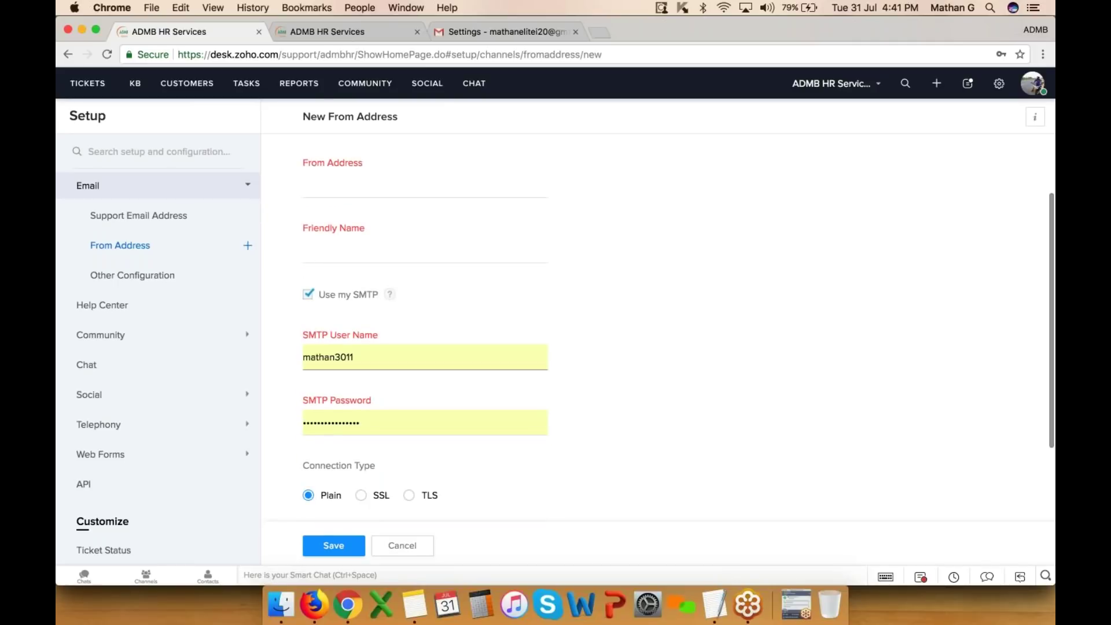
scroll(371, 360, up, 1)
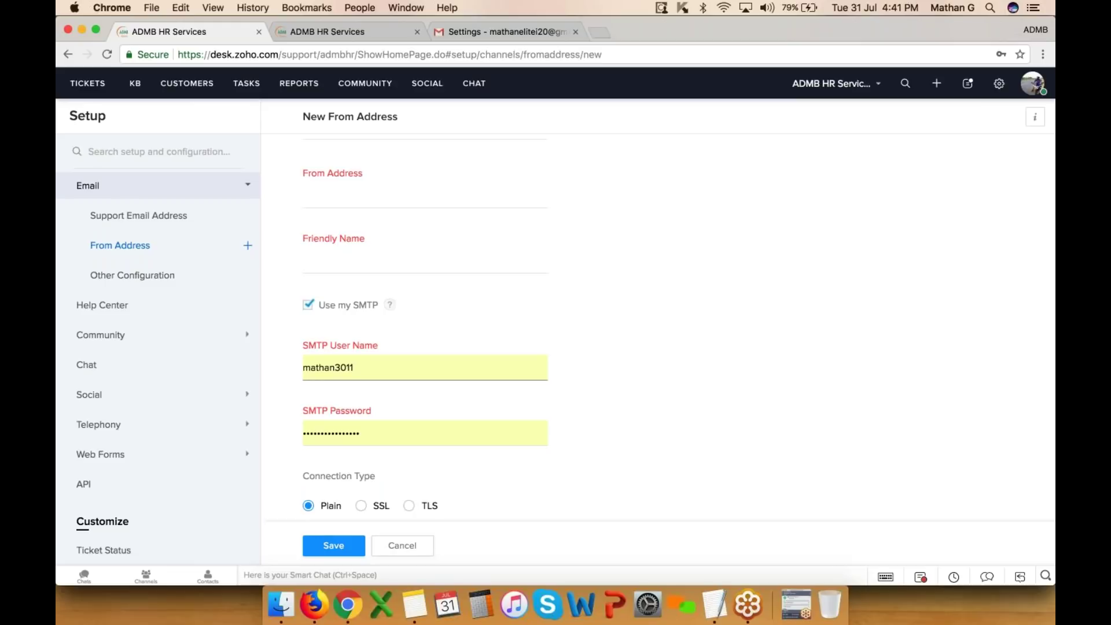
scroll(419, 444, down, 4)
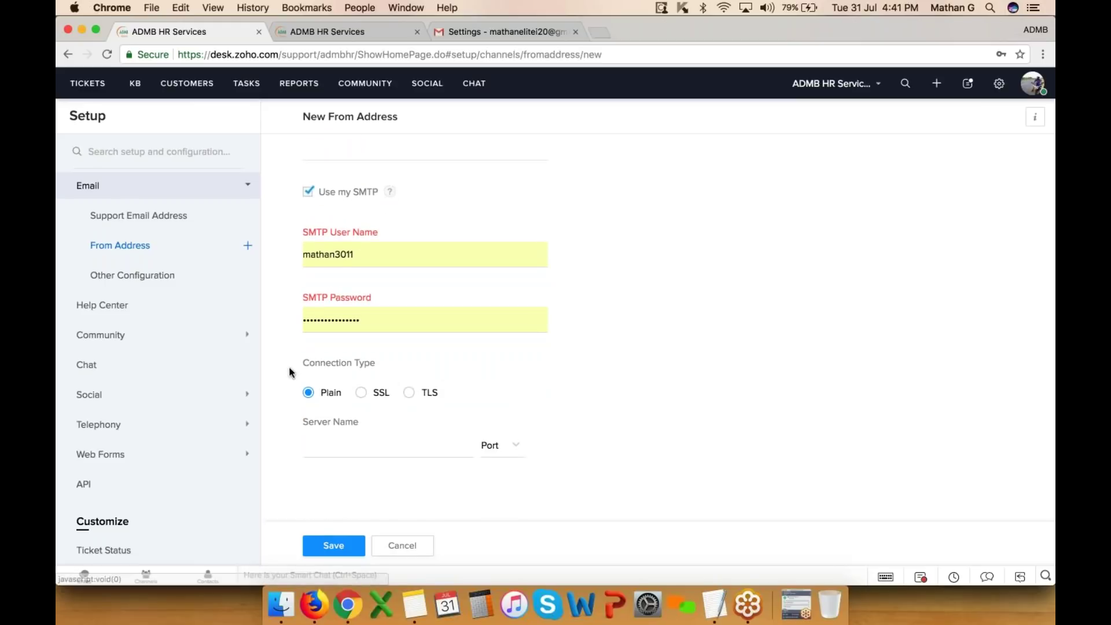
drag(306, 361, 414, 367)
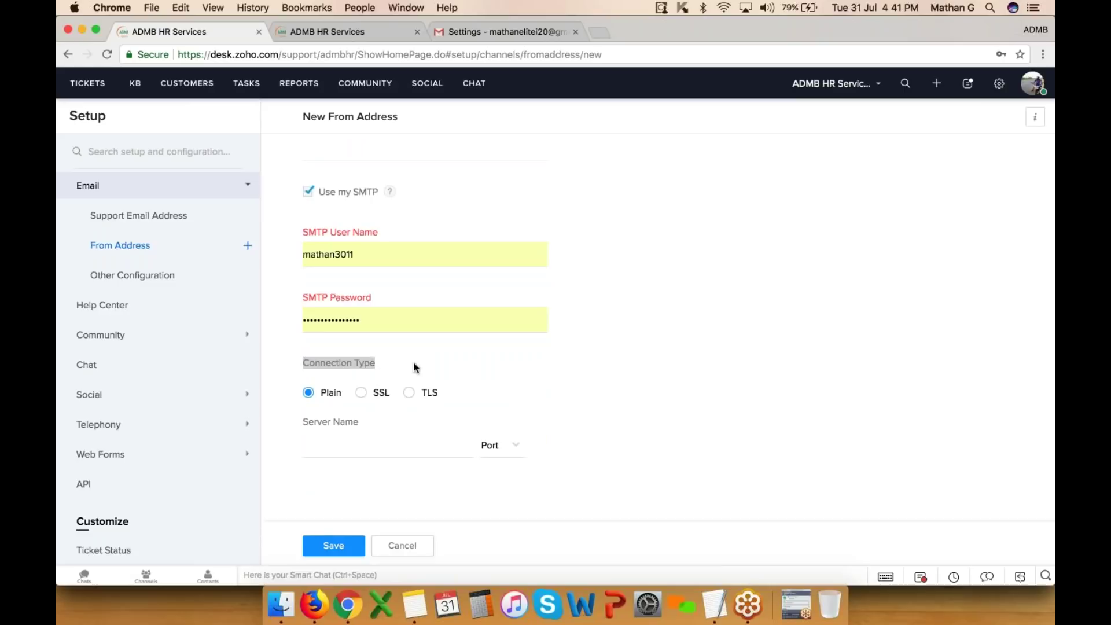
click(414, 546)
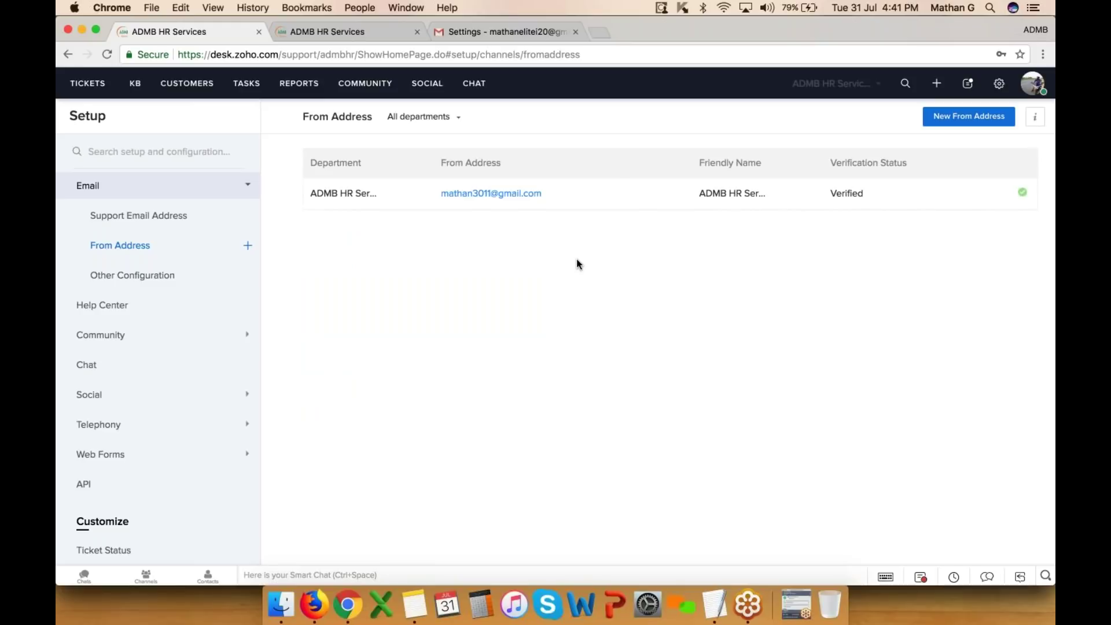
click(1000, 83)
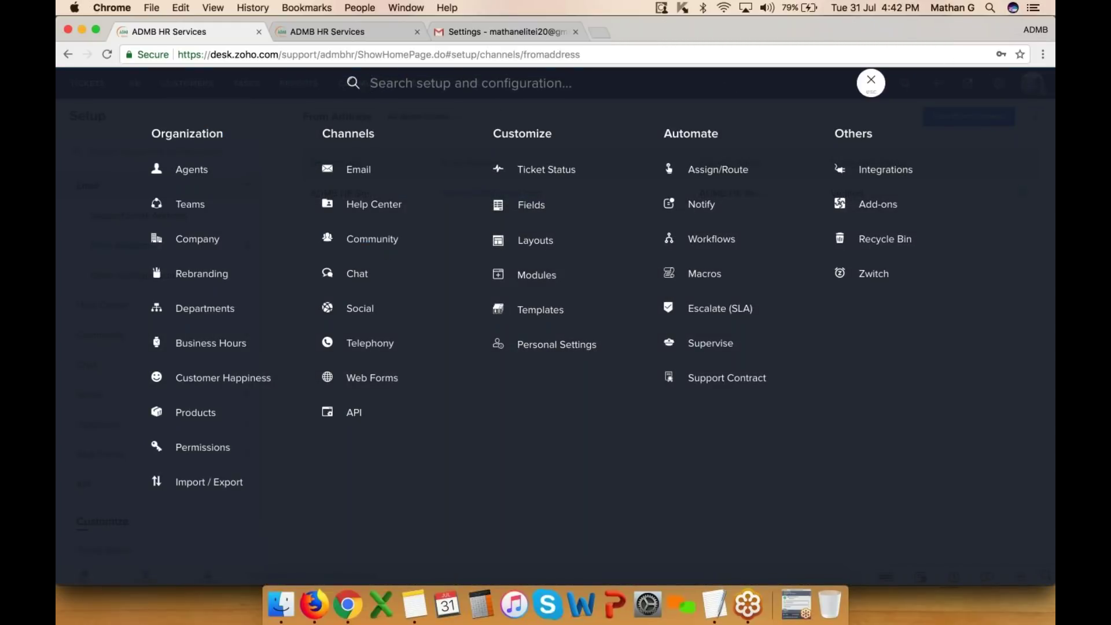
click(870, 83)
- Move ticket #345 Bond cost to the Medicontrol department, then bring up the setup overview
click(92, 86)
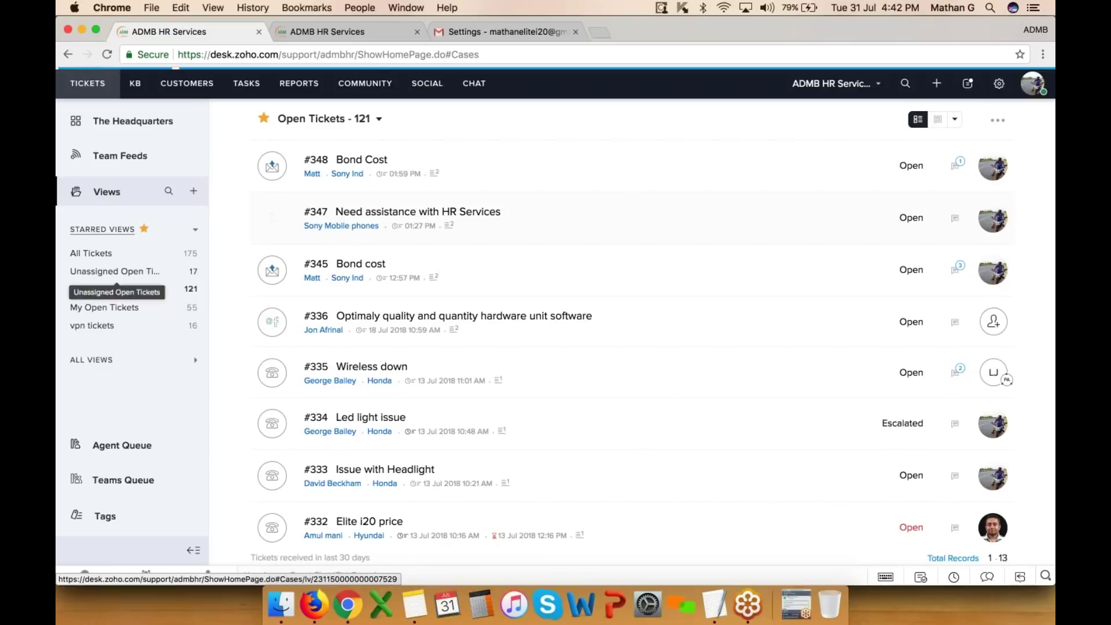
click(369, 267)
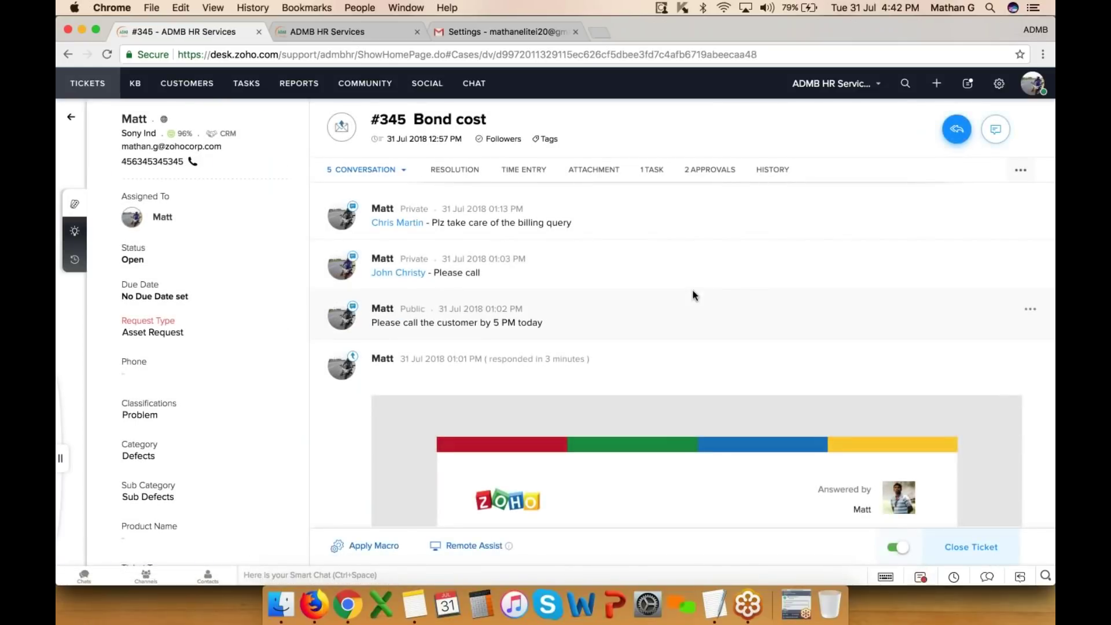
click(1021, 170)
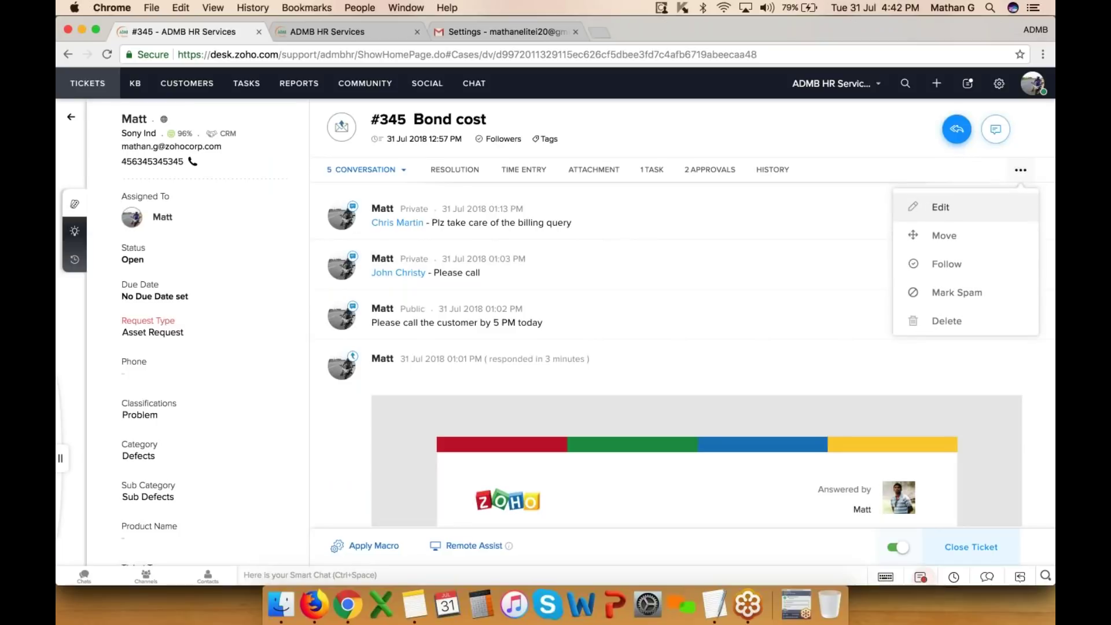
click(947, 238)
scroll(822, 286, down, 2)
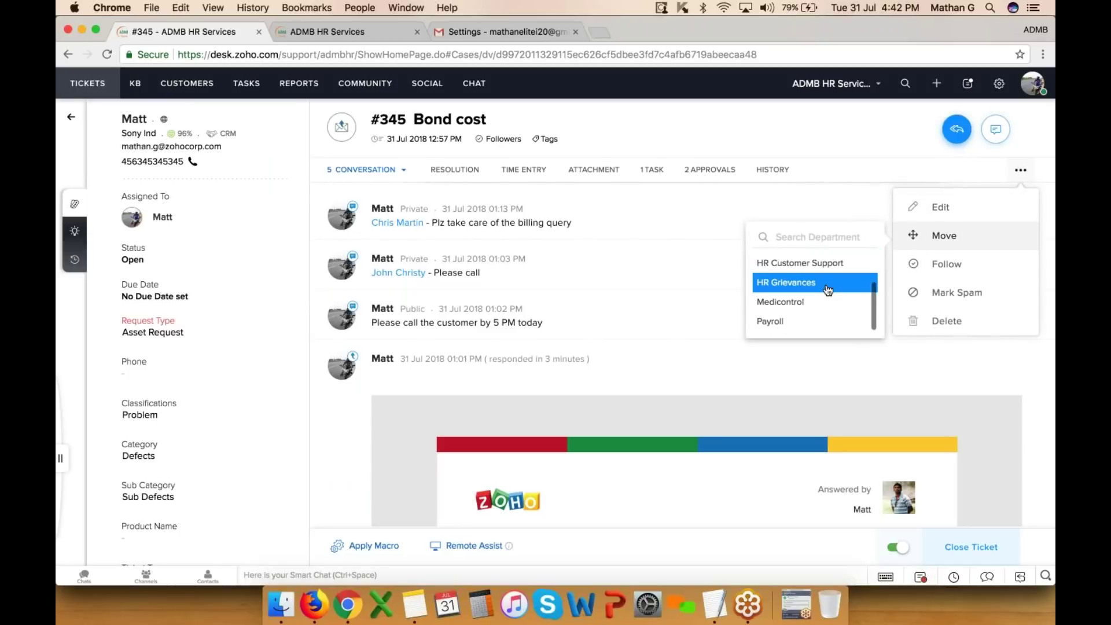
click(800, 302)
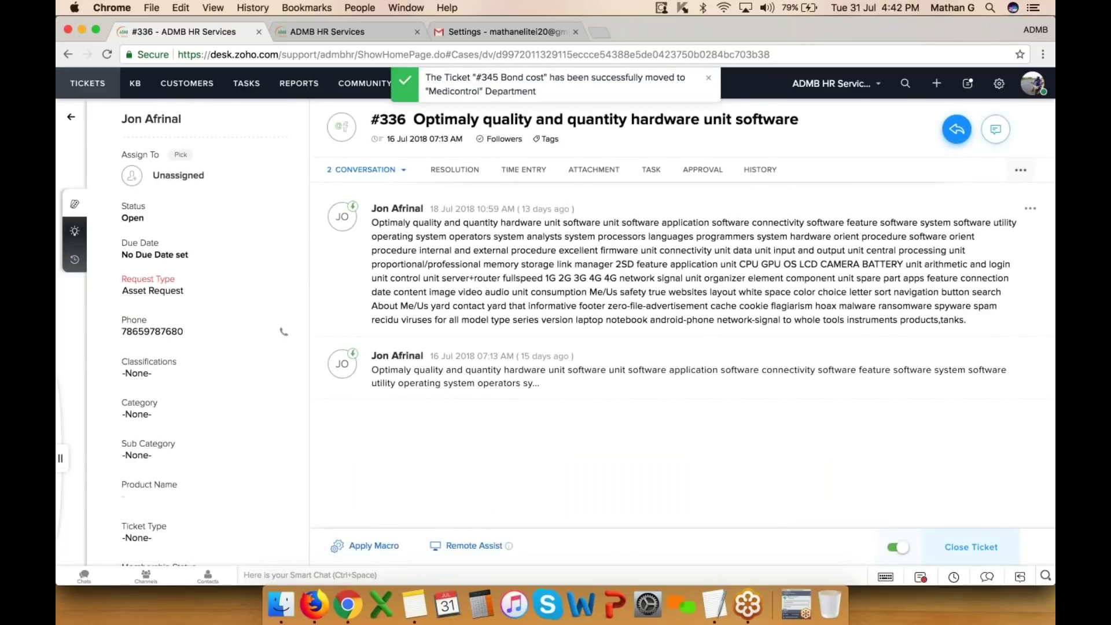
click(998, 83)
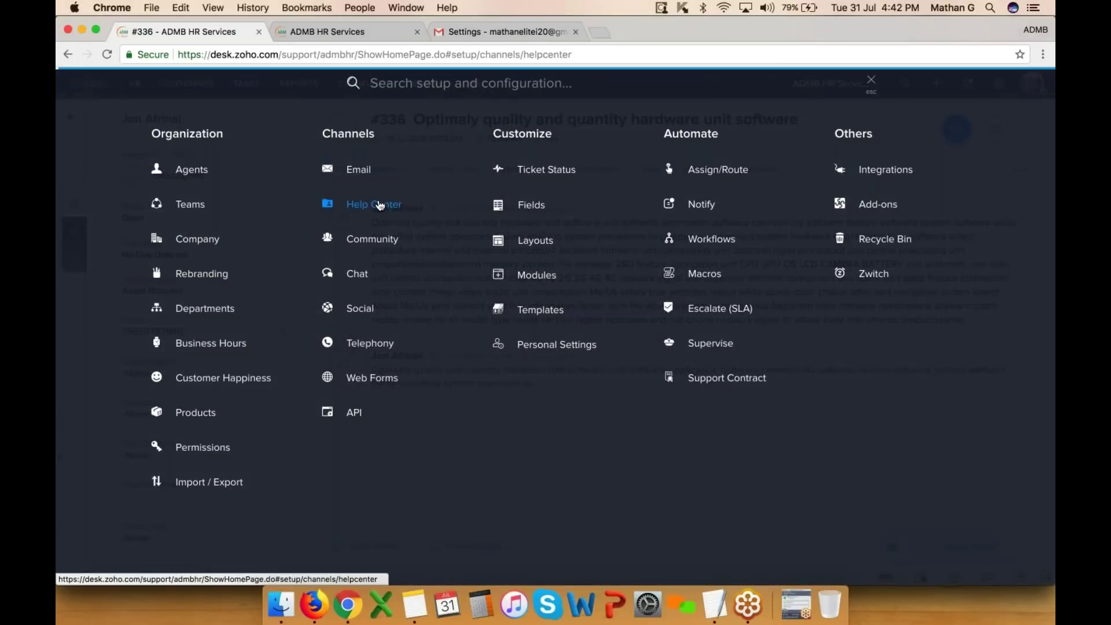
click(382, 202)
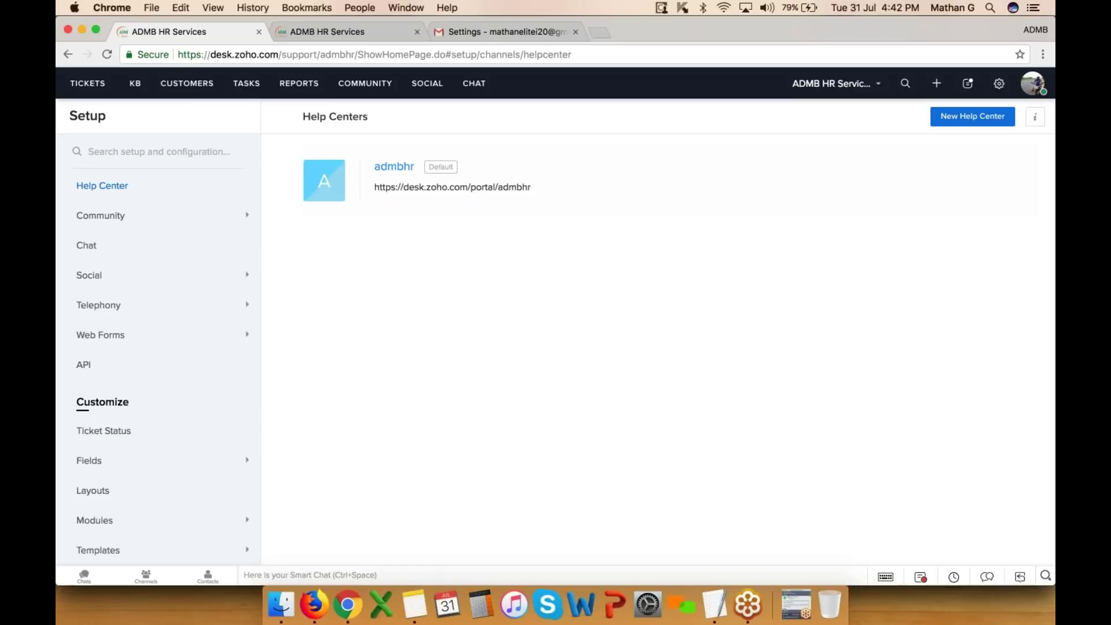
- Open the admbhr help center's portal URL from its Access Settings in a new tab
drag(373, 187, 531, 187)
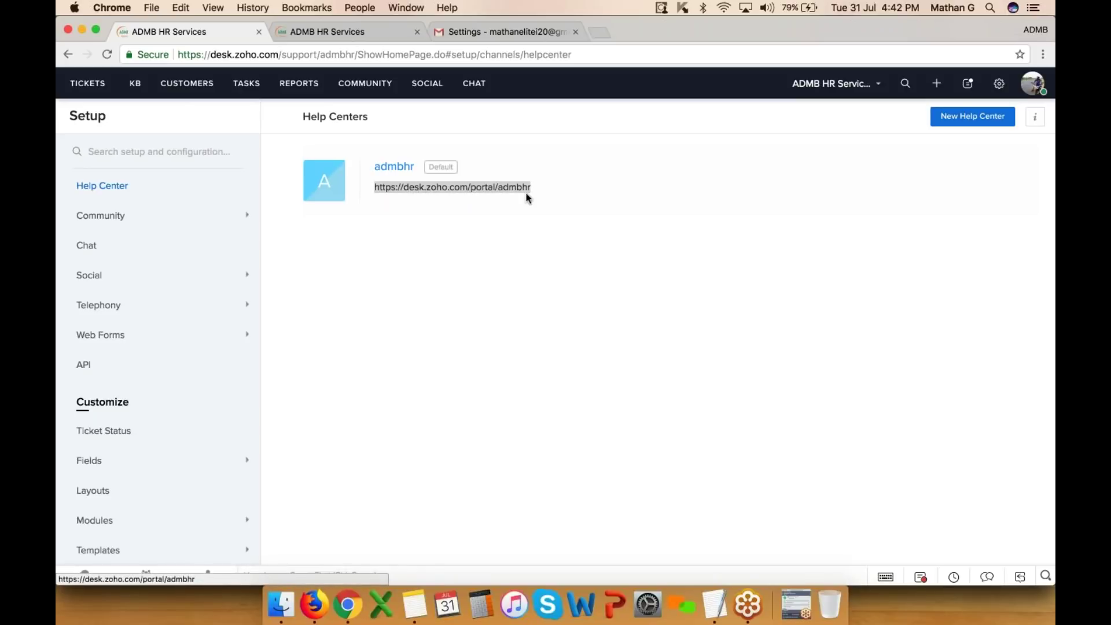
click(405, 167)
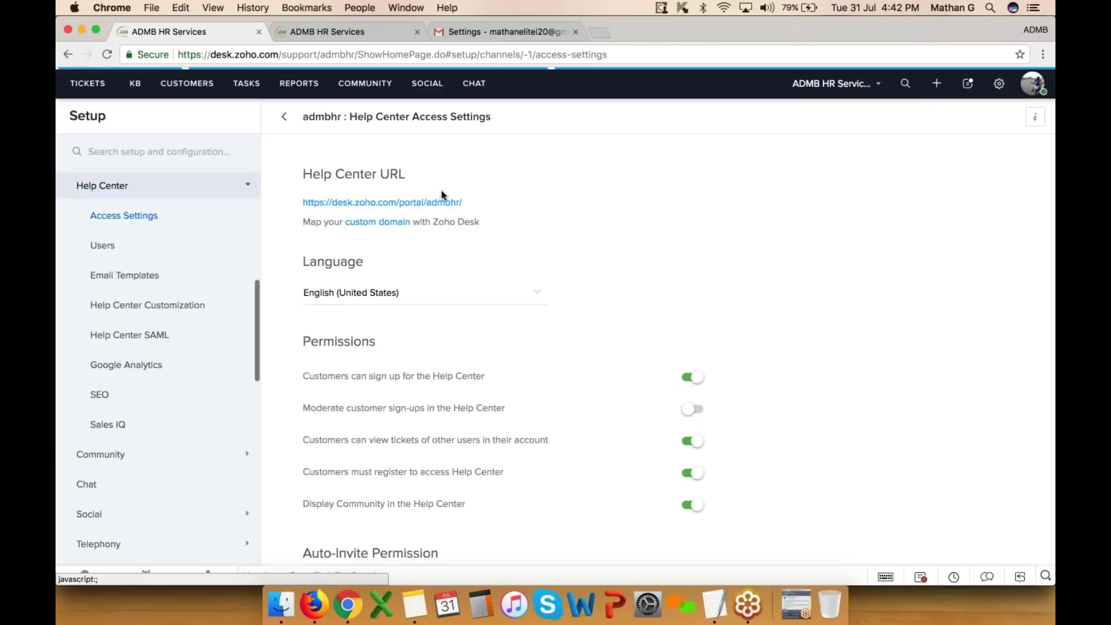
click(438, 199)
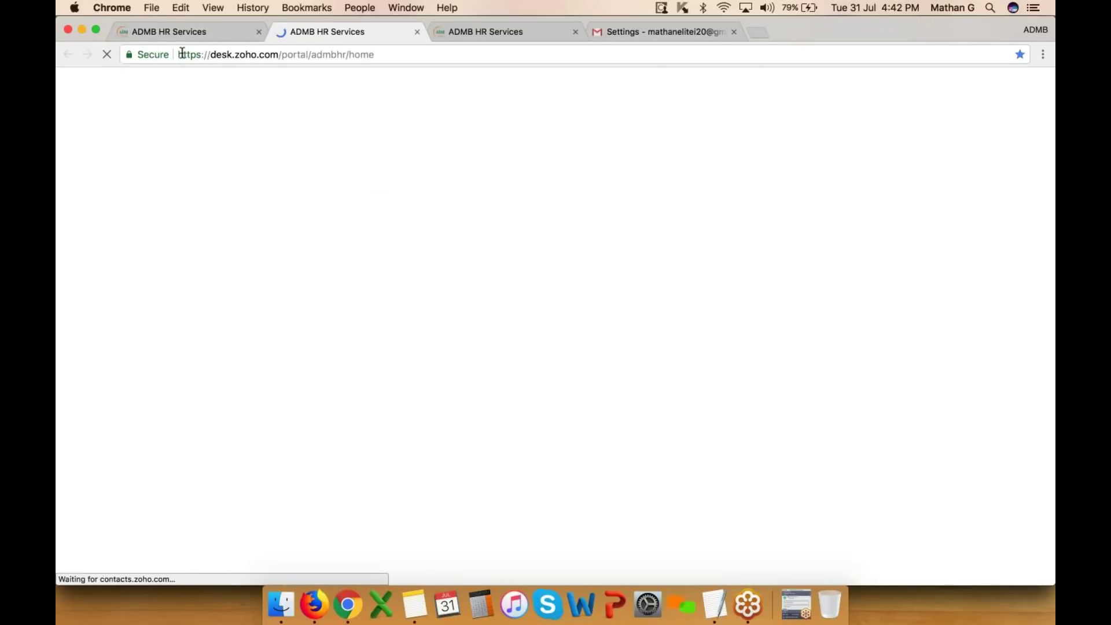
- Let the ADMB HR Services portal home finish loading, highlighting its address and title
drag(211, 54, 384, 55)
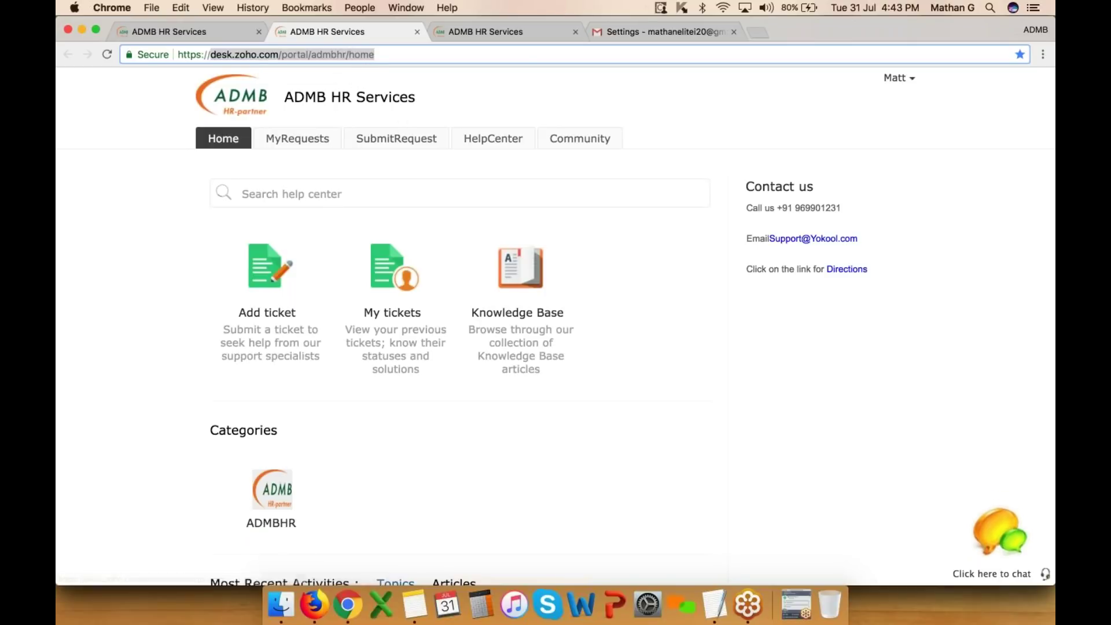
drag(250, 121, 243, 95)
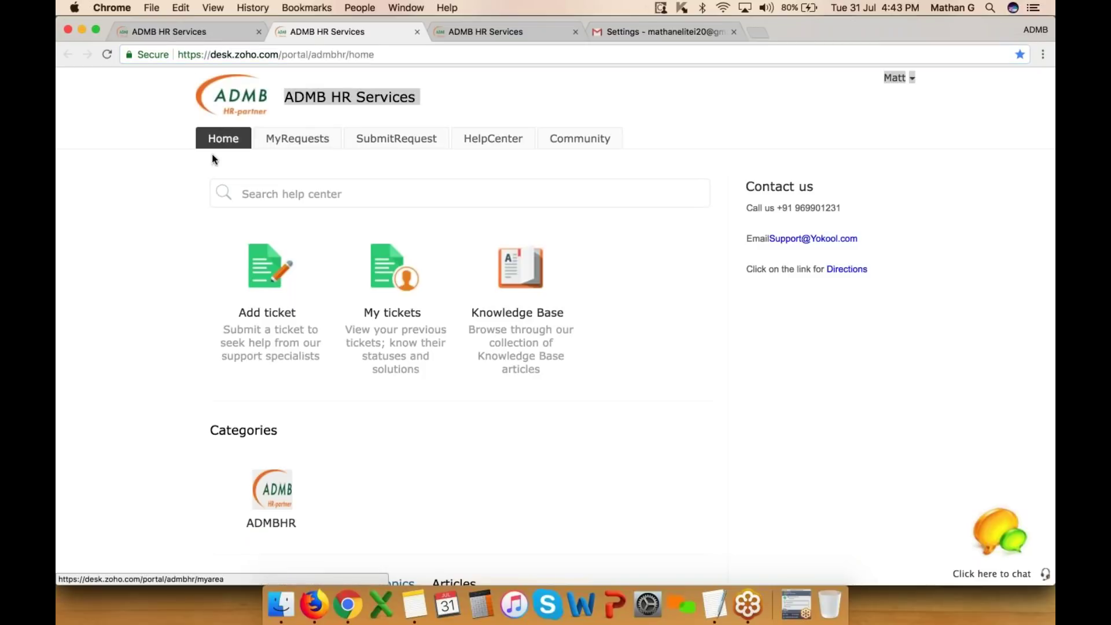
click(1043, 48)
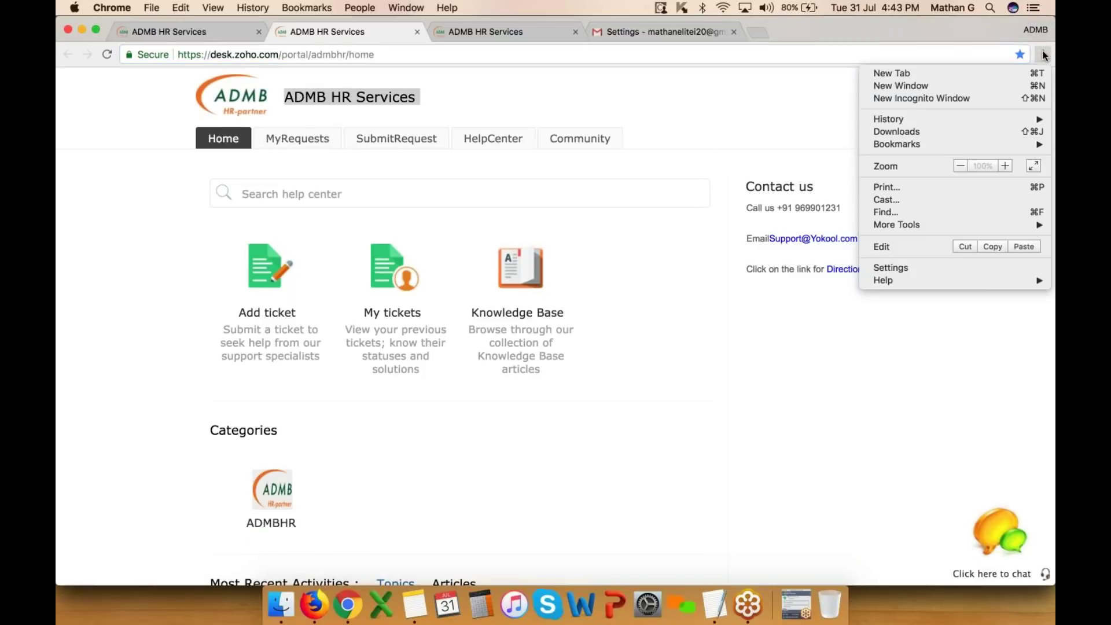
- Load help.zoho.com in a new incognito window
click(954, 98)
text(he)
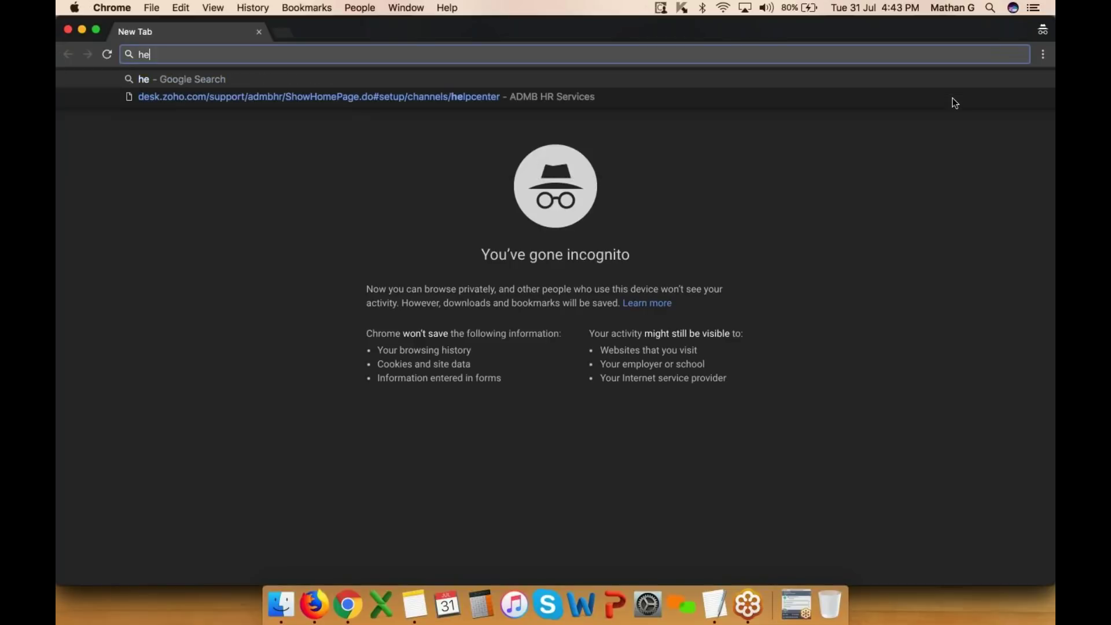
text(lp.zoho.co)
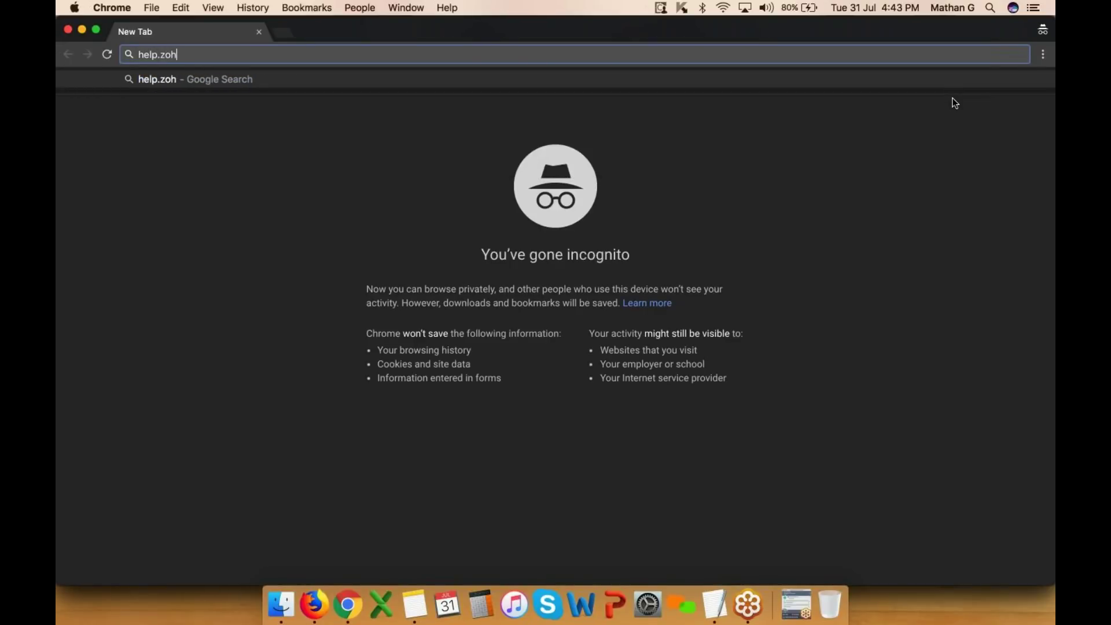
text(m)
key(Return)
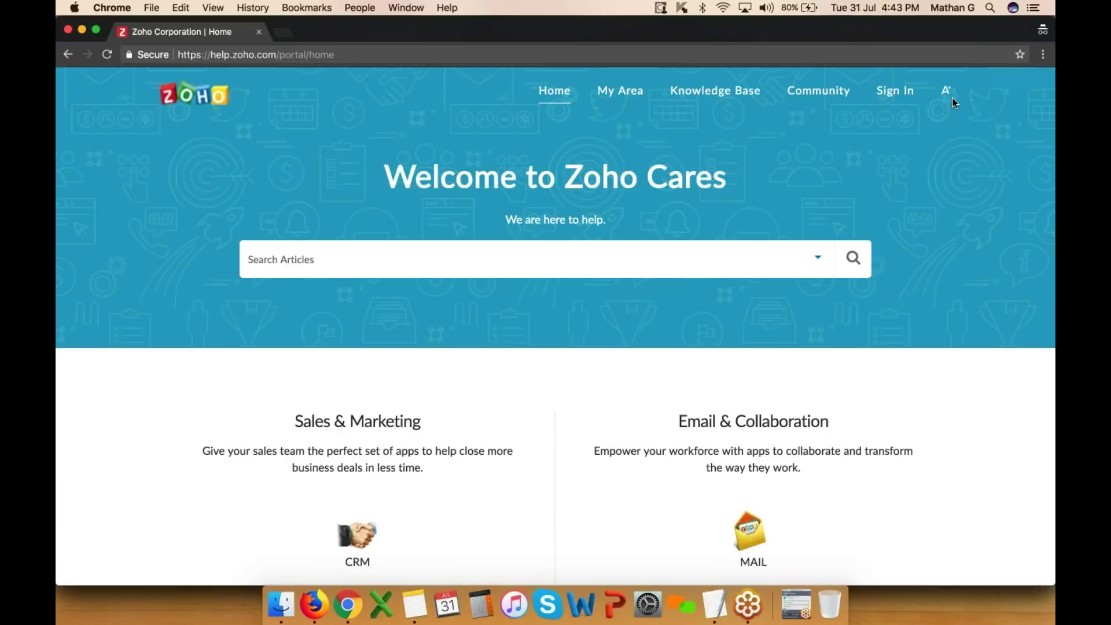
- Browse the Zoho Cares home page and open its Knowledge Base of product guides
scroll(752, 347, down, 15)
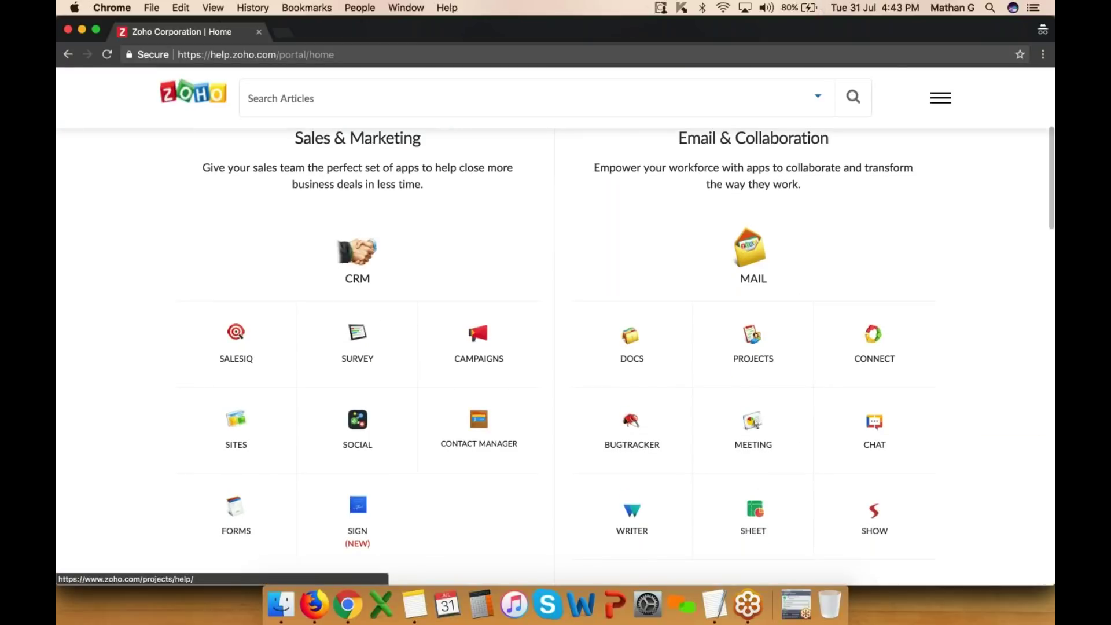
scroll(632, 290, down, 10)
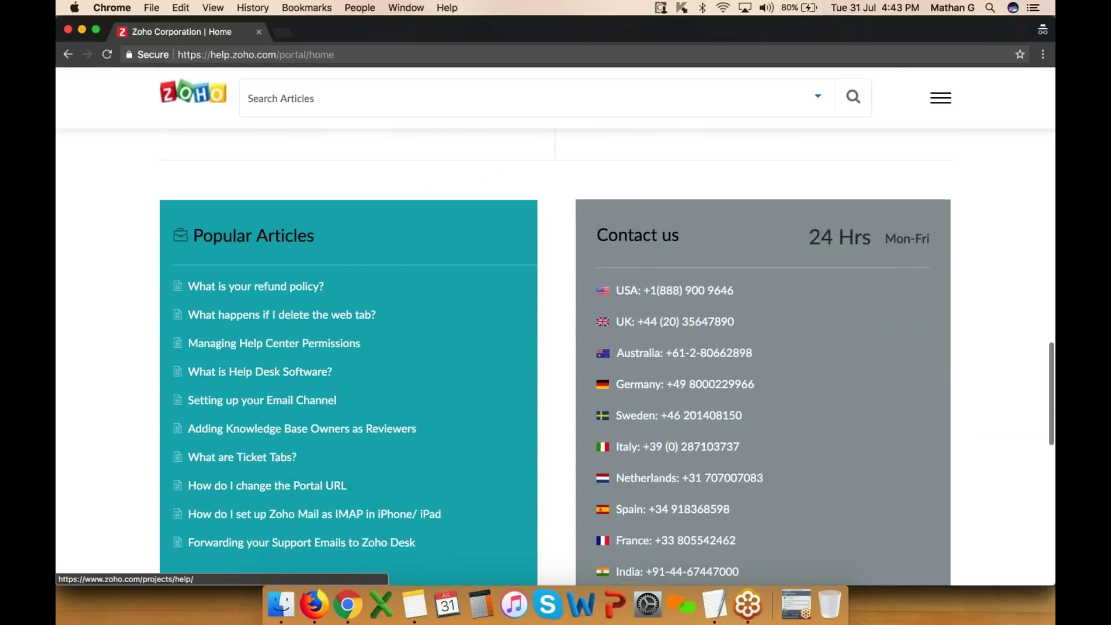
scroll(632, 289, up, 7)
scroll(686, 363, down, 10)
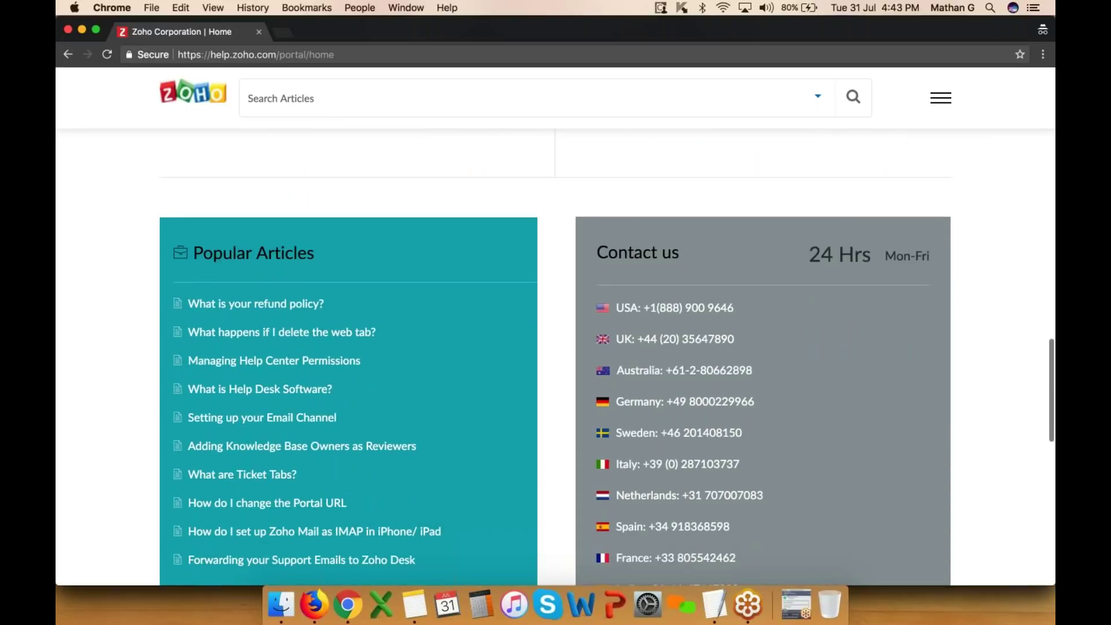
scroll(592, 359, down, 5)
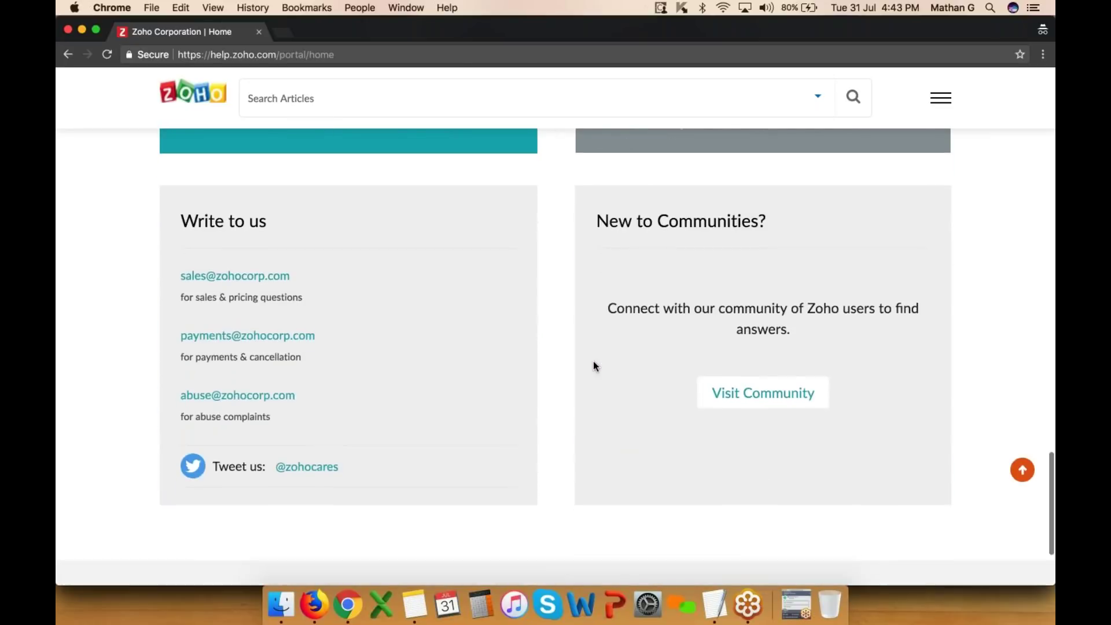
scroll(592, 361, up, 20)
click(695, 93)
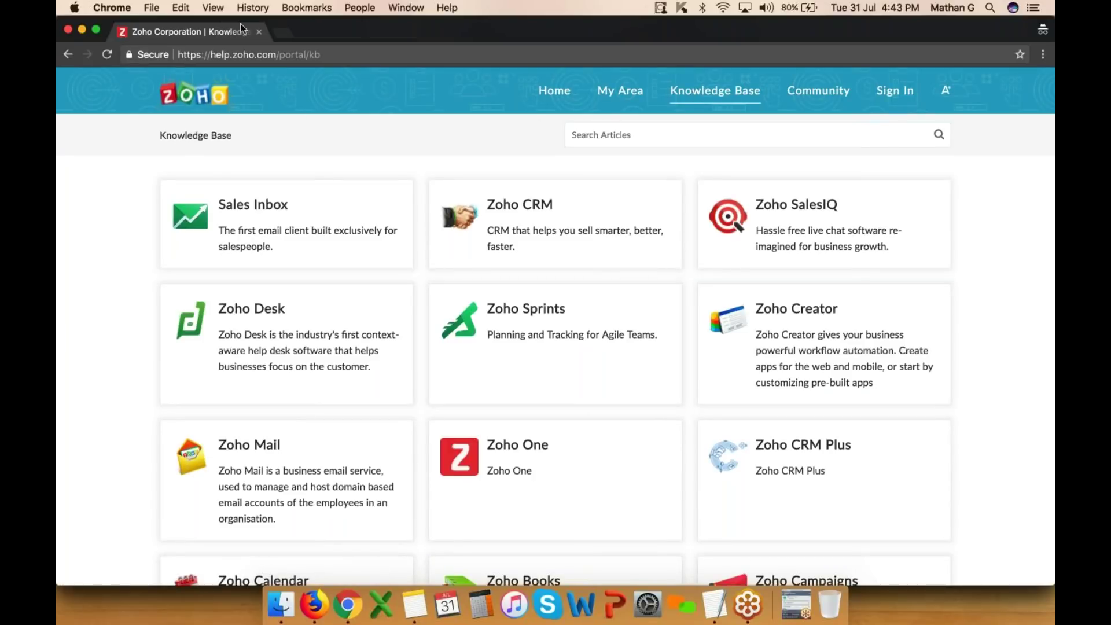
click(258, 31)
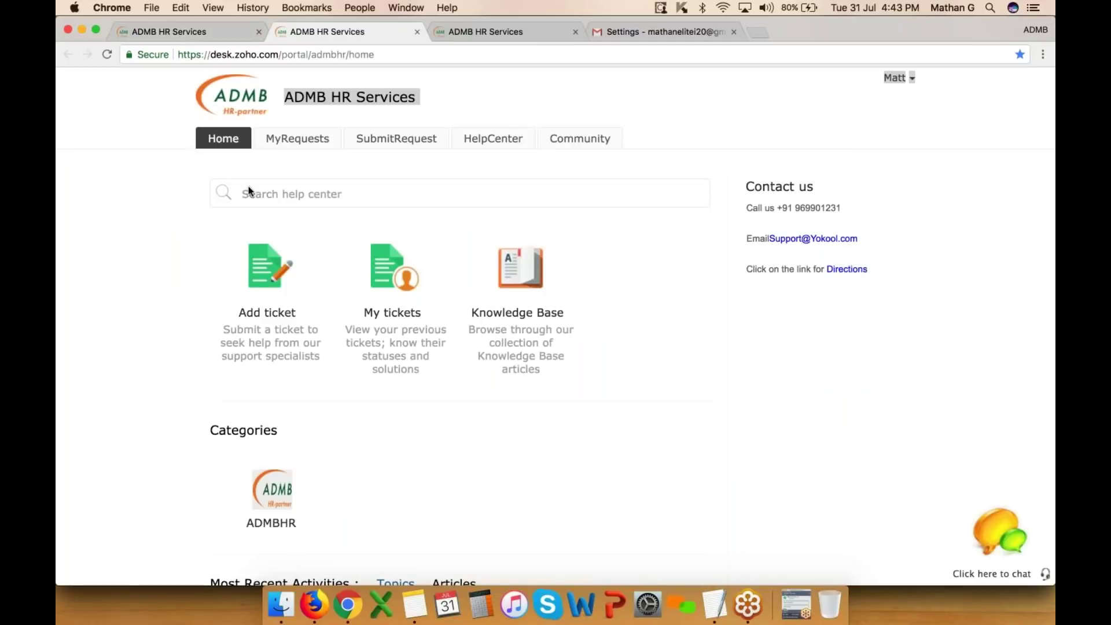
- Go from the access settings page back to the customer portal home tab
click(203, 35)
scroll(497, 301, down, 2)
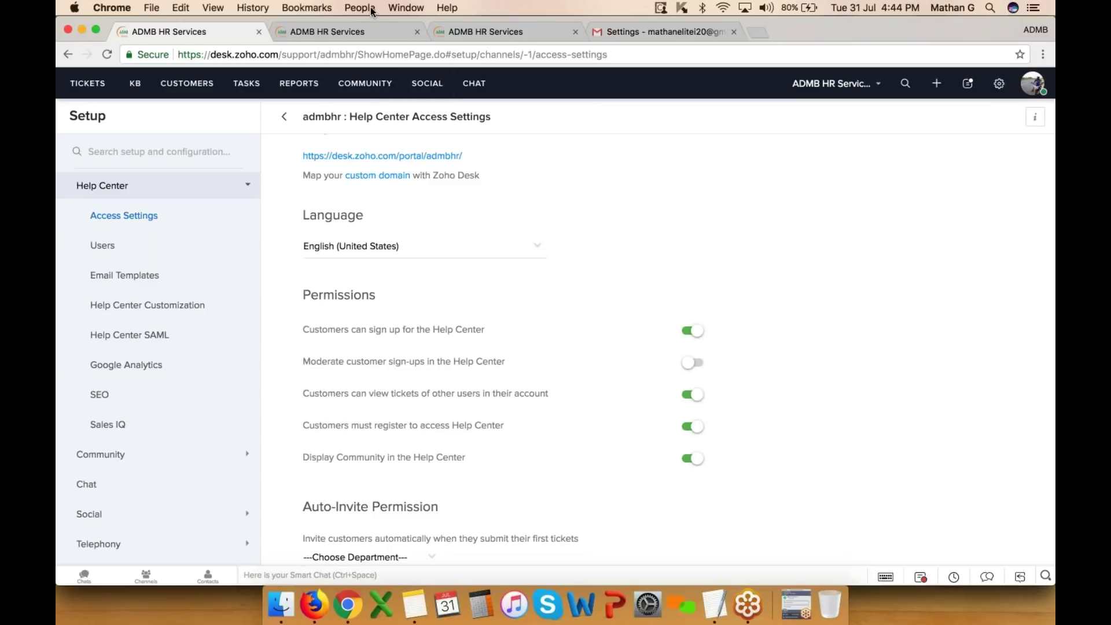
click(360, 30)
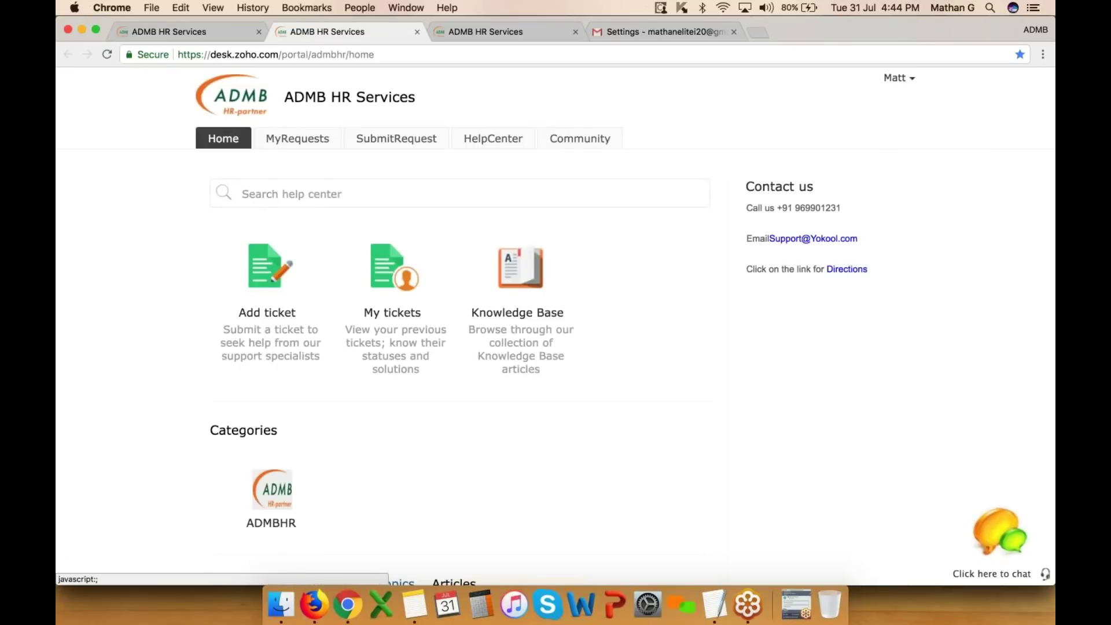
- List the customer's closed tickets filtered to the ADMB HR Services department
click(299, 144)
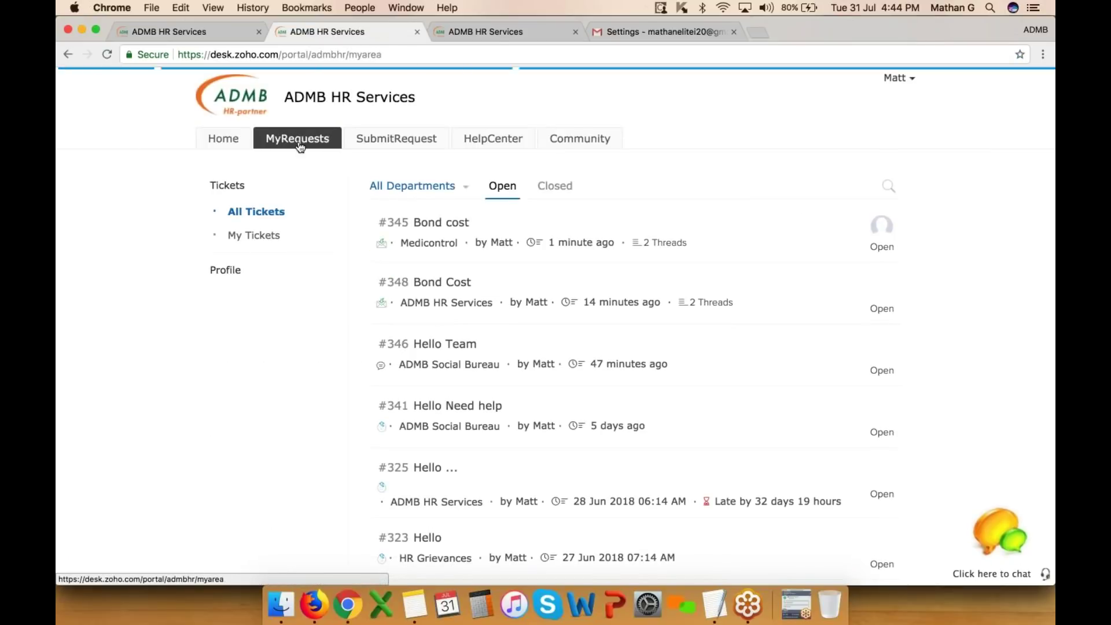
scroll(444, 288, down, 1)
scroll(622, 333, down, 10)
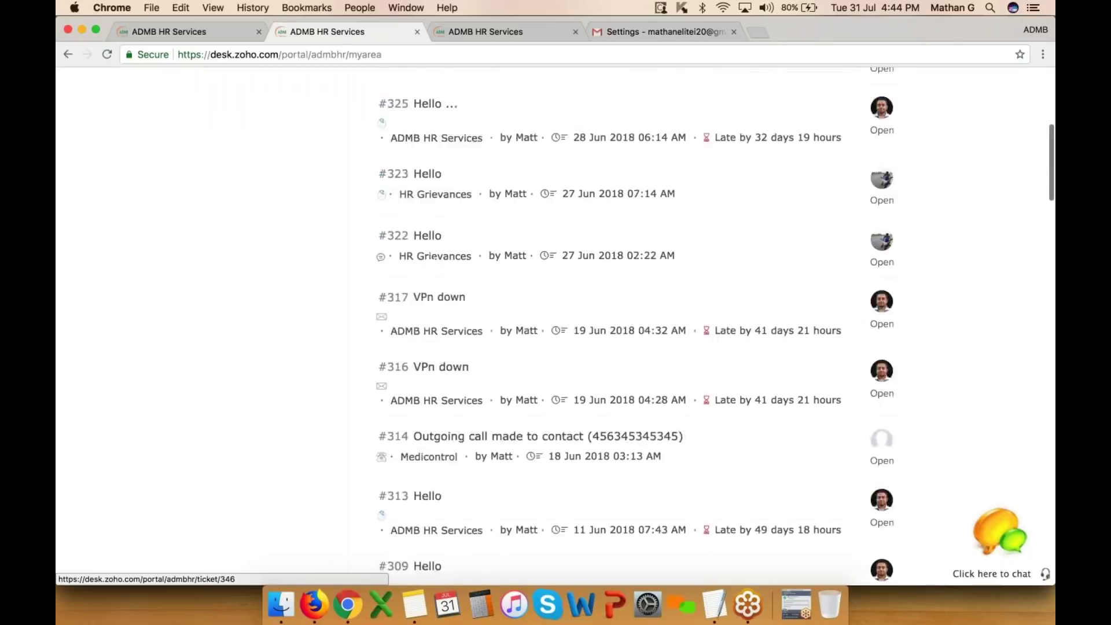
scroll(622, 333, up, 12)
click(554, 186)
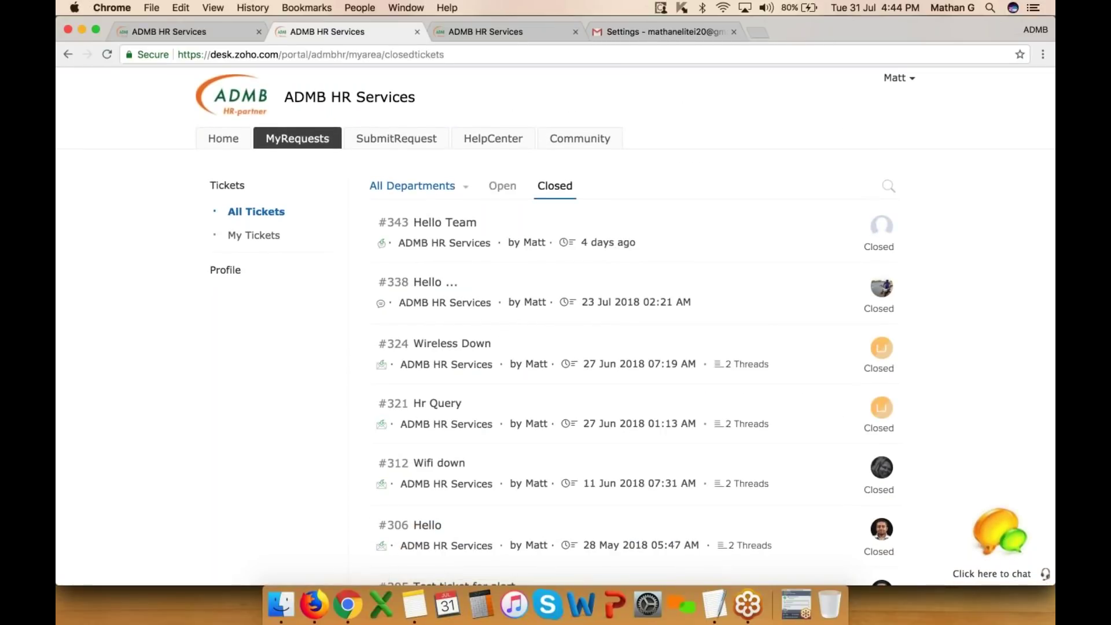
click(437, 186)
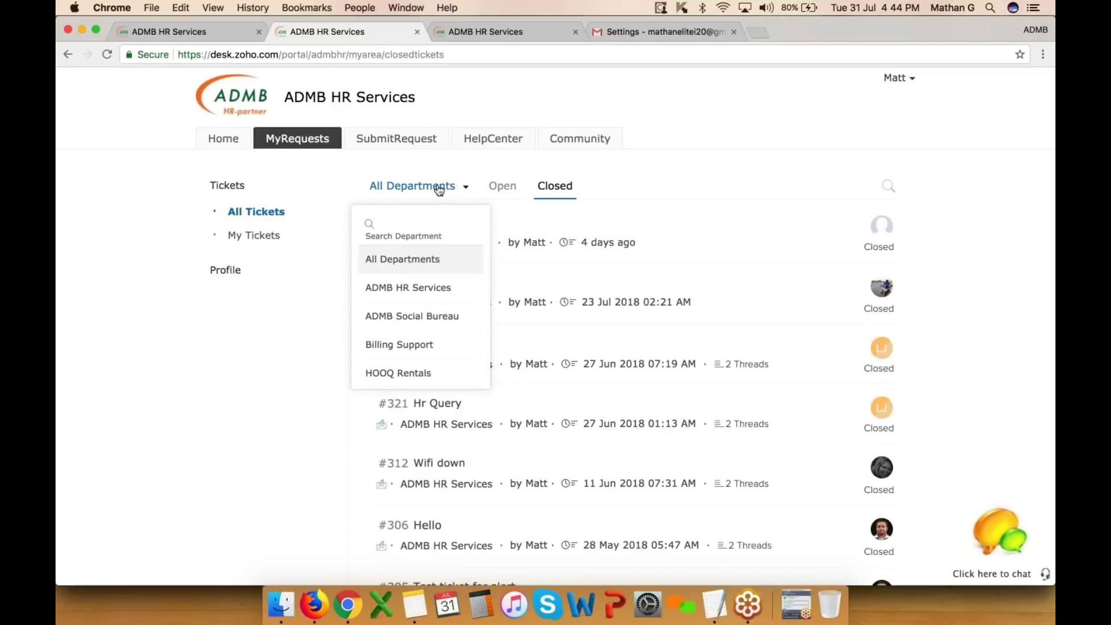
click(410, 292)
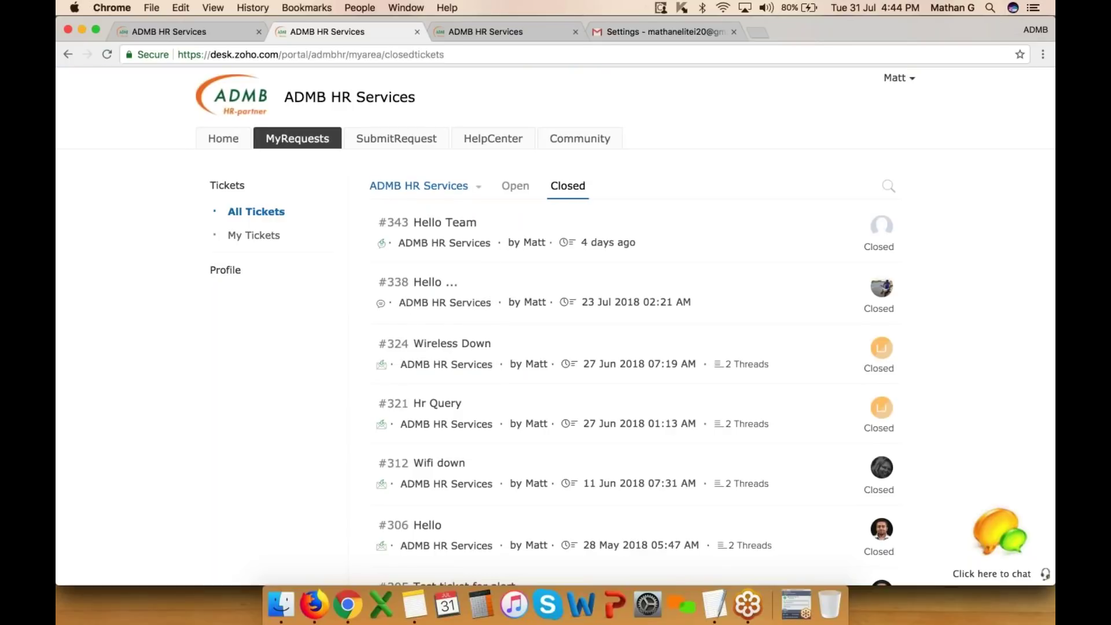
click(393, 140)
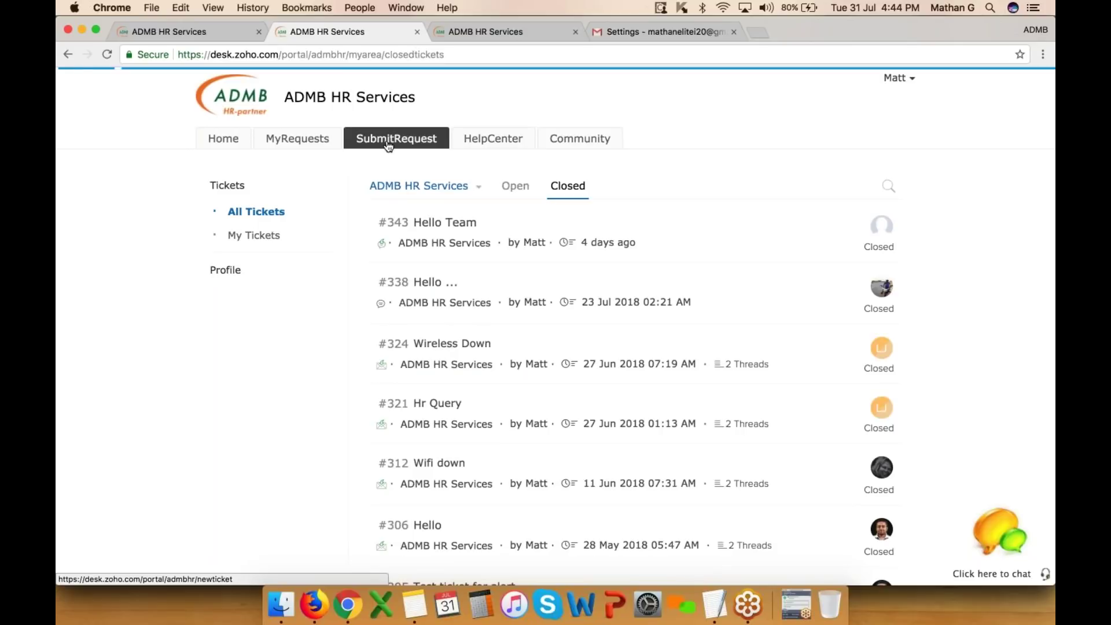
- In the ticket form, set department ADMB HR Services and request type Asset Request
click(447, 282)
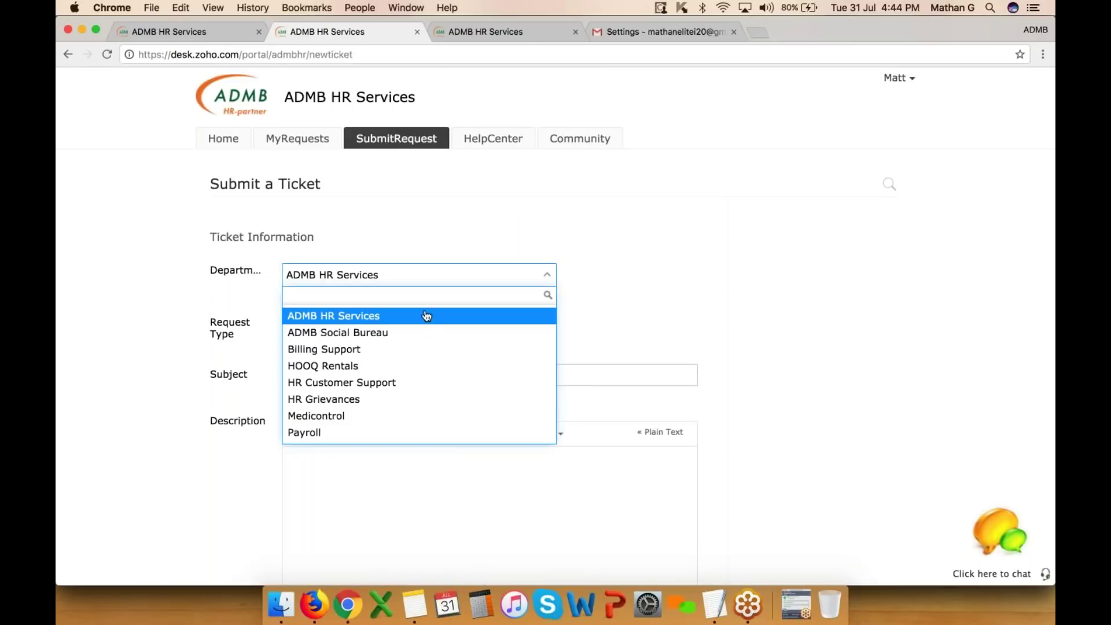
click(426, 315)
click(417, 327)
click(362, 367)
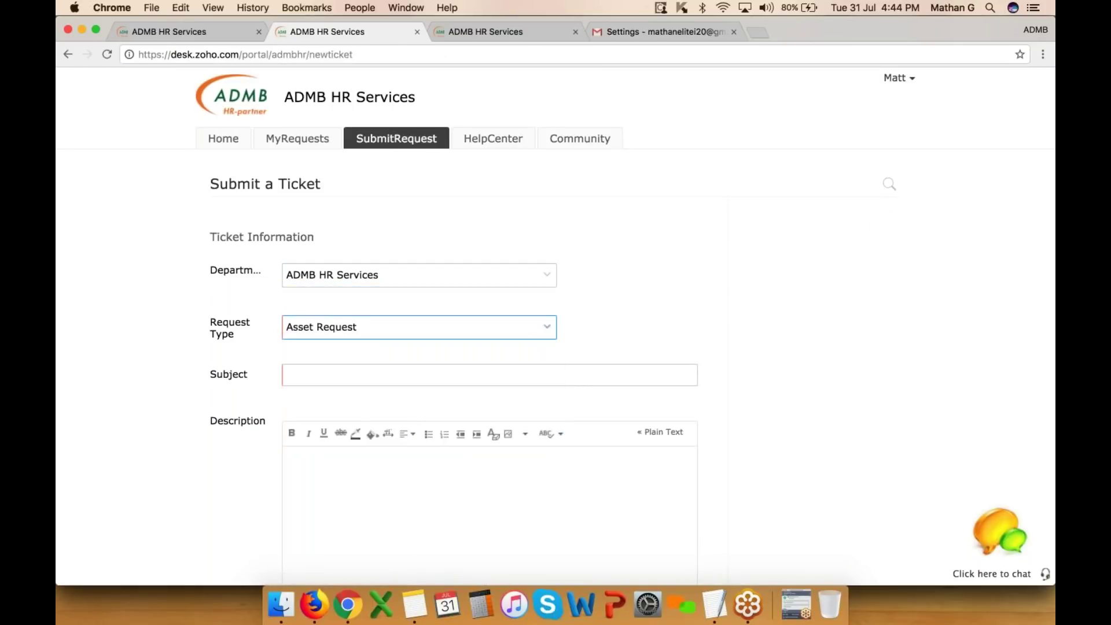
- Review the subject and description fields, then show the ADMBHR knowledge base articles
scroll(363, 367, down, 3)
click(375, 275)
click(387, 465)
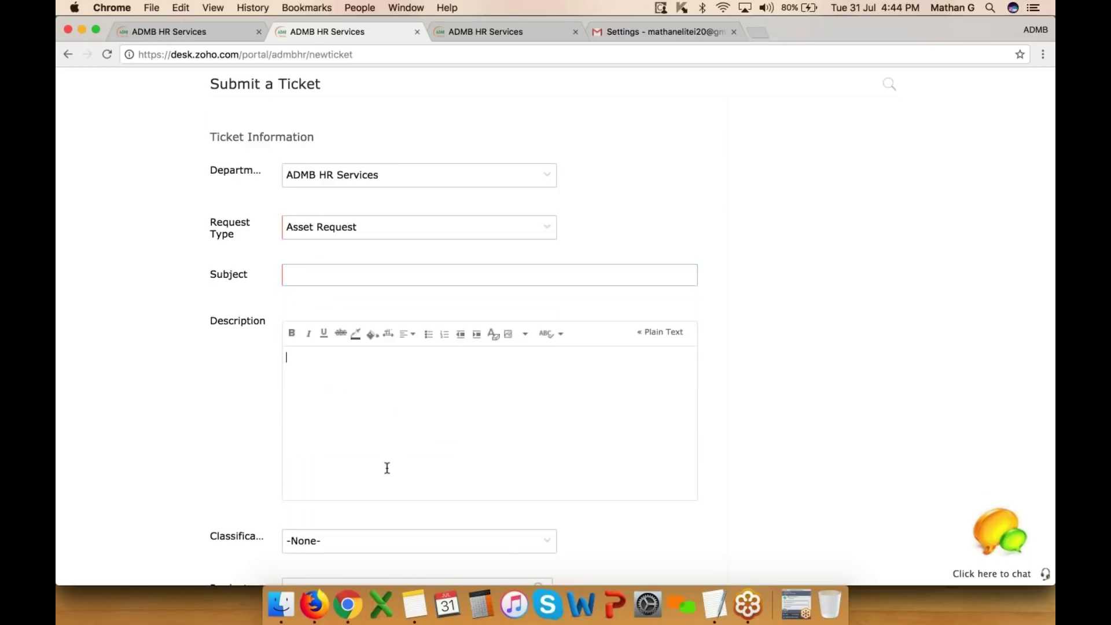
scroll(387, 467, down, 4)
scroll(387, 466, up, 2)
scroll(218, 241, up, 2)
drag(211, 302, 265, 303)
scroll(263, 303, down, 2)
scroll(555, 324, down, 4)
scroll(556, 324, up, 10)
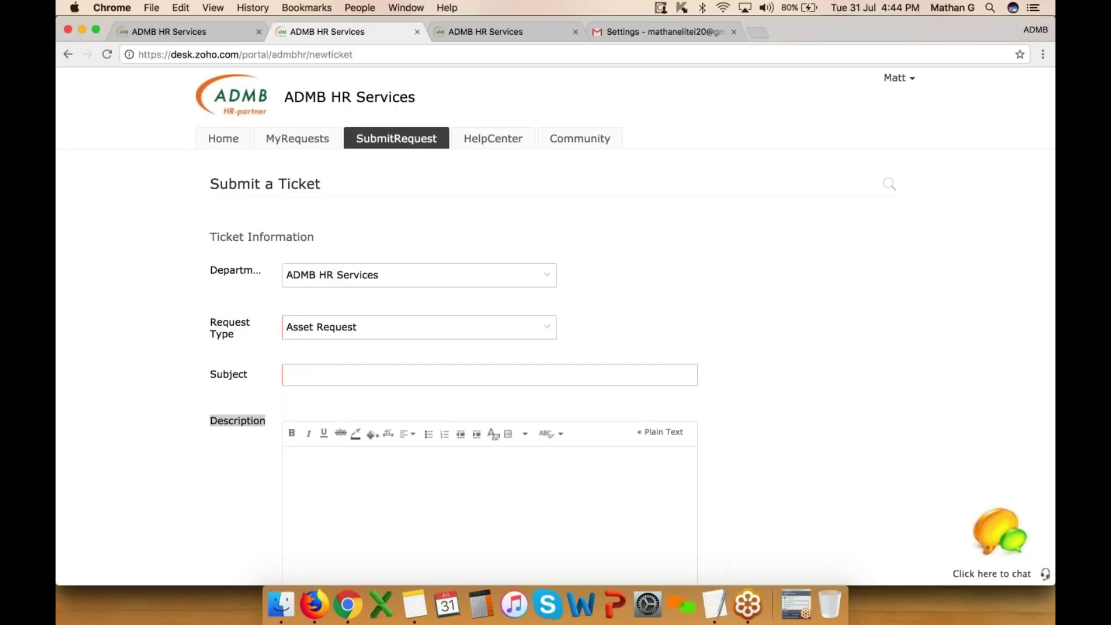
scroll(555, 324, down, 6)
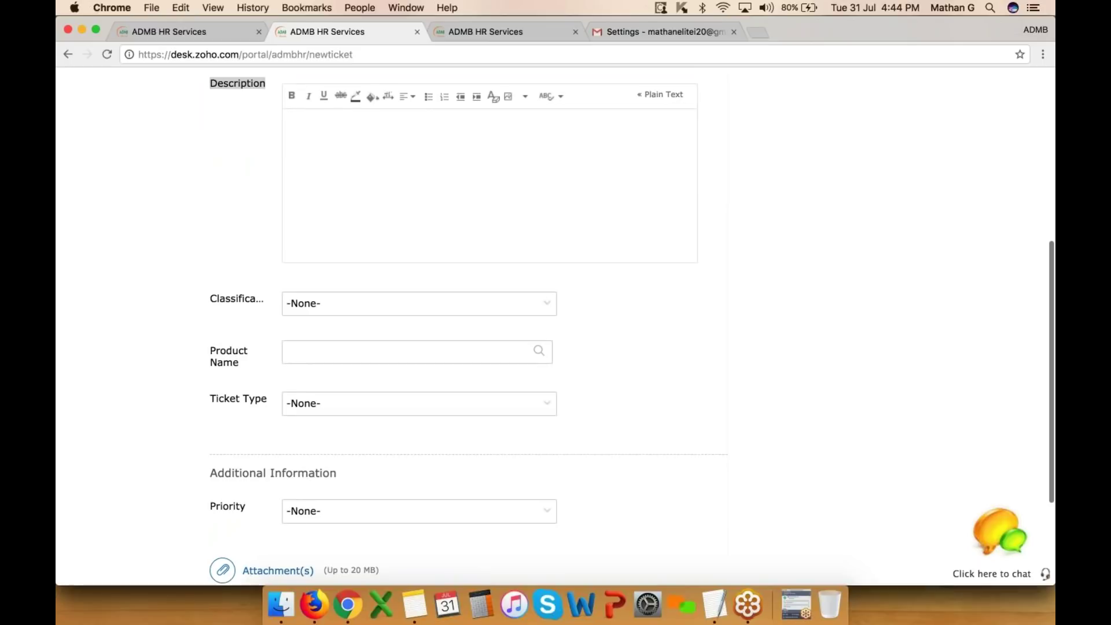
scroll(513, 139, up, 6)
click(512, 140)
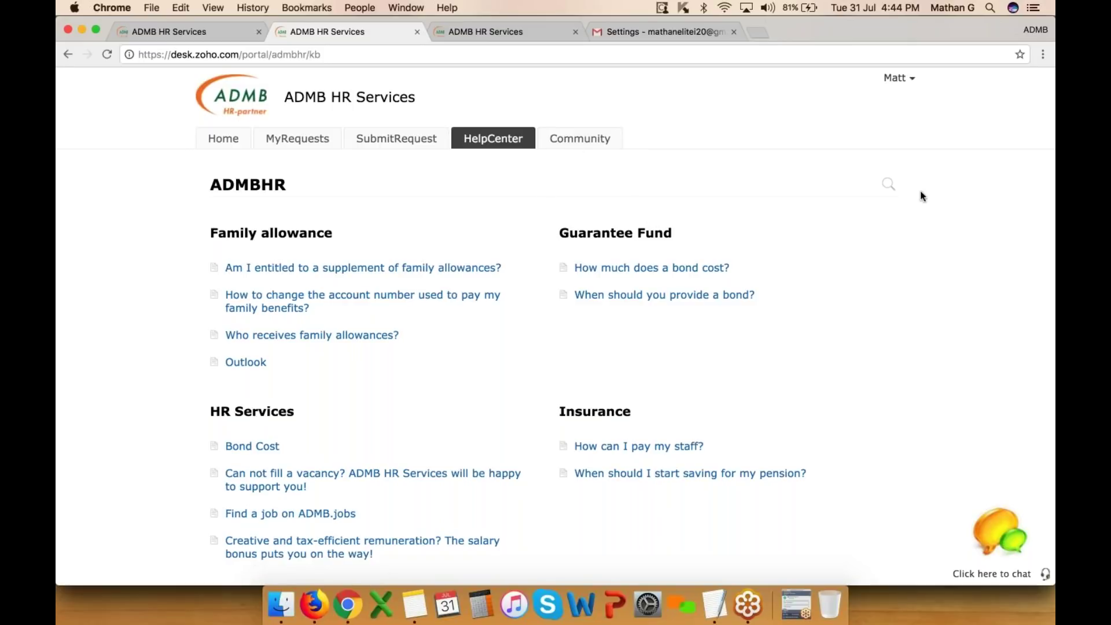
click(889, 184)
click(845, 155)
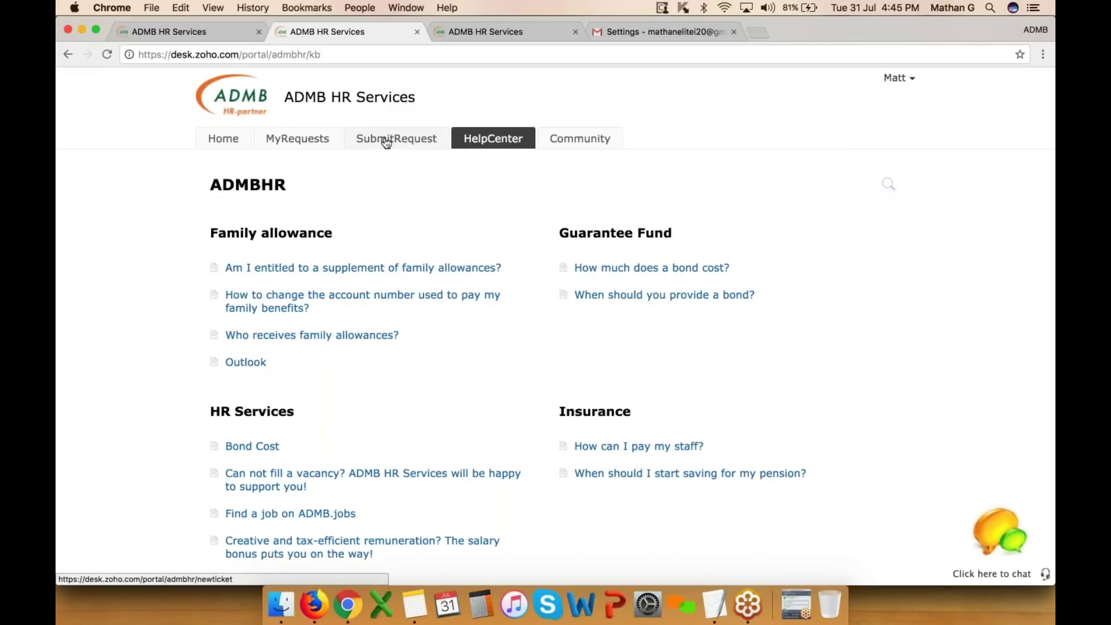
click(386, 143)
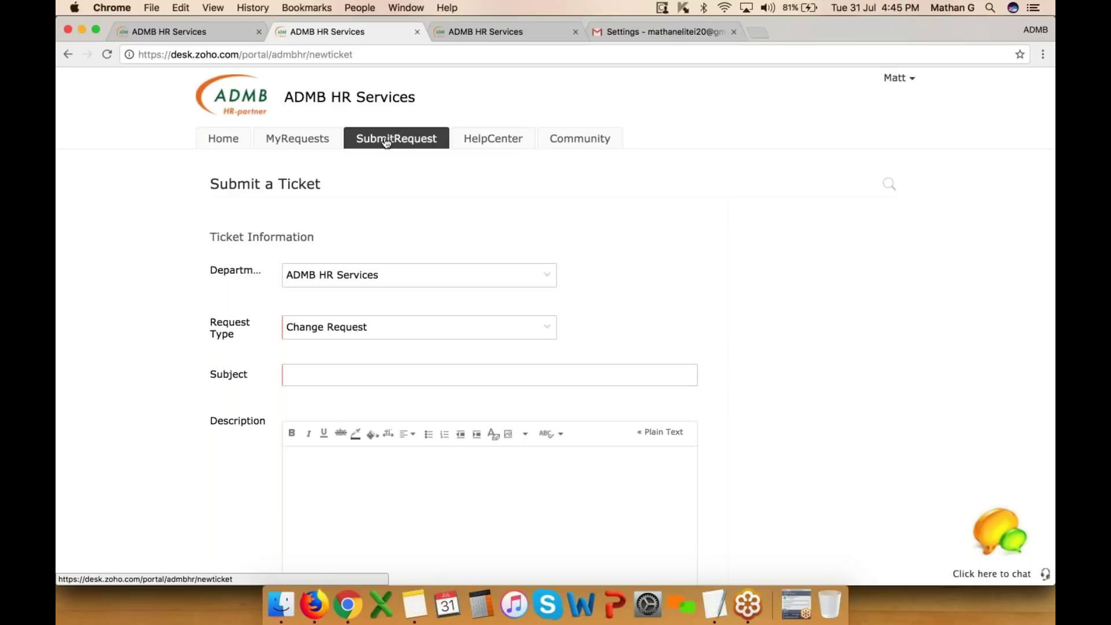
click(368, 328)
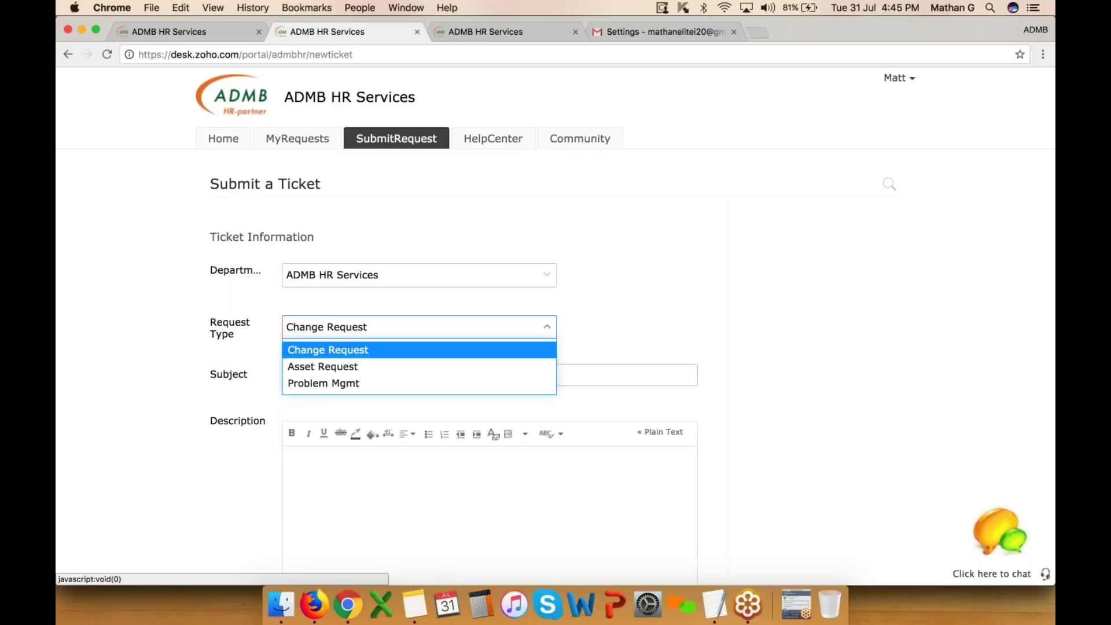
click(351, 367)
click(334, 371)
key(Down)
key(Return)
key(Tab)
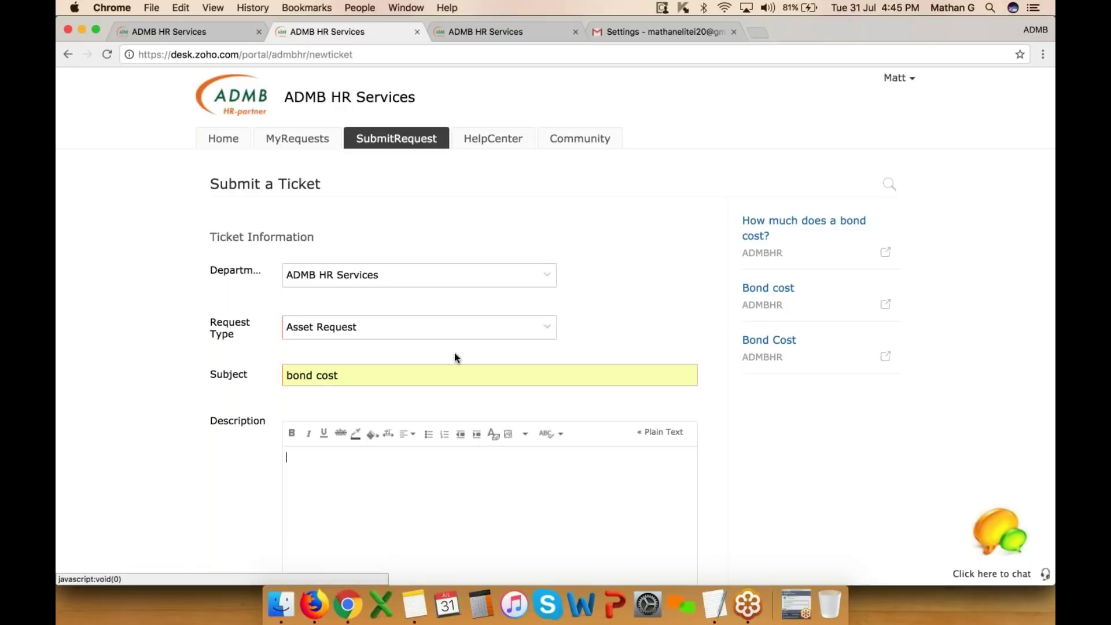
click(234, 375)
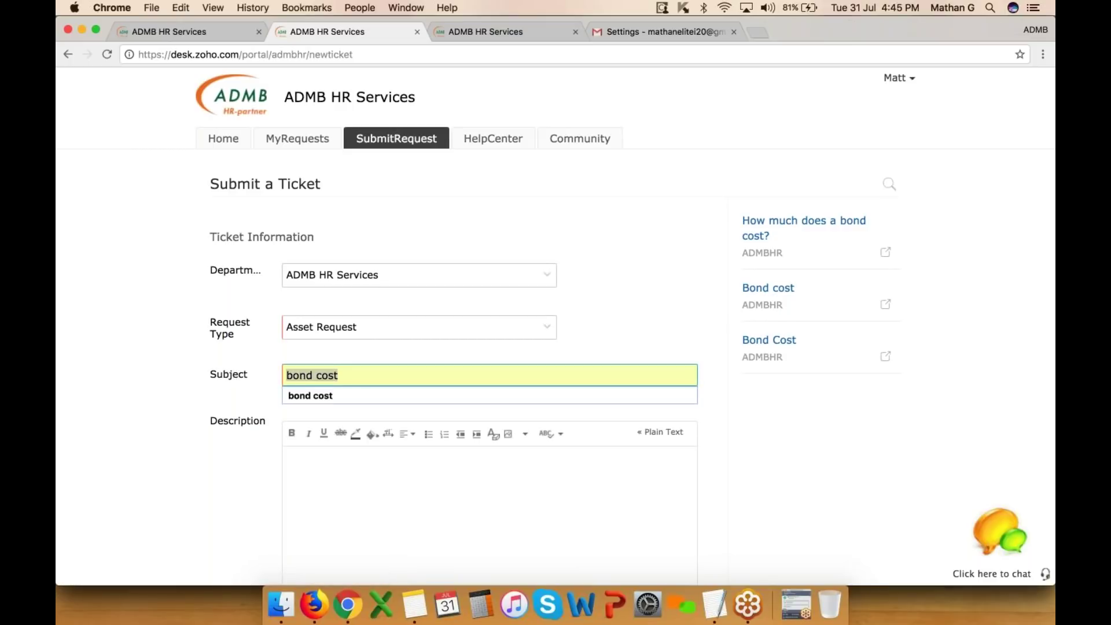
click(767, 225)
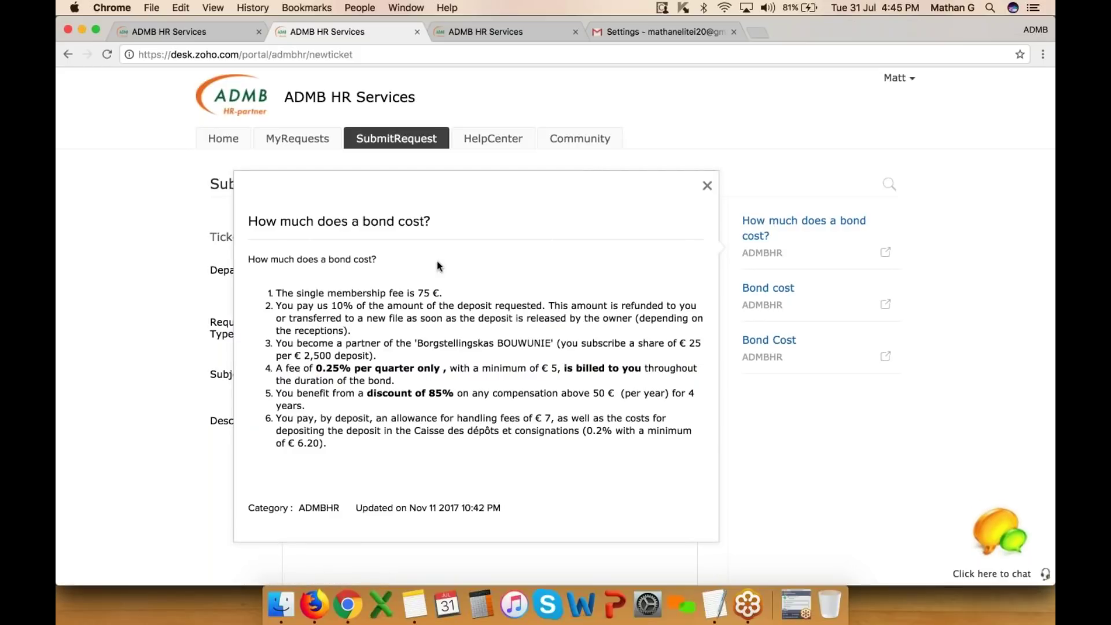
drag(248, 221, 527, 224)
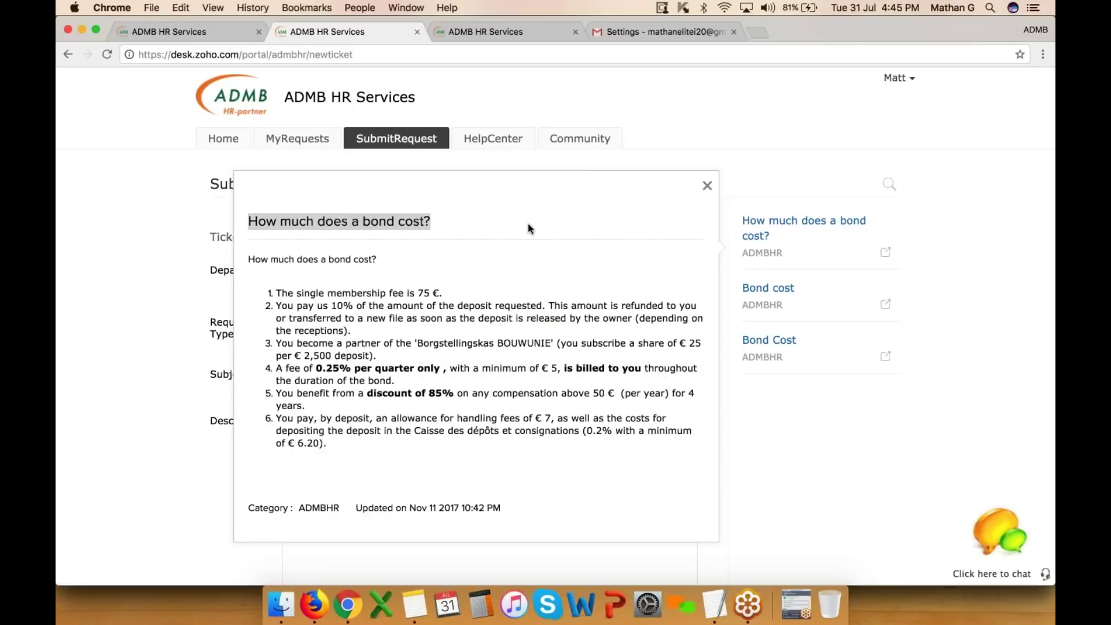
click(707, 185)
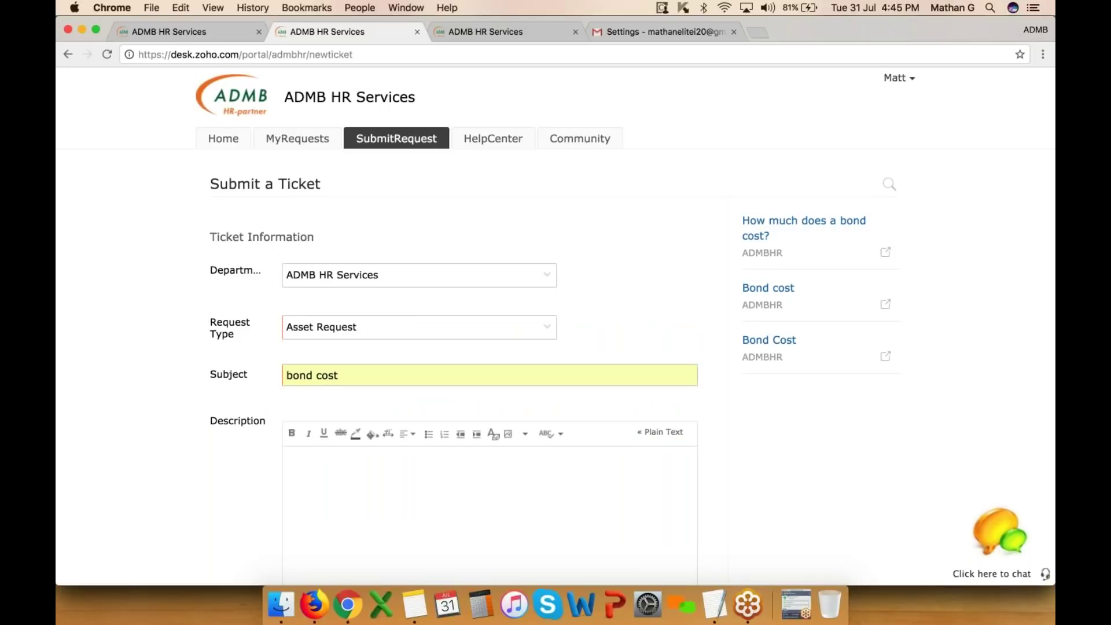
click(493, 138)
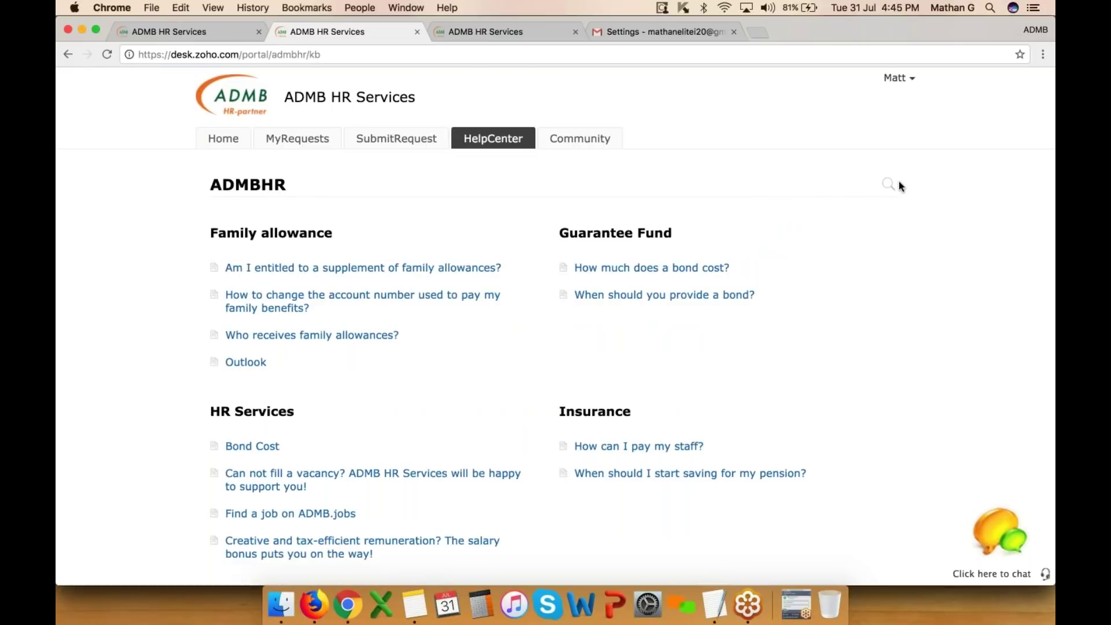
click(898, 183)
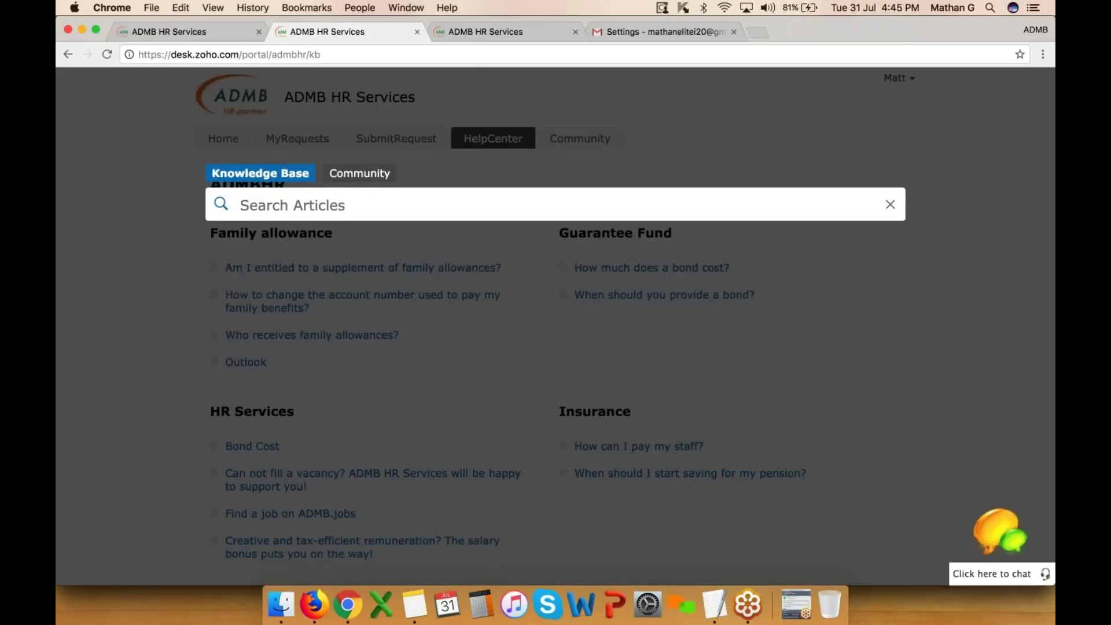
- Search the help center articles for 'Hr Services'
text(Hr Servides)
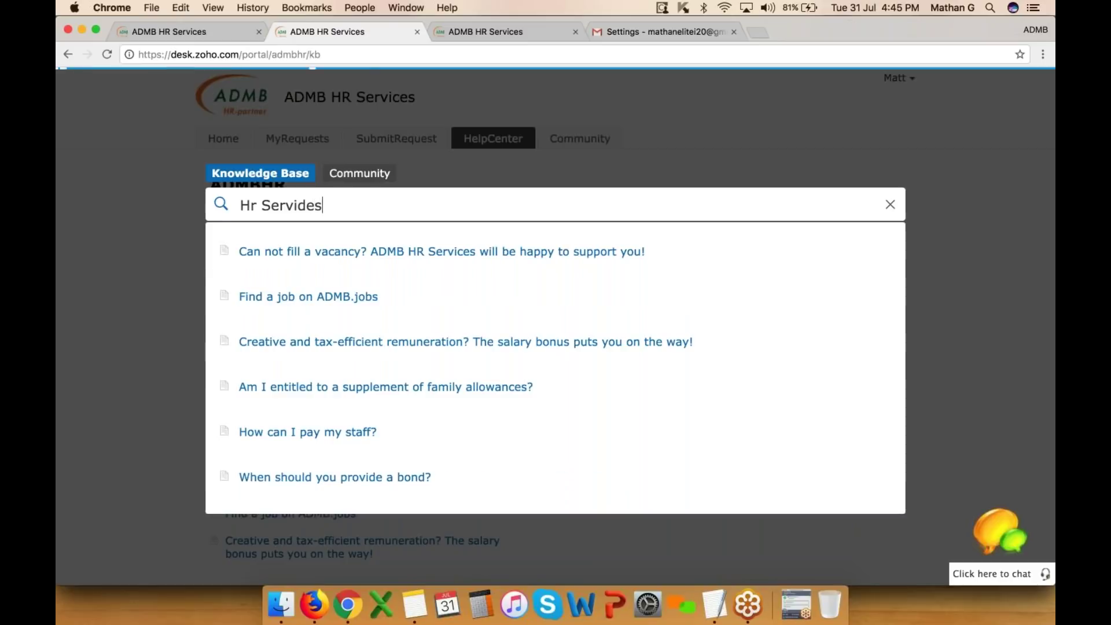
key(BackSpace)
key(BackSpace)
key(BackSpace)
key(BackSpace)
key(BackSpace)
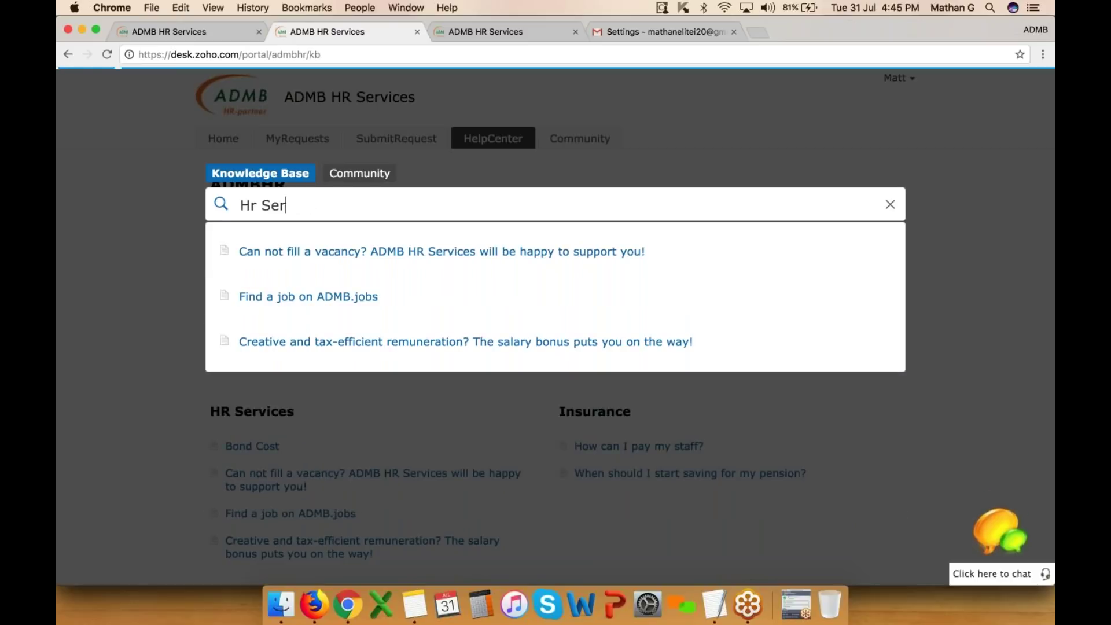
text(vices)
key(Return)
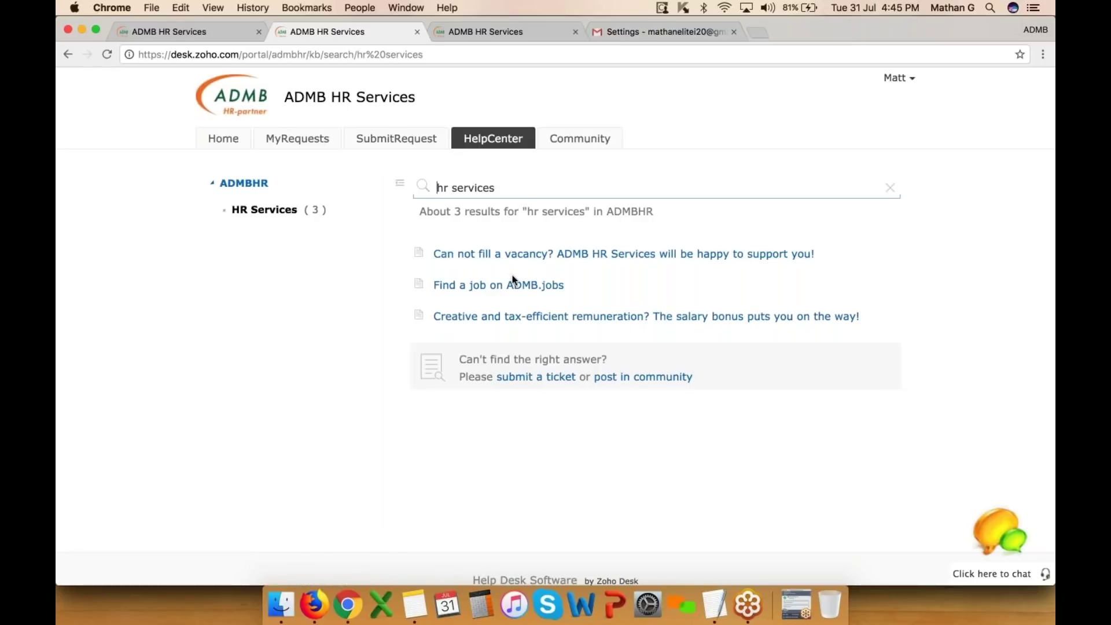
- Search the articles for 'avaya' and then 'twilio', both finding nothing in ADMBHR
drag(498, 188, 420, 191)
key(BackSpace)
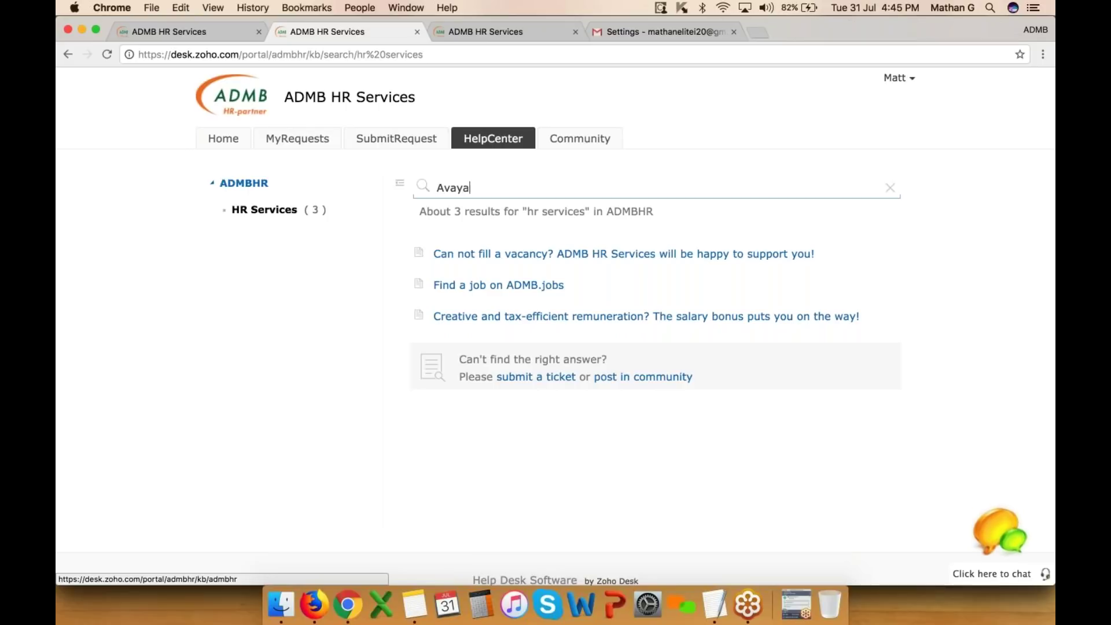
key(Return)
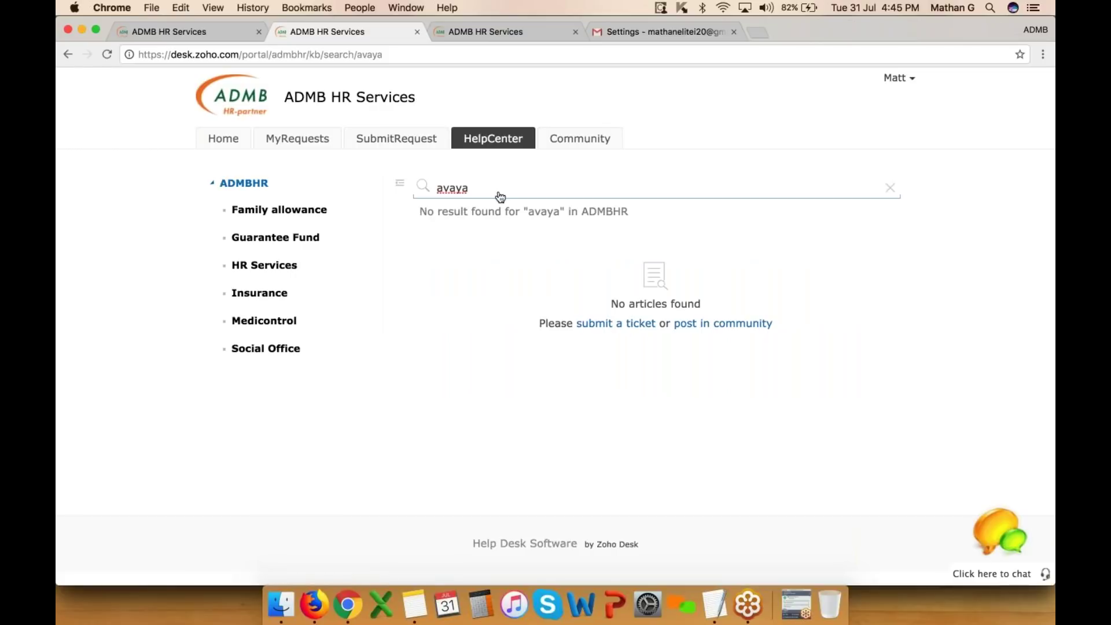
key(BackSpace)
key(BackSpace)
key(BackSpace)
text(io)
key(Return)
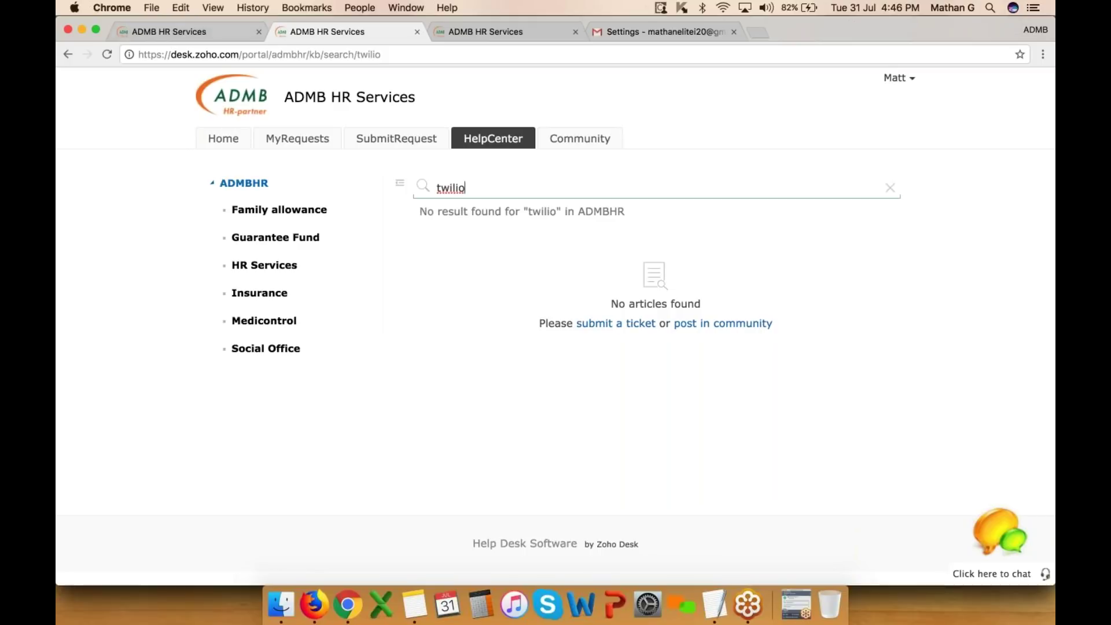
click(197, 32)
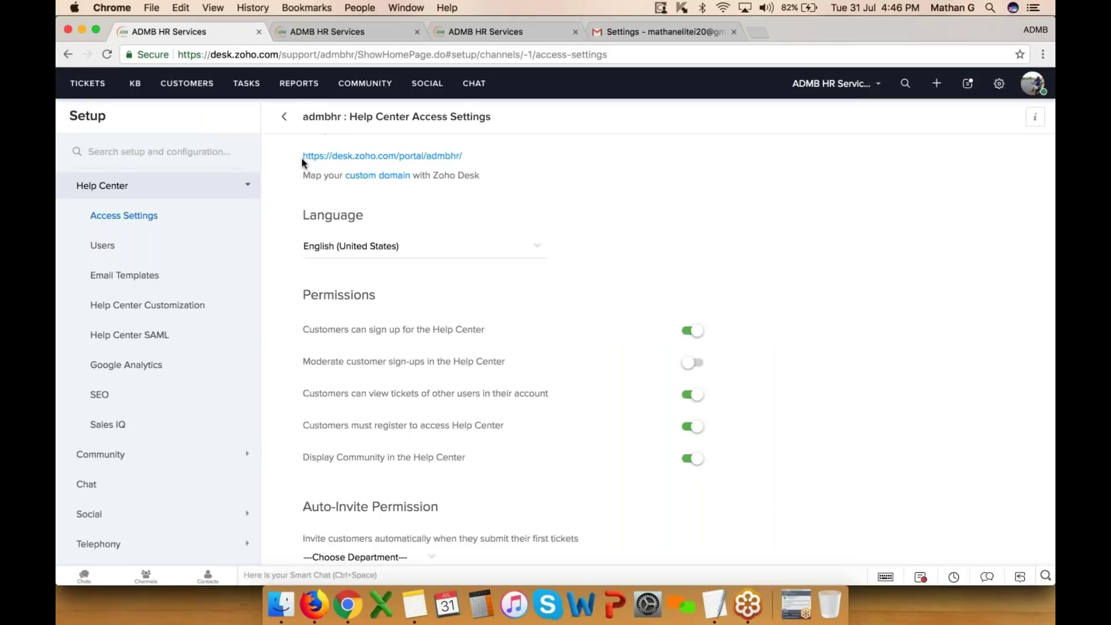
- Open the knowledge base dashboard, switch its metrics to Year, and reload the page
click(137, 85)
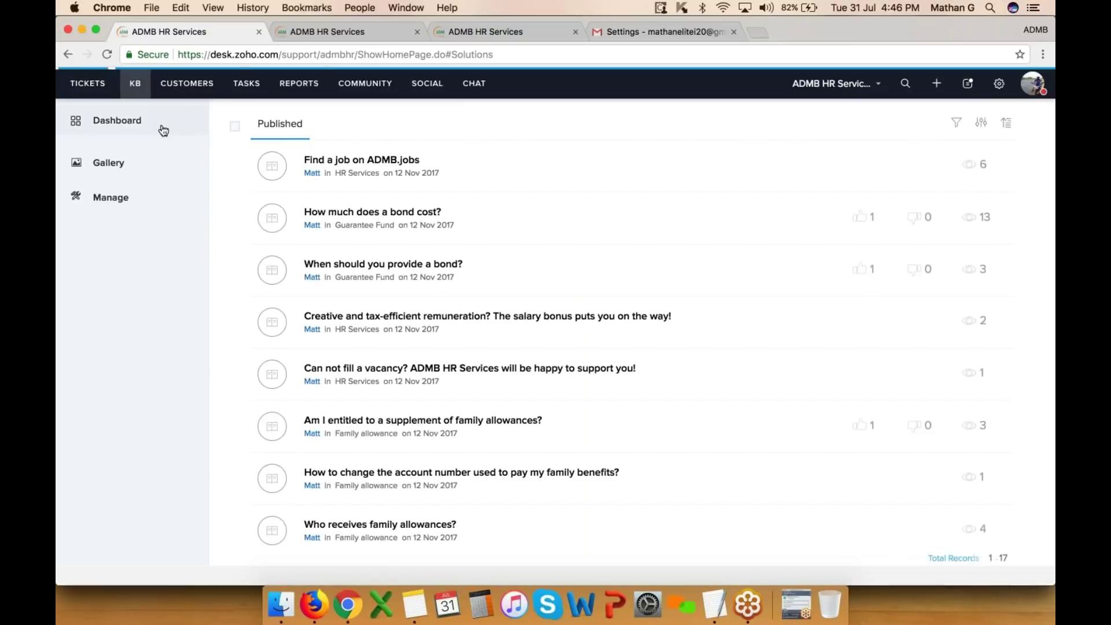
click(163, 131)
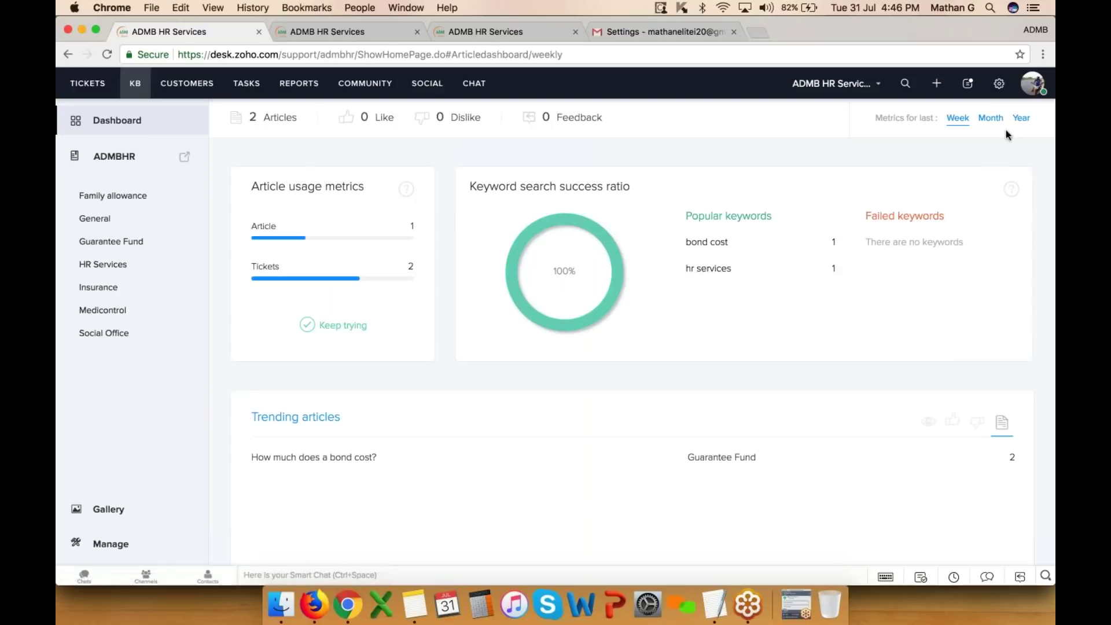
click(990, 118)
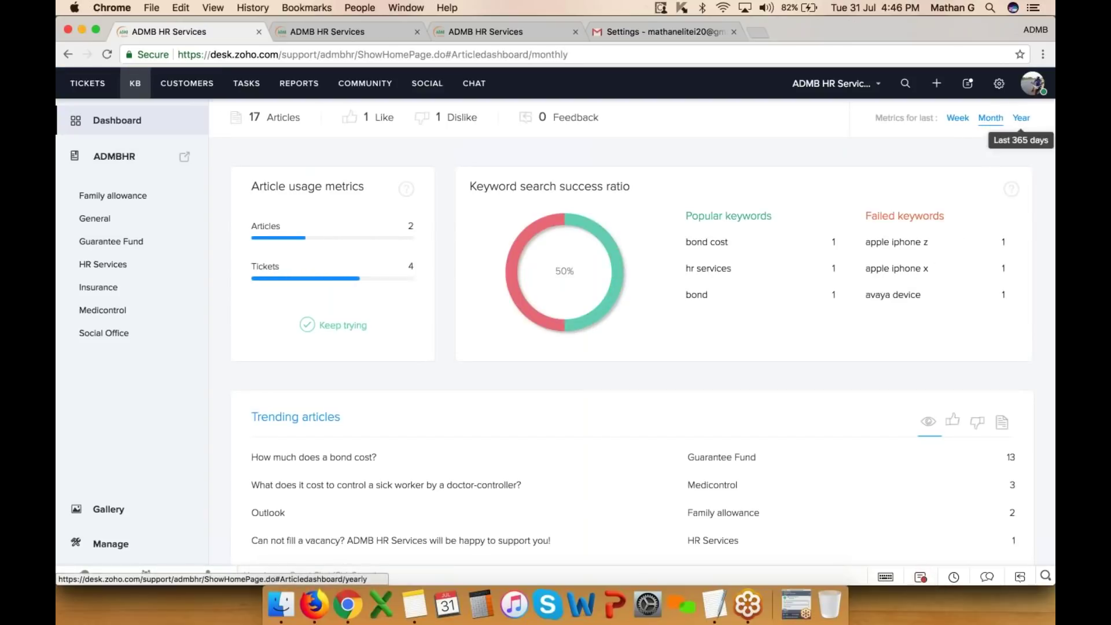
click(1021, 118)
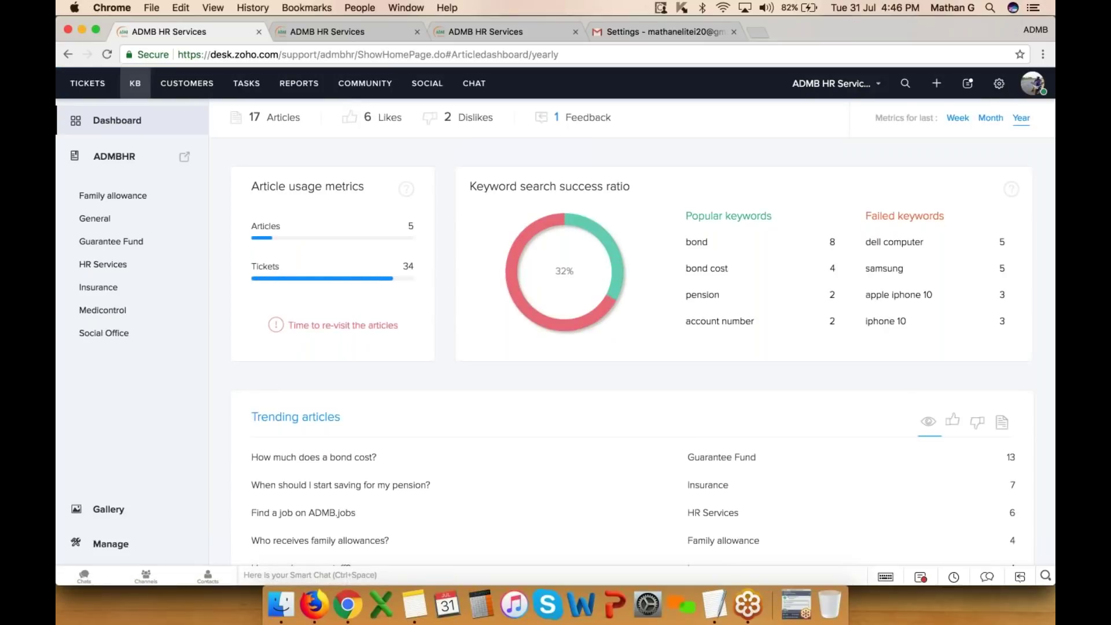
right_click(883, 343)
click(912, 378)
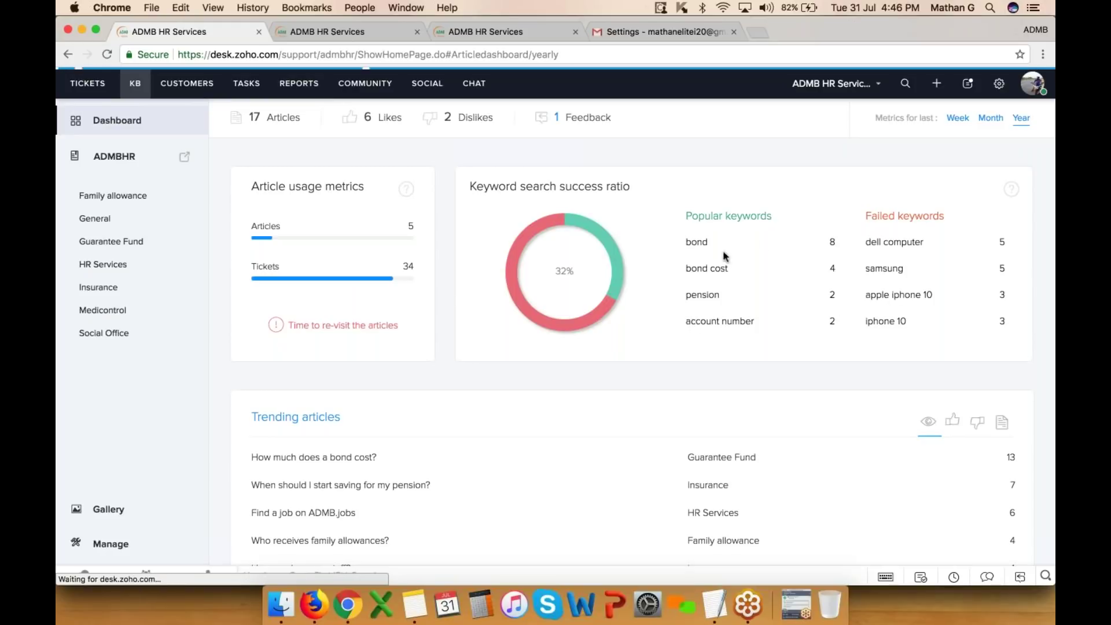
- Review the popular and failed keyword lists, then return to the portal search tab
drag(764, 211, 818, 260)
click(818, 261)
scroll(1001, 254, down, 2)
scroll(999, 266, down, 6)
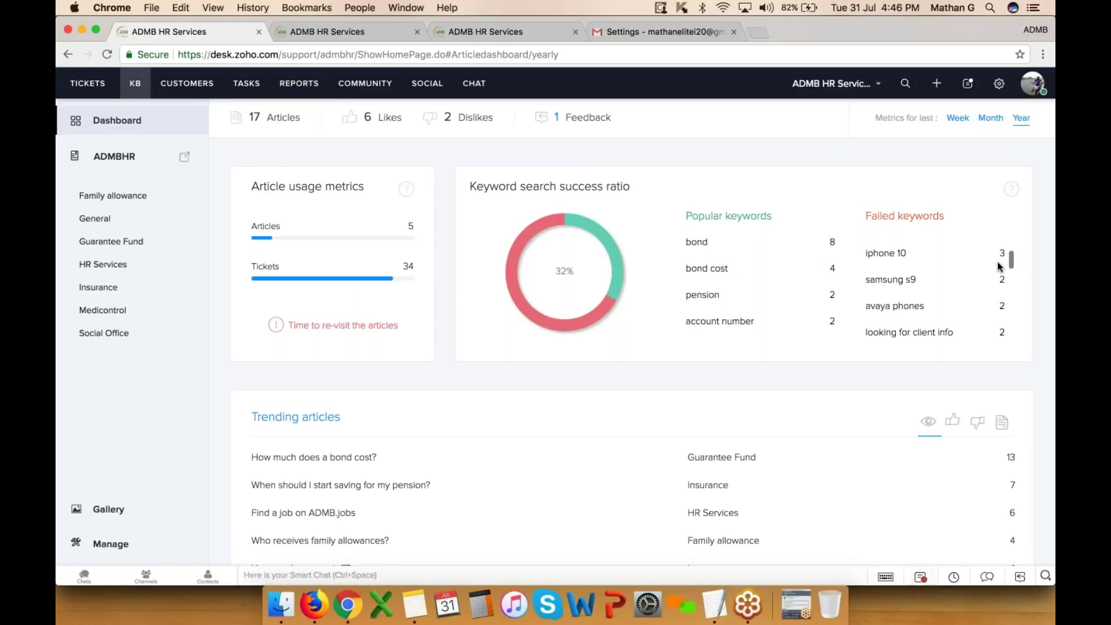
scroll(998, 266, down, 8)
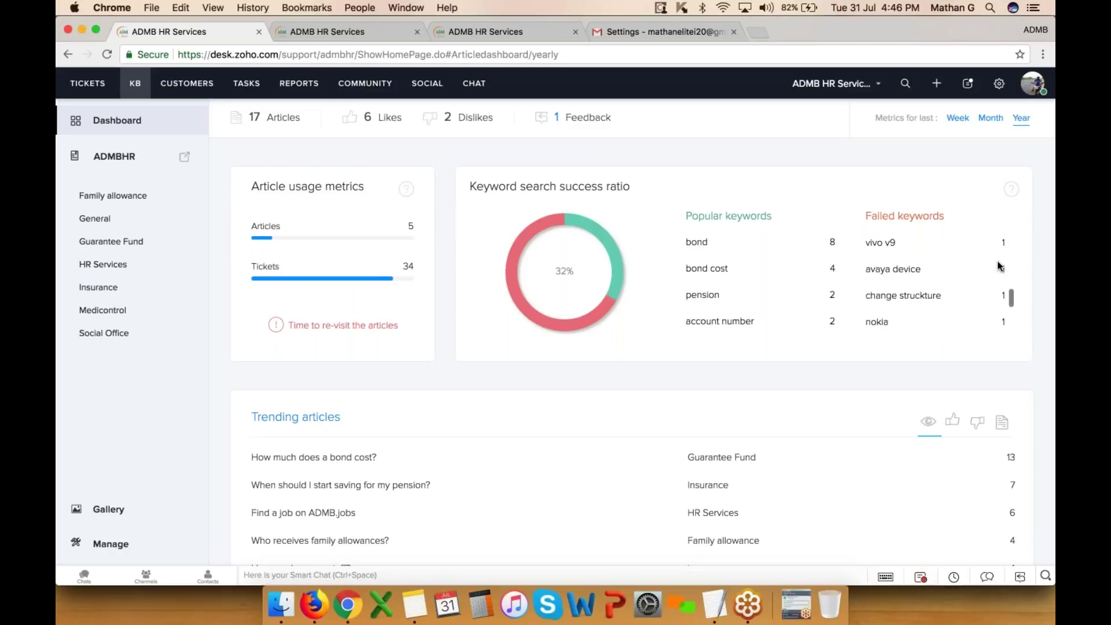
scroll(1004, 193, up, 5)
scroll(859, 337, up, 3)
scroll(910, 304, down, 8)
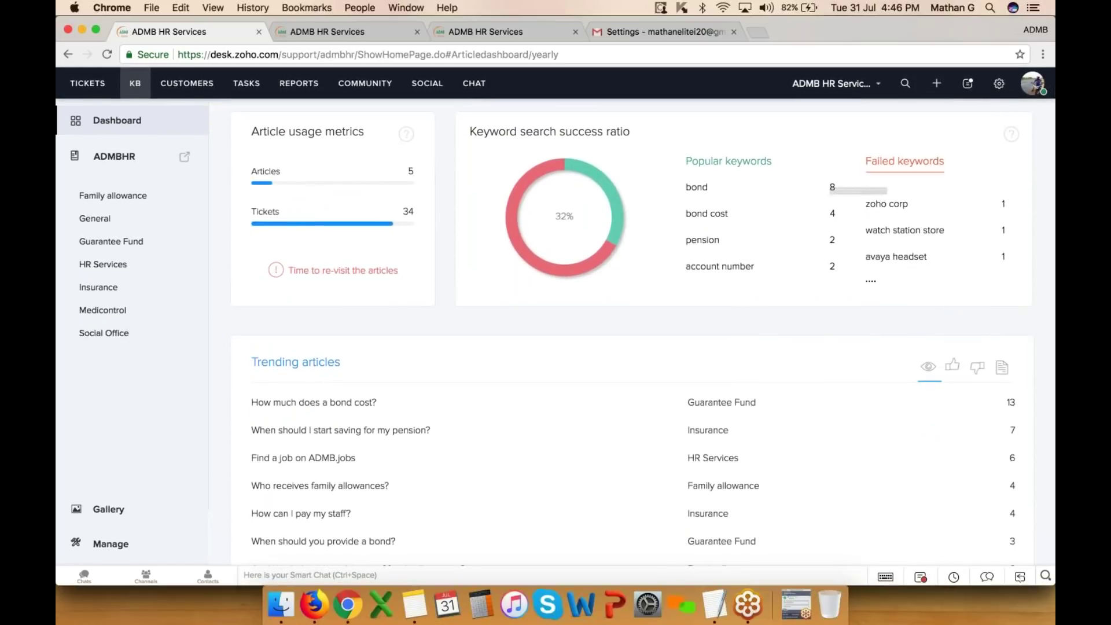
scroll(958, 218, down, 3)
scroll(958, 218, up, 3)
scroll(934, 220, up, 5)
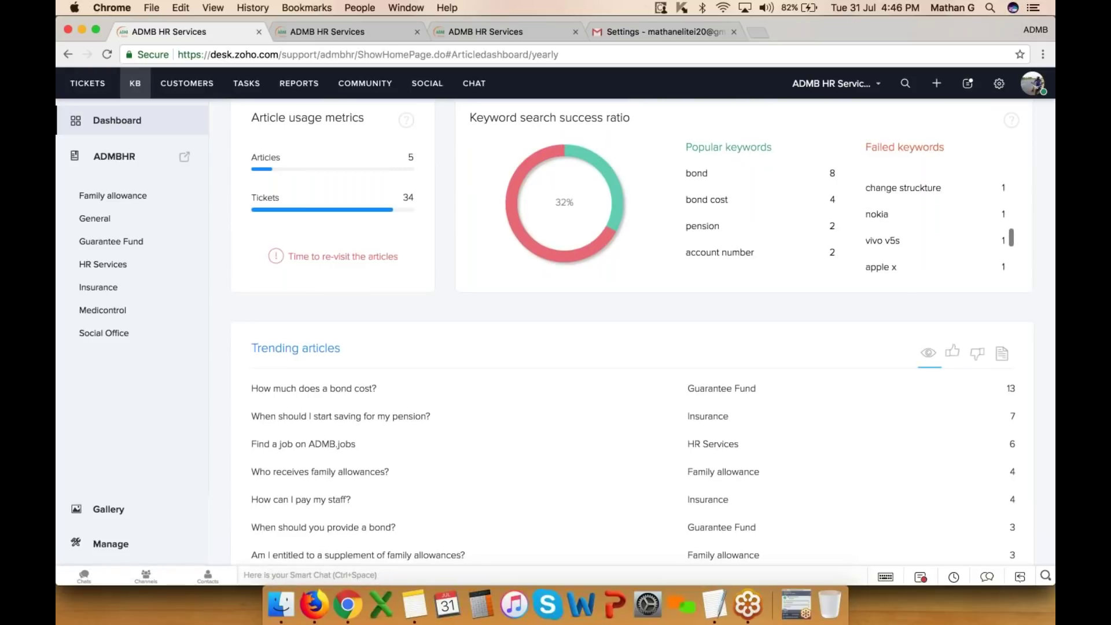
scroll(902, 243, down, 1)
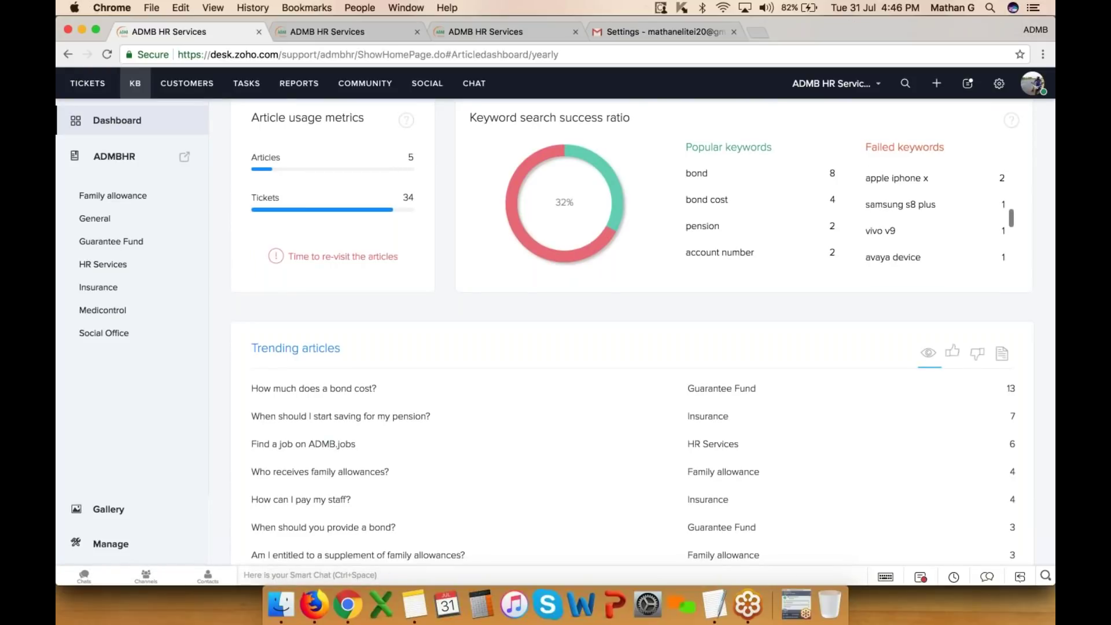
scroll(879, 257, up, 1)
scroll(890, 256, up, 4)
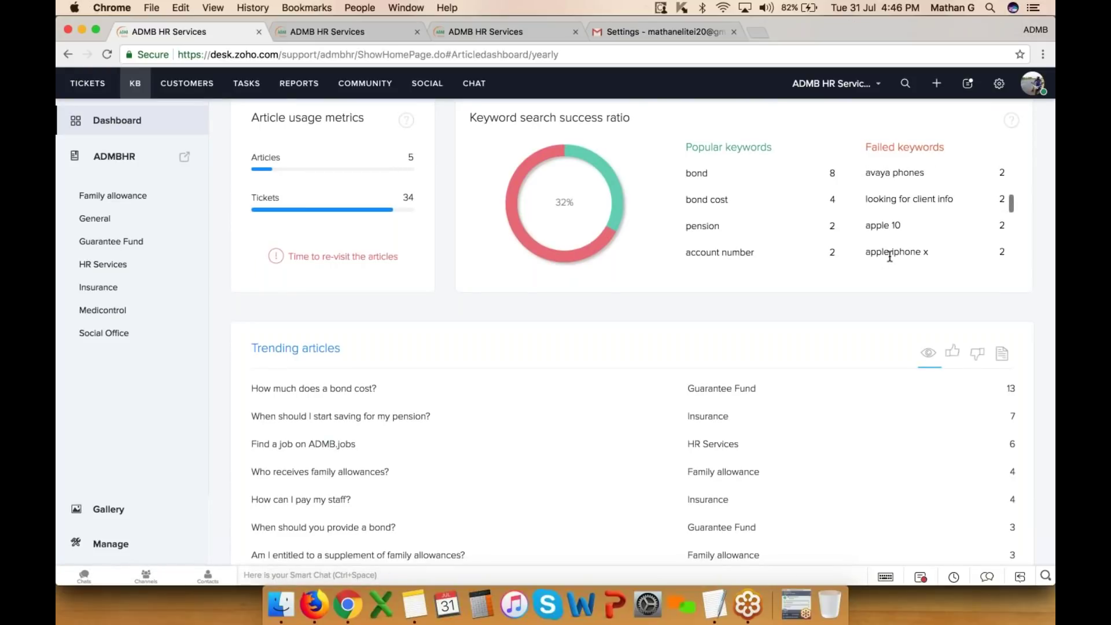
scroll(890, 243, up, 6)
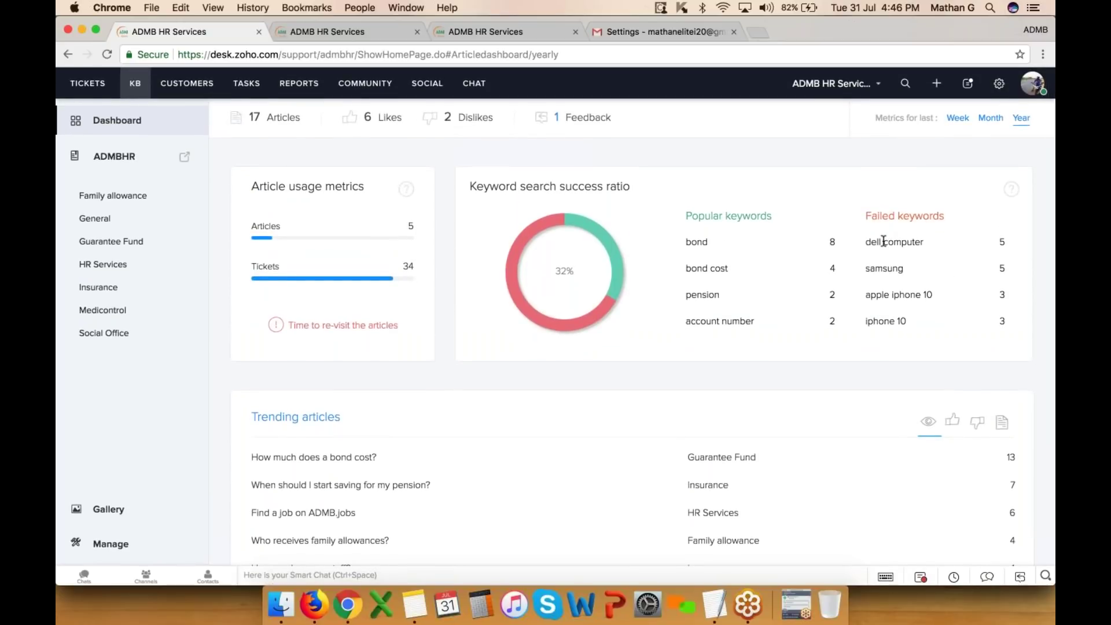
scroll(758, 283, down, 2)
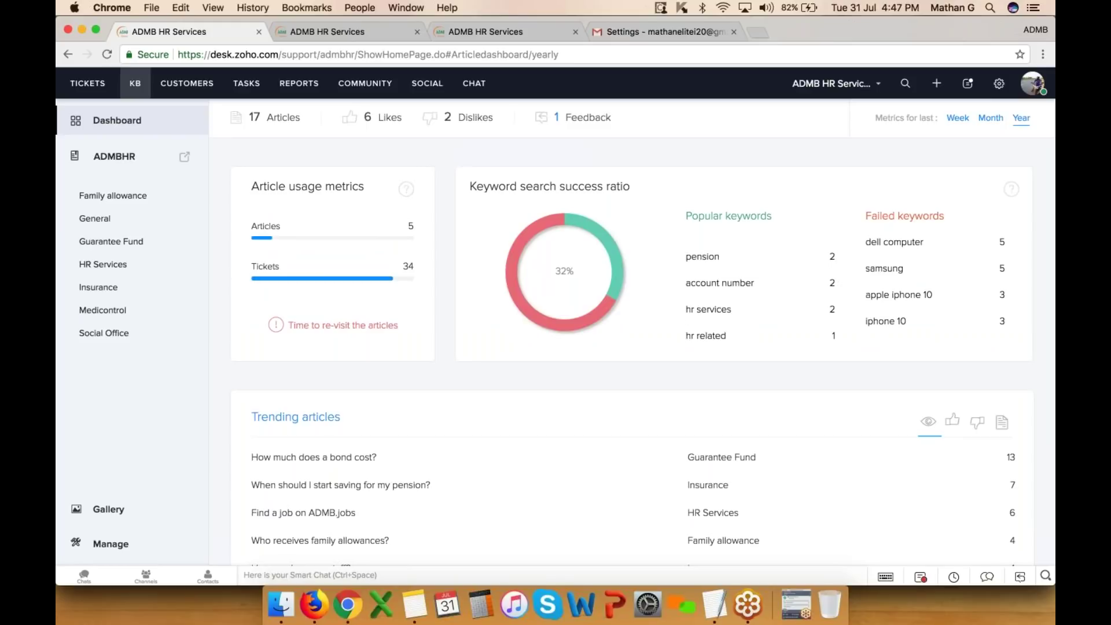
scroll(687, 347, down, 2)
scroll(446, 546, down, 4)
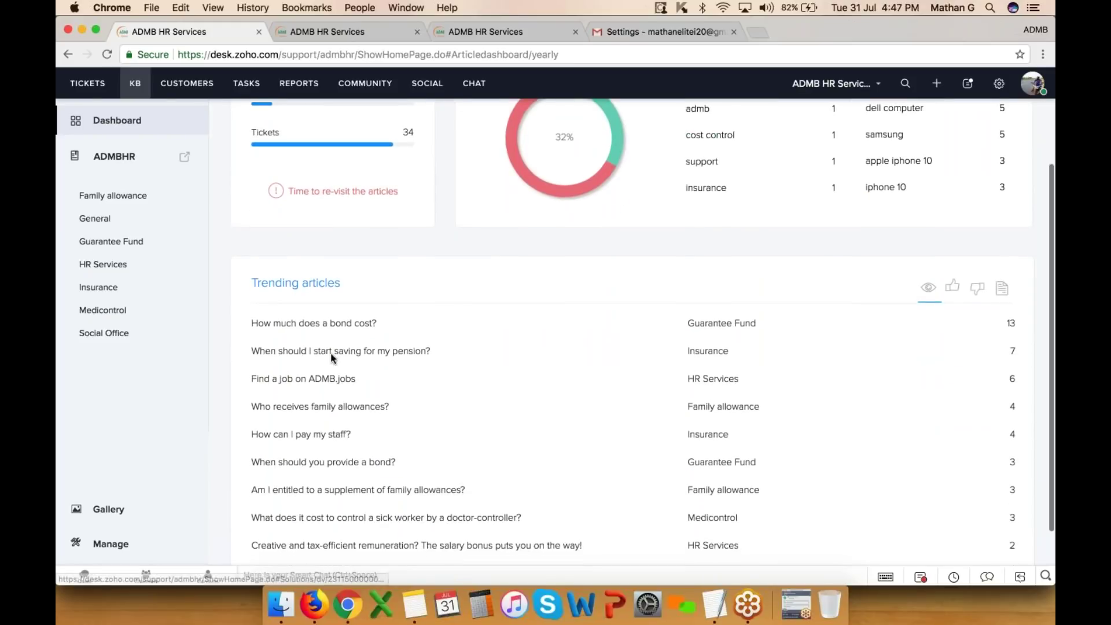
scroll(741, 365, down, 3)
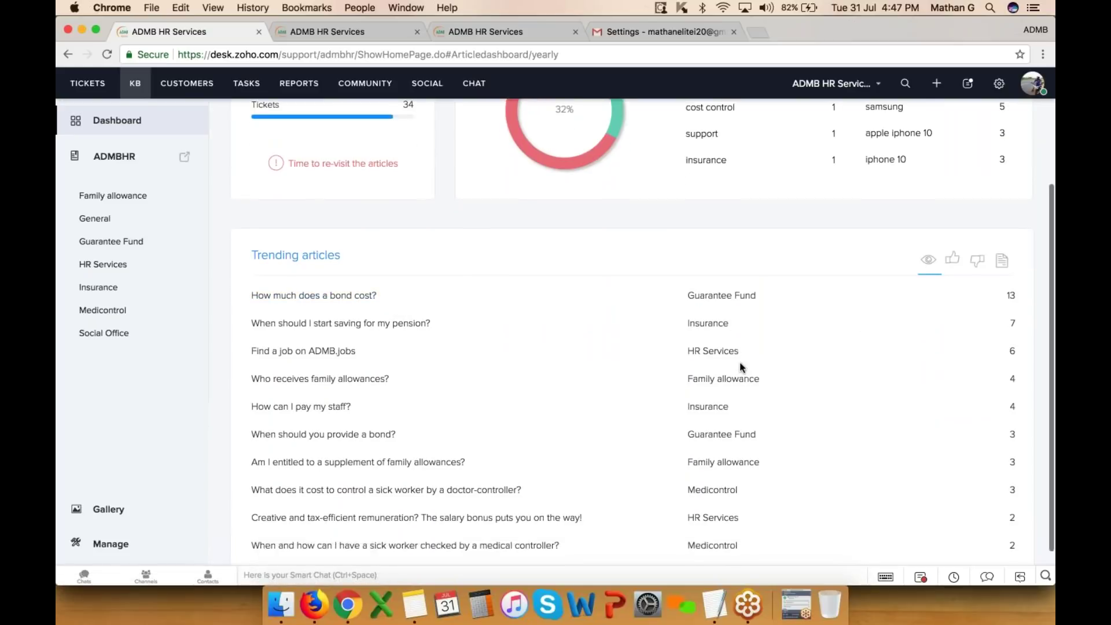
scroll(739, 362, up, 5)
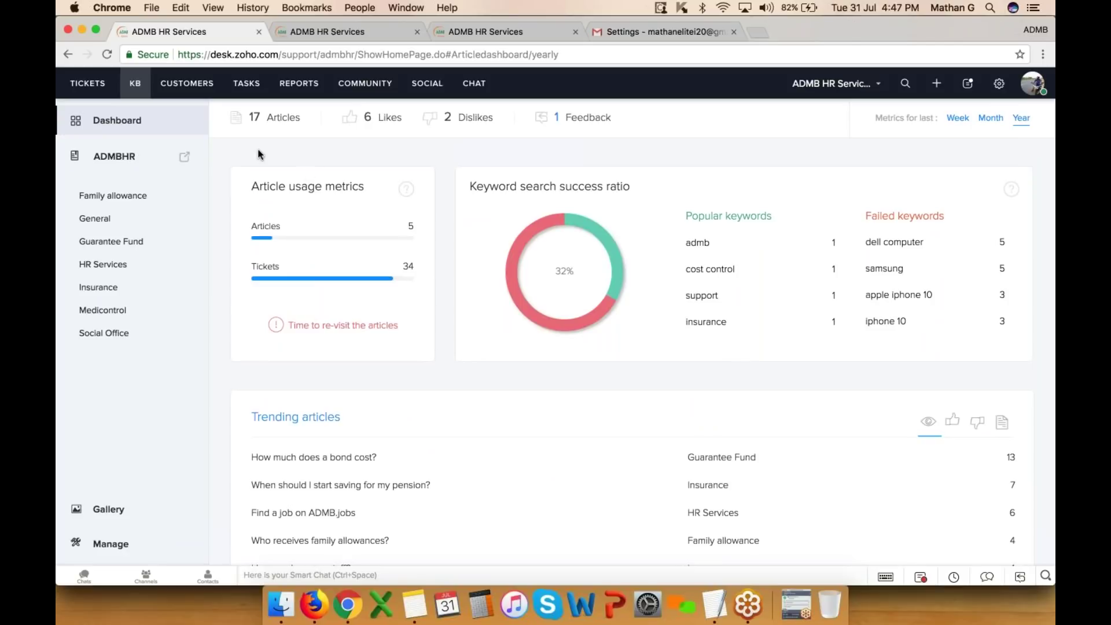
click(370, 32)
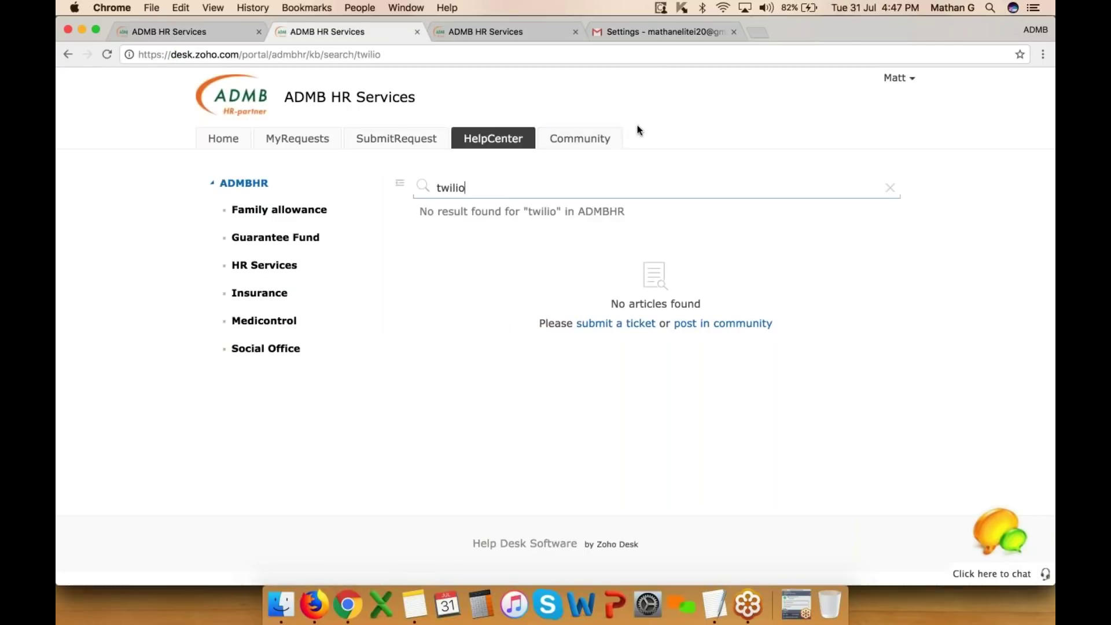
- Open the ADMBHR community forum in the portal and bring up the 'Click here to chat' form
click(583, 140)
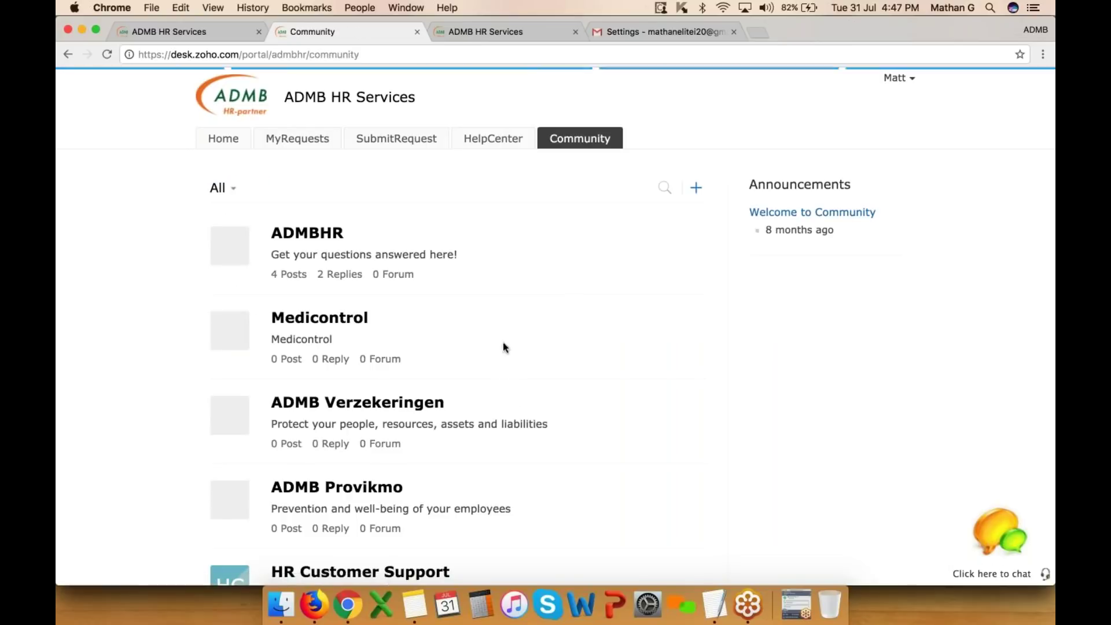
click(319, 234)
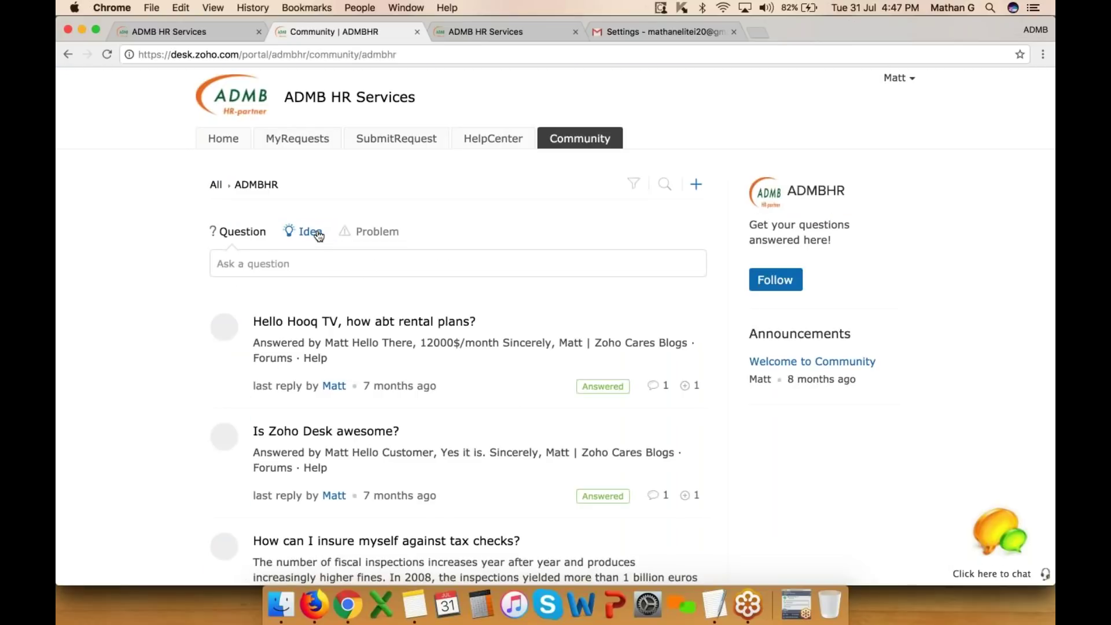
scroll(399, 369, down, 4)
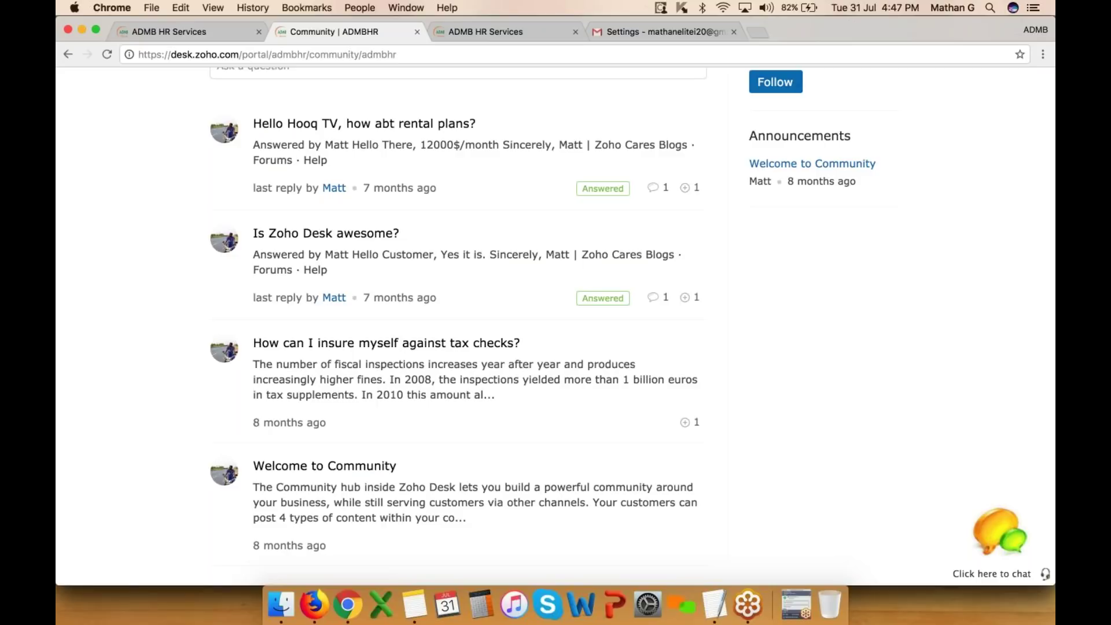
click(999, 532)
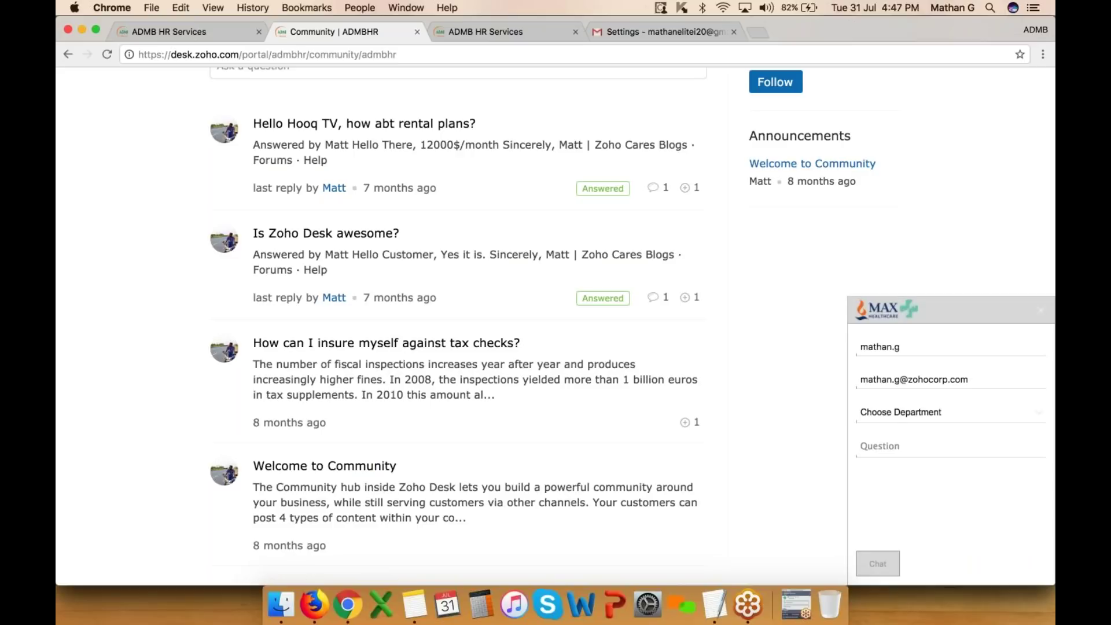
- Send a chat request to ADMB HR Services with the question 'Hello'
click(917, 419)
click(916, 435)
click(905, 446)
text(Hello)
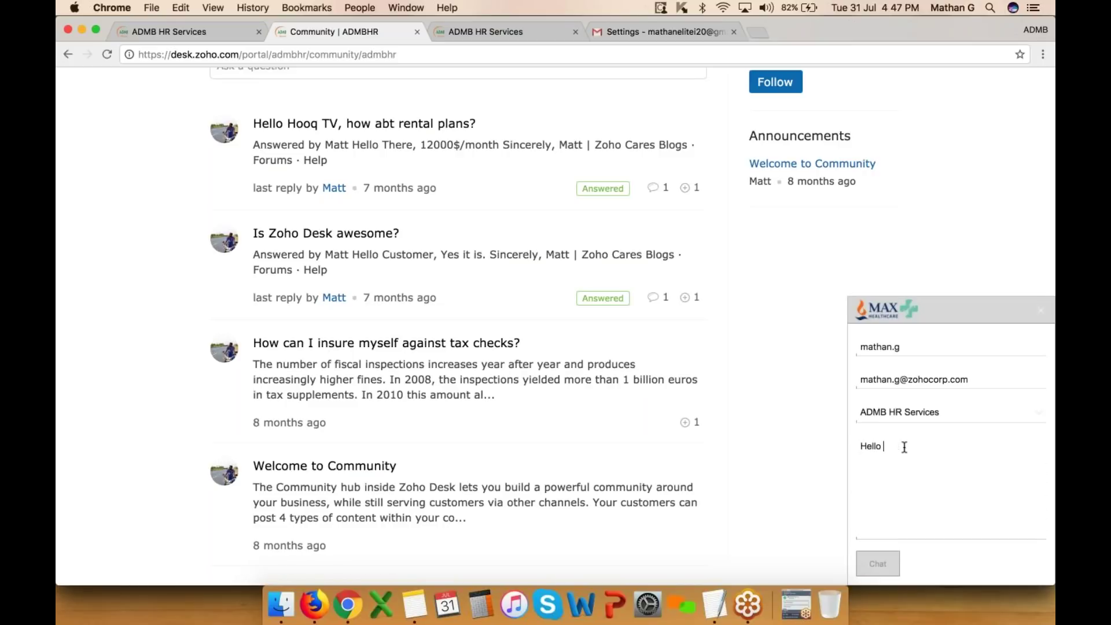
key(Return)
- Switch to the agent view and glance at the profile and status panel
click(195, 35)
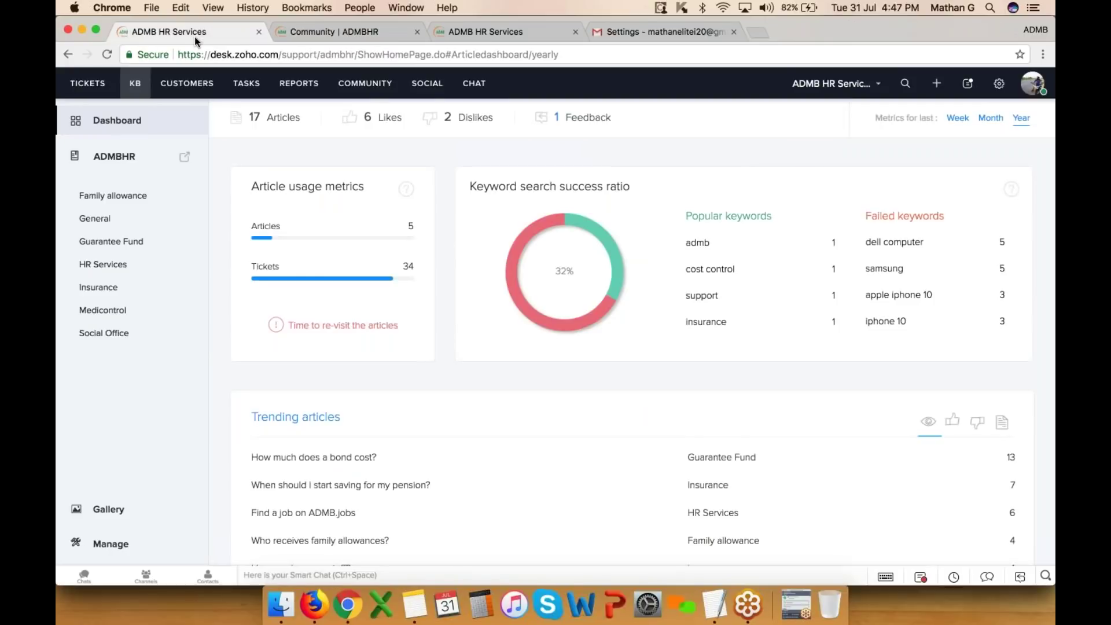
click(1032, 84)
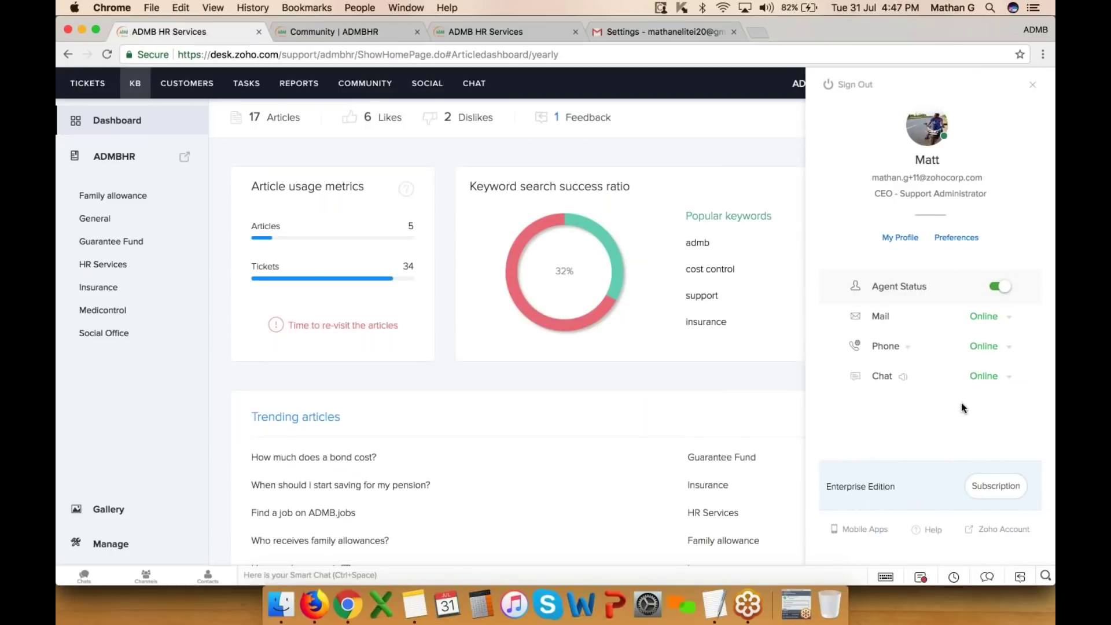
key(Escape)
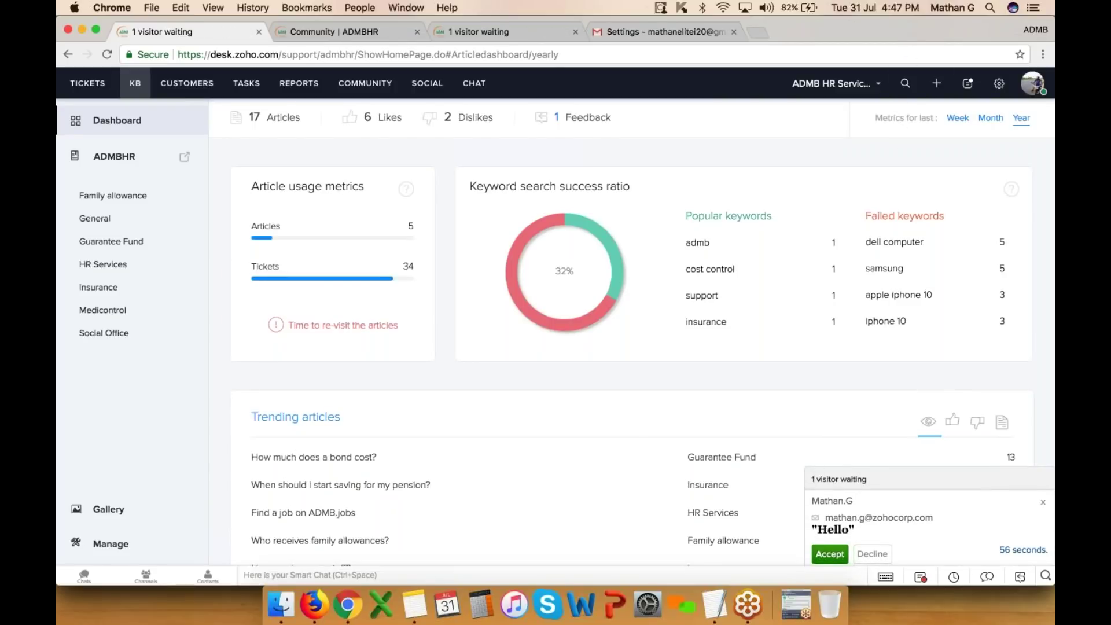
drag(810, 479, 881, 483)
- Accept the waiting visitor's chat and briefly check the details of missed-chat ticket 261
click(830, 554)
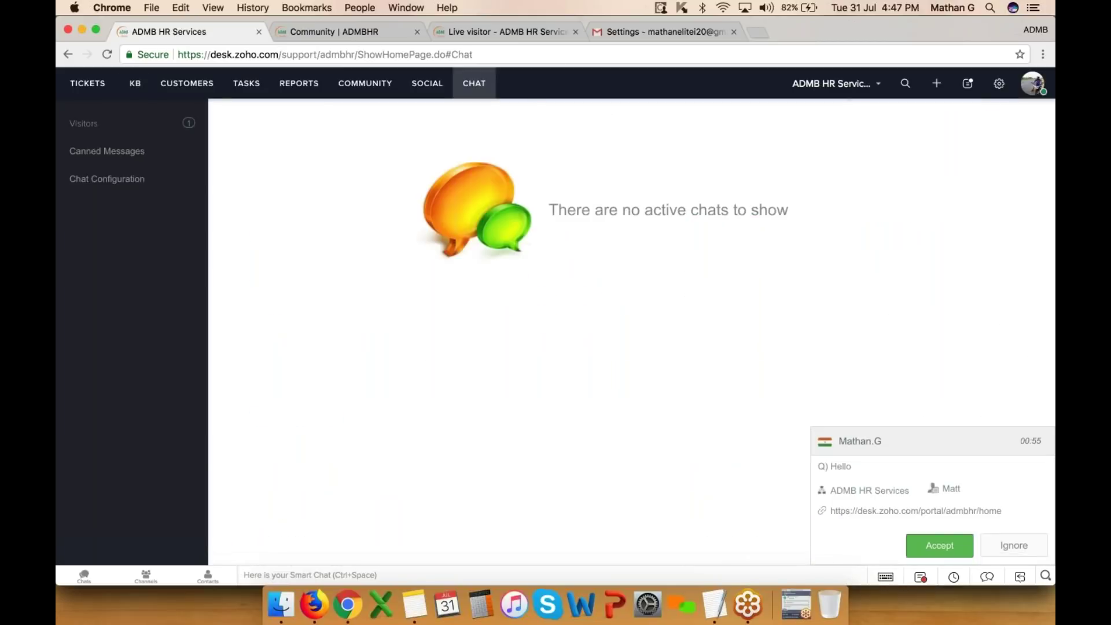
key(XF86AudioRaiseVolume)
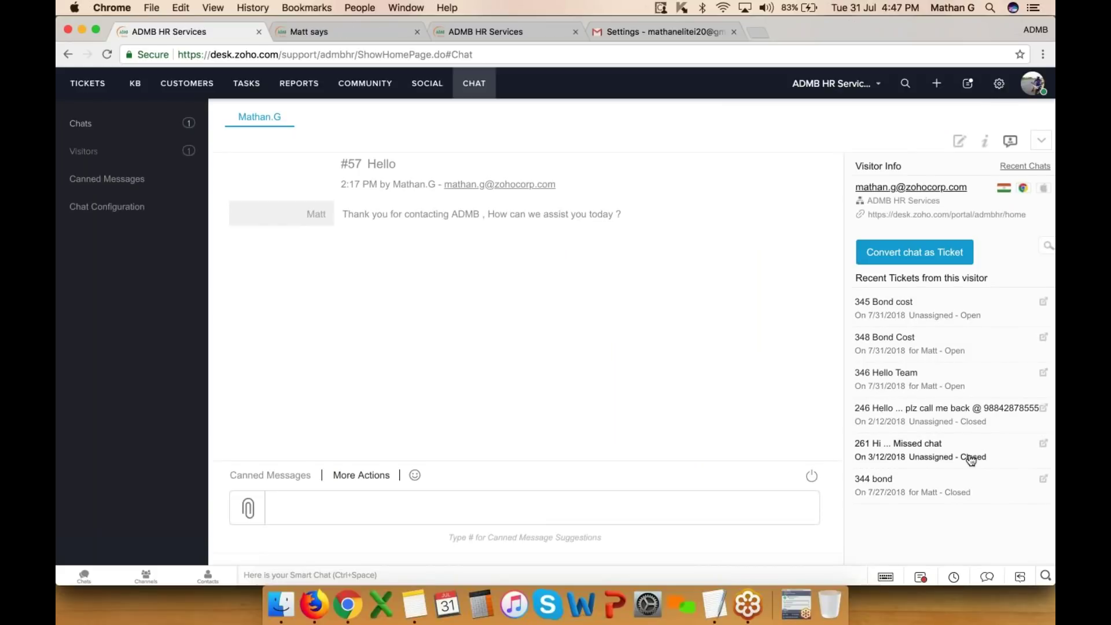
drag(961, 461, 999, 462)
click(999, 463)
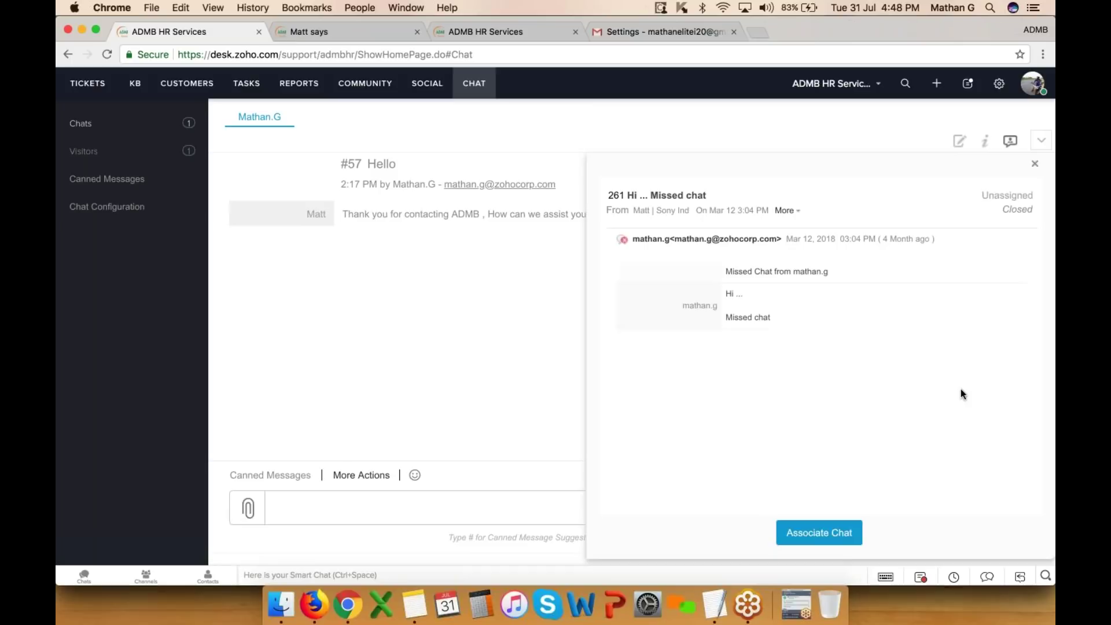
click(1034, 164)
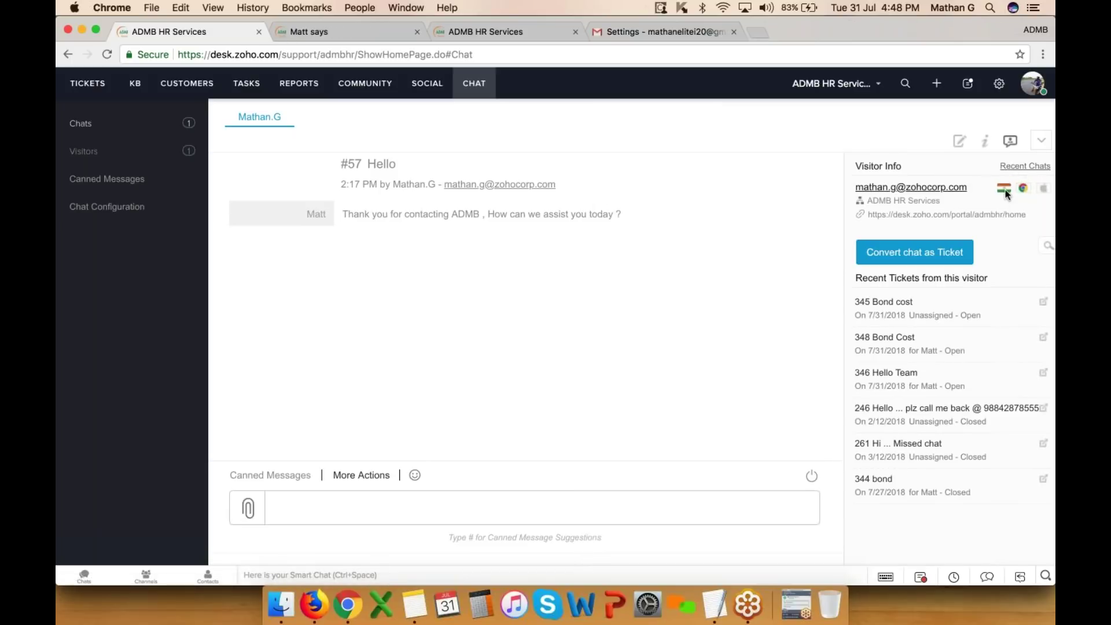
mouse_move(1006, 195)
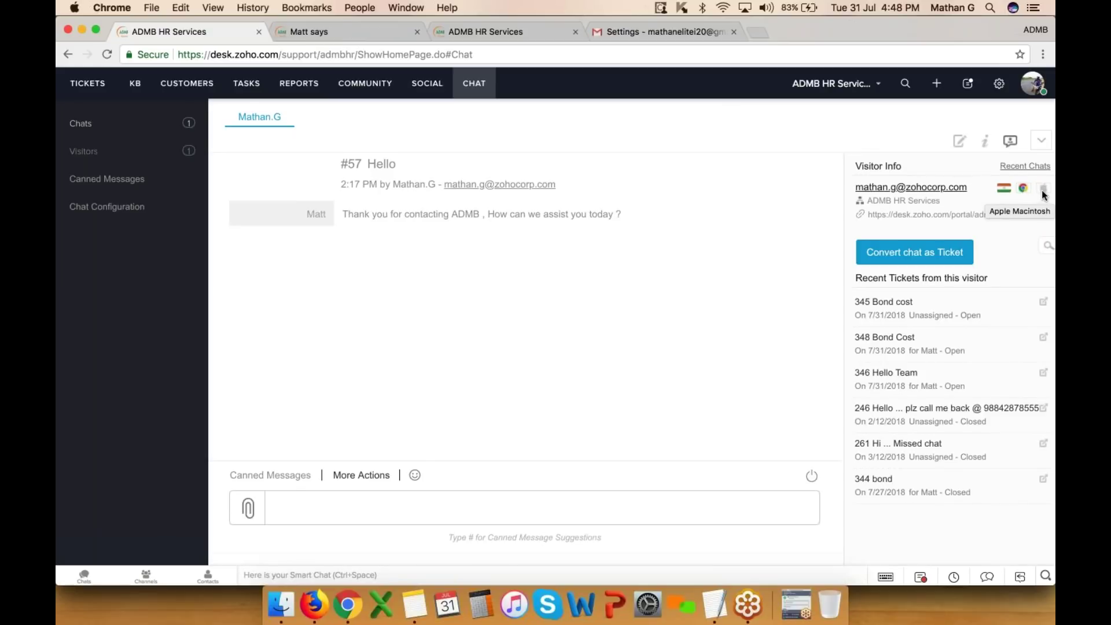
- Send the visitor a 'Hello ...' greeting followed by the one-more-minute canned reply
click(293, 521)
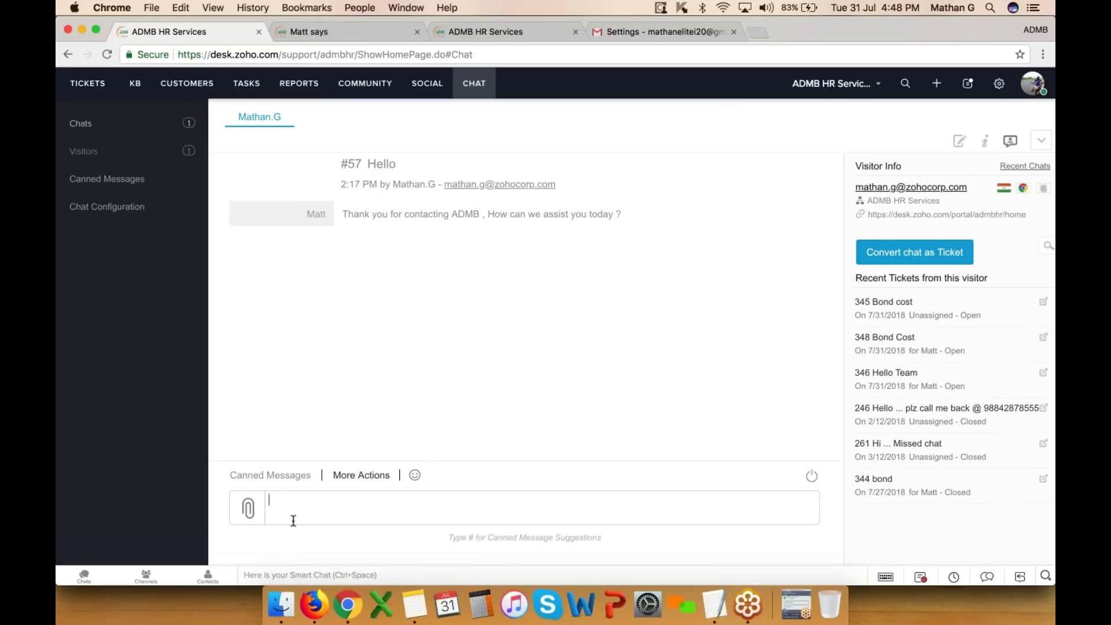
text(Hello ...)
key(Return)
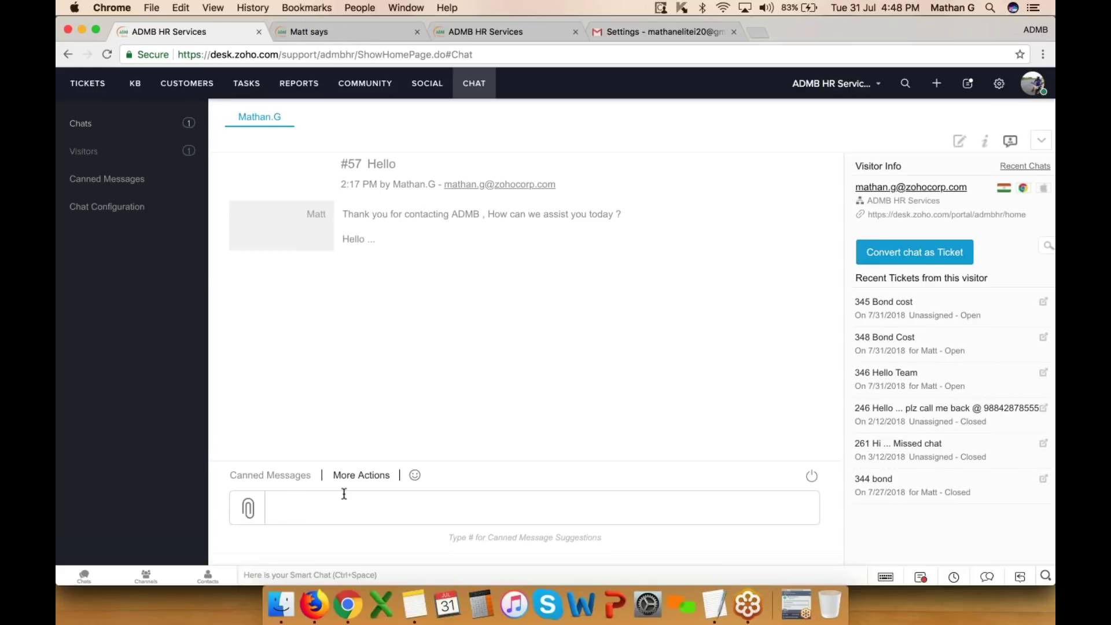
click(270, 475)
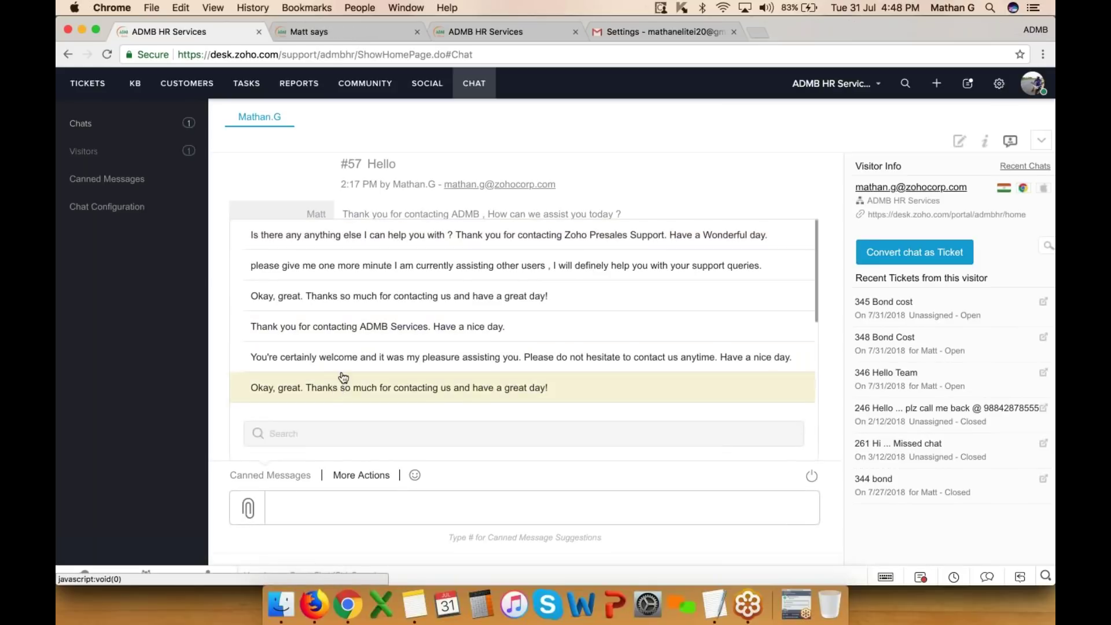
click(347, 271)
key(Return)
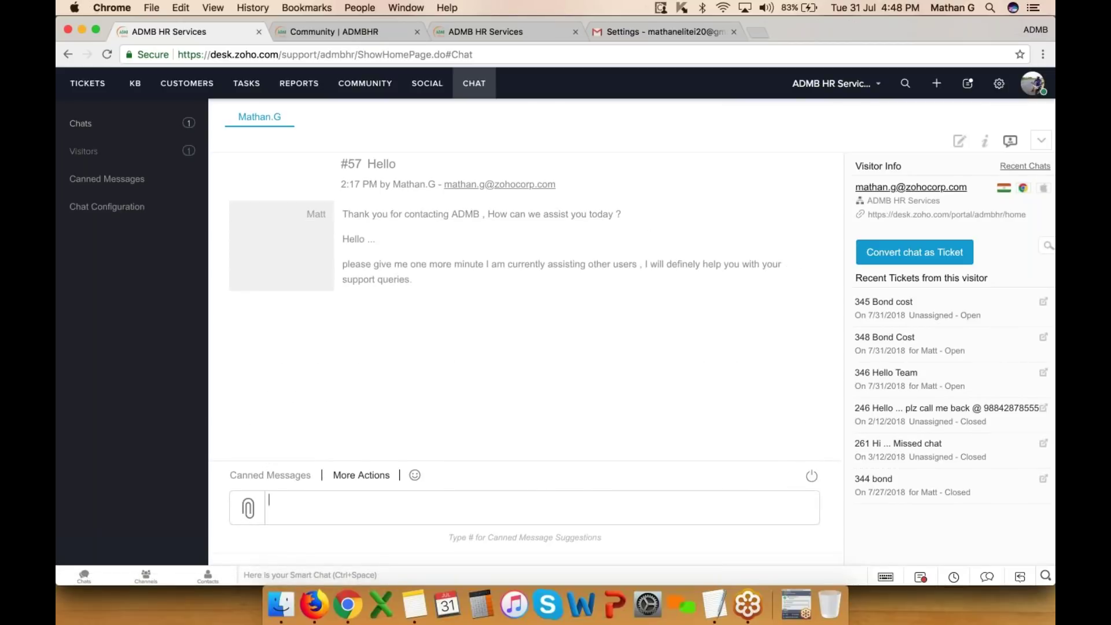
- Share the 14-logo-admb-fr.png image and view the chat from the visitor's community page
click(361, 475)
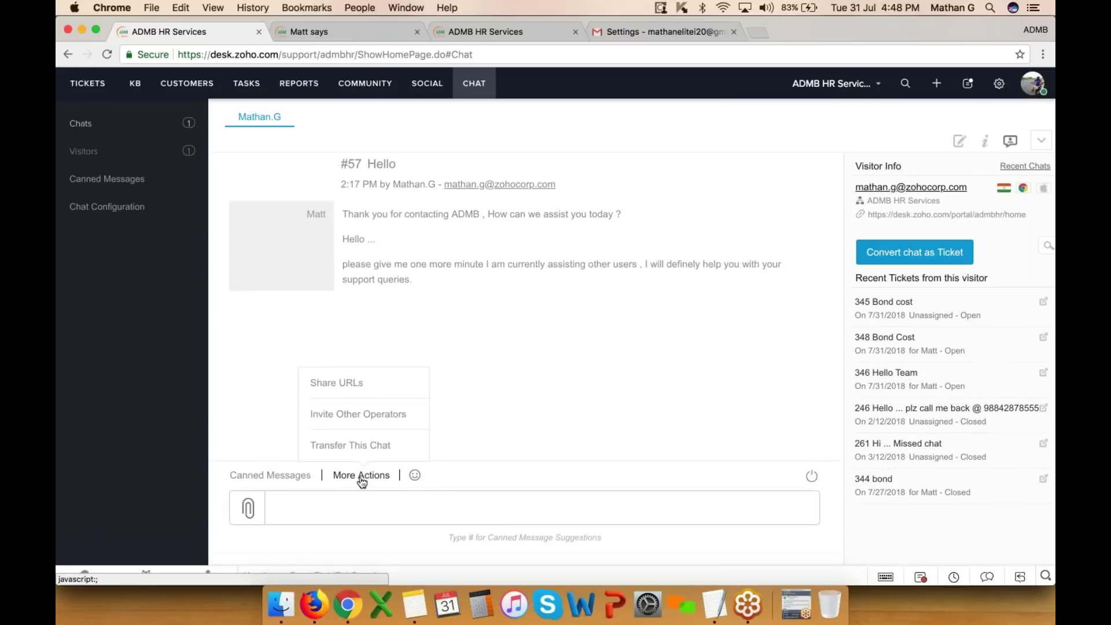
click(375, 446)
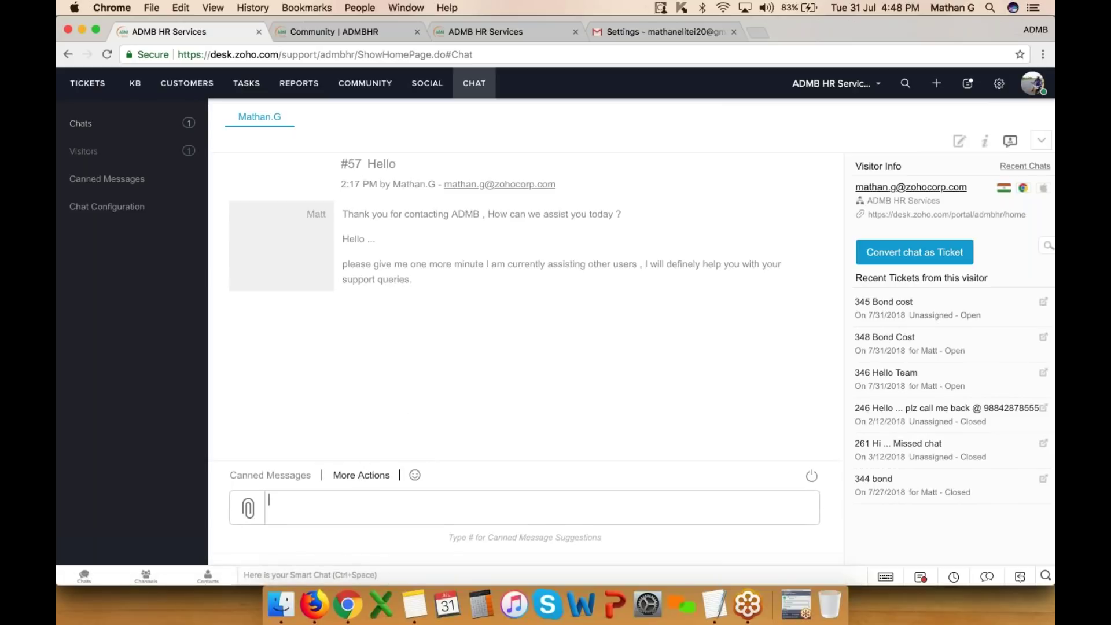
click(249, 509)
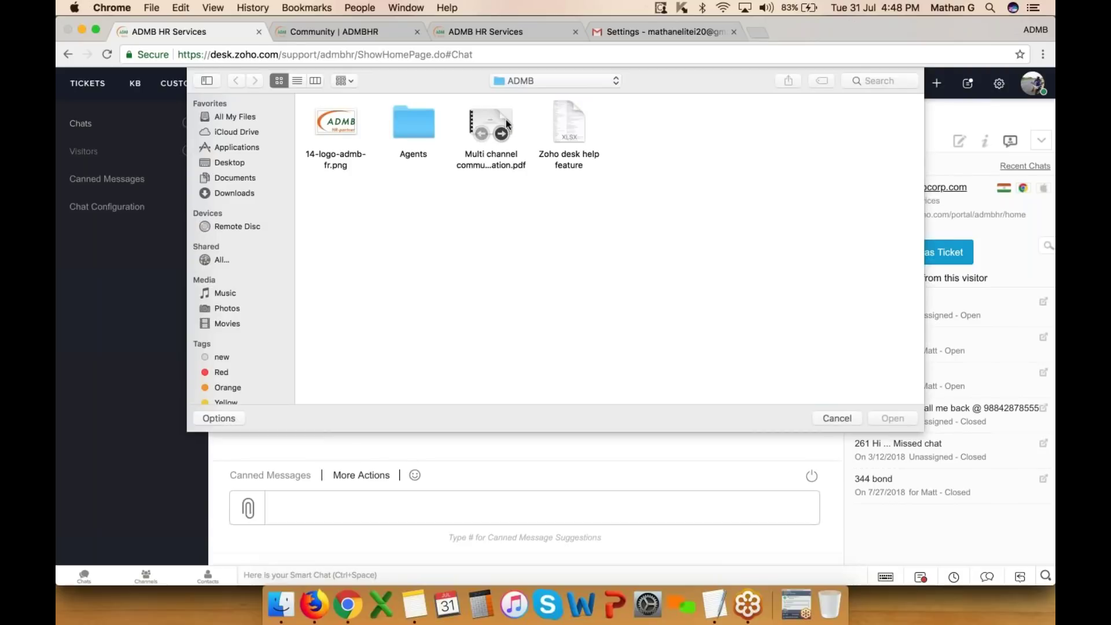
double_click(338, 117)
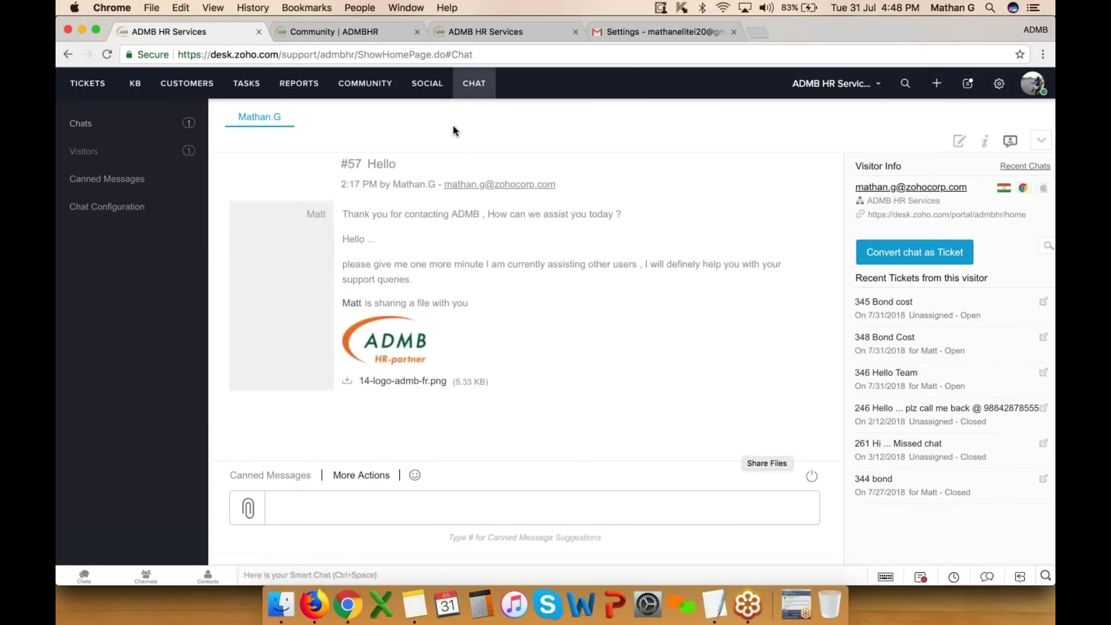
click(363, 34)
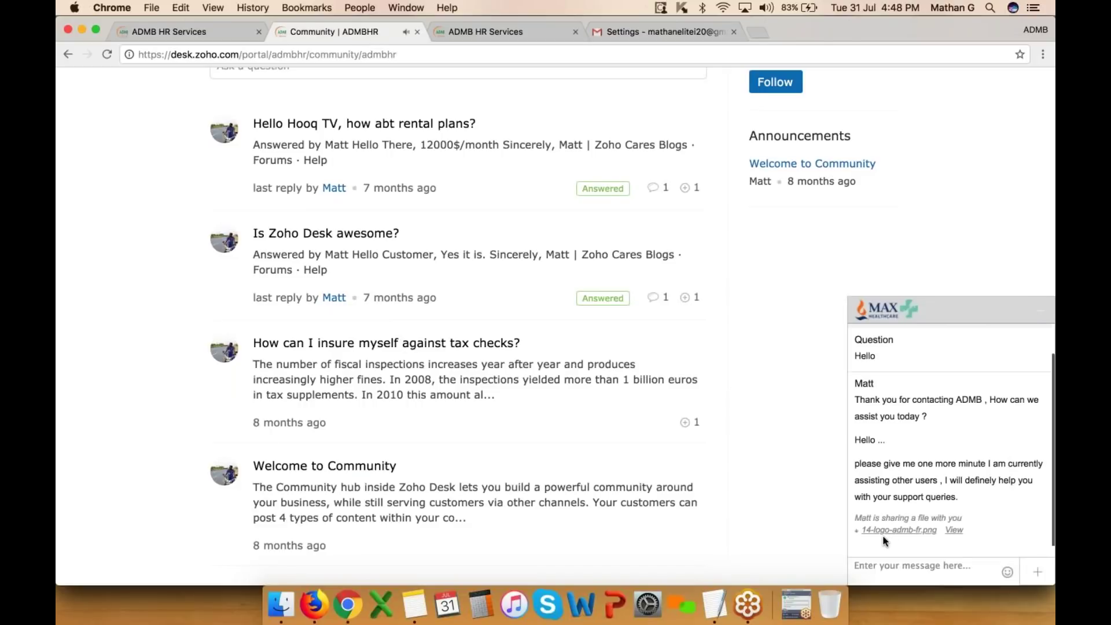
- End the chat session immediately from the agent's chat console
scroll(926, 434, down, 3)
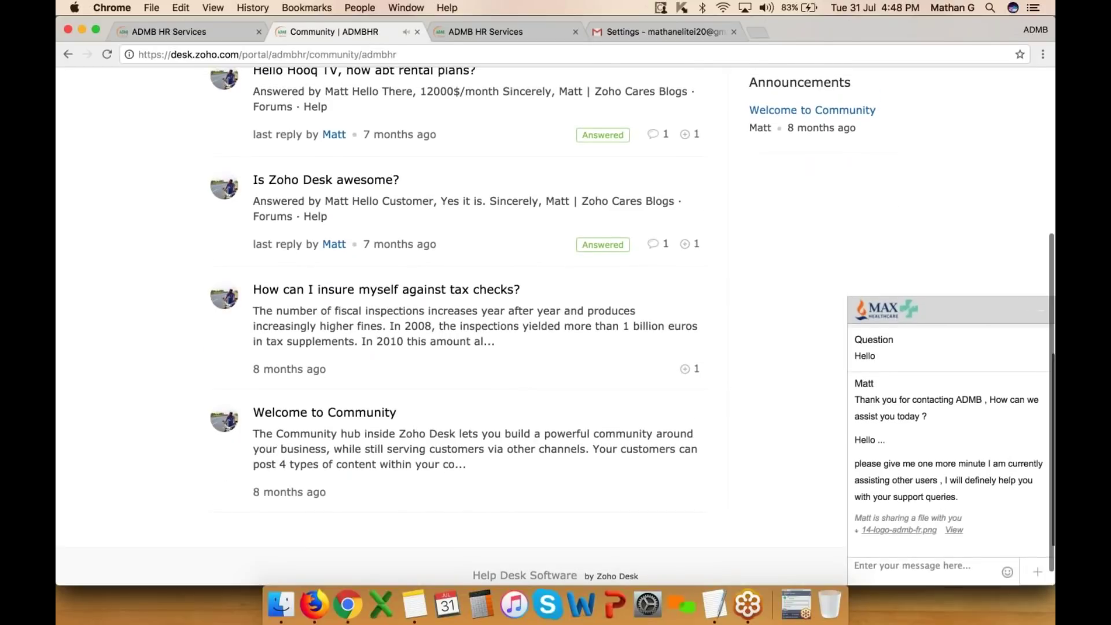
click(209, 34)
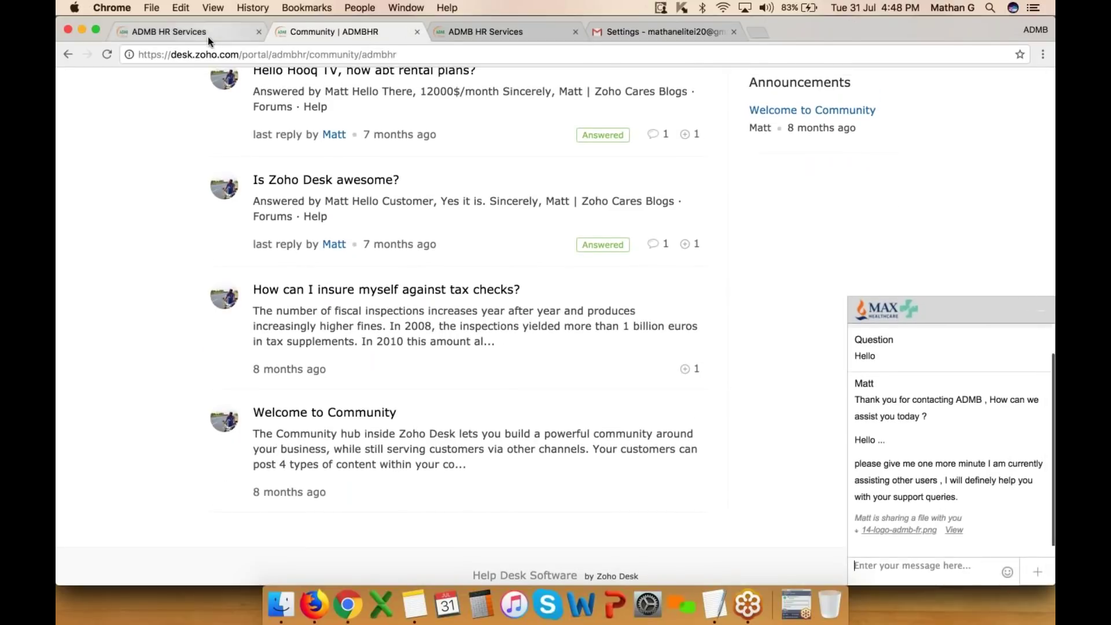
click(812, 476)
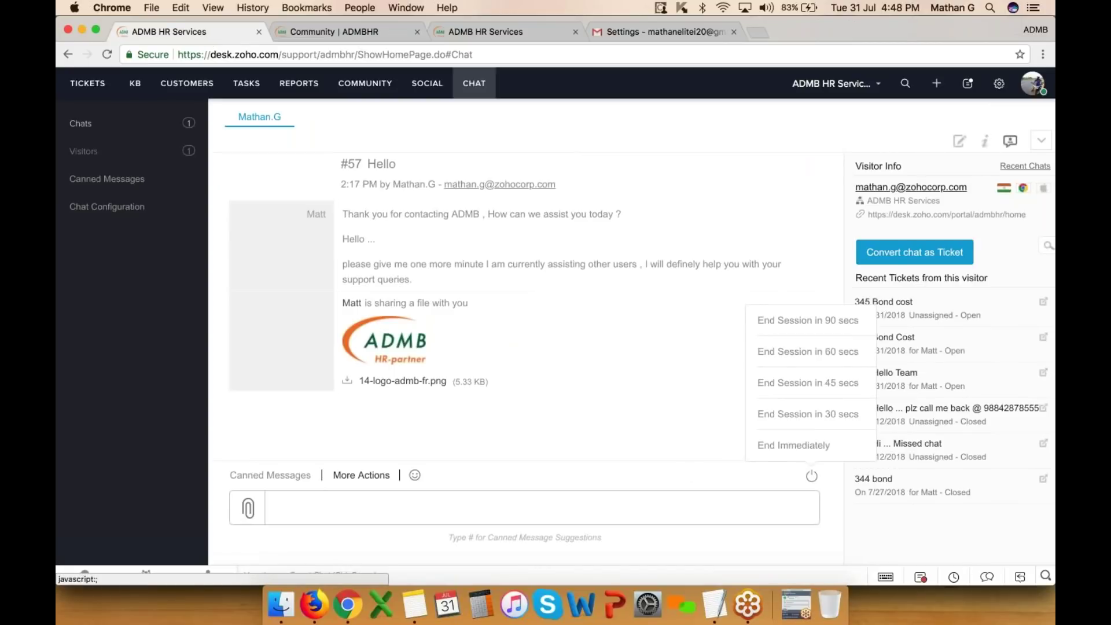
click(795, 444)
- Check the visitor's view of the ended session and submit feedback for the chat
click(354, 34)
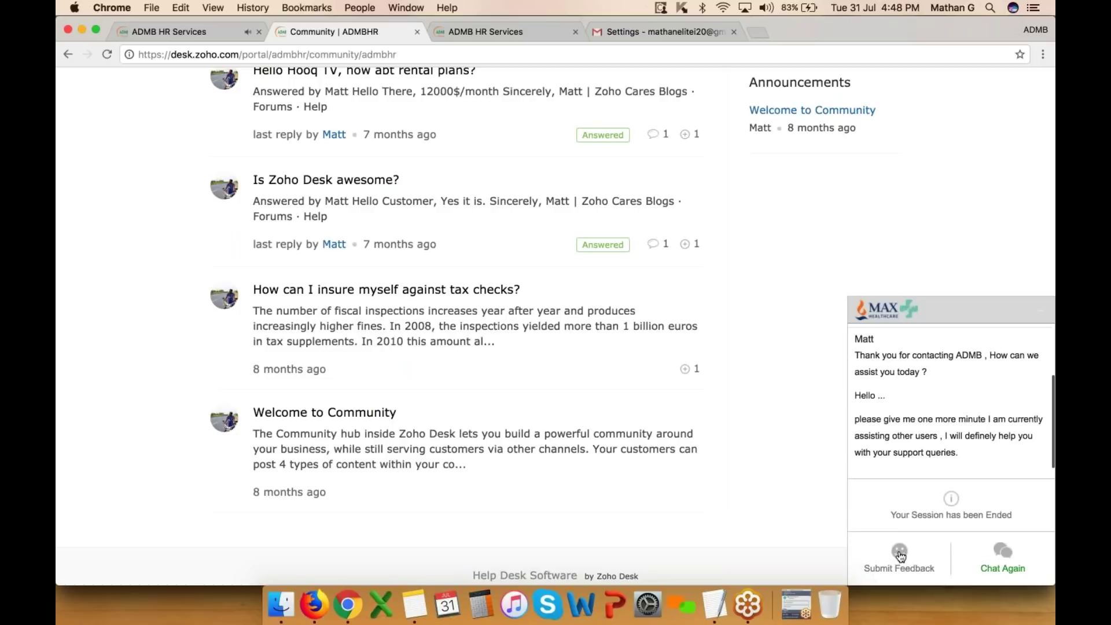
click(900, 556)
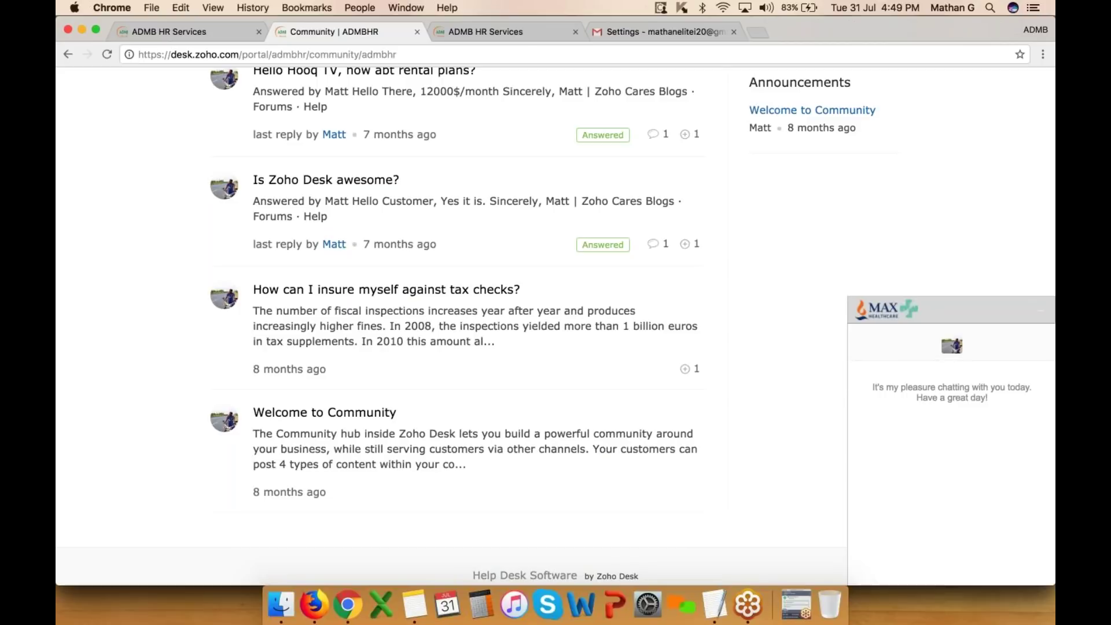
click(515, 34)
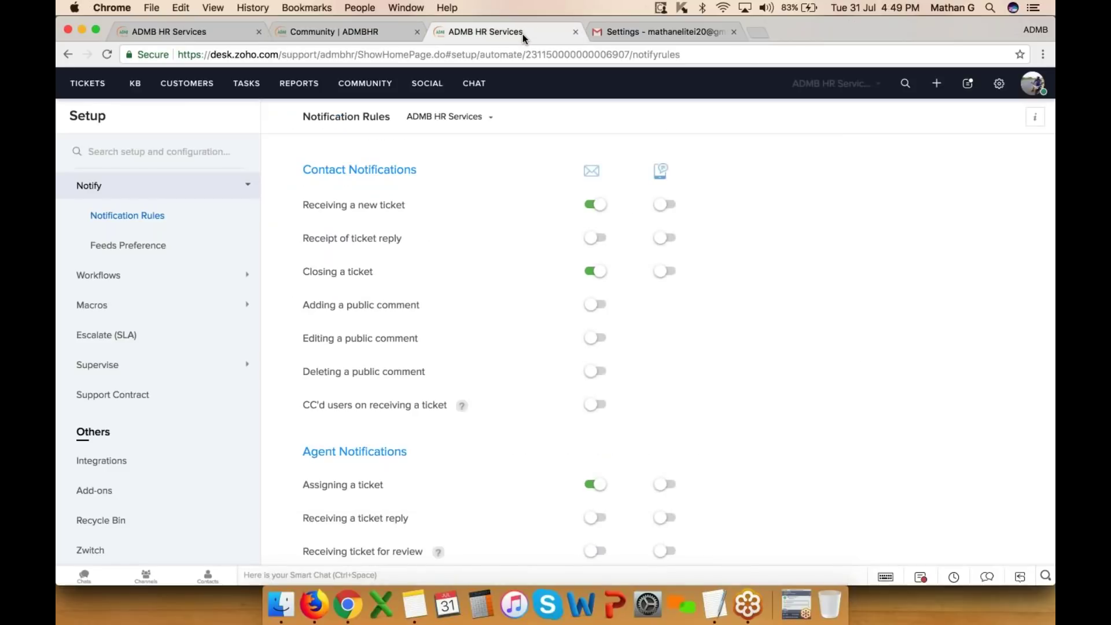
- Copy the float snippet embed code from the Chat channel settings
click(998, 87)
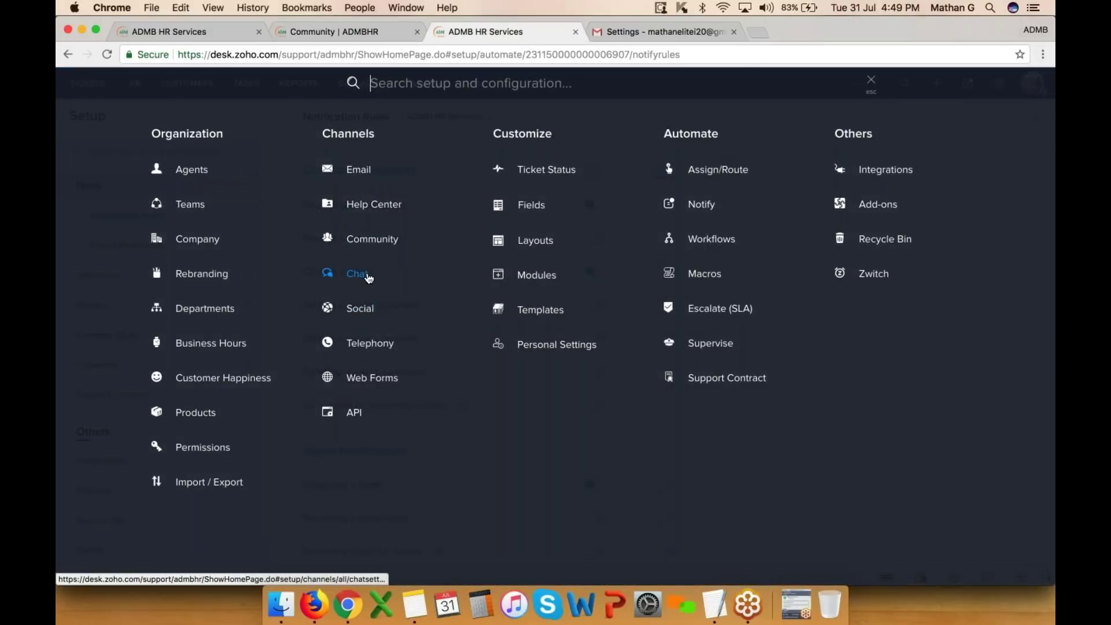
click(368, 277)
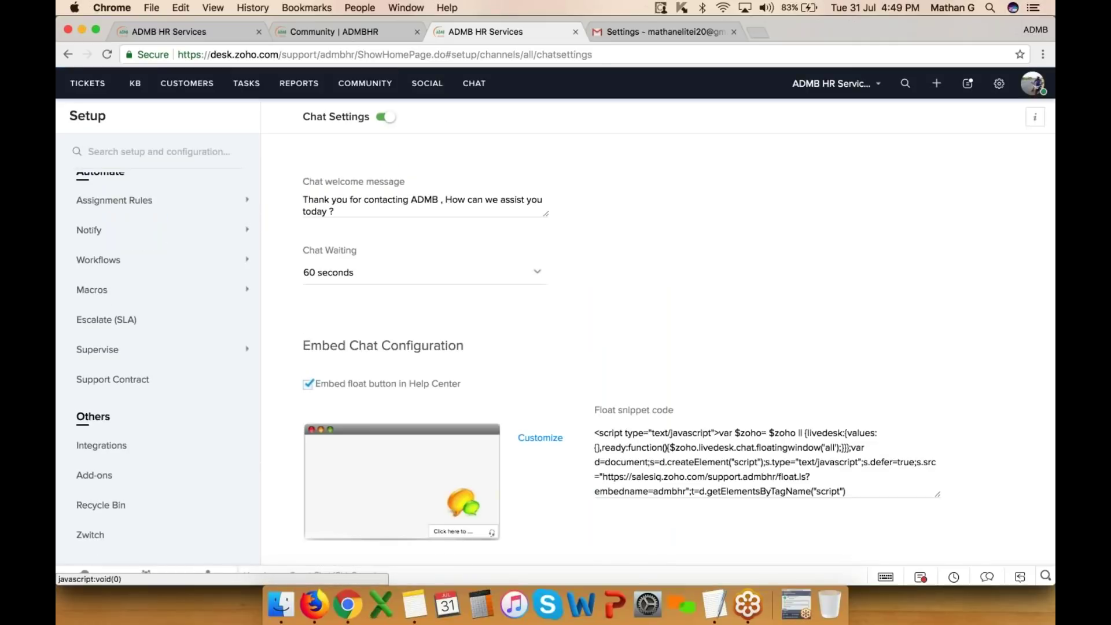
scroll(636, 440, down, 1)
click(639, 437)
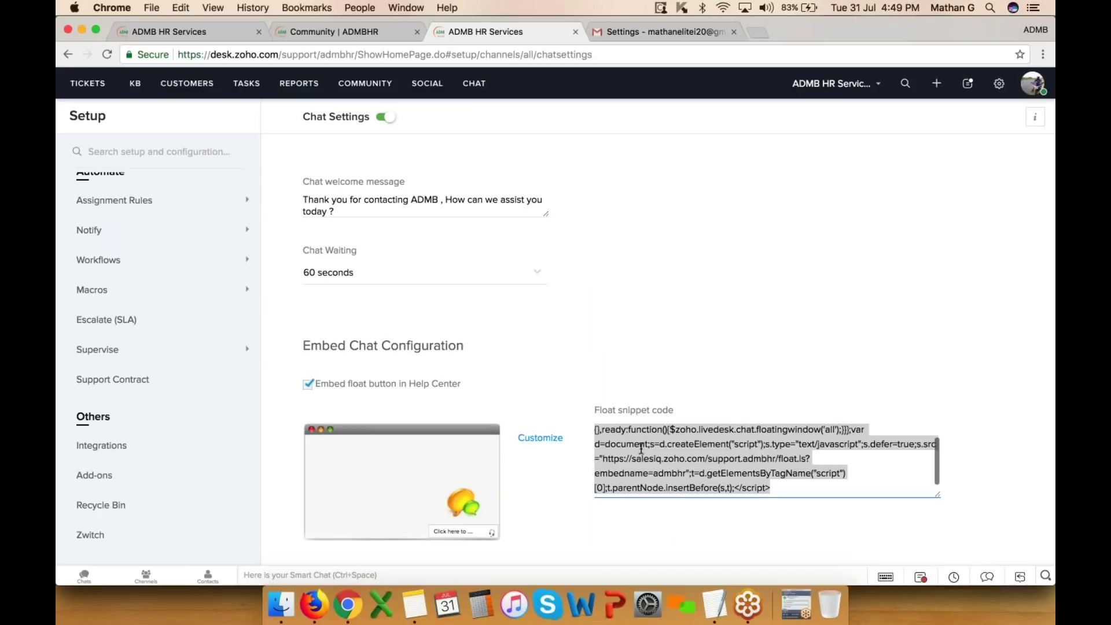
right_click(641, 435)
click(688, 468)
- Open the Social channel settings, then glance at the Sony Mobile phones Facebook page in the Company Account profile
click(999, 83)
click(373, 313)
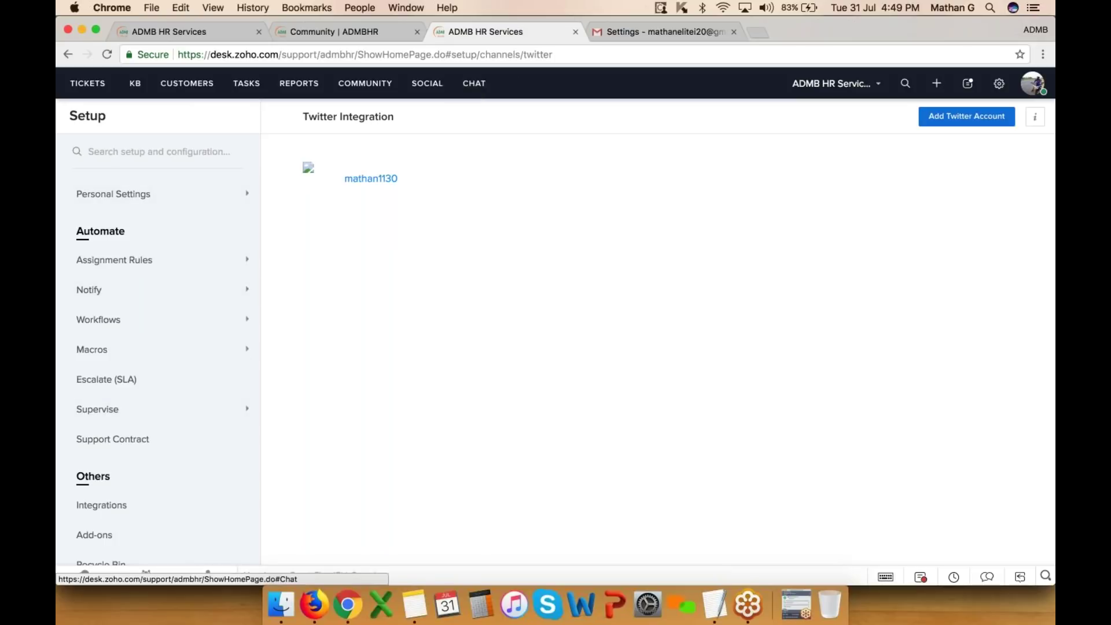
click(1035, 30)
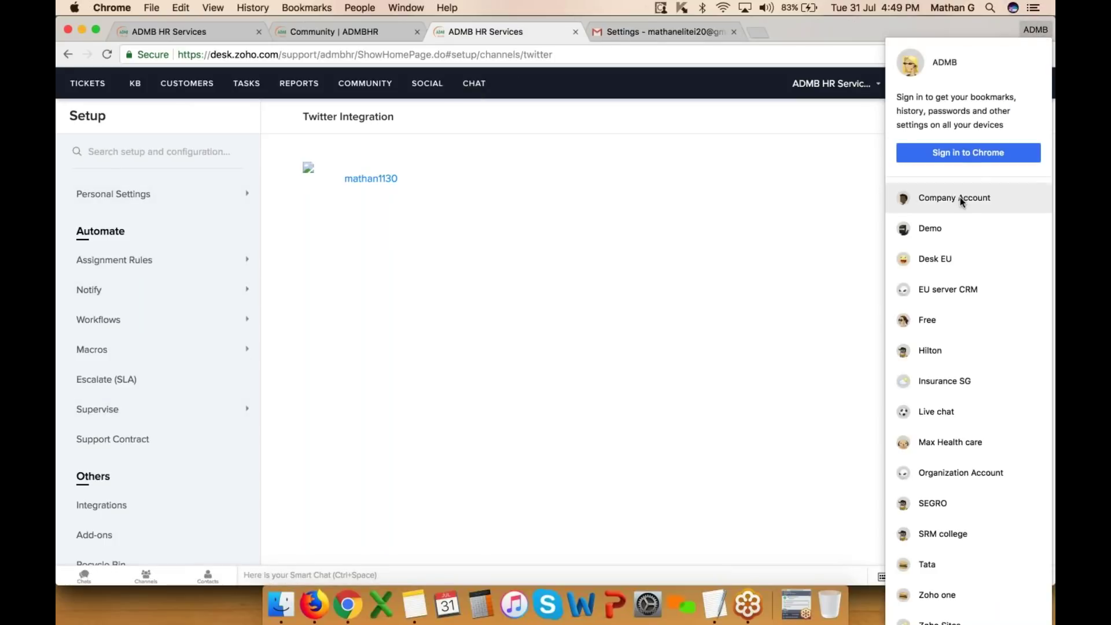
click(965, 193)
click(902, 29)
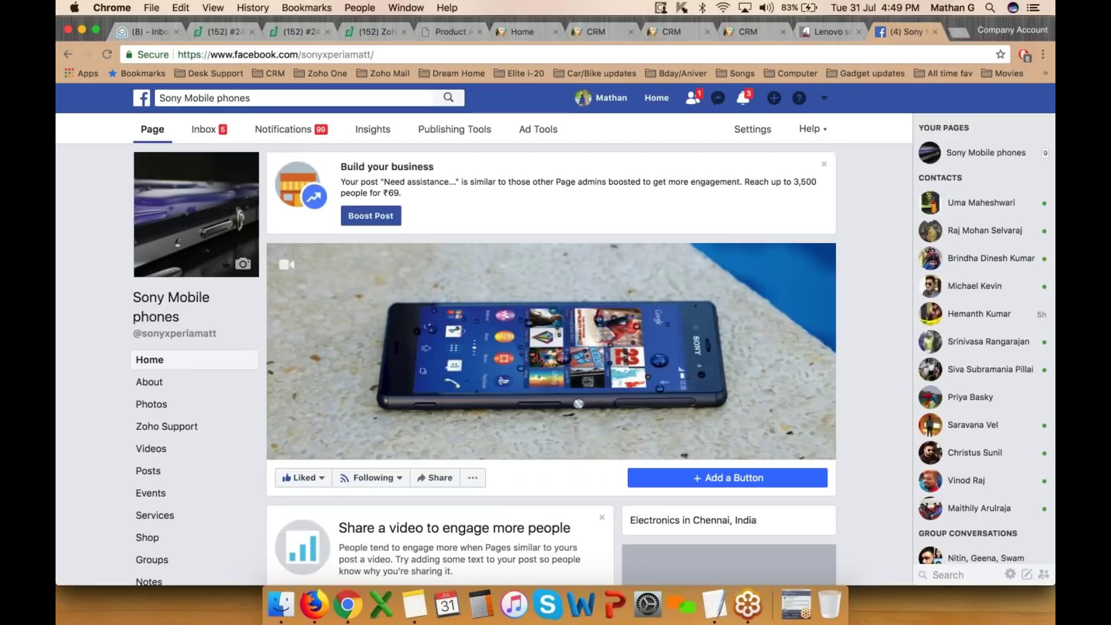
scroll(521, 376, down, 5)
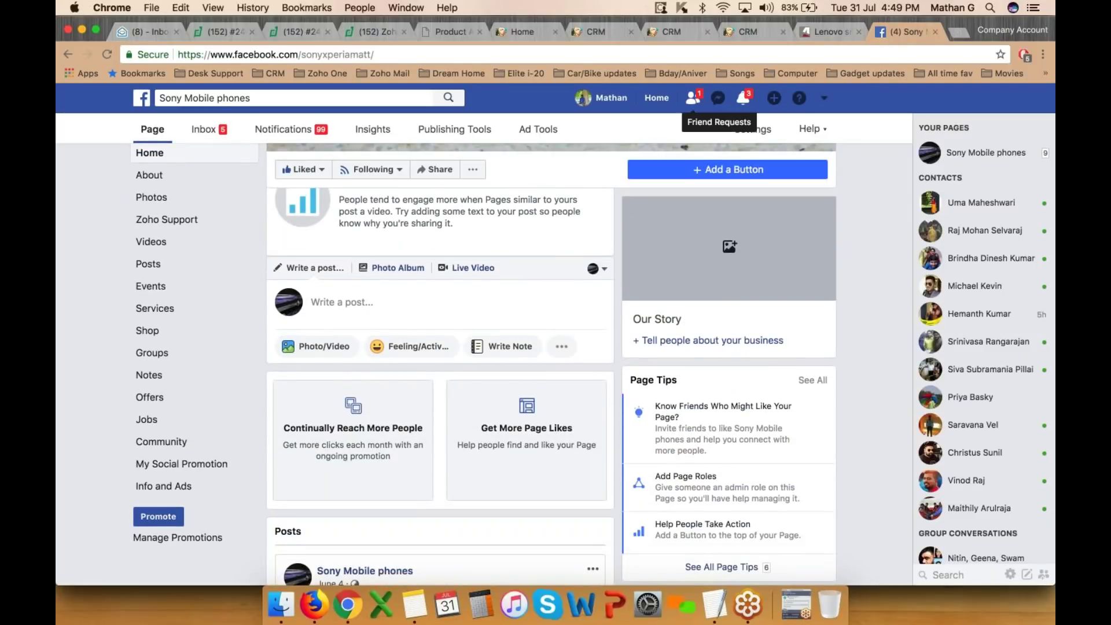
click(1033, 29)
click(949, 120)
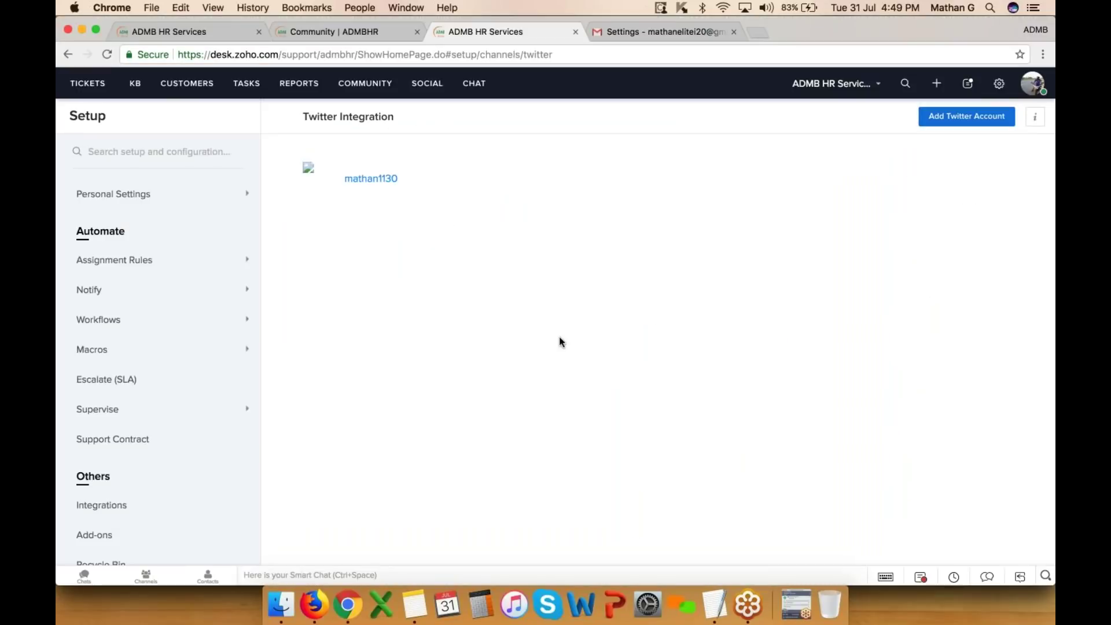
- Open the Facebook integration and edit the connected Facebook account's settings
scroll(157, 258, down, 10)
scroll(158, 347, up, 2)
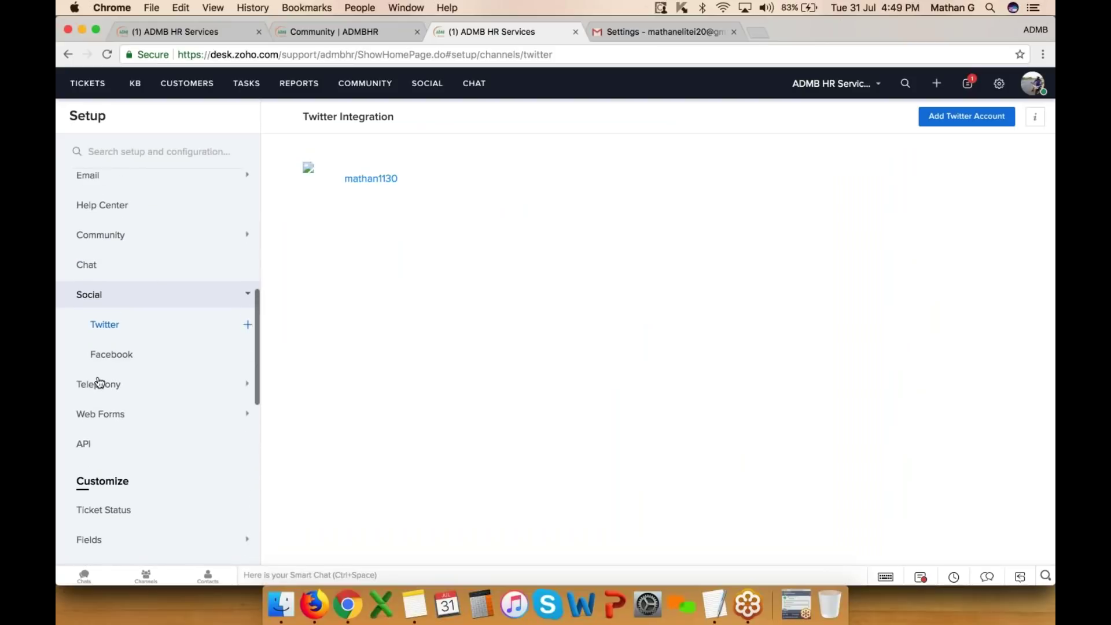
click(109, 362)
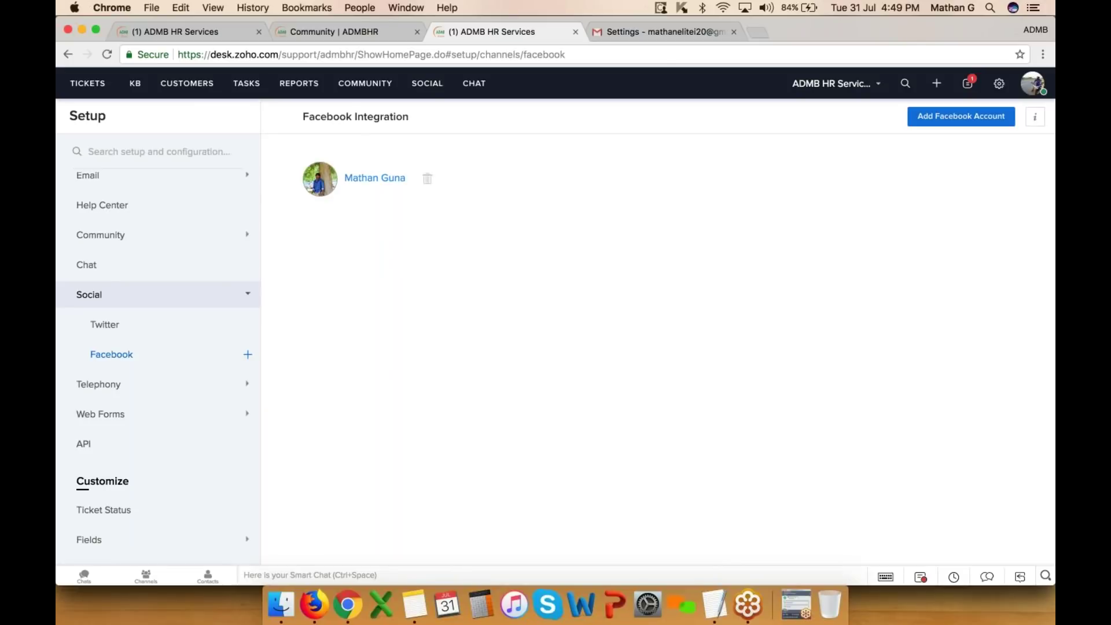
click(427, 178)
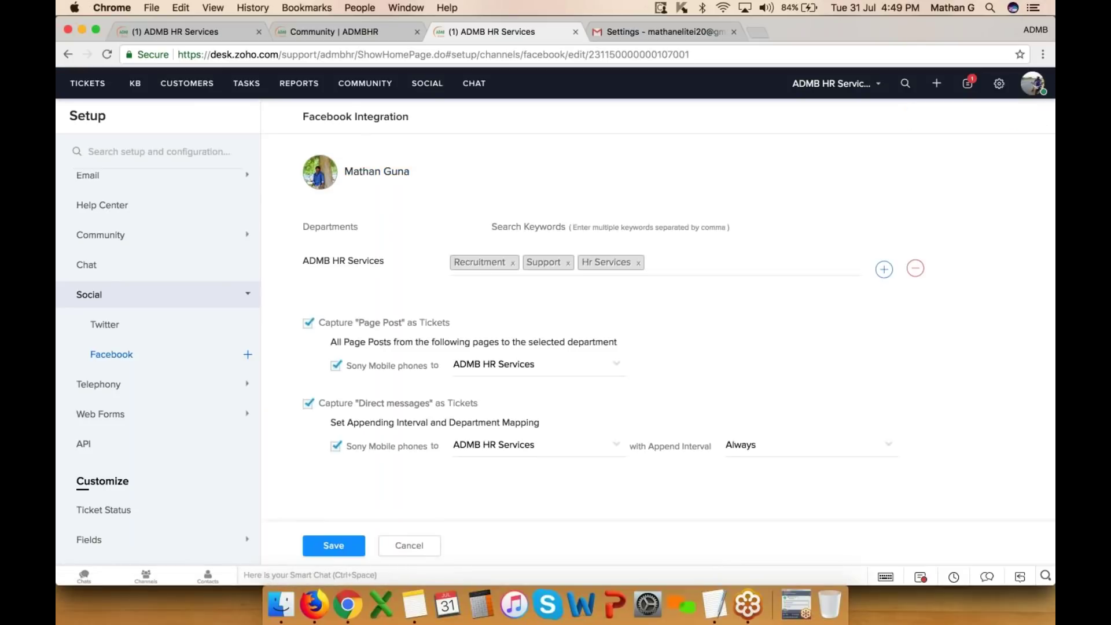
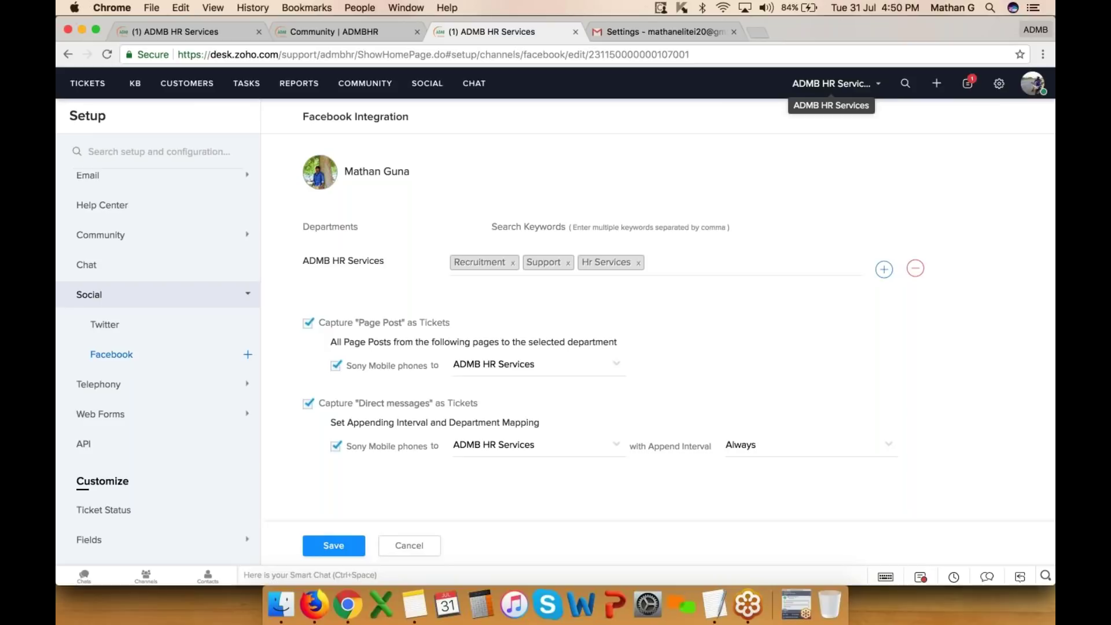
- Switch Chrome from the ADMB profile to the Company Account profile's Facebook window
click(1035, 30)
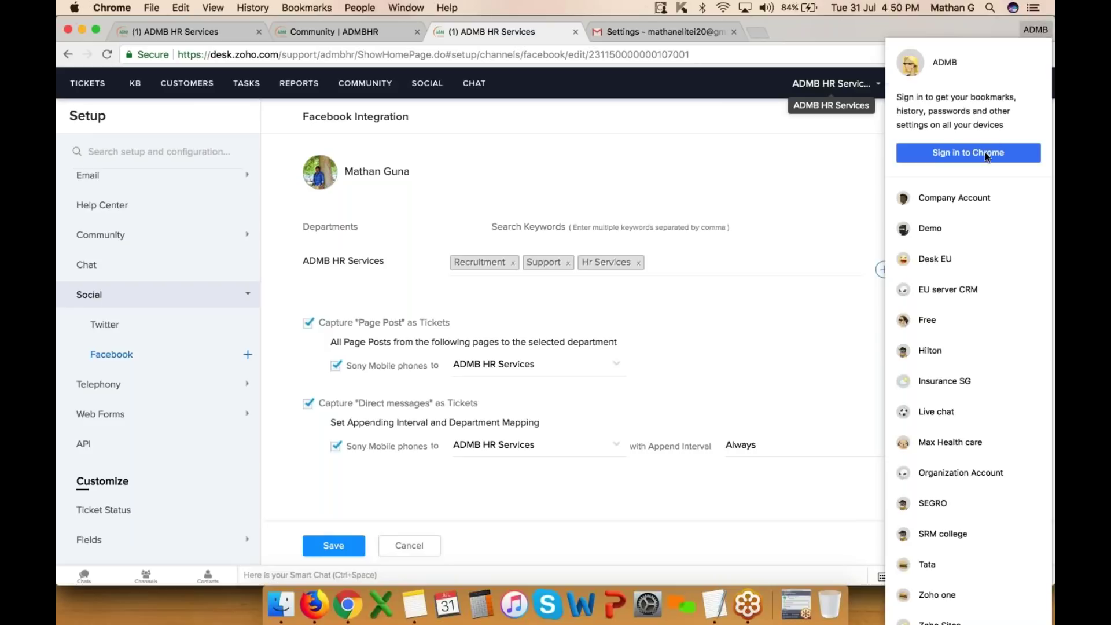
click(940, 199)
scroll(440, 376, down, 6)
scroll(440, 365, up, 10)
- Publish the post 'Need info regarding the Hr Services' on the Sony Mobile phones page
scroll(440, 364, down, 6)
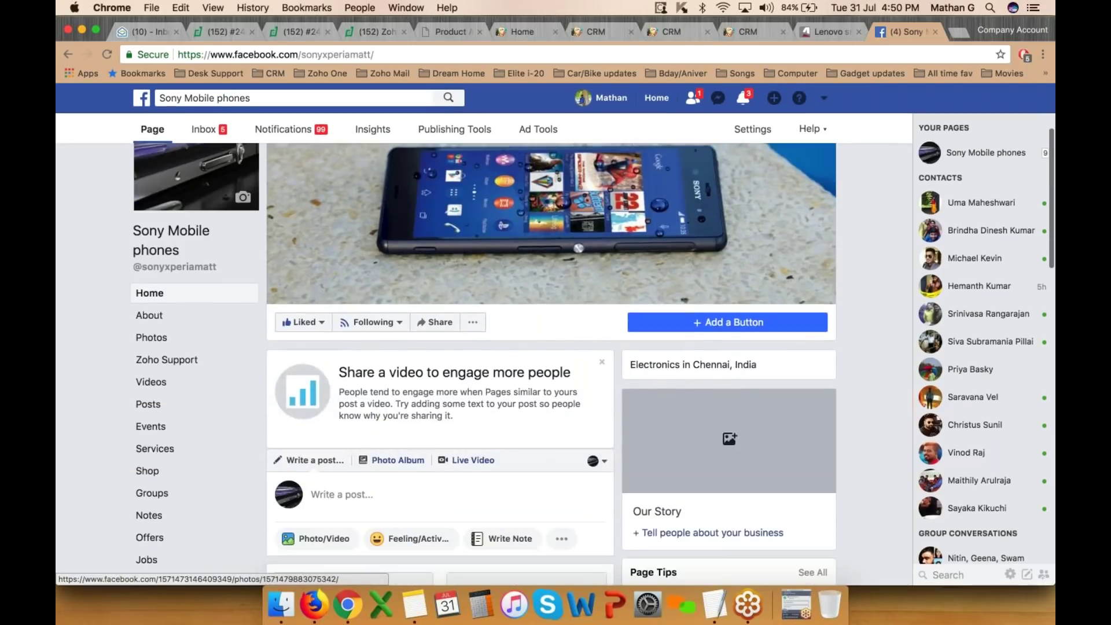
click(397, 323)
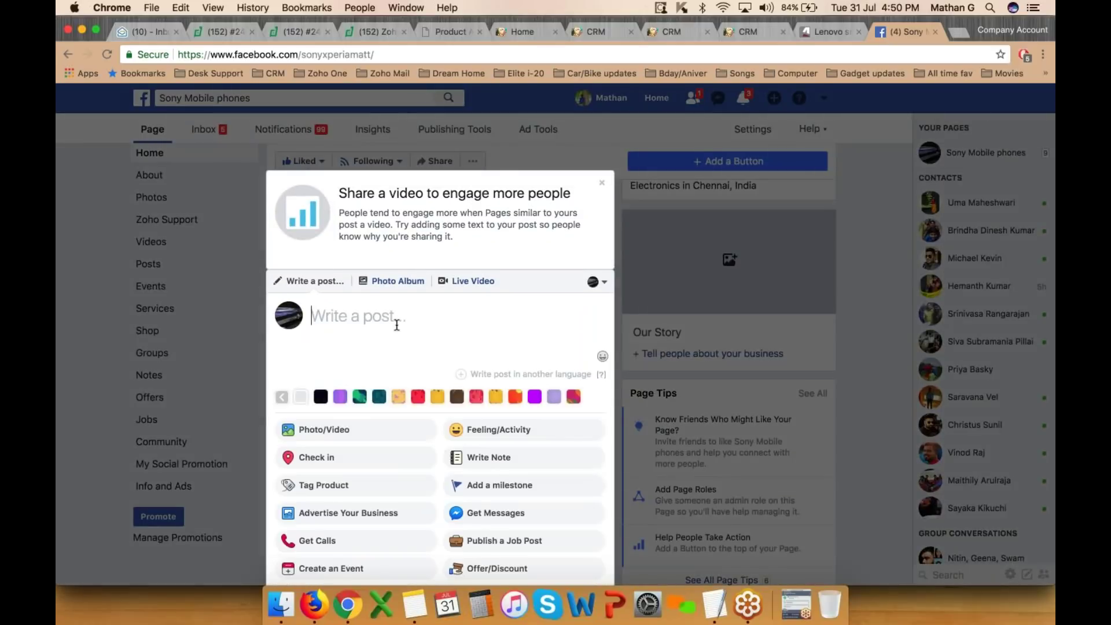
text(Need imf)
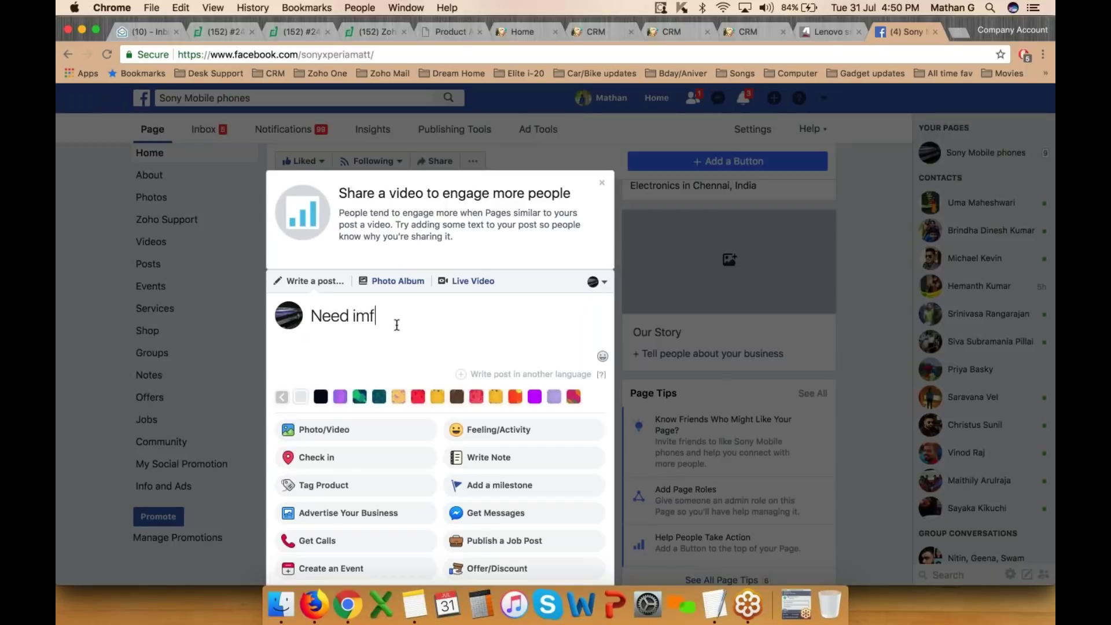
key(BackSpace)
key(BackSpace)
text(nfo regard)
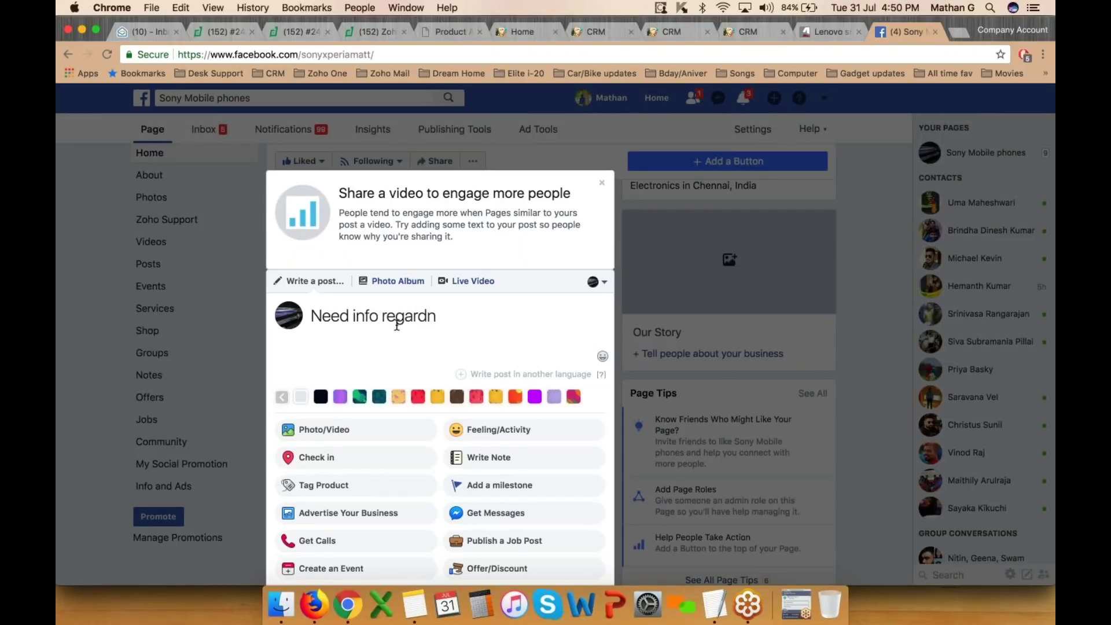
text(ing the Recruire,emt)
key(BackSpace)
key(BackSpace)
key(BackSpace)
text(ment)
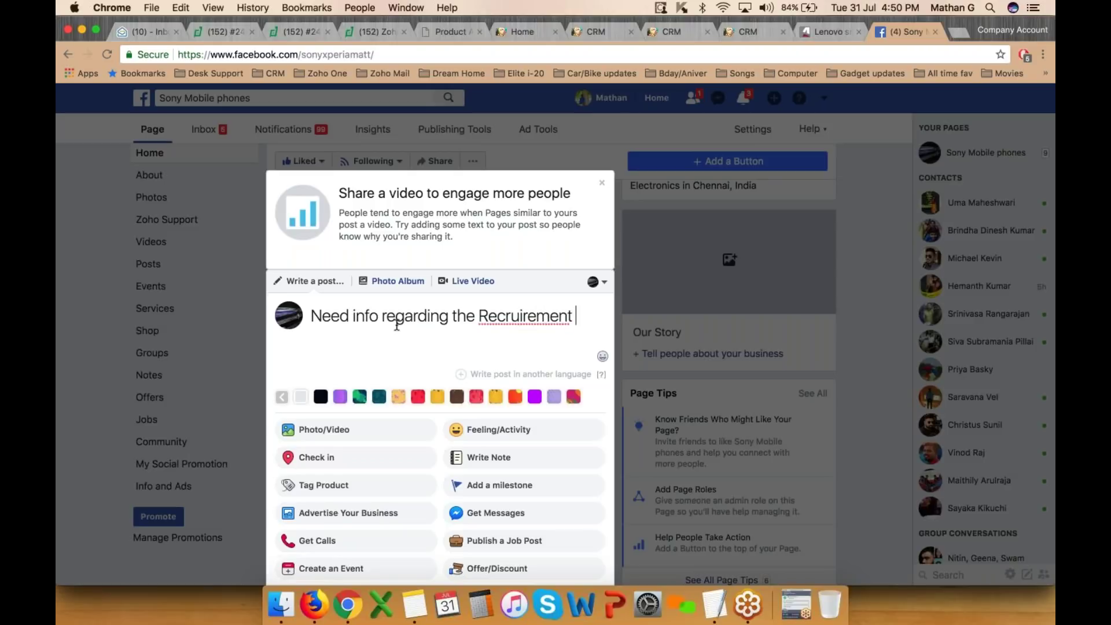
key(BackSpace)
key(BackSpace)
key(BackSpace)
key(BackSpace)
key(BackSpace)
key(BackSpace)
key(BackSpace)
key(BackSpace)
key(BackSpace)
key(BackSpace)
key(BackSpace)
key(BackSpace)
key(BackSpace)
key(BackSpace)
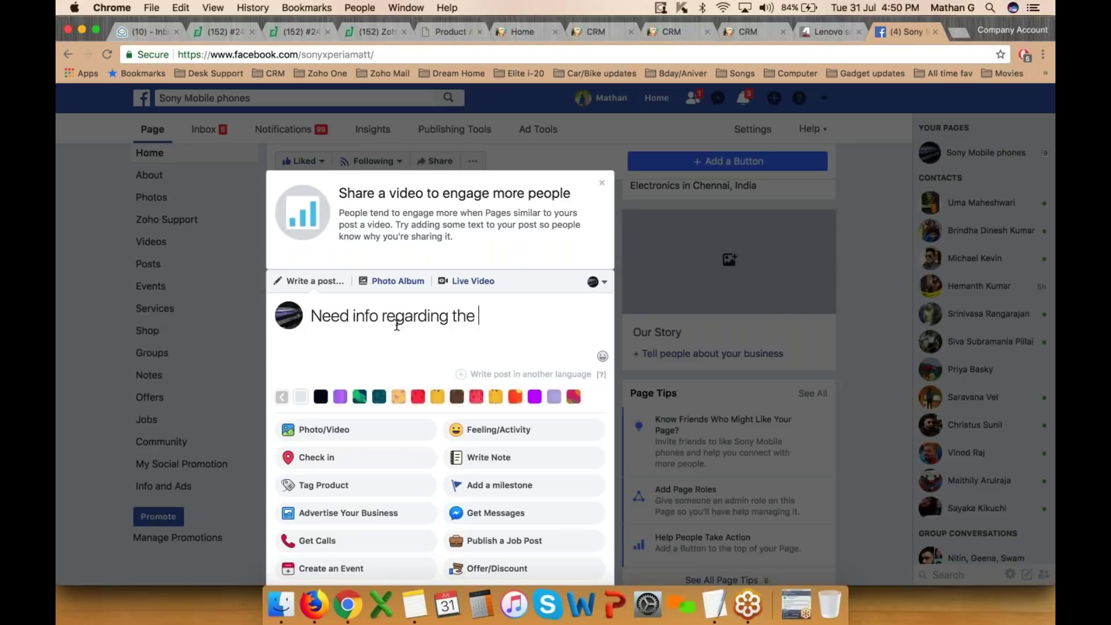
text(Suppo)
key(BackSpace)
key(BackSpace)
key(BackSpace)
key(BackSpace)
key(BackSpace)
text(Hr Services)
key(BackSpace)
key(BackSpace)
key(BackSpace)
key(BackSpace)
text(ices)
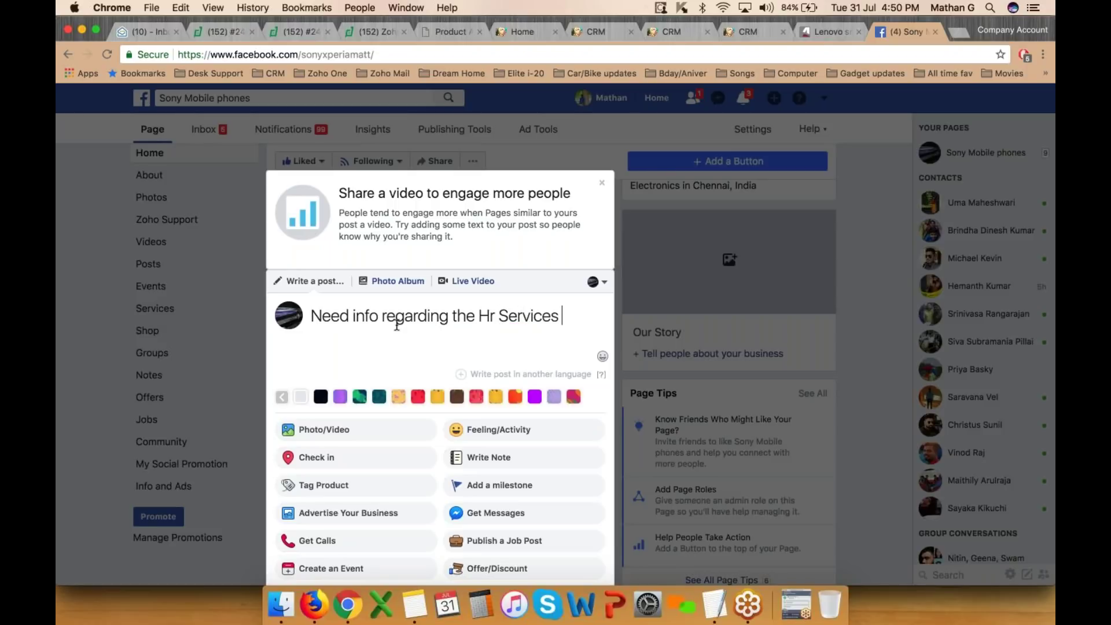
scroll(525, 355, down, 3)
click(565, 489)
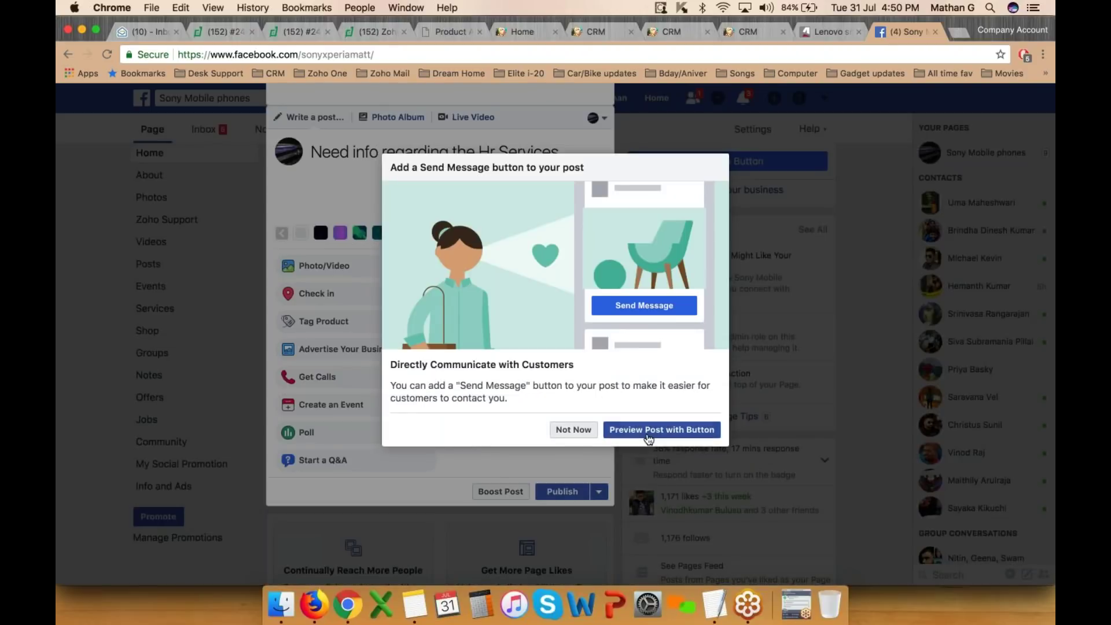
click(573, 429)
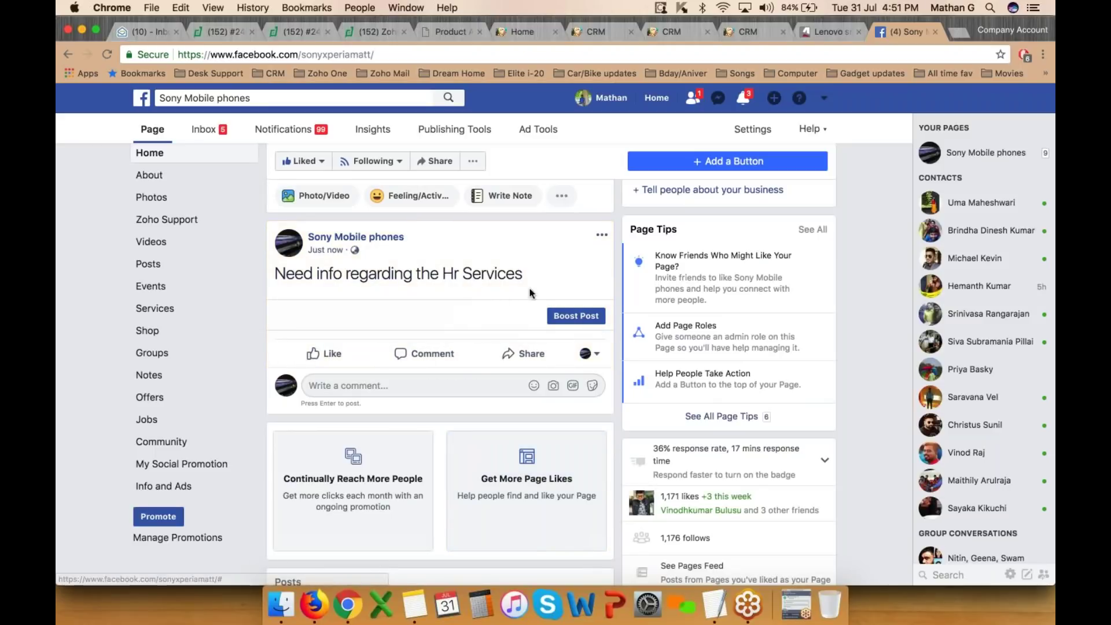
- Publish a second post, 'Looking for Support', then return to the ADMB Zoho Desk window
click(422, 205)
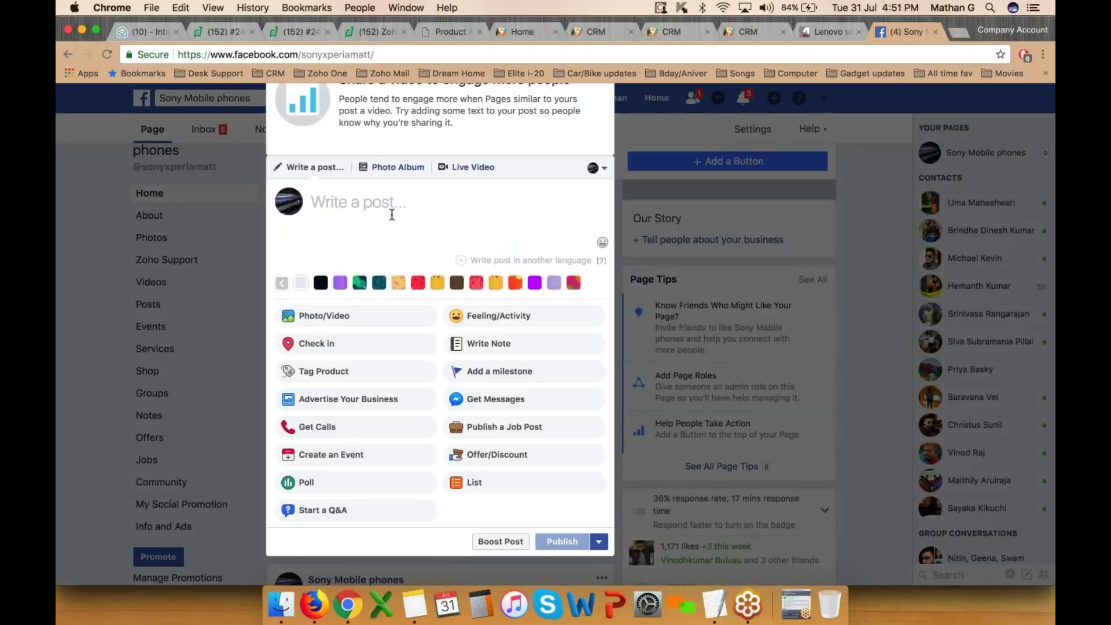
text(Hr)
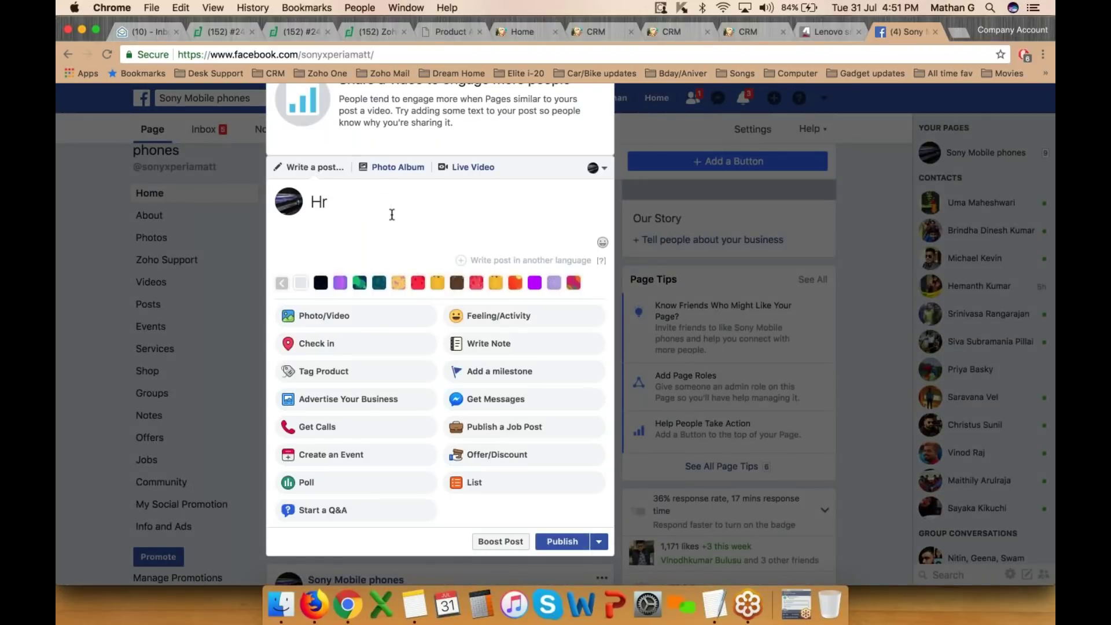
key(ctrl+Right)
click(1029, 36)
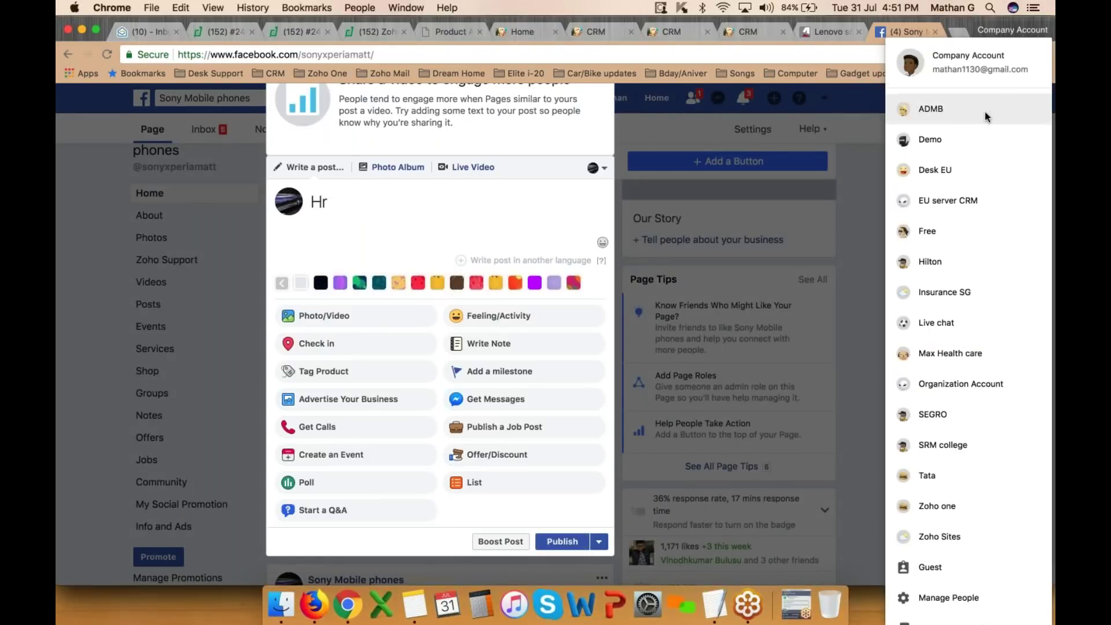
click(981, 113)
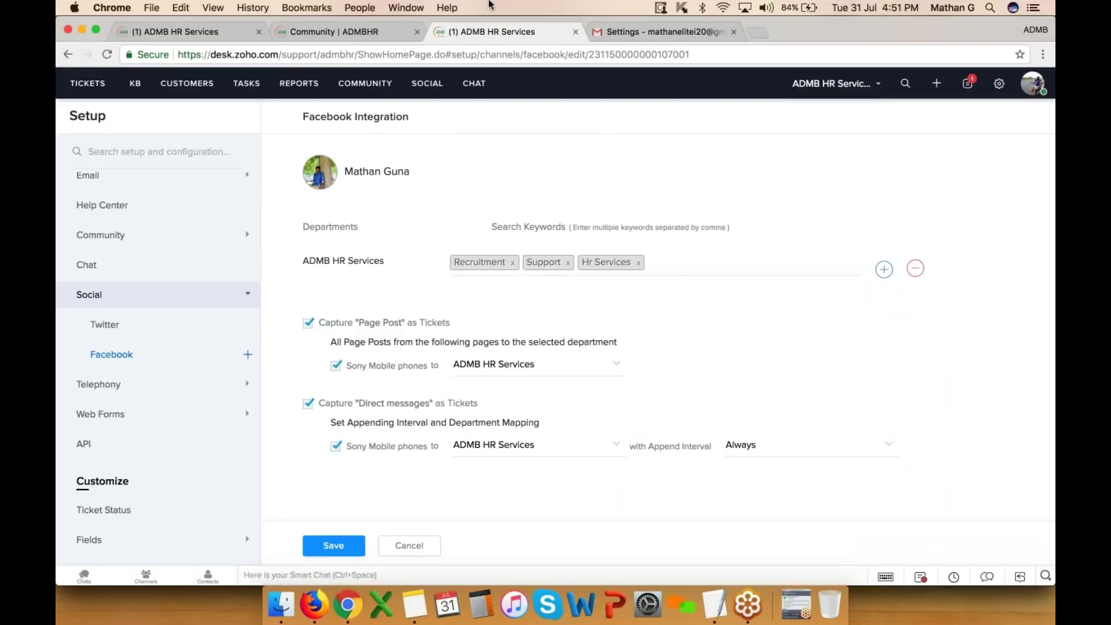
click(1035, 29)
click(942, 198)
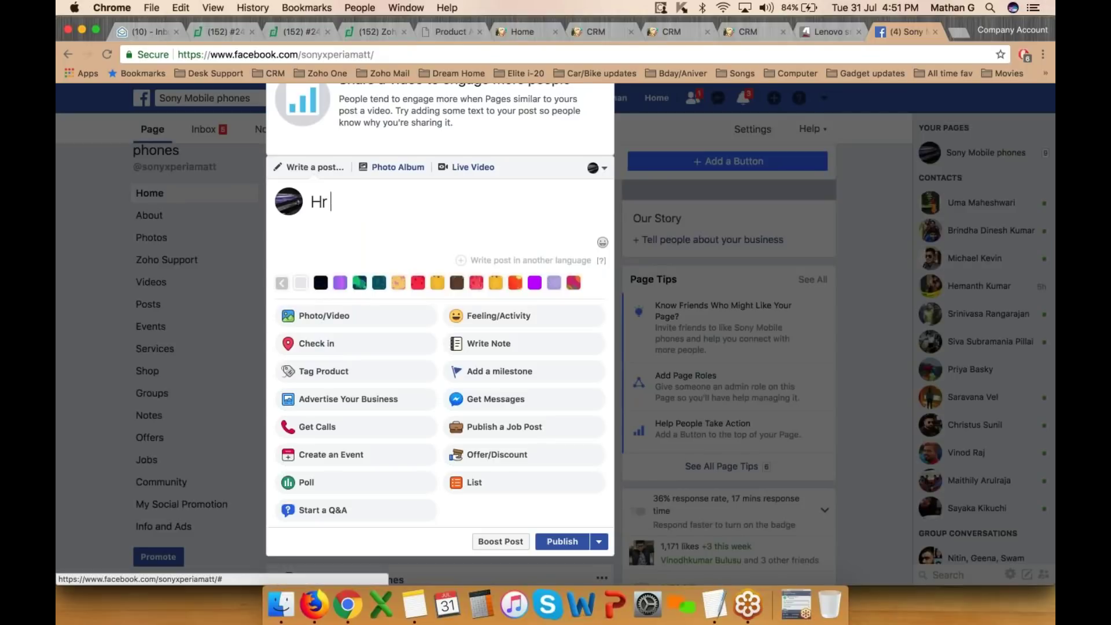
text(okin)
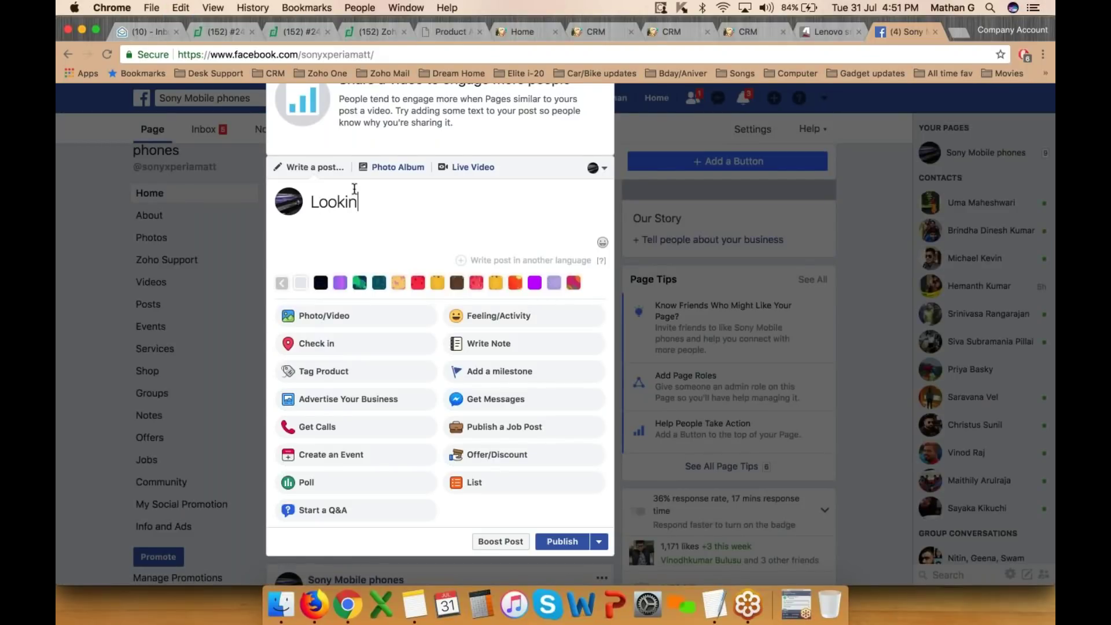
text(g for Support)
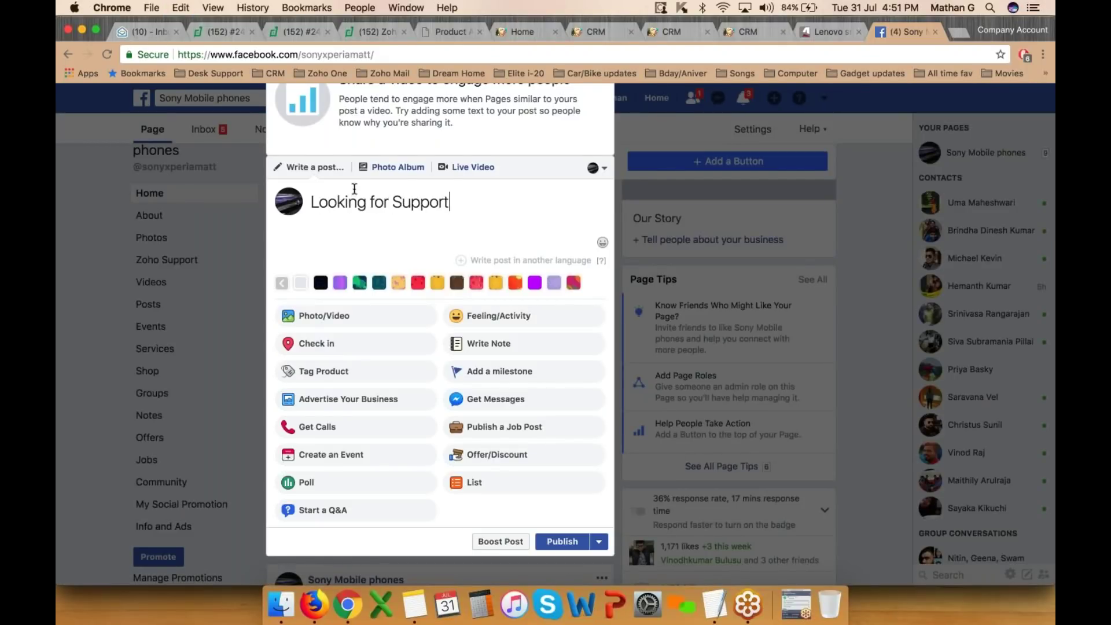
click(599, 541)
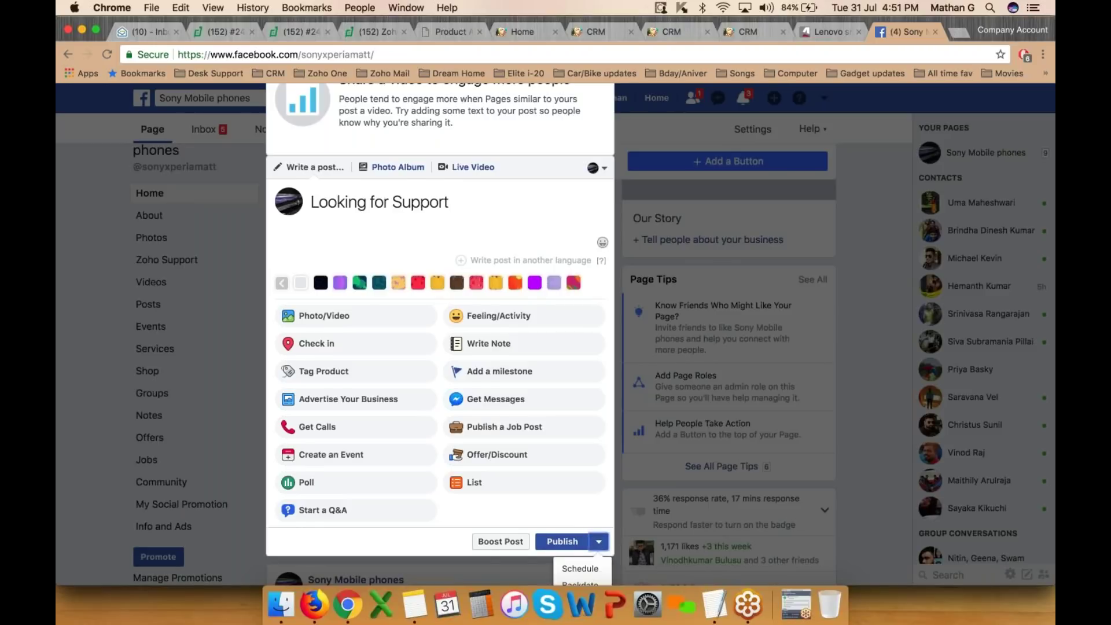
scroll(598, 542, down, 1)
click(559, 474)
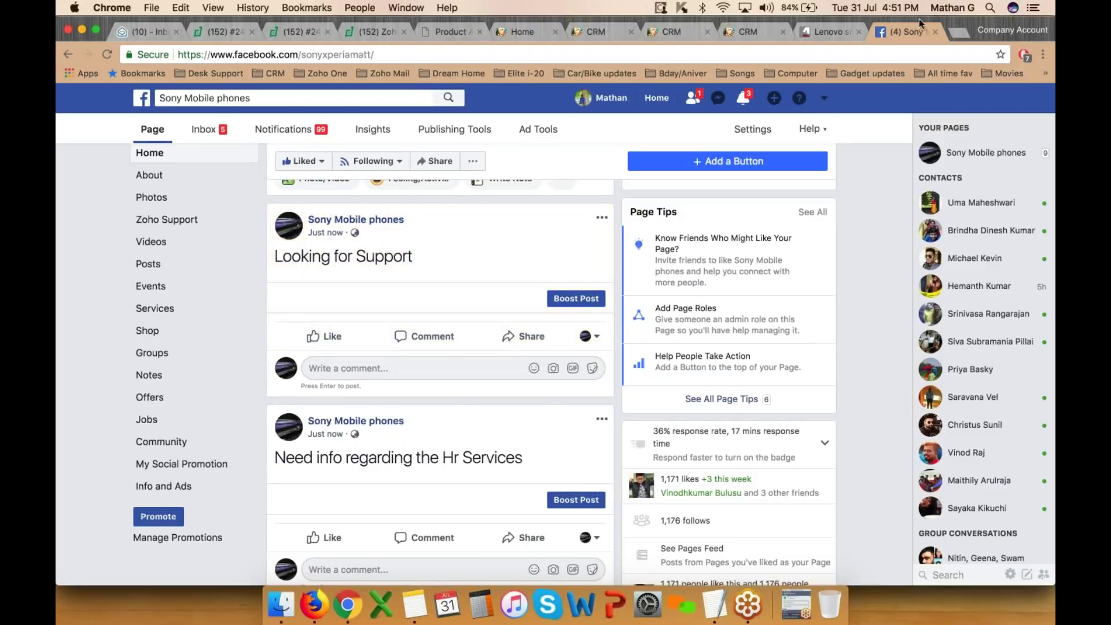
click(983, 29)
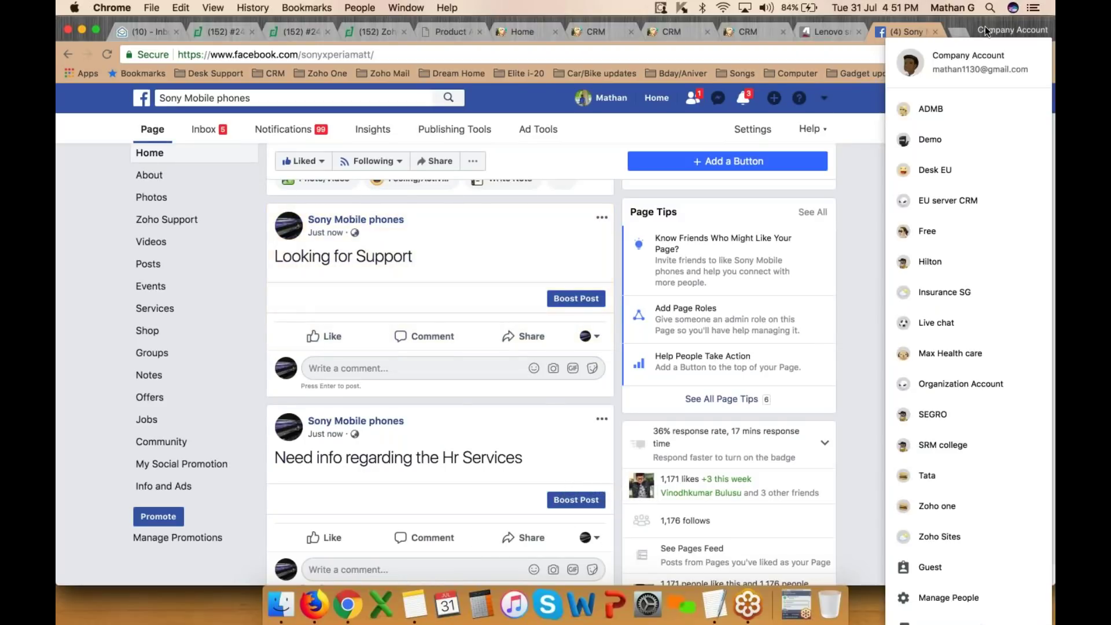
click(960, 118)
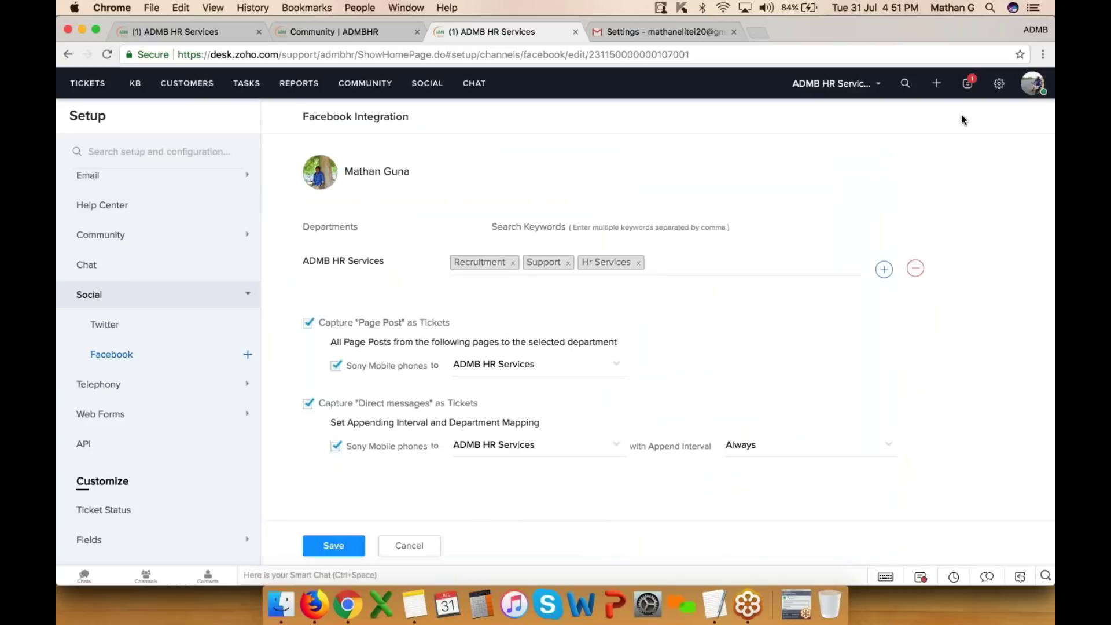
- Browse the open tickets list, checking ticket #350's details along the way
click(87, 87)
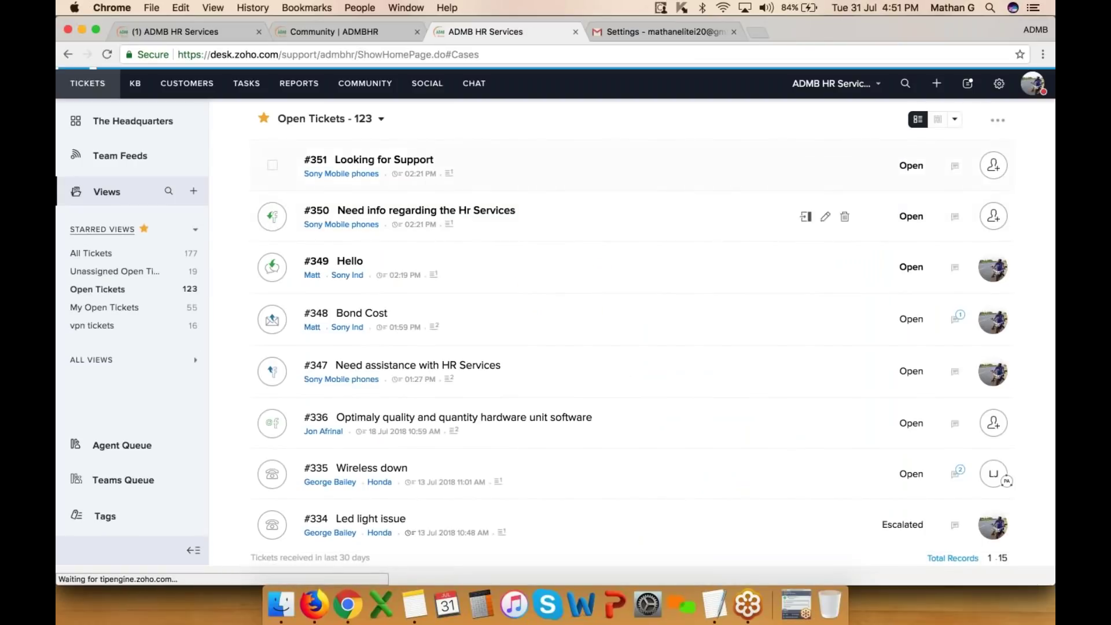
click(417, 217)
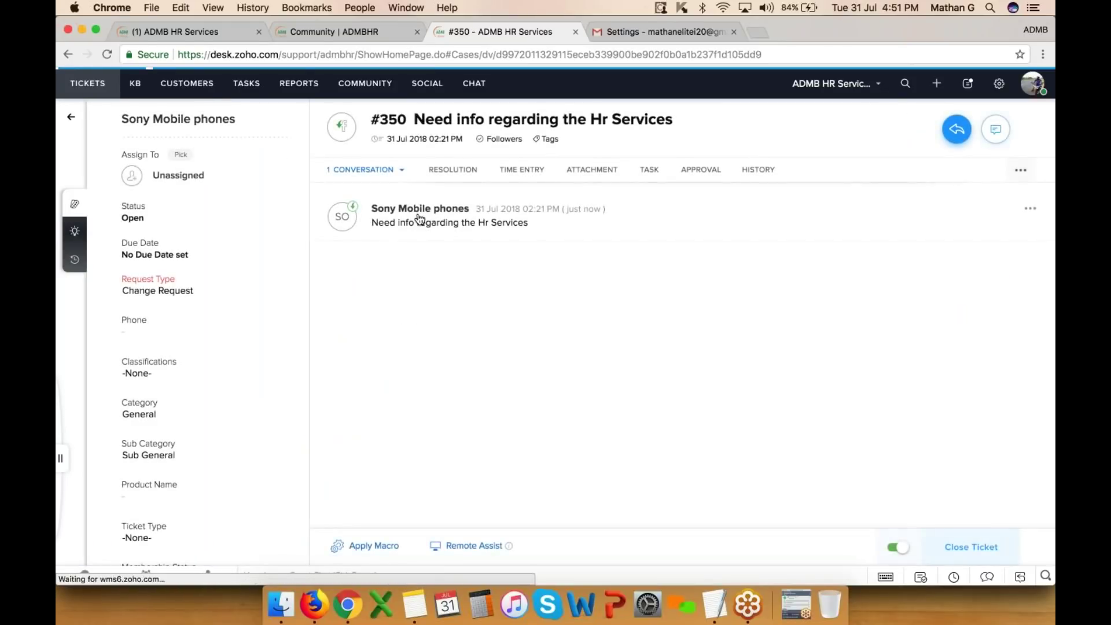
click(71, 118)
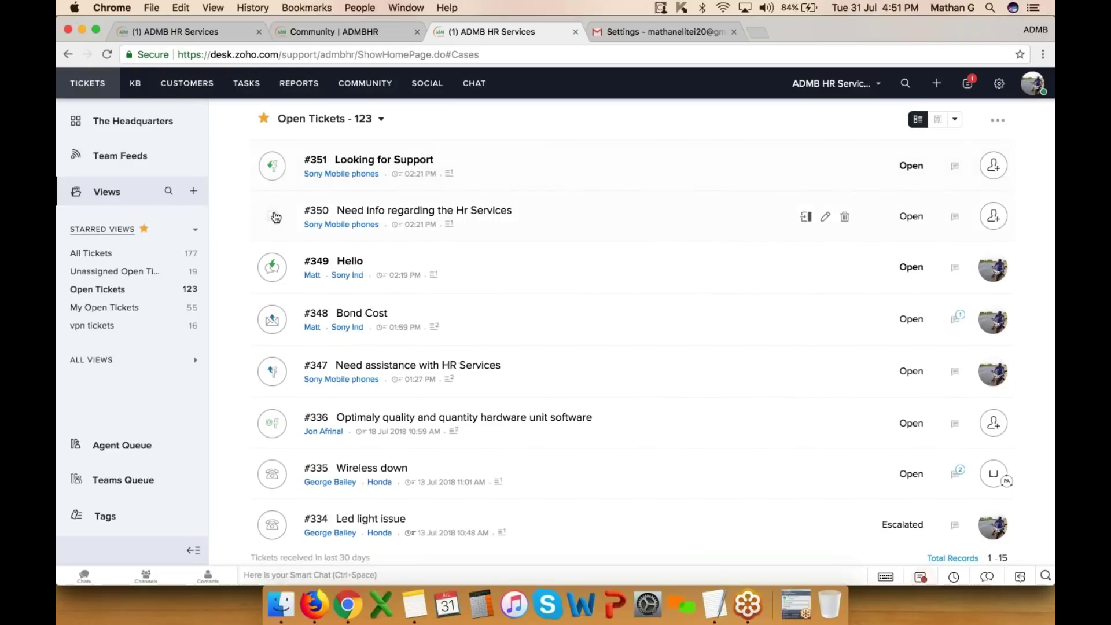
scroll(277, 266, down, 2)
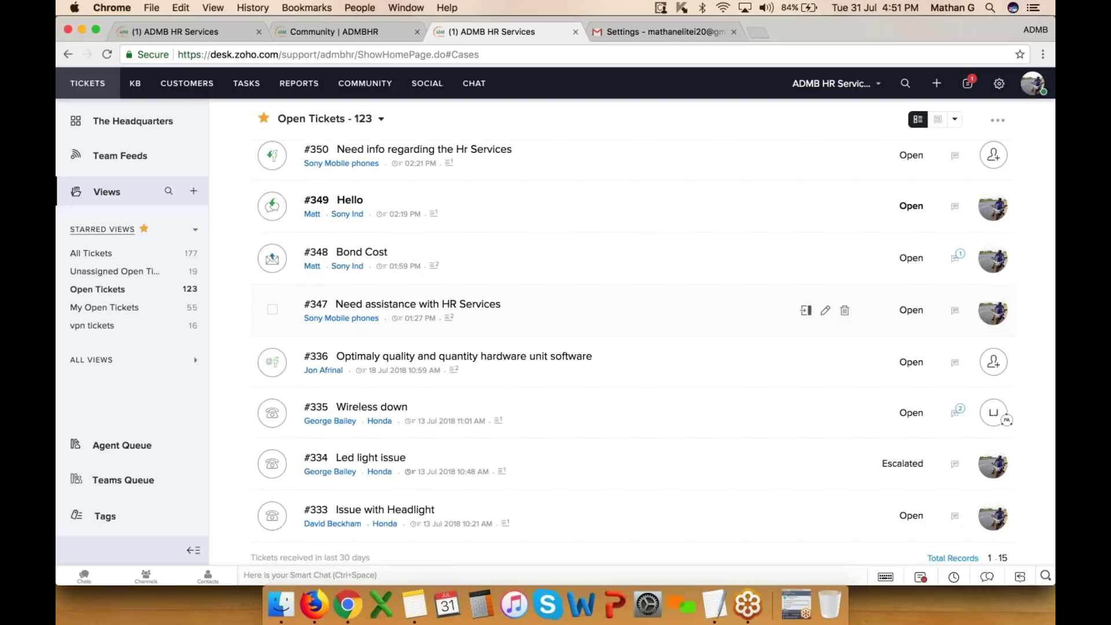
scroll(272, 310, down, 5)
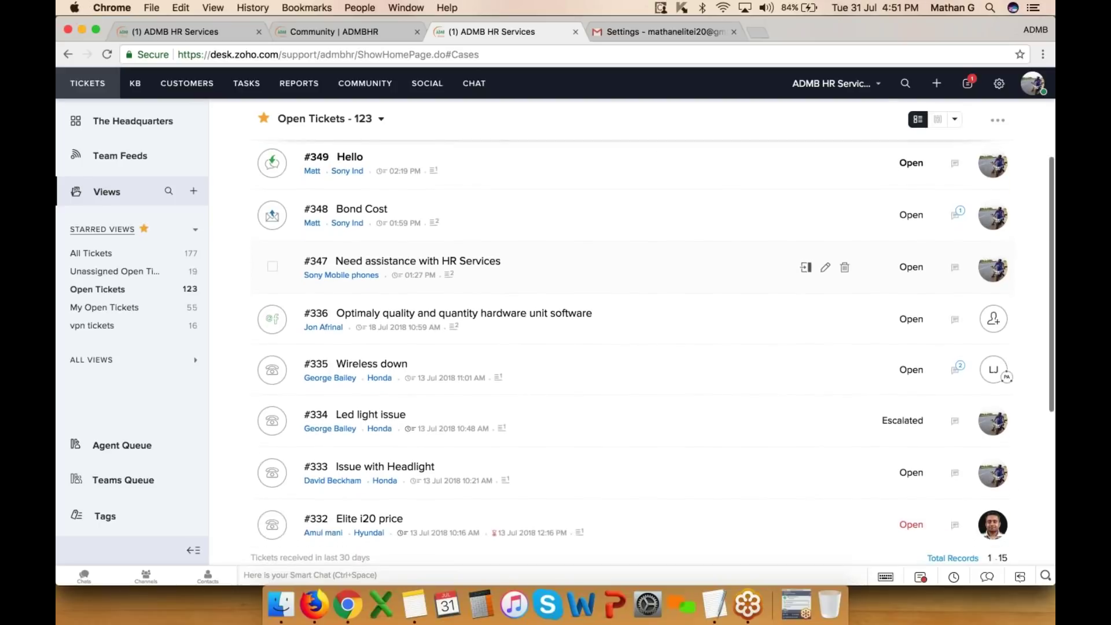
scroll(272, 347, down, 1)
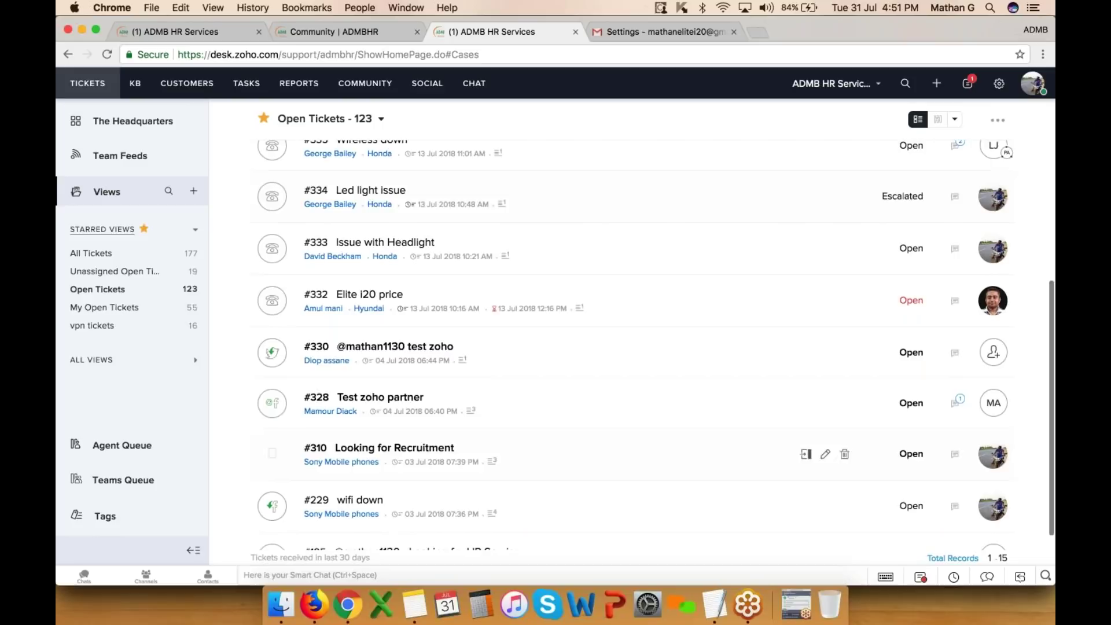
scroll(347, 358, down, 1)
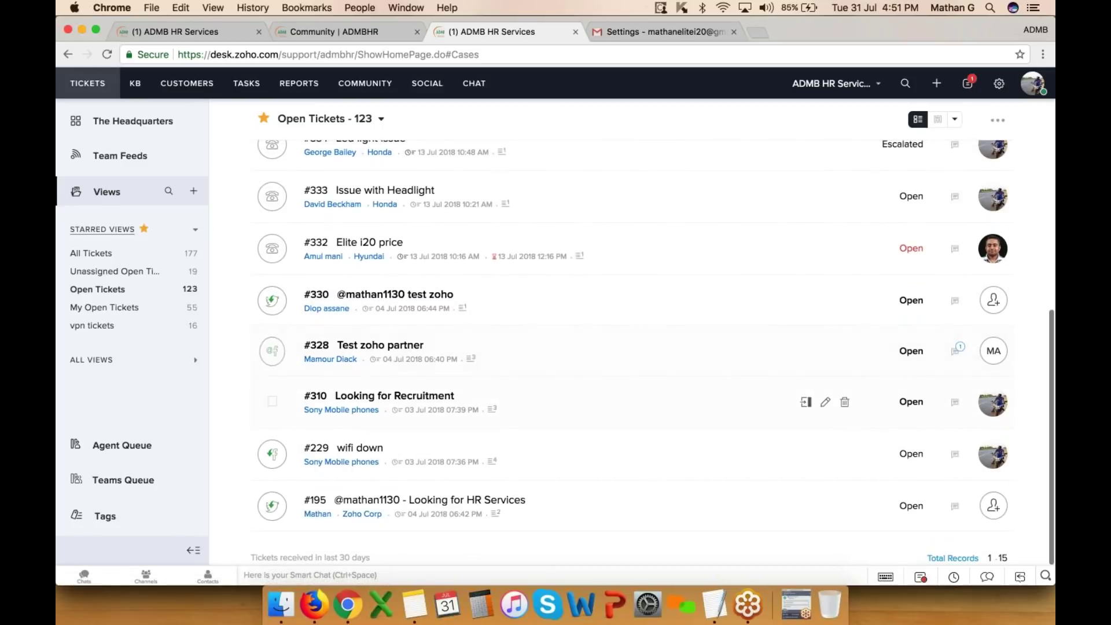
scroll(412, 382, up, 4)
scroll(412, 382, up, 1)
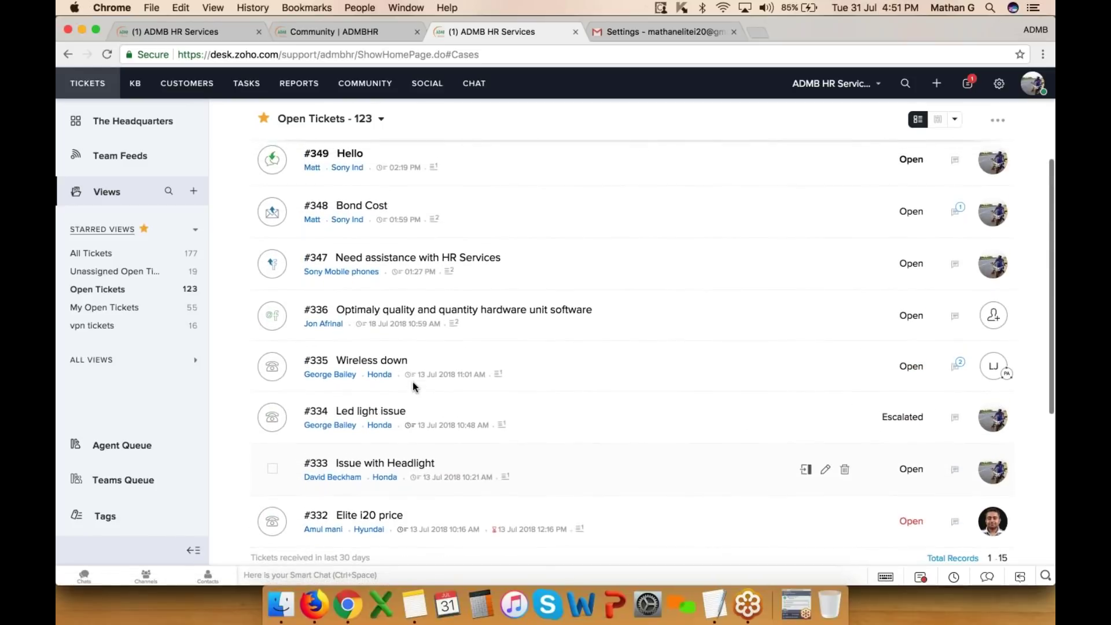
scroll(412, 382, up, 2)
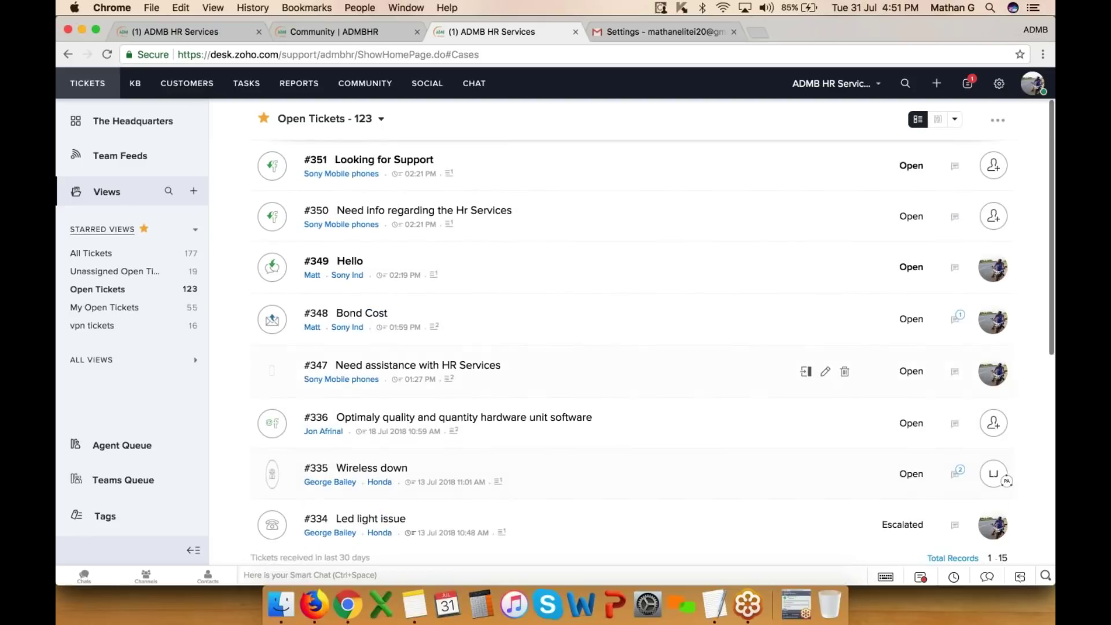
- Open ticket #351 'Looking for Support' and post the Facebook comment 'We will call you ...'
click(409, 161)
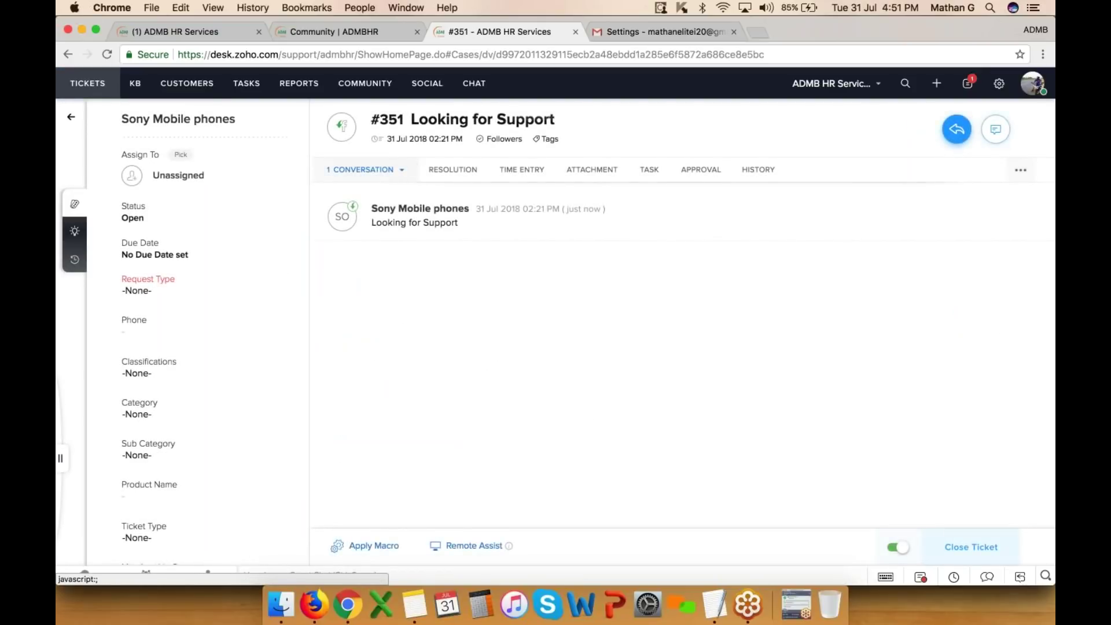
click(958, 130)
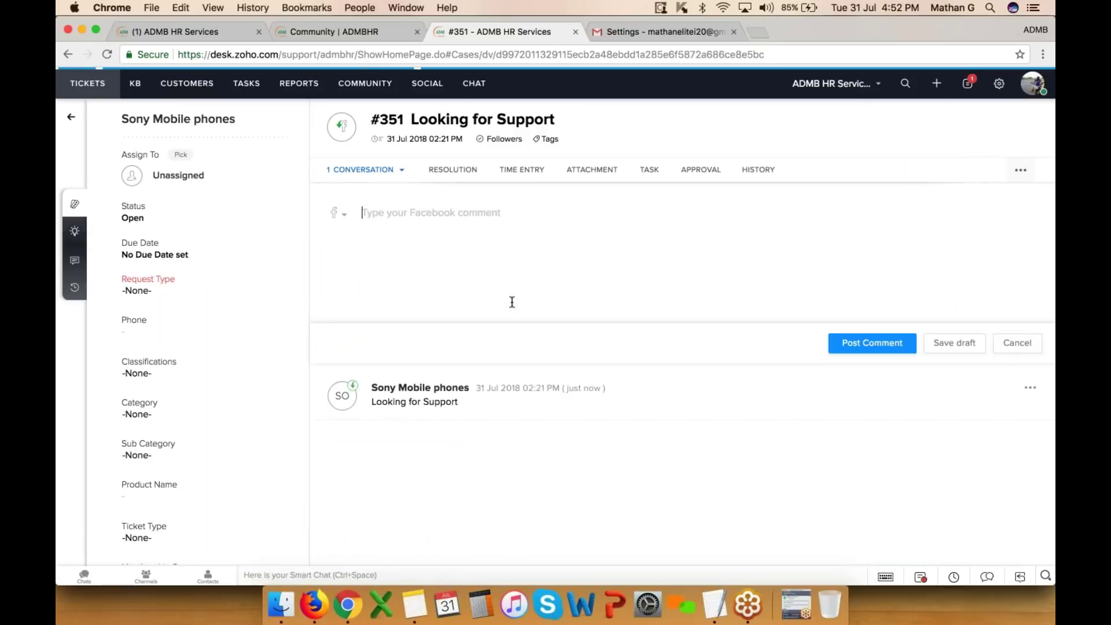
text(We will call you ...)
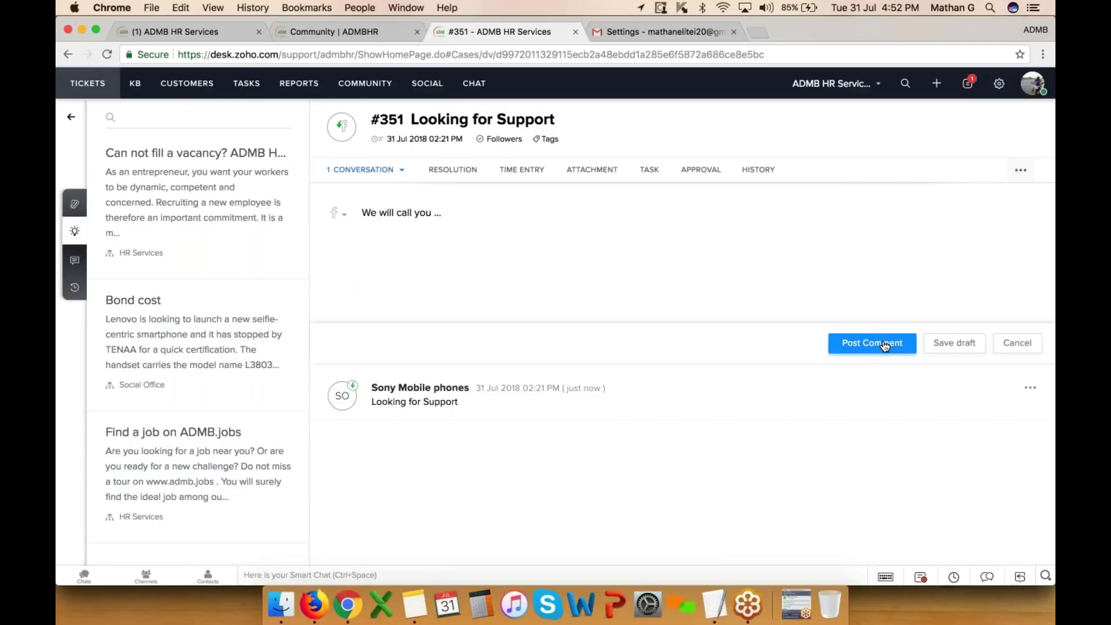
click(884, 345)
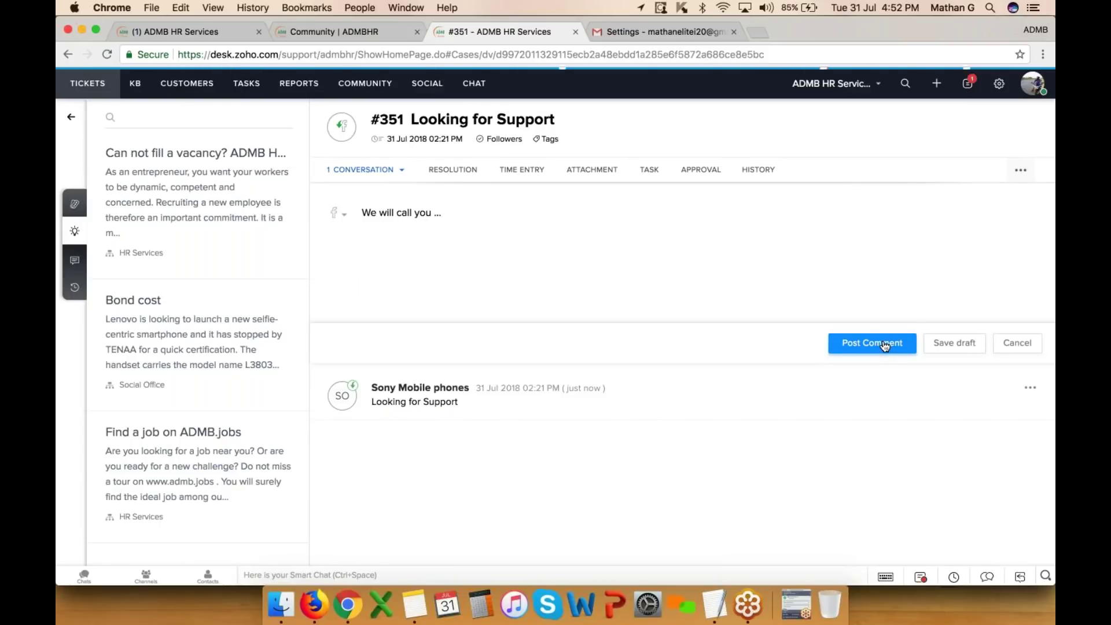
click(1035, 30)
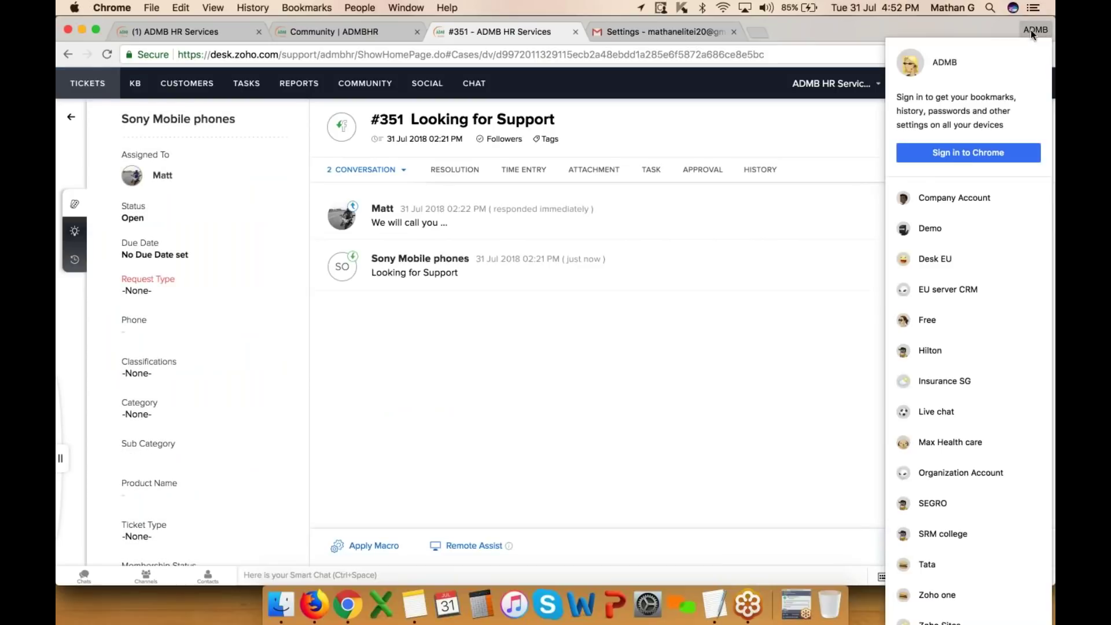
click(961, 209)
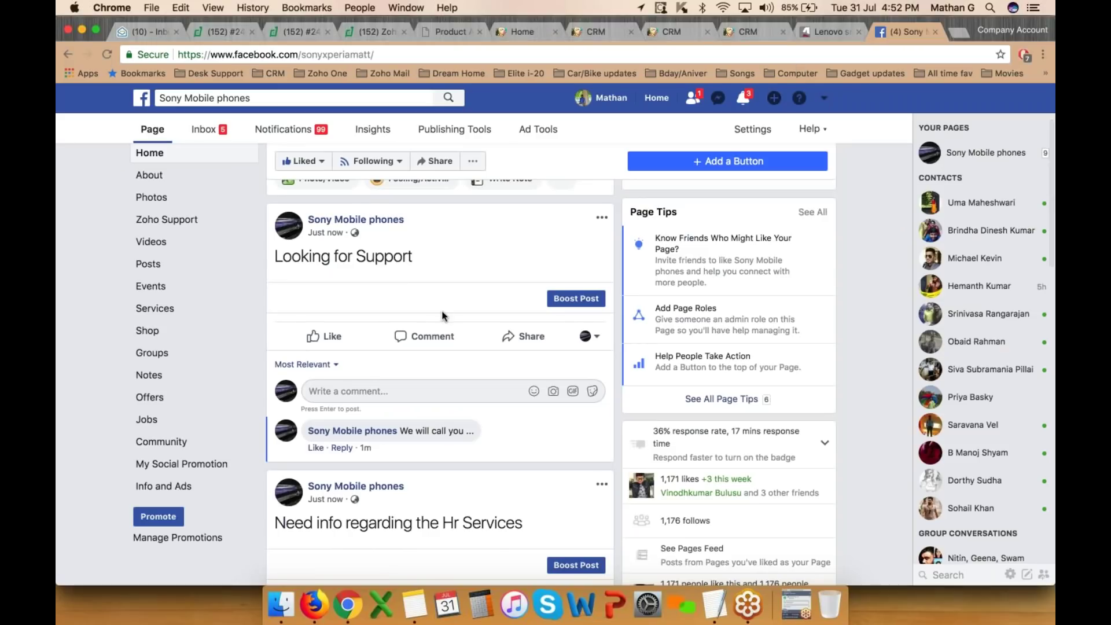
scroll(445, 316, down, 2)
drag(399, 392, 473, 393)
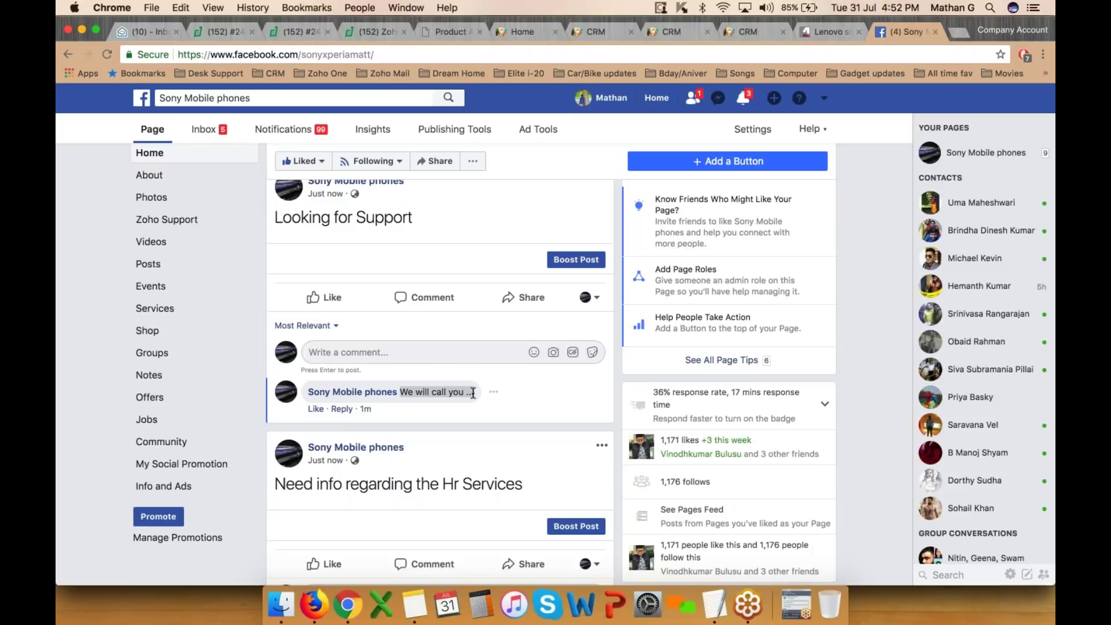
click(1020, 33)
click(951, 144)
click(1036, 30)
click(949, 194)
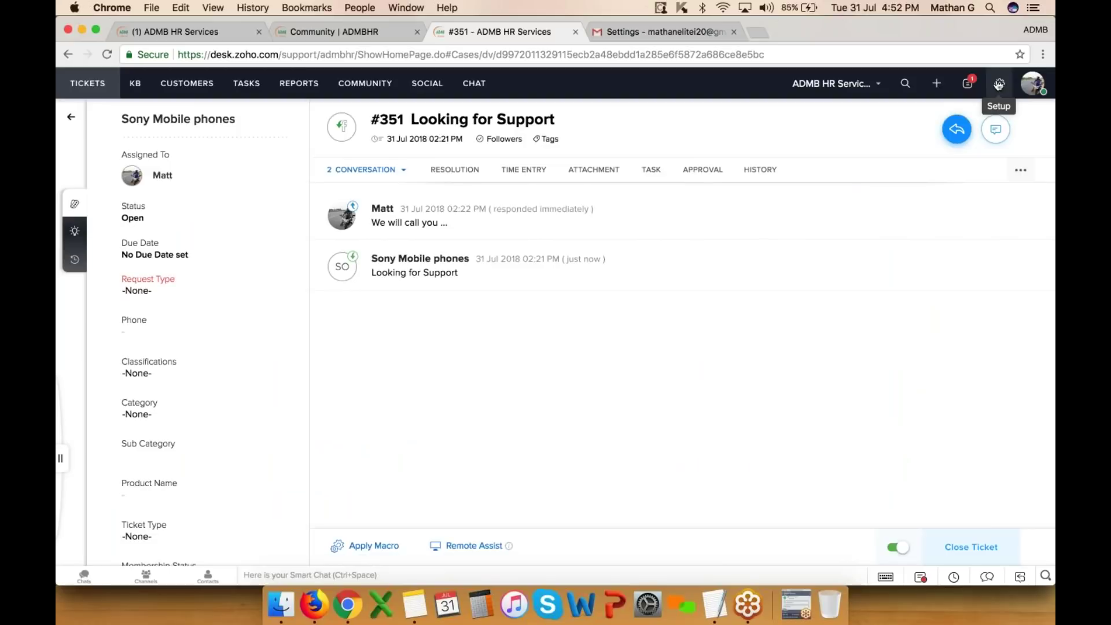
- Open the Telephony setup and browse the Cloud Telephony and On Premise provider tabs
click(999, 85)
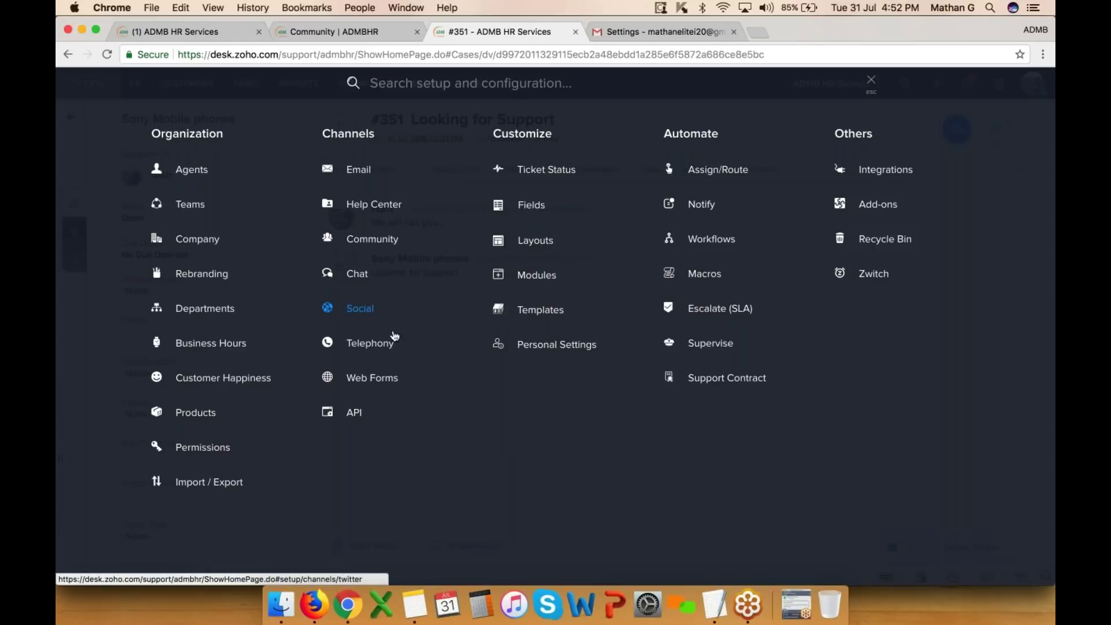
click(370, 343)
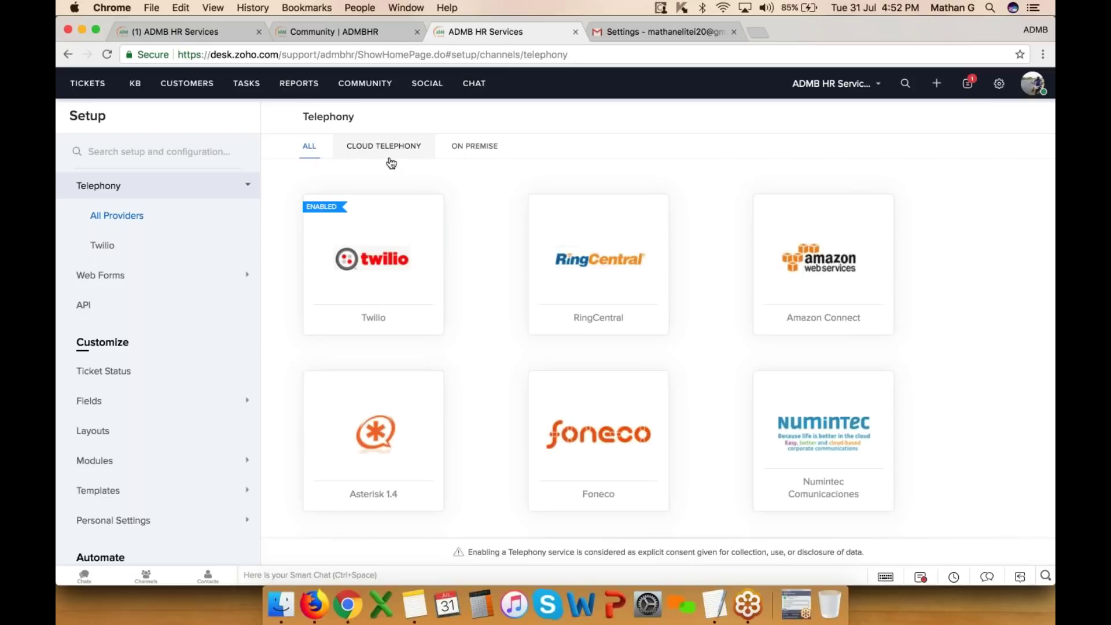
click(387, 150)
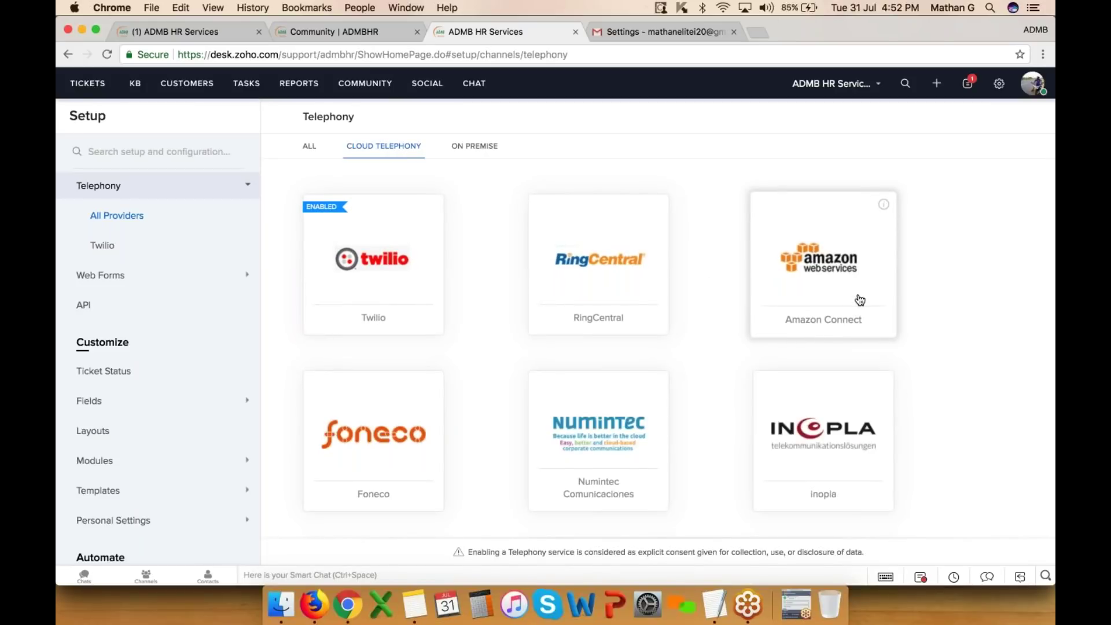
scroll(858, 304, down, 8)
scroll(859, 303, up, 8)
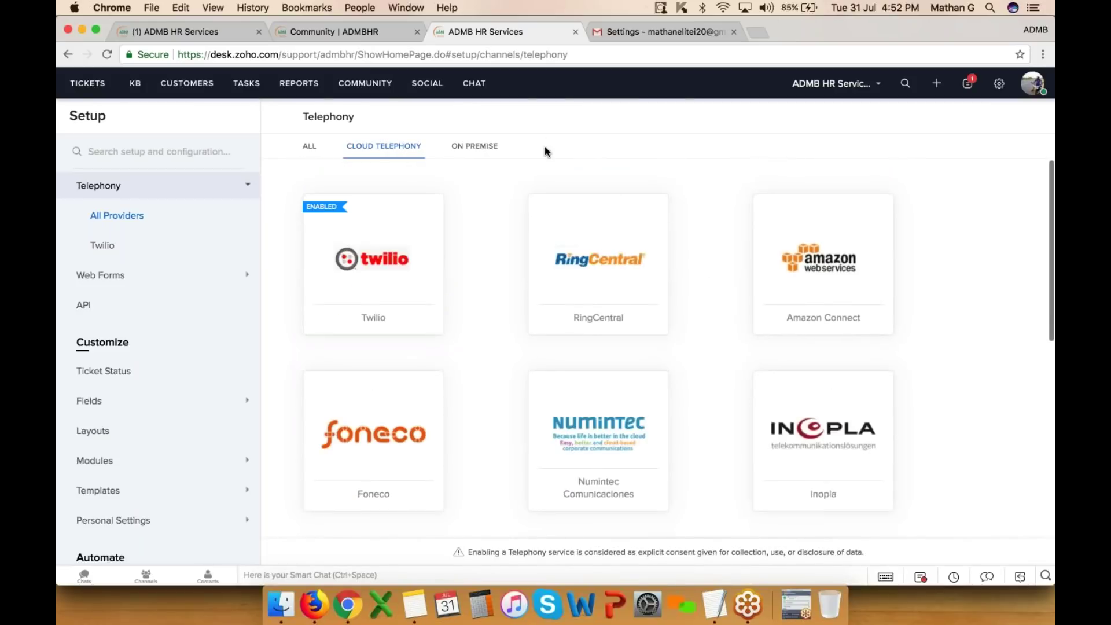
scroll(579, 405, down, 8)
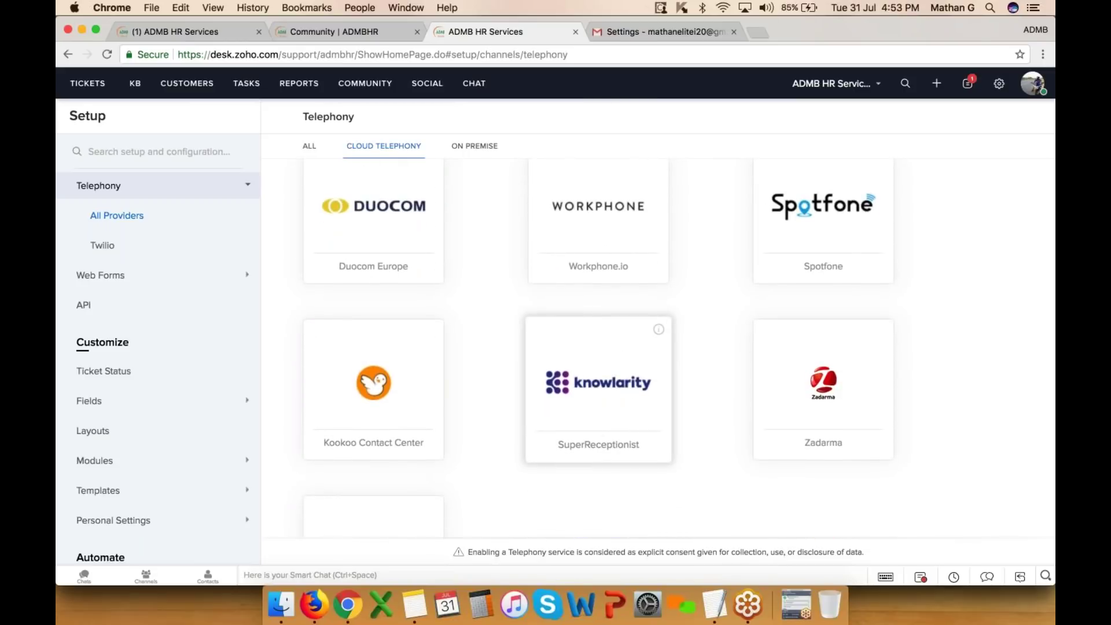
scroll(579, 347, up, 8)
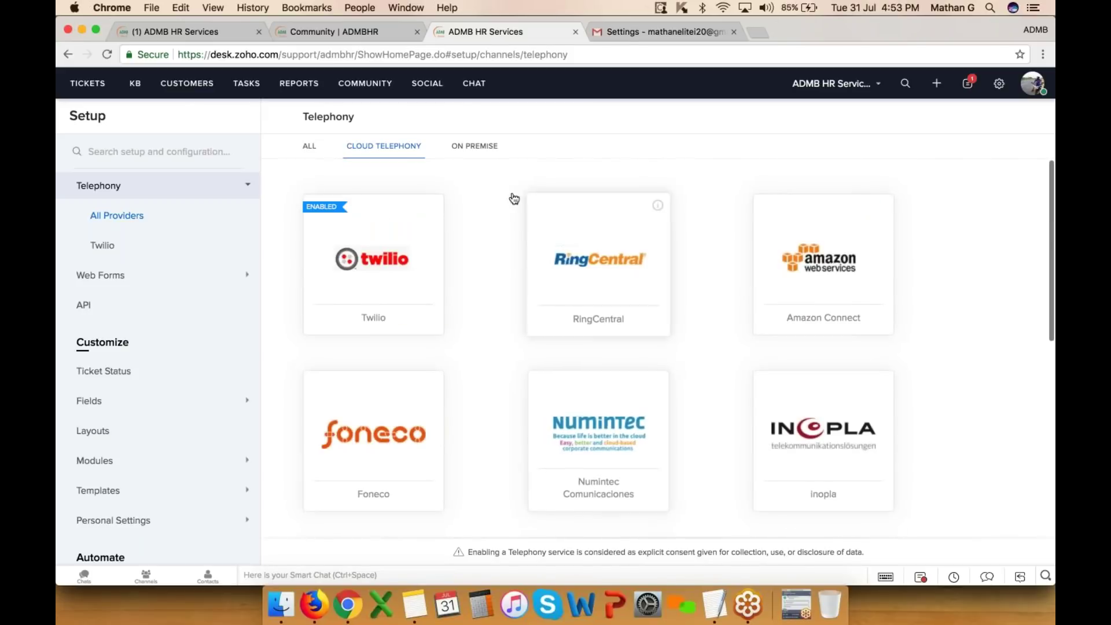
click(480, 148)
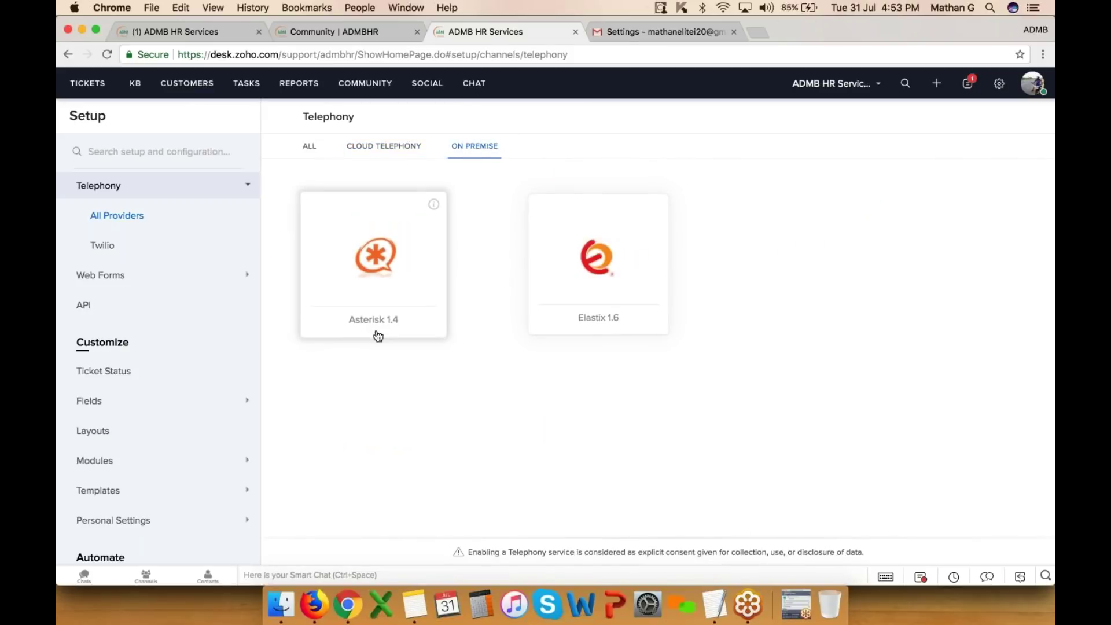
click(389, 146)
- Open the configured Twilio integration and review its number's routing and agent details
click(394, 264)
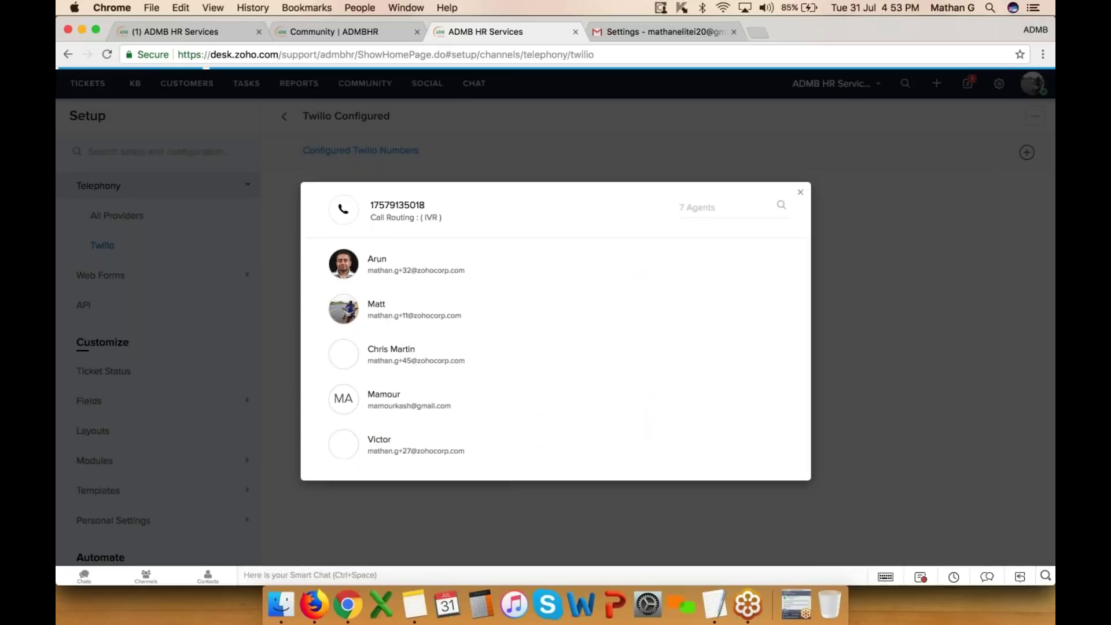
click(422, 229)
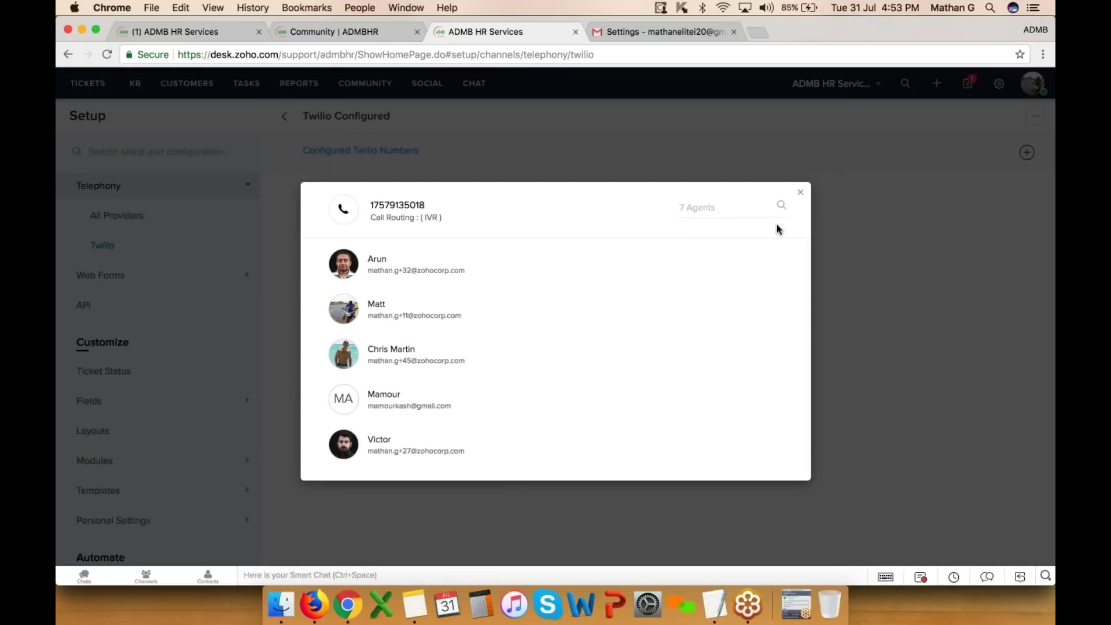
click(800, 192)
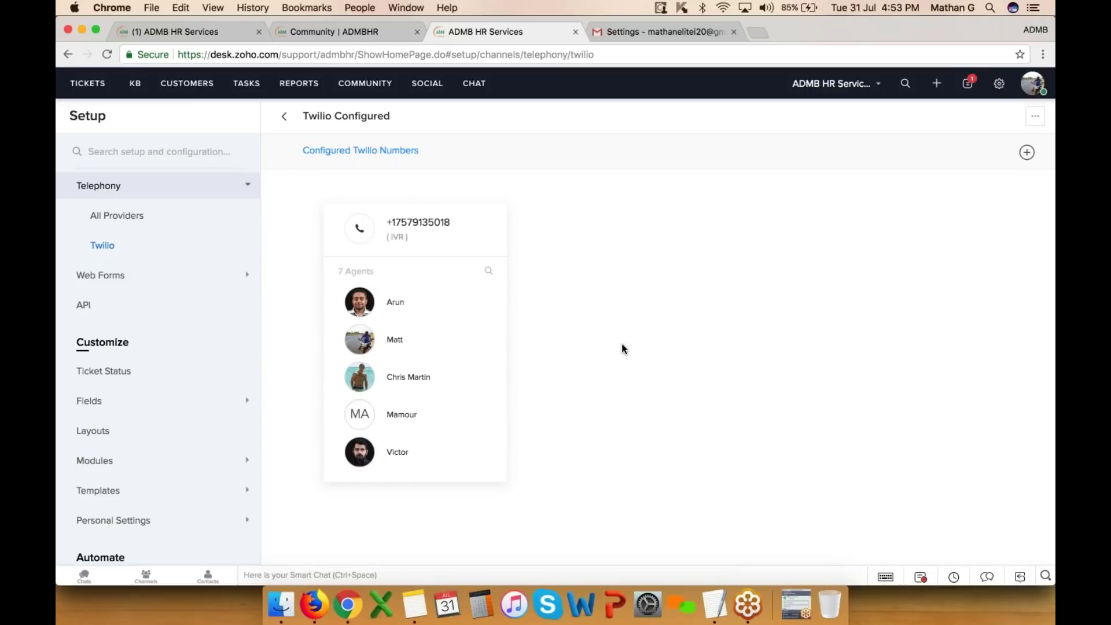
click(491, 225)
click(486, 243)
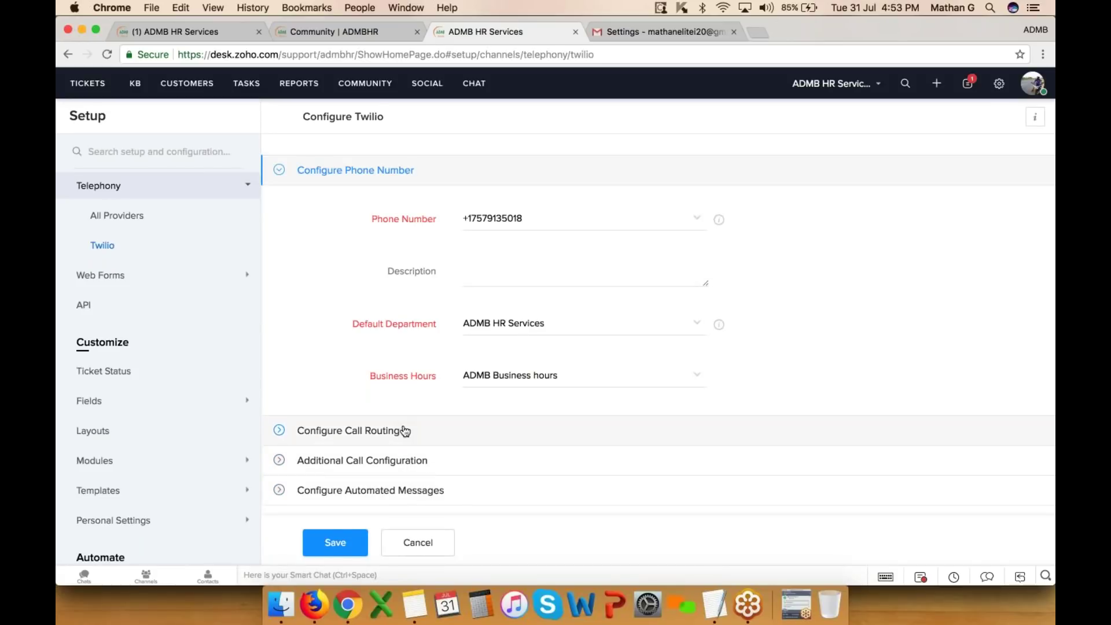
- Expand the automated messages, phone number and call routing sections of the Twilio number
click(396, 499)
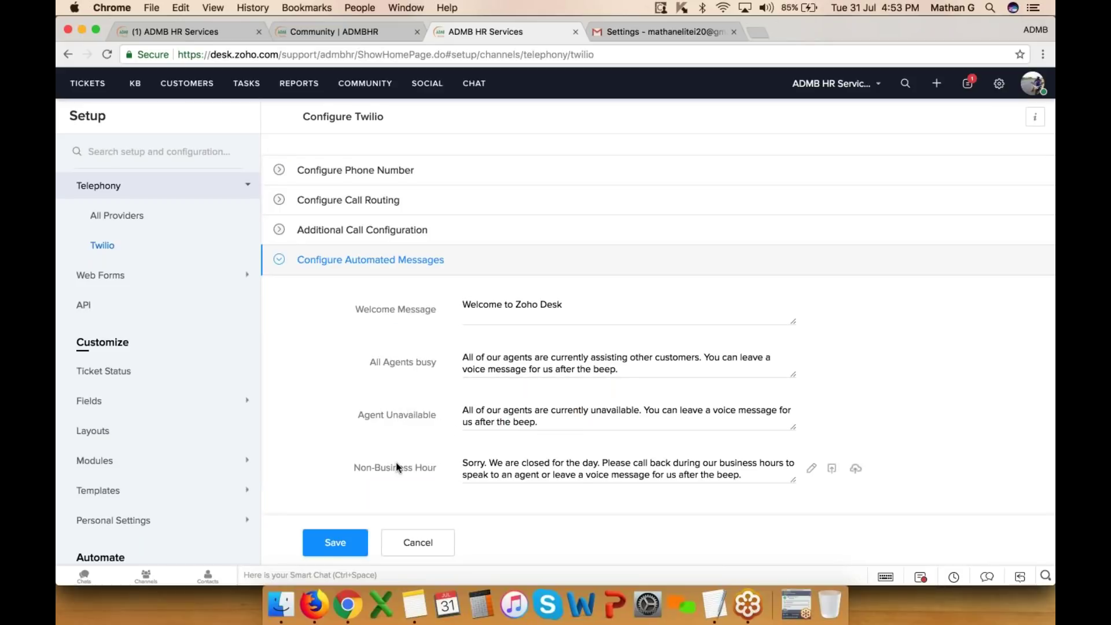
drag(354, 466, 449, 474)
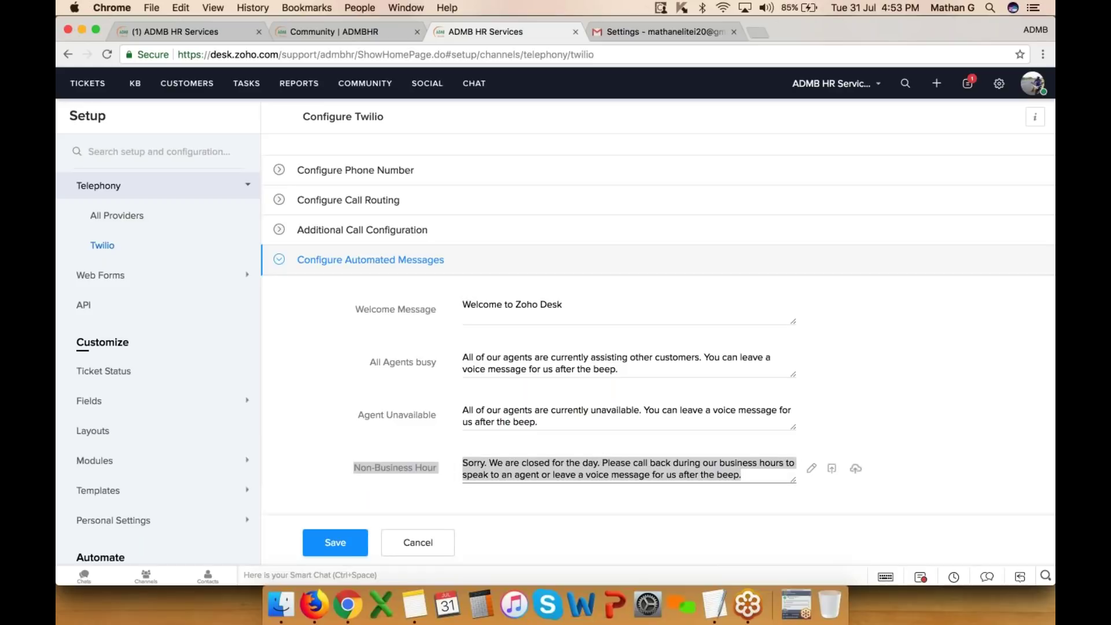
click(371, 172)
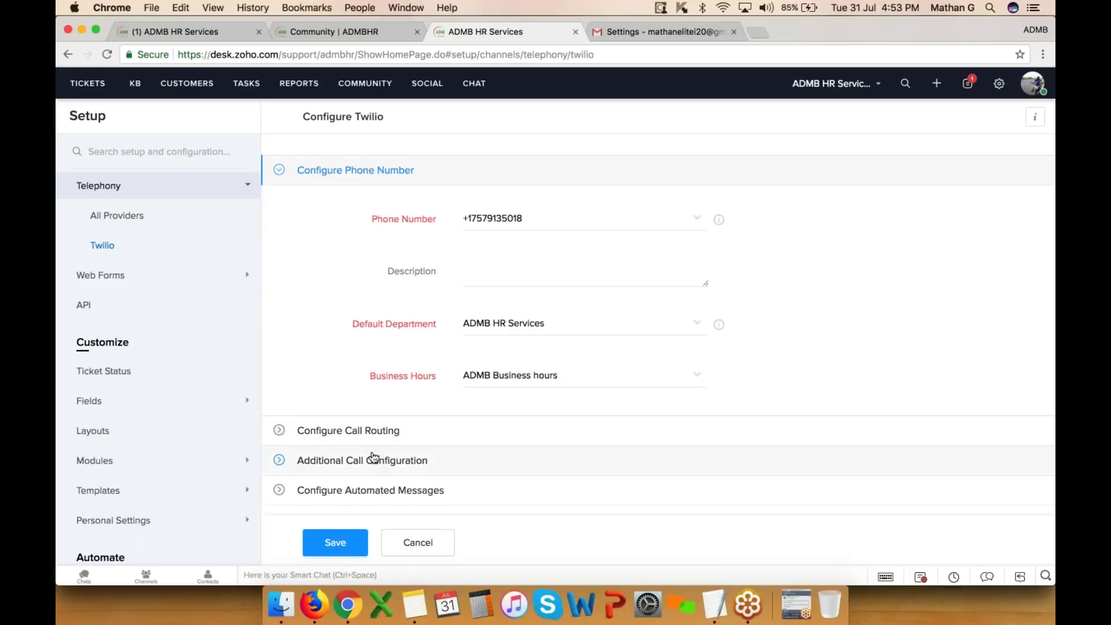
click(330, 430)
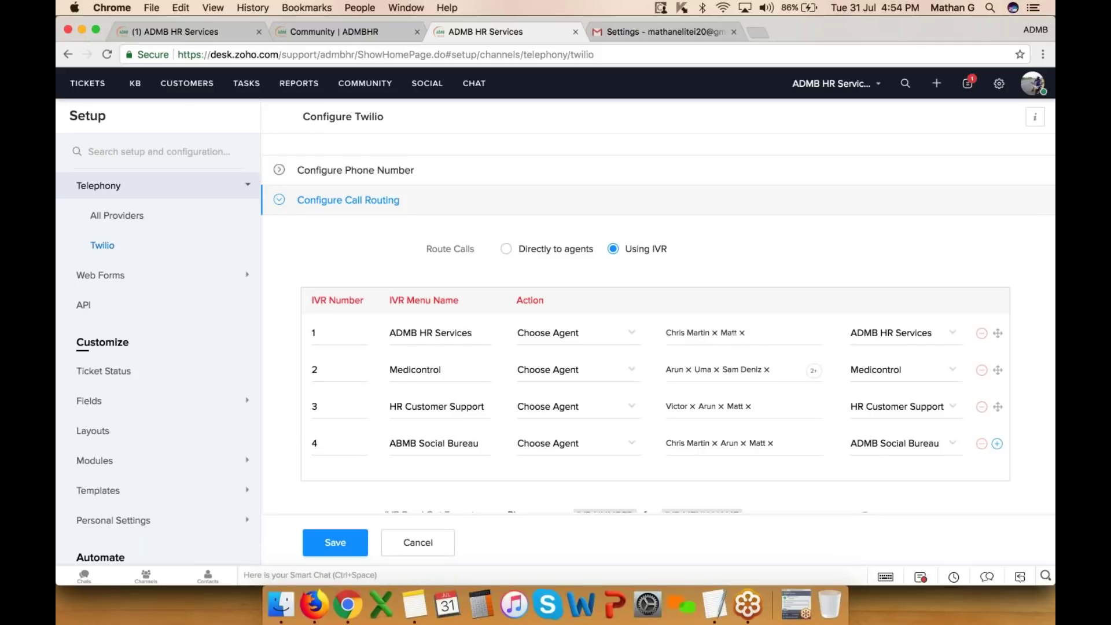
- Keep ADMB HR Services for IVR option 1 and make all agents ring simultaneously
click(946, 333)
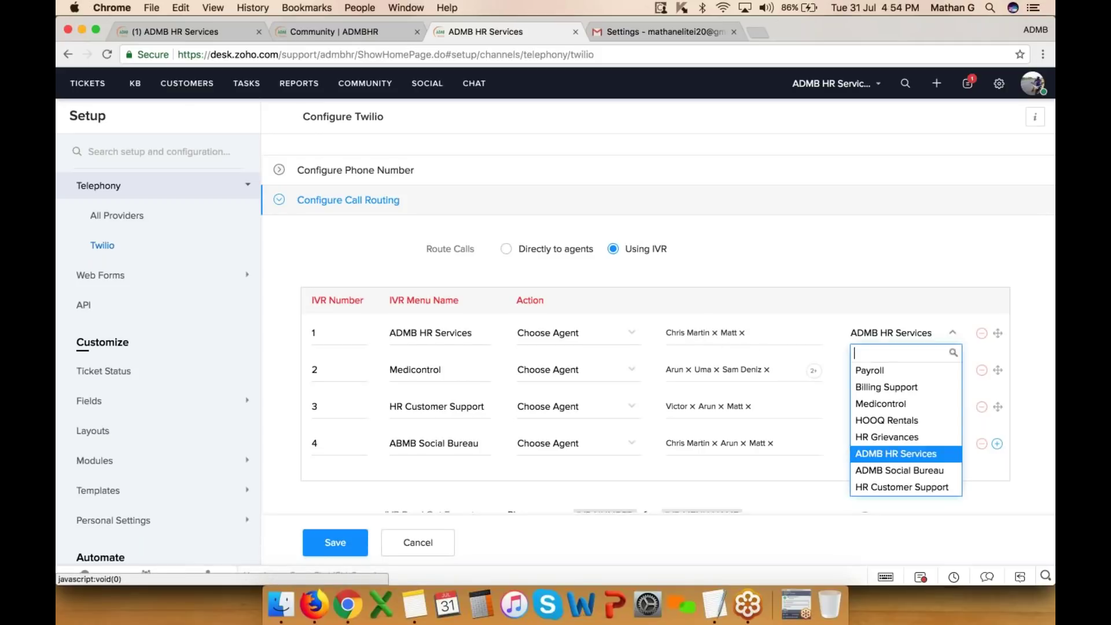
click(901, 454)
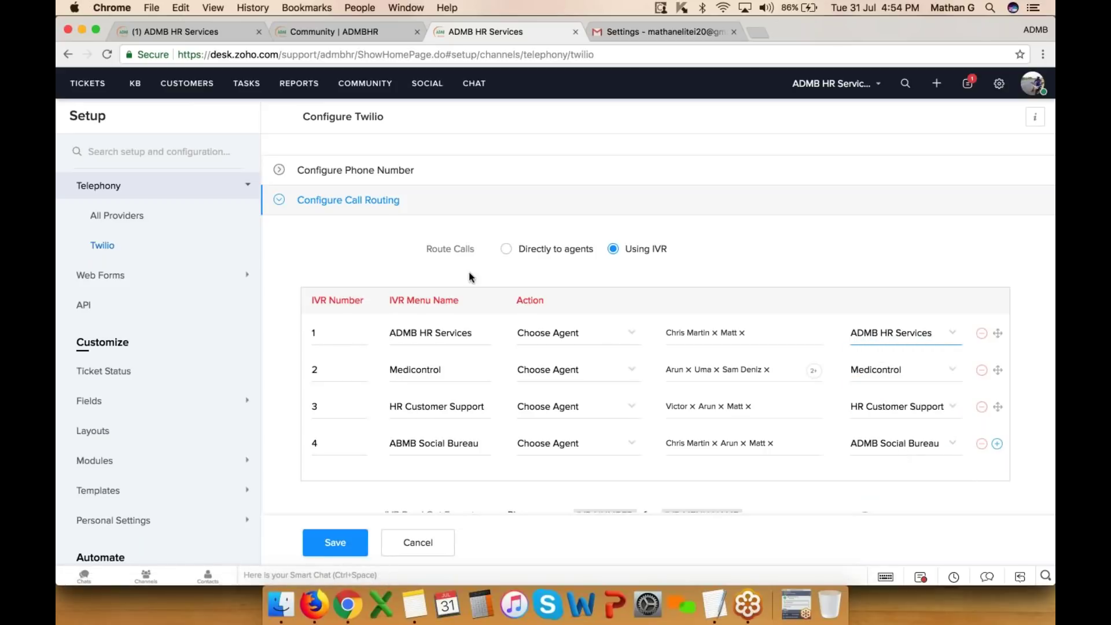
click(322, 333)
scroll(723, 399, down, 3)
scroll(723, 399, down, 2)
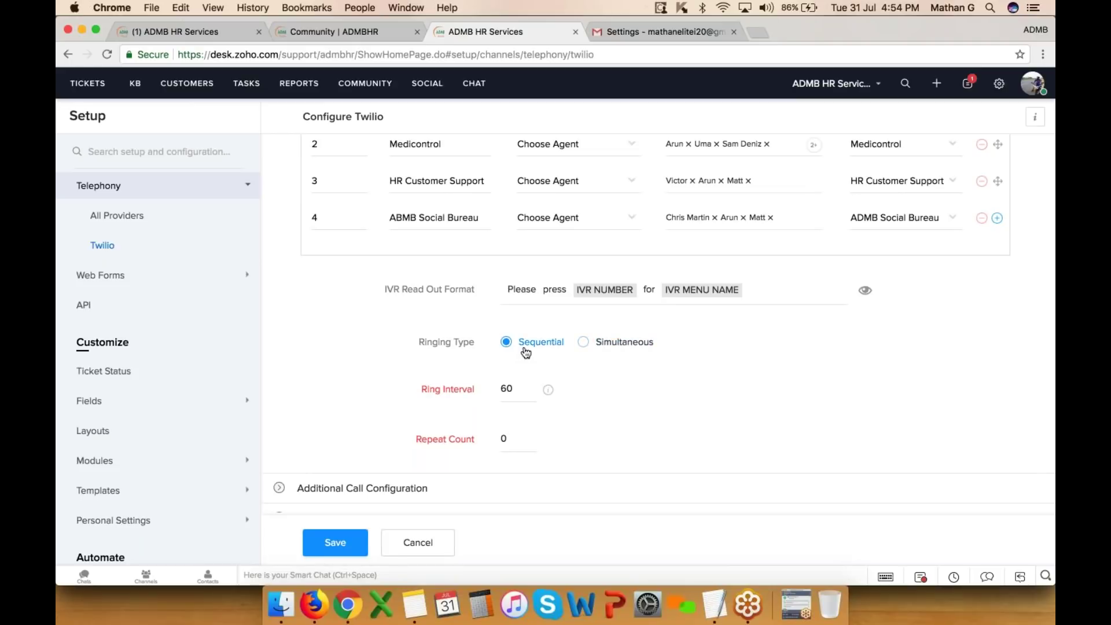
scroll(525, 353, up, 3)
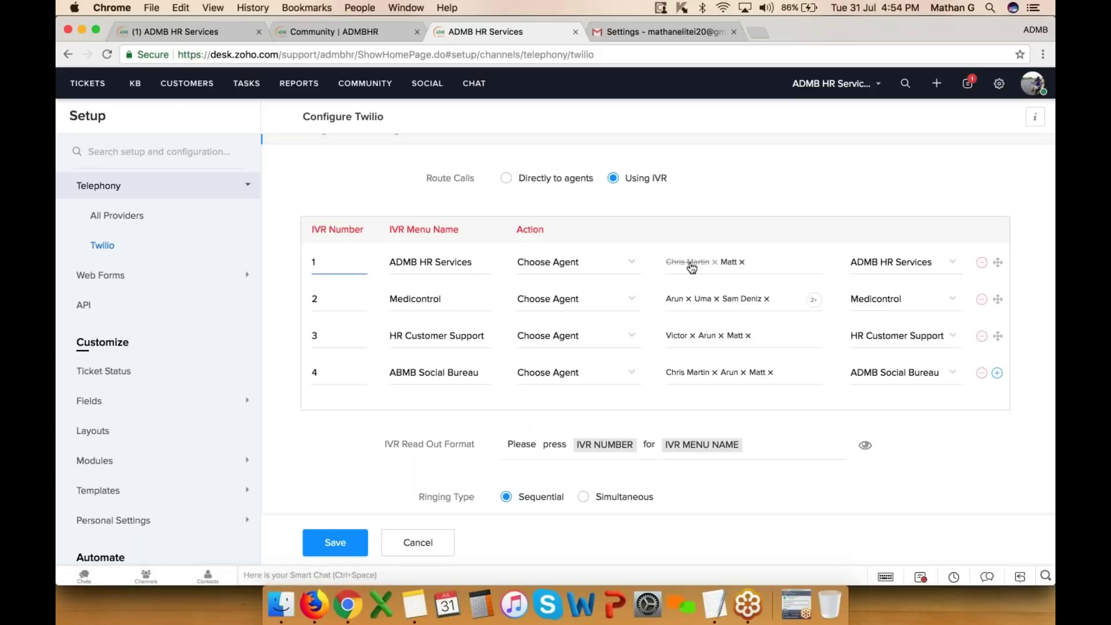
scroll(781, 290, down, 3)
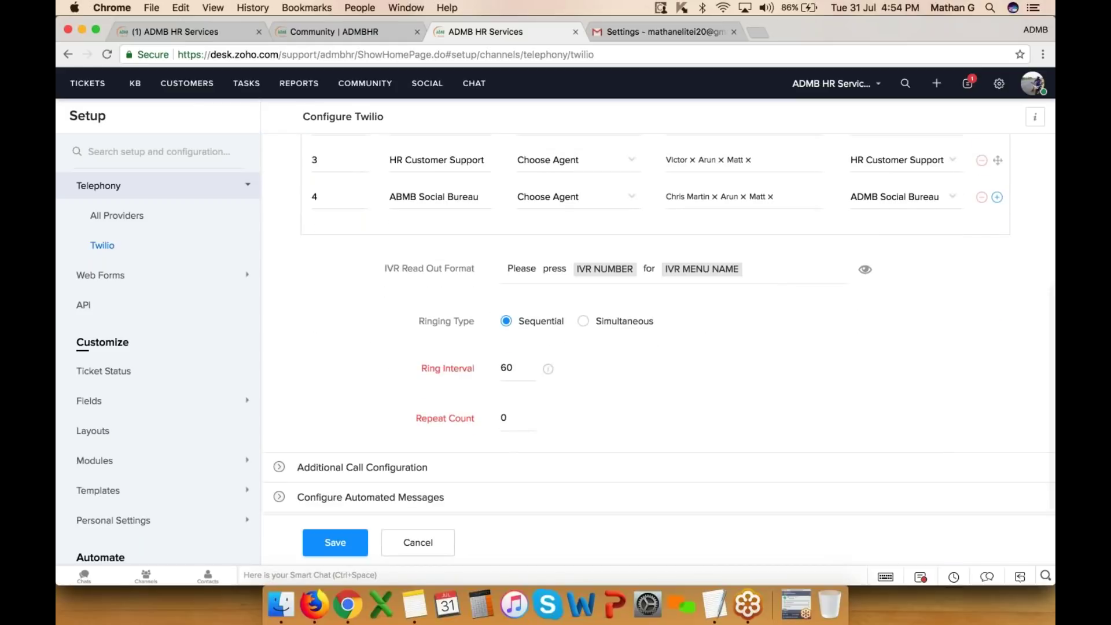
click(584, 321)
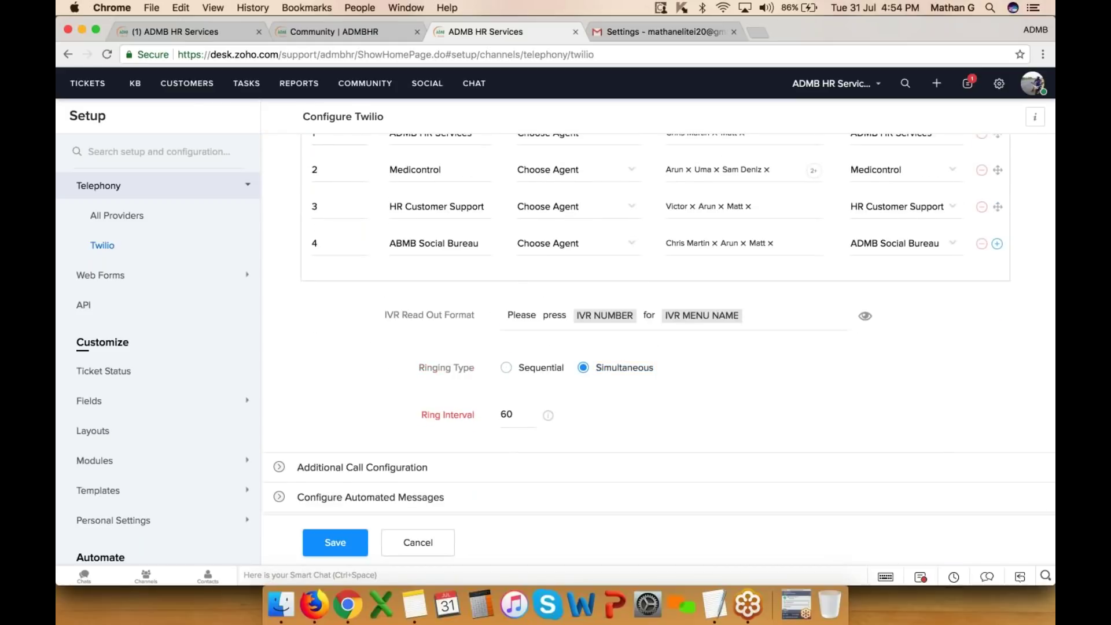
scroll(676, 397, up, 3)
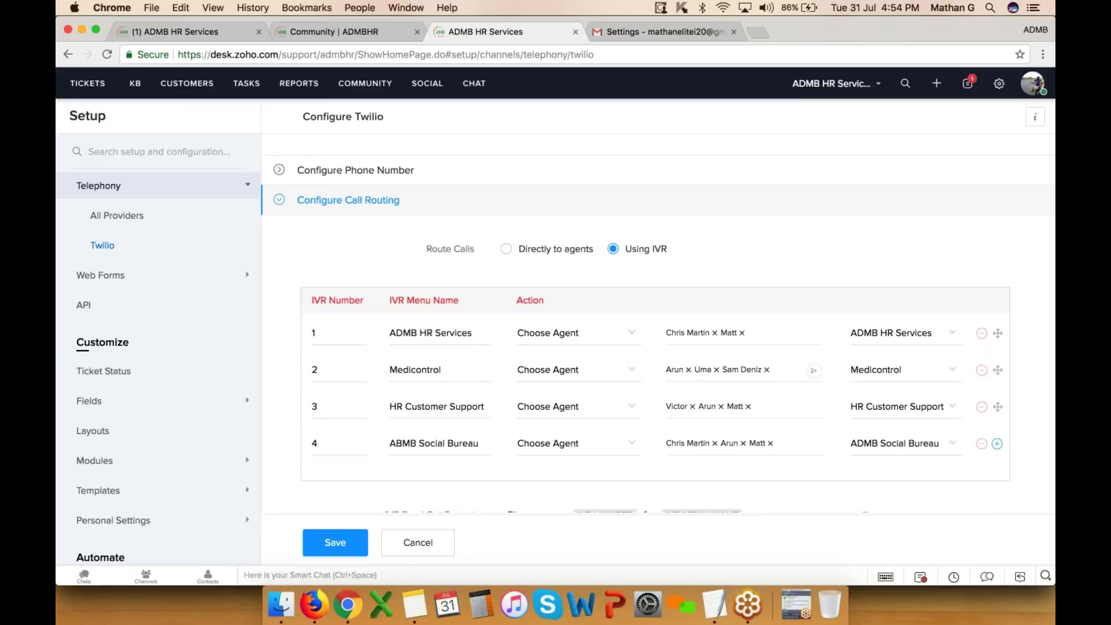
scroll(734, 391, down, 3)
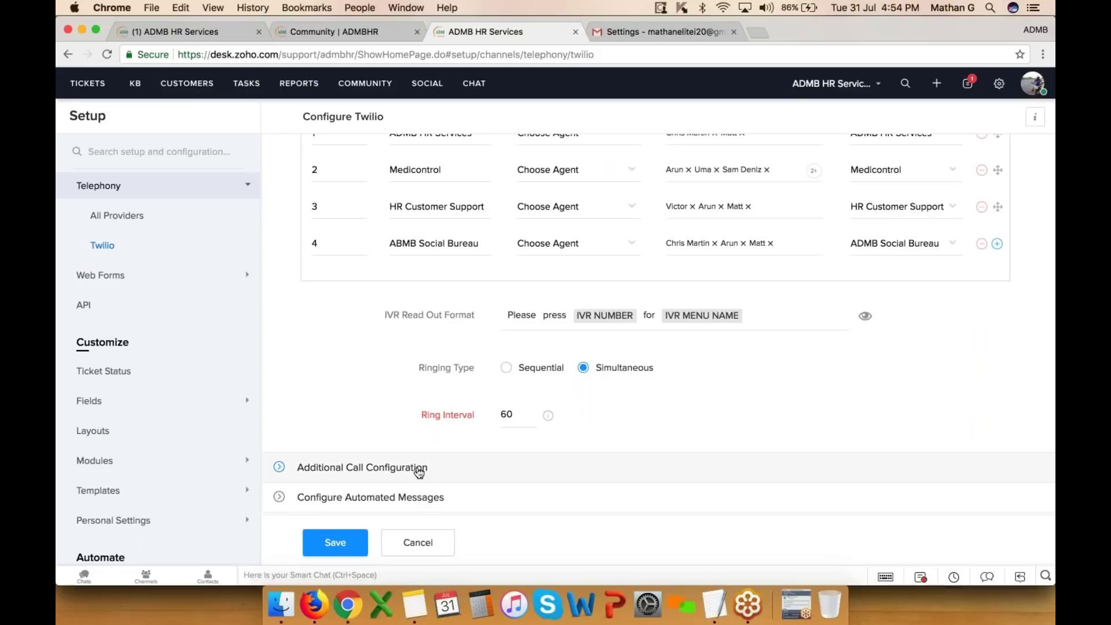
- Review the automated messages, routing table and additional call options, then save the Twilio configuration
click(405, 499)
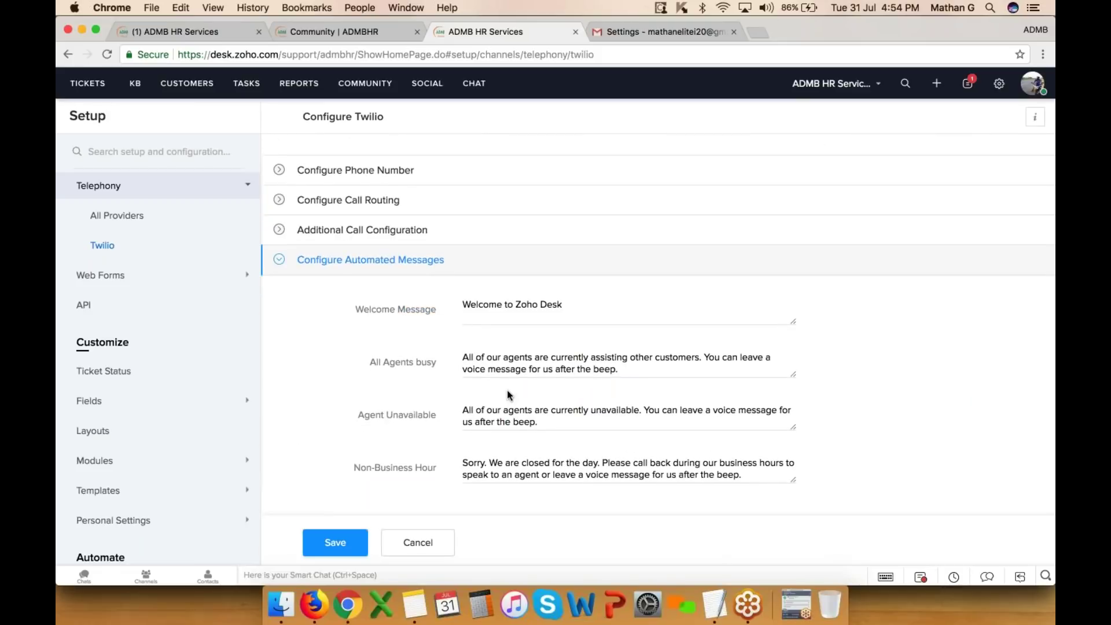
click(339, 202)
scroll(413, 295, down, 2)
scroll(413, 296, down, 3)
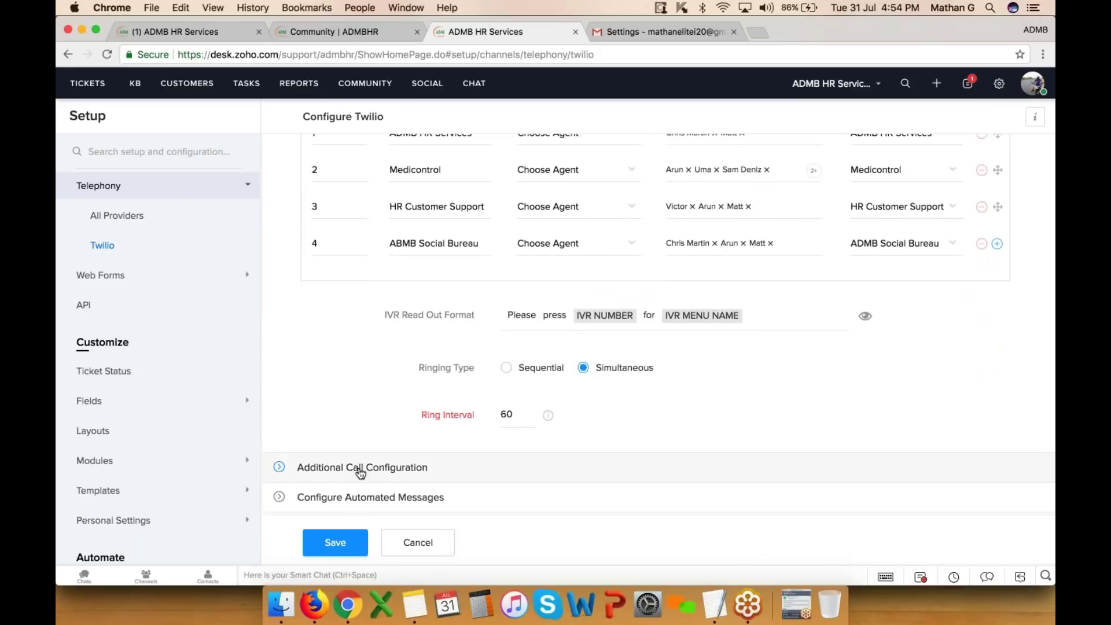
click(359, 468)
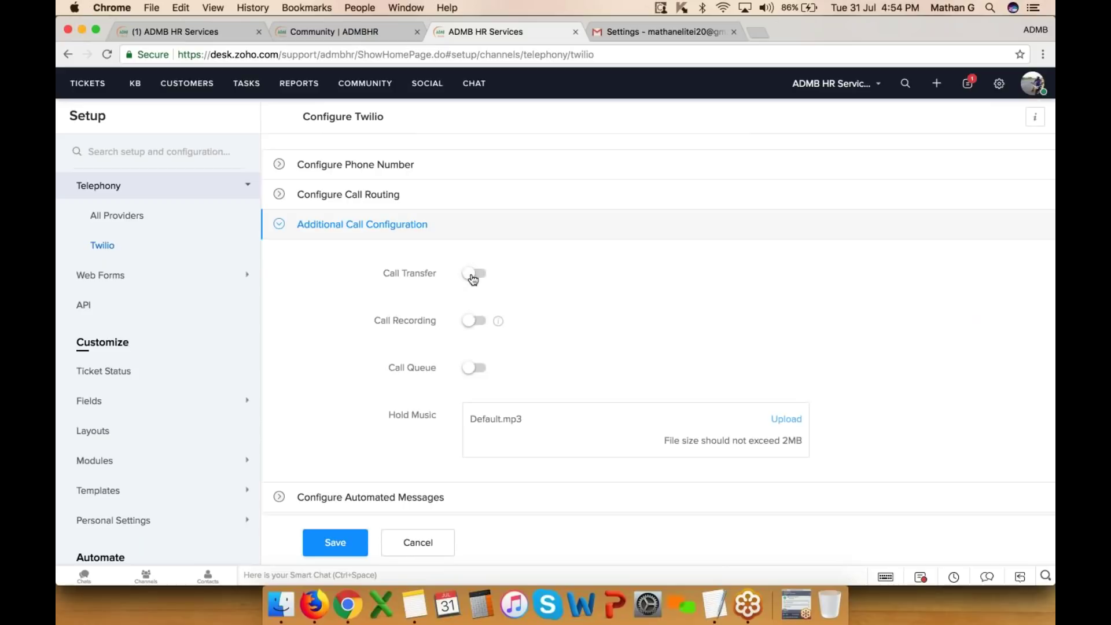
click(431, 543)
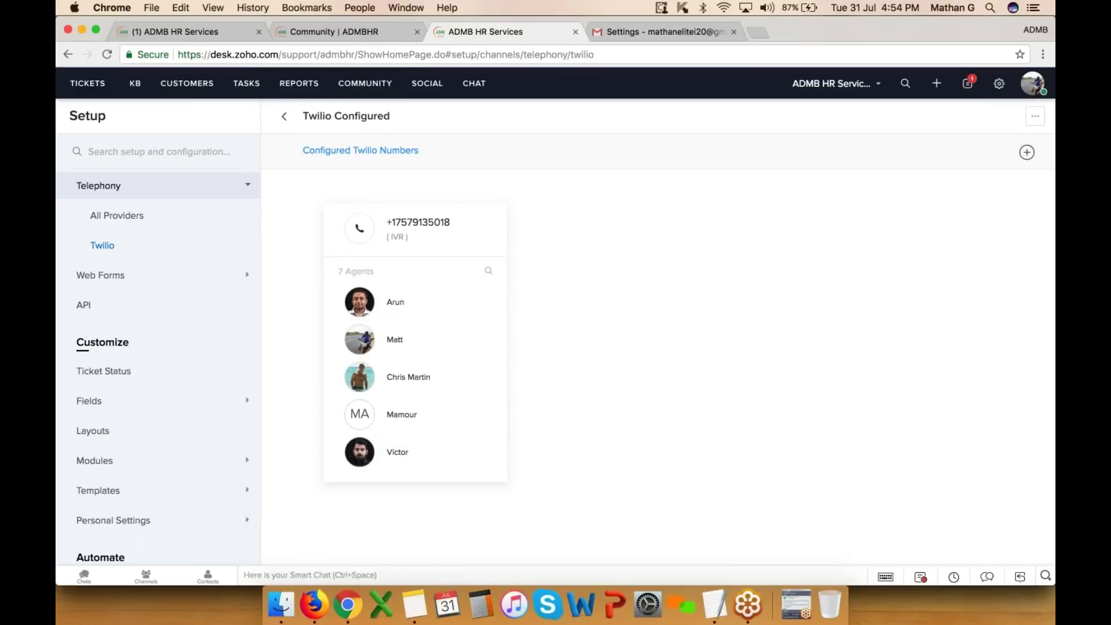
- Open a customer contact's record, then place and end an outbound Twilio call to them
click(192, 88)
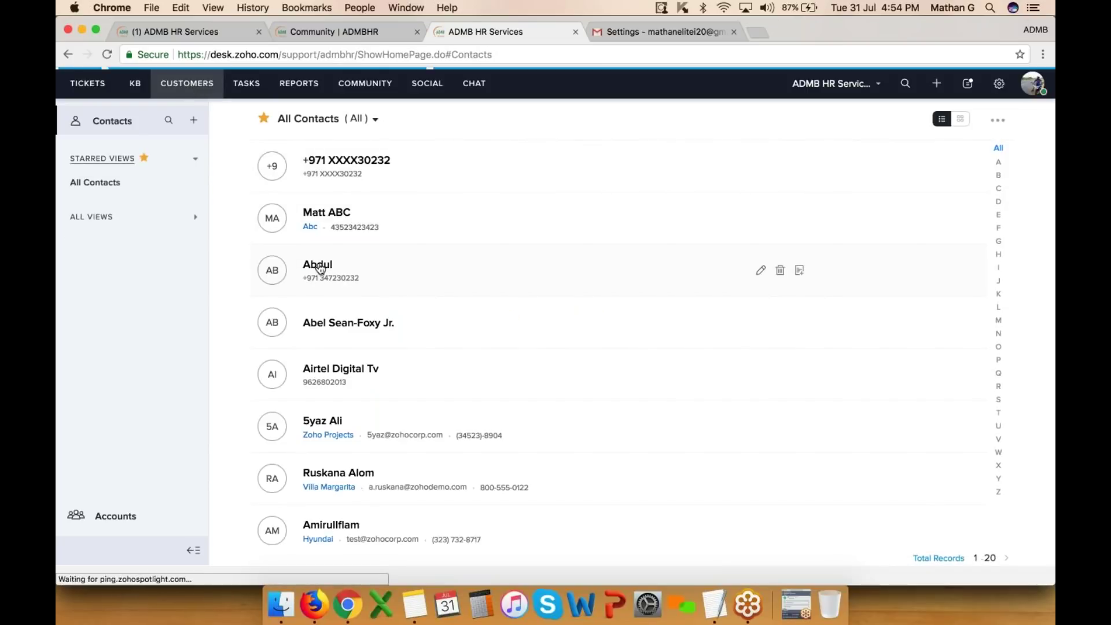
click(318, 267)
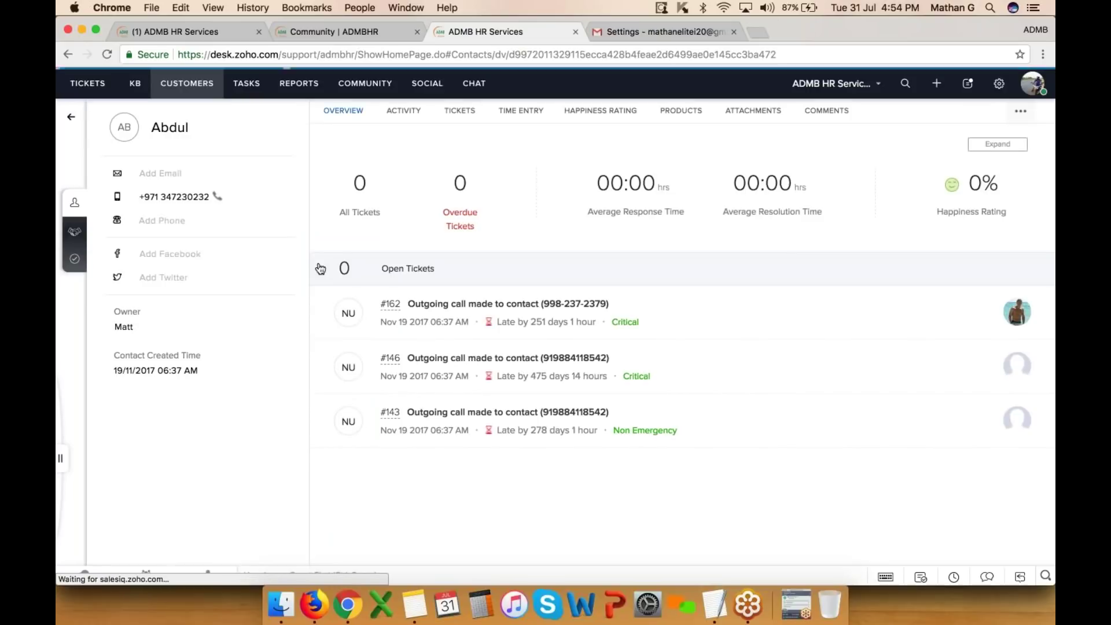
click(1038, 88)
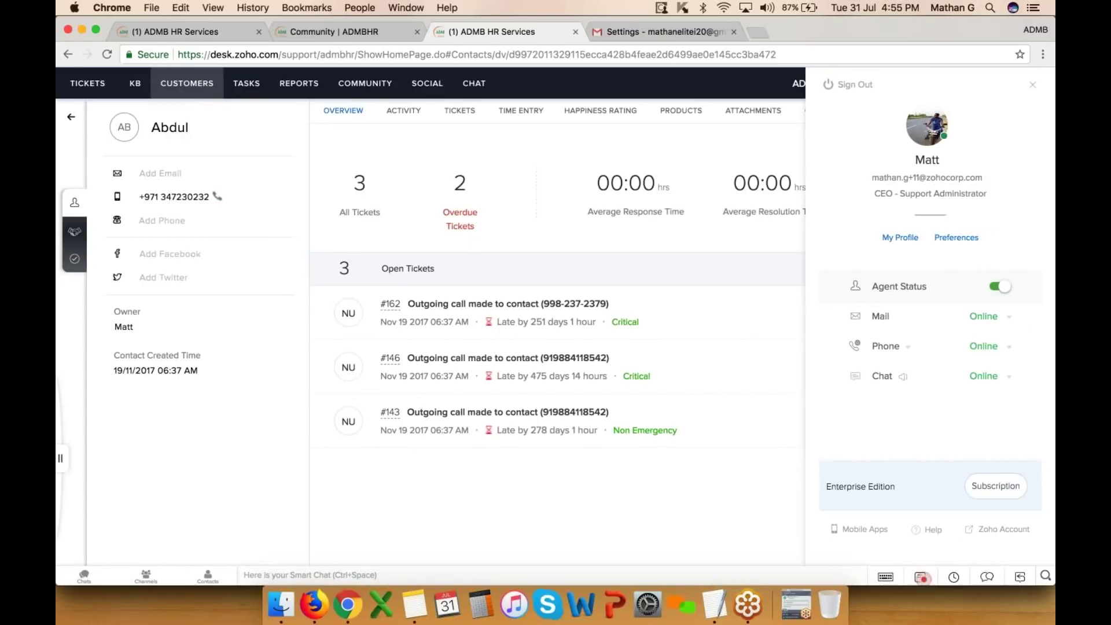
click(717, 366)
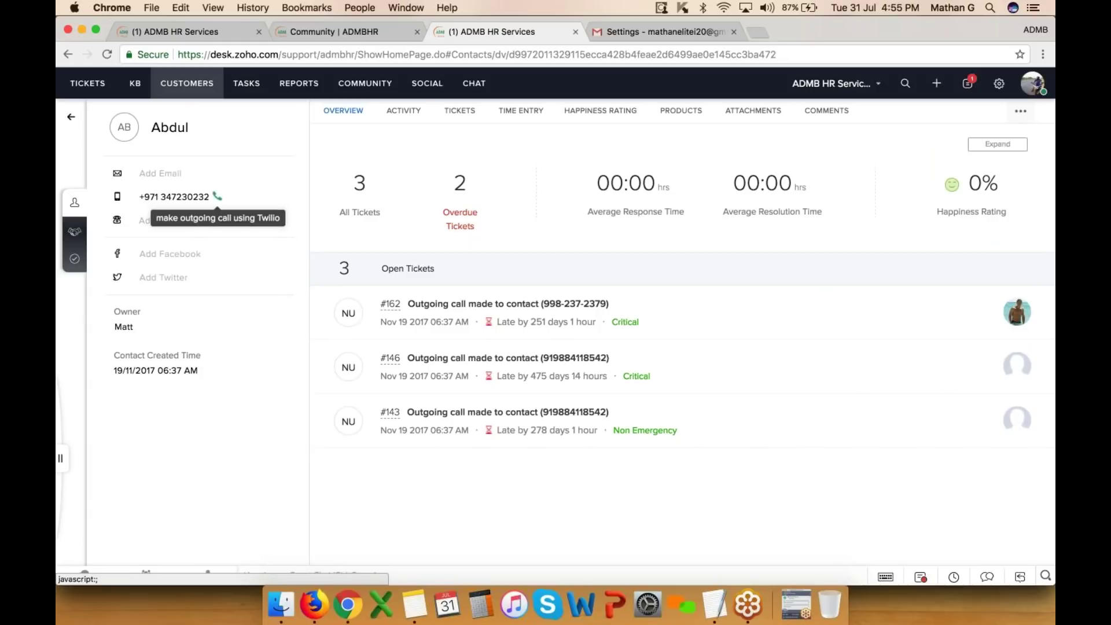
click(217, 196)
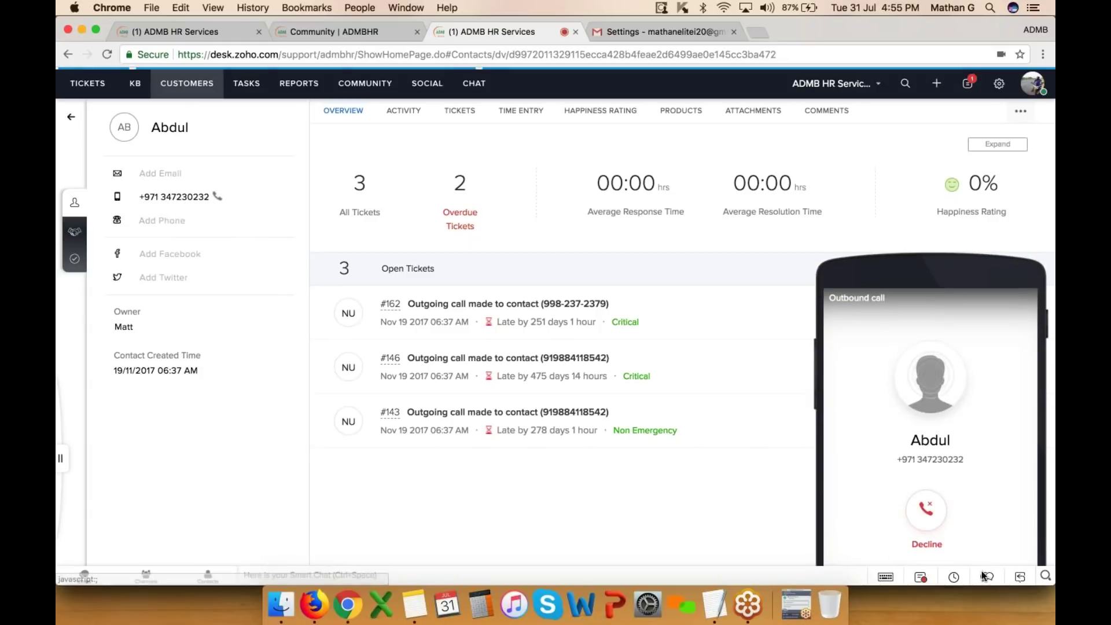
click(929, 508)
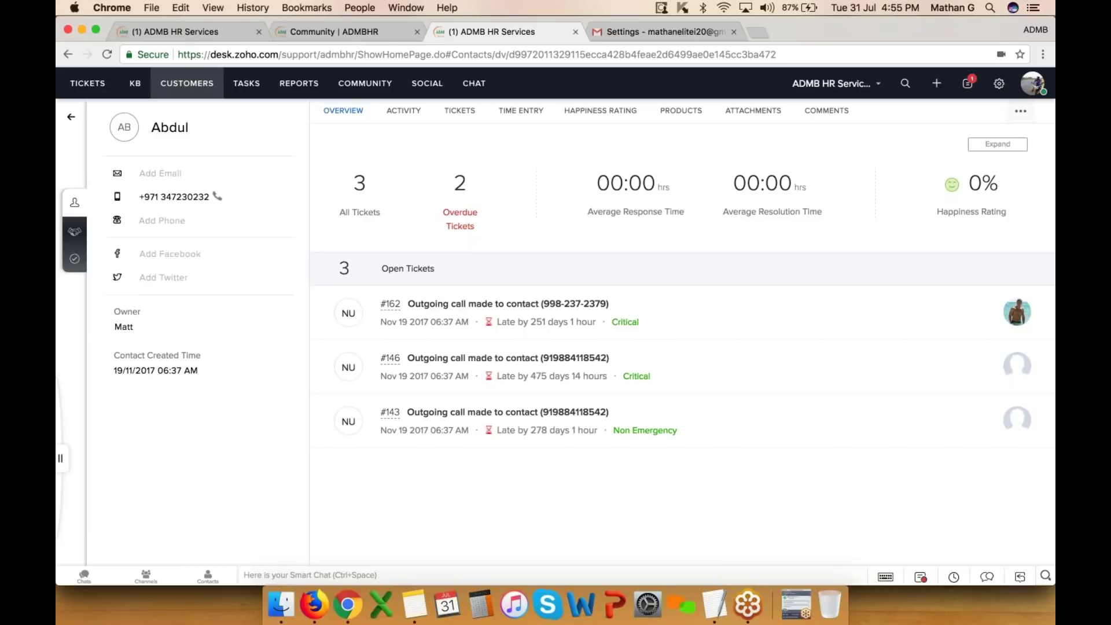
- Turn on the existing advanced web form, preview it, then go to the API setup page
click(1001, 86)
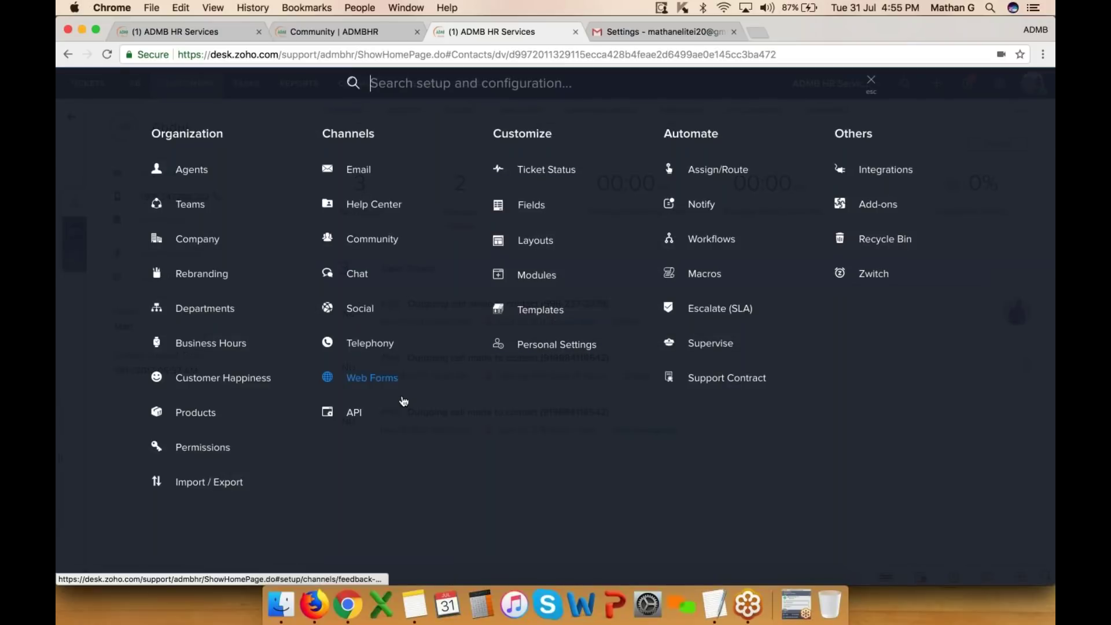
click(388, 382)
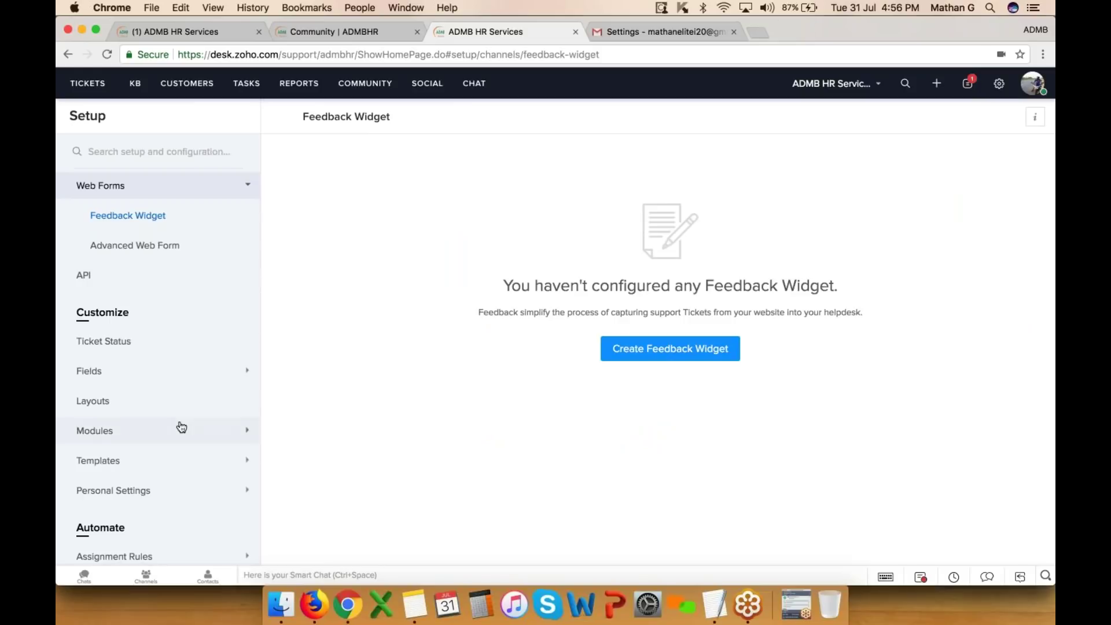
click(136, 250)
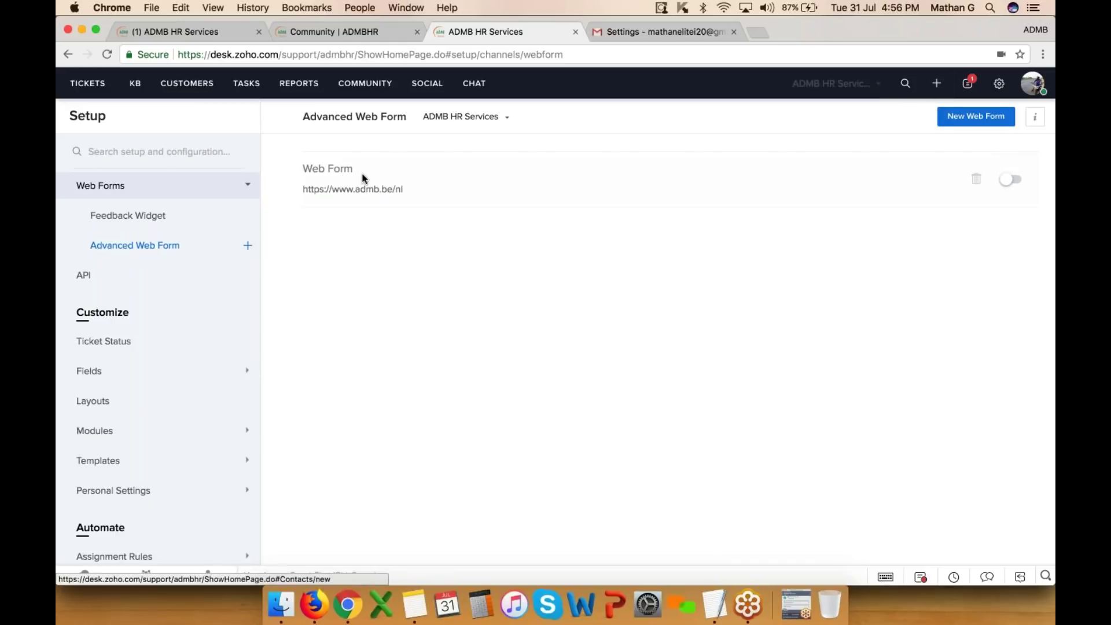
click(154, 248)
click(1009, 180)
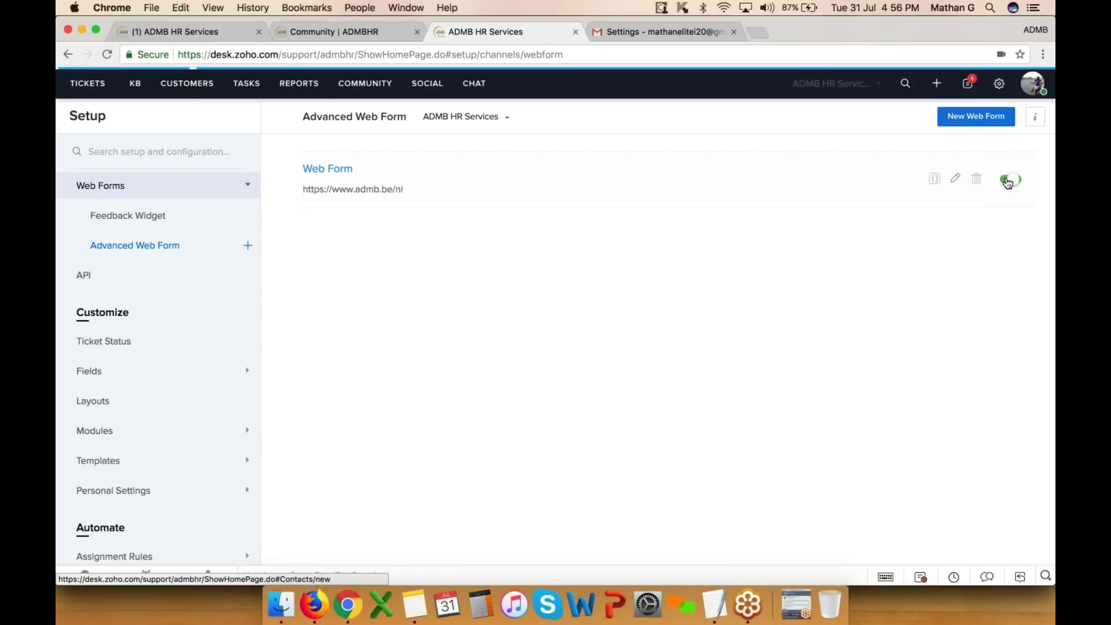
click(336, 169)
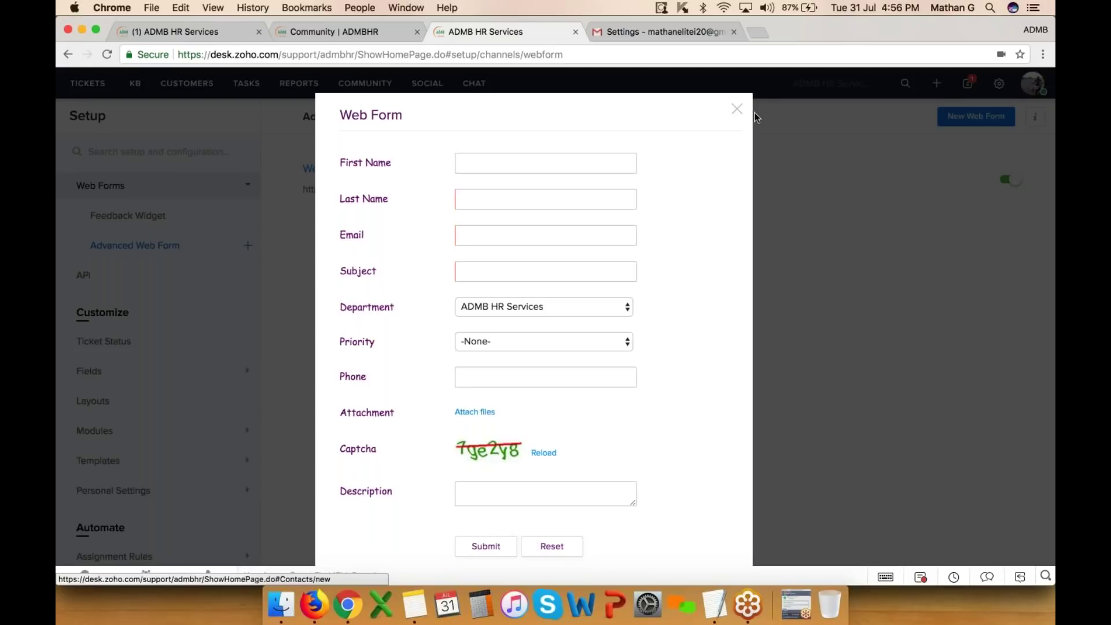
click(737, 109)
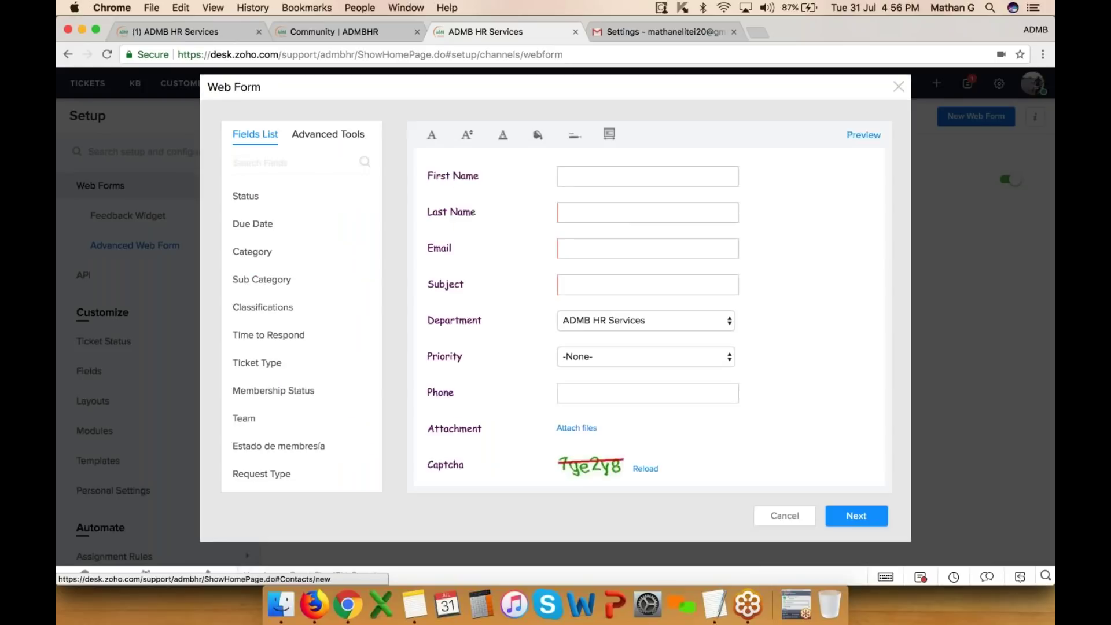
click(790, 519)
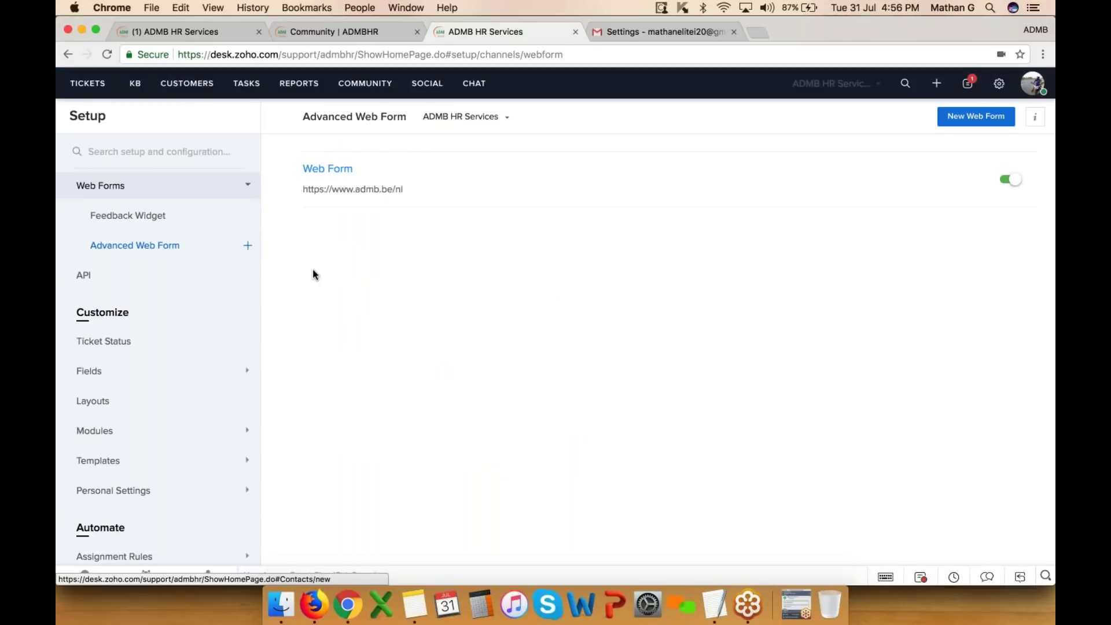
click(999, 85)
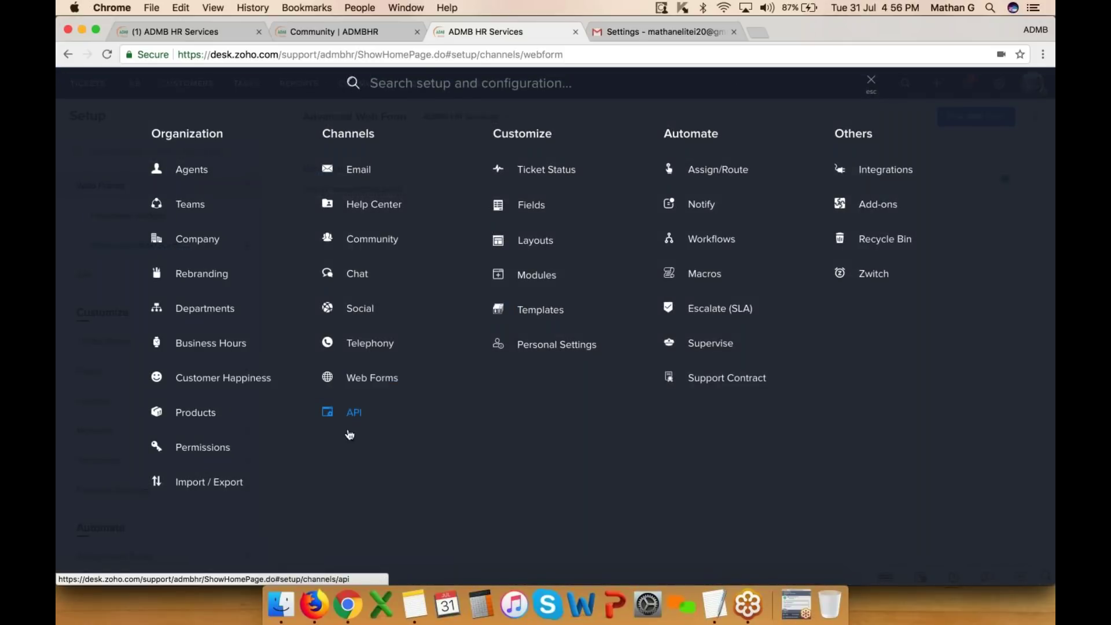
click(355, 412)
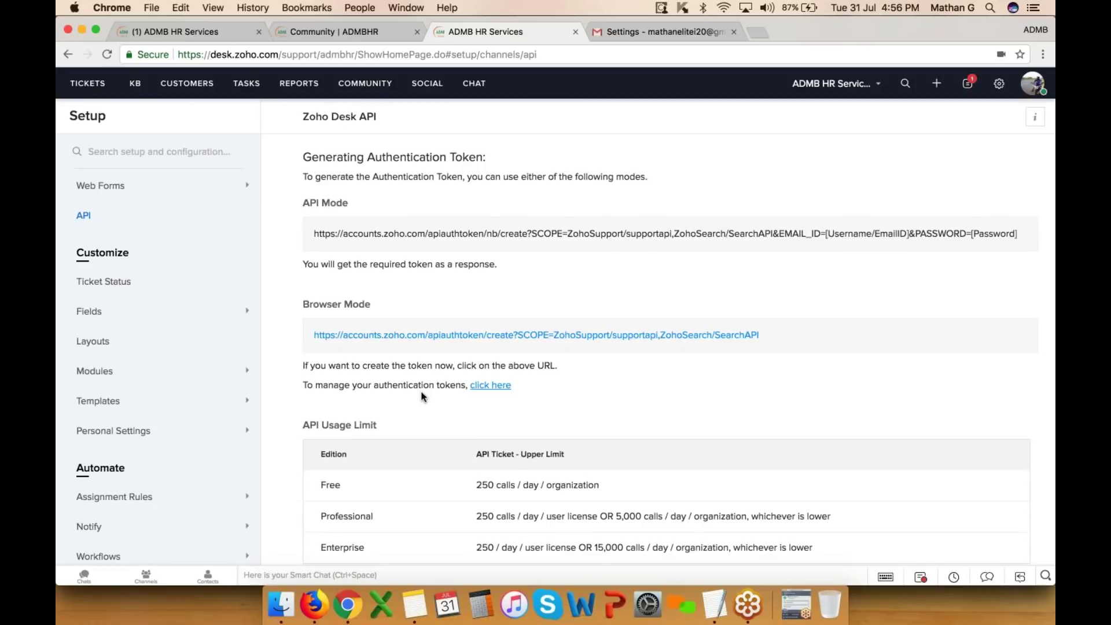
- Review the API token instructions, then start a new ticket from the Add New menu
click(1001, 85)
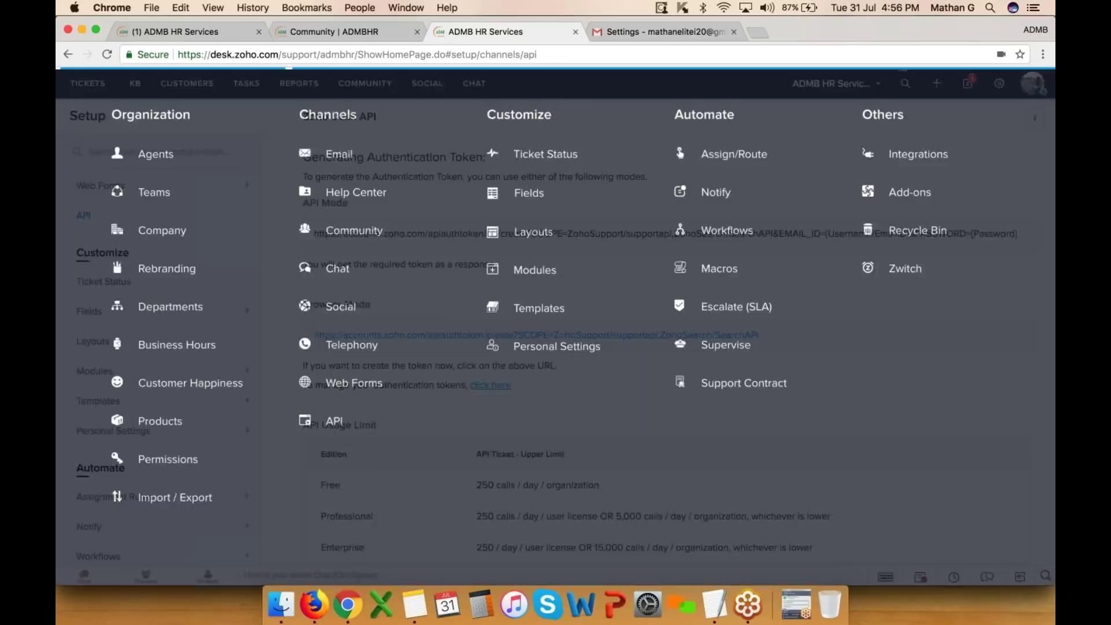
click(876, 91)
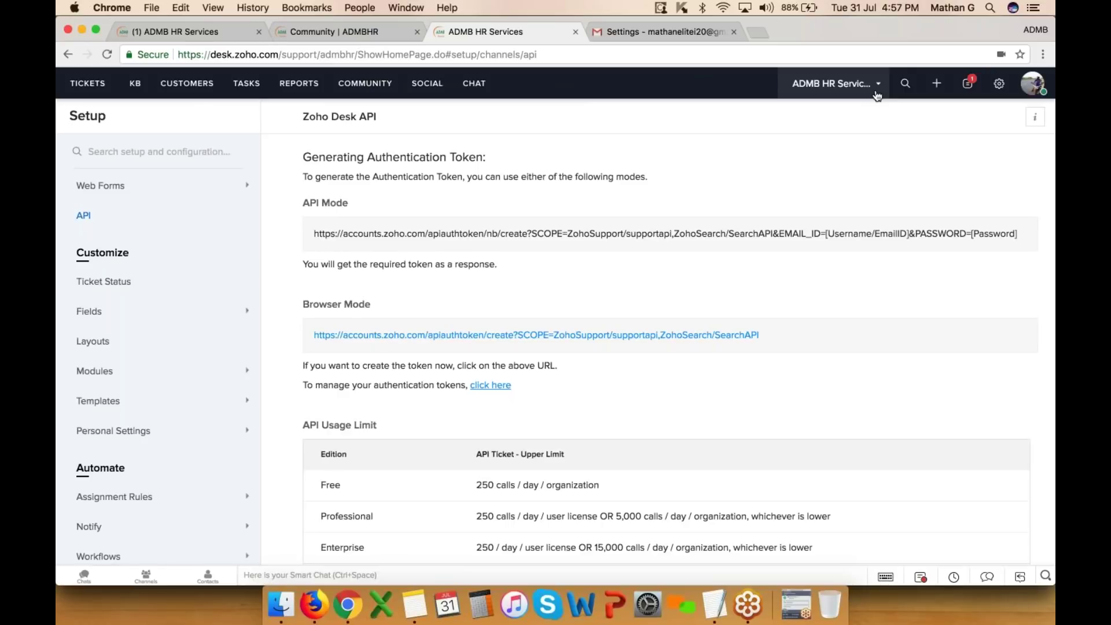
click(946, 96)
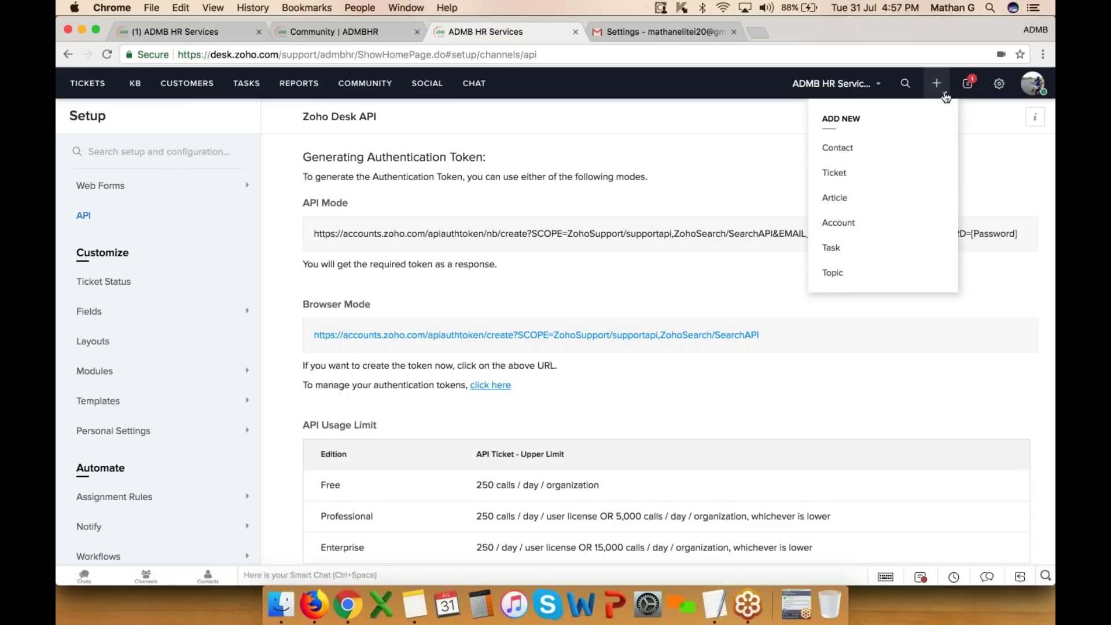
click(849, 176)
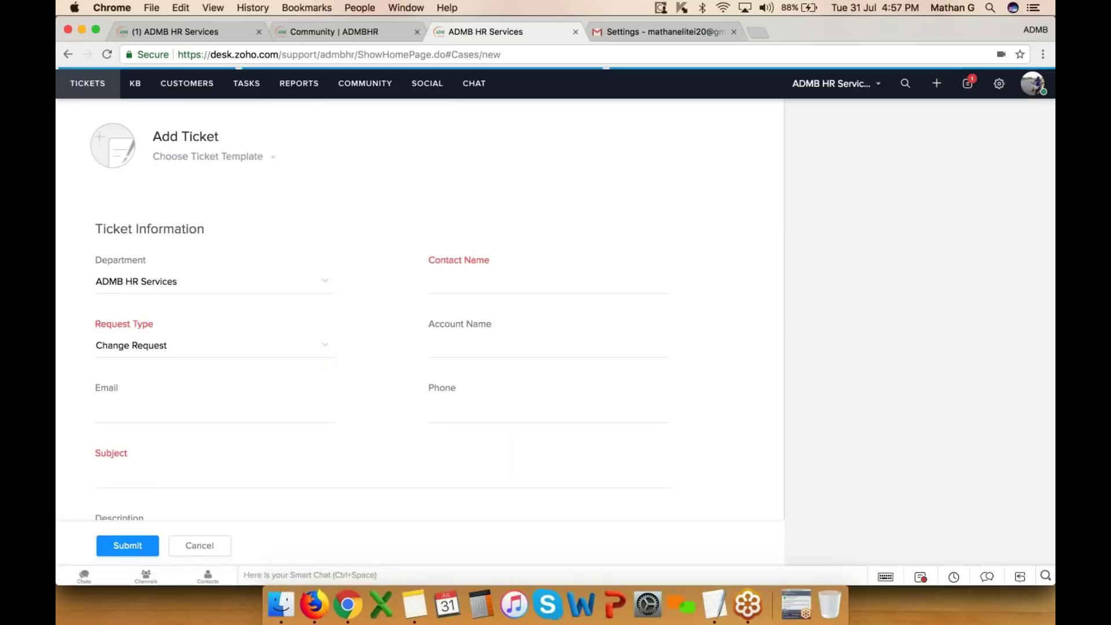
- Keep ADMB HR Services as department, choose the Sony Ind contact, and enter the contact's phone number
click(298, 289)
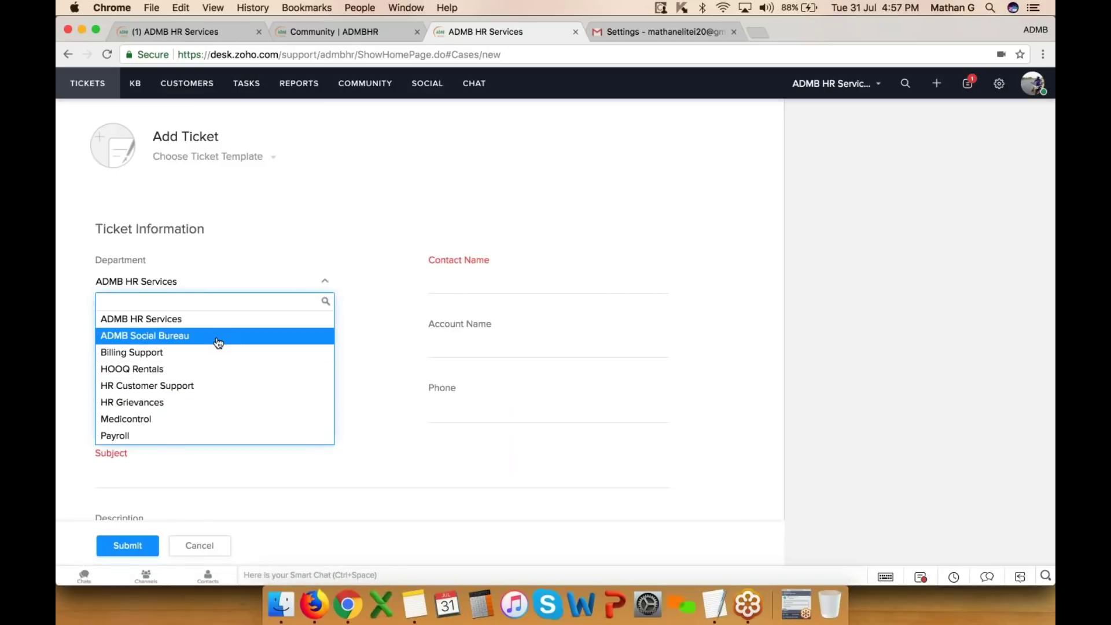
click(511, 414)
click(485, 279)
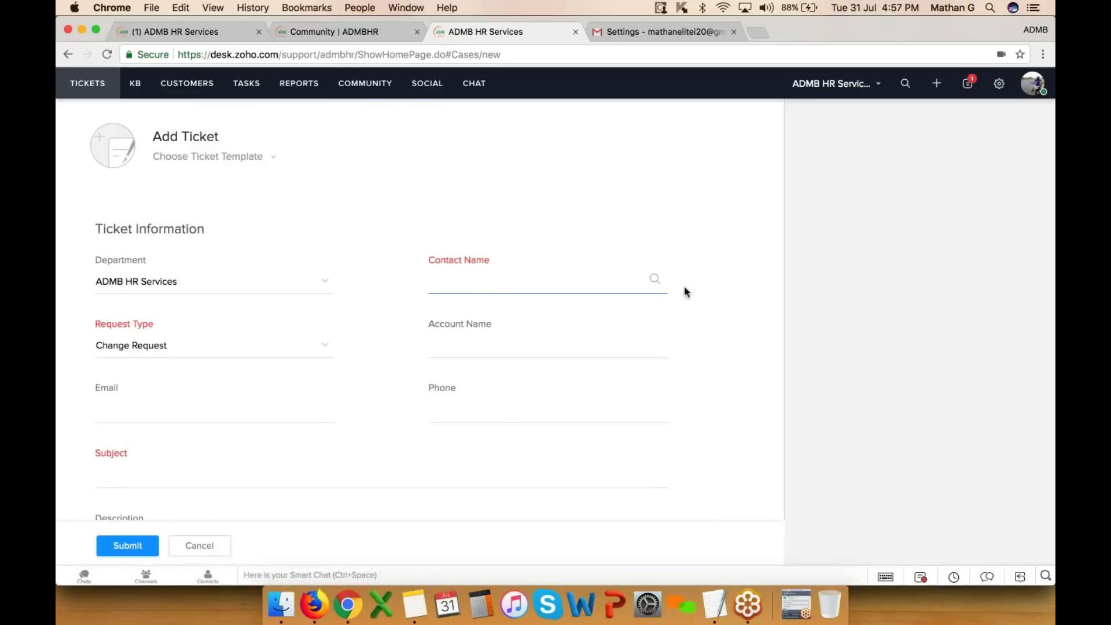
text(matt)
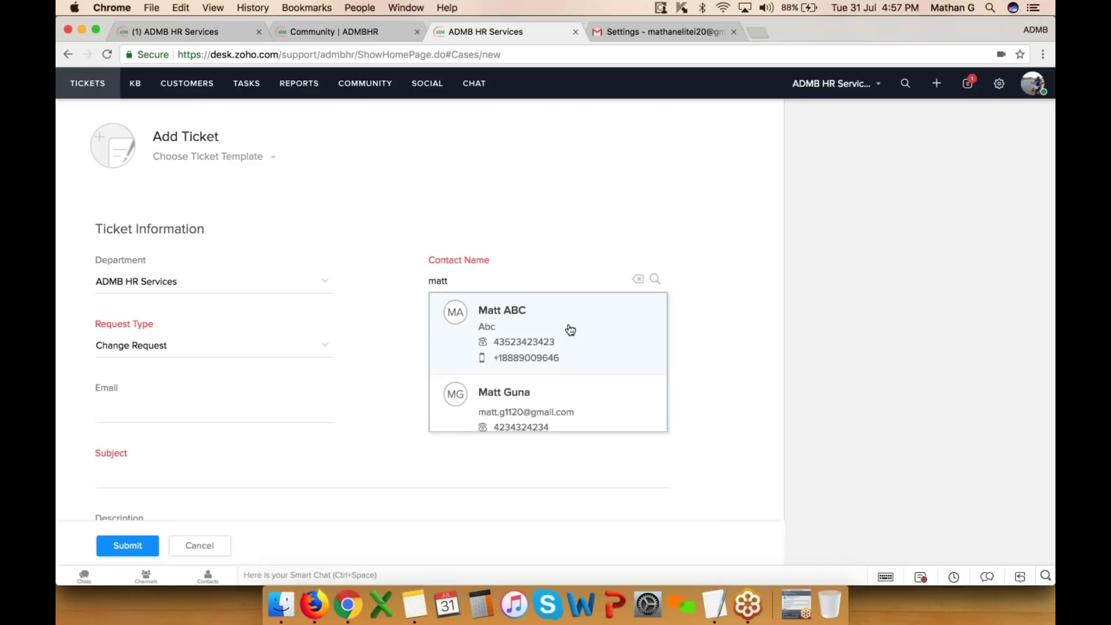
scroll(567, 328, down, 5)
scroll(548, 360, down, 4)
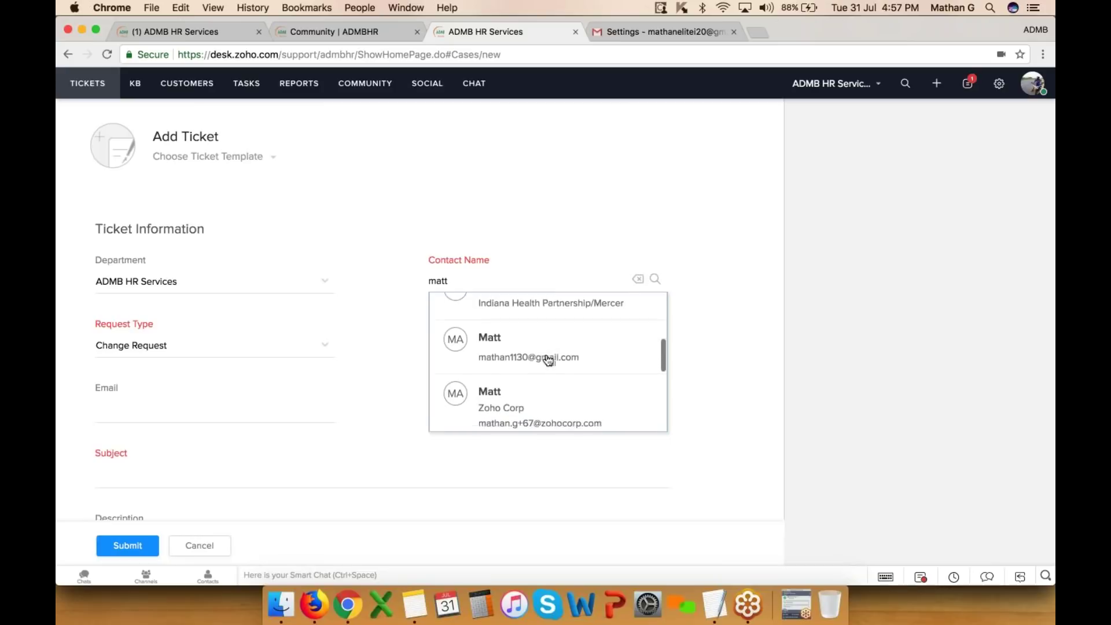
scroll(548, 361, down, 1)
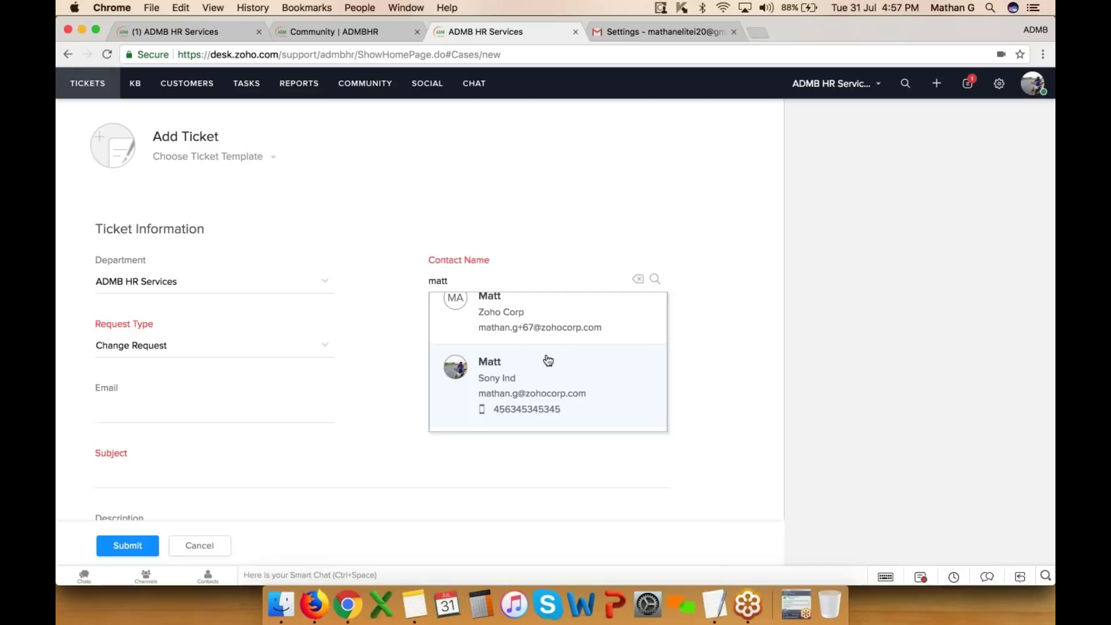
scroll(548, 360, down, 1)
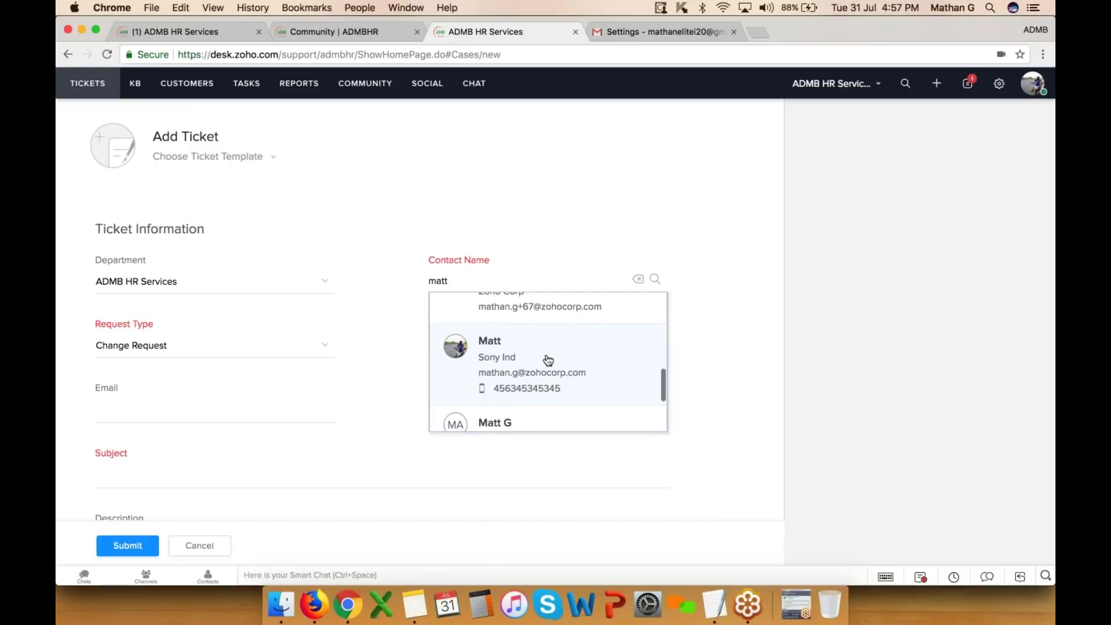
scroll(519, 374, up, 1)
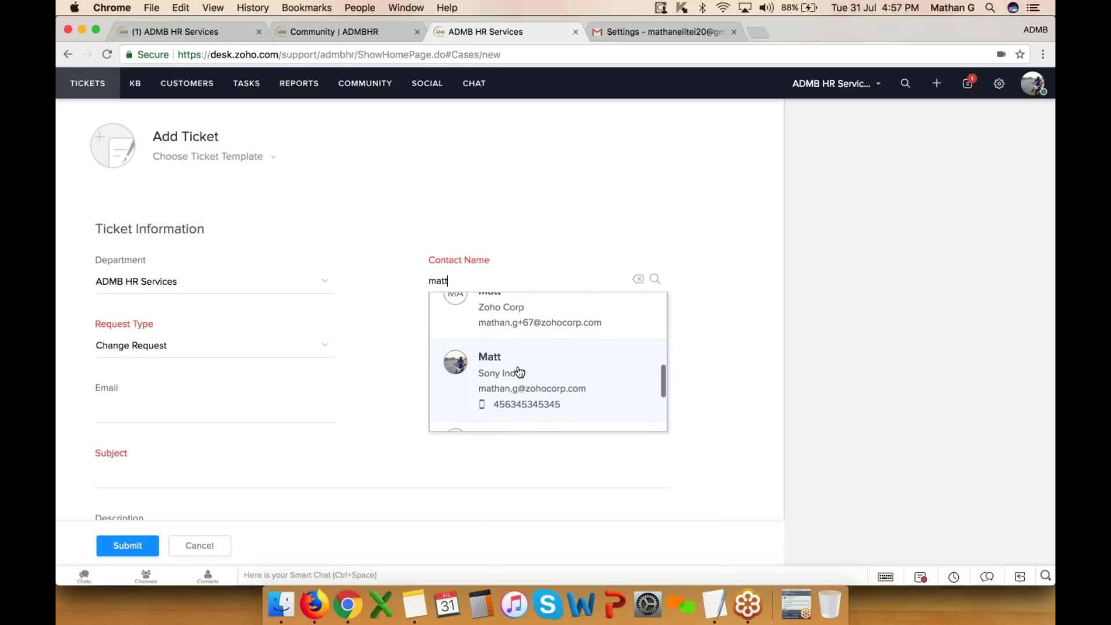
click(522, 391)
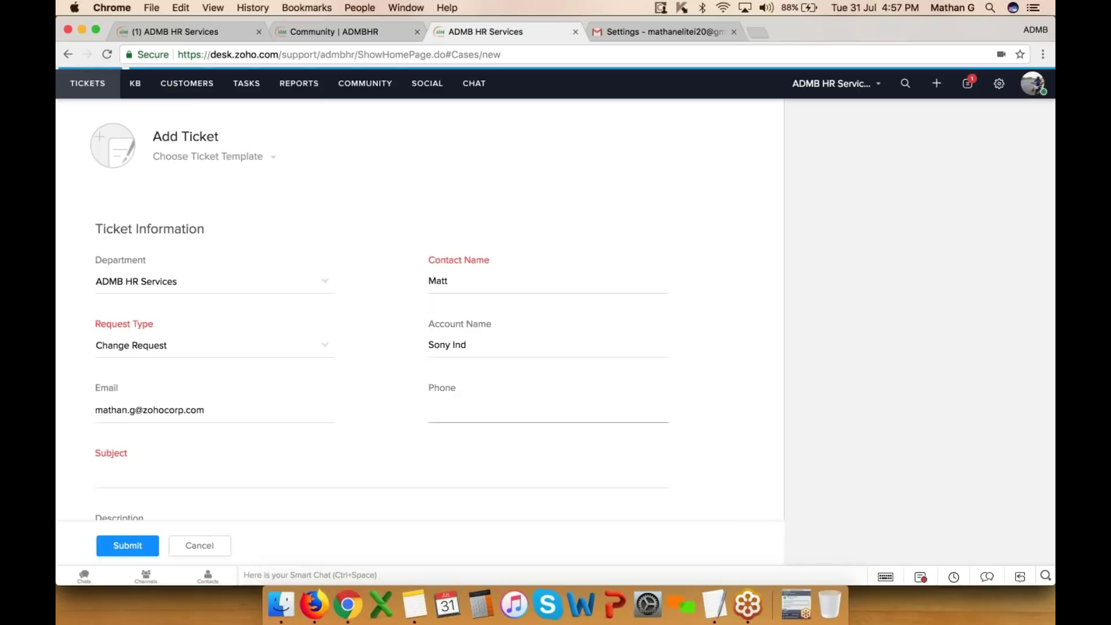
scroll(278, 347, down, 3)
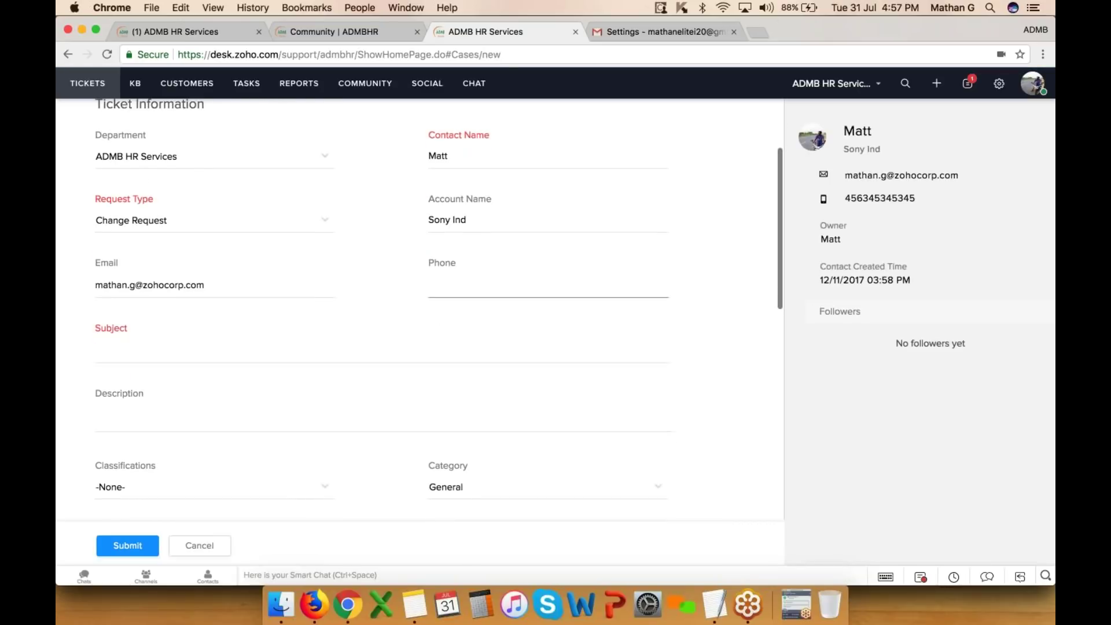
click(476, 296)
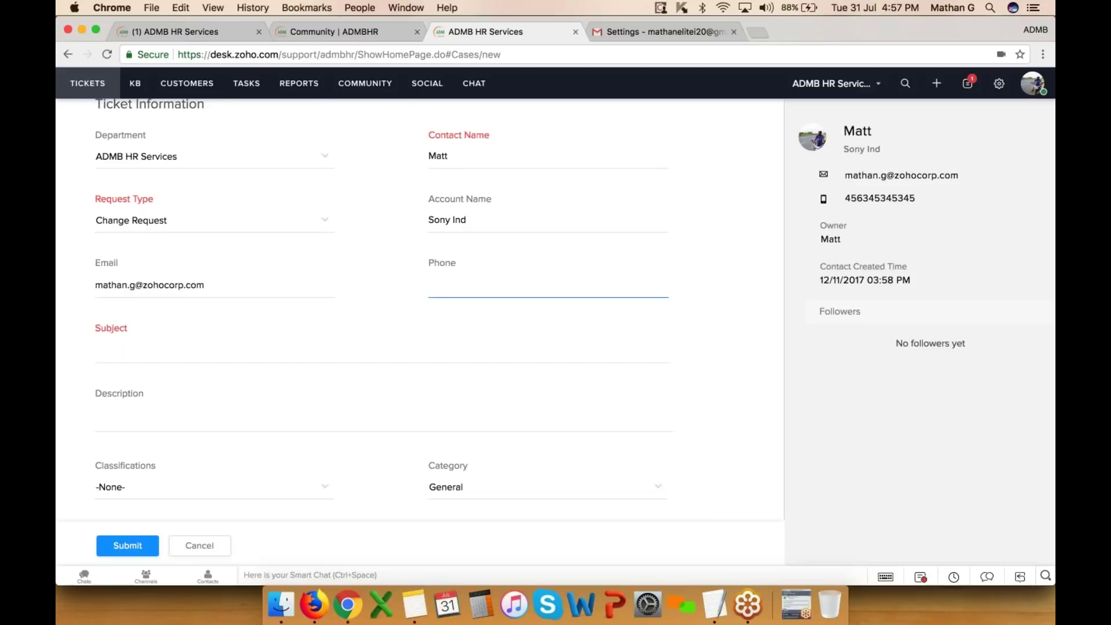
text(456456546)
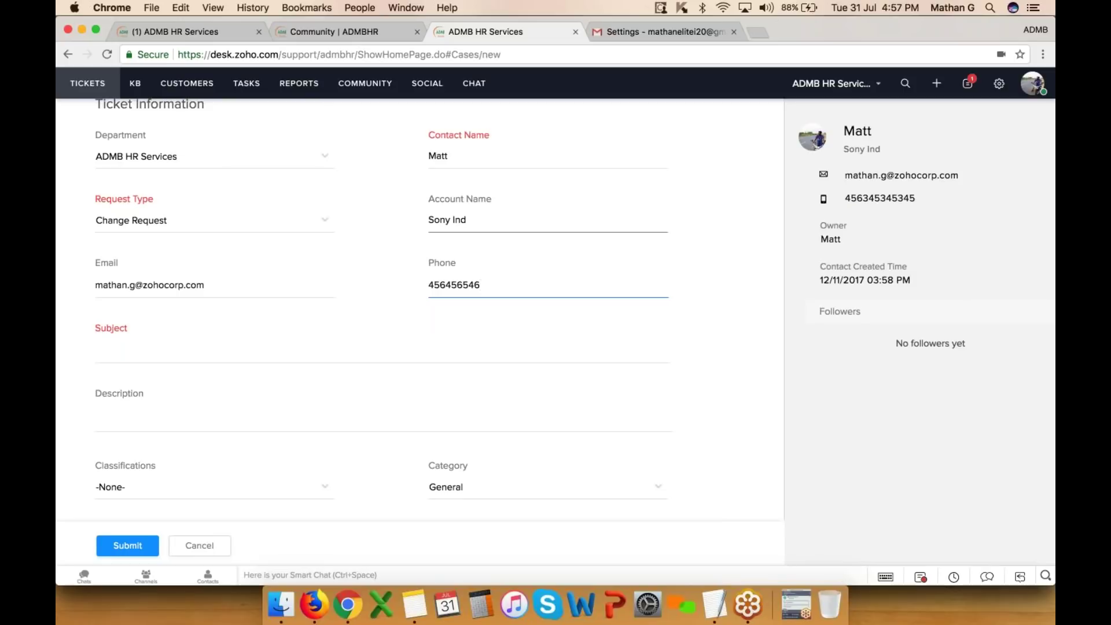
- Set the subject to 'Wireless down' and paste the description
click(255, 350)
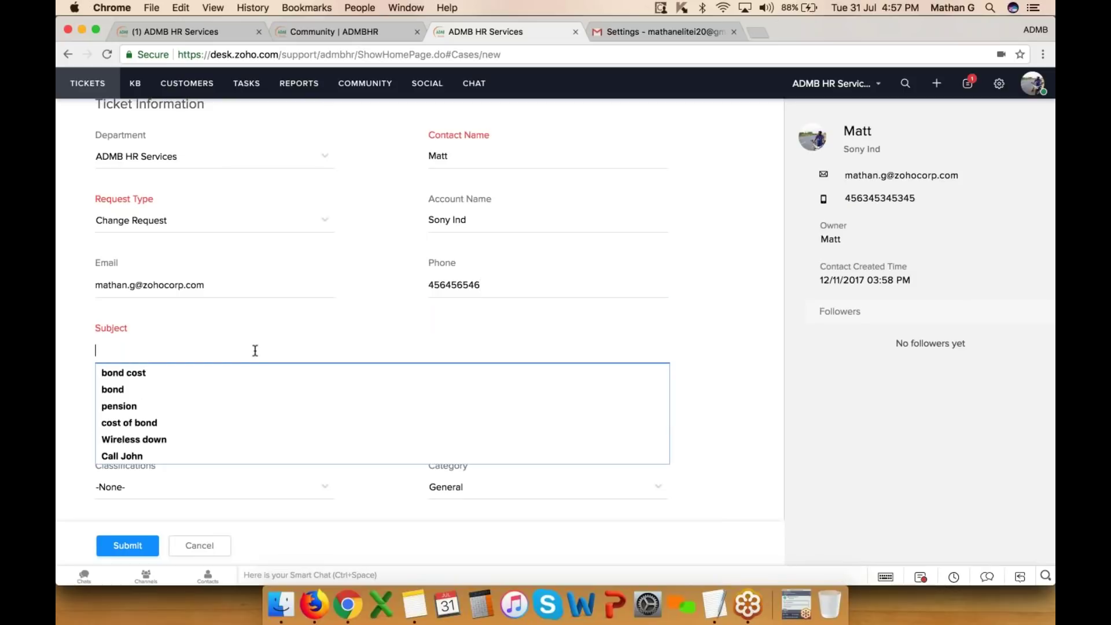
click(183, 434)
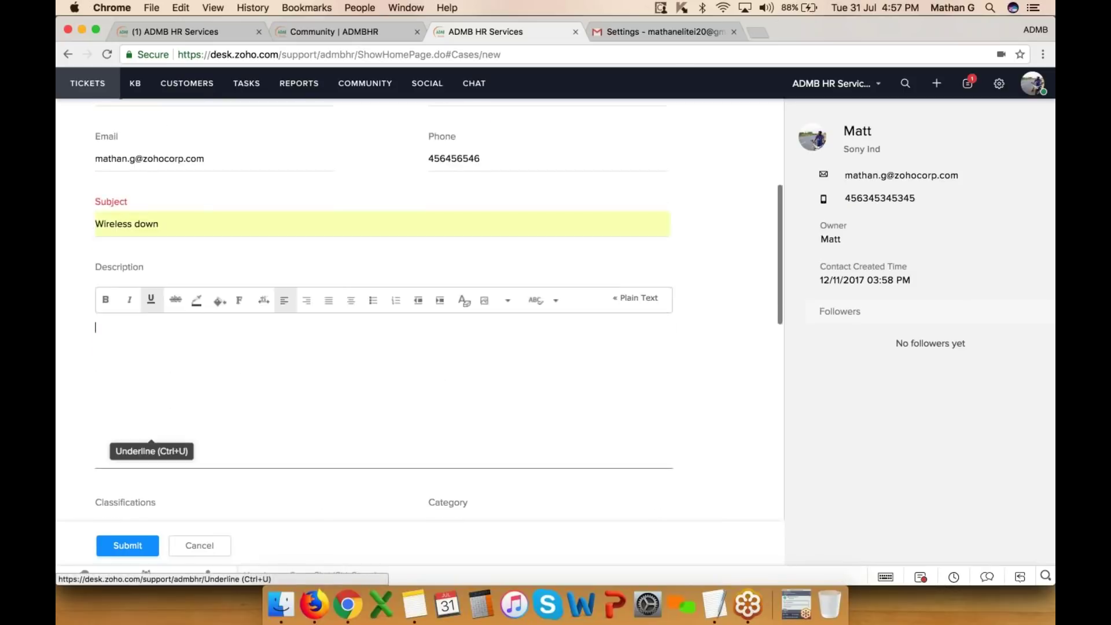
scroll(179, 354, down, 3)
text(<script type="text/javascript">var $zoho= $zoho || {livedesk:{values:{},ready:function(){$zoho.livedesk.chat.floatingwindow('all');}}};var d=document;s=d.createElement("script");s.type="text/javascript";s.defer=true;s.src="https://salesiq.zoho.com/support.admbhr/float.ls?embedname=admbhr";t=d.getElementsByTagName("script")[0];t.parentNode.insertBefore(s,t);</script>)
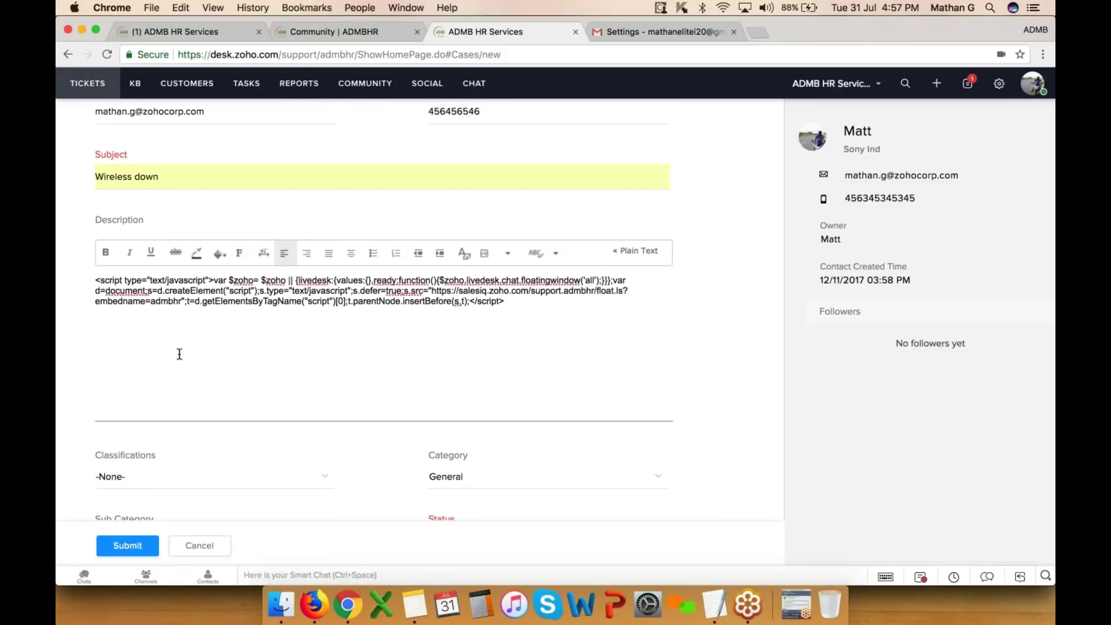
scroll(179, 354, down, 6)
- Set classification Problem, ticket type Billable, membership status Free and priority High
click(197, 298)
click(173, 365)
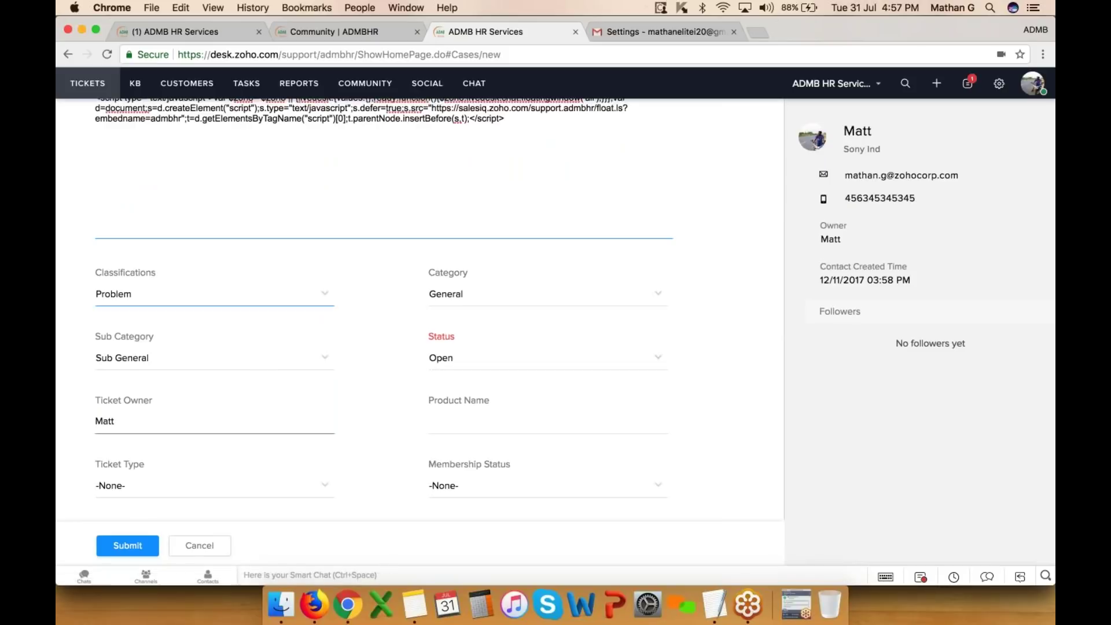
scroll(472, 343, down, 5)
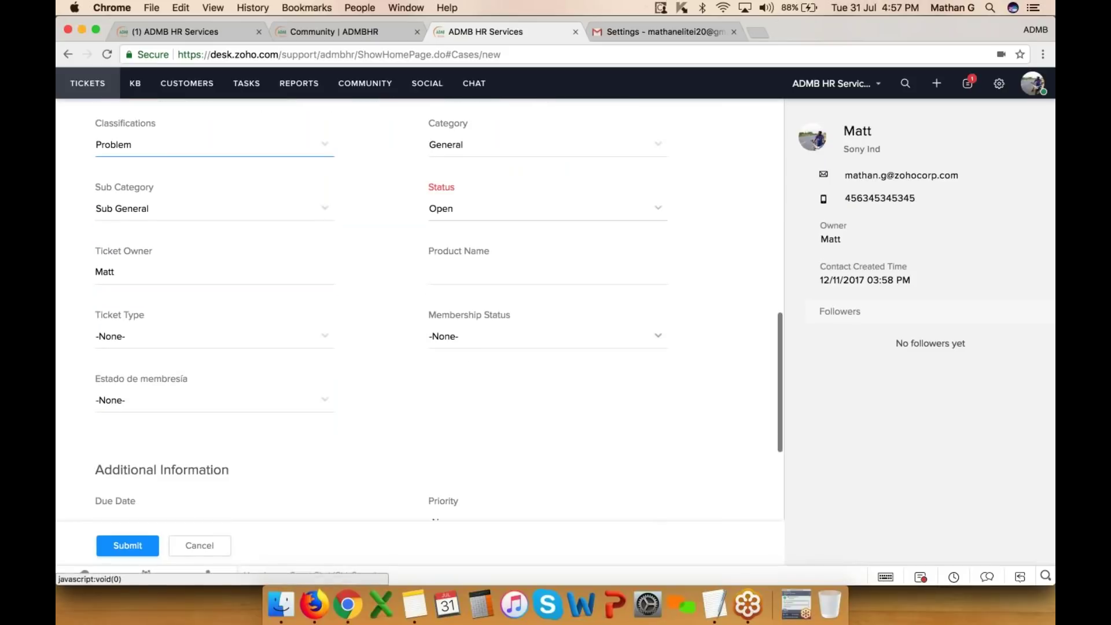
click(156, 342)
click(166, 374)
click(459, 341)
click(449, 390)
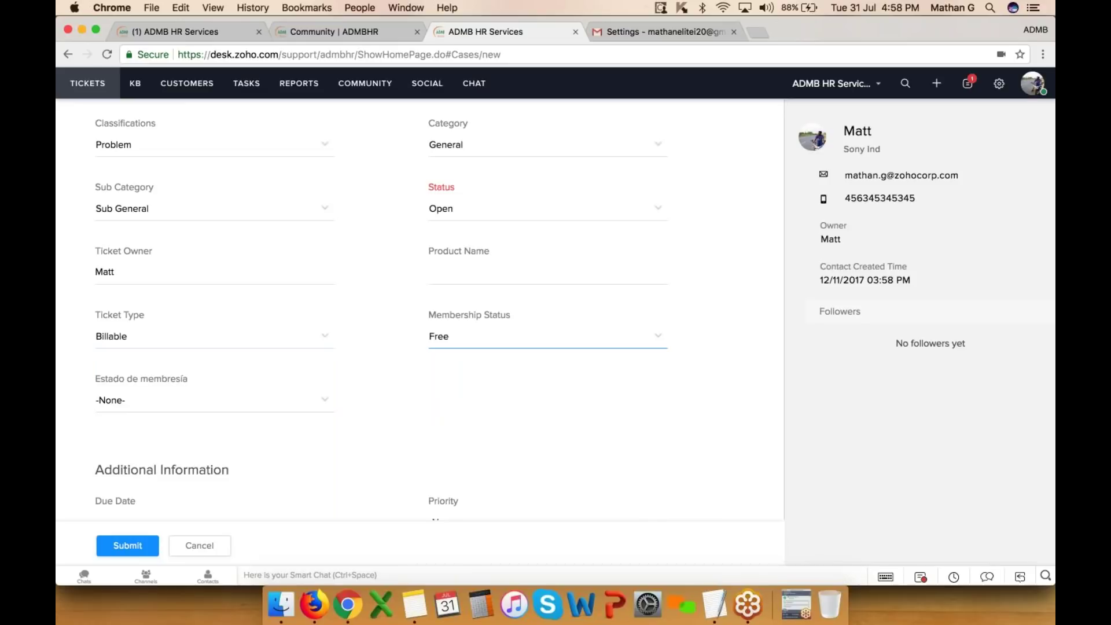
scroll(467, 347, down, 4)
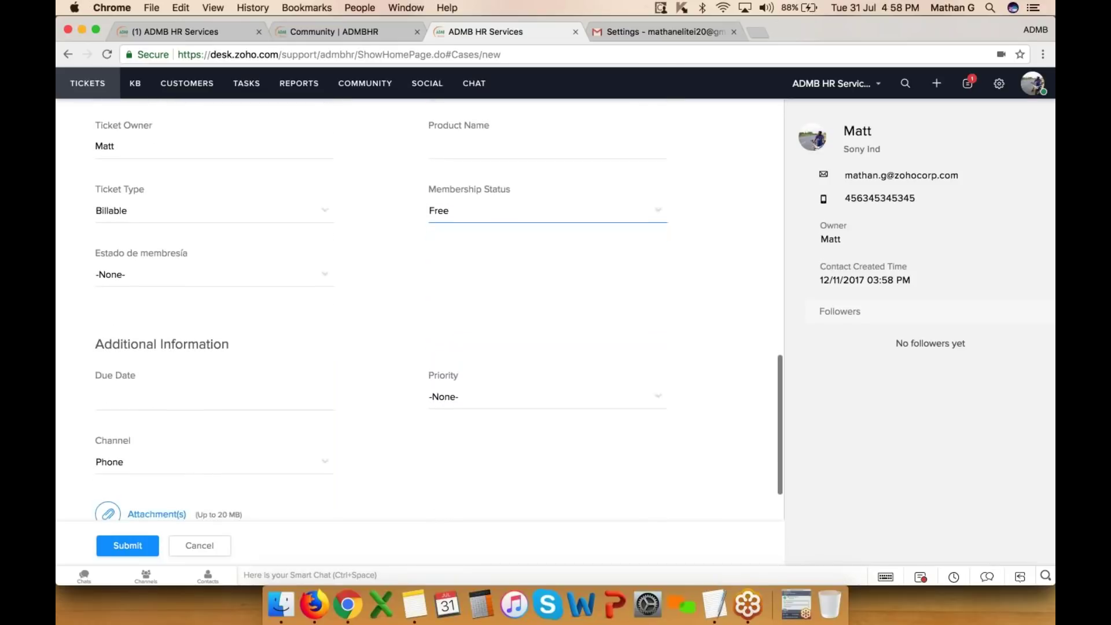
click(467, 382)
click(444, 457)
- Attach the Zoho desk help feature.xlsx spreadsheet and submit the ticket
scroll(231, 367, down, 2)
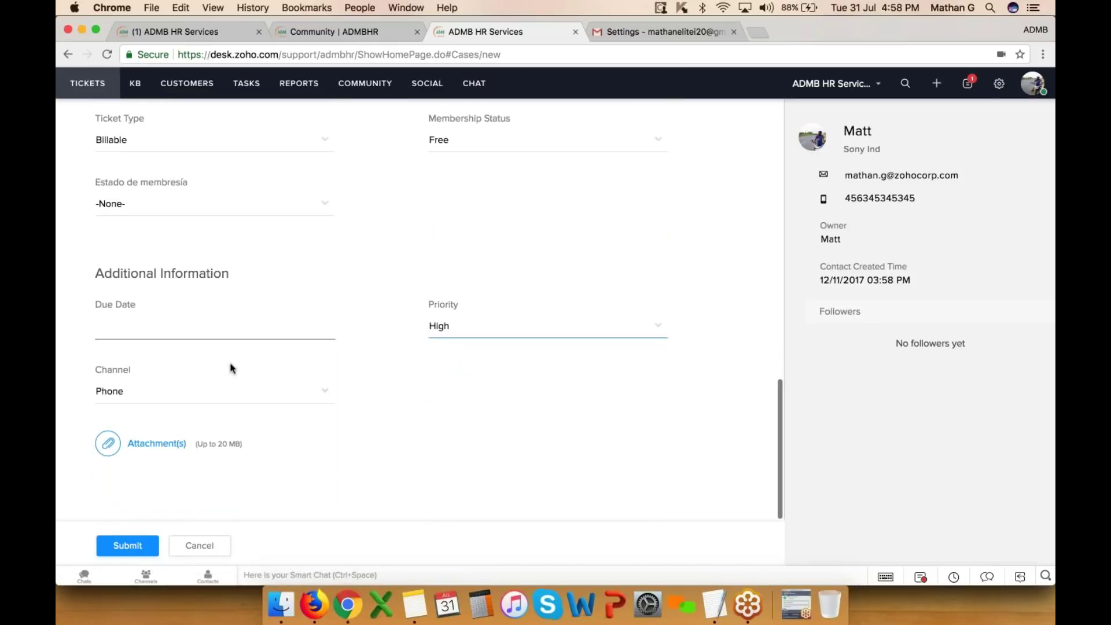
click(108, 443)
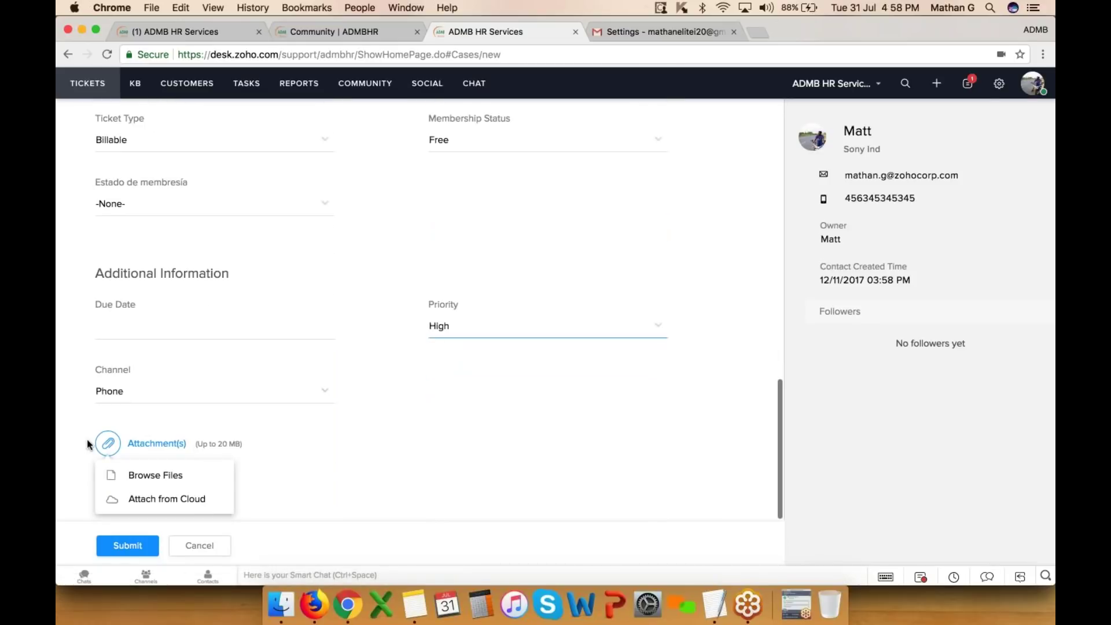
click(198, 479)
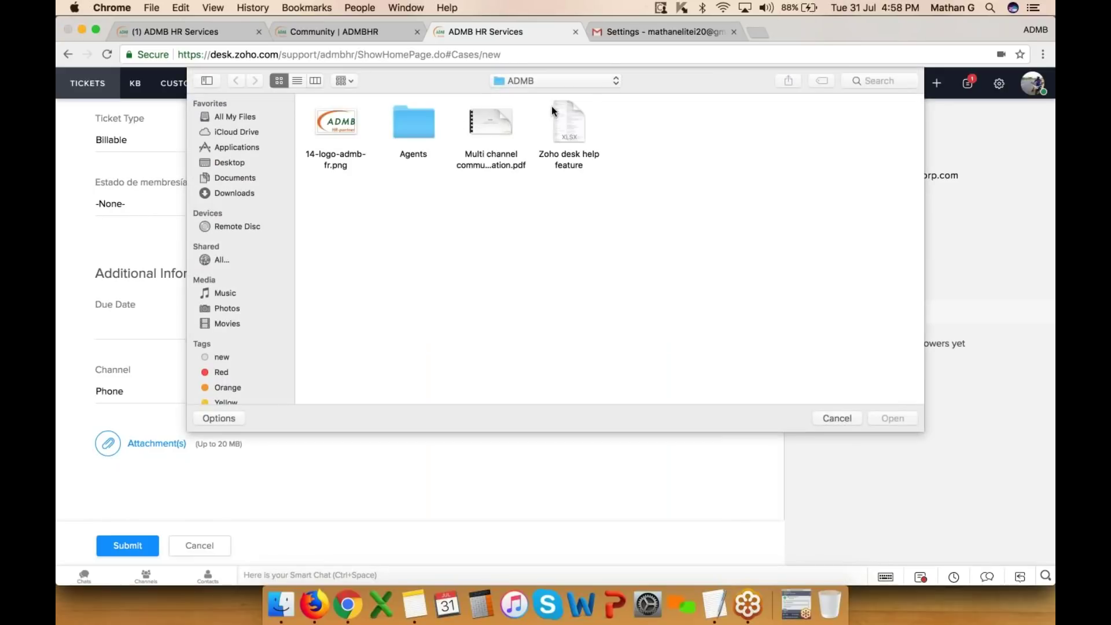
double_click(551, 106)
scroll(137, 502, down, 3)
click(127, 545)
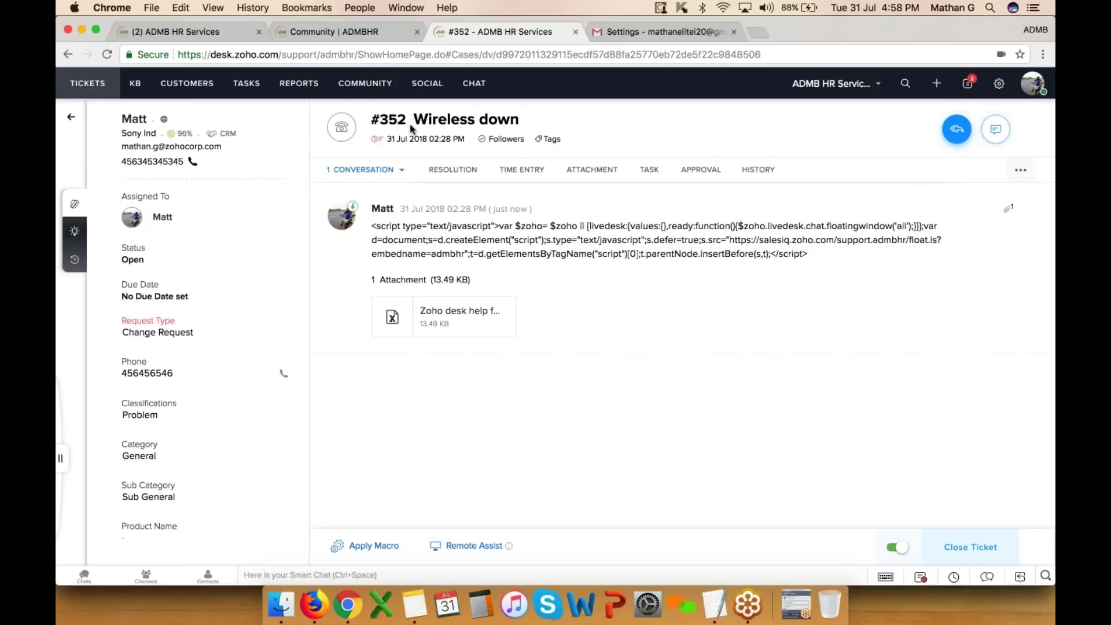
- Review ticket #352 'Wireless down', then go from Setup to the ticket fields list
drag(412, 127, 529, 127)
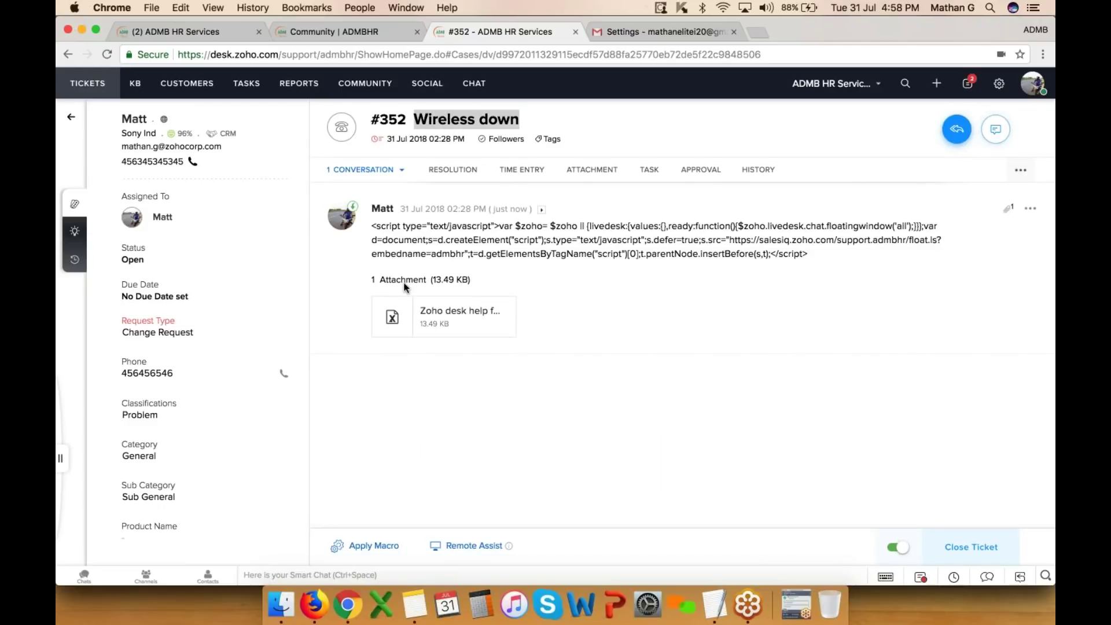
mouse_move(487, 322)
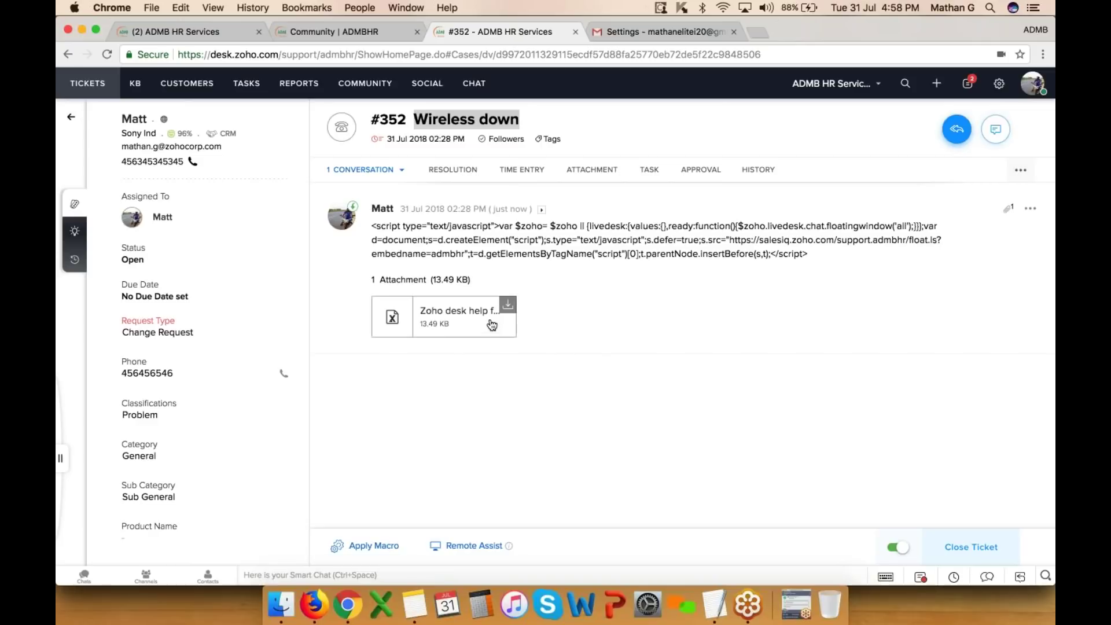
click(998, 84)
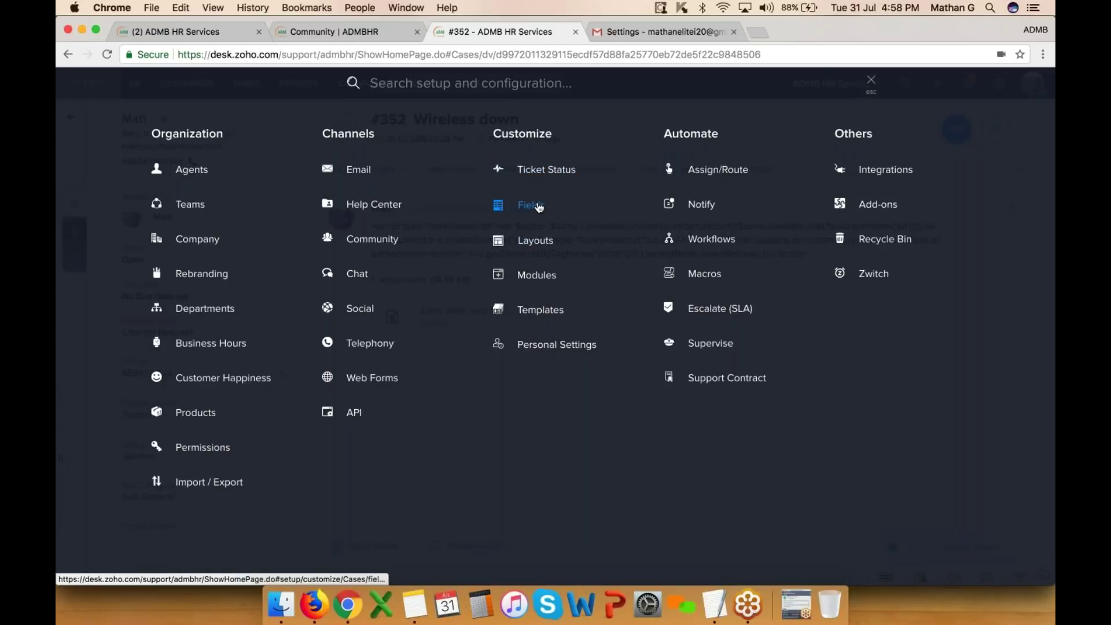
click(538, 206)
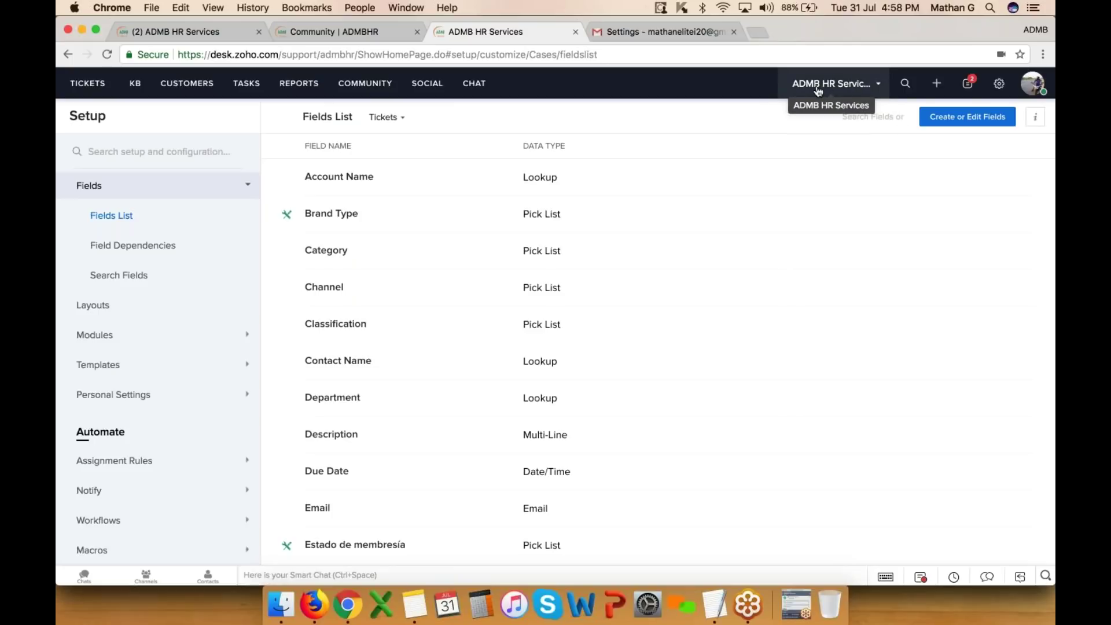
- Open the ticket layout editor for ADMB HR Services and the Classification field's options
click(966, 118)
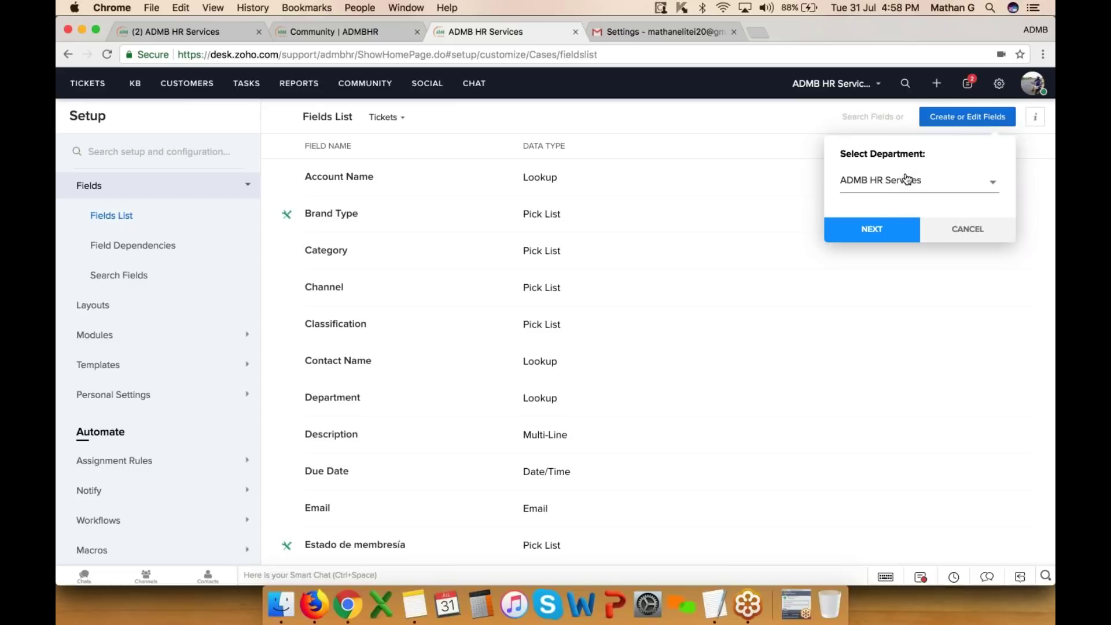
click(862, 239)
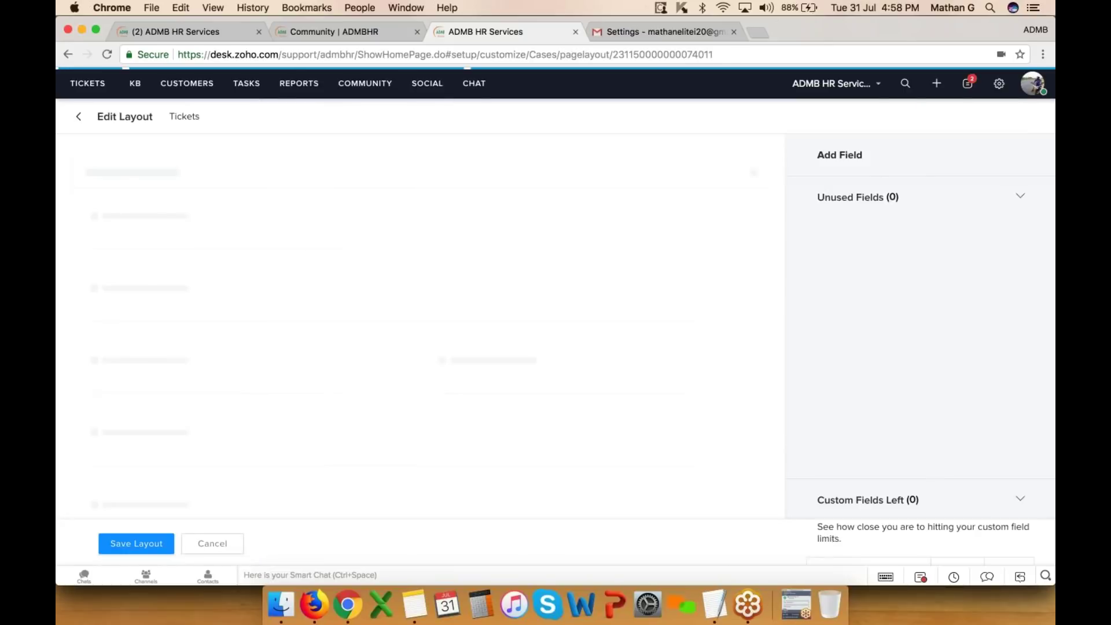
scroll(446, 320, down, 2)
scroll(446, 320, up, 2)
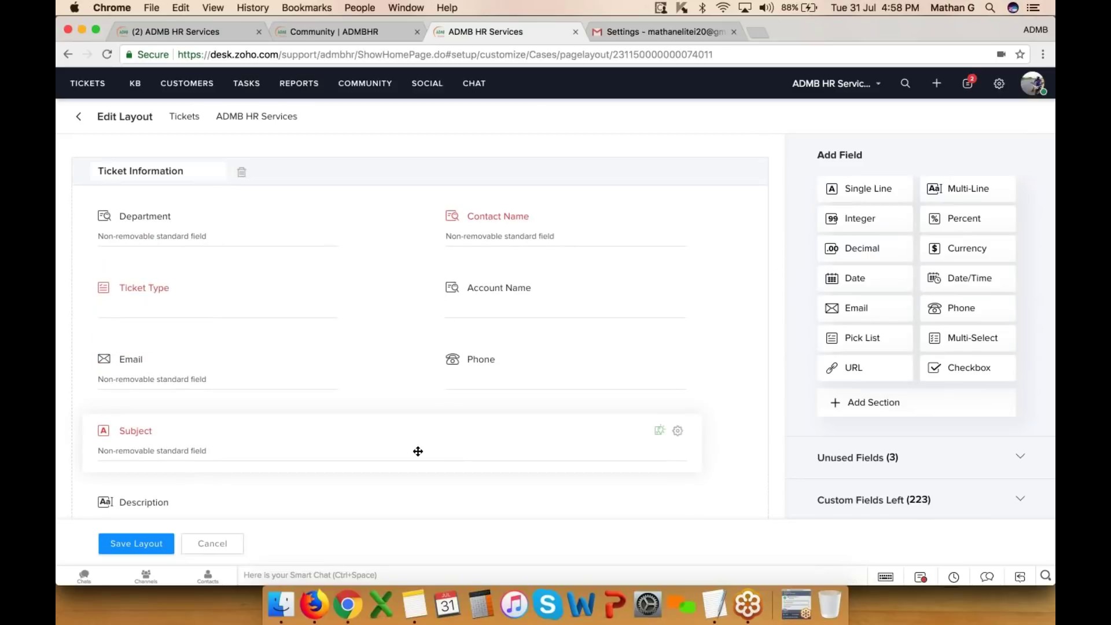
scroll(260, 368, down, 5)
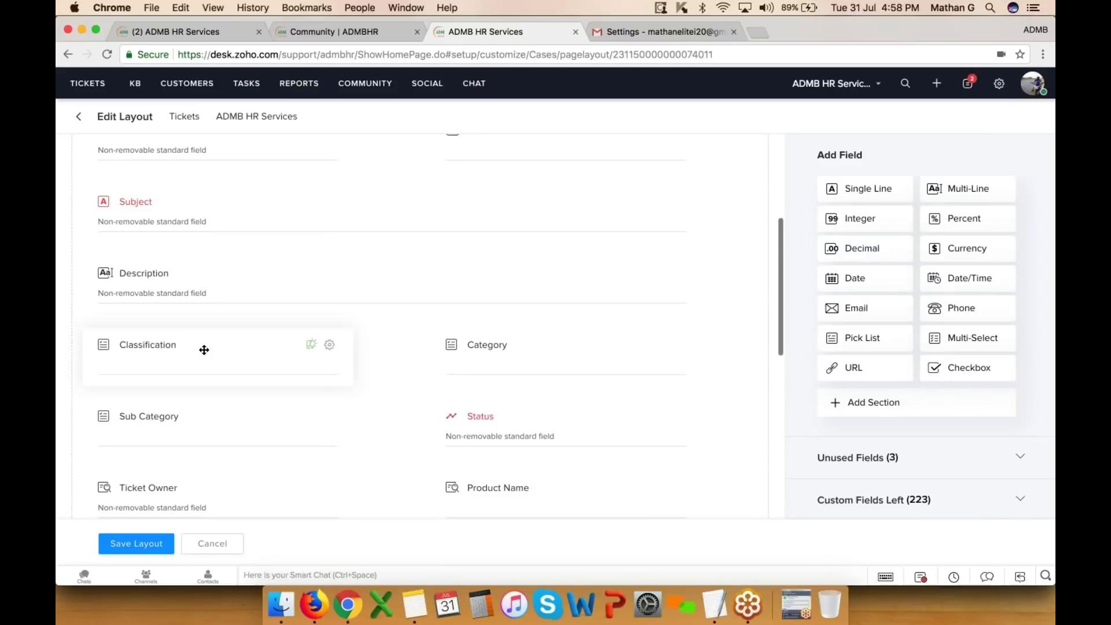
click(329, 345)
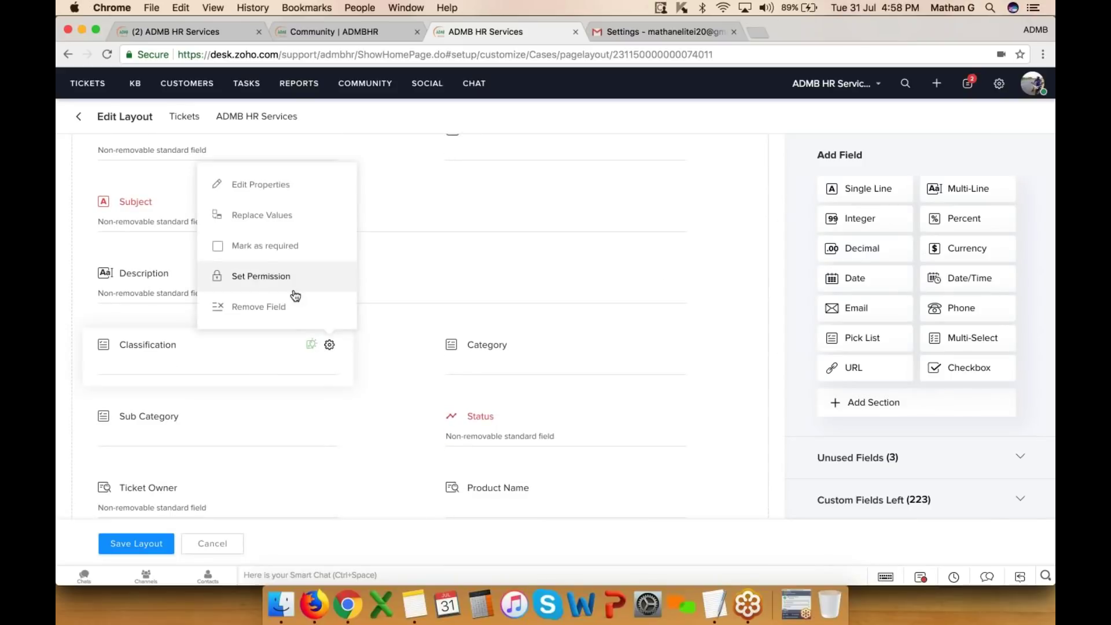
- Scroll through the Classification pick list values, Question through Development, then close the field editor
click(273, 185)
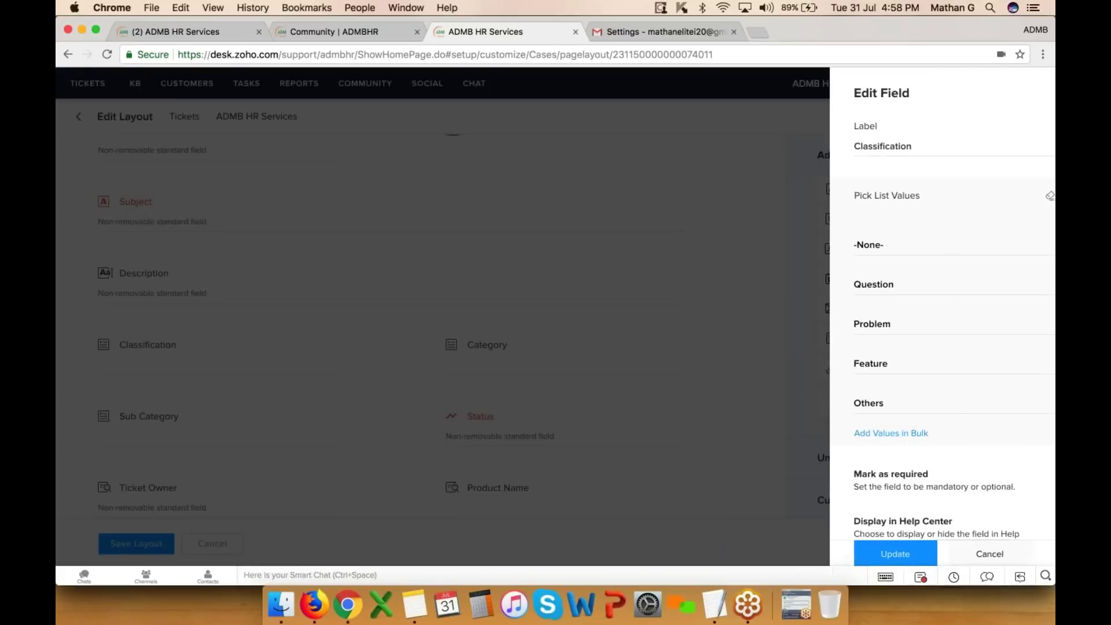
scroll(857, 324, down, 1)
scroll(861, 306, down, 1)
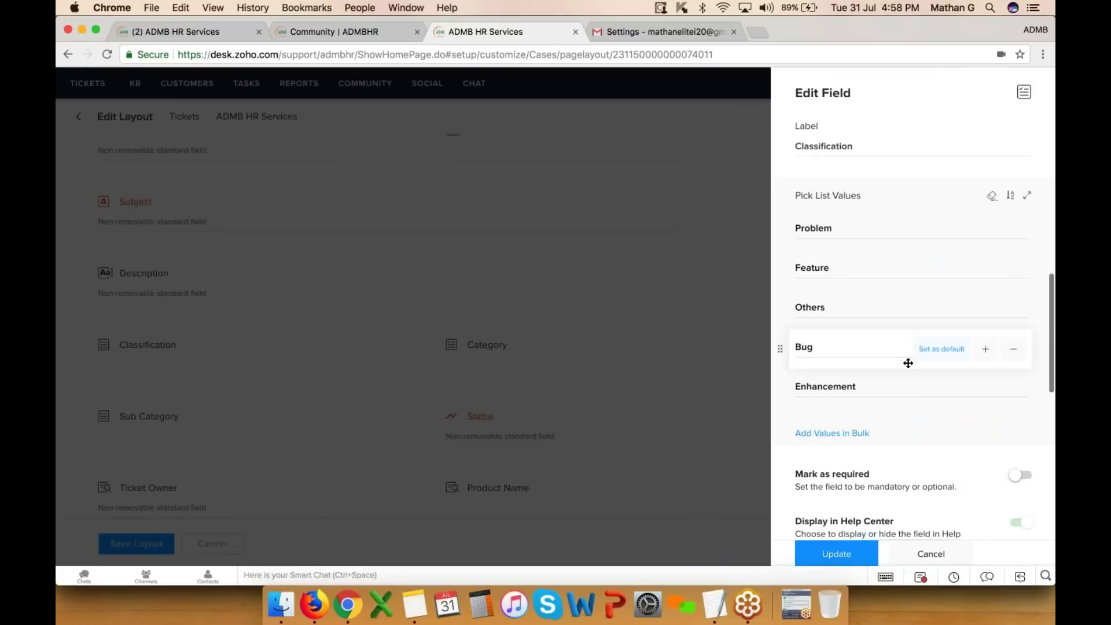
scroll(862, 306, down, 1)
scroll(862, 306, up, 1)
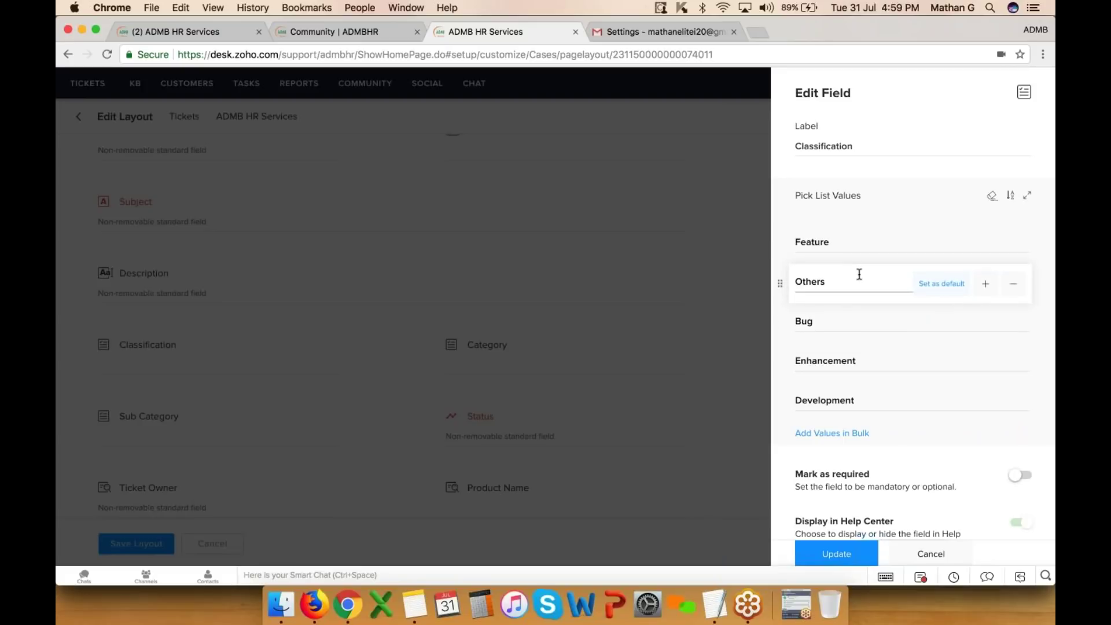
click(929, 556)
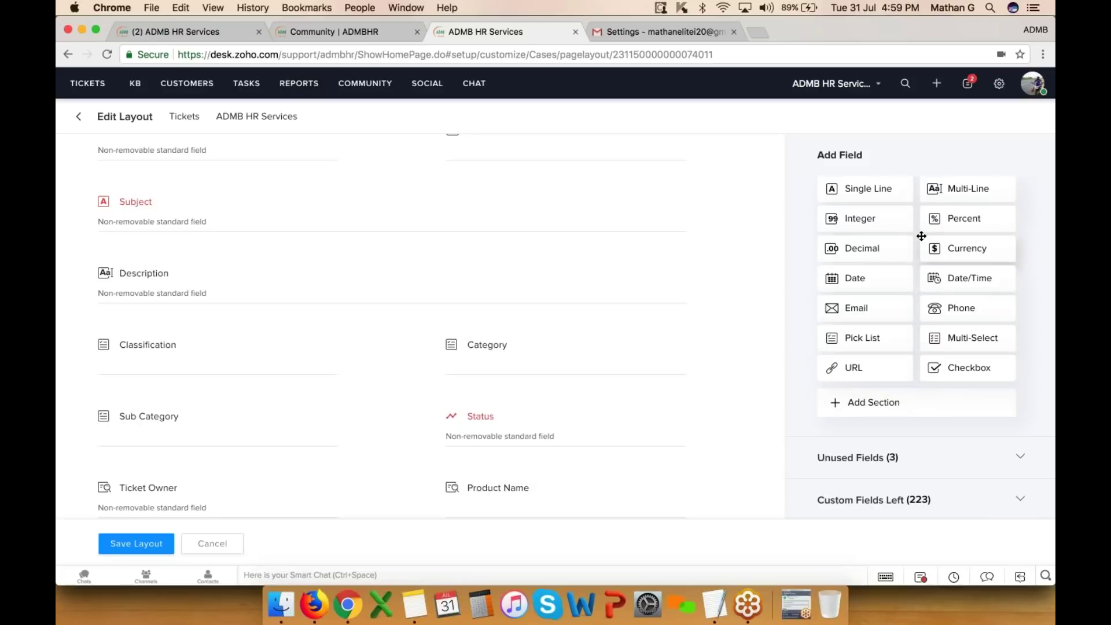
- Add a checkbox field labelled 'Paid Customer' to the ticket layout, save it, and preview the form
drag(985, 369, 483, 326)
key(super+a)
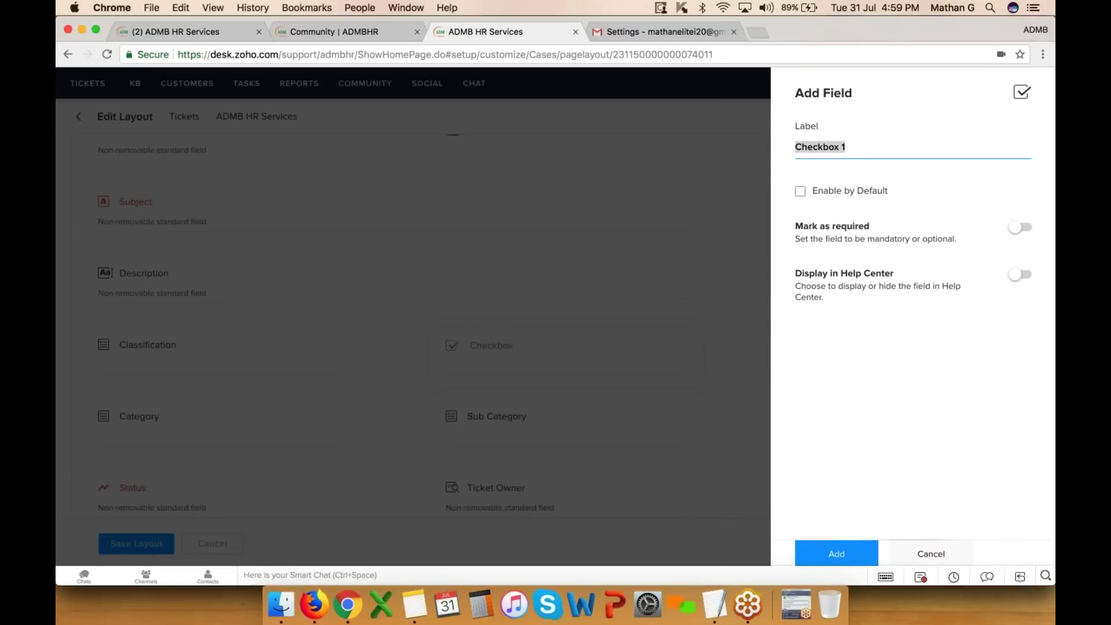
text(Paid Customer)
click(837, 553)
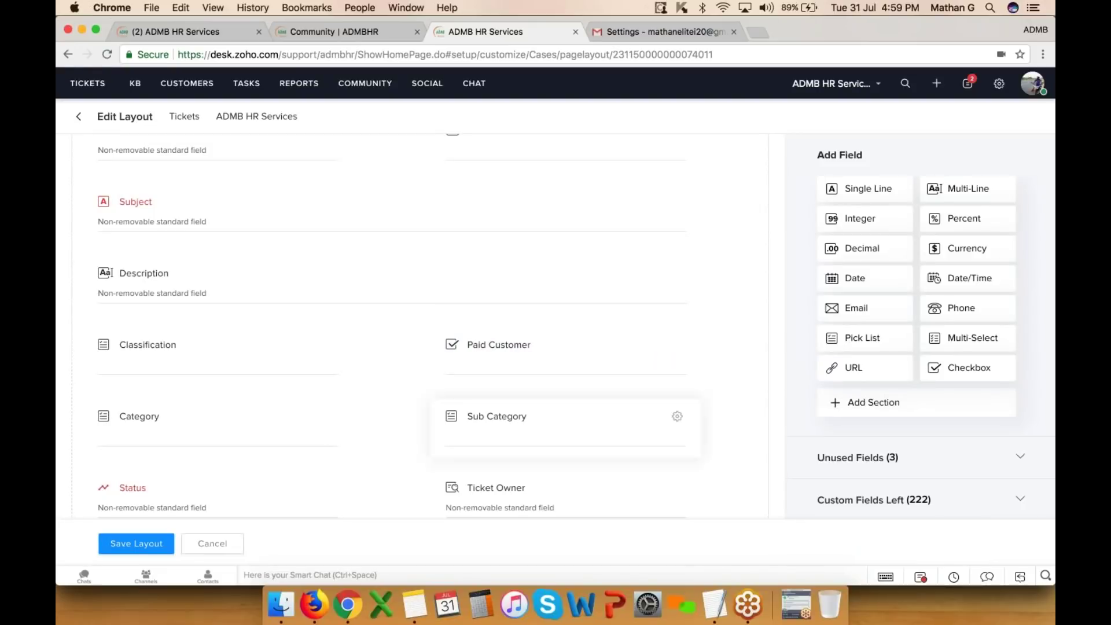
click(140, 545)
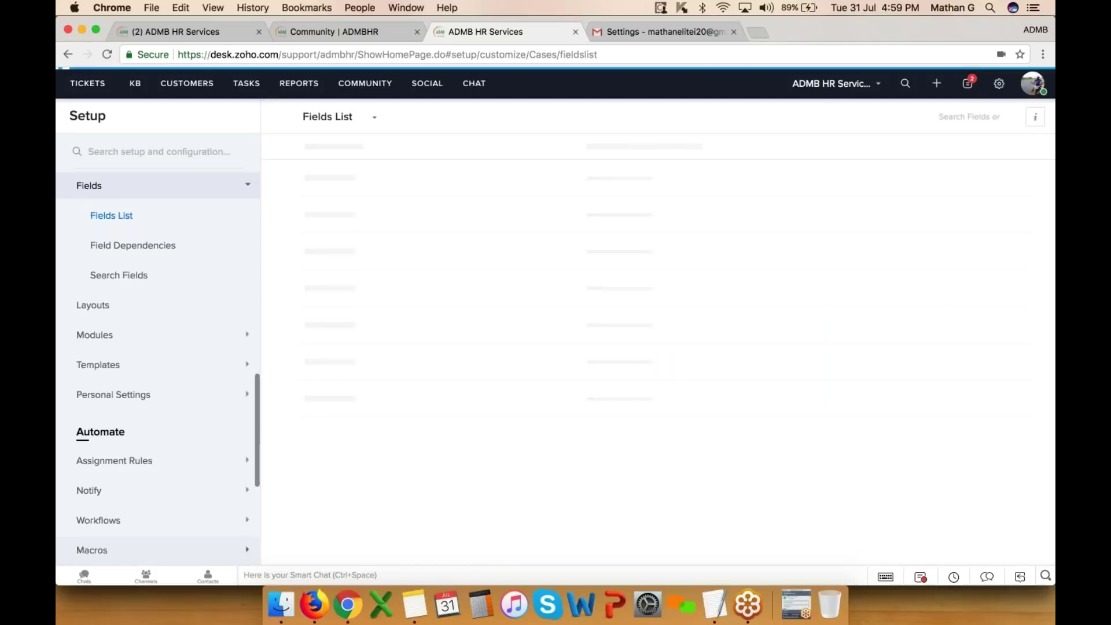
click(936, 83)
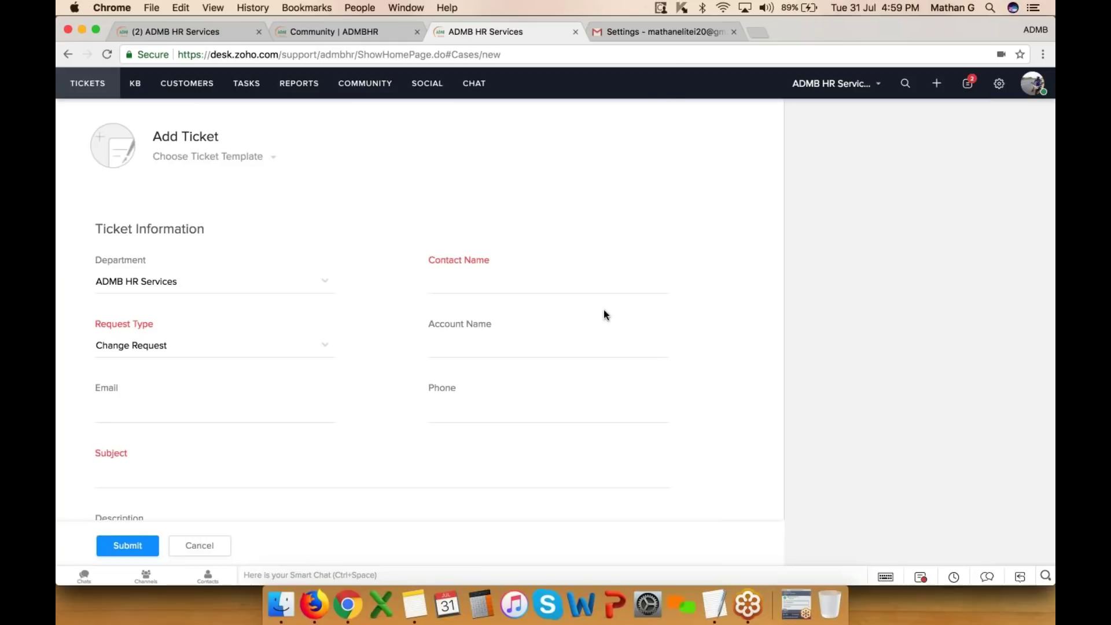
scroll(602, 310, down, 5)
scroll(438, 306, down, 9)
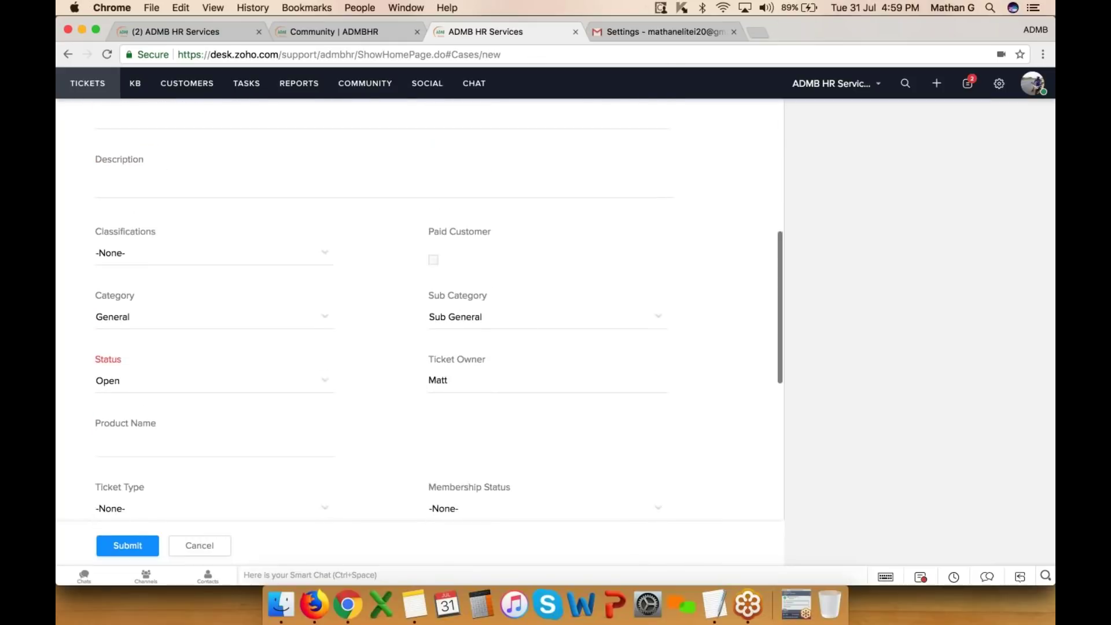
scroll(438, 312, down, 3)
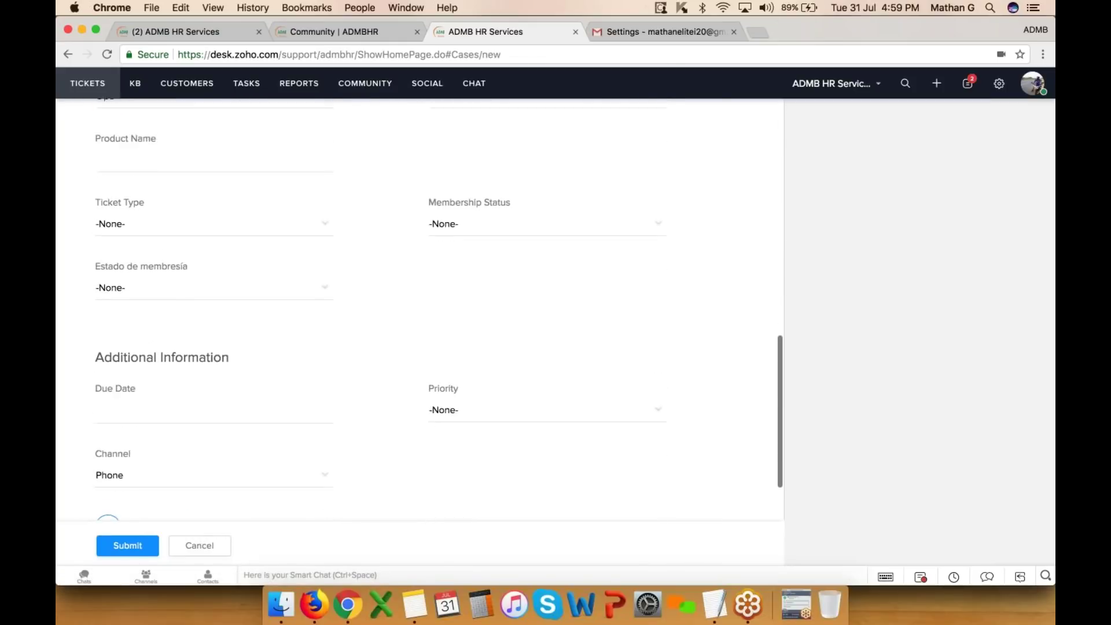
scroll(419, 307, up, 6)
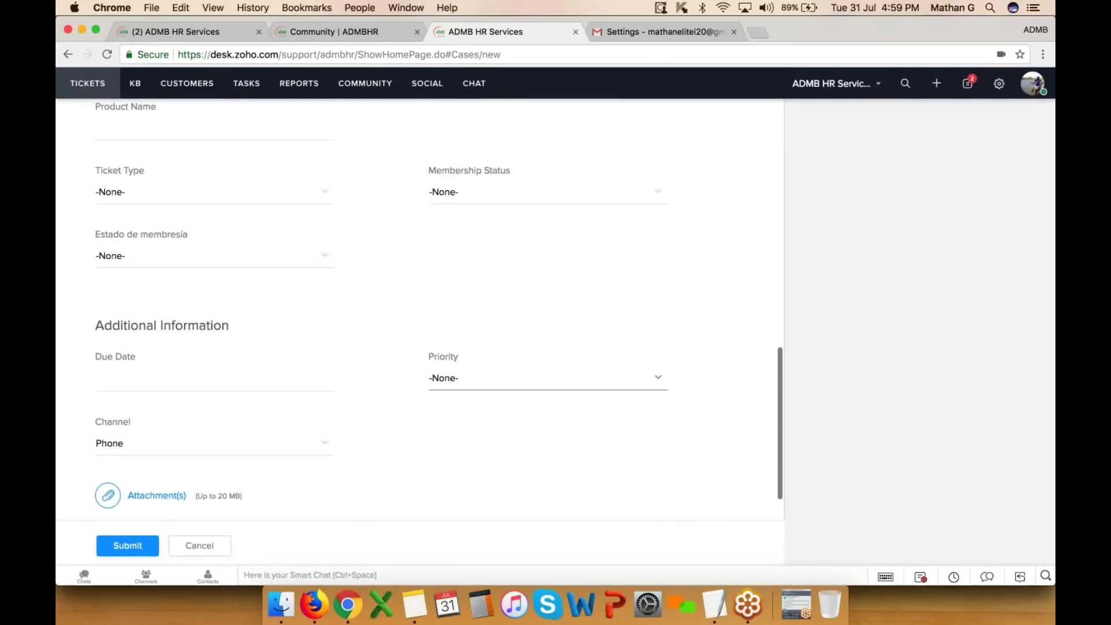
scroll(498, 245, up, 3)
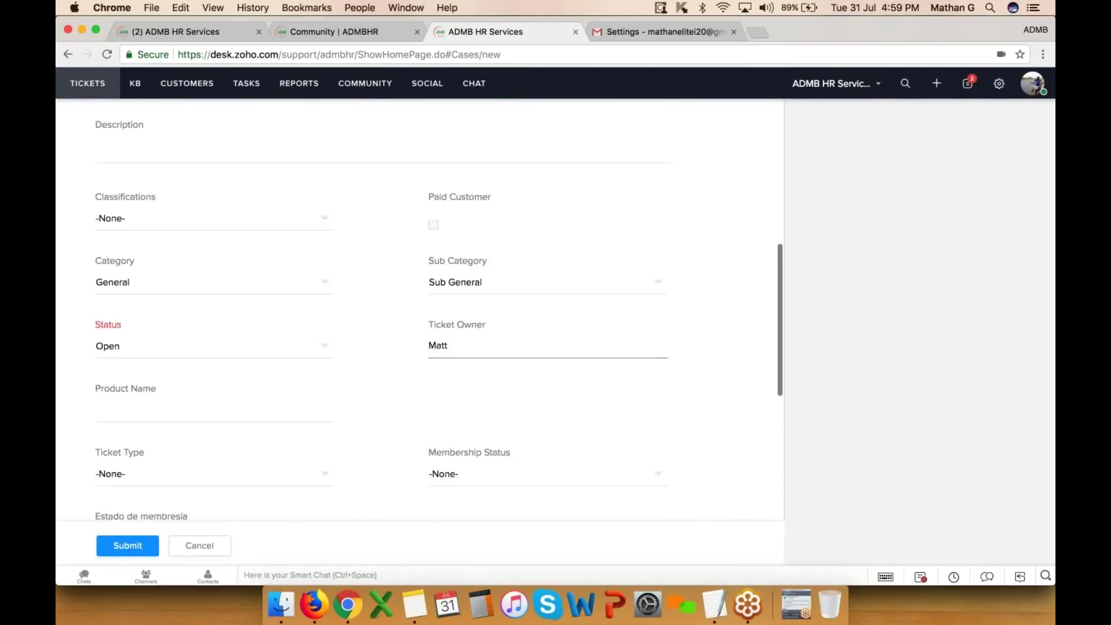
click(433, 259)
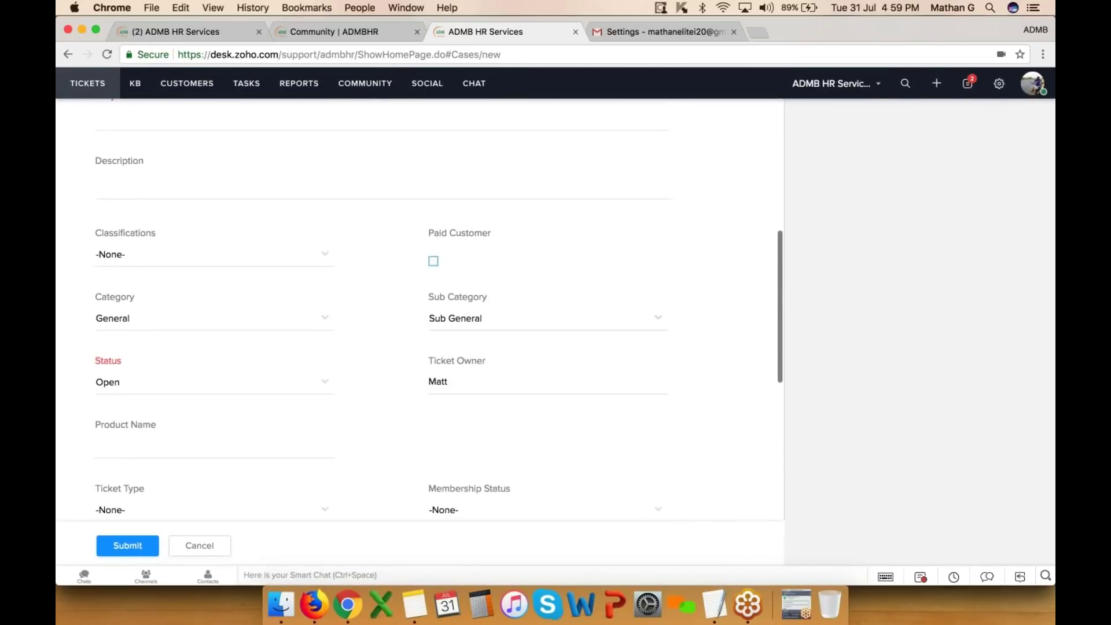
click(433, 265)
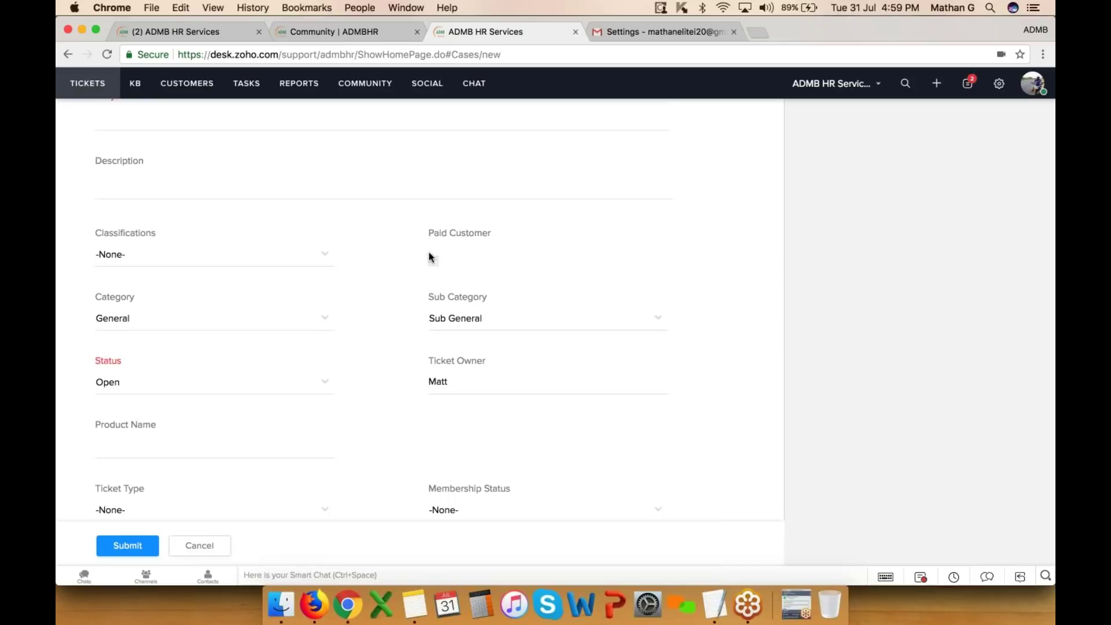
click(216, 547)
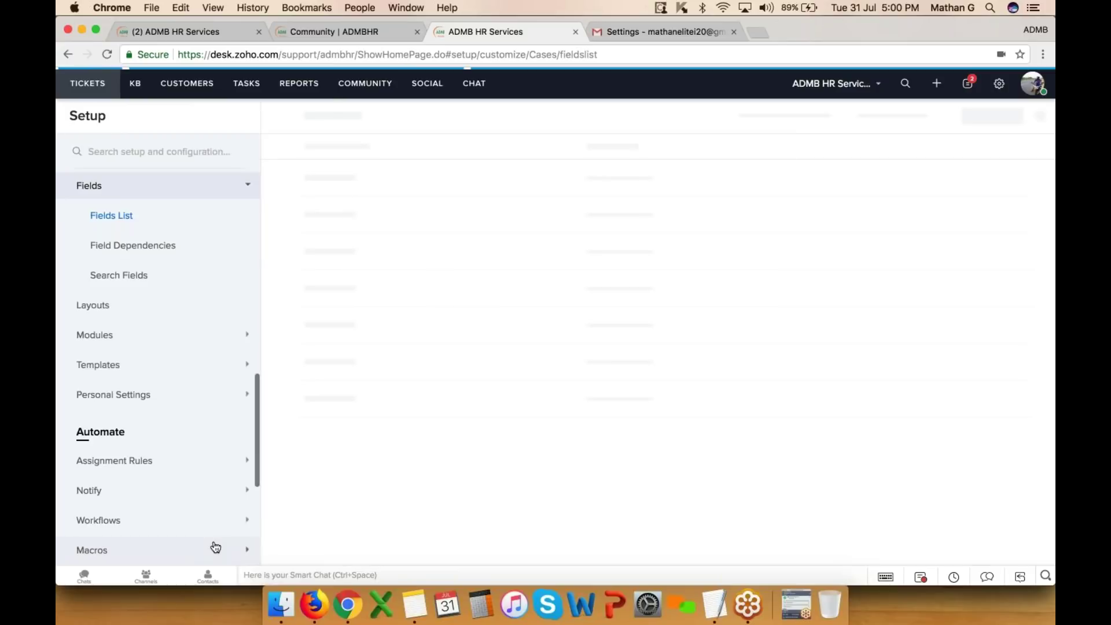
- Go to Setup > Layouts and start editing the ADMB HR Services ticket layout
click(999, 83)
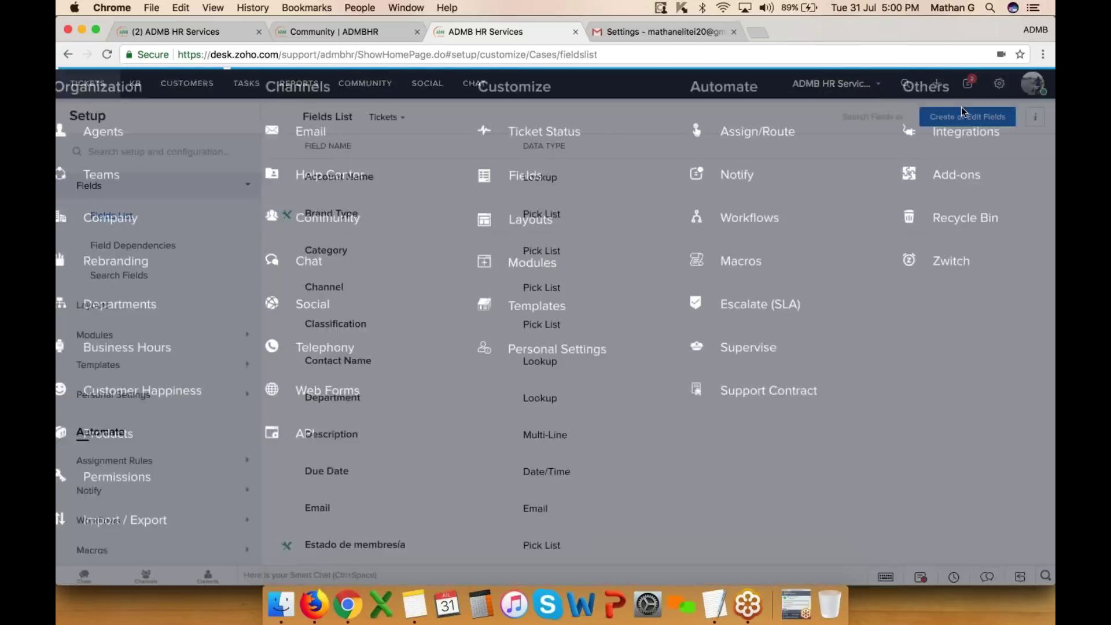
click(544, 246)
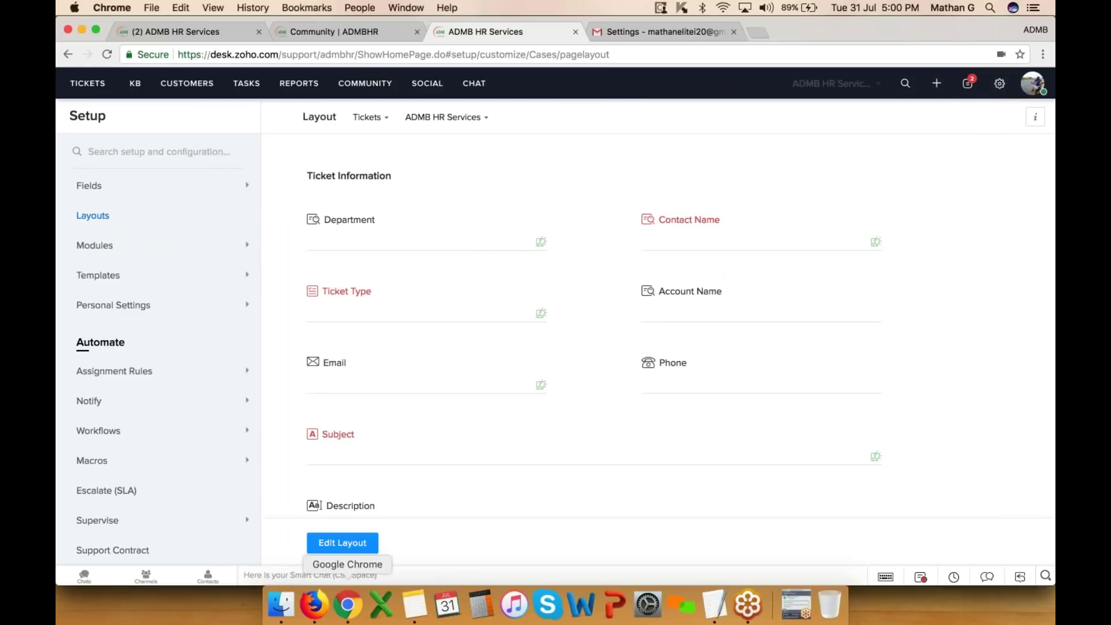
click(343, 543)
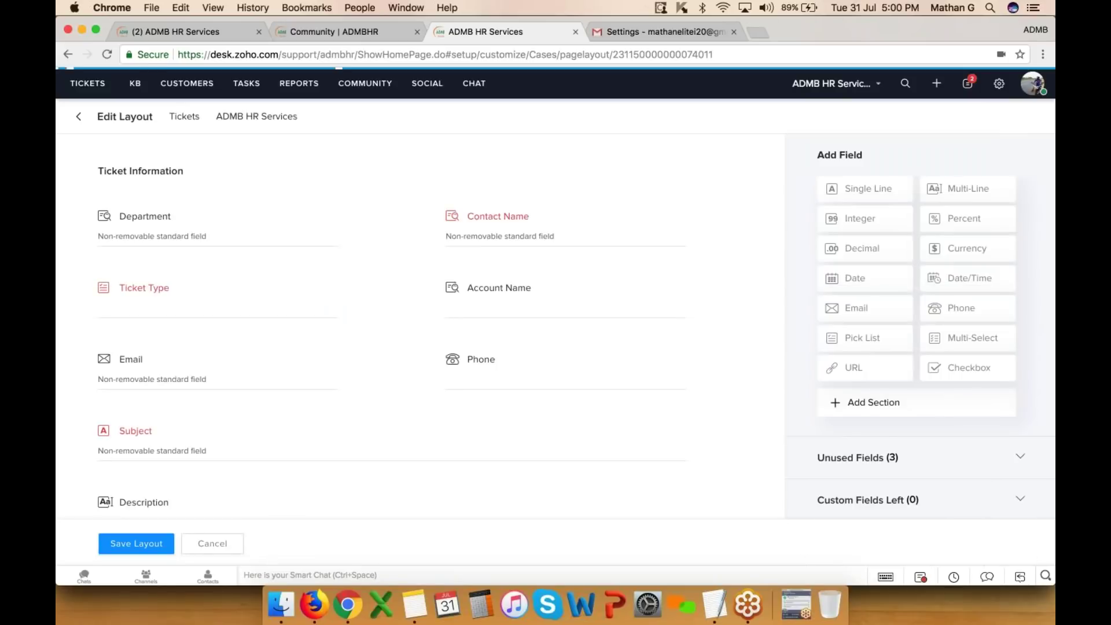
- Inspect the Phone field settings and Unused Fields, confirming 222 custom fields left
mouse_move(515, 294)
mouse_down()
mouse_move(453, 294)
mouse_move(523, 302)
mouse_up()
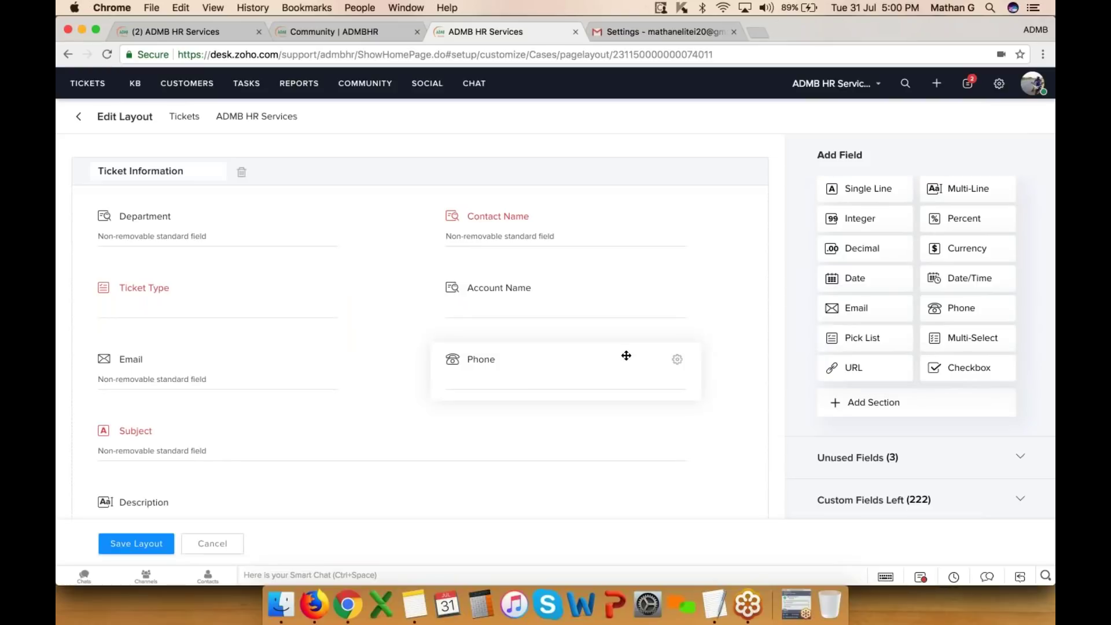
scroll(626, 355, down, 1)
click(677, 331)
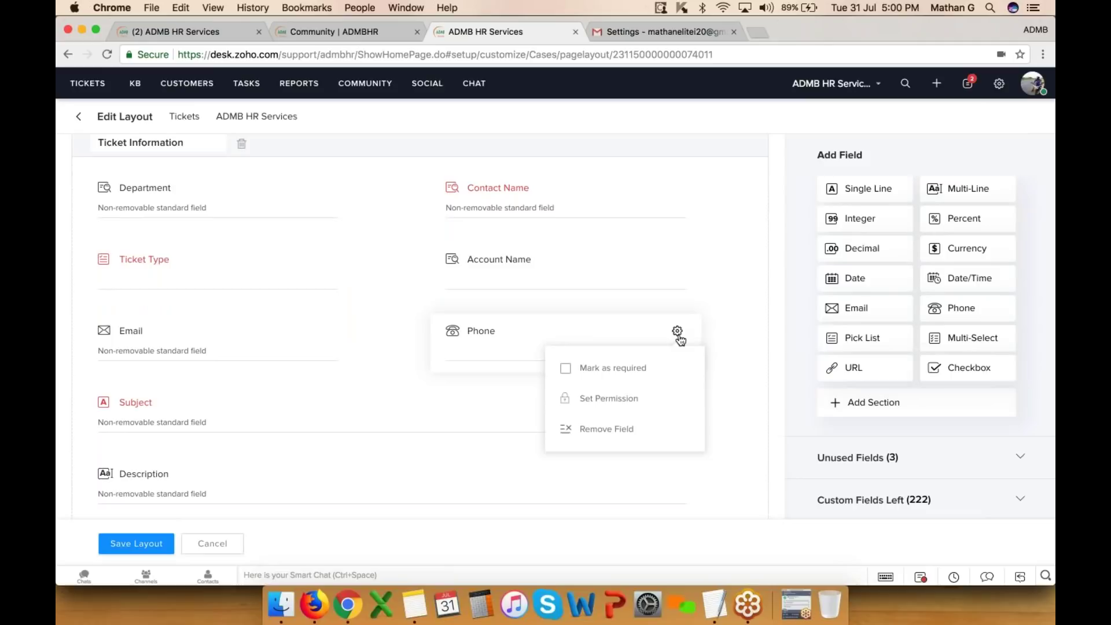
scroll(635, 421, down, 1)
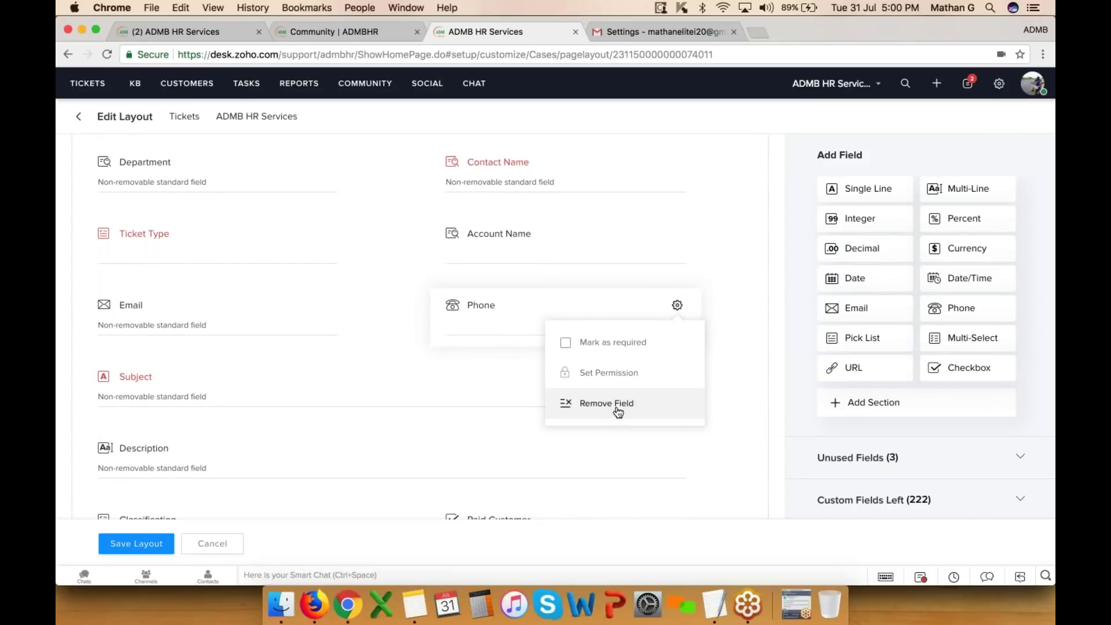
click(867, 450)
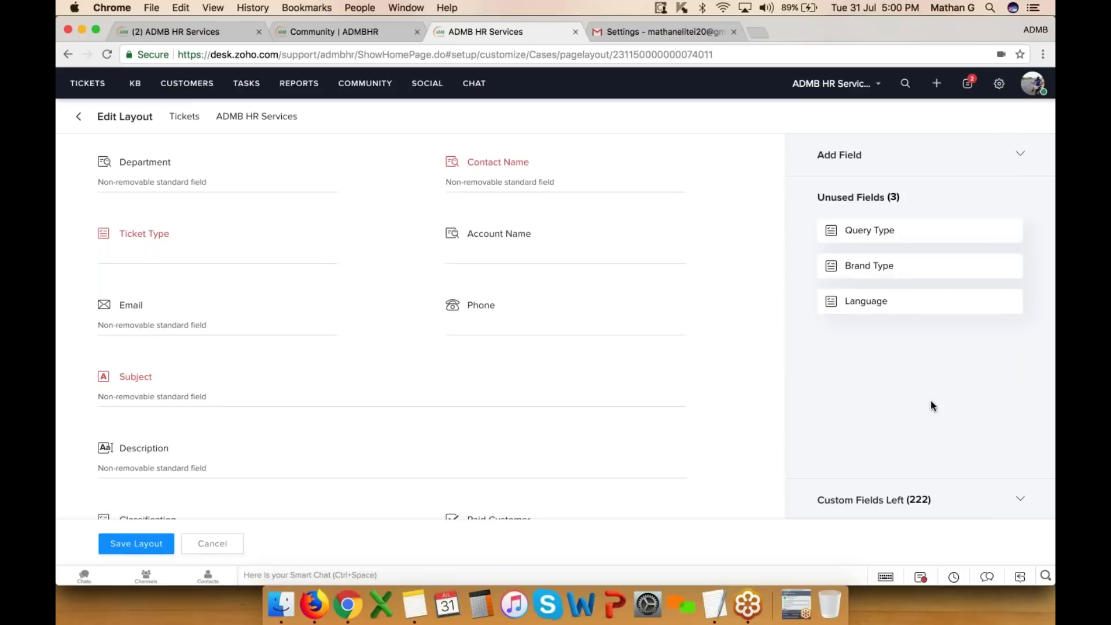
click(906, 505)
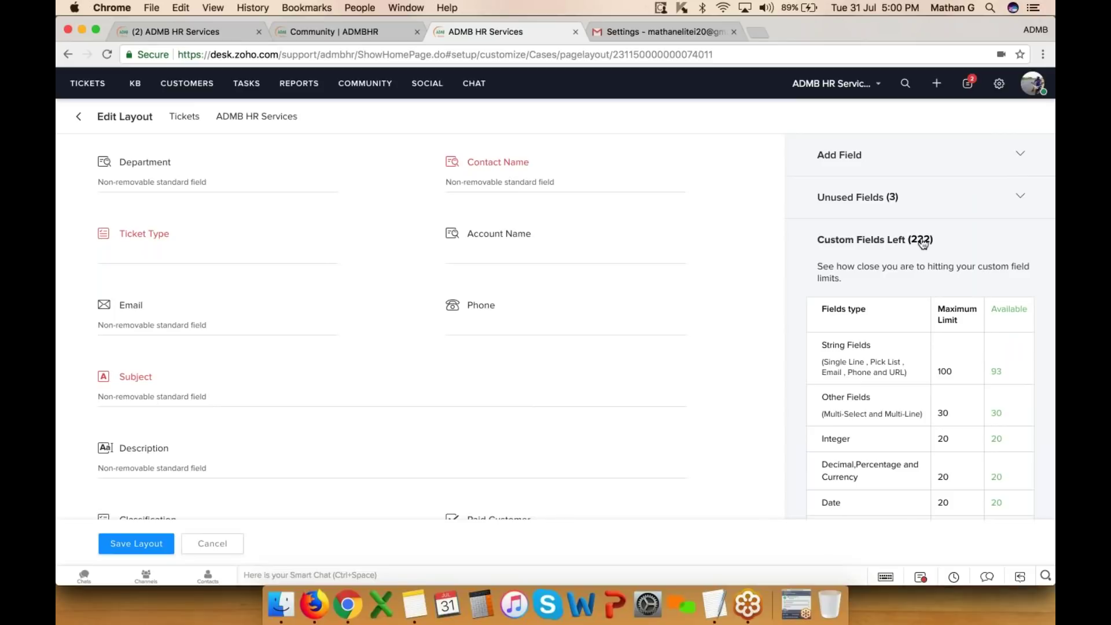
click(999, 82)
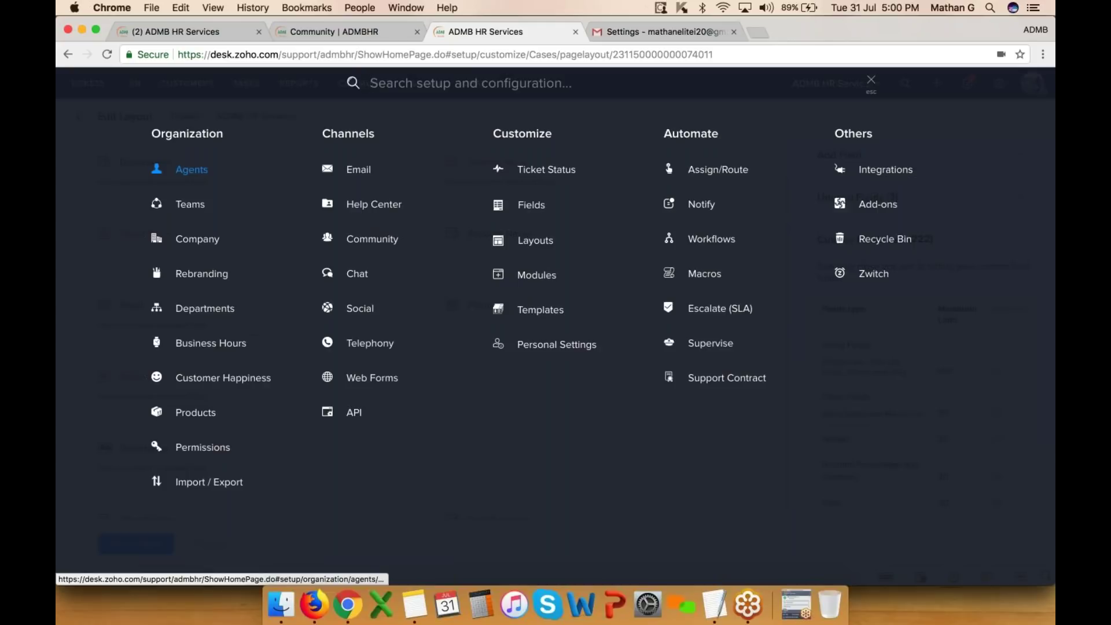
- Start a New Agent with a suggested e-mail, trying the Admin role then returning to Agent
click(191, 170)
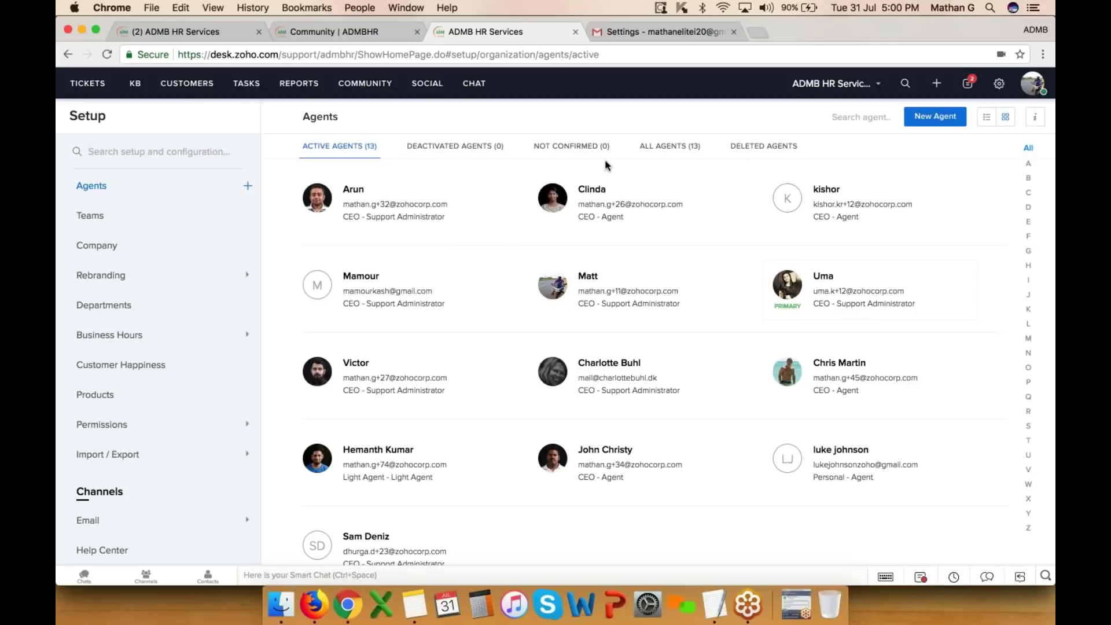
click(938, 117)
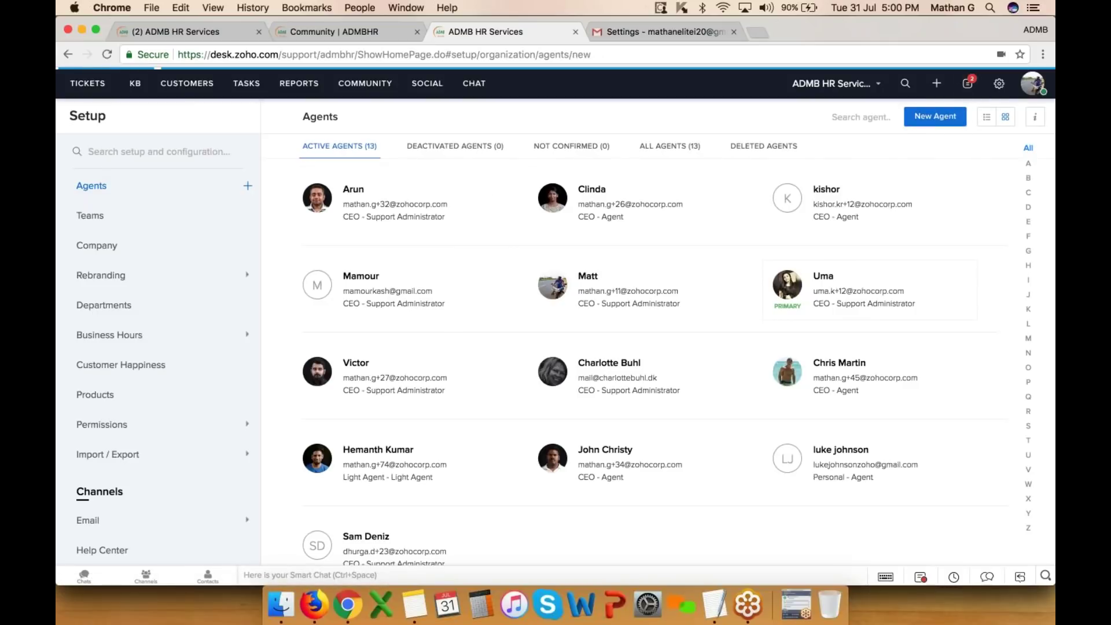
click(710, 193)
key(Down)
key(Return)
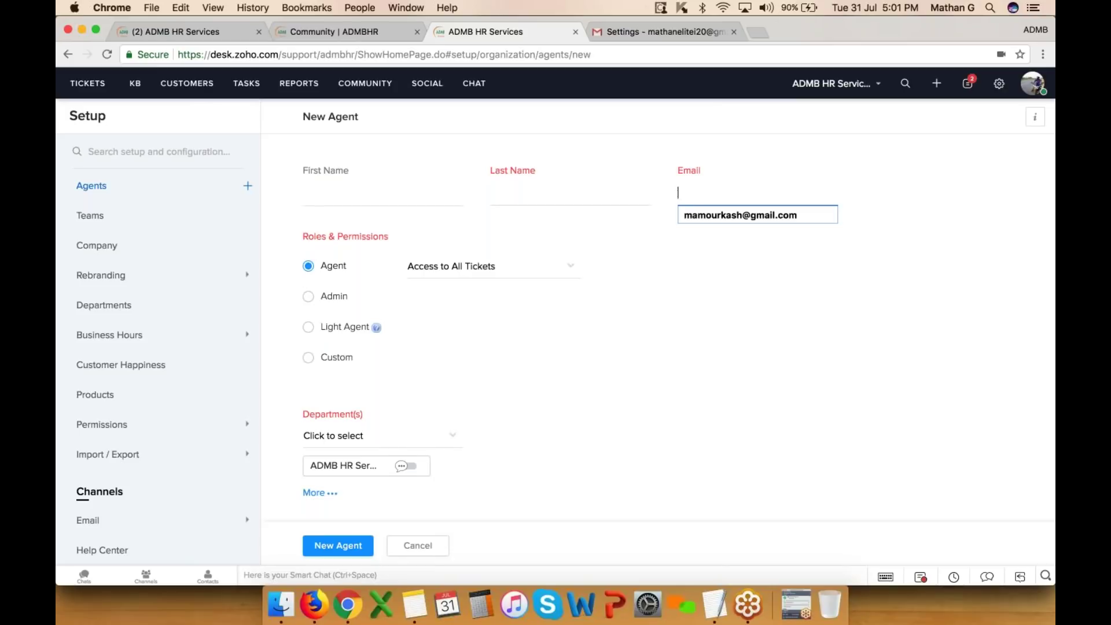
click(330, 297)
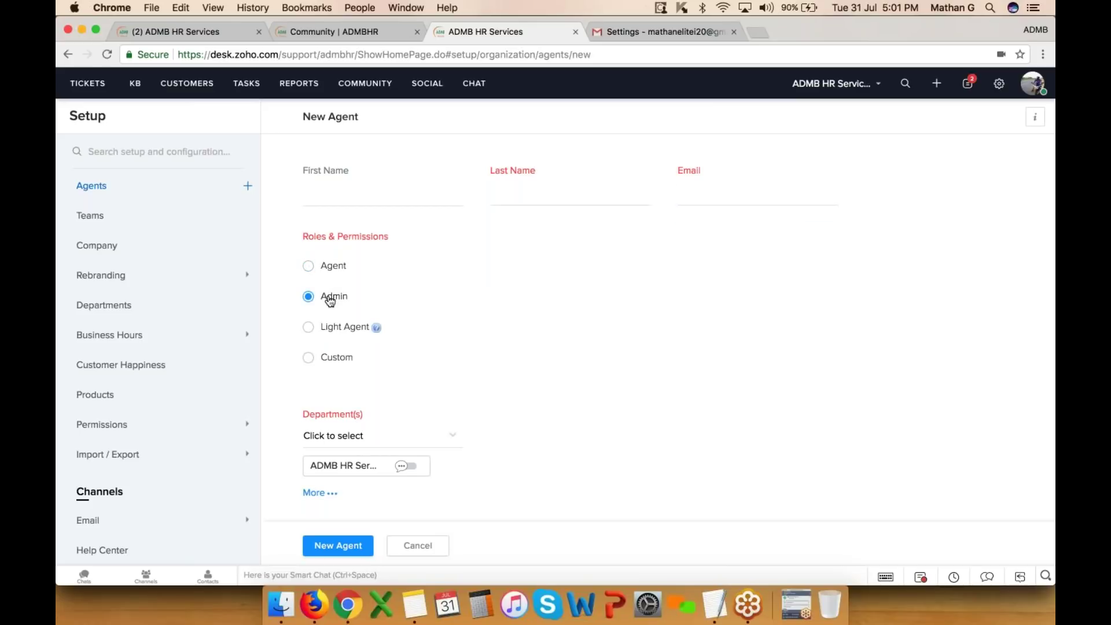
click(338, 271)
- Try Light Agent, assign HR Customer Support and ADMB Social Bureau, and enable chat for Social Bureau
click(485, 269)
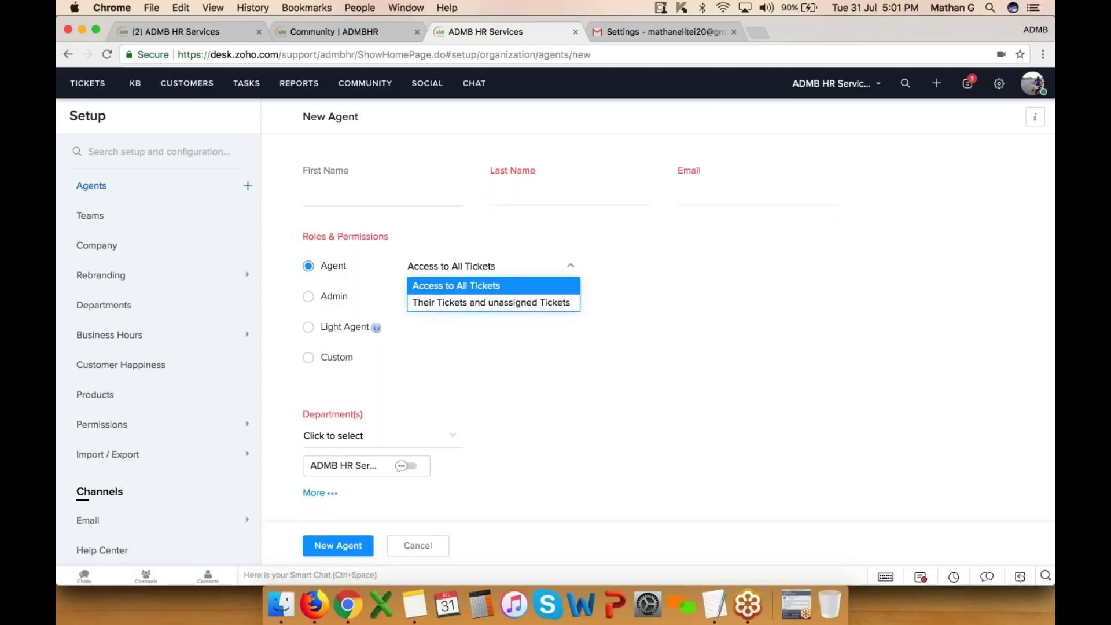
click(539, 355)
click(319, 331)
mouse_move(377, 329)
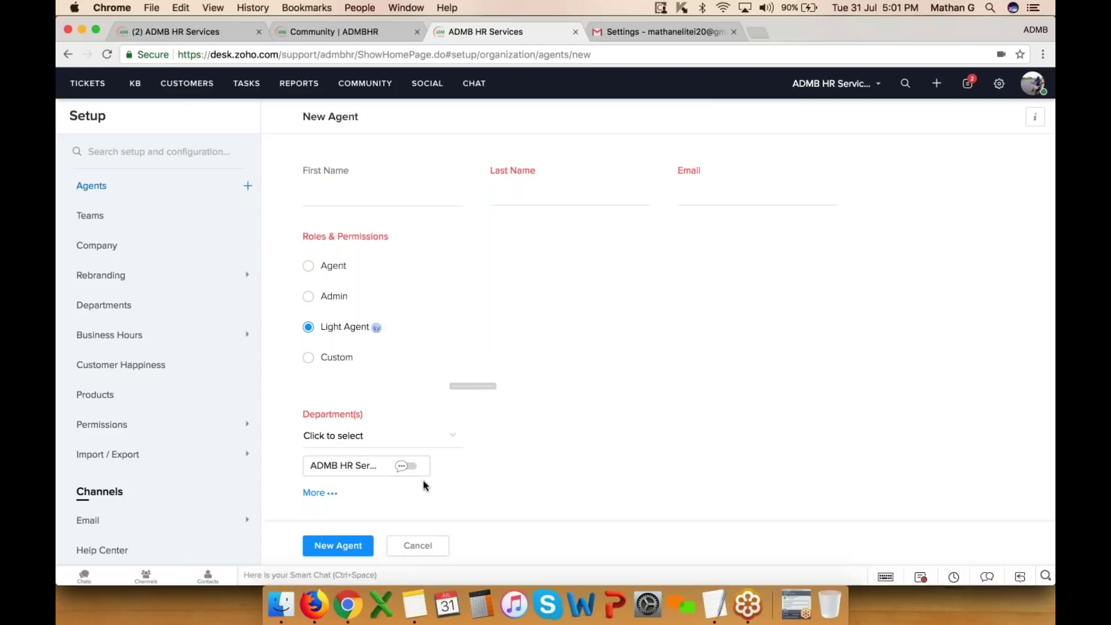
click(442, 435)
click(368, 384)
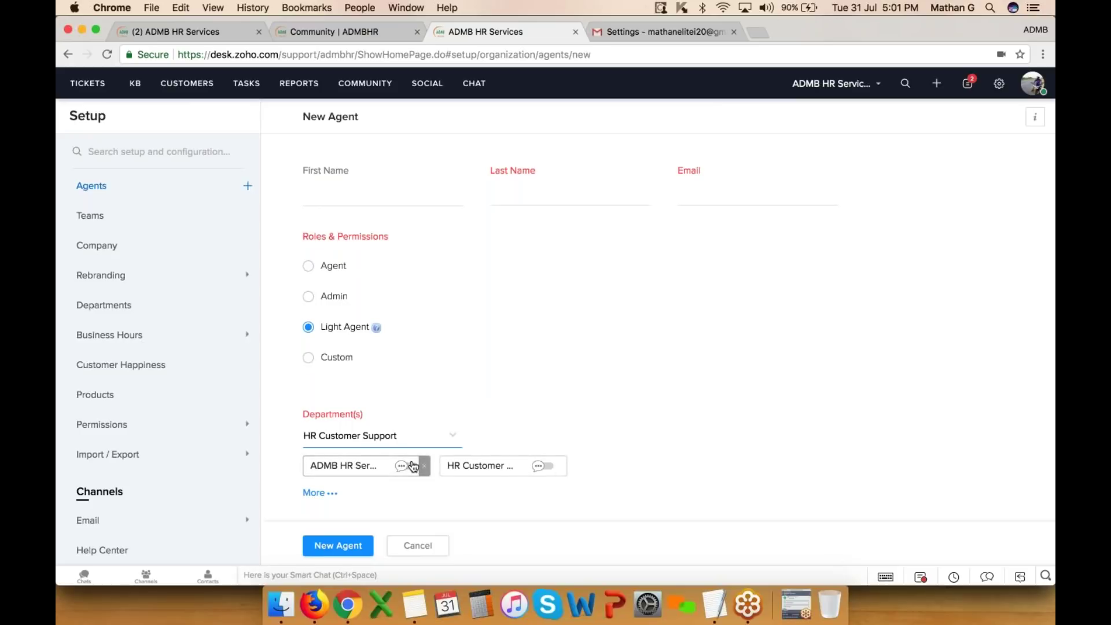
click(444, 436)
click(408, 523)
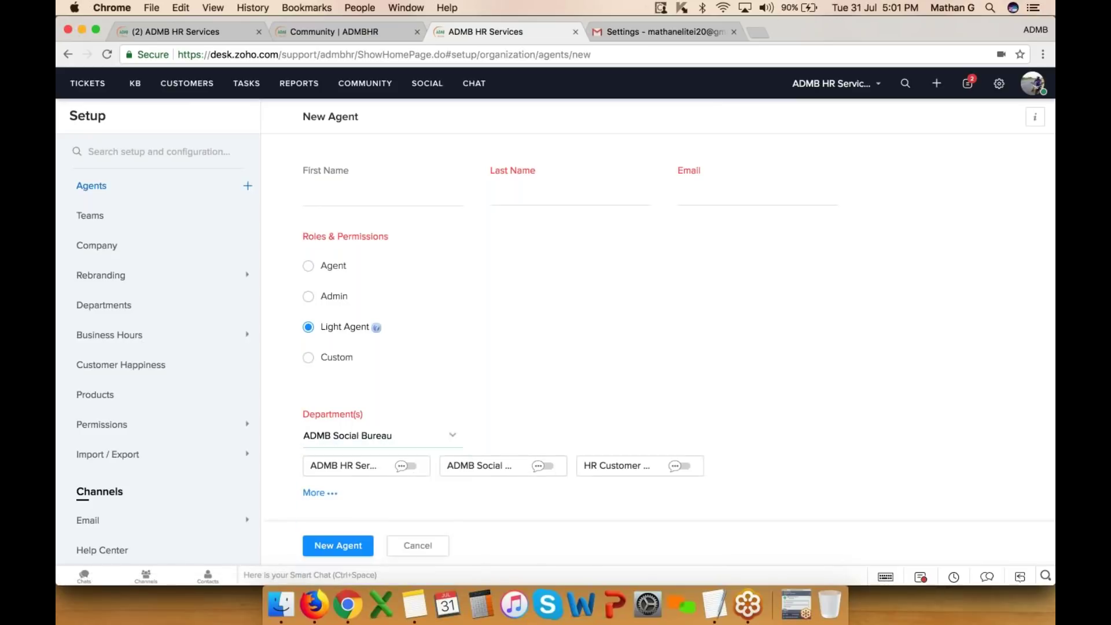
click(540, 468)
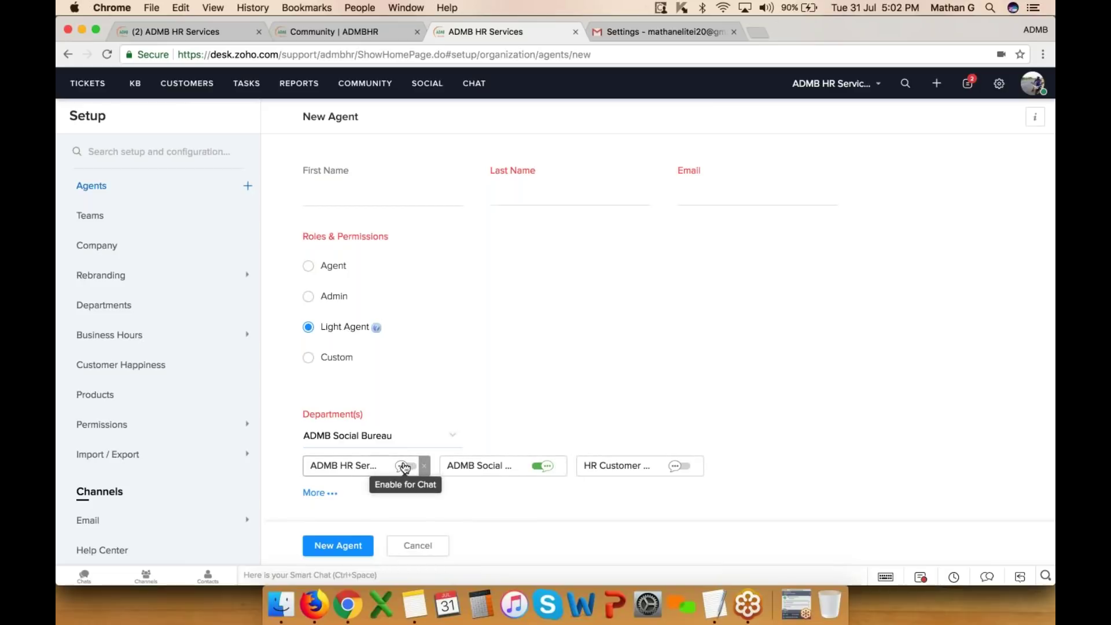
- Cancel the new-agent form and go to the Teams setup page
click(411, 539)
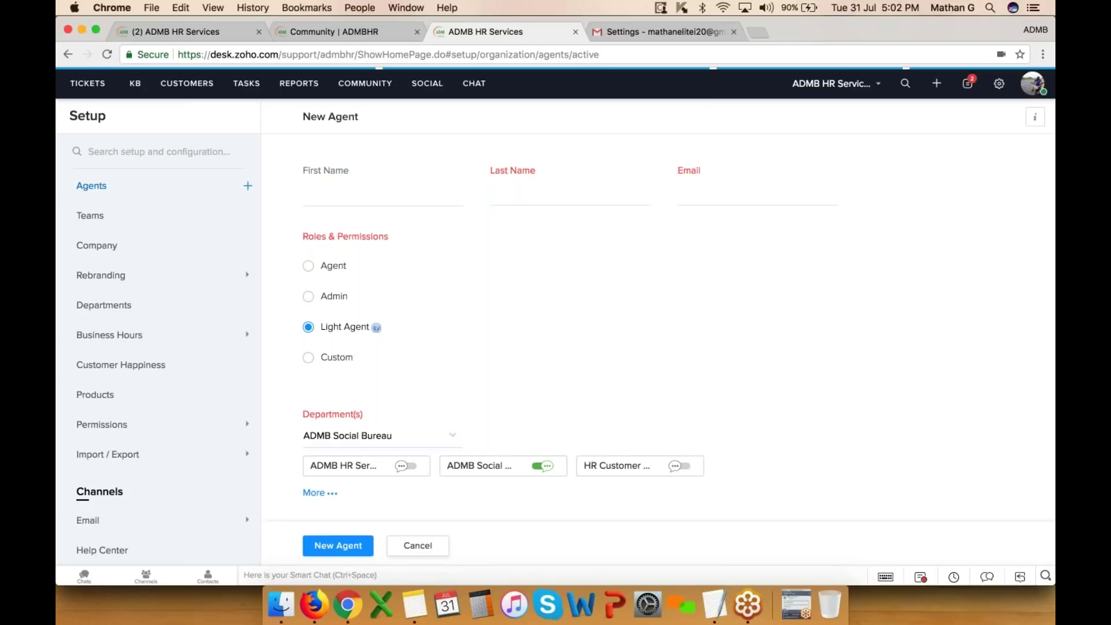
click(998, 93)
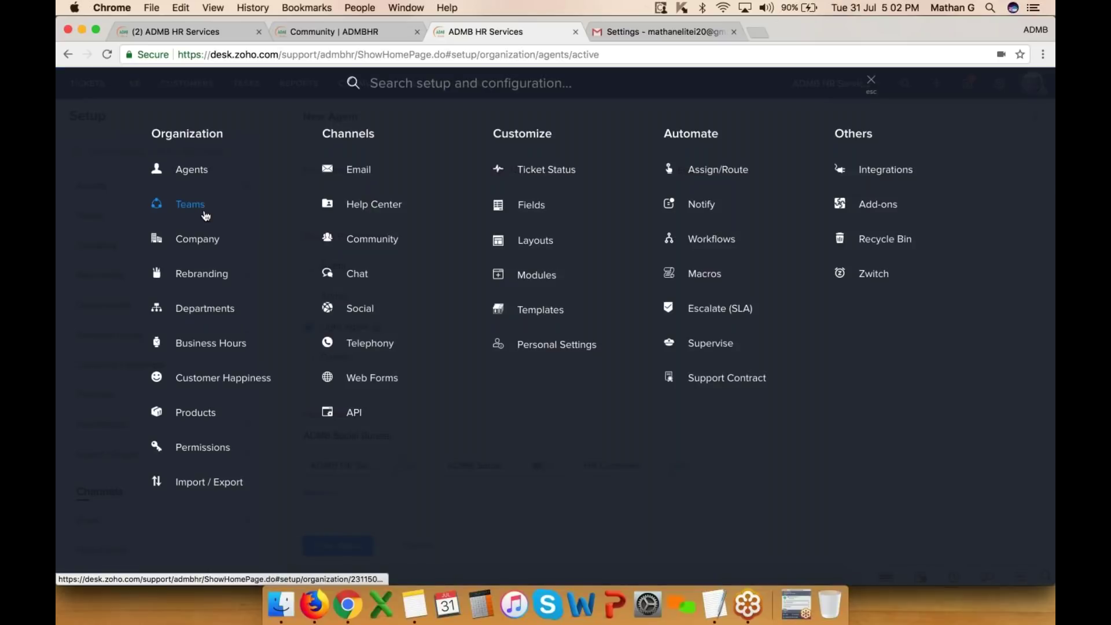
click(199, 213)
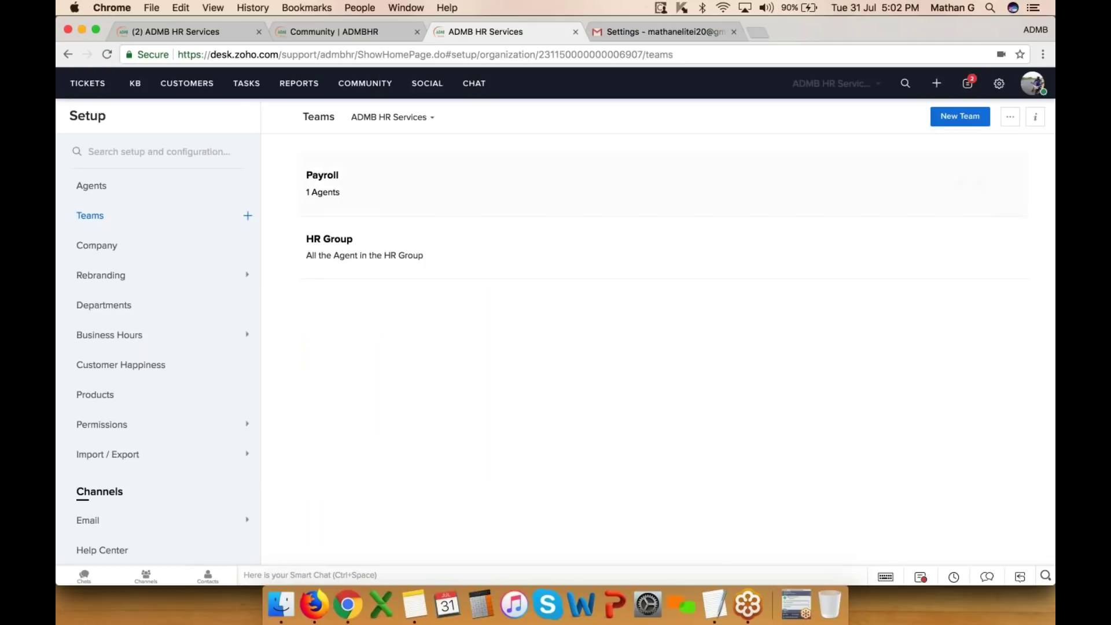
- Choose three agents as HR Group team members and save the team
click(319, 242)
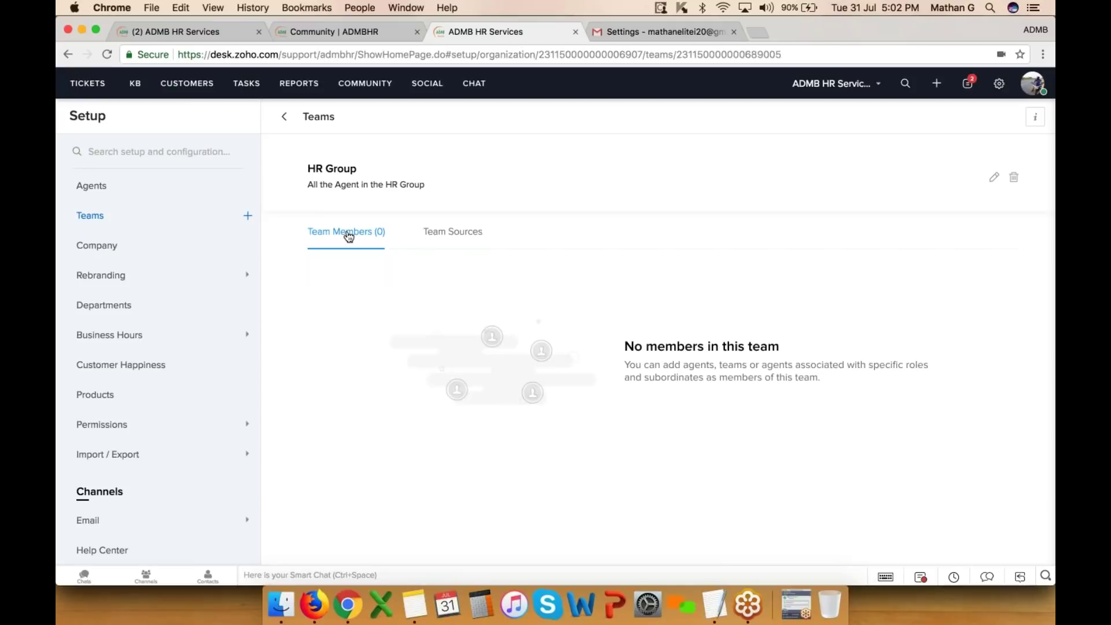
scroll(681, 346, down, 2)
scroll(681, 348, up, 2)
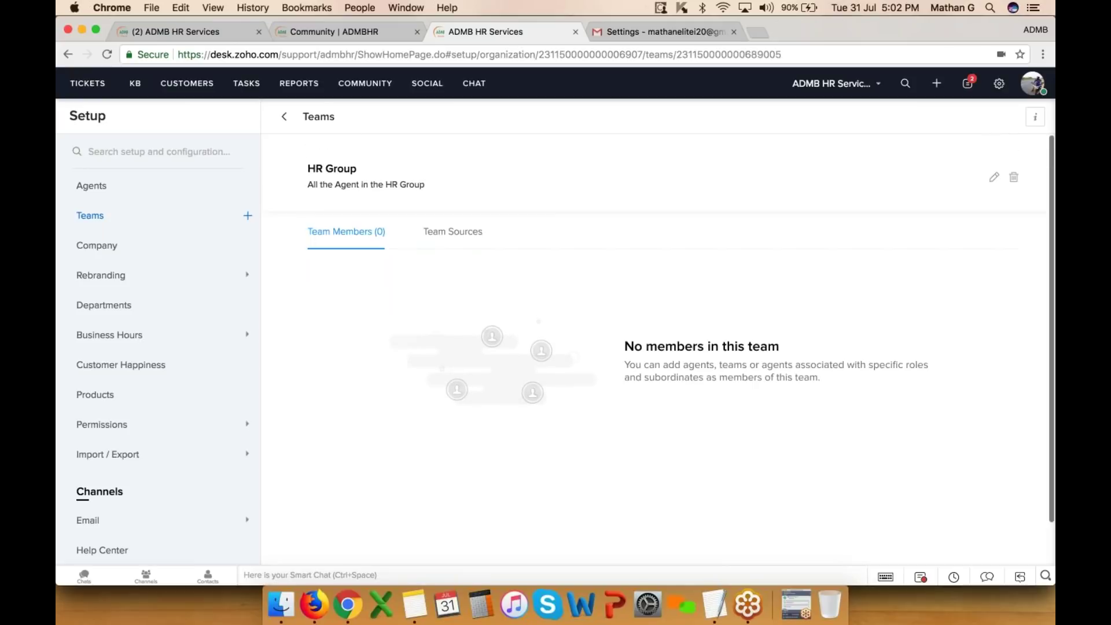
click(994, 174)
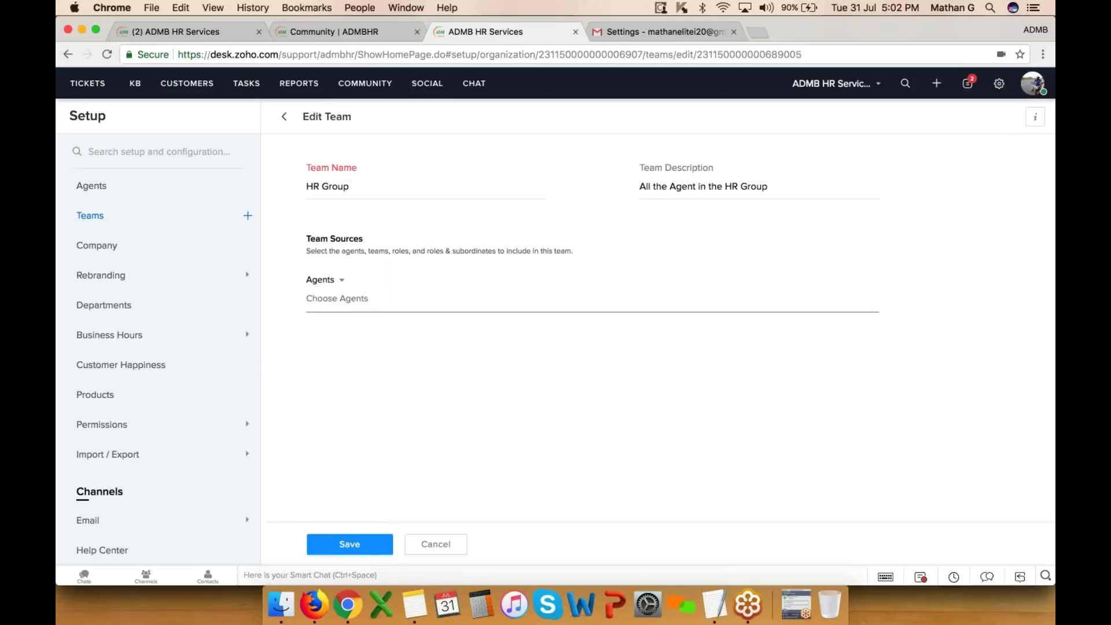
click(354, 298)
click(378, 420)
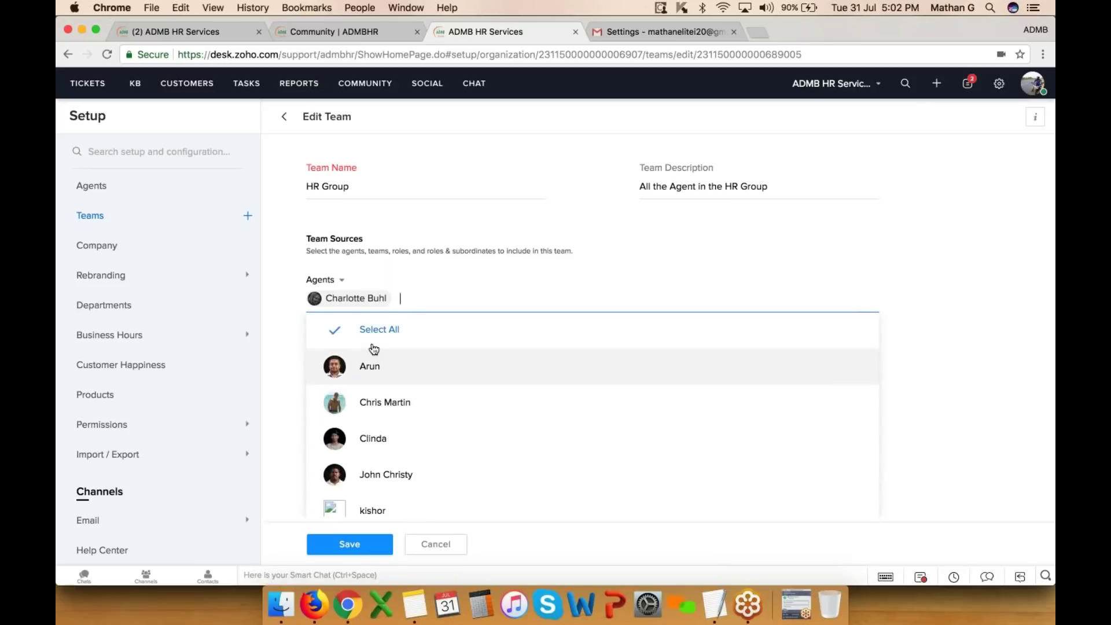
click(368, 396)
click(372, 504)
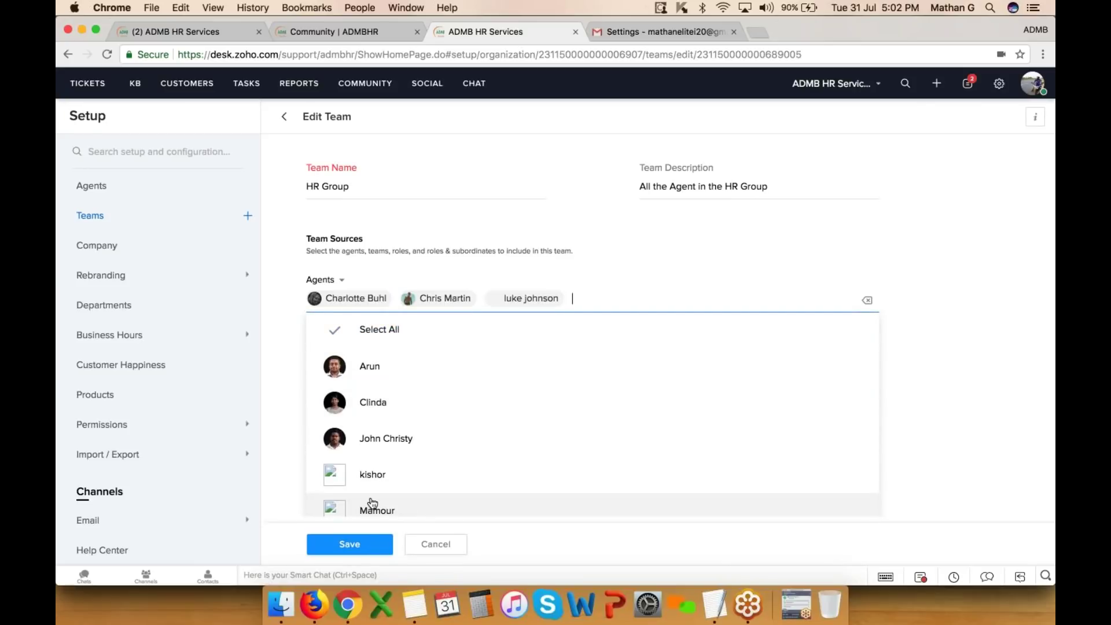
click(368, 544)
click(113, 248)
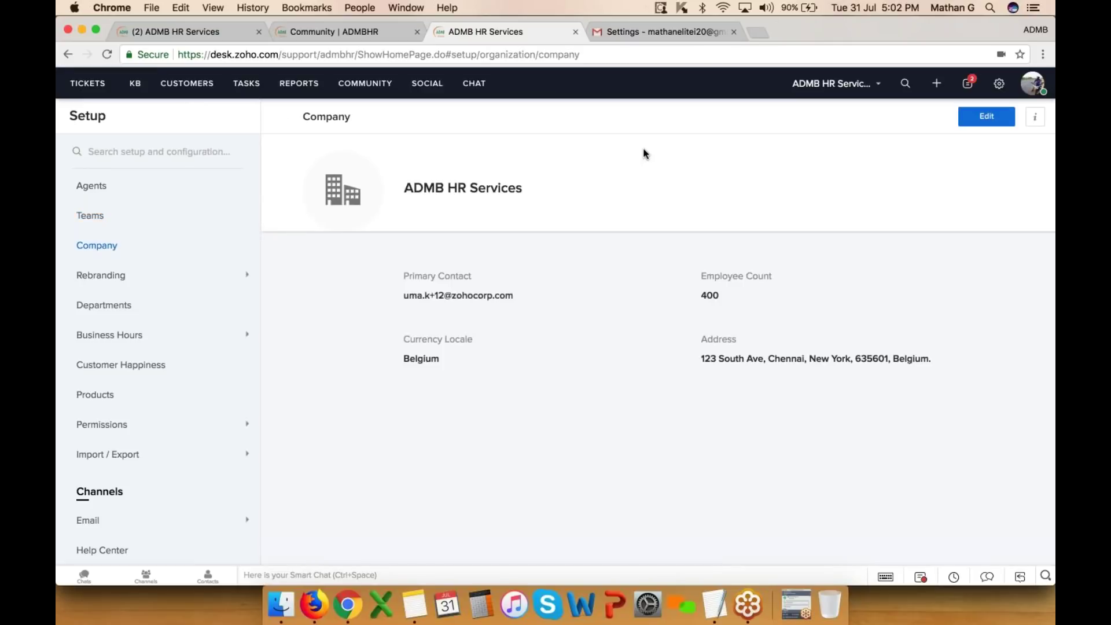
- Pick a different address as the company's Primary Contact and save the company details
click(993, 118)
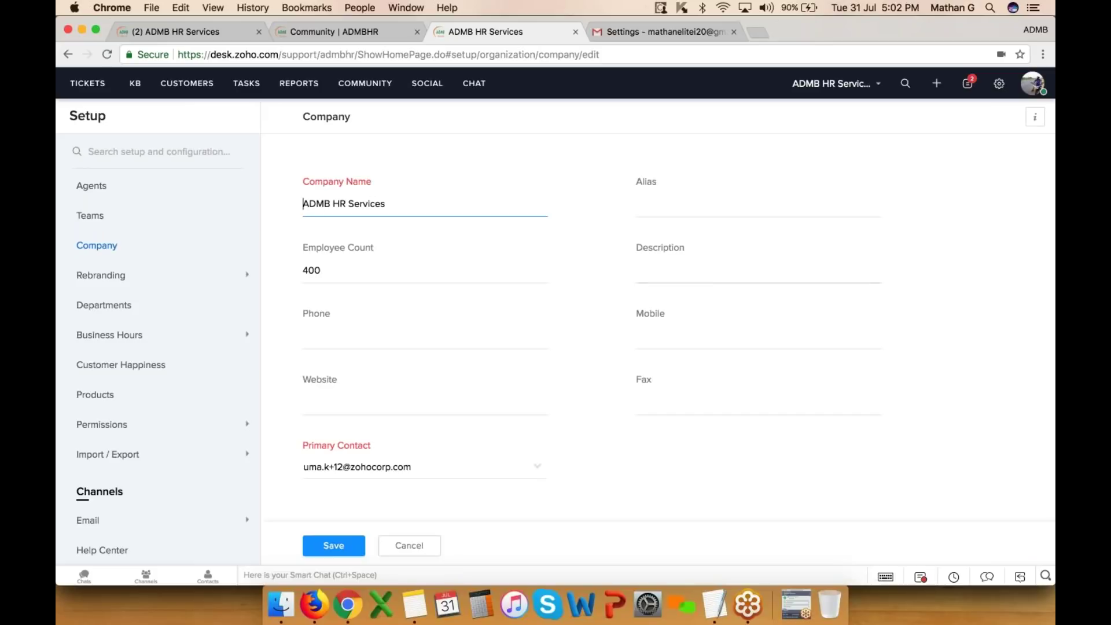
scroll(409, 317, down, 4)
scroll(408, 317, down, 3)
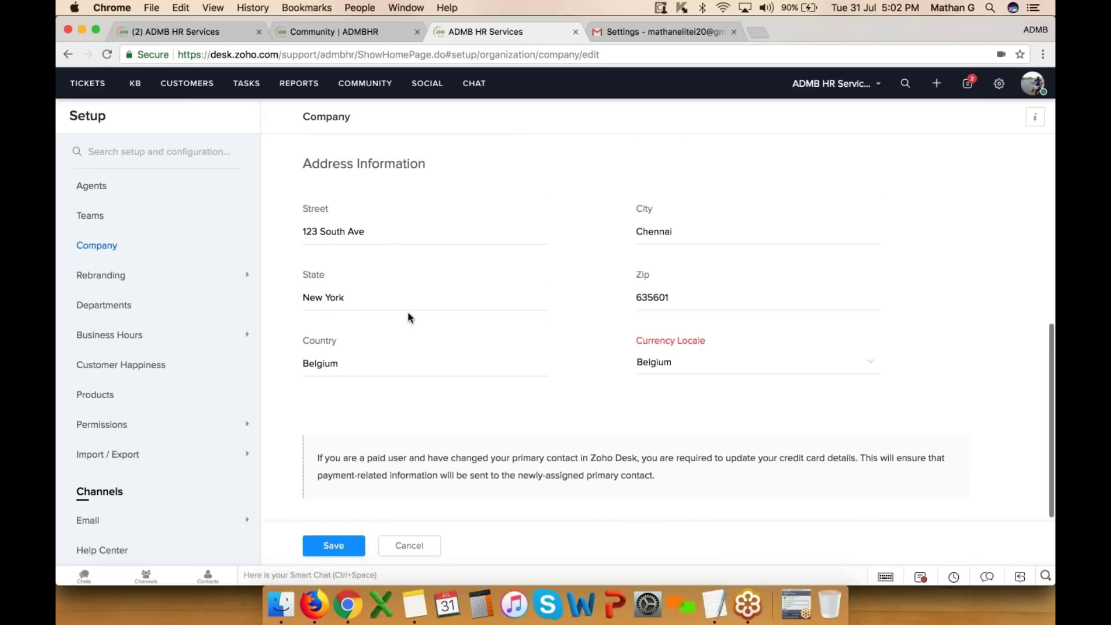
scroll(408, 317, up, 7)
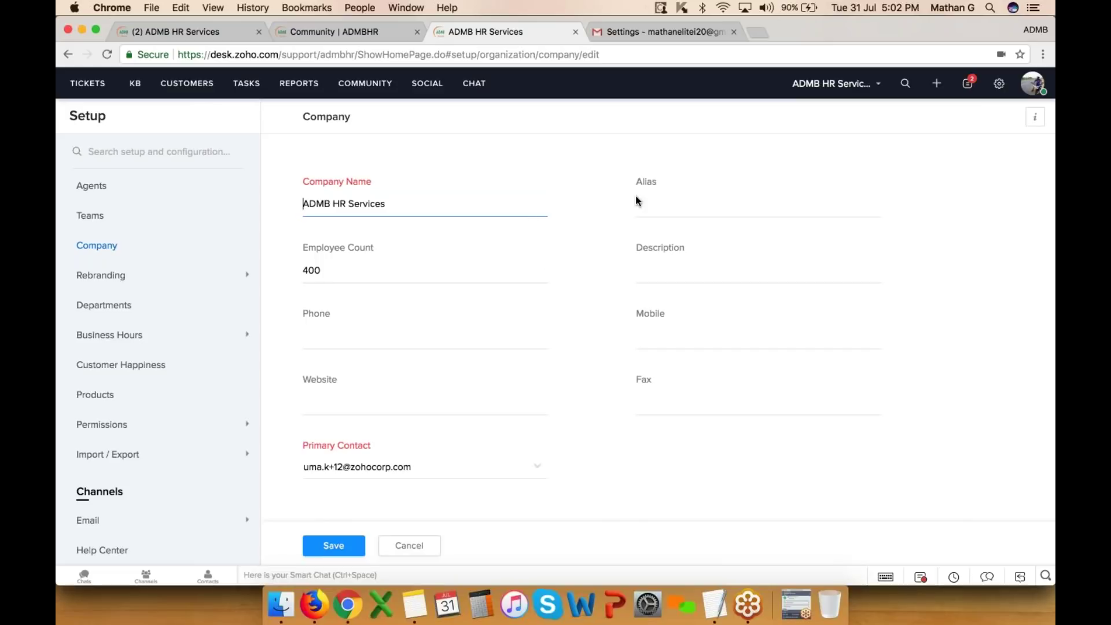
scroll(538, 376, down, 2)
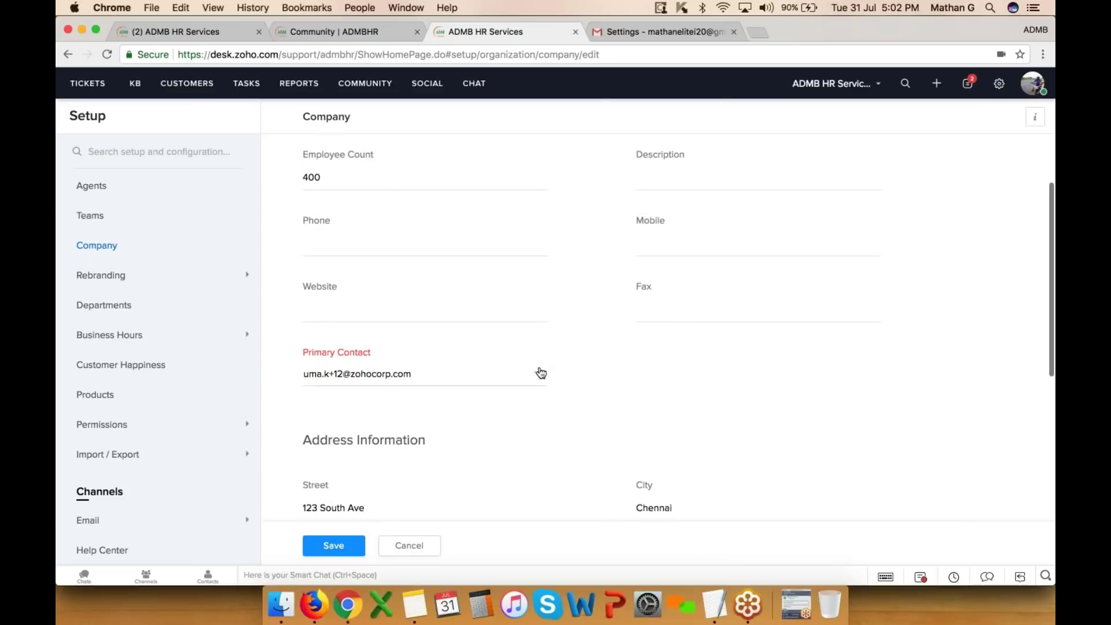
click(538, 376)
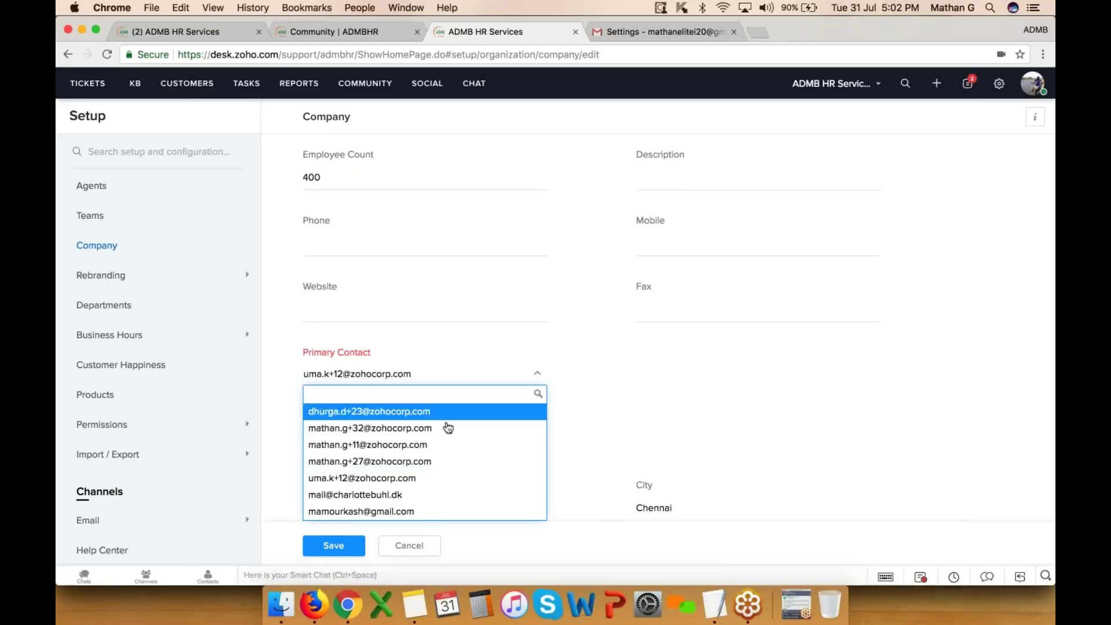
click(515, 446)
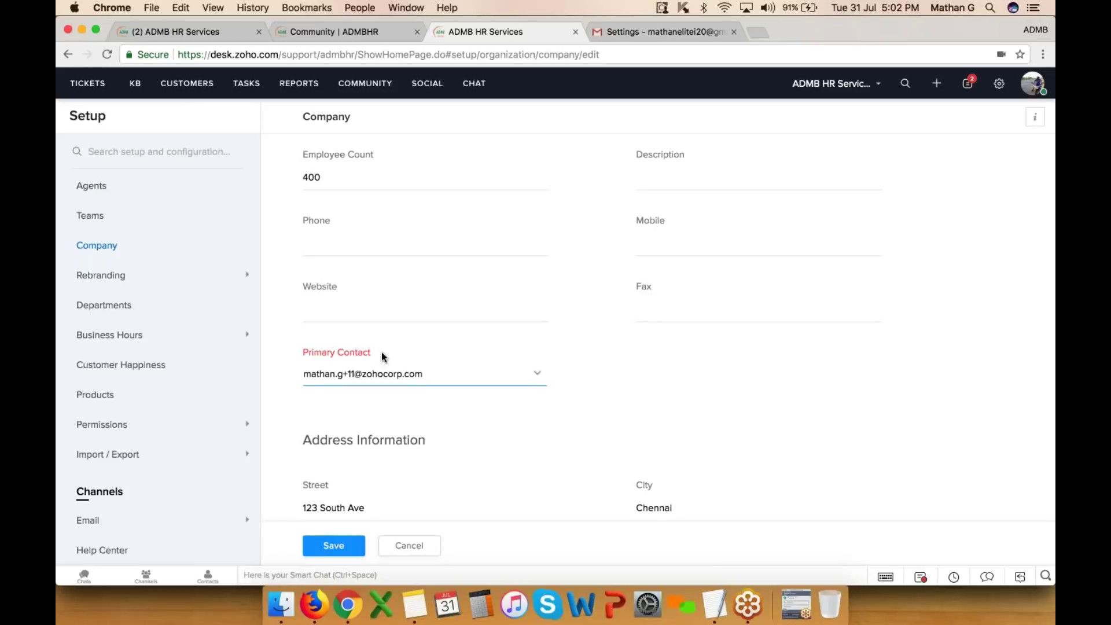
scroll(381, 352, down, 3)
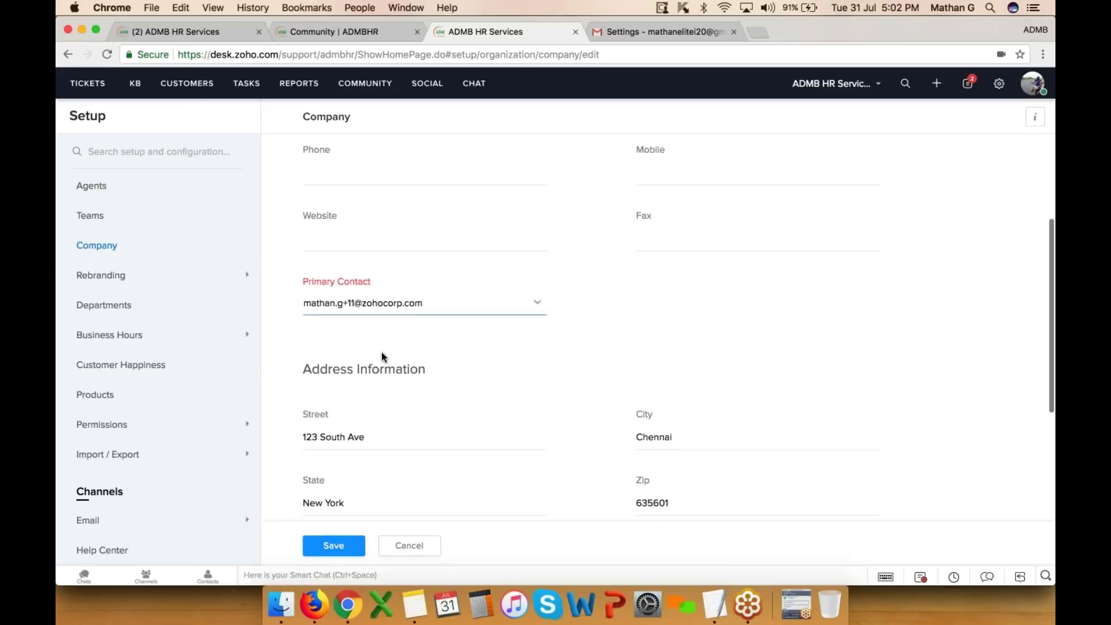
click(337, 557)
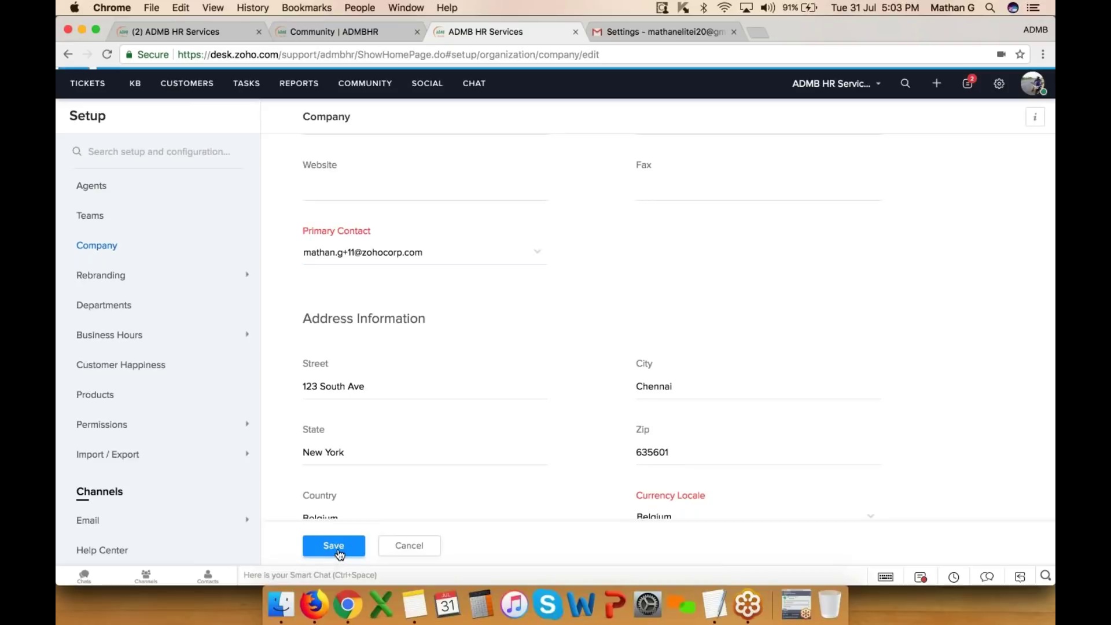
click(120, 281)
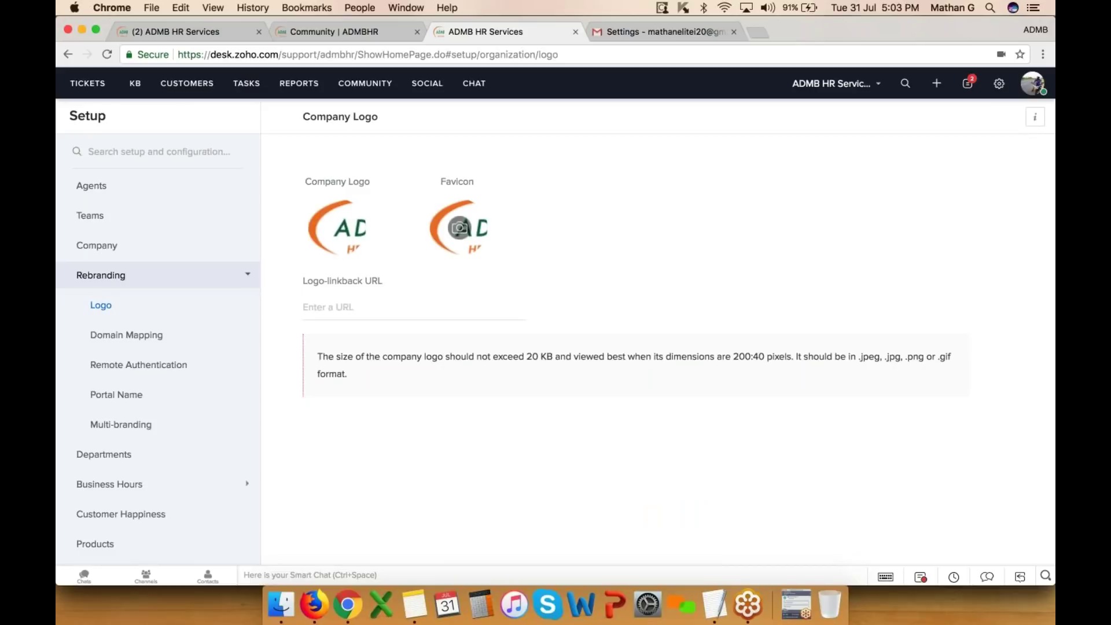
- Browse Domain Mapping, Remote Authentication and the 'admbhr' portal name, then open Multi-branding
click(155, 337)
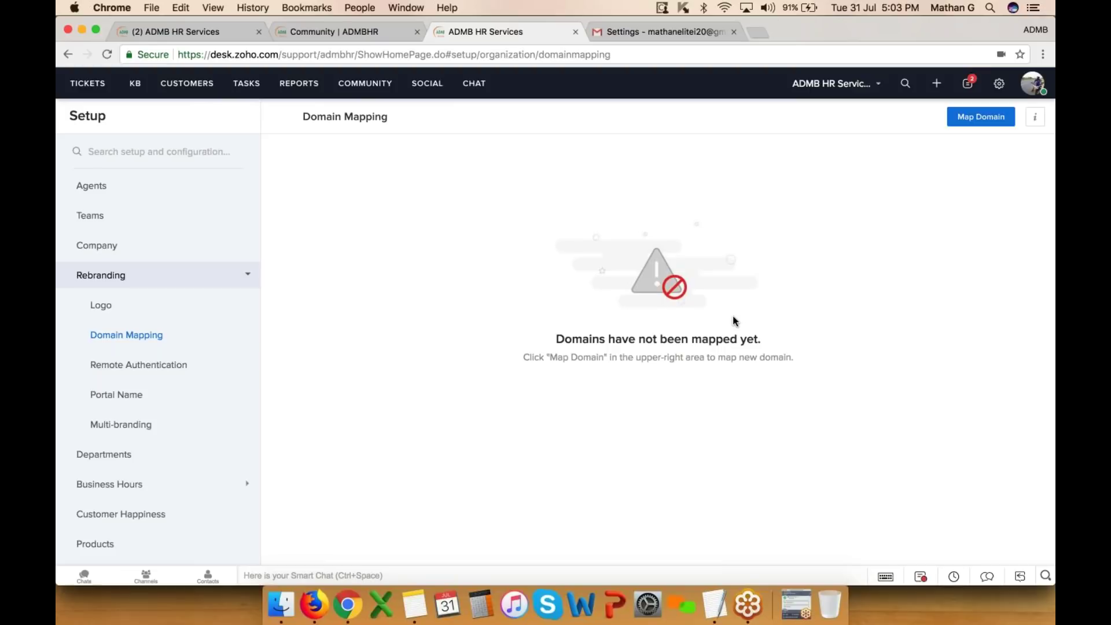
click(150, 369)
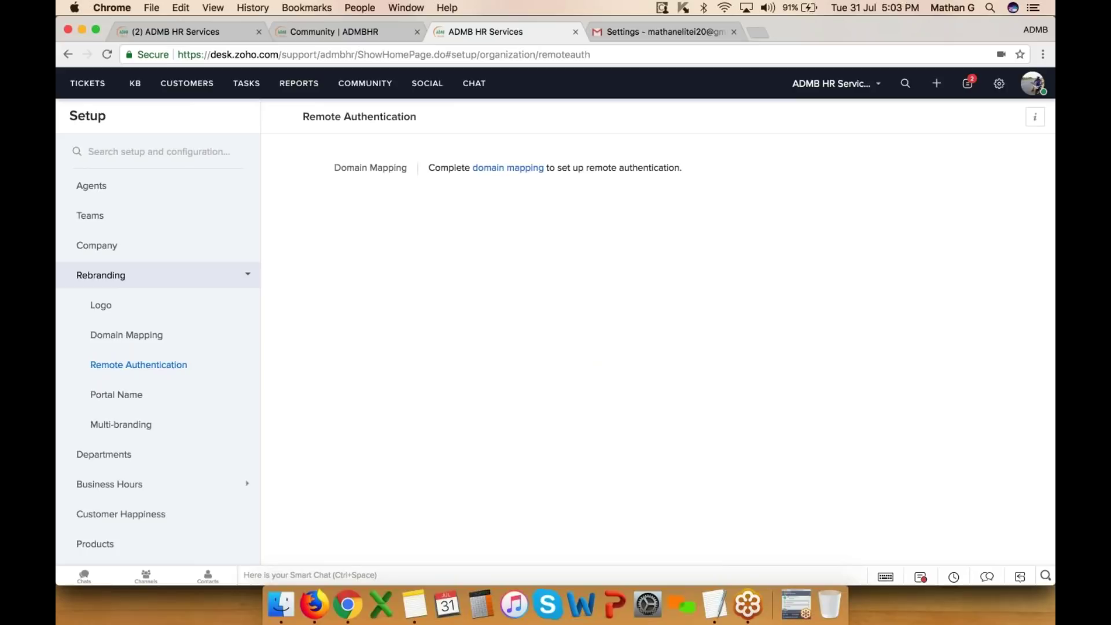
click(122, 400)
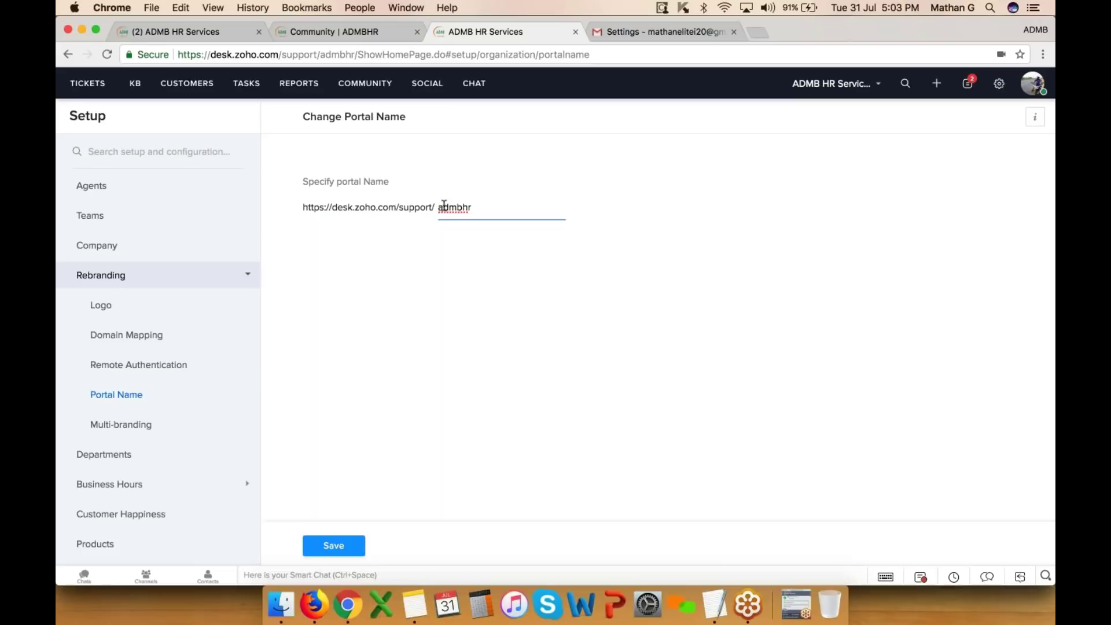
drag(484, 206, 399, 207)
double_click(336, 54)
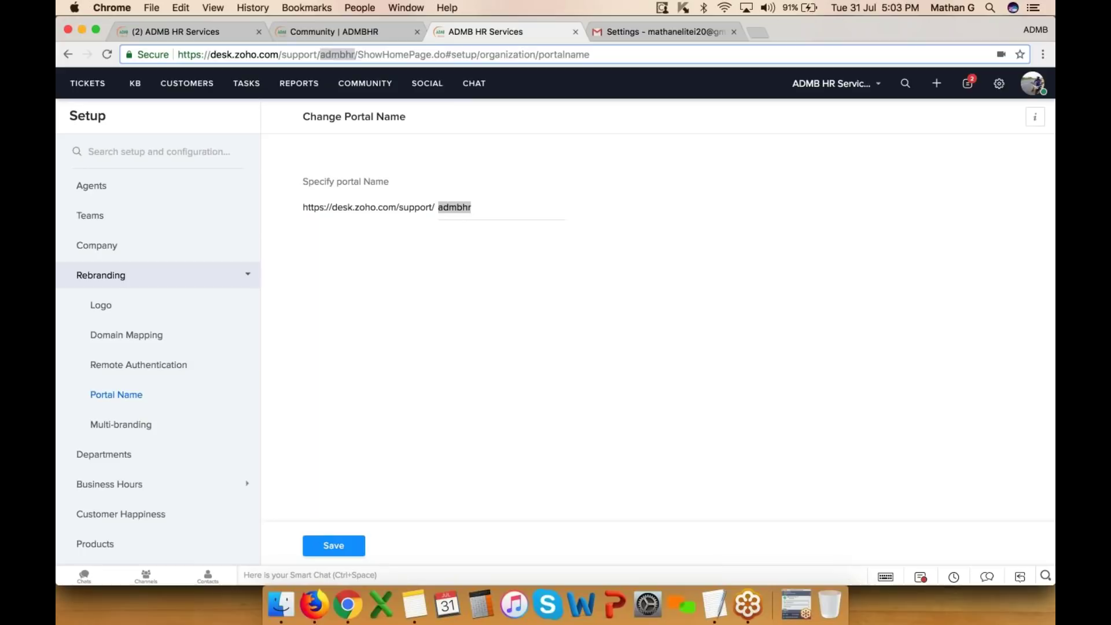
click(144, 425)
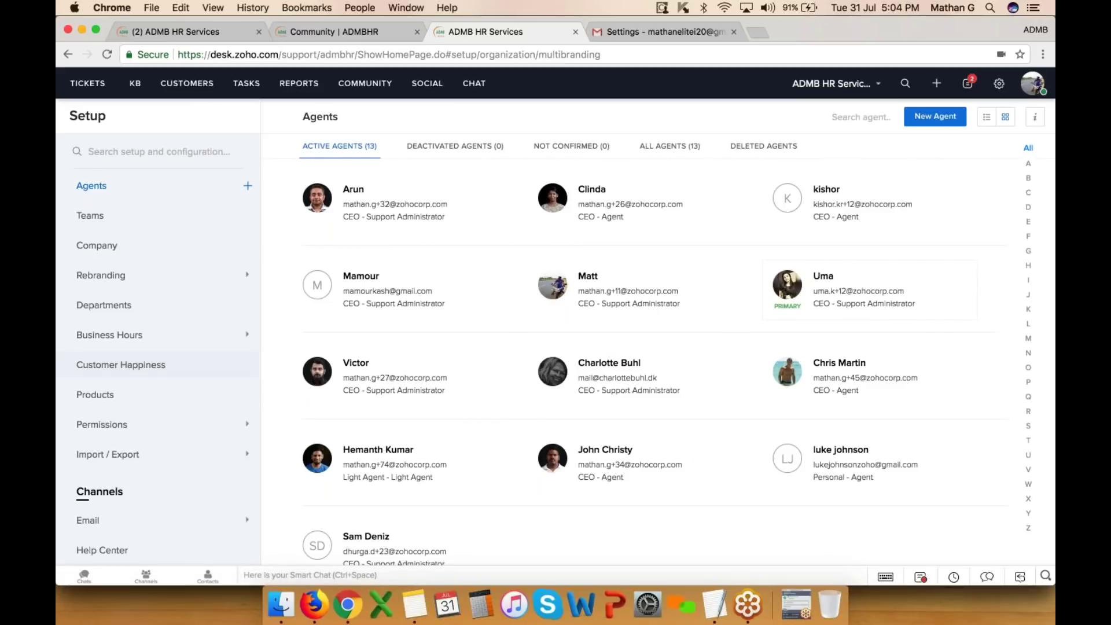
- Review the Departments list and ADMB Business hours (Central European Summer Time), then open Customer Happiness settings
click(999, 84)
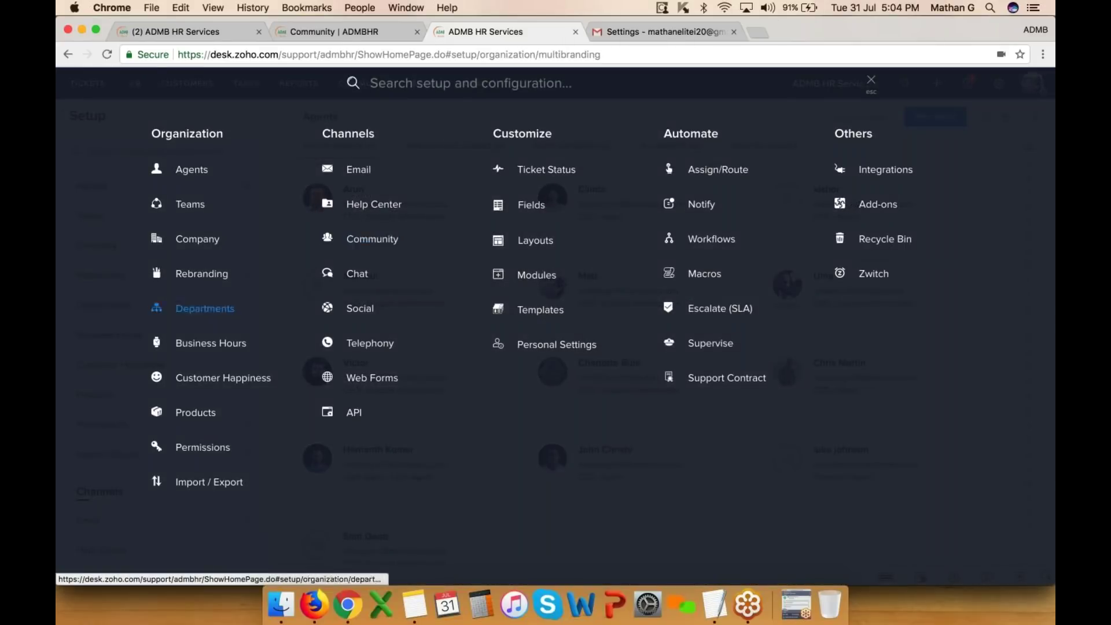
click(217, 316)
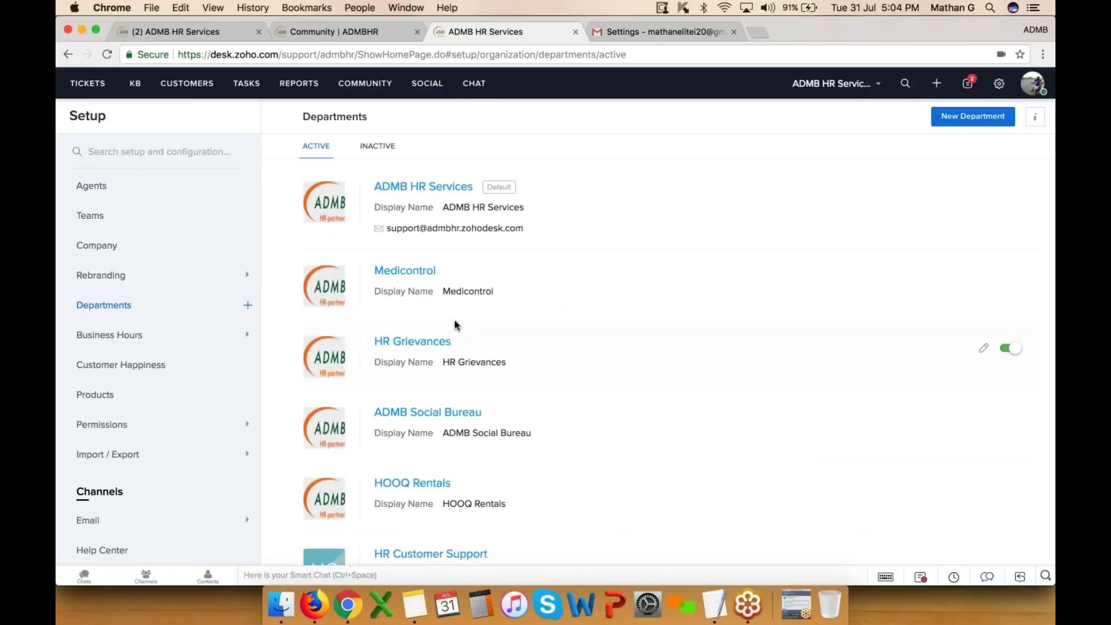
click(1000, 83)
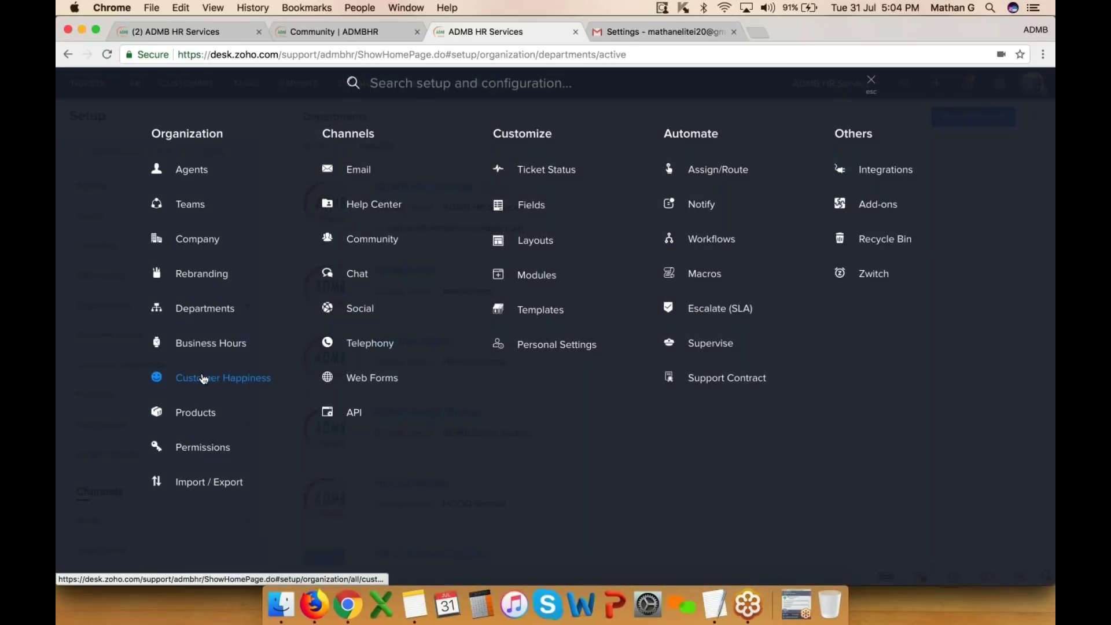
click(225, 341)
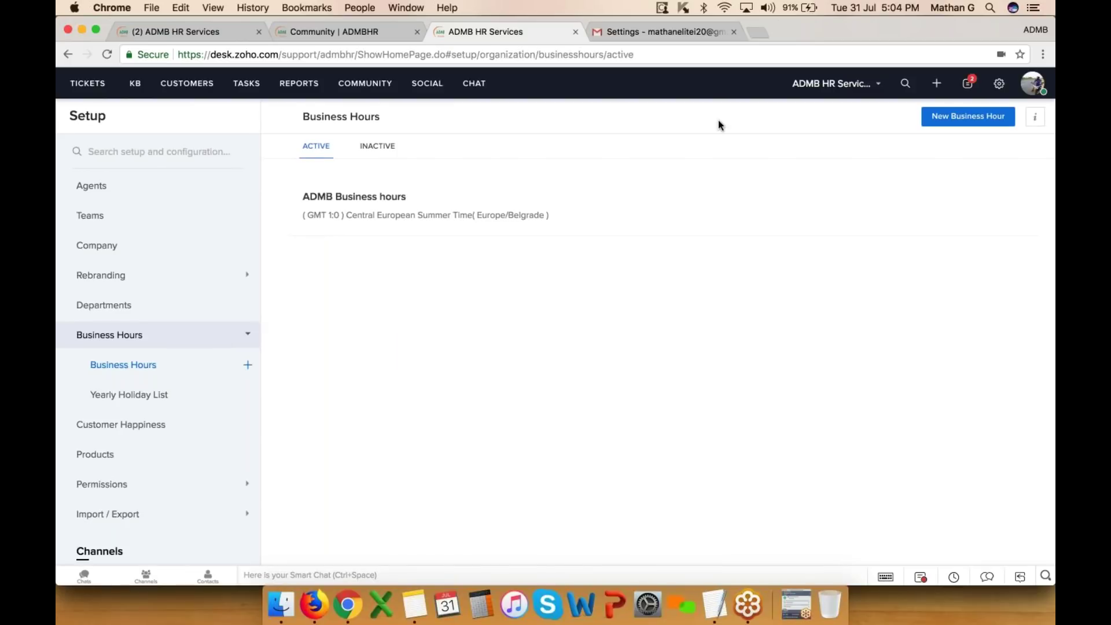
click(1000, 87)
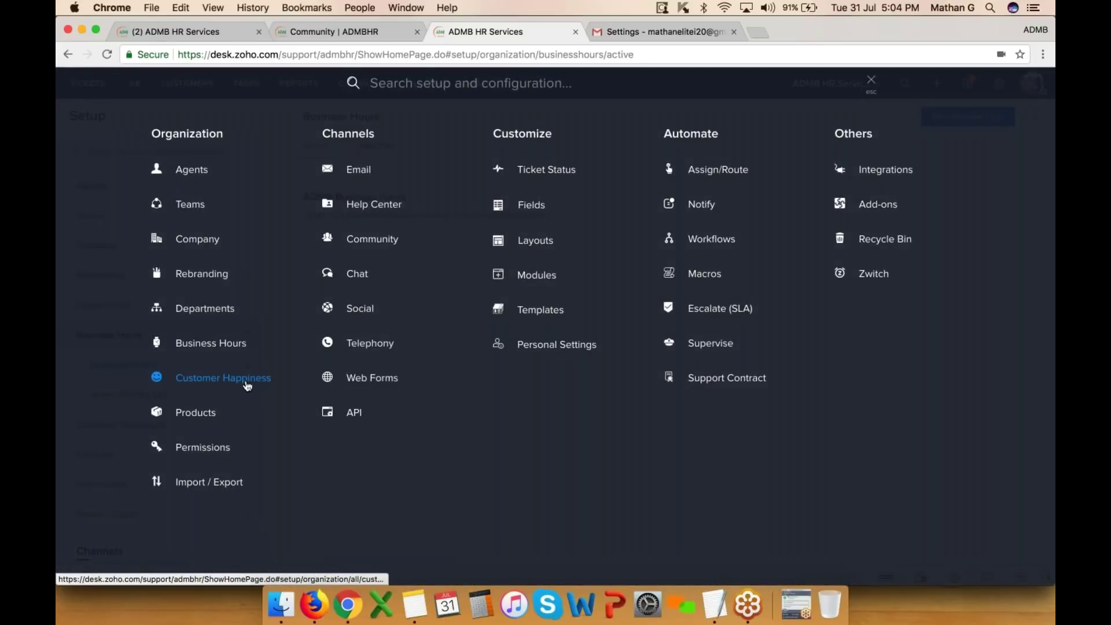
click(249, 383)
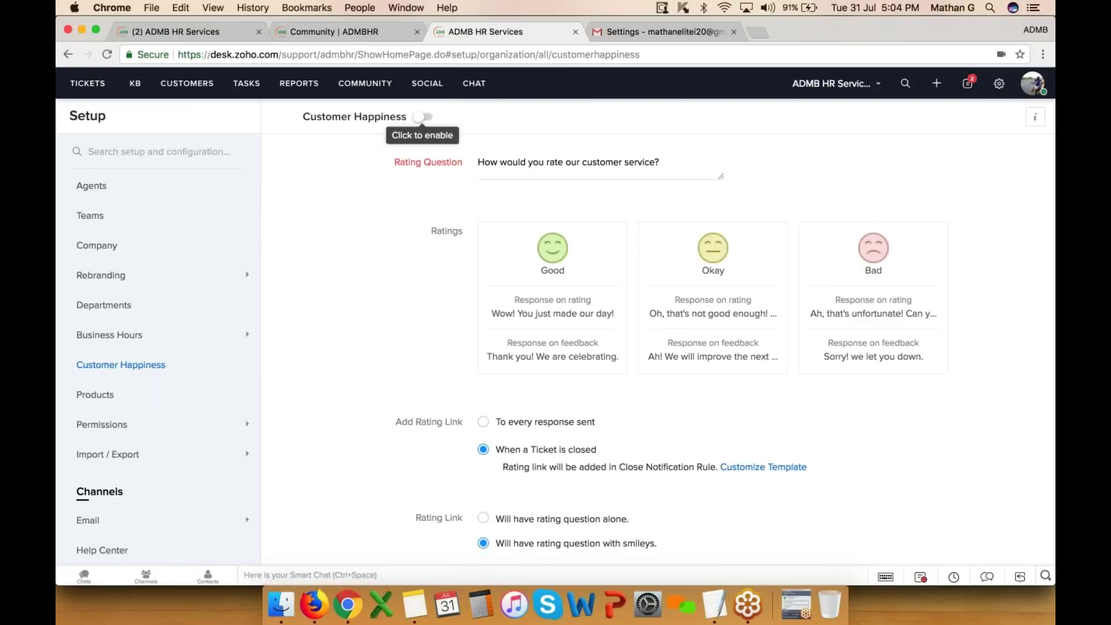
- Turn on Customer Happiness ratings and keep Reopen Ticket set to 'For all ratings'
click(423, 119)
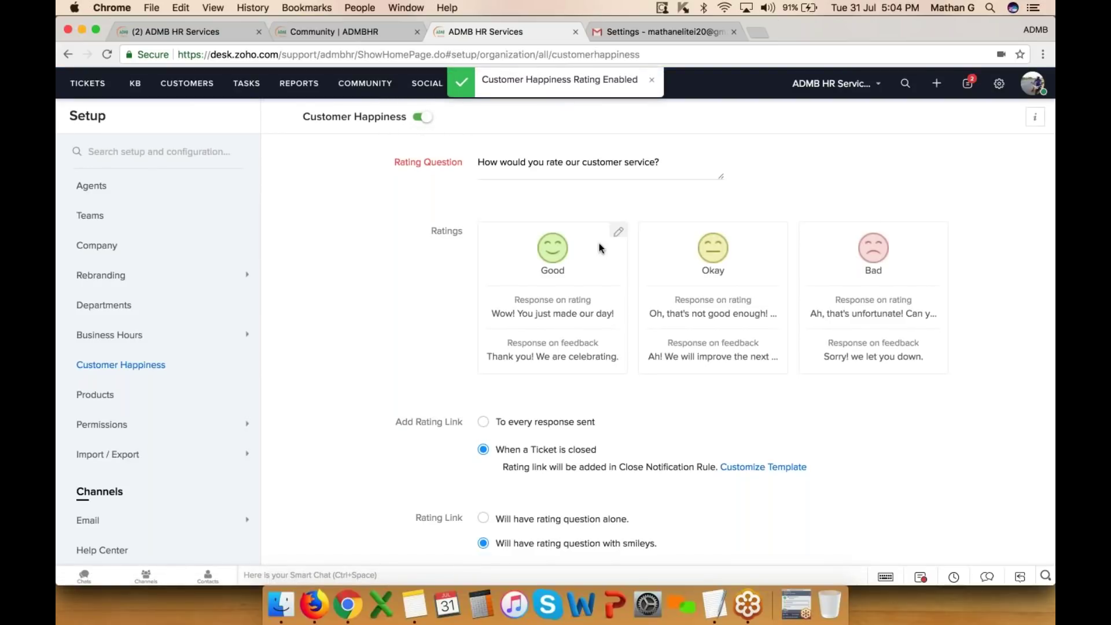
scroll(600, 247, down, 2)
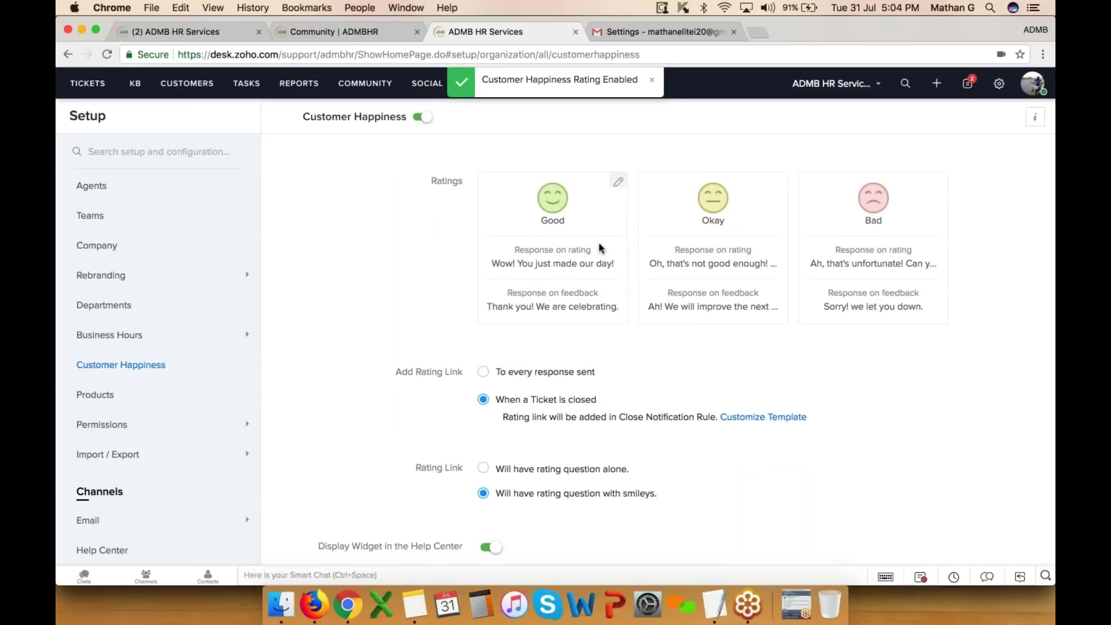
scroll(600, 248, down, 2)
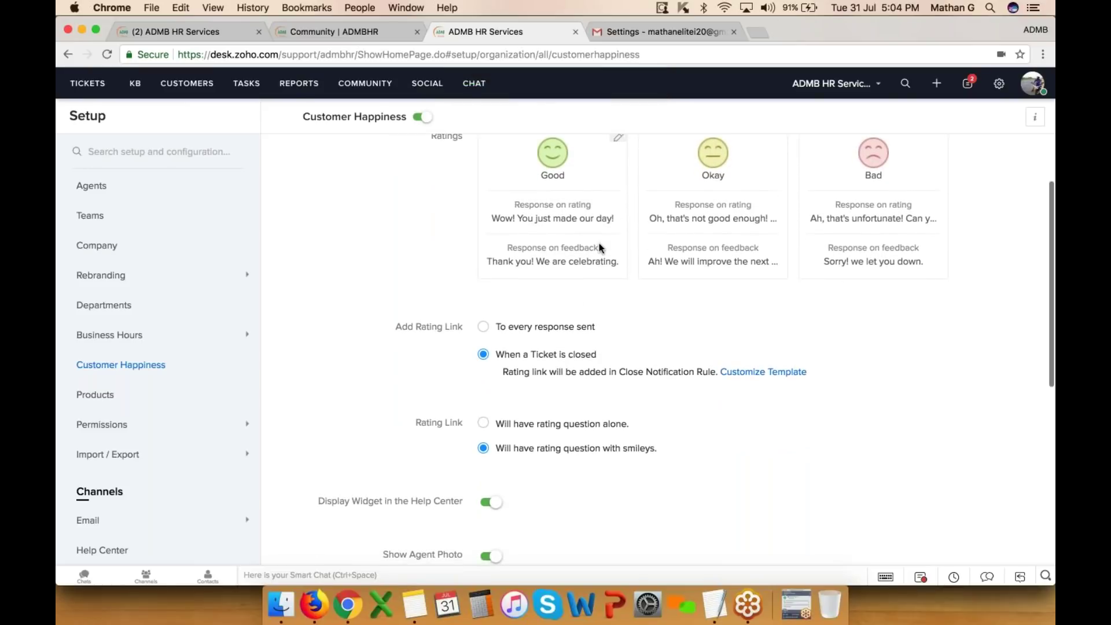
scroll(579, 319, up, 2)
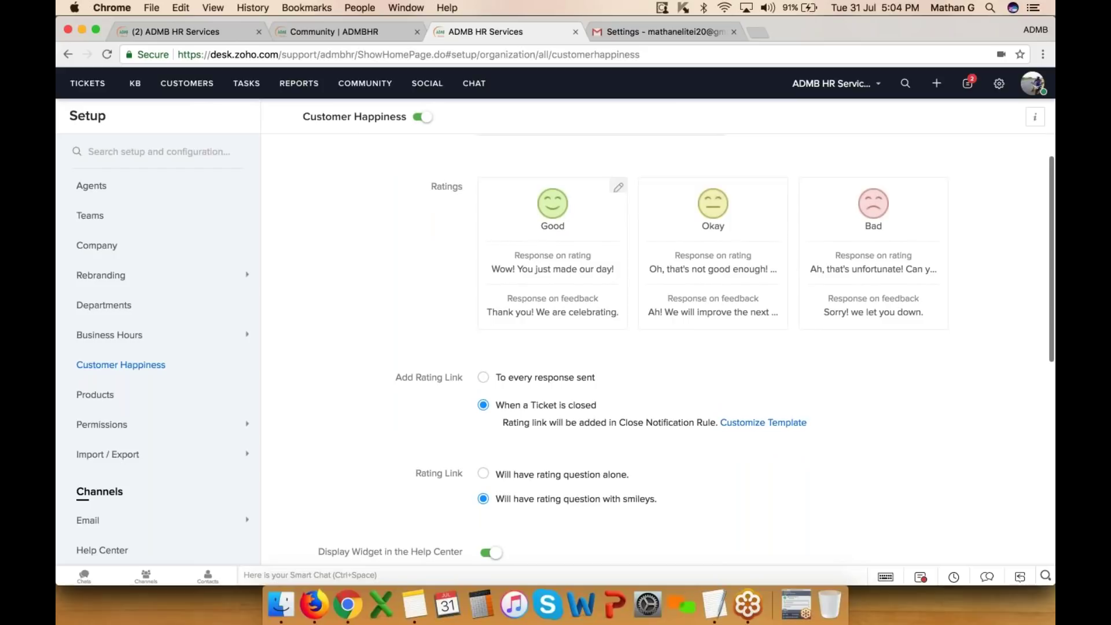
scroll(579, 319, down, 4)
scroll(579, 319, down, 4)
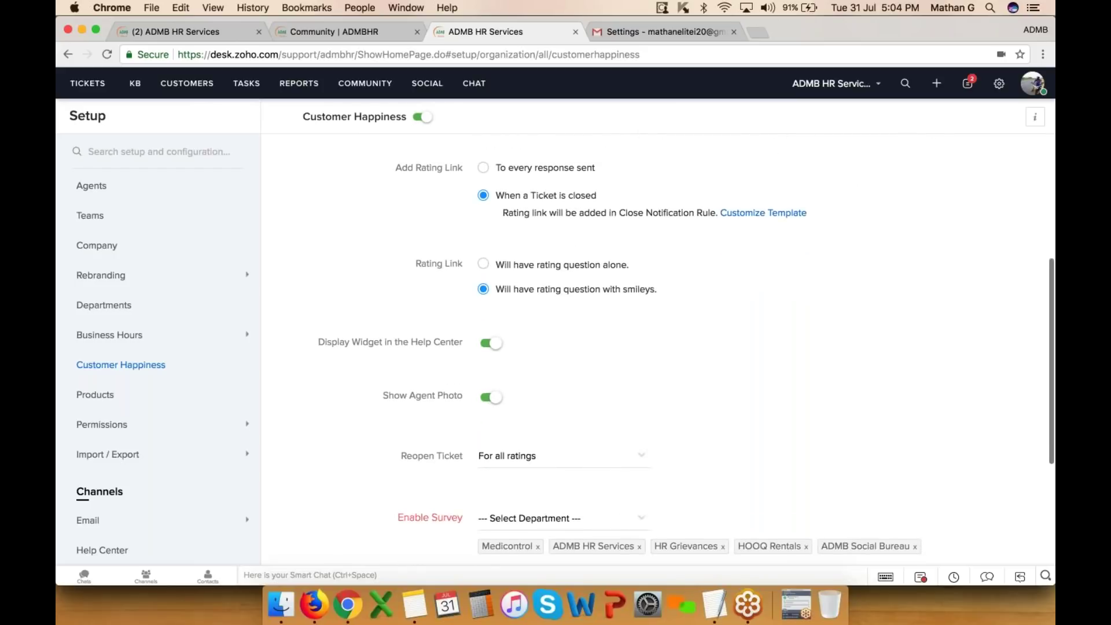
scroll(541, 340, down, 5)
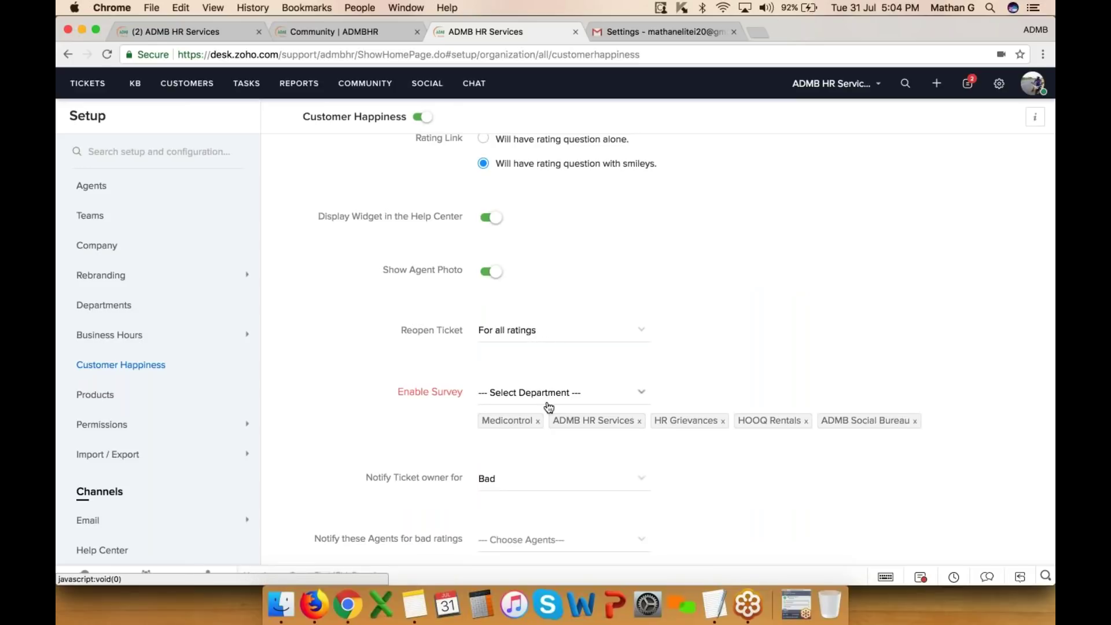
scroll(548, 407, down, 3)
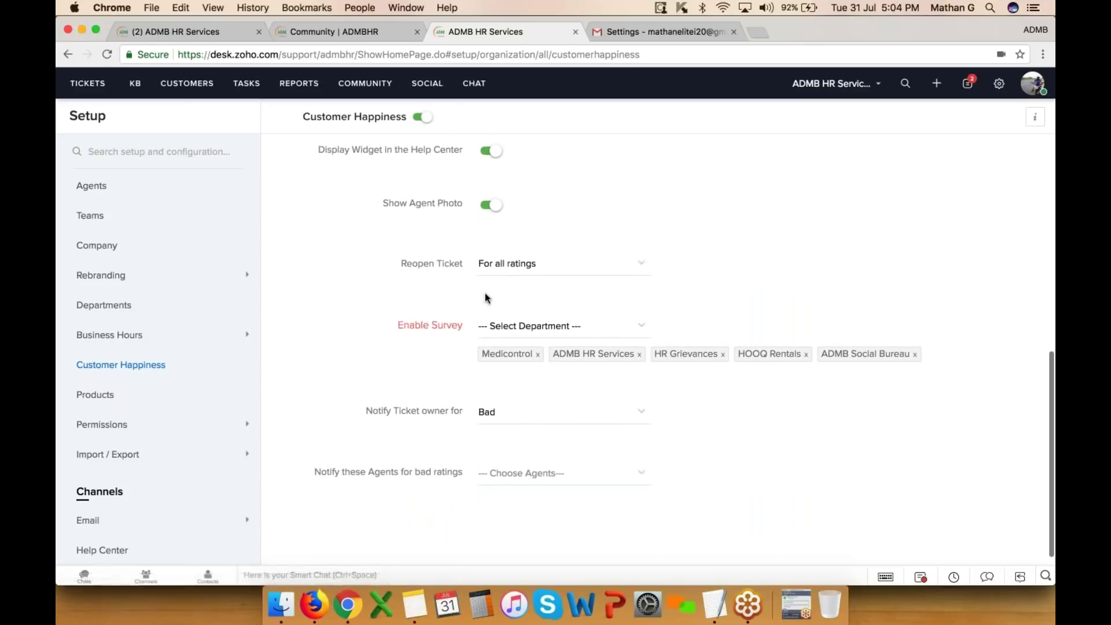
click(498, 271)
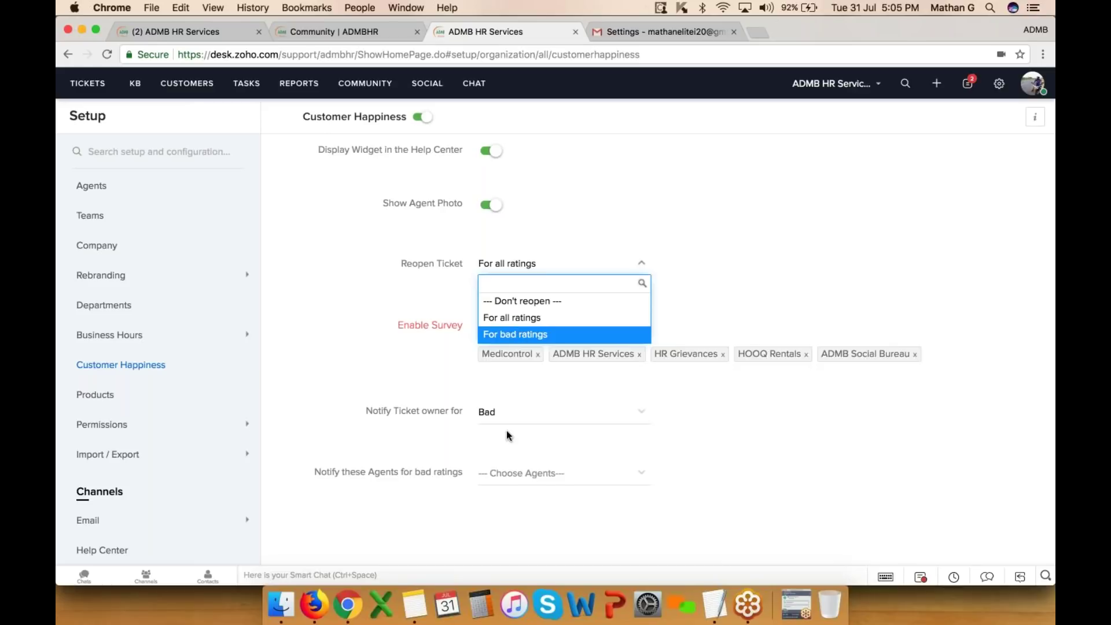
click(538, 467)
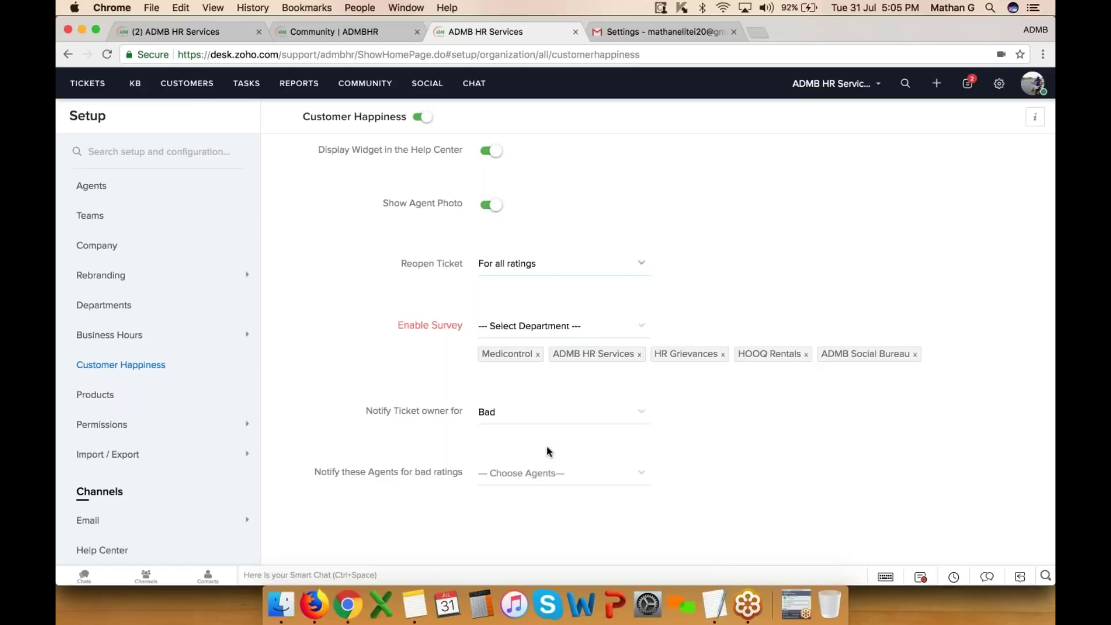
- Add two agents to 'Notify these Agents for bad ratings' and save the settings
click(538, 471)
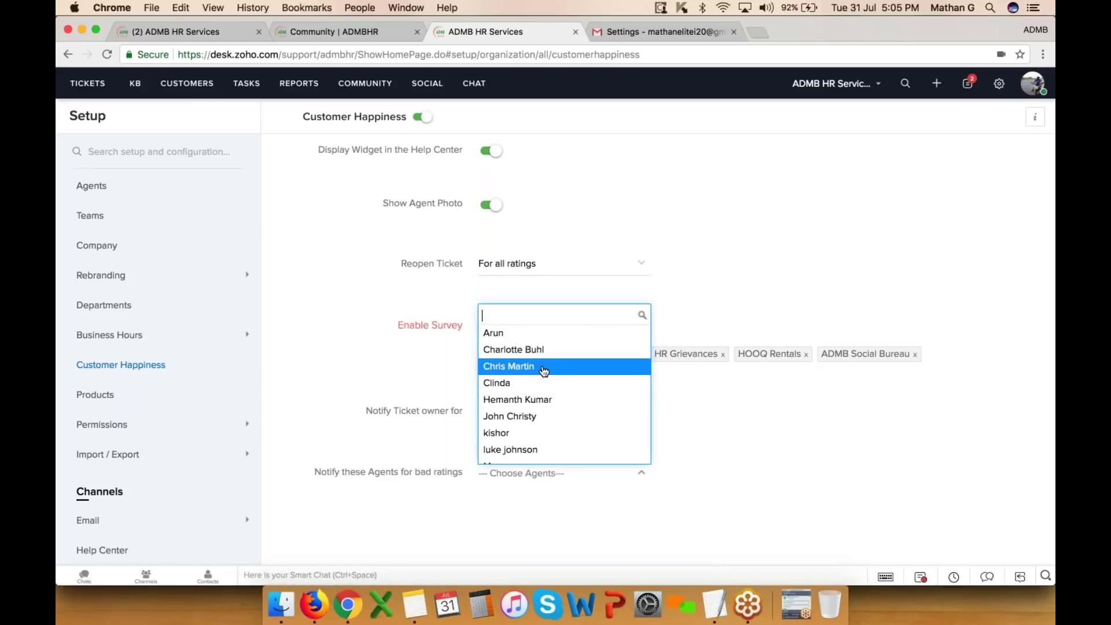
click(545, 366)
click(536, 473)
click(550, 416)
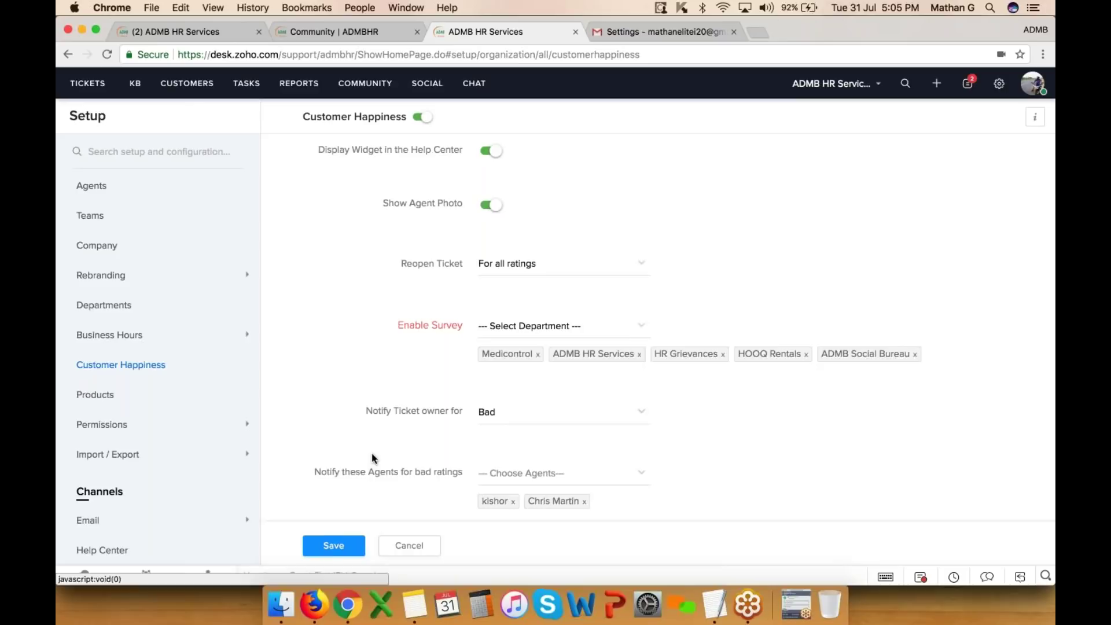
scroll(456, 466, down, 3)
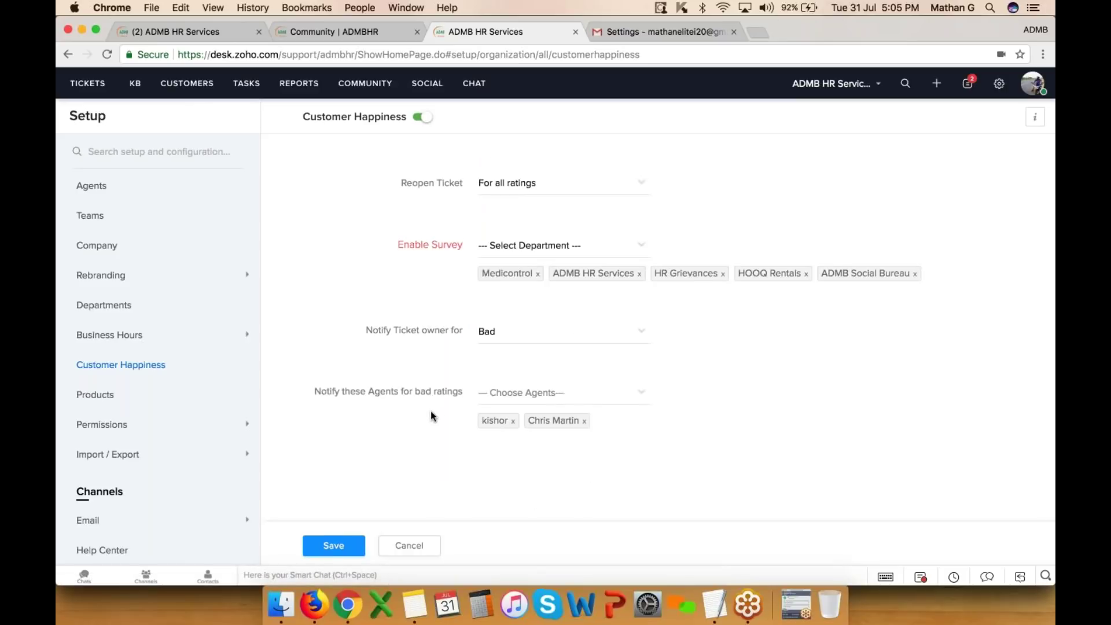
click(333, 545)
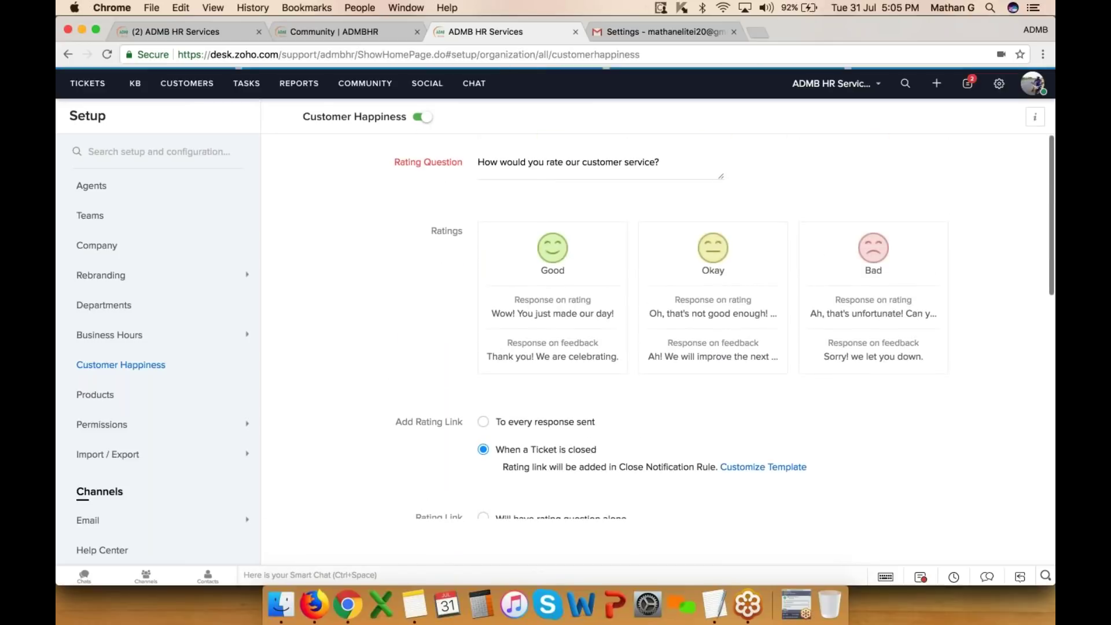
click(95, 395)
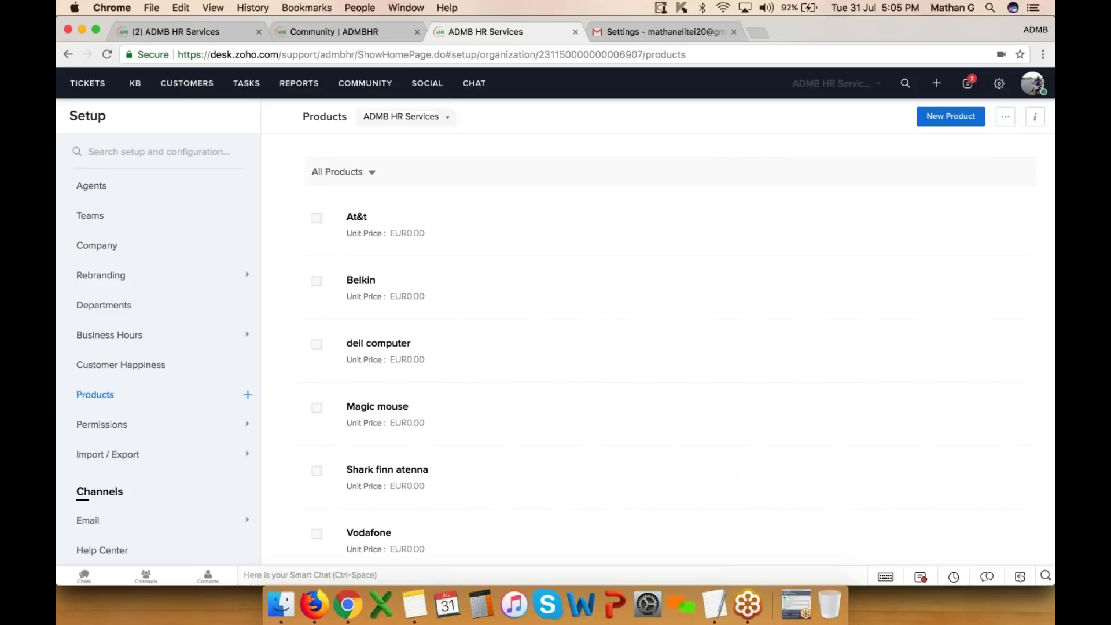
- Preview the New Product form, discard it, and go to the Roles page under Permissions
click(949, 118)
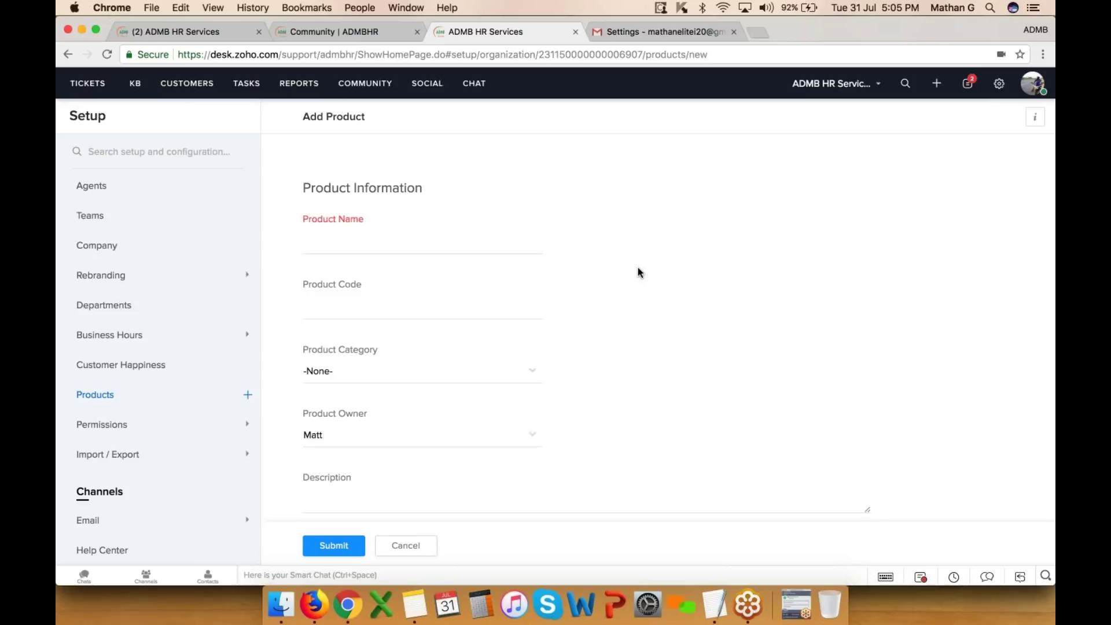
scroll(639, 272, down, 3)
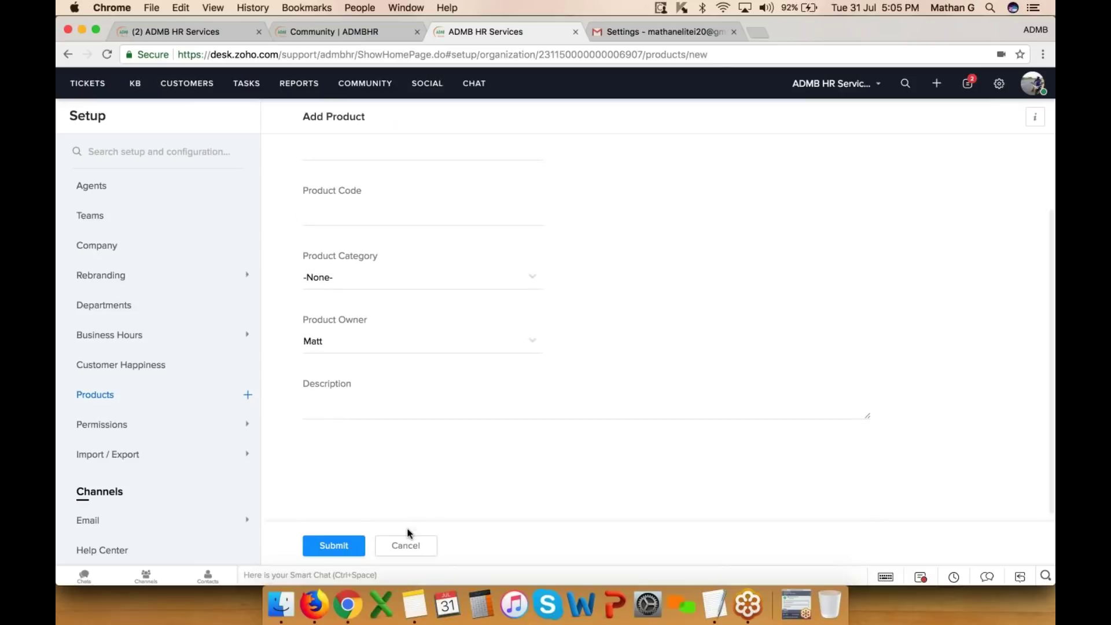
click(412, 547)
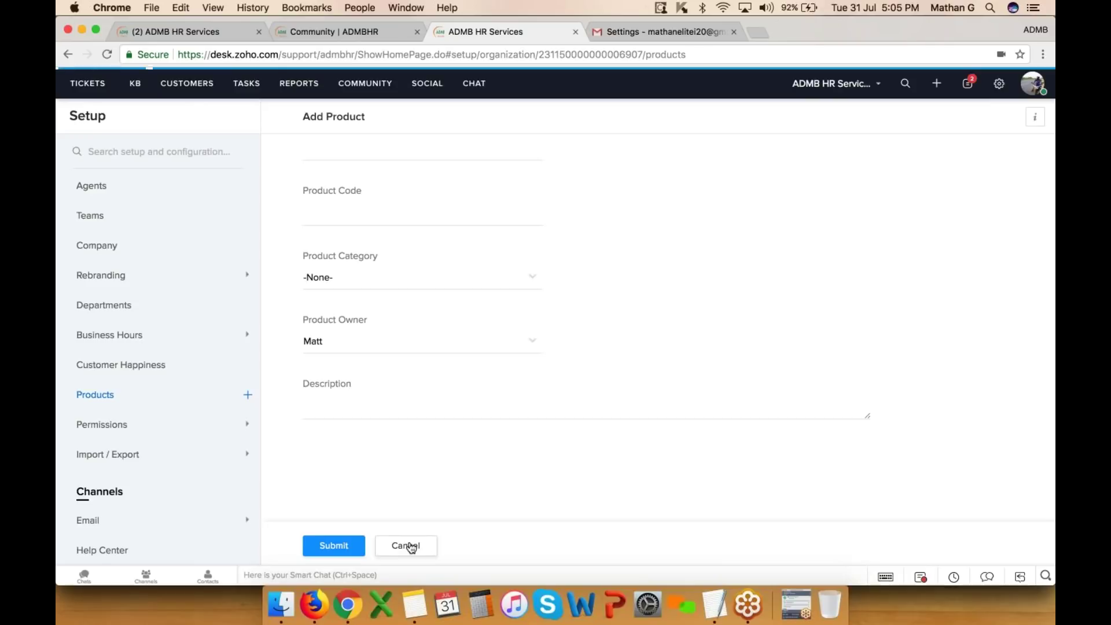
click(137, 430)
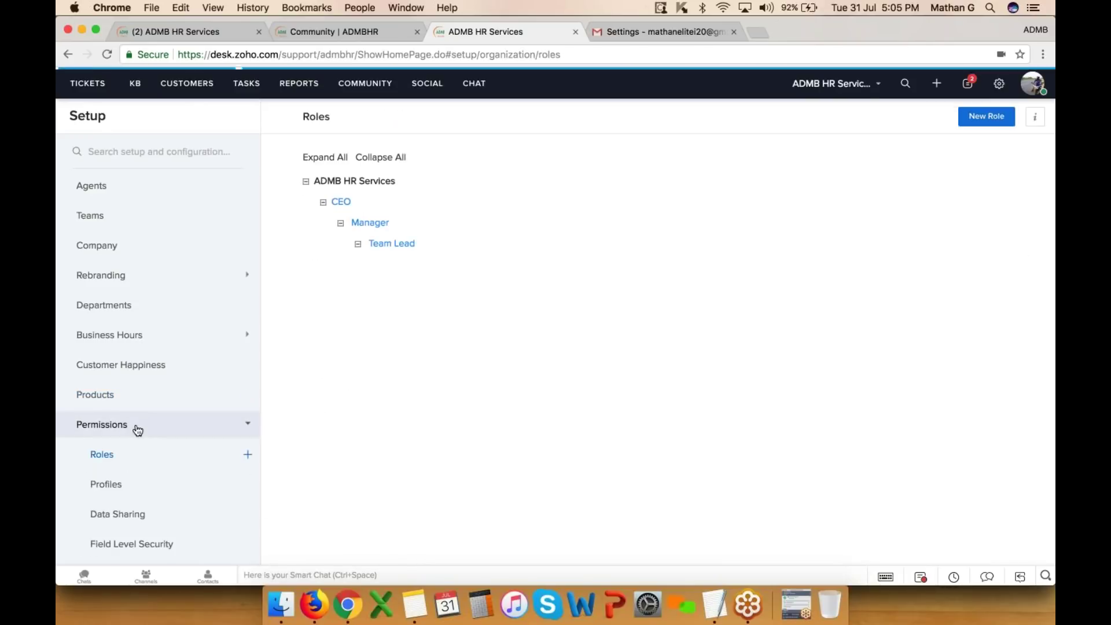
- Edit the Team Lead role, toggle Share Data with Peers off and on, then cancel unsaved
scroll(137, 430, down, 3)
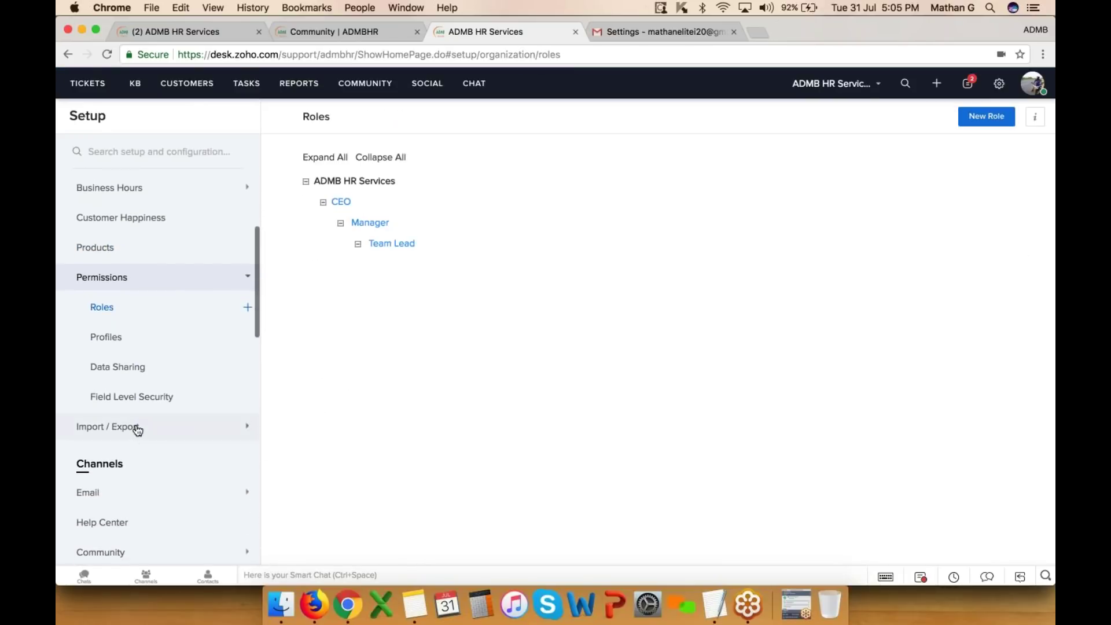
click(104, 310)
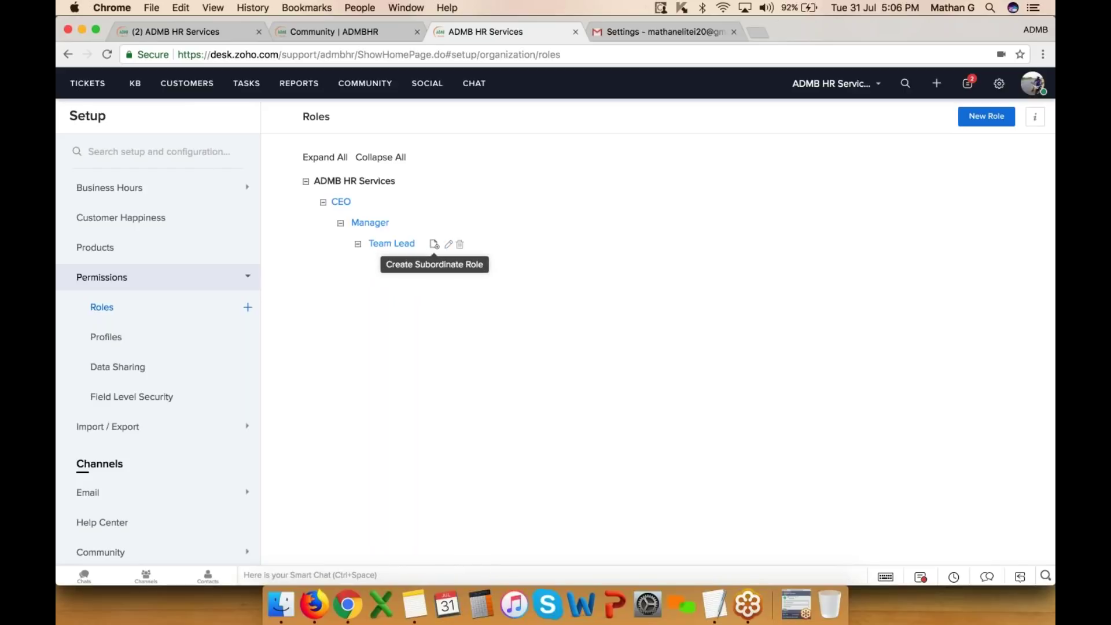
click(449, 243)
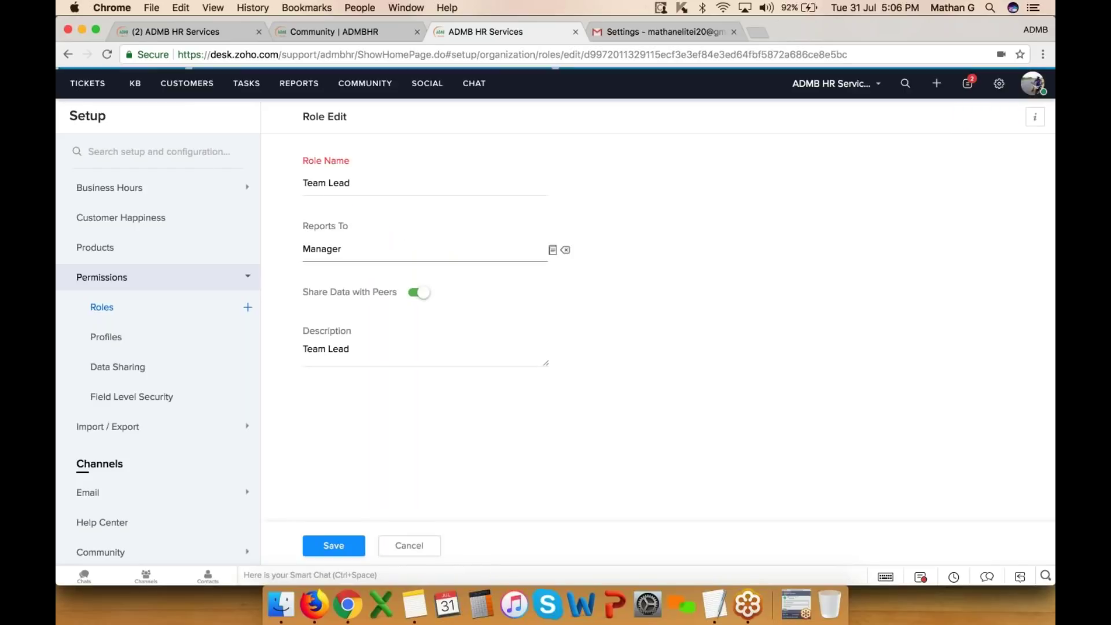
drag(307, 291, 382, 291)
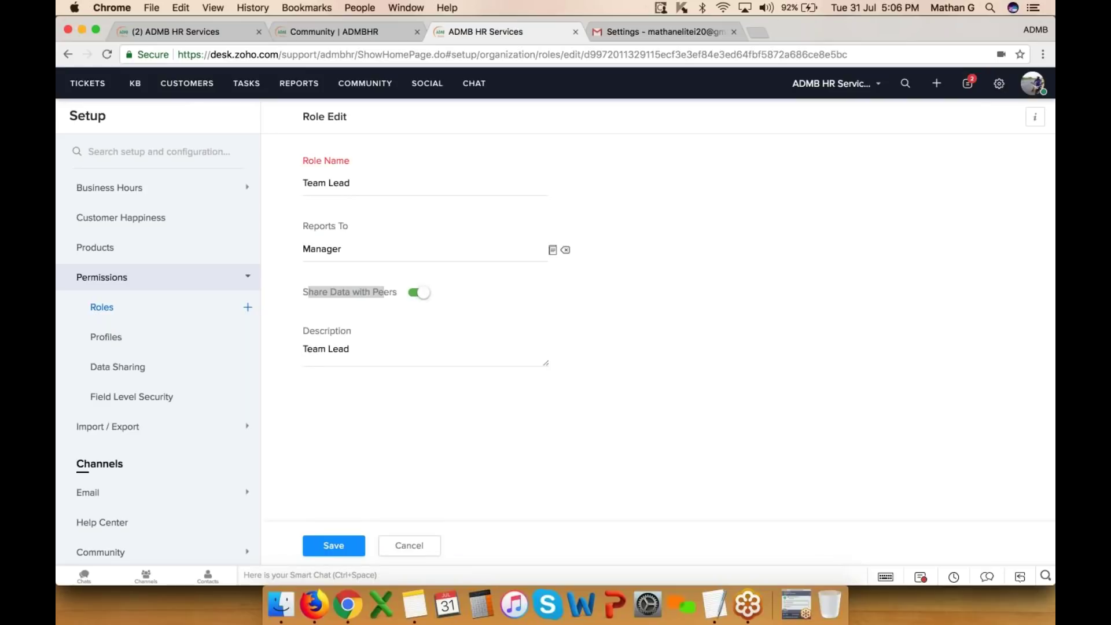
click(357, 305)
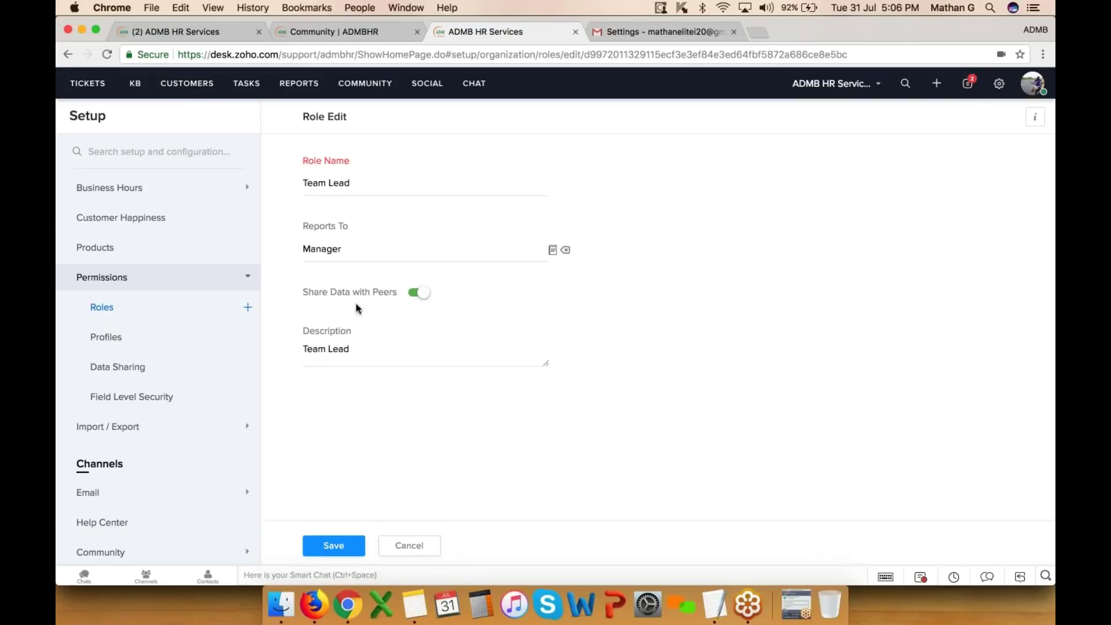
click(417, 294)
click(417, 294)
click(413, 548)
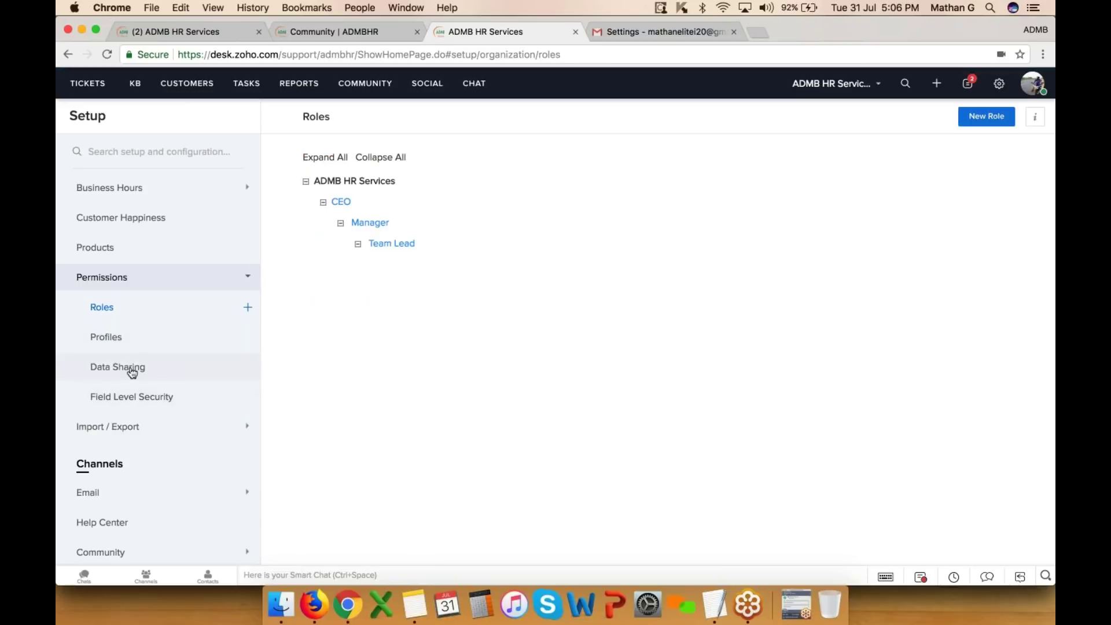
click(116, 331)
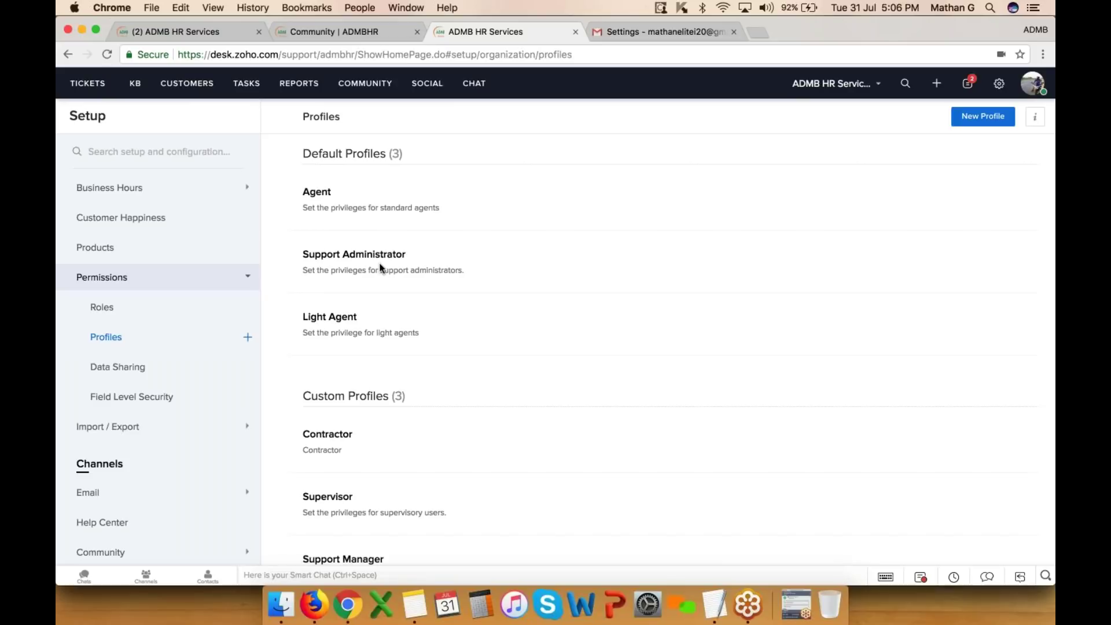
- Open the Contractor custom profile and remove its Reports and Dashboards access
scroll(351, 319, down, 2)
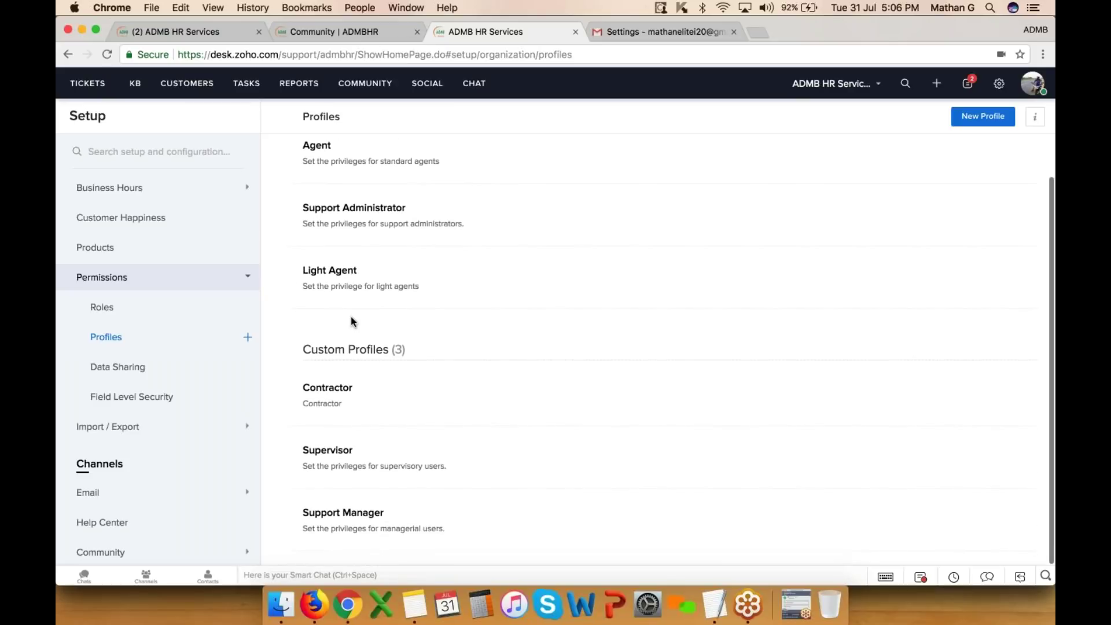
drag(350, 318, 405, 351)
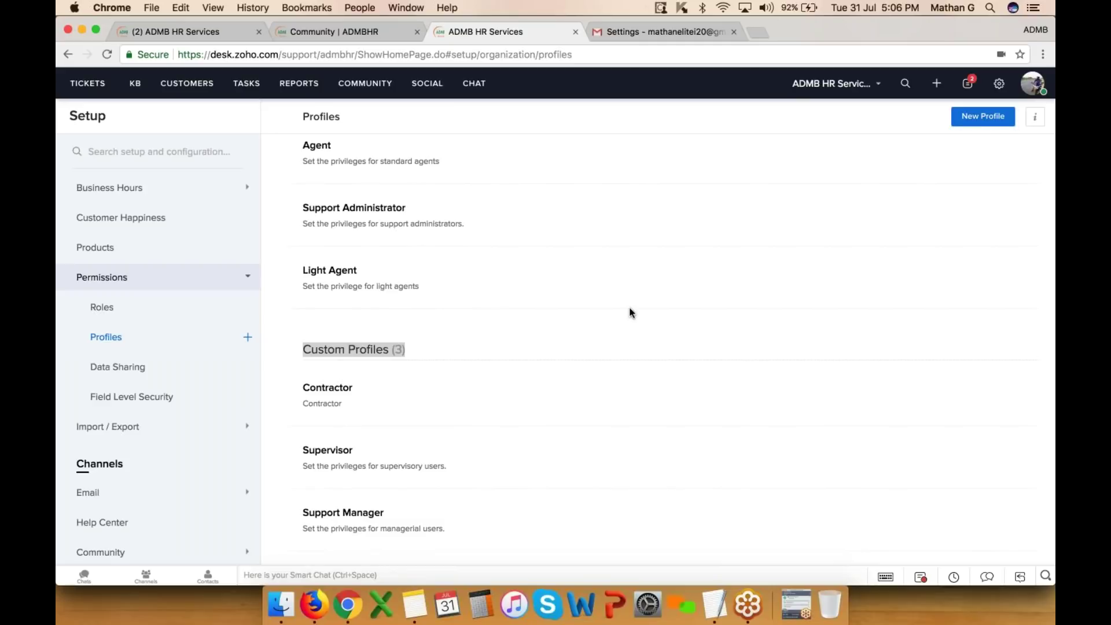
click(365, 387)
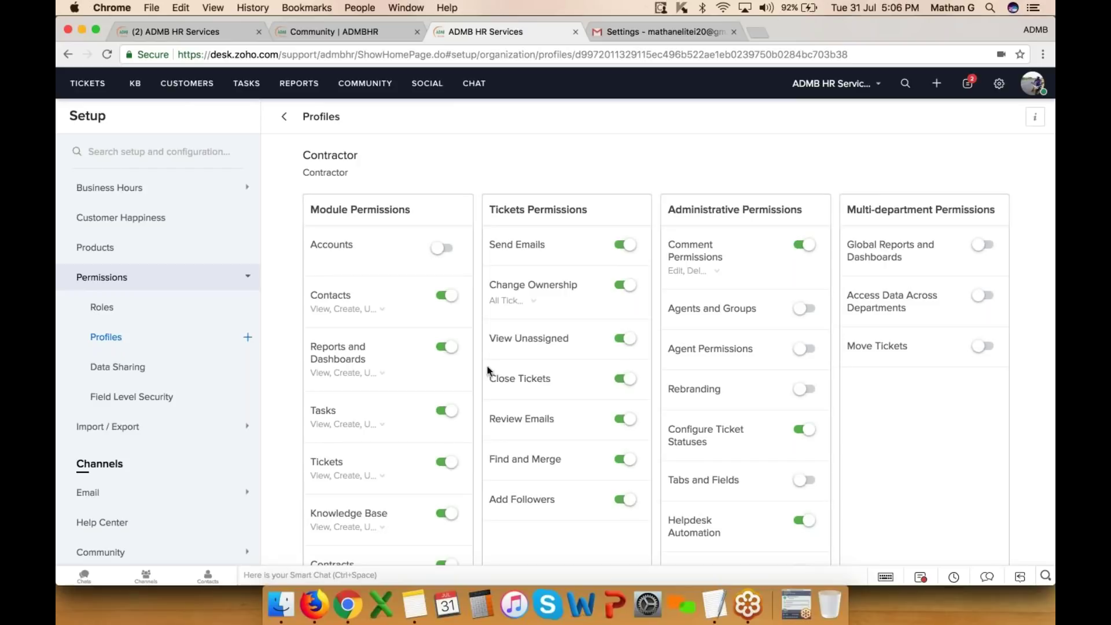
scroll(533, 249, down, 2)
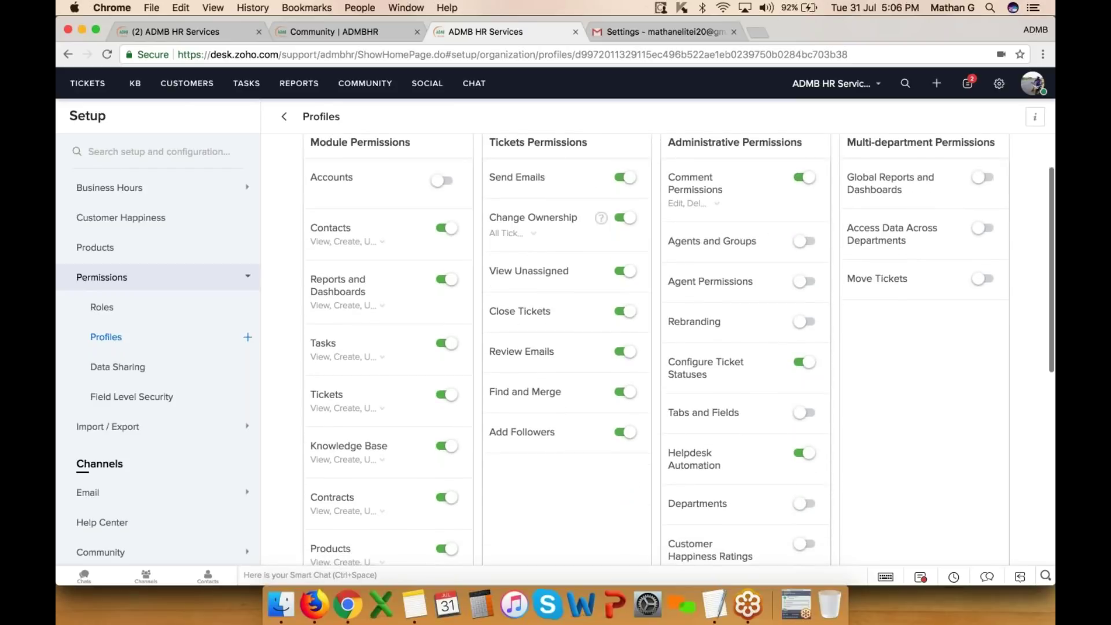
scroll(423, 321, down, 1)
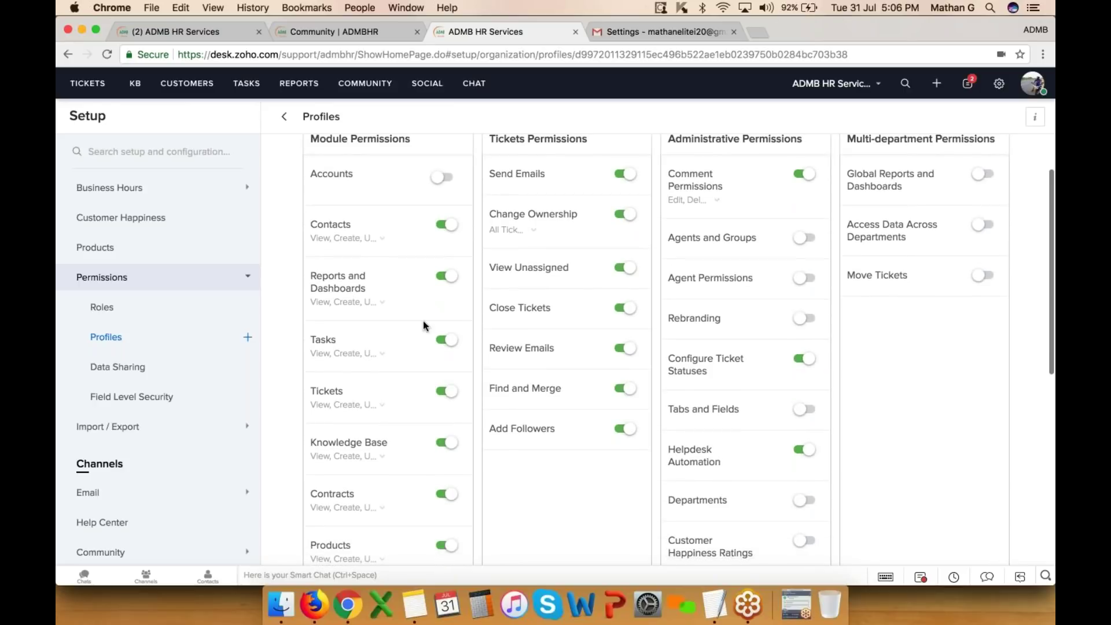
click(445, 277)
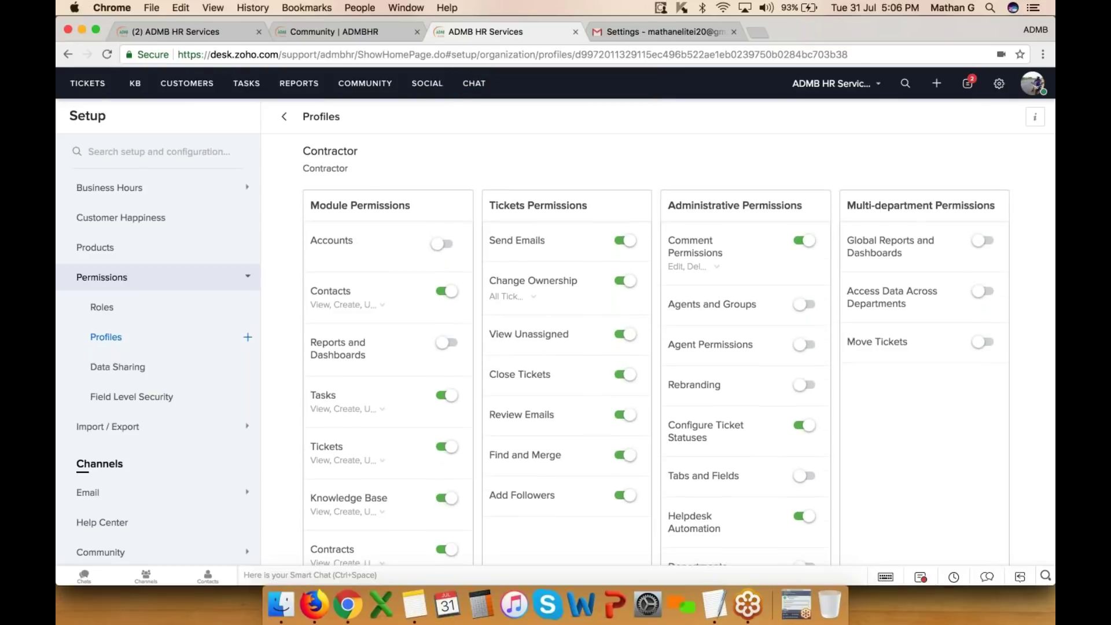
scroll(370, 278, down, 5)
scroll(682, 349, down, 7)
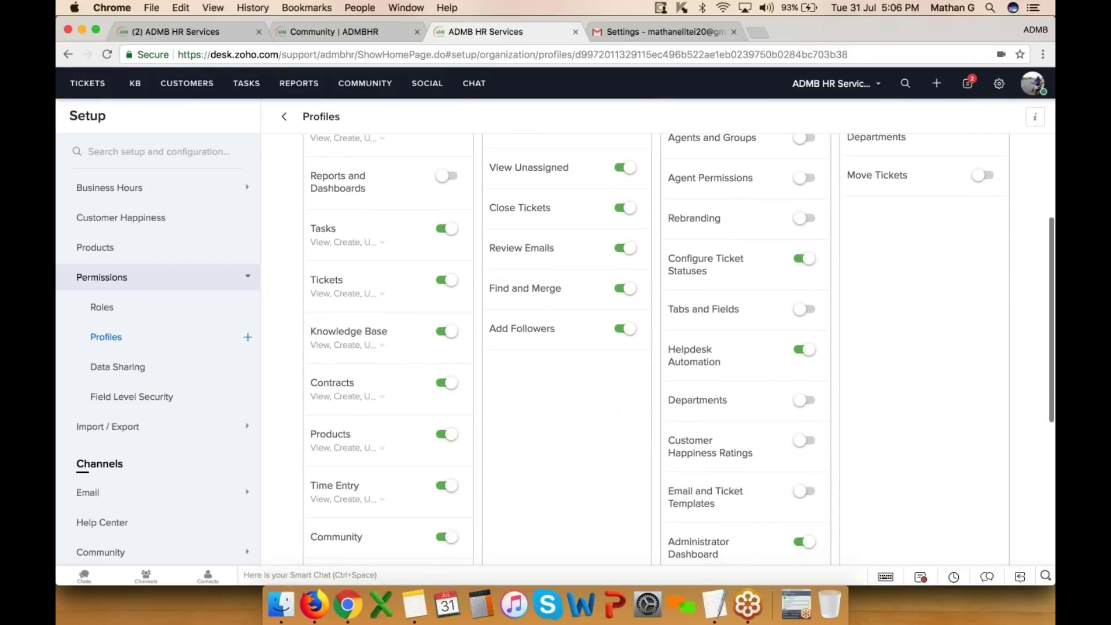
scroll(682, 349, up, 3)
scroll(683, 350, down, 11)
scroll(738, 481, down, 3)
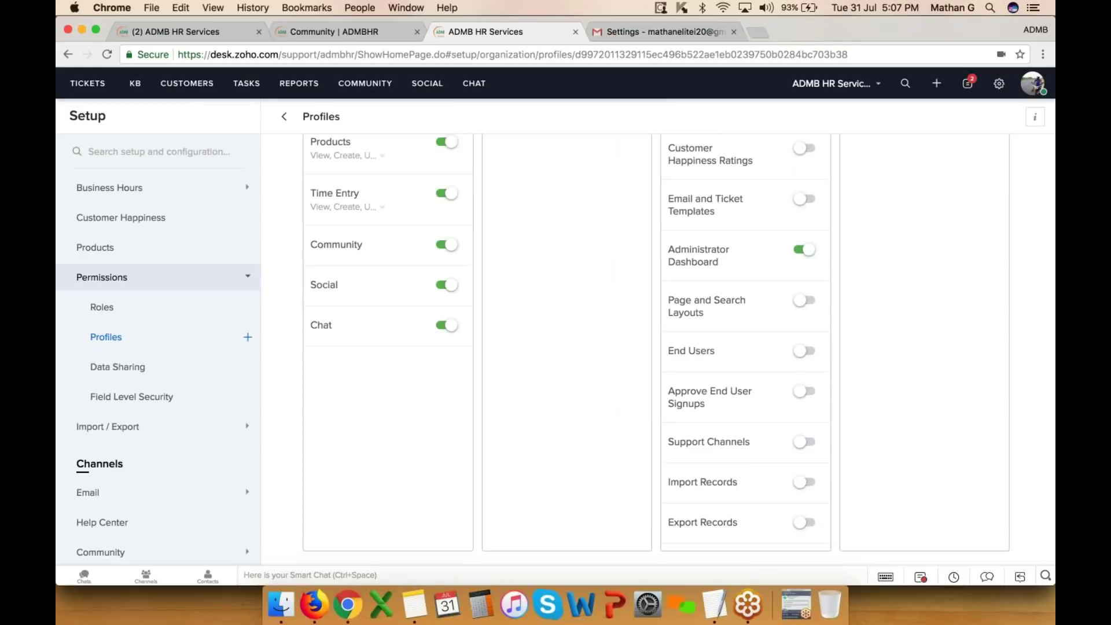
scroll(679, 353, up, 10)
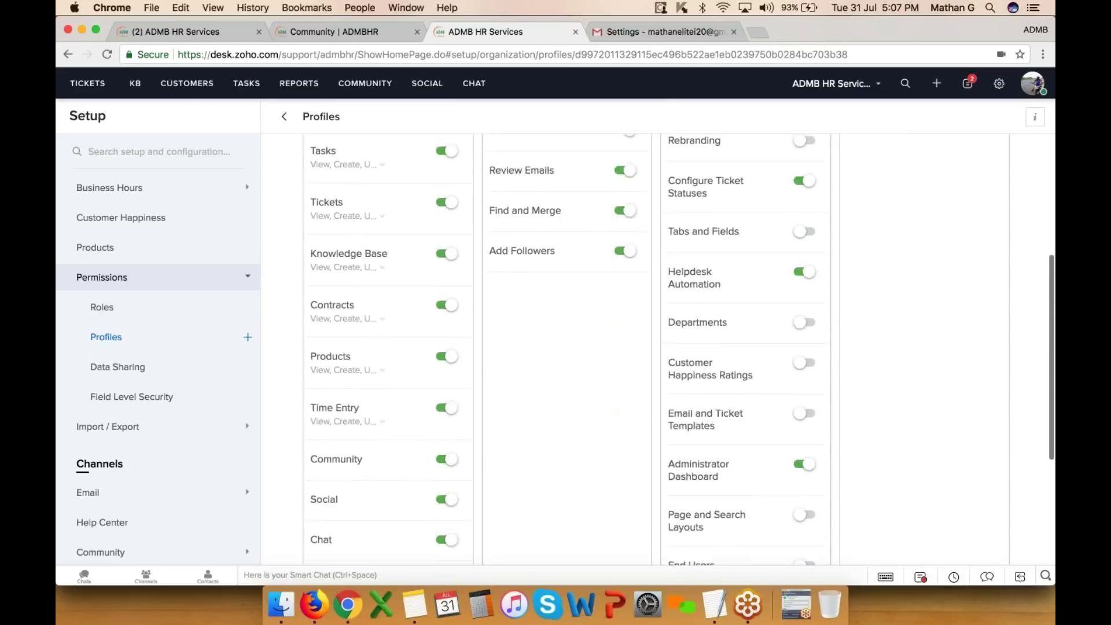
scroll(602, 389, up, 4)
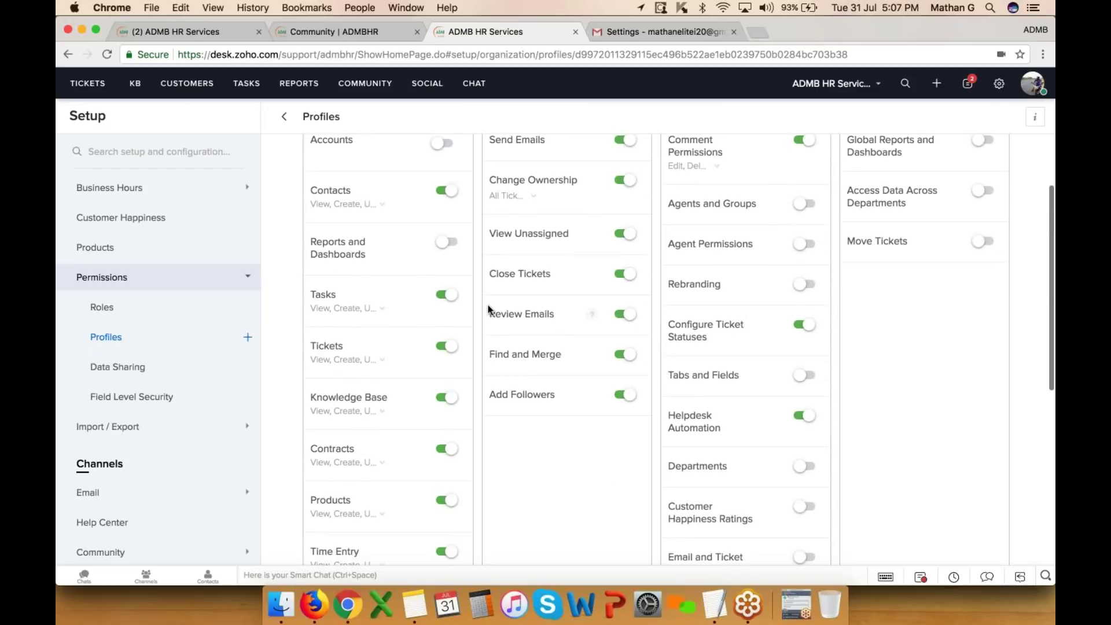
- Uncheck Delete in the profile's Tickets permissions and save
click(382, 360)
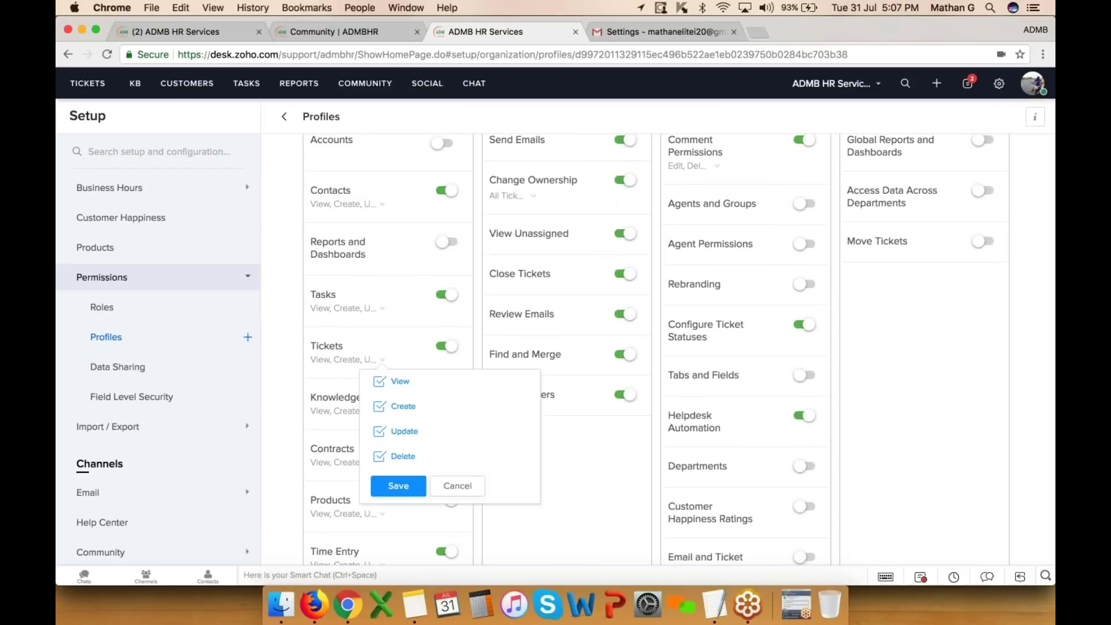
click(379, 456)
click(398, 485)
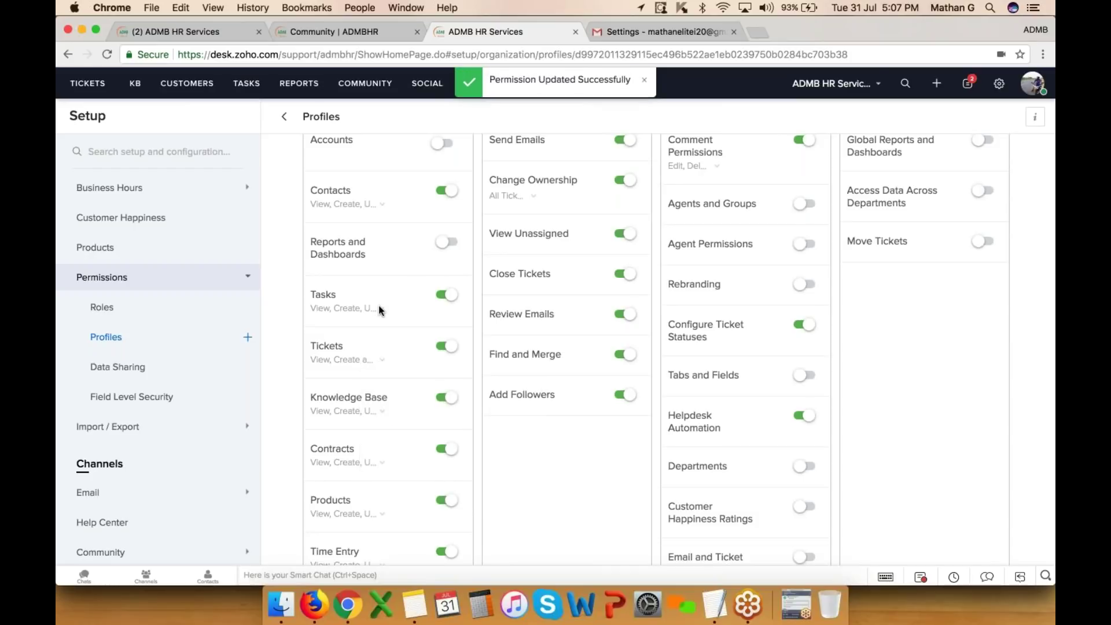
scroll(679, 350, down, 6)
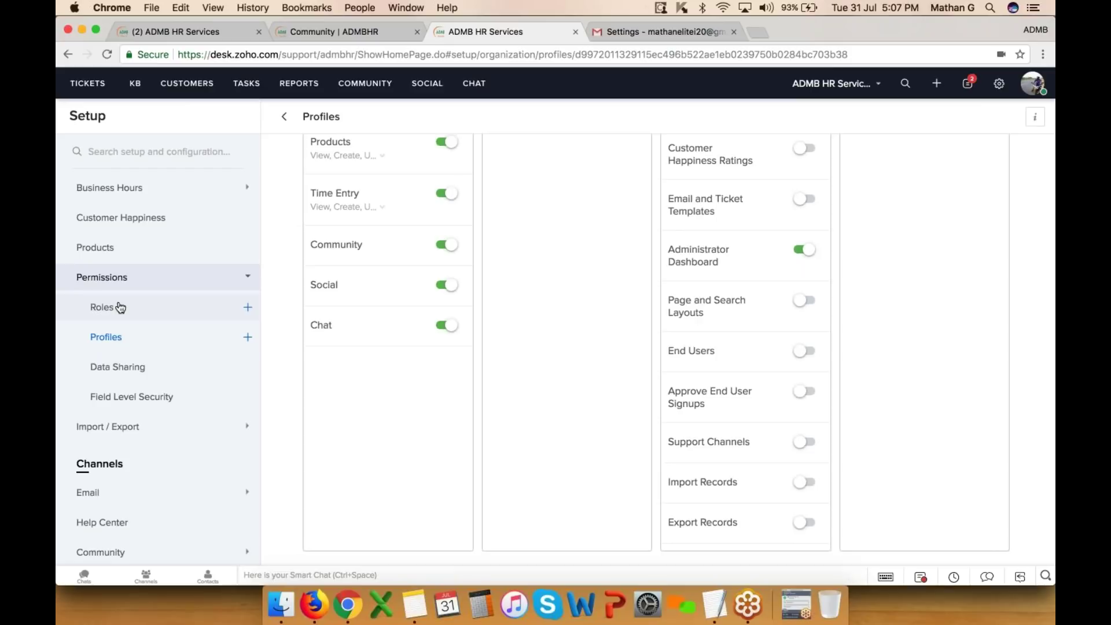
click(127, 405)
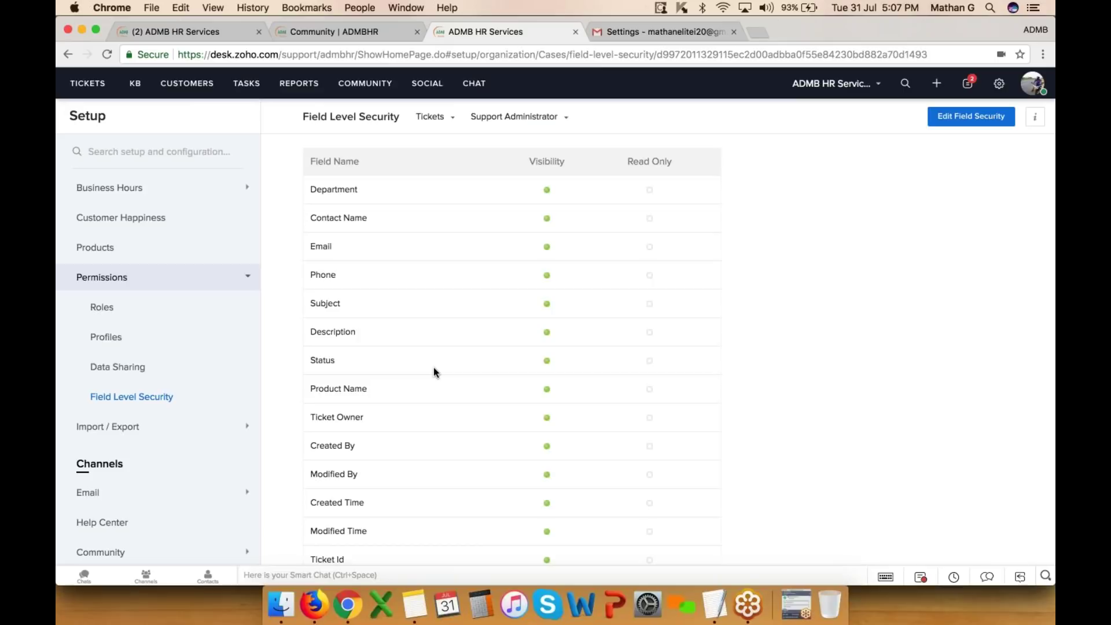
- Browse the profile and module dropdowns on Field Level Security without changing them
click(531, 118)
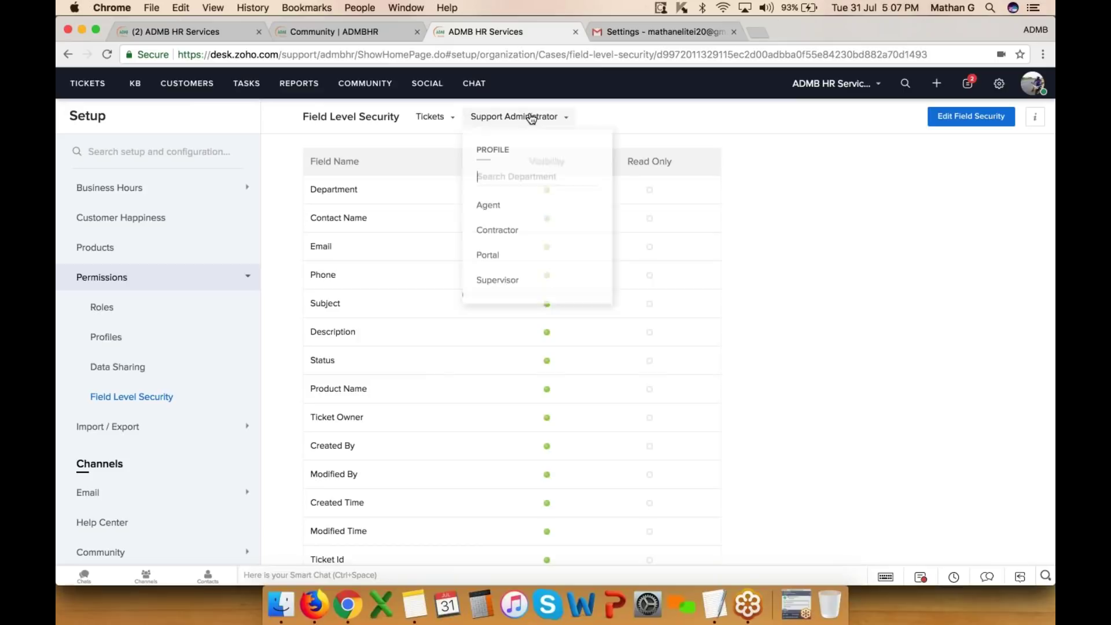
click(671, 165)
scroll(512, 347, down, 15)
scroll(512, 347, up, 5)
scroll(512, 347, up, 5)
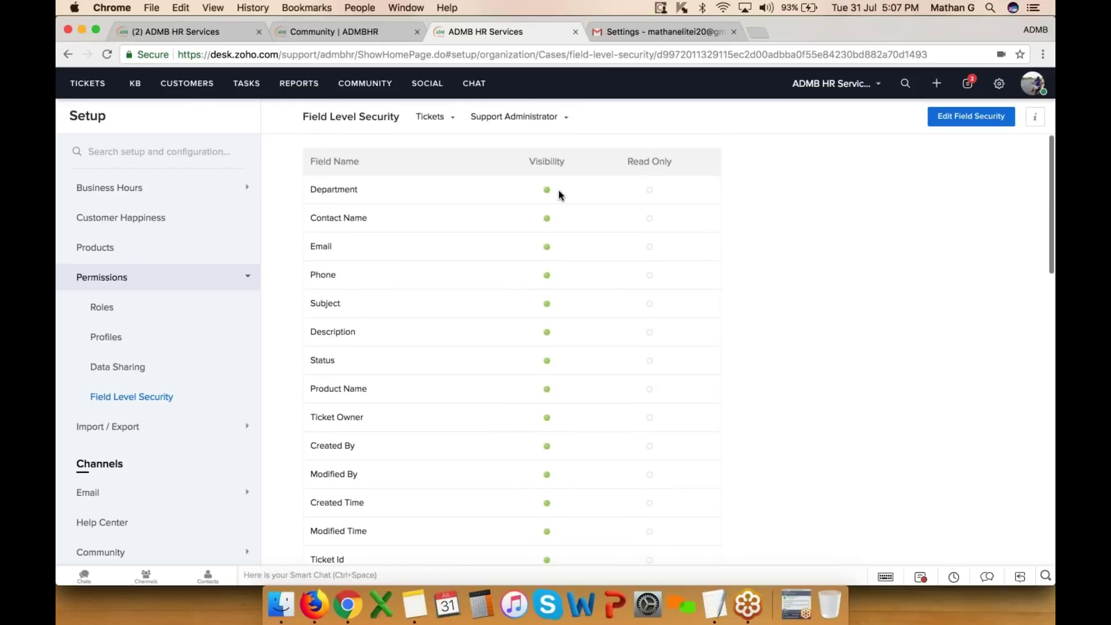
click(450, 121)
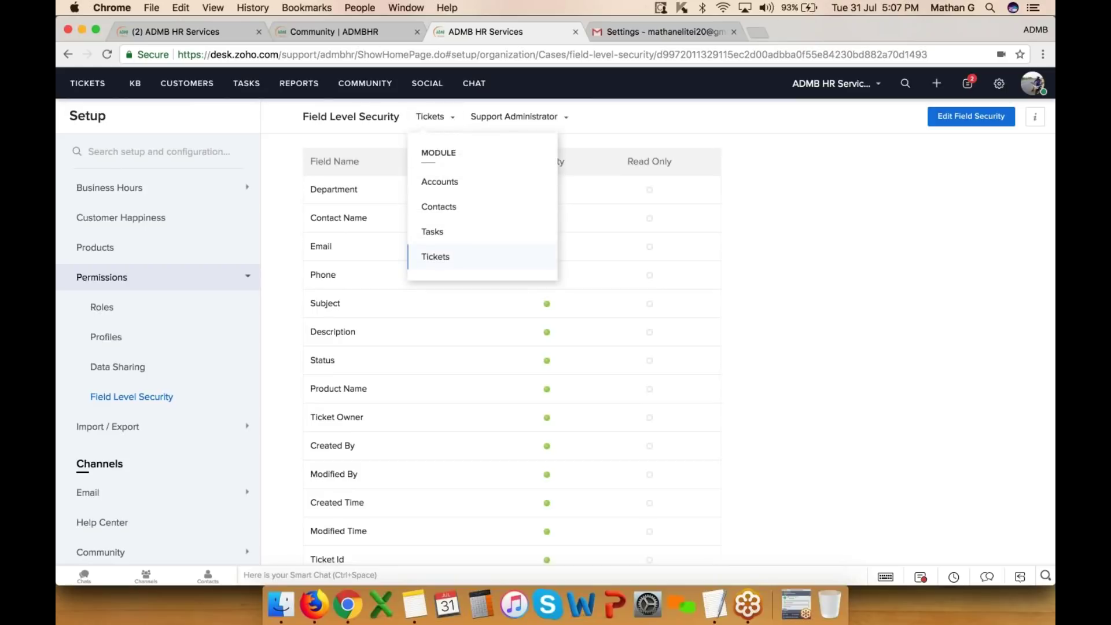
click(573, 143)
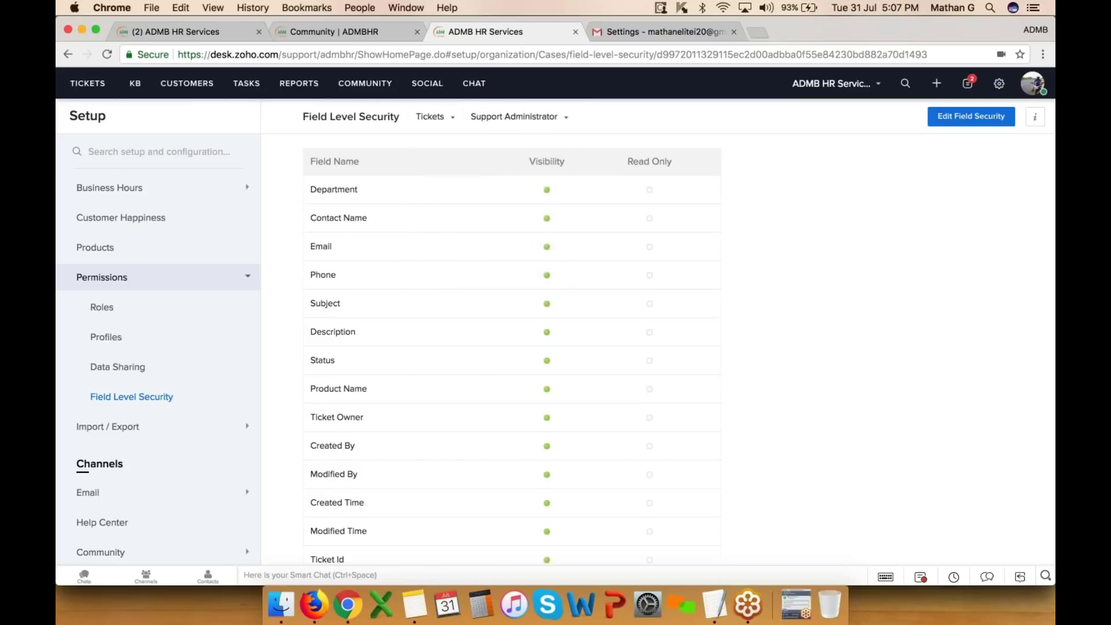
scroll(512, 347, down, 15)
scroll(581, 276, up, 15)
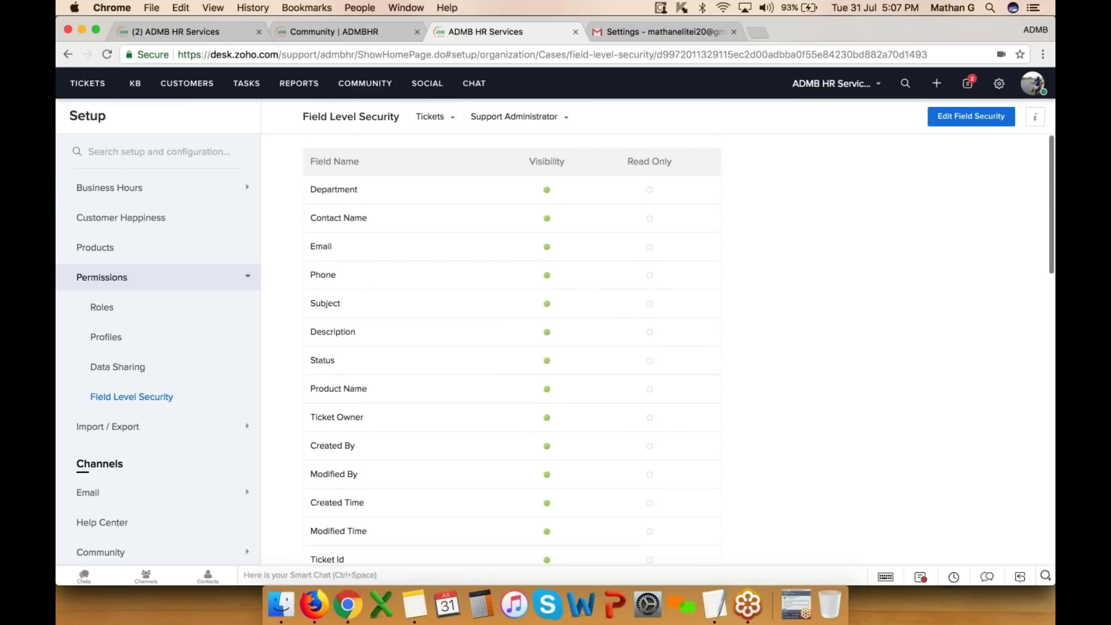
- Switch to the Contractor profile and uncheck Visibility for the Phone ticket field
click(561, 118)
scroll(531, 259, down, 3)
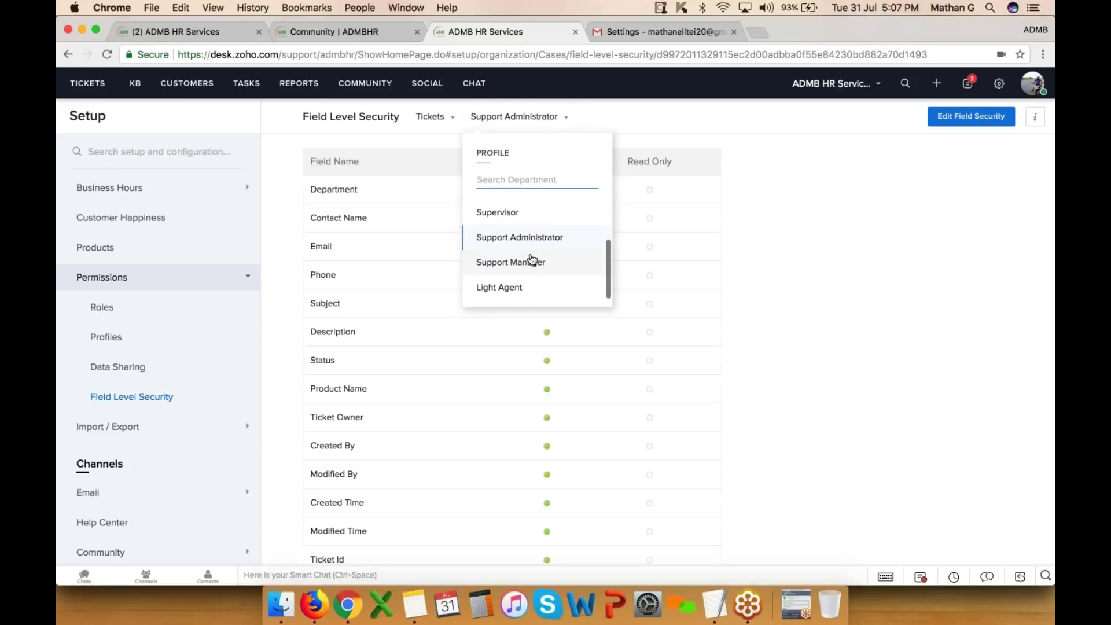
scroll(532, 259, up, 1)
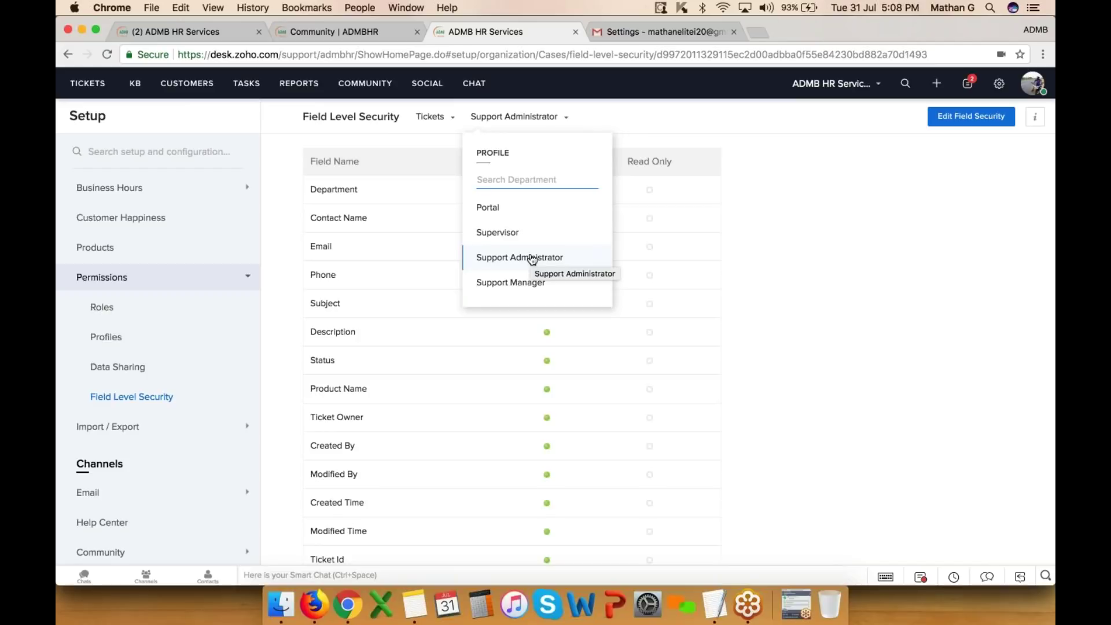
scroll(529, 258, up, 2)
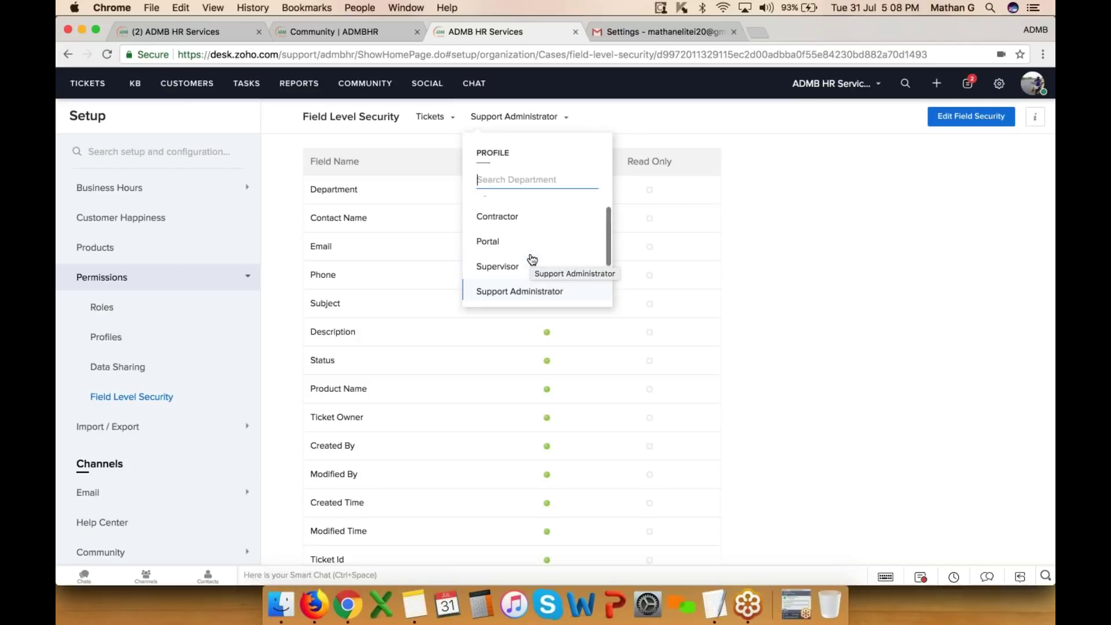
click(509, 223)
click(971, 118)
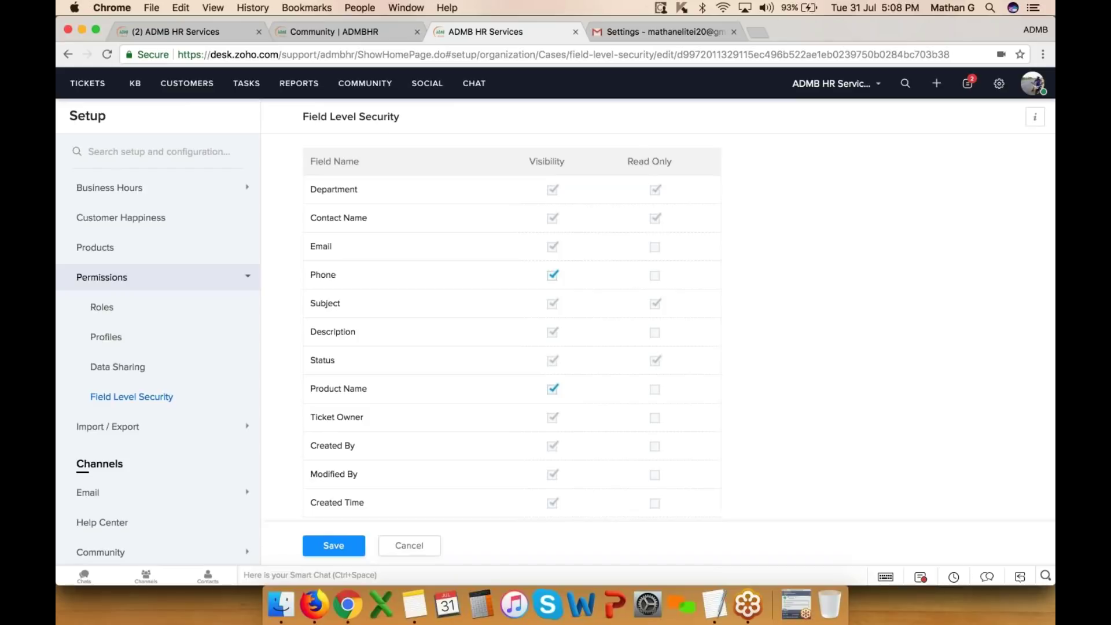
click(552, 275)
scroll(654, 332, down, 6)
scroll(655, 332, up, 6)
click(104, 428)
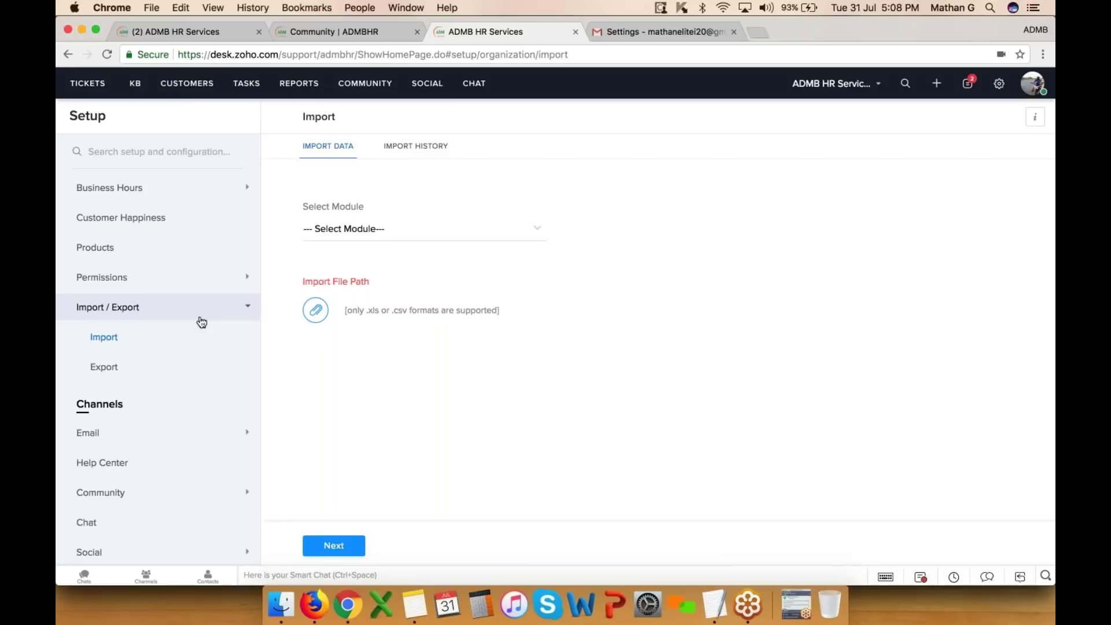
- On Export Data, choose Export Tasks as the module with the All Tasks view
click(395, 232)
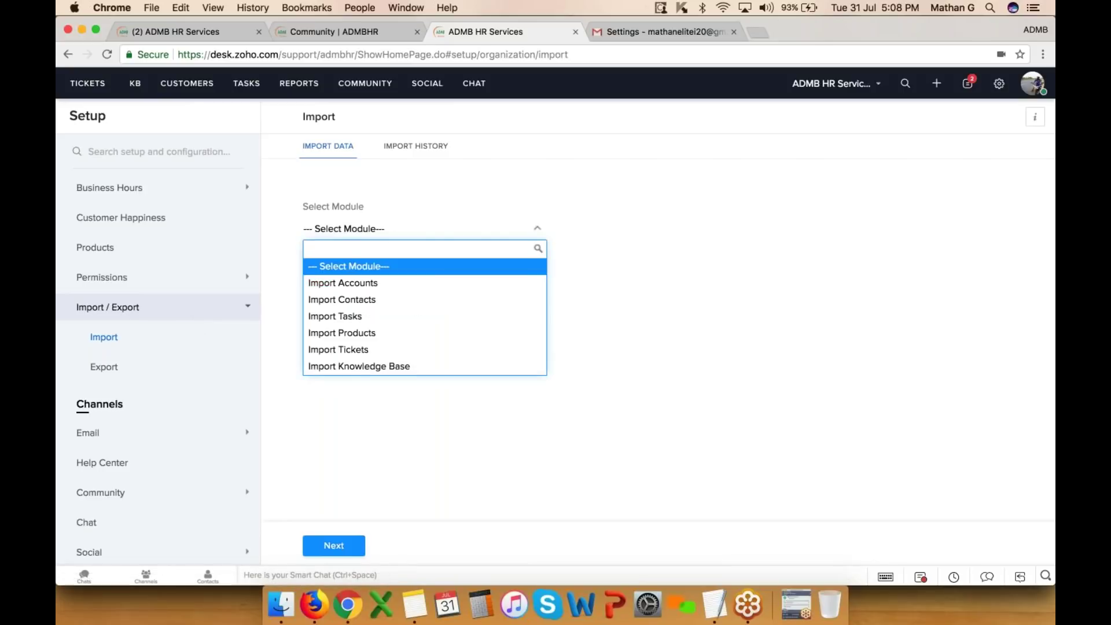
click(480, 176)
click(122, 376)
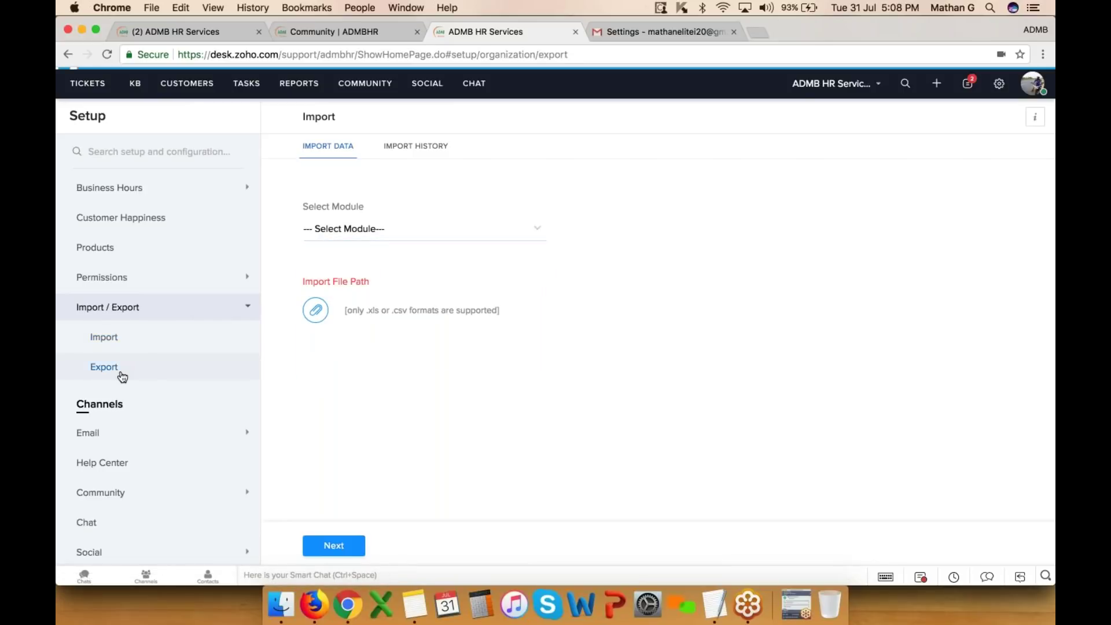
click(396, 206)
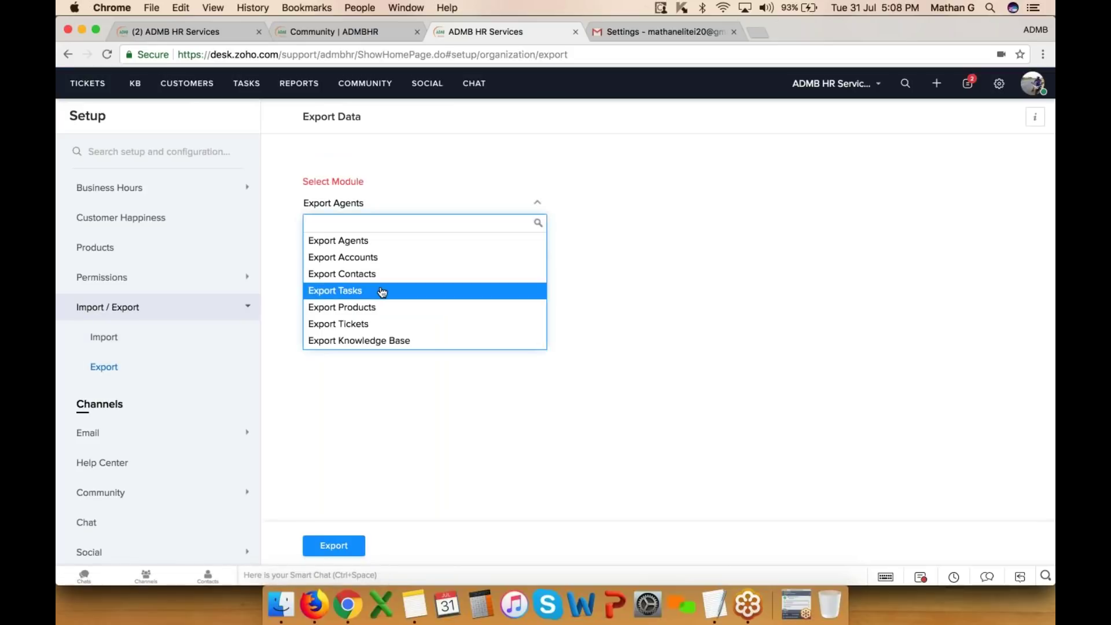
click(382, 292)
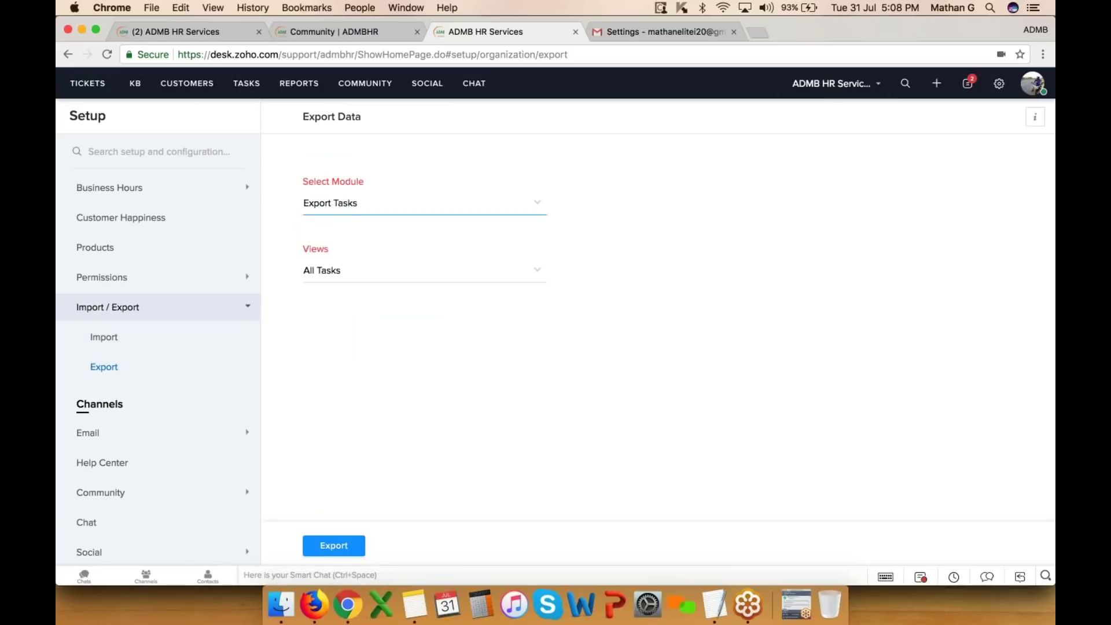
click(998, 83)
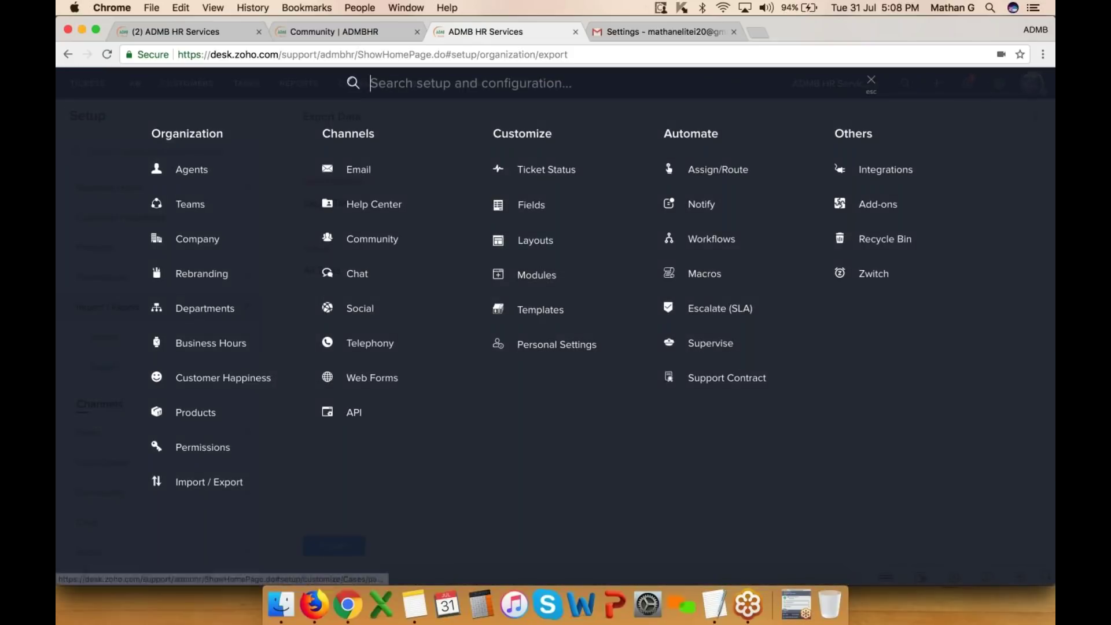
click(555, 172)
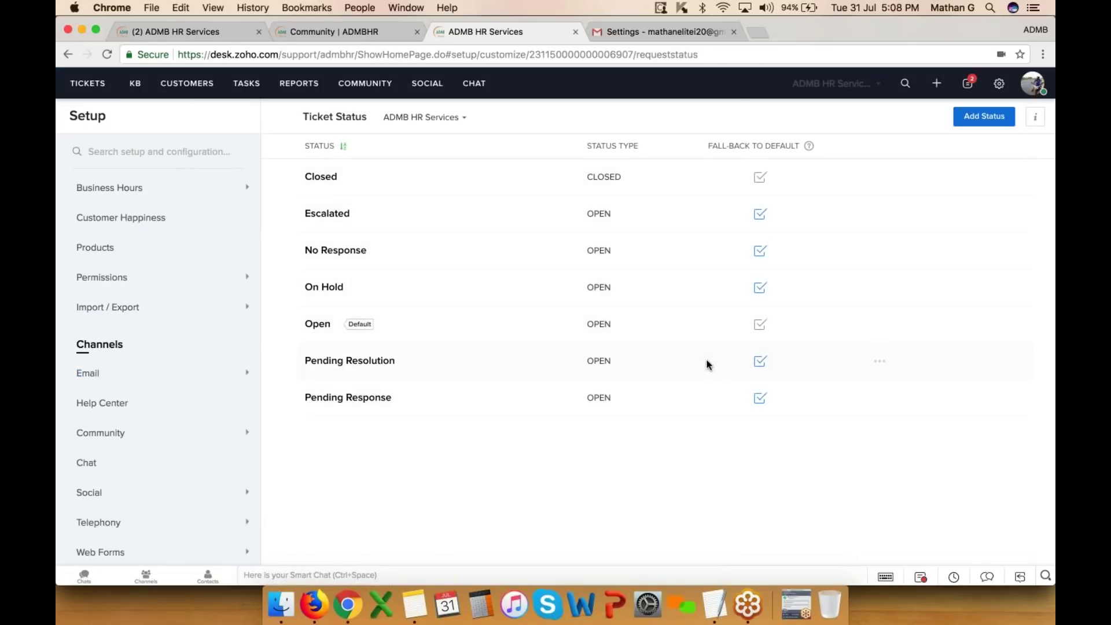
- Open and cancel Add Status on Ticket Status, then view the ticket Fields and Layouts pages
click(976, 123)
click(391, 388)
scroll(126, 340, down, 10)
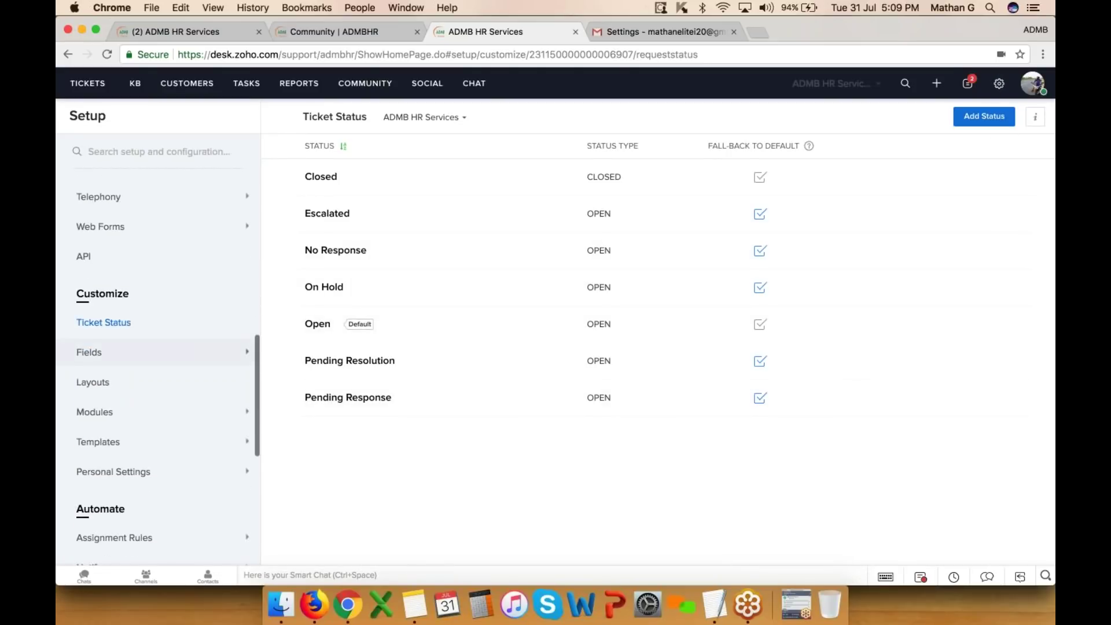
click(126, 339)
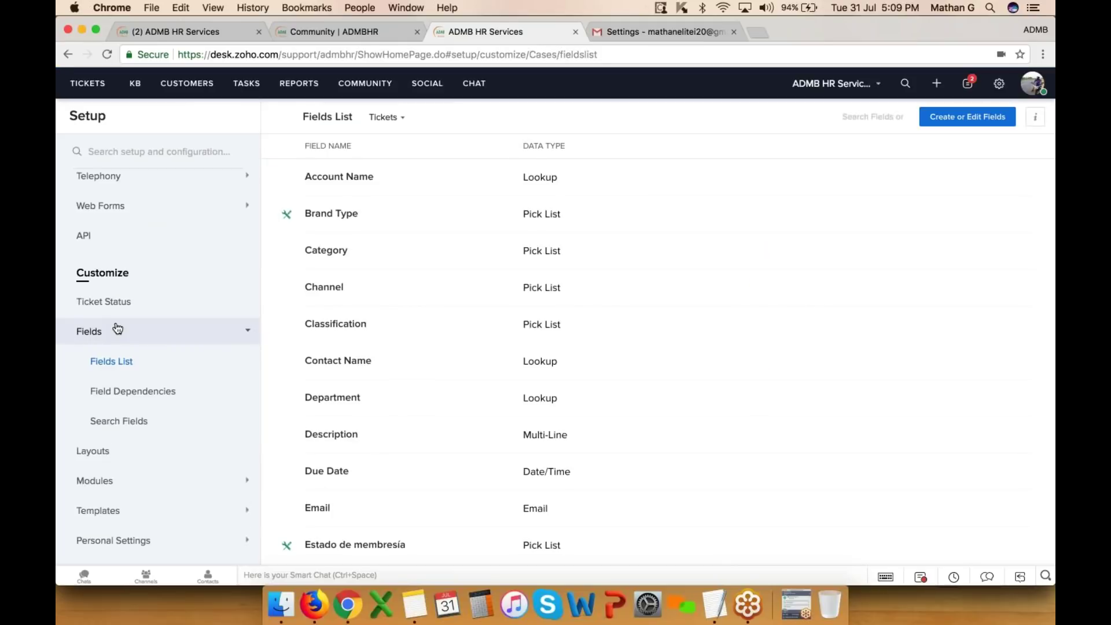
click(106, 454)
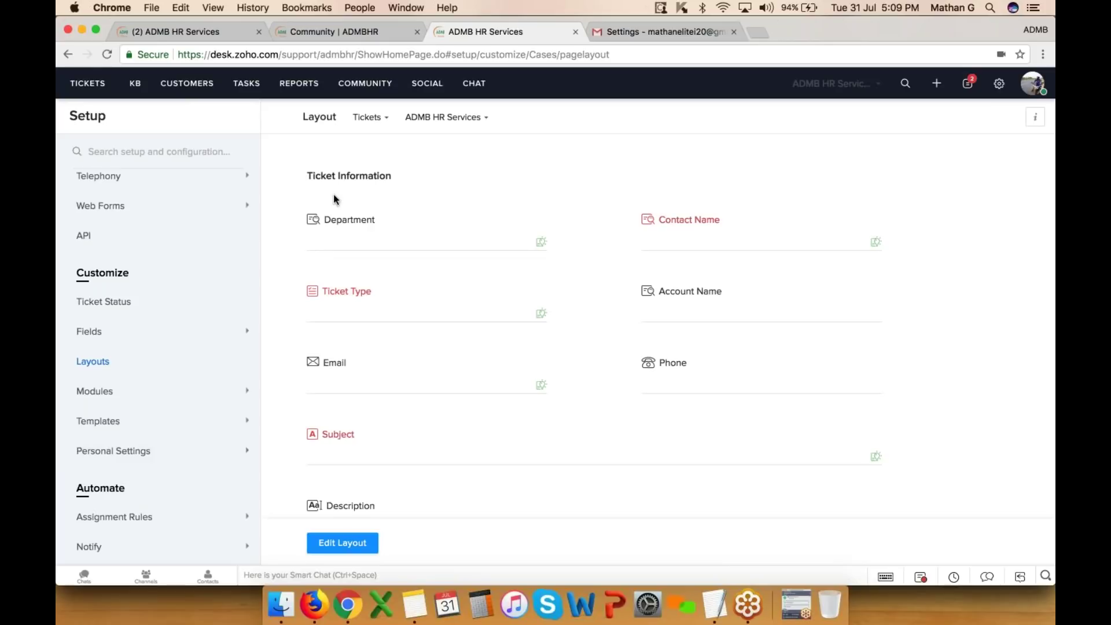
scroll(150, 347, down, 2)
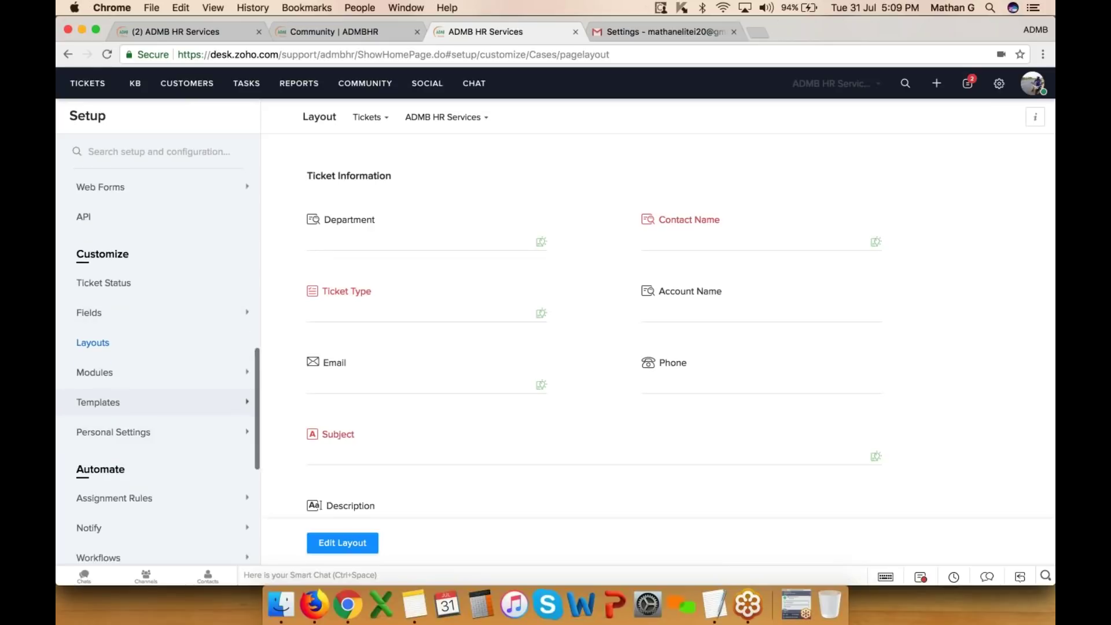
click(121, 344)
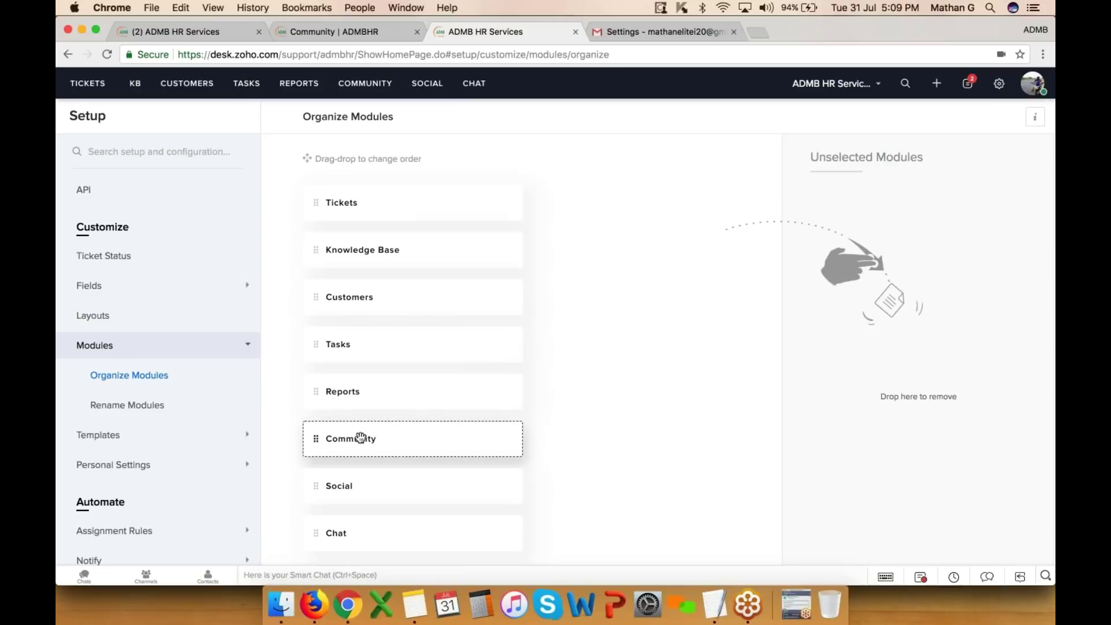
- Drag Tasks into Unselected Modules, then open and cancel the Accounts rename dialog
drag(346, 347, 928, 303)
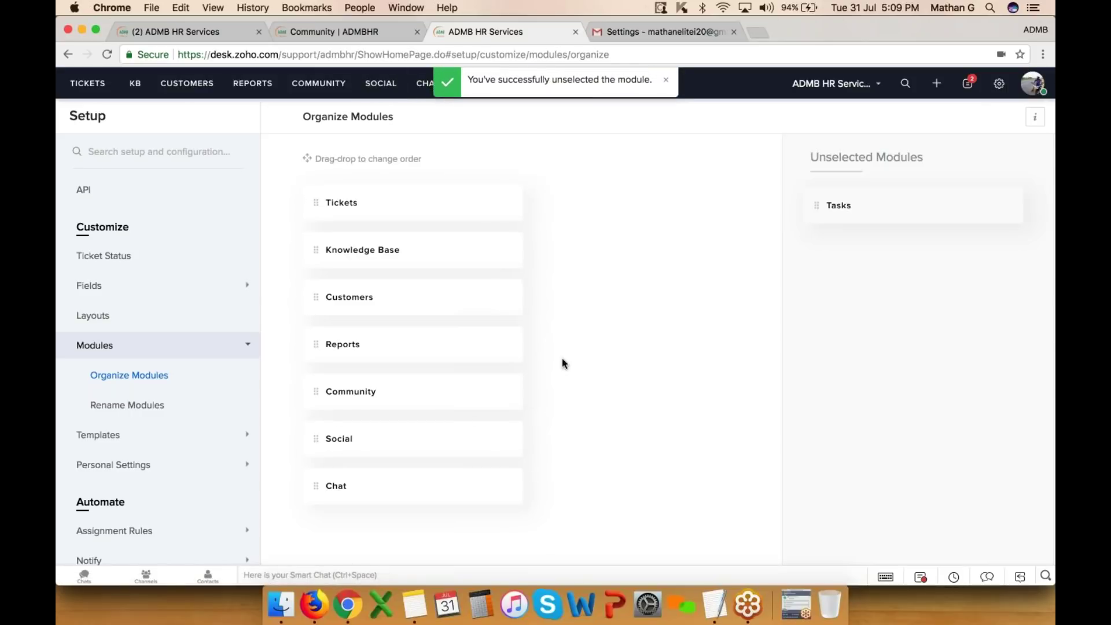
click(168, 404)
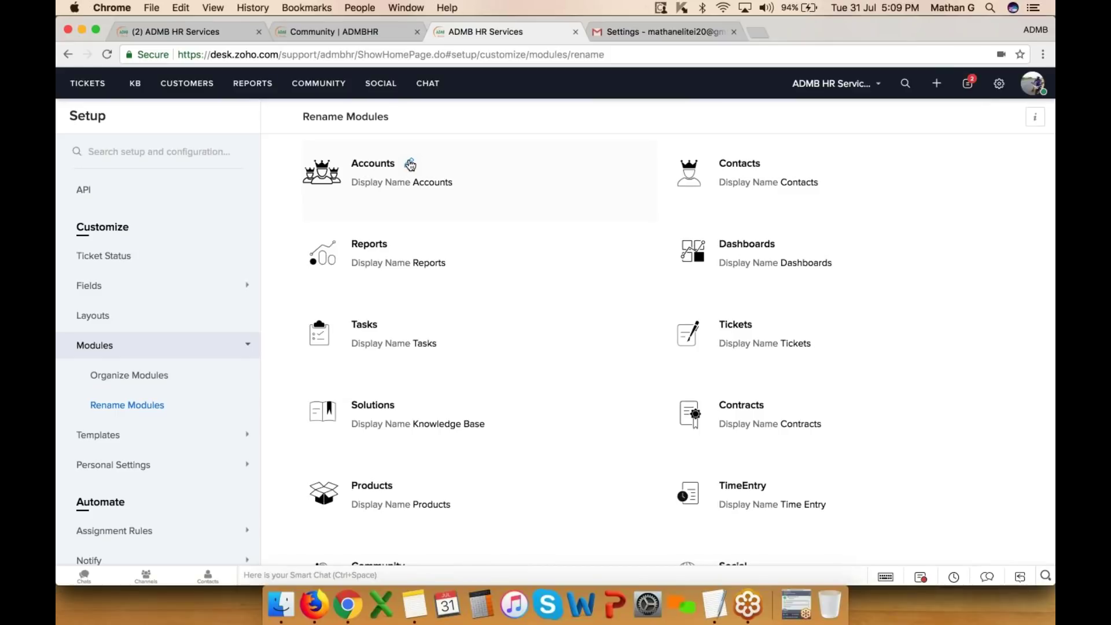
click(410, 164)
click(502, 271)
- In Email Templates, start a new template from the Add menu
click(107, 436)
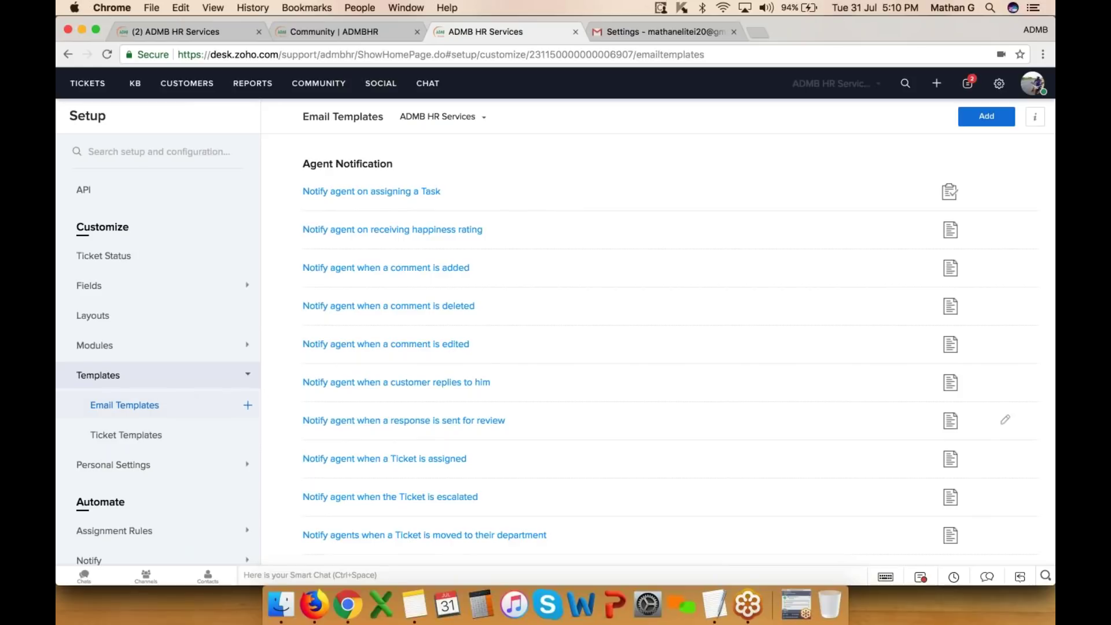
scroll(483, 363, down, 12)
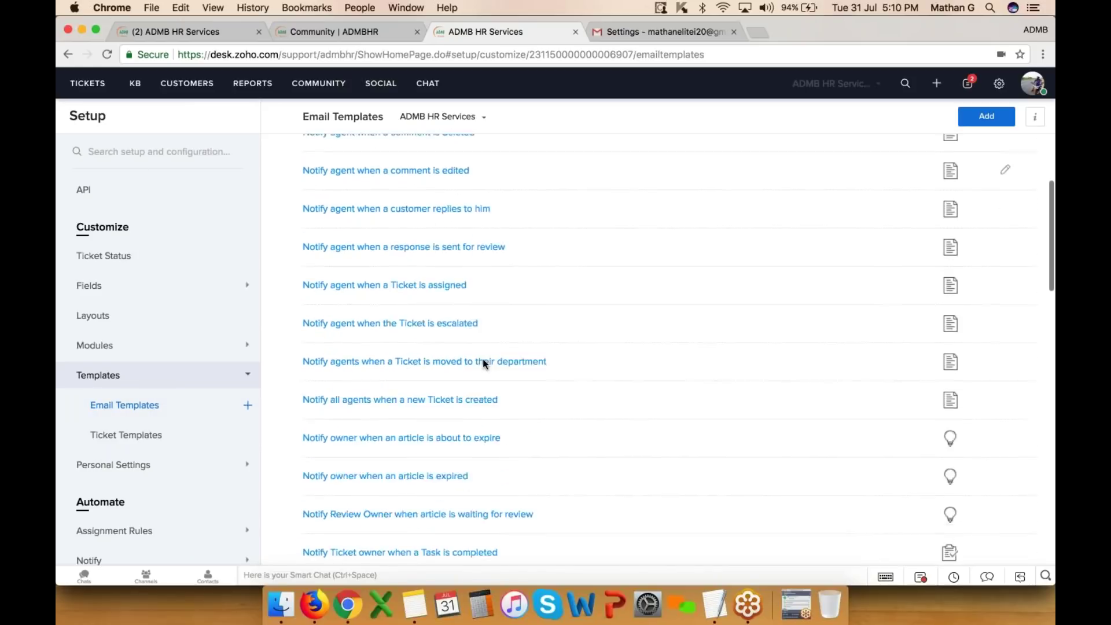
scroll(484, 362, down, 10)
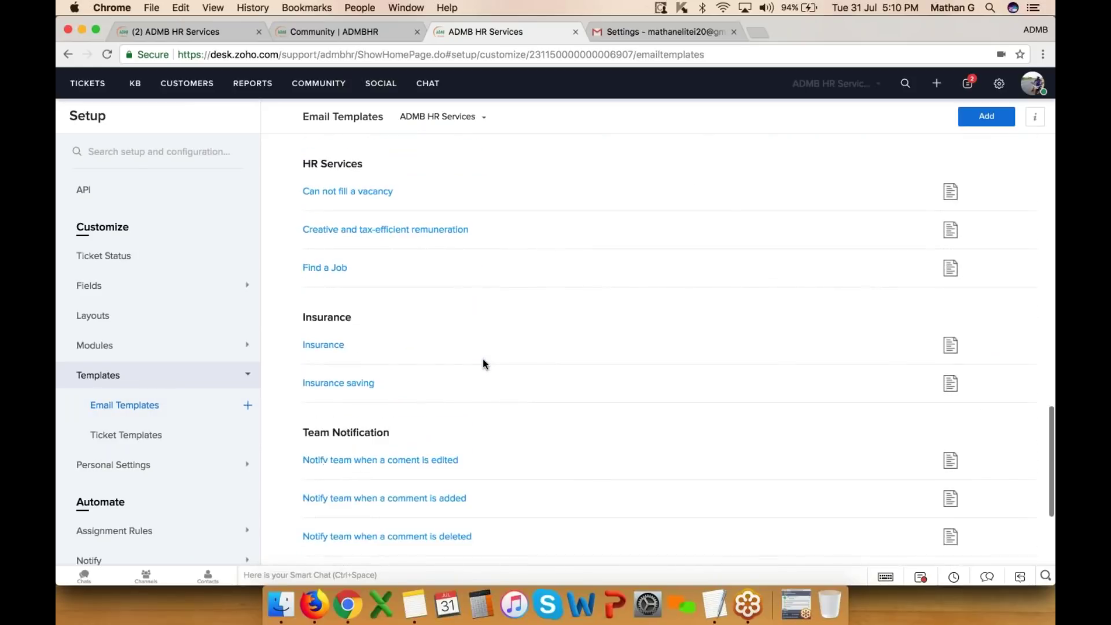
click(993, 118)
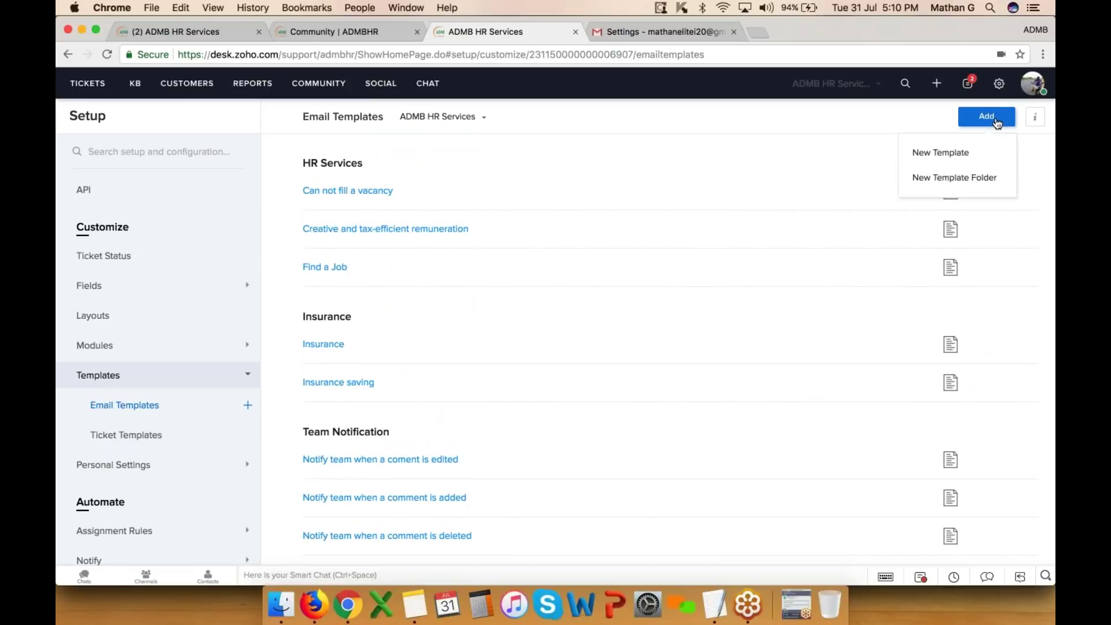
click(978, 151)
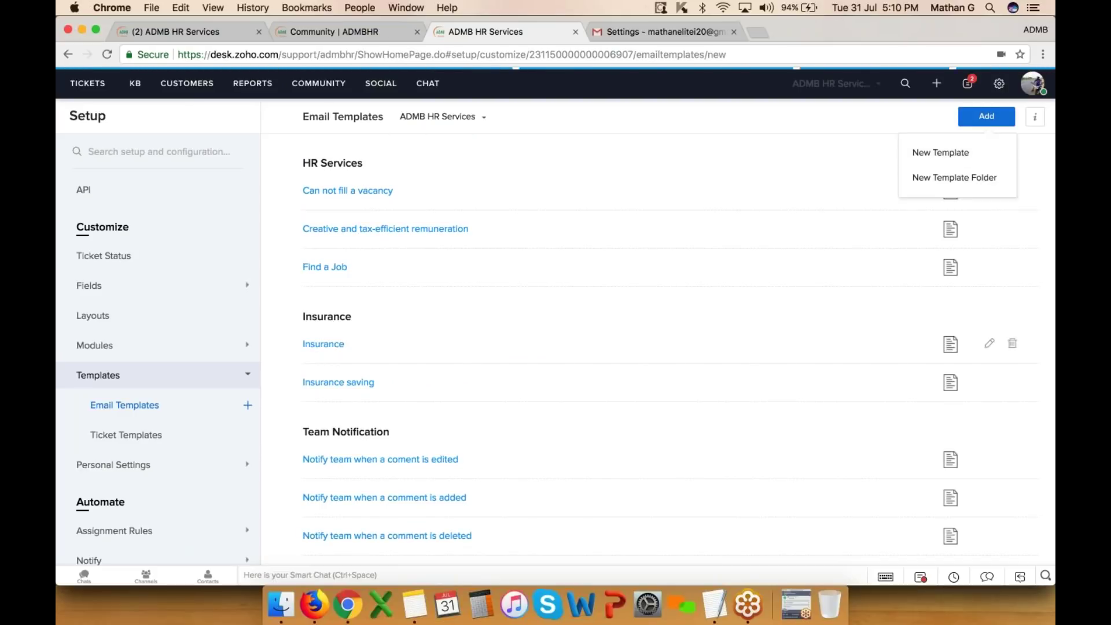
- Open the Pension Query ticket template, scroll through its form, and cancel without saving
click(149, 442)
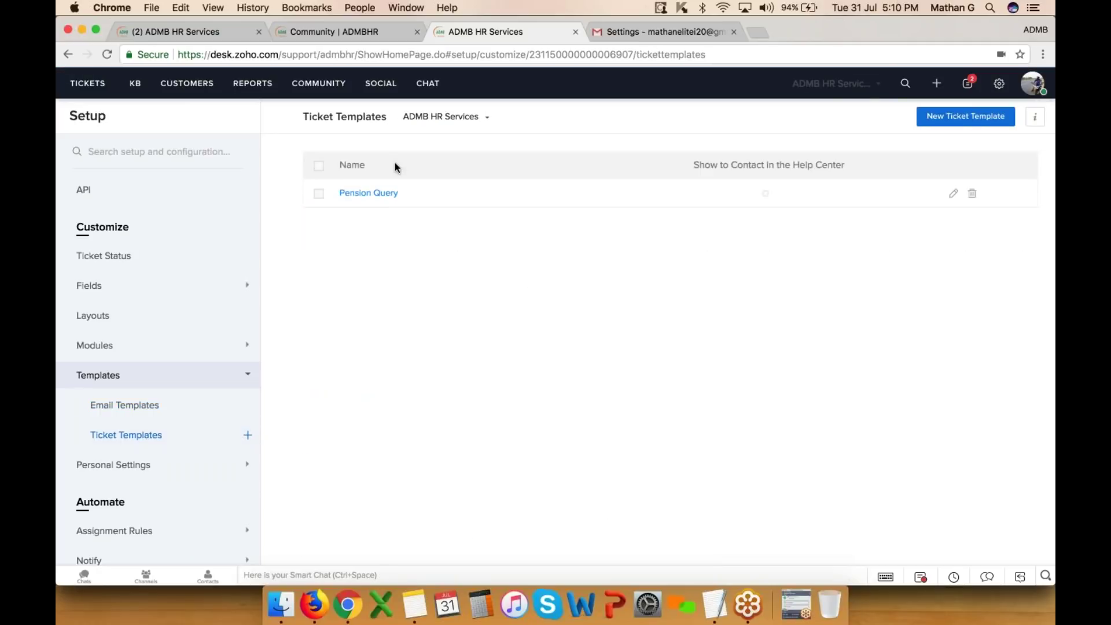
click(359, 197)
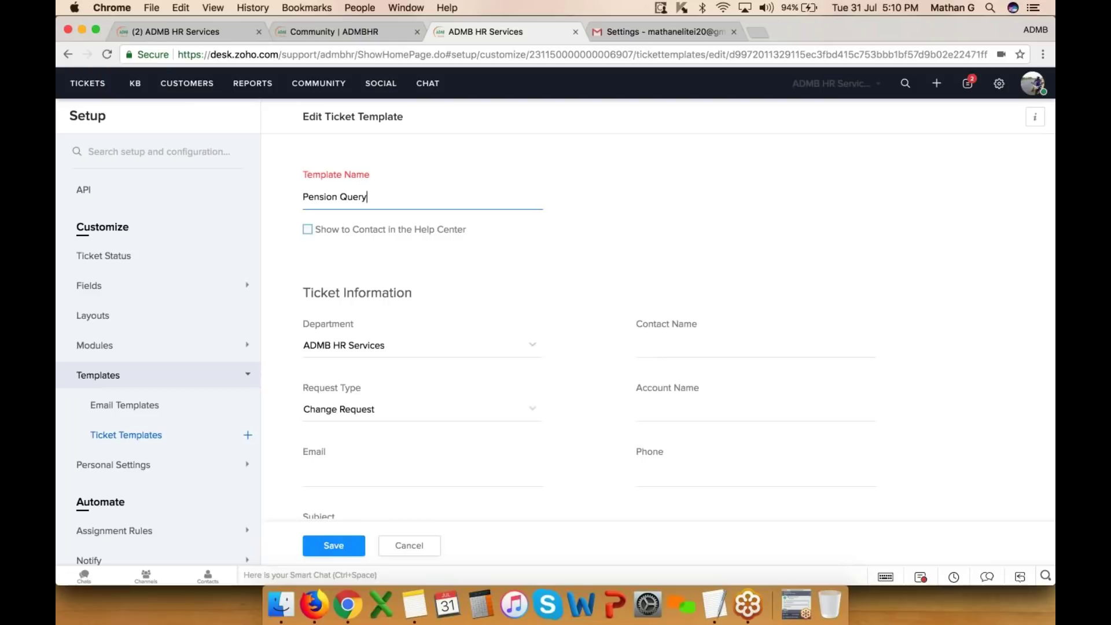
scroll(438, 251, down, 3)
scroll(437, 251, up, 2)
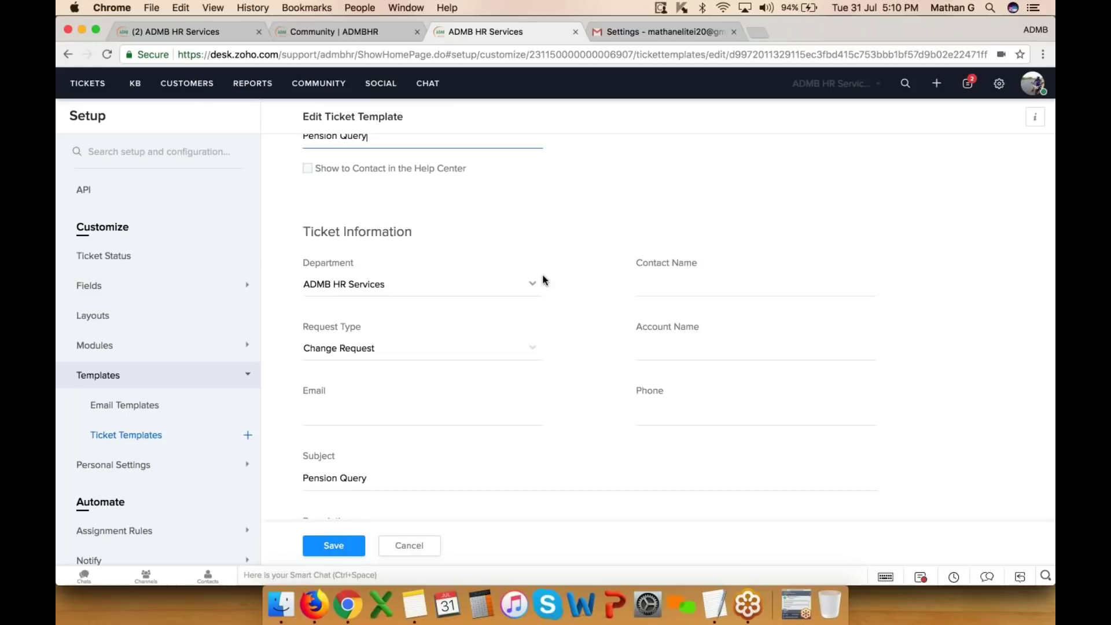
click(412, 548)
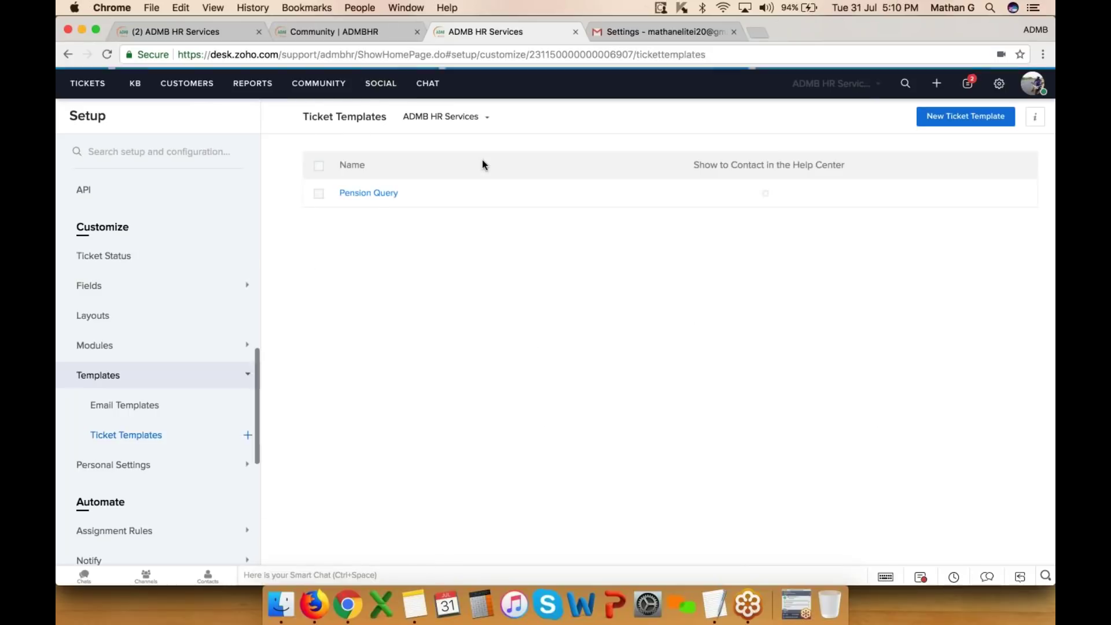
click(223, 36)
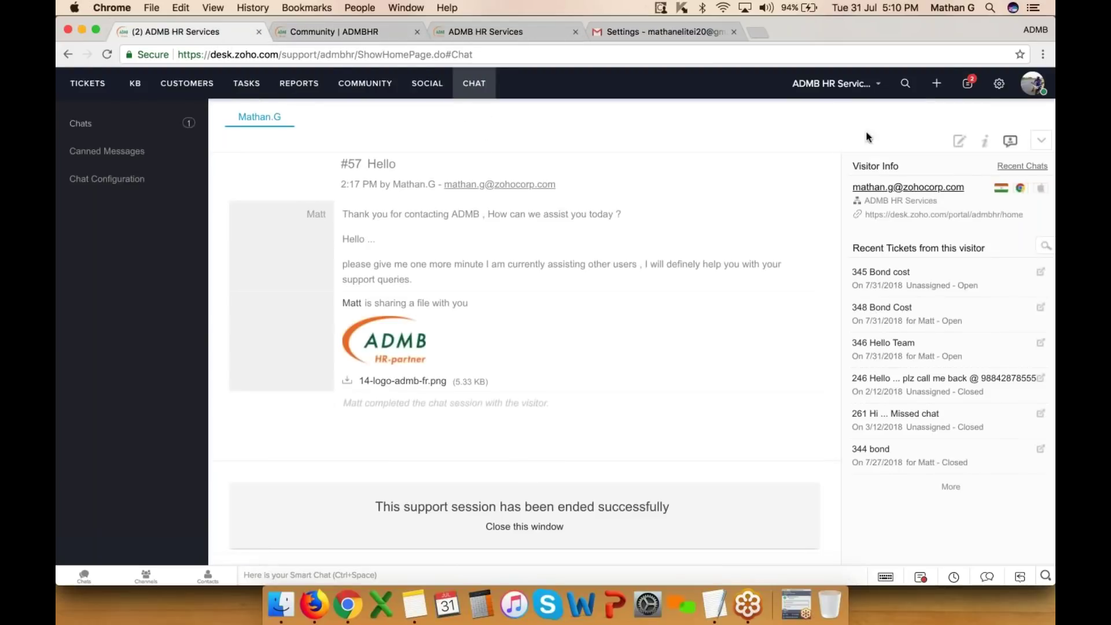
- Start a new ticket and fill it from the Pension Query template
click(939, 88)
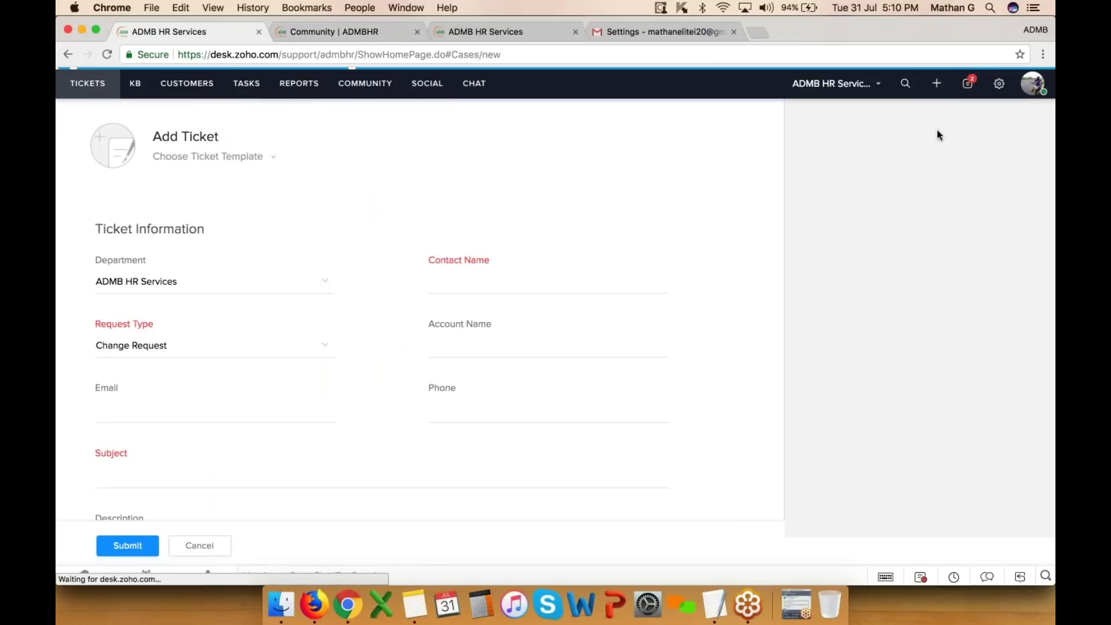
mouse_move(947, 101)
click(848, 153)
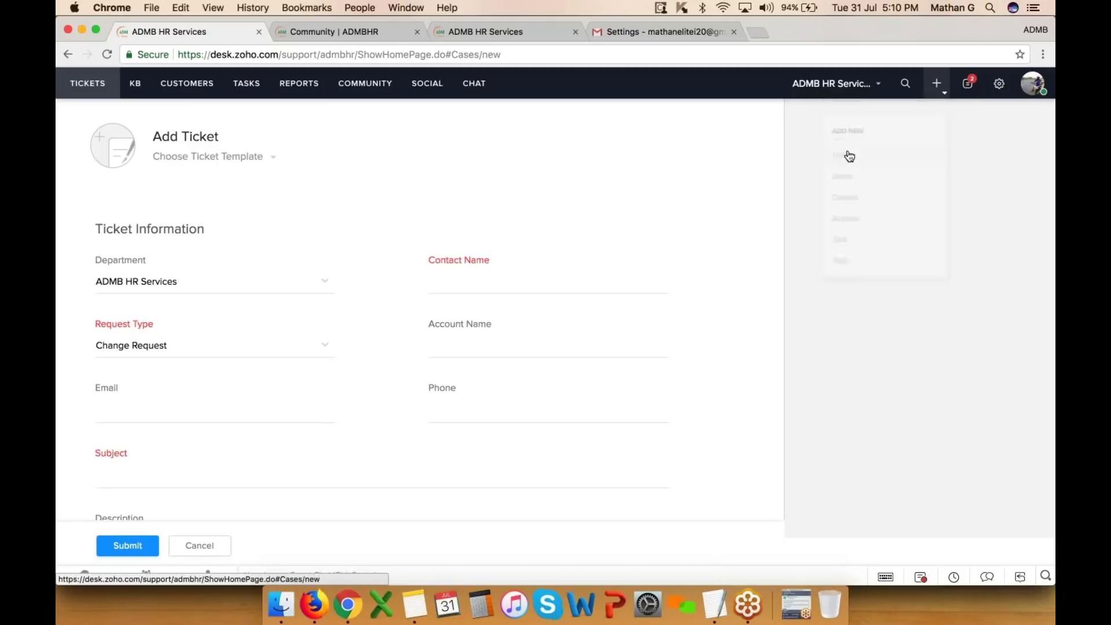
click(256, 157)
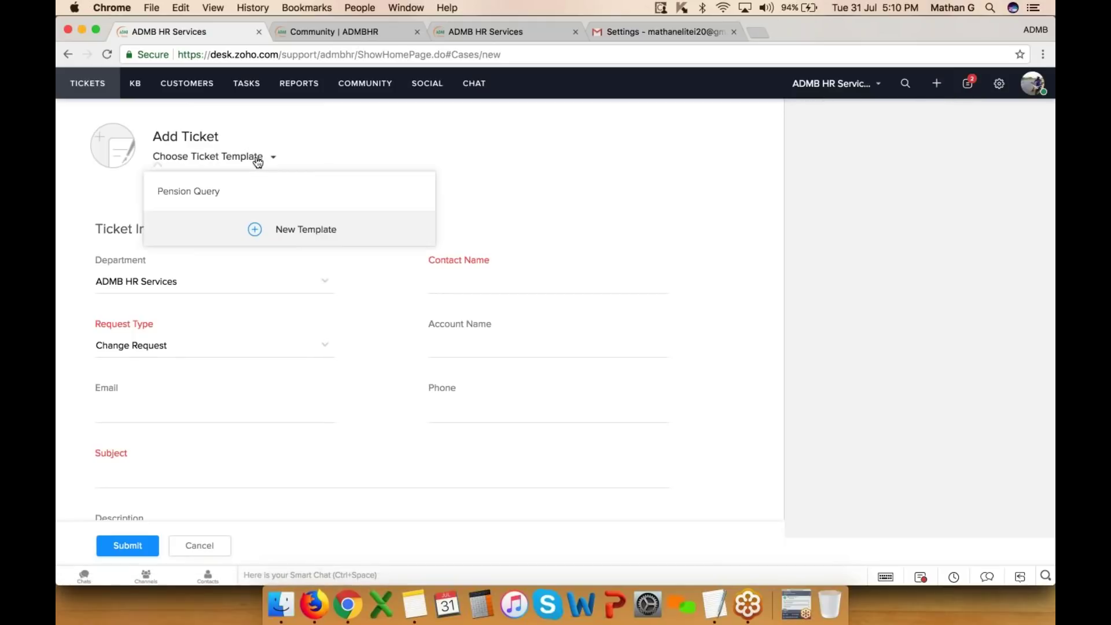
click(231, 196)
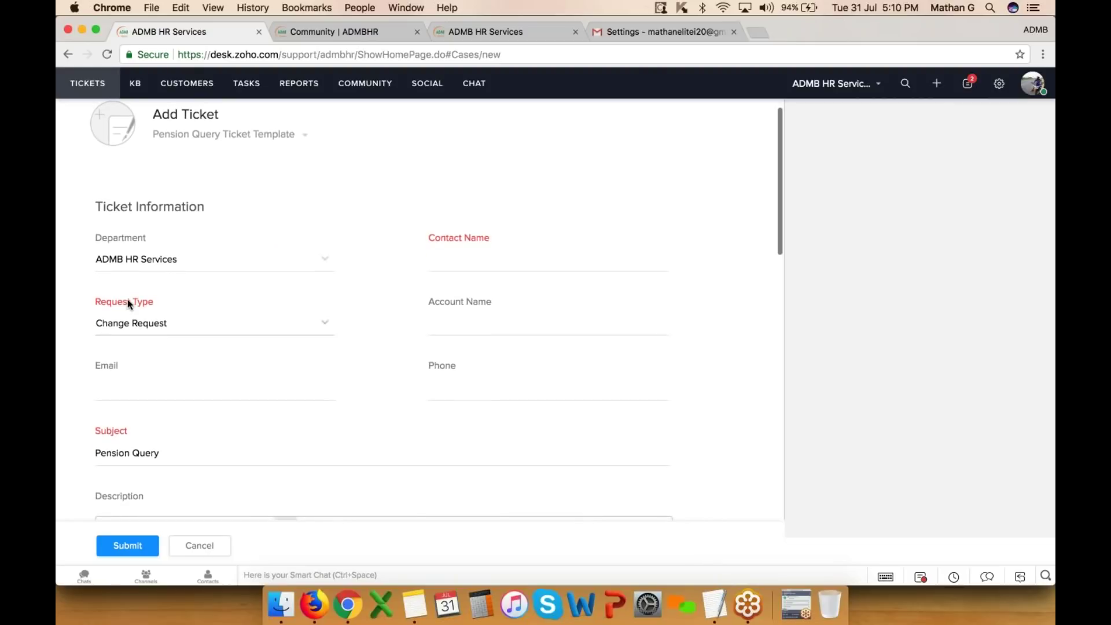
- Review the prefilled form: High priority, Phone channel, due 23/11/2017 02:00 PM, plus the description
scroll(161, 318, down, 3)
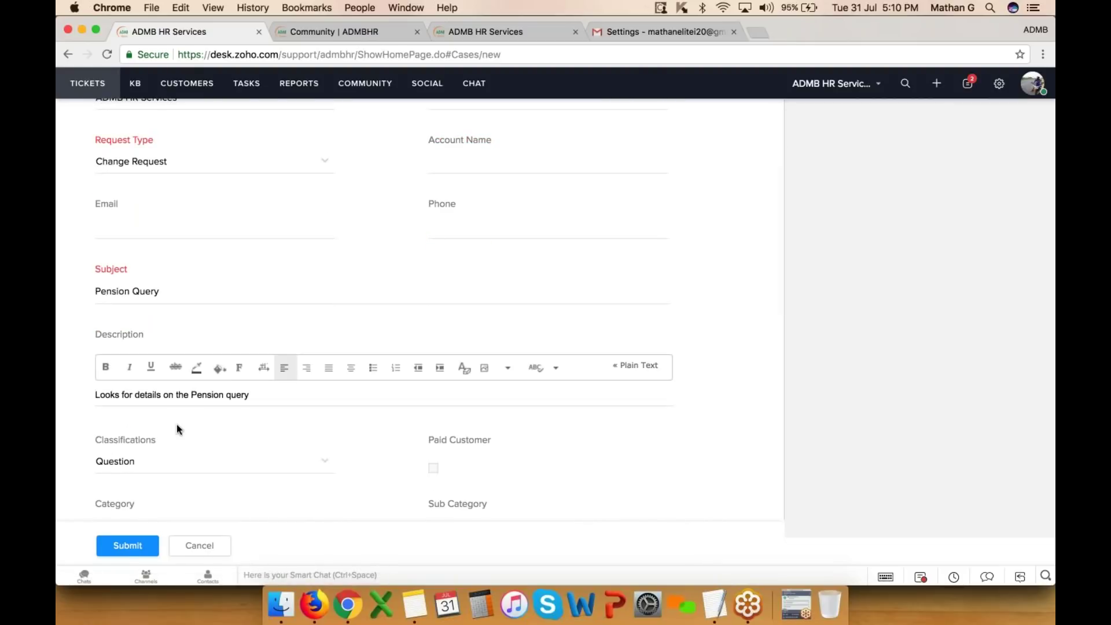
scroll(176, 427, down, 2)
click(254, 309)
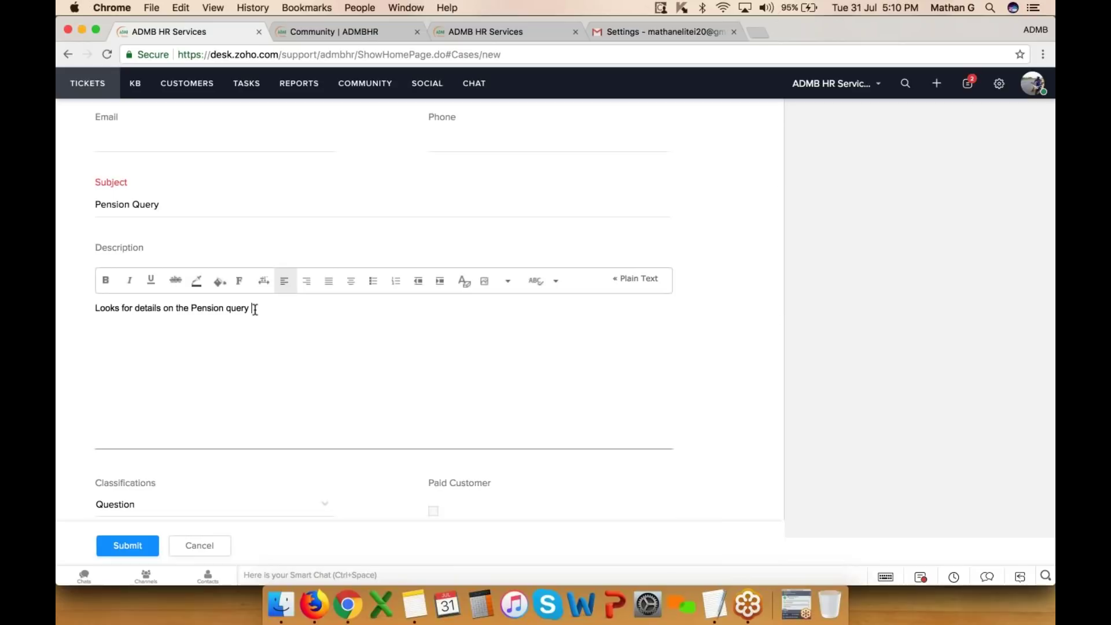
scroll(252, 311, down, 3)
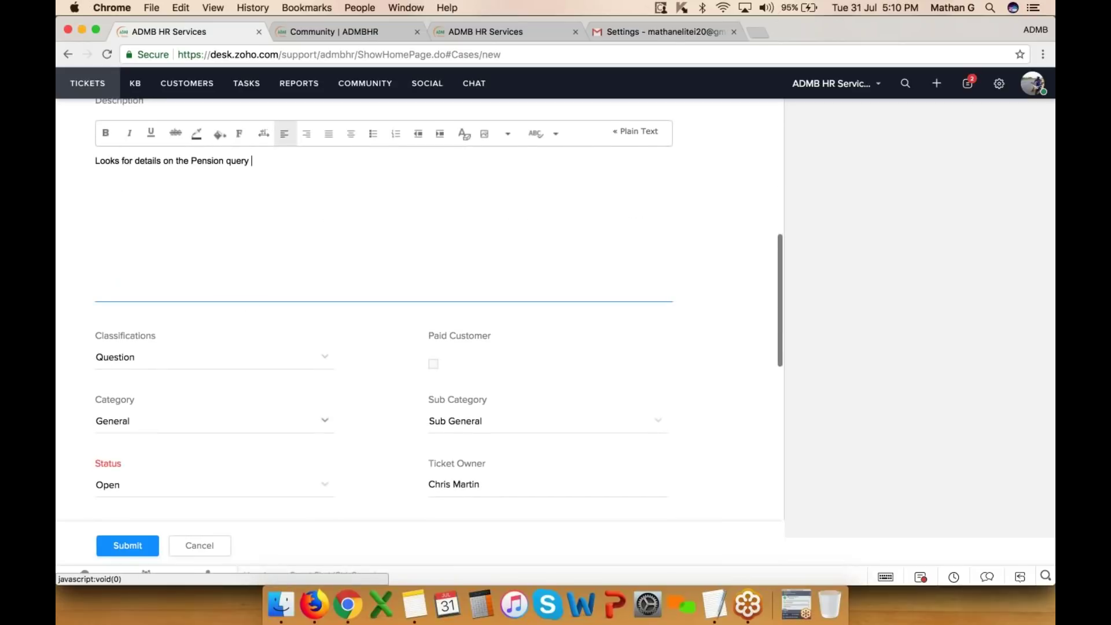
scroll(173, 370, up, 5)
drag(159, 331, 95, 331)
scroll(214, 272, down, 5)
scroll(382, 312, down, 7)
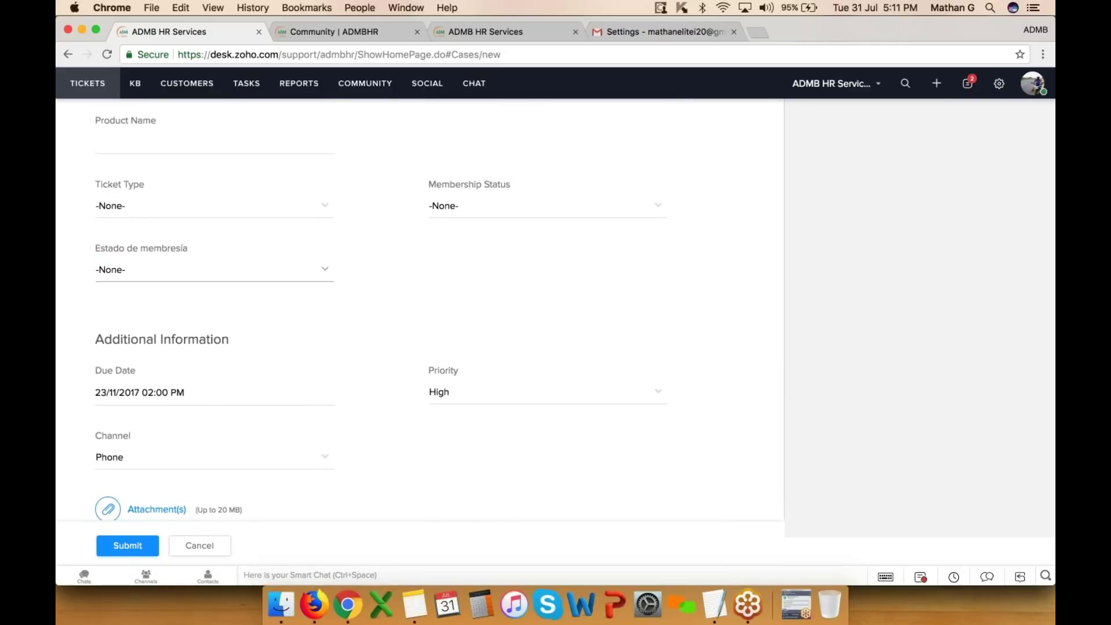
- Glance at the community page tab, return to the ticket form, then bring up Setup
click(339, 30)
click(184, 29)
click(999, 83)
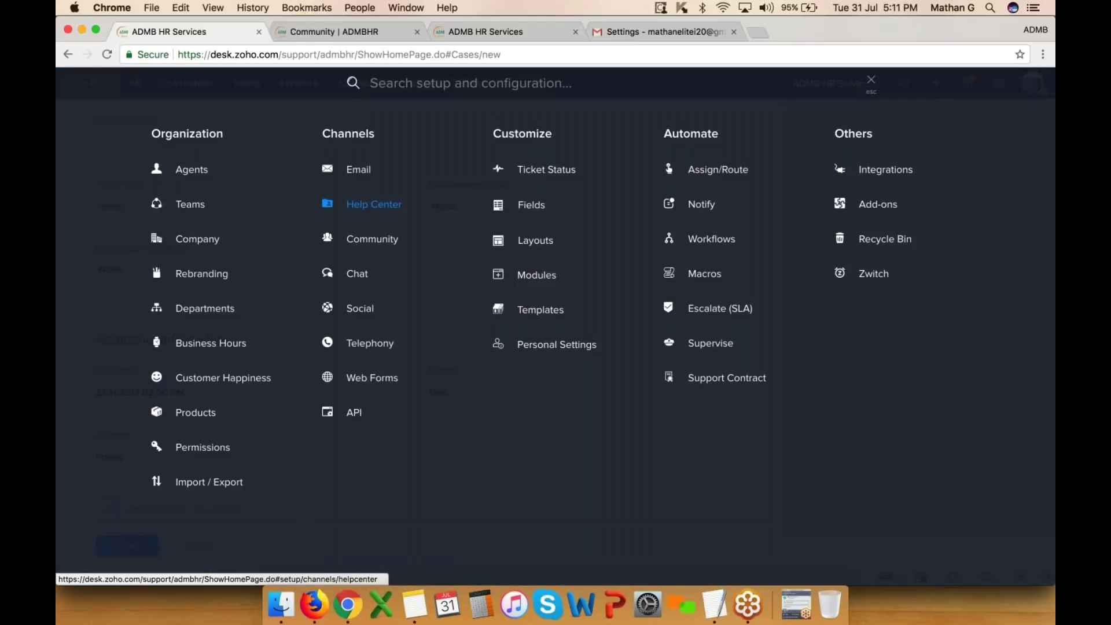
- Open Personal Settings and check the Language list, leaving it on English
click(569, 343)
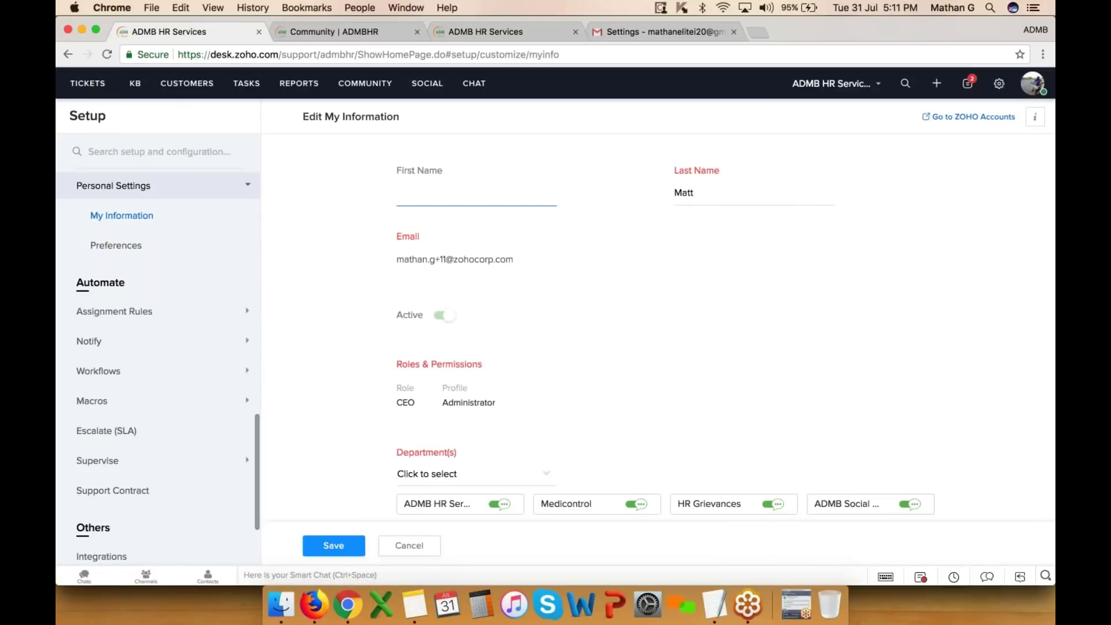
scroll(658, 324, down, 2)
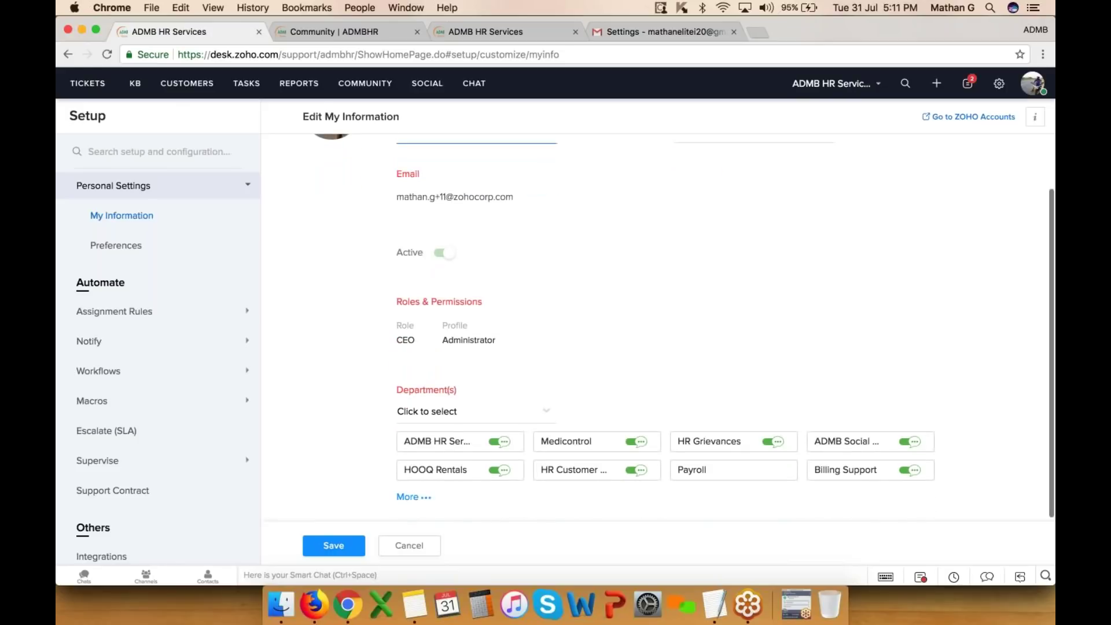
scroll(657, 324, down, 5)
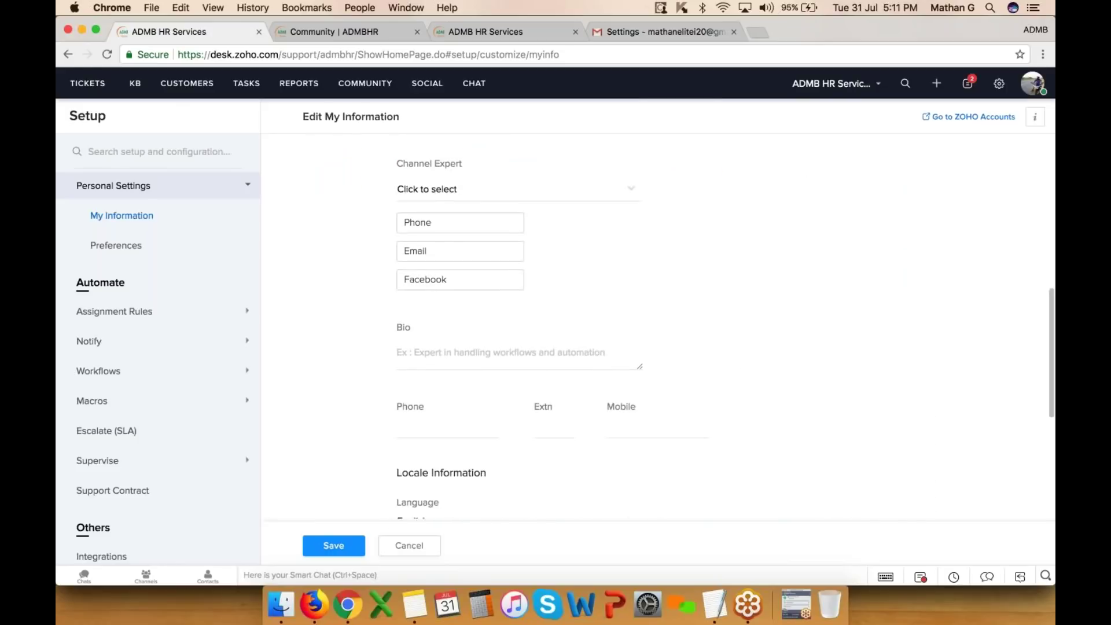
scroll(449, 308, down, 5)
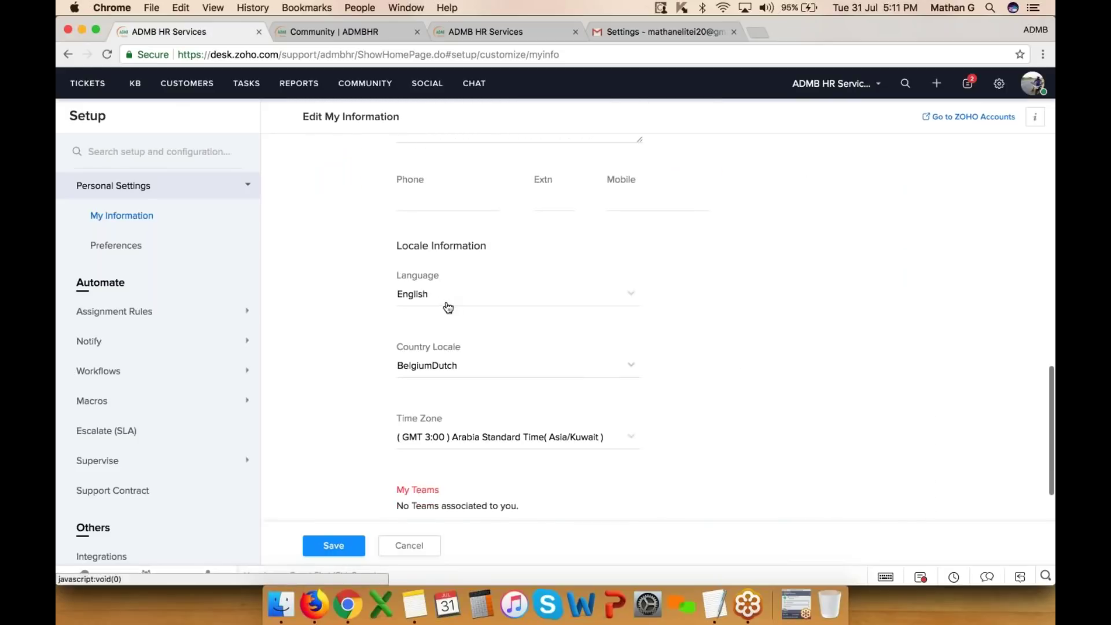
click(475, 294)
scroll(484, 389, down, 2)
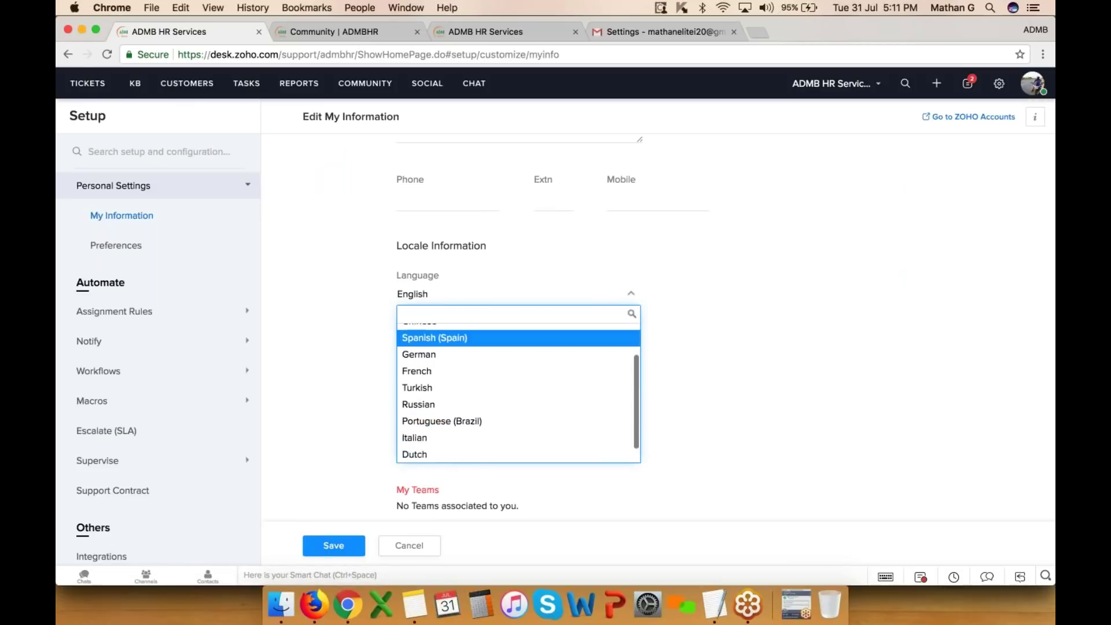
click(695, 345)
- Scroll back through the profile settings and go to Preferences
scroll(694, 345, down, 2)
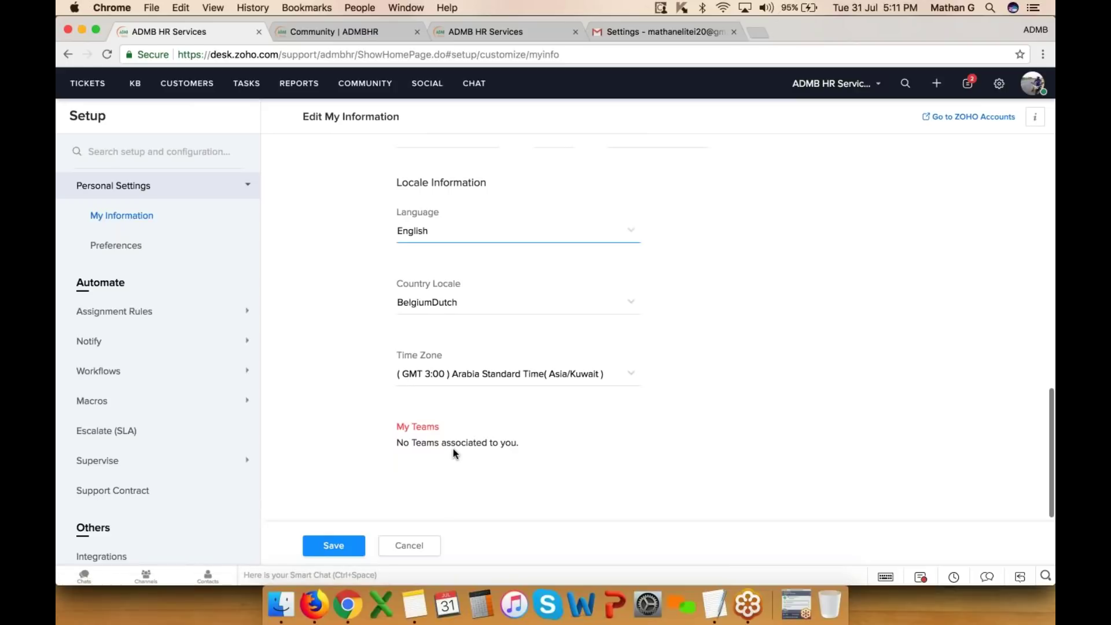
scroll(454, 453, up, 7)
scroll(725, 342, up, 5)
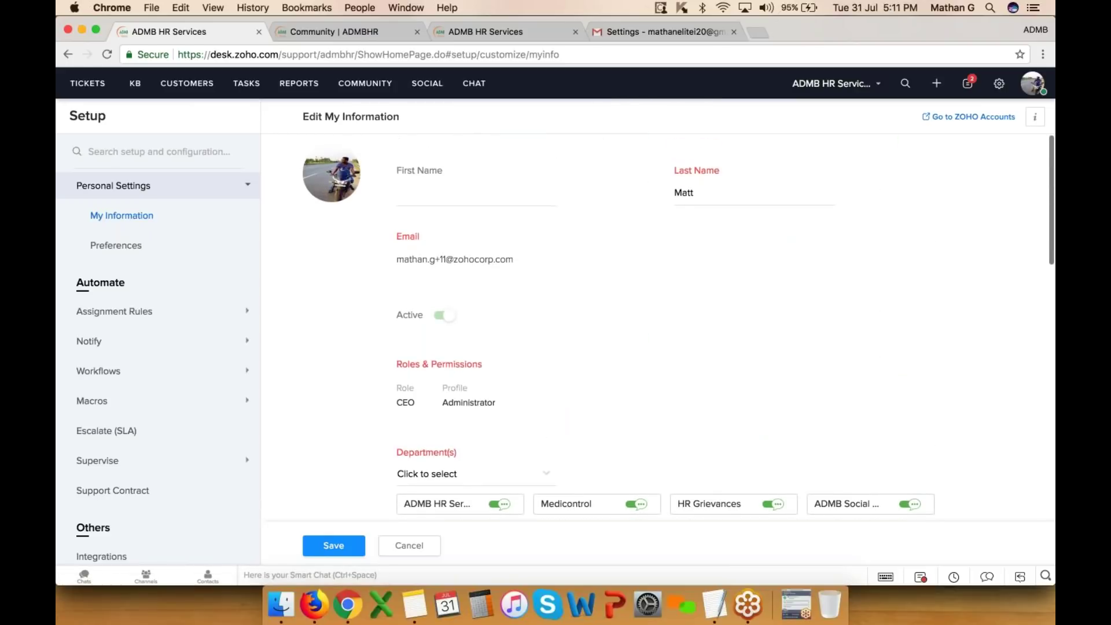
click(131, 245)
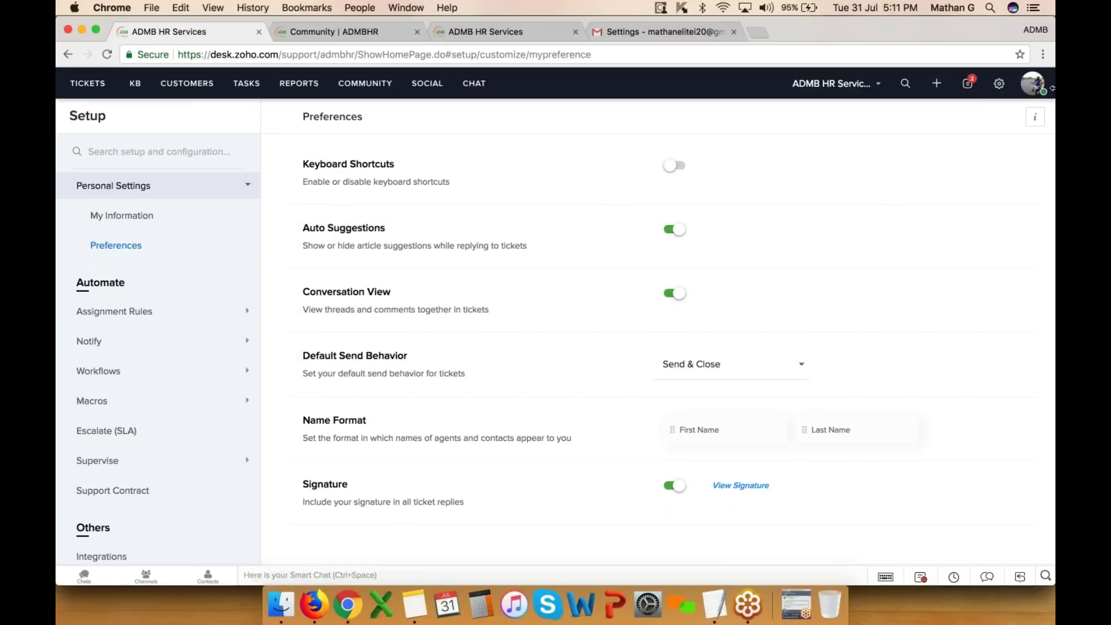
- Go to Setup > Automate > Assign/Route to view the direct assignment rules, none created yet
click(998, 83)
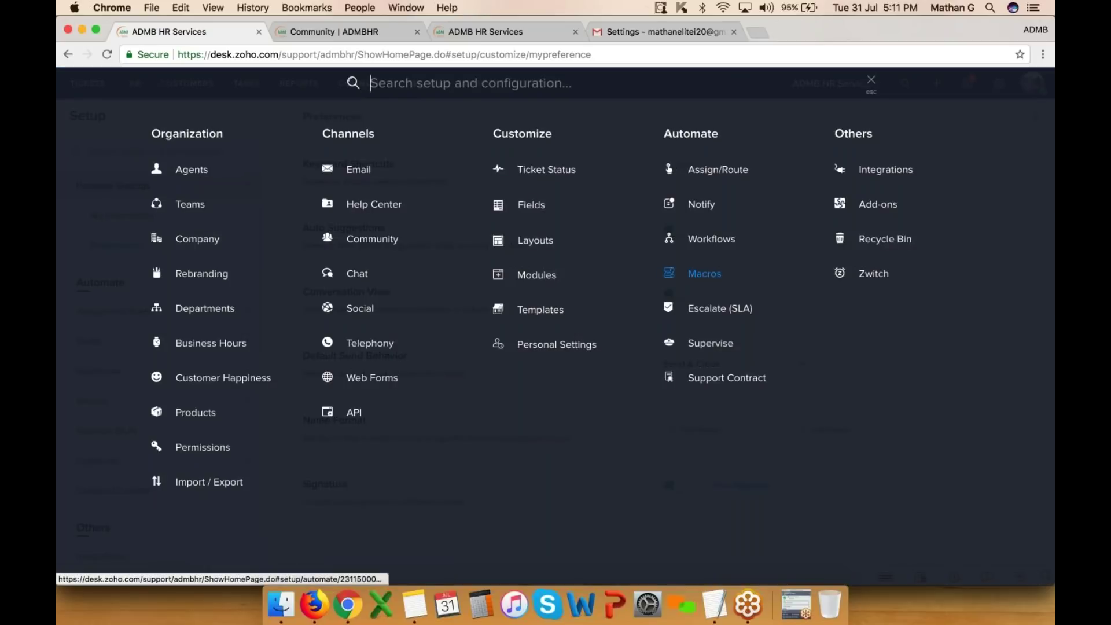
drag(656, 137, 716, 136)
click(763, 144)
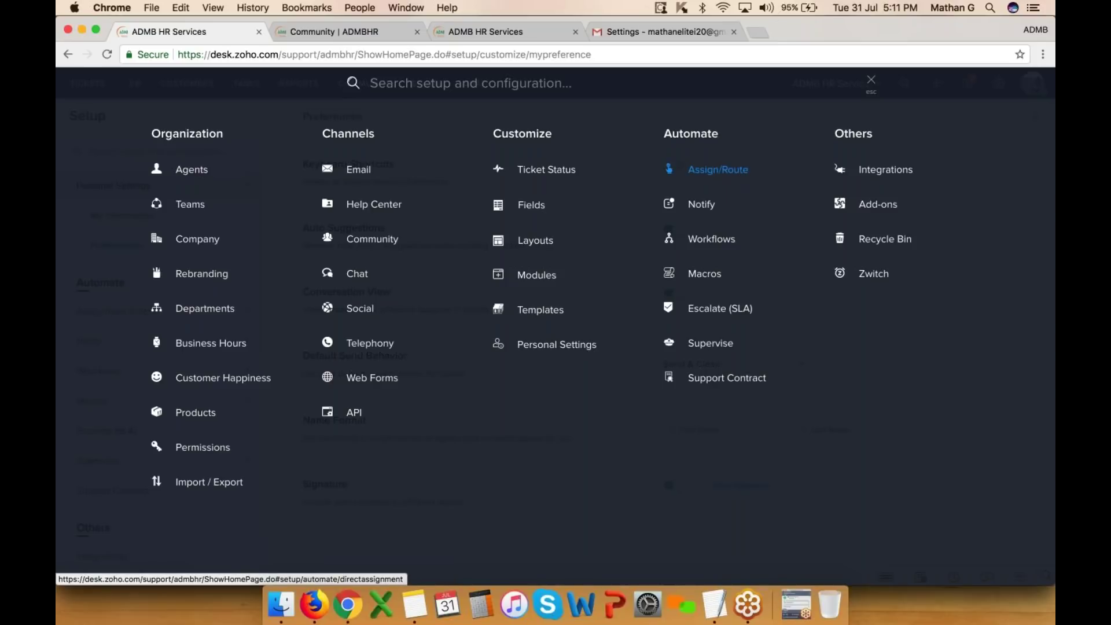
click(720, 168)
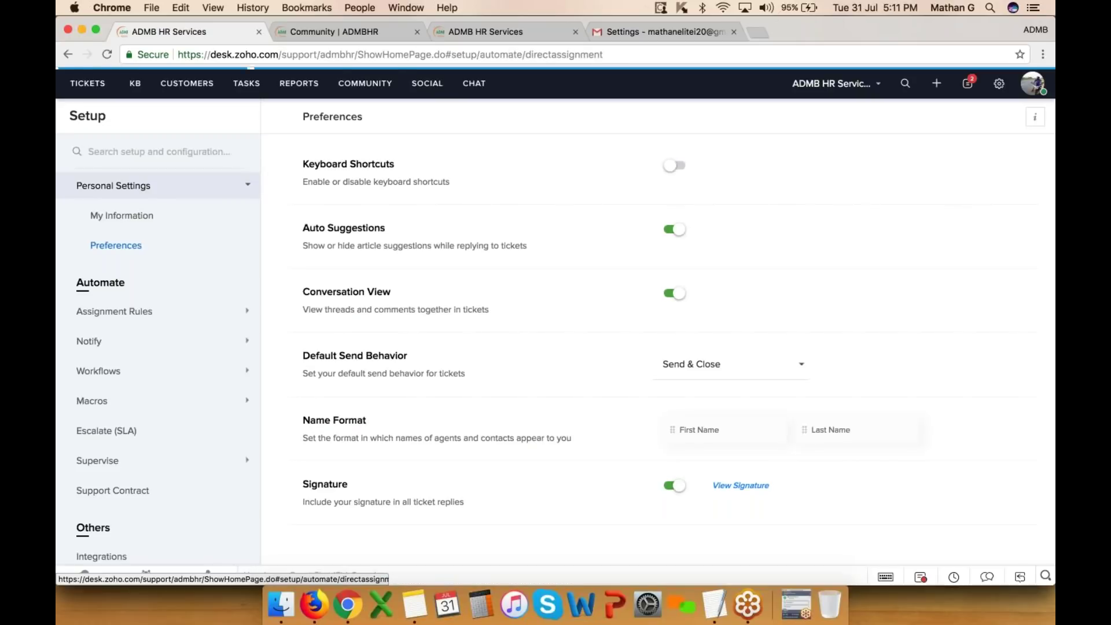
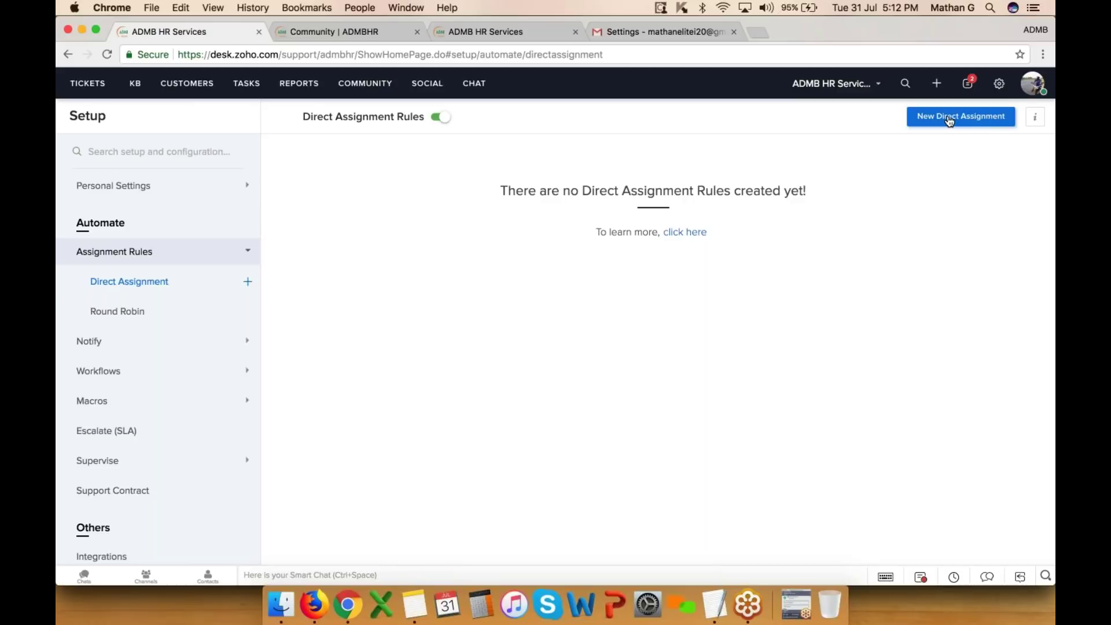
- Create a direct assignment rule named 'Payroll query', reuse it as the description, and open its target settings
click(949, 119)
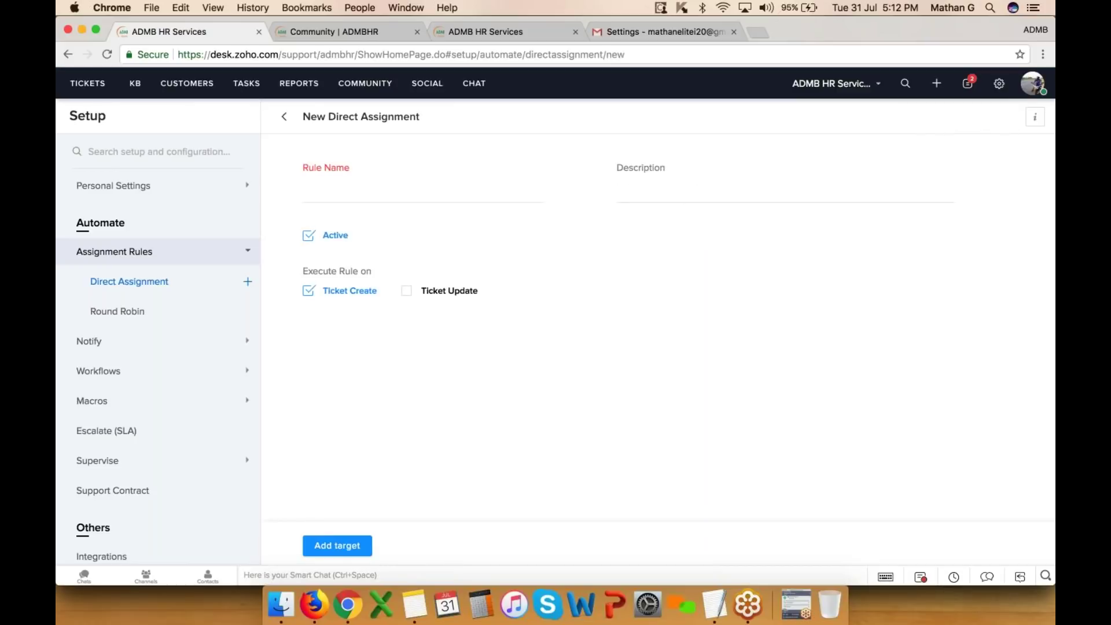
click(420, 188)
text(Payroll)
key(super+a)
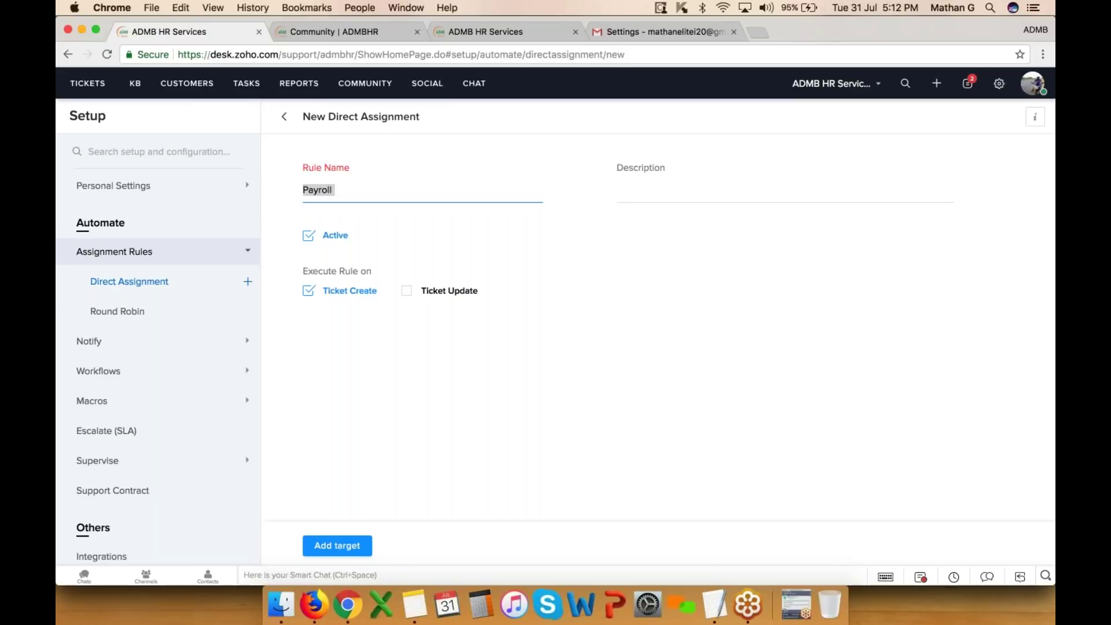
key(Right)
text(query)
key(super+a)
key(super+c)
key(super+v)
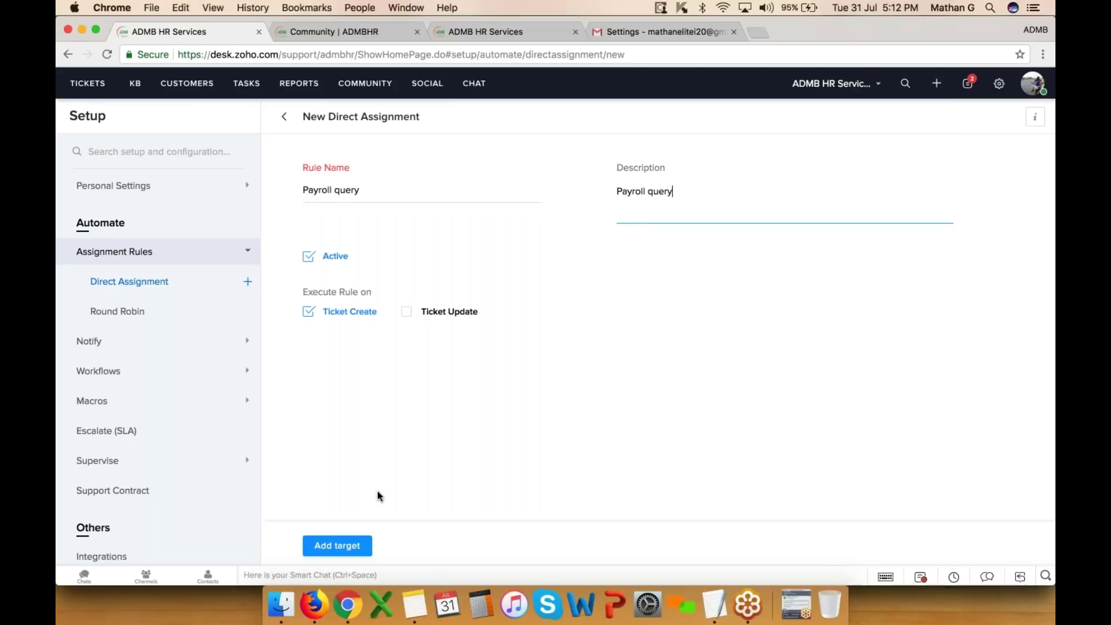
click(337, 545)
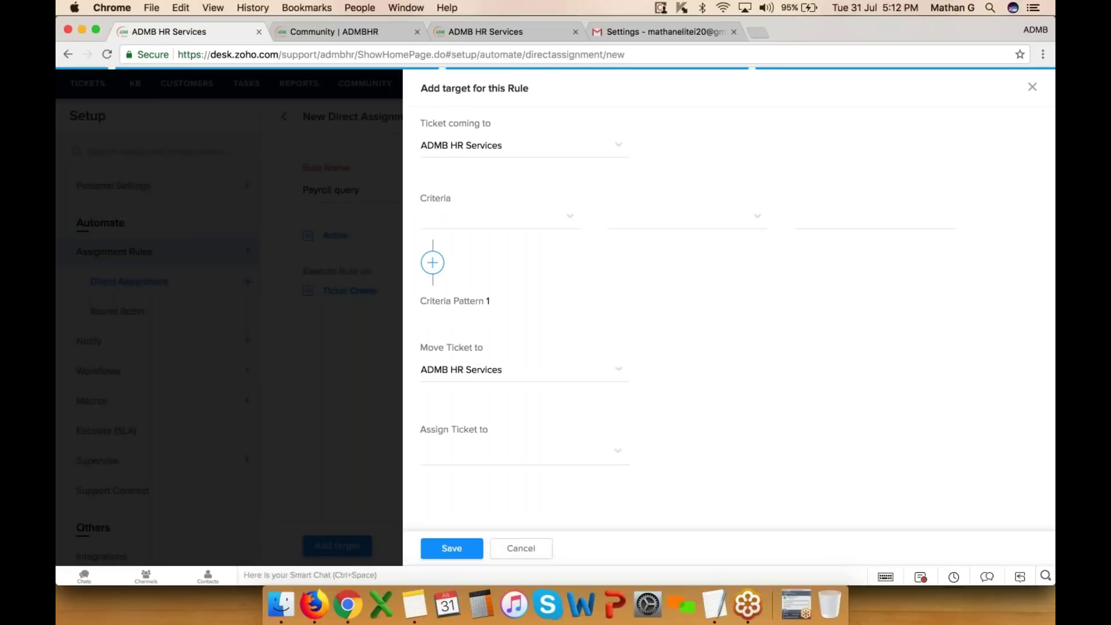
click(506, 147)
click(494, 164)
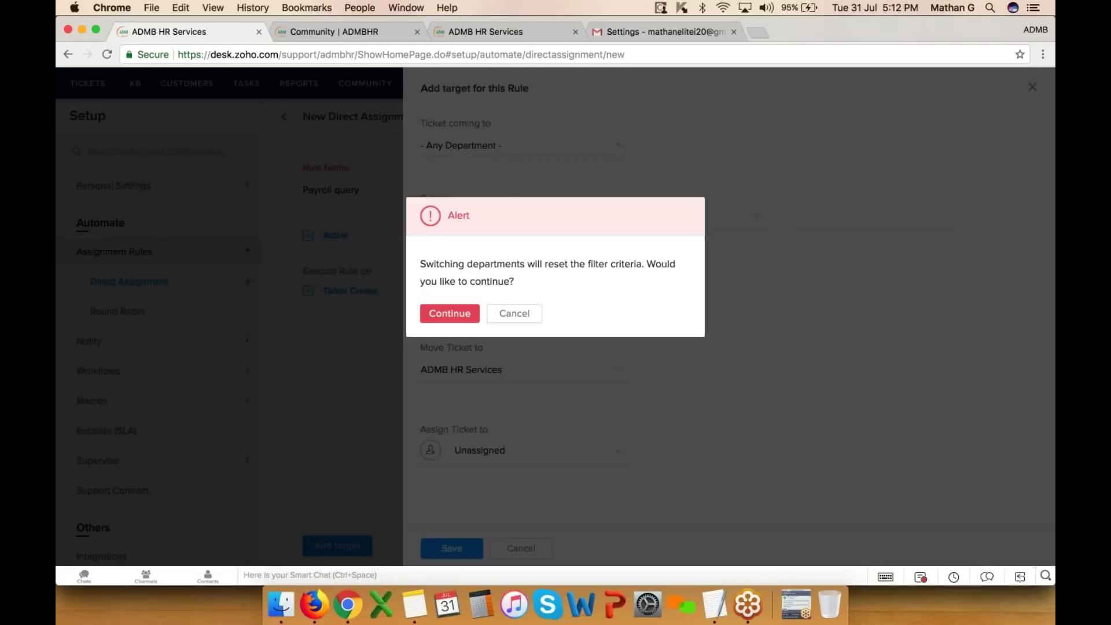
click(513, 314)
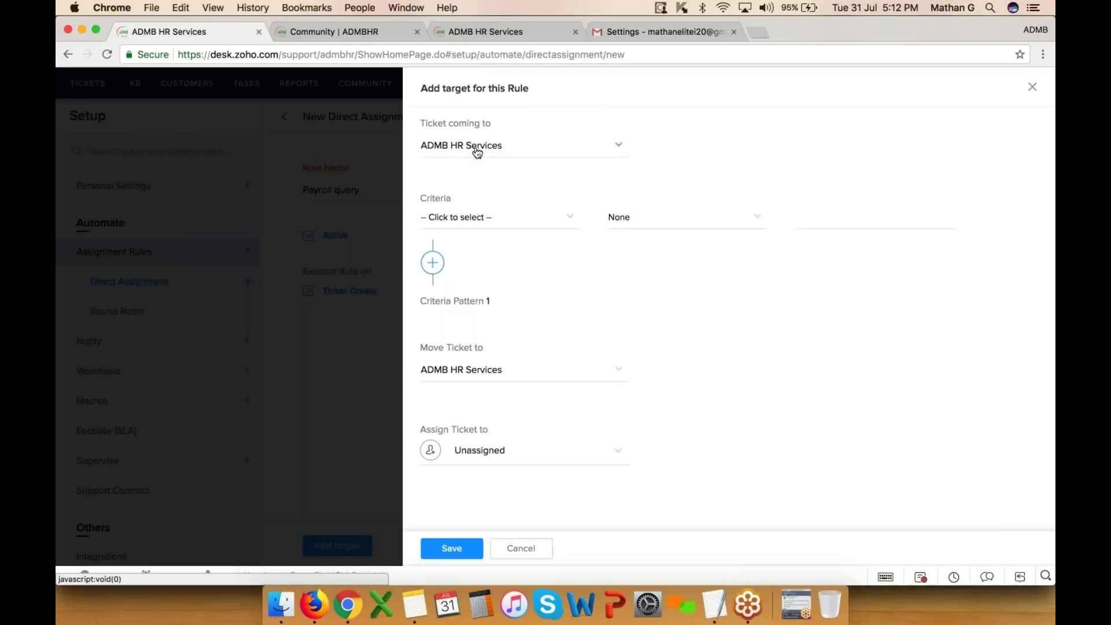
click(489, 218)
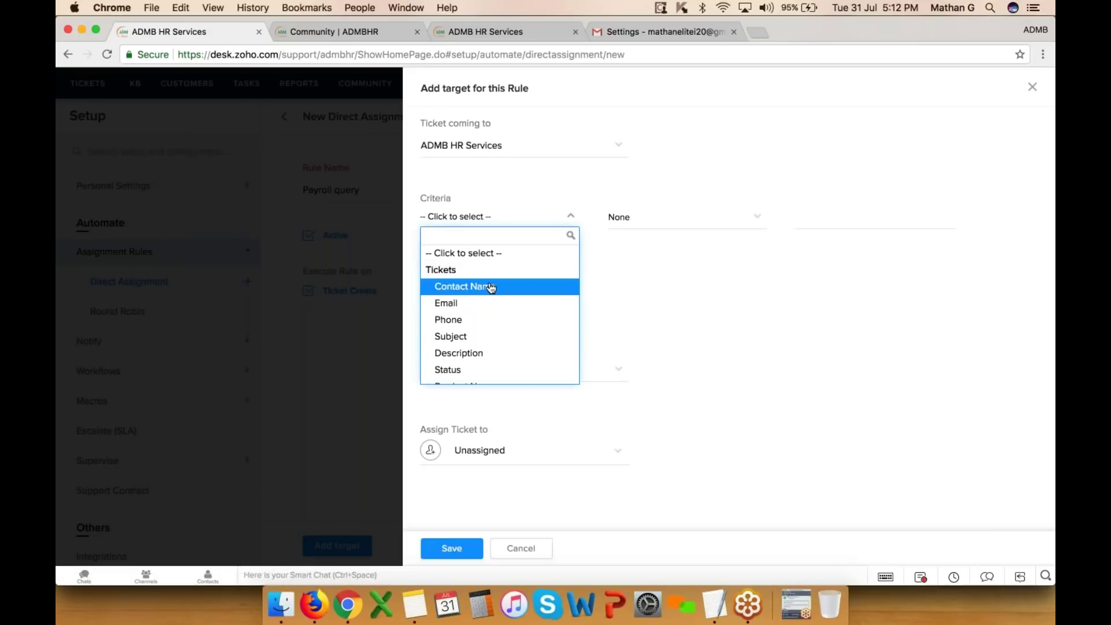
click(486, 303)
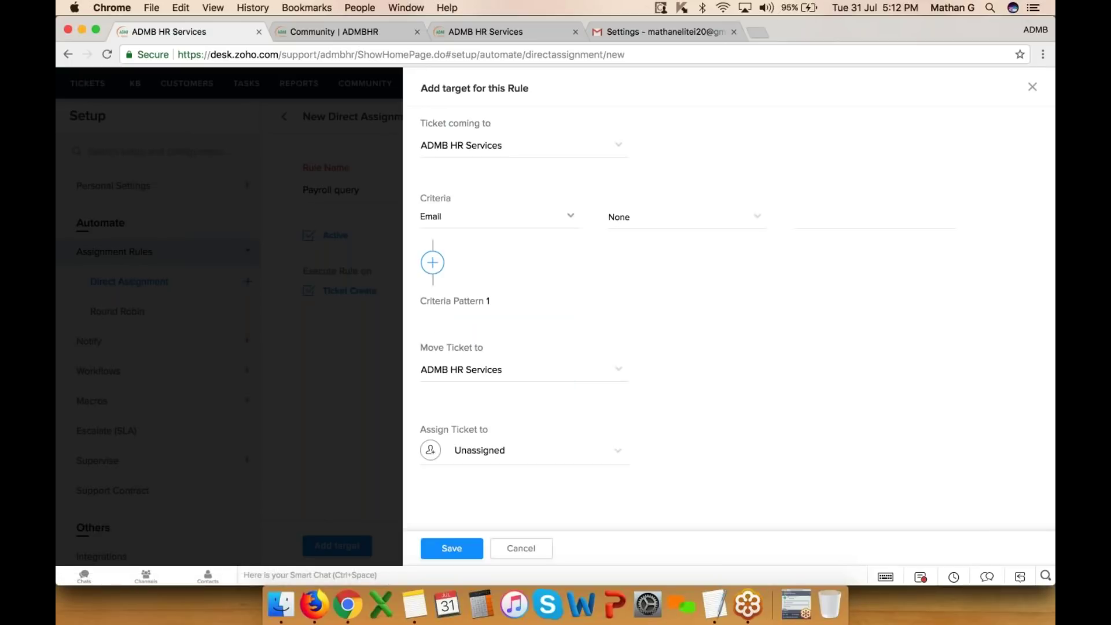
click(633, 219)
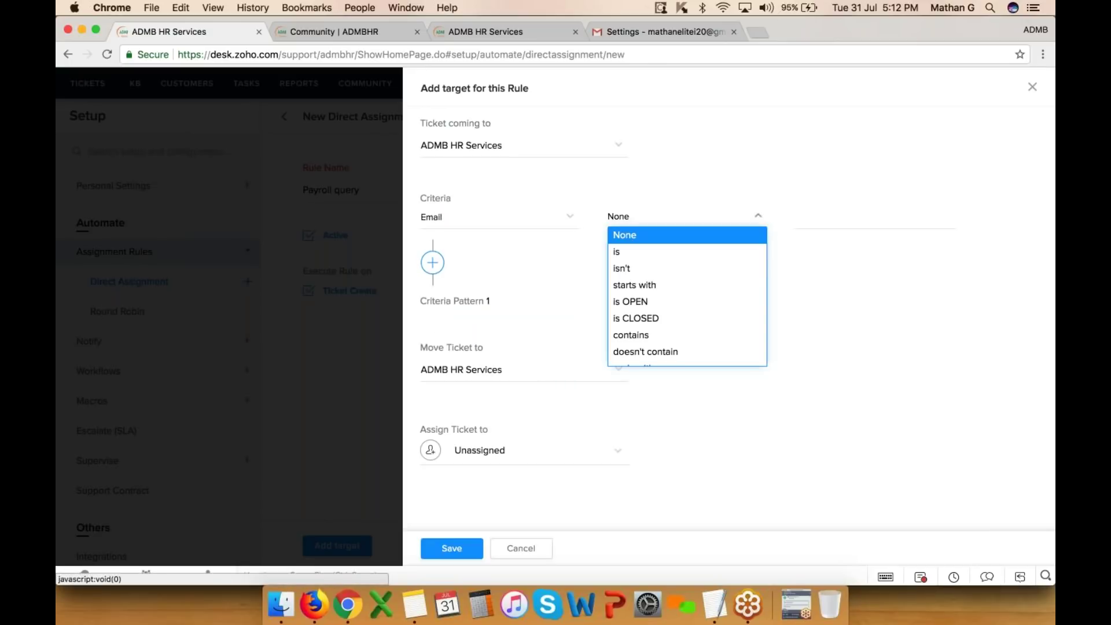
click(639, 337)
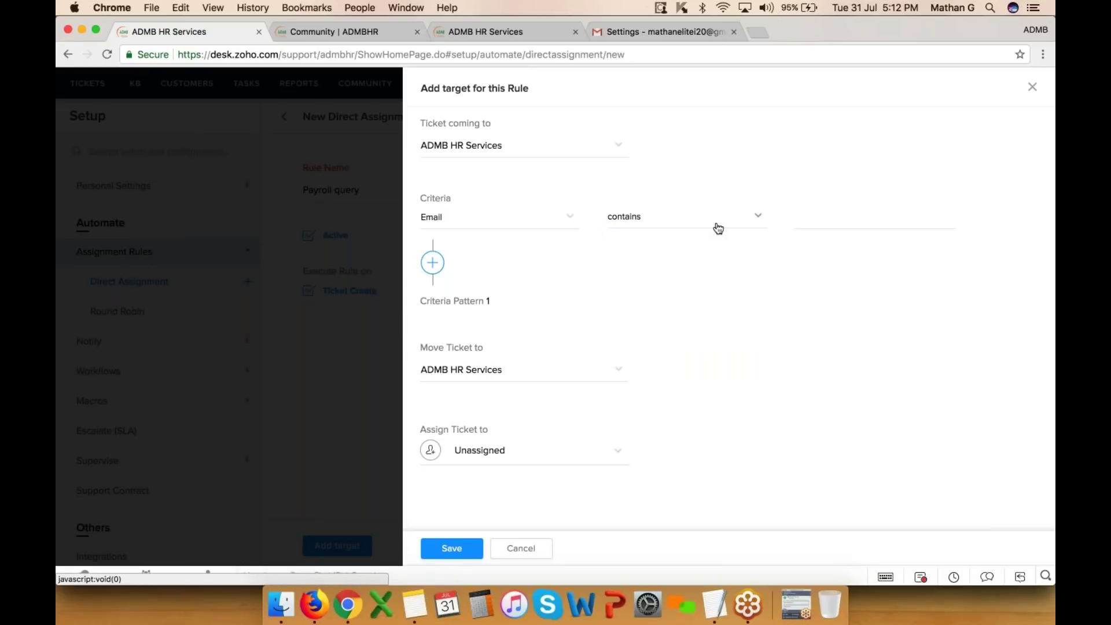
click(812, 218)
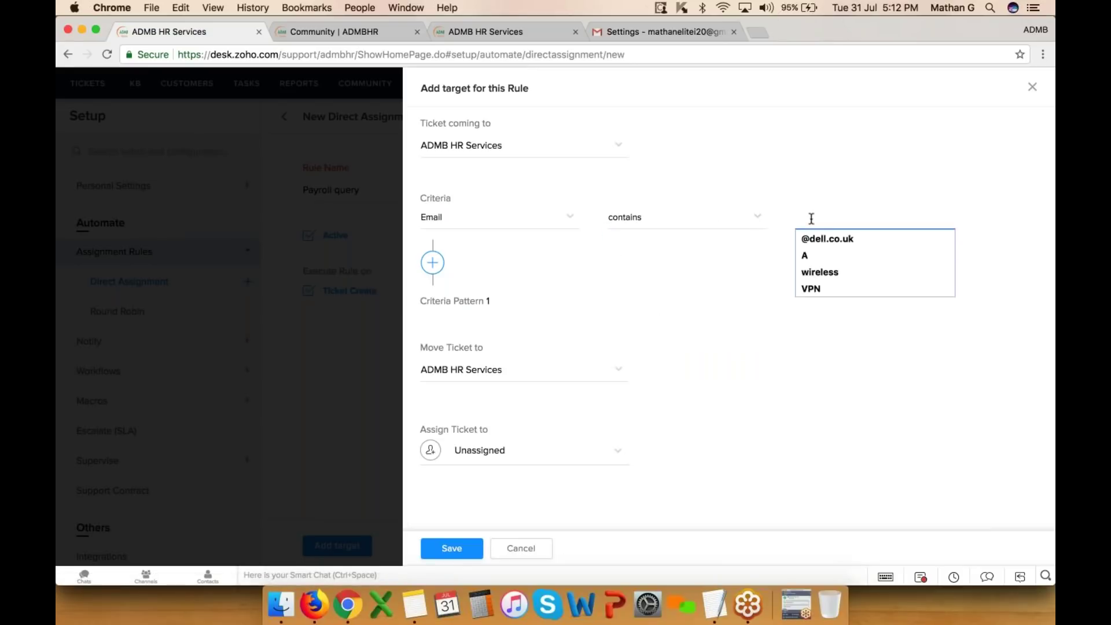
text(@zoho)
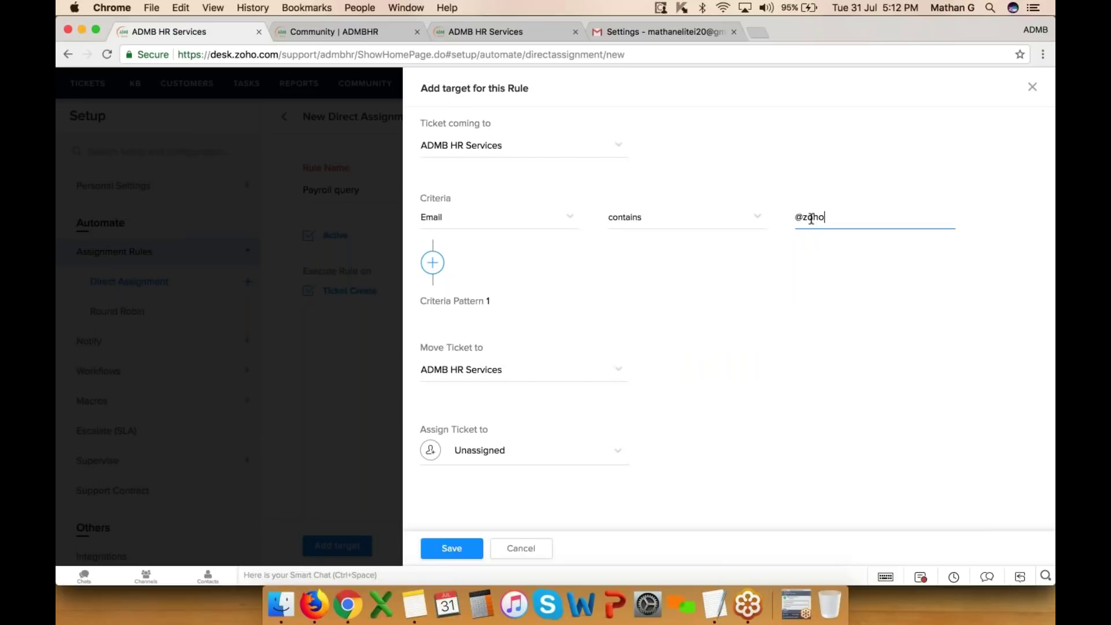
text(payroll.co.in)
- Add an OR criterion: Subject contains Payroll
click(432, 263)
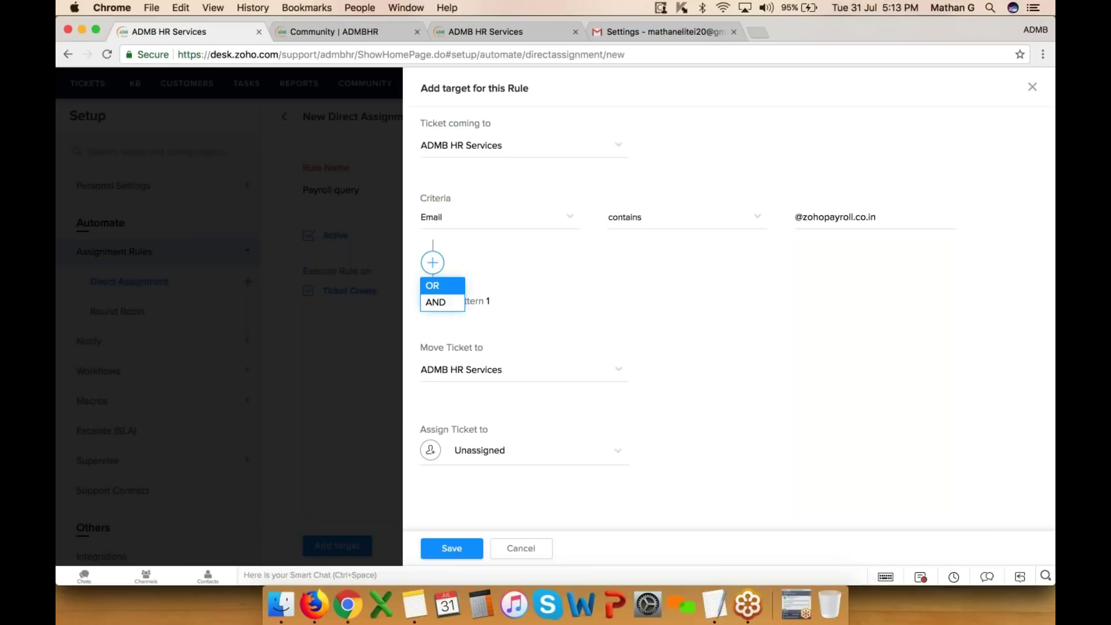
click(432, 285)
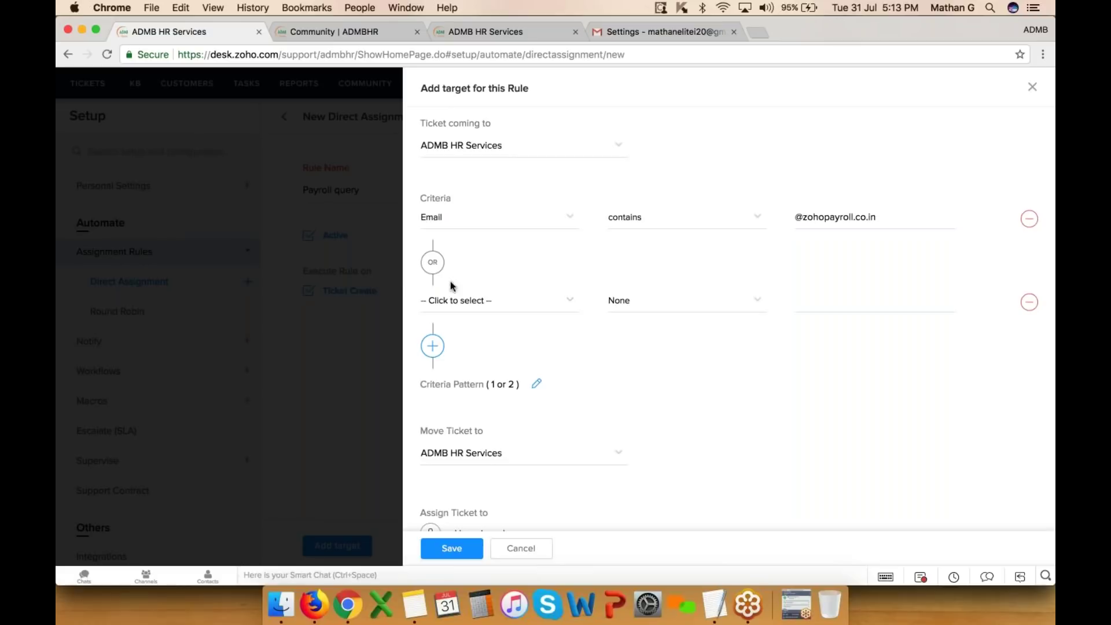
click(457, 299)
text(sub)
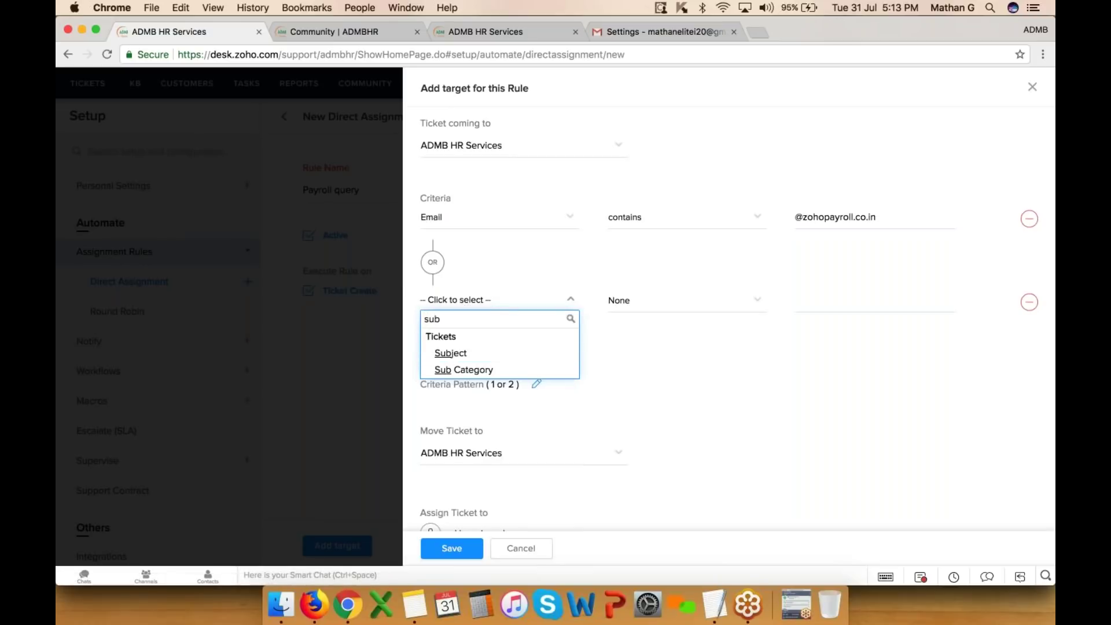
click(521, 352)
click(618, 302)
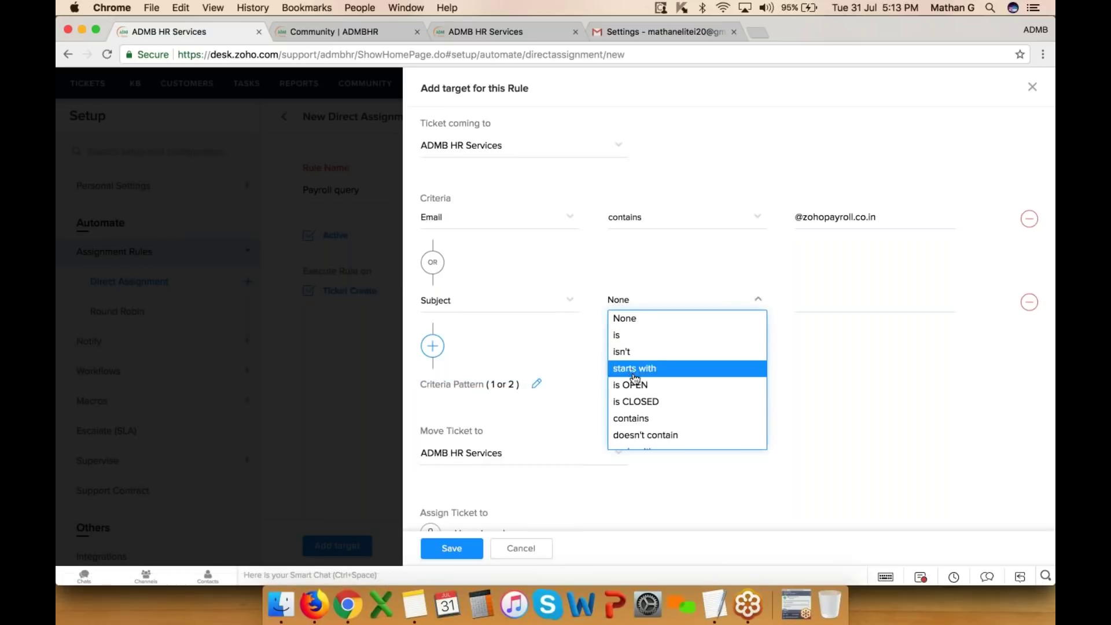
click(635, 420)
click(795, 299)
text(Payroll)
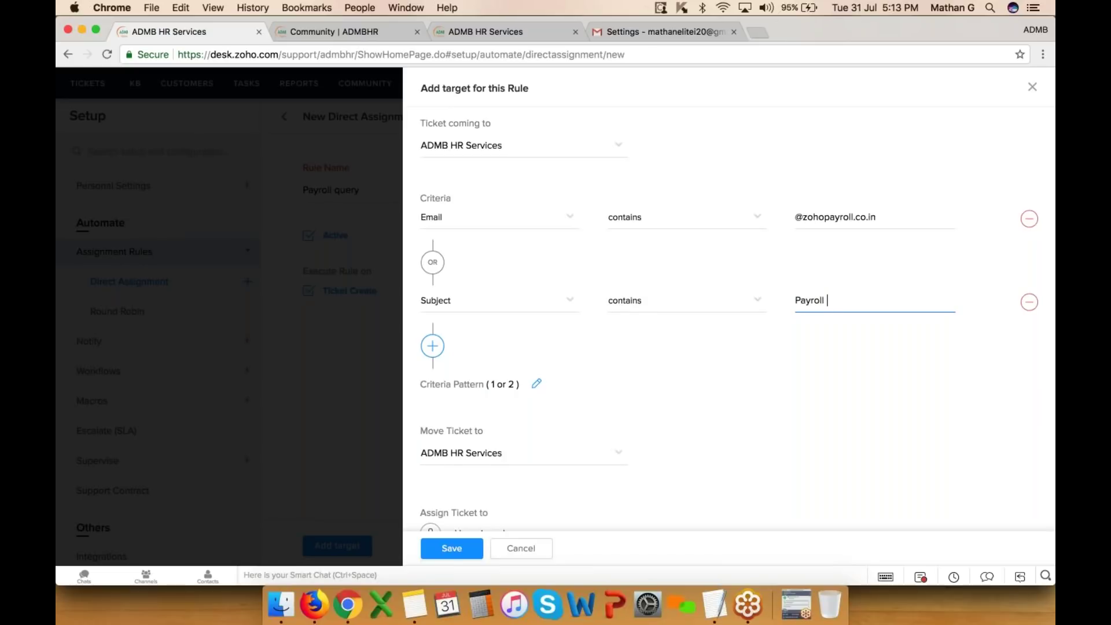
- Move matching tickets to the Payroll department, assign an agent, then cancel the target panel
scroll(694, 347, down, 2)
click(617, 403)
scroll(525, 525, down, 1)
click(479, 568)
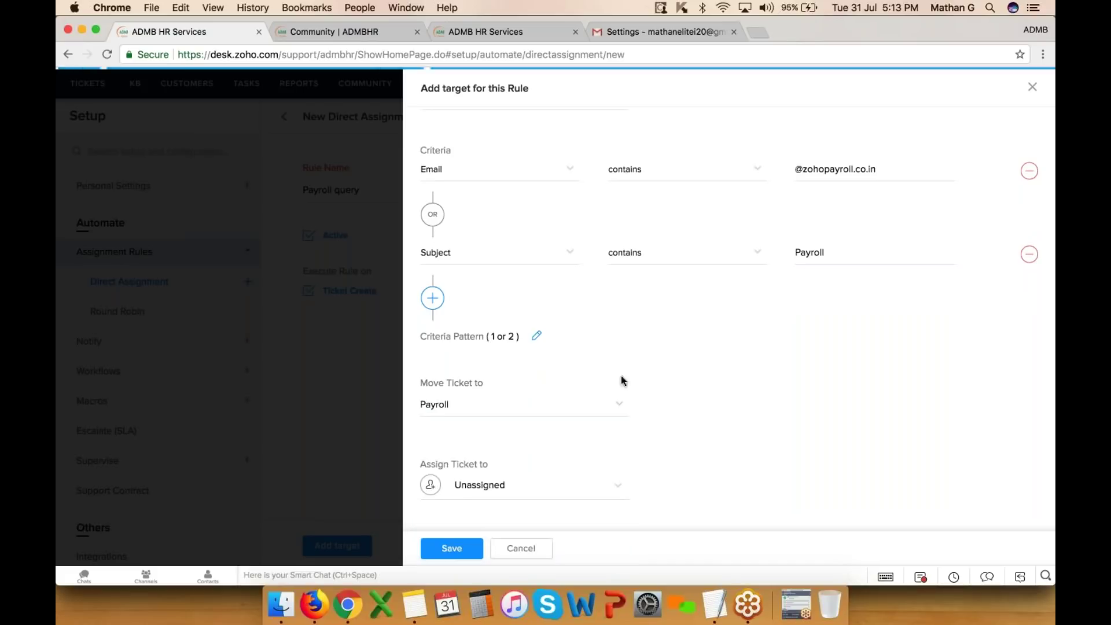
scroll(619, 403, down, 1)
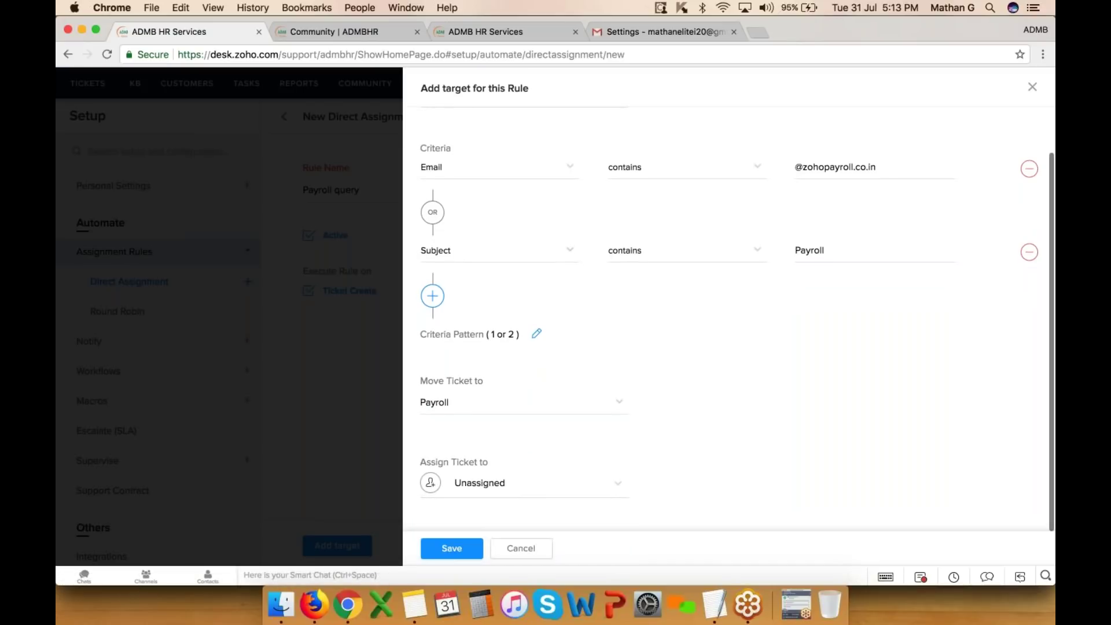
click(533, 484)
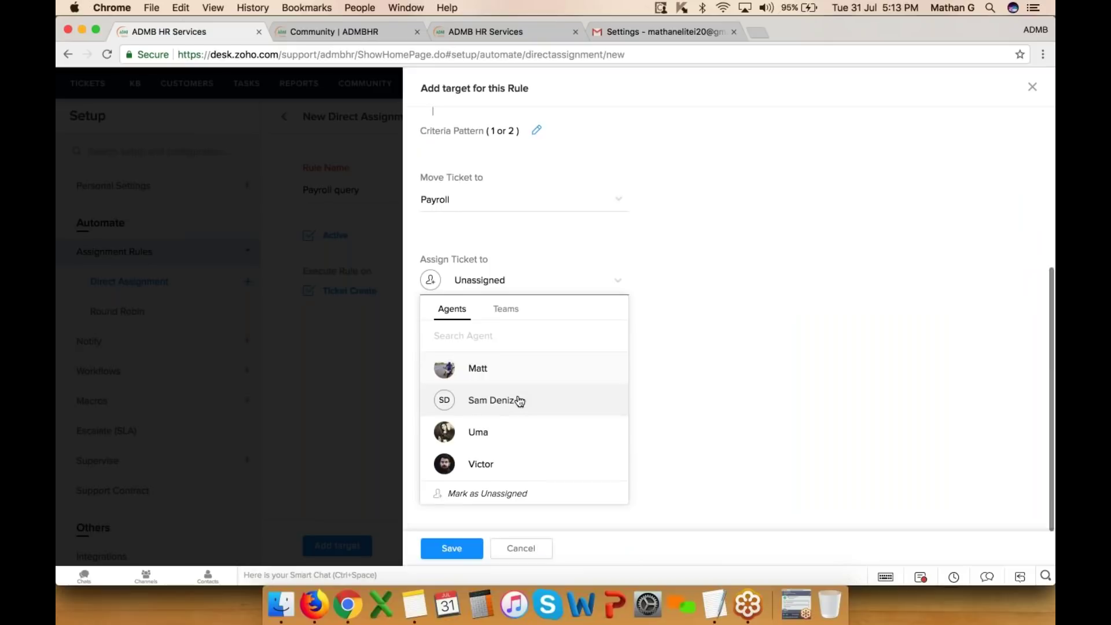
click(479, 464)
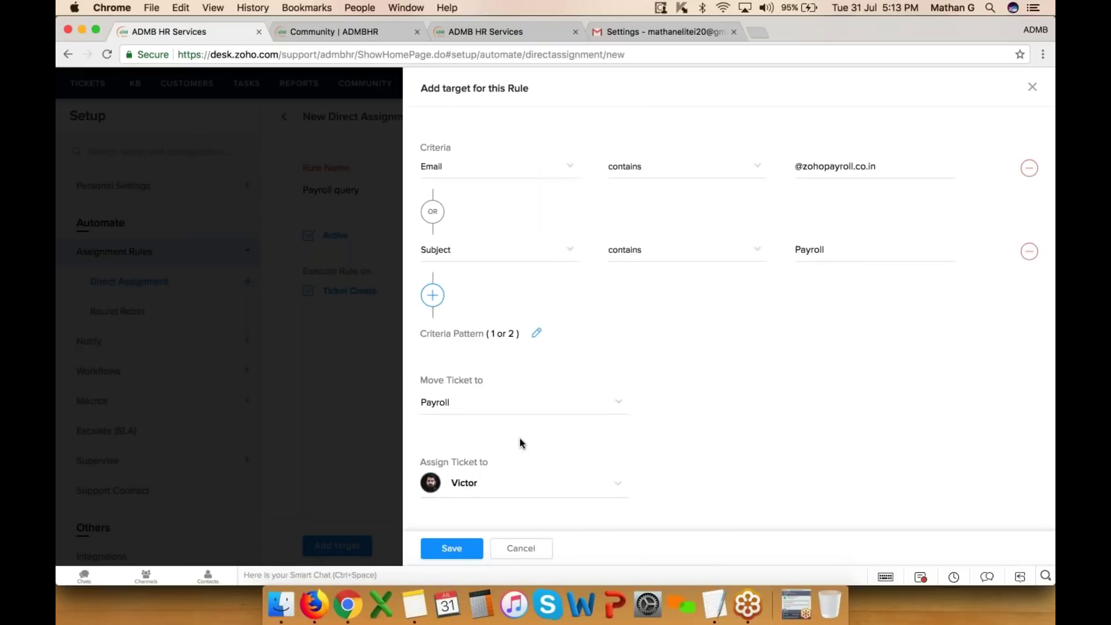
click(524, 547)
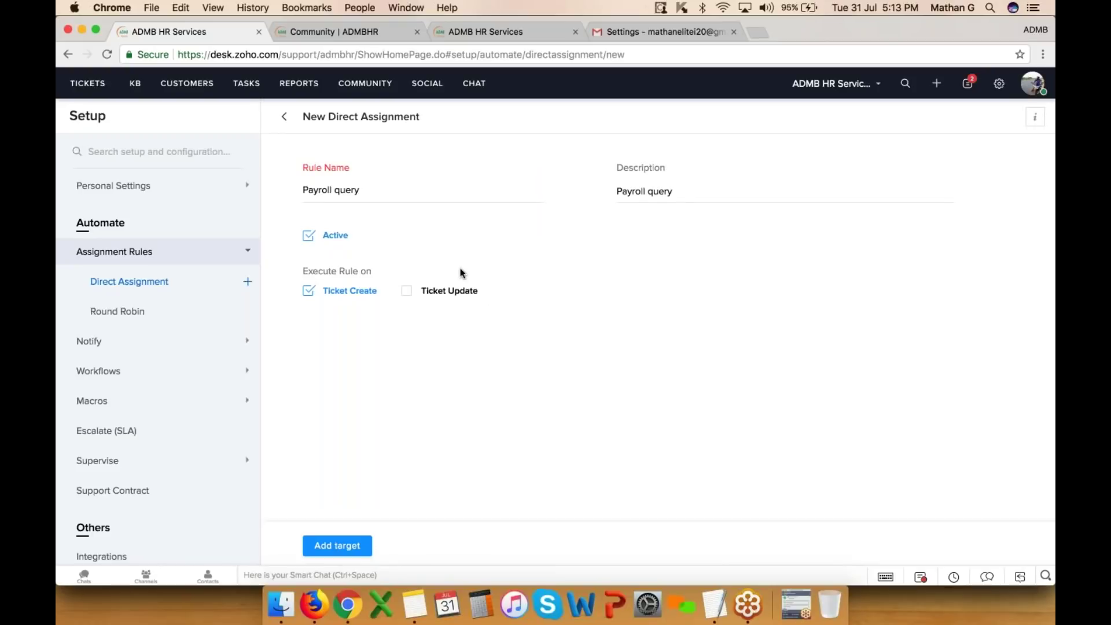
- Start a new round robin assignment rule named 'Test' with description 'Test'
click(138, 311)
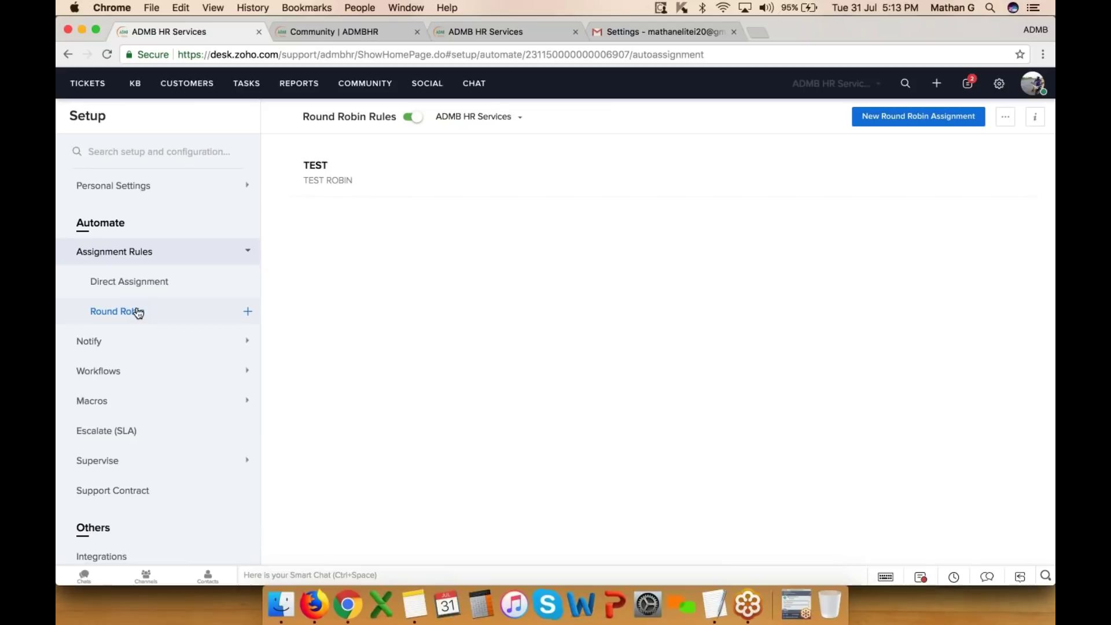
click(883, 117)
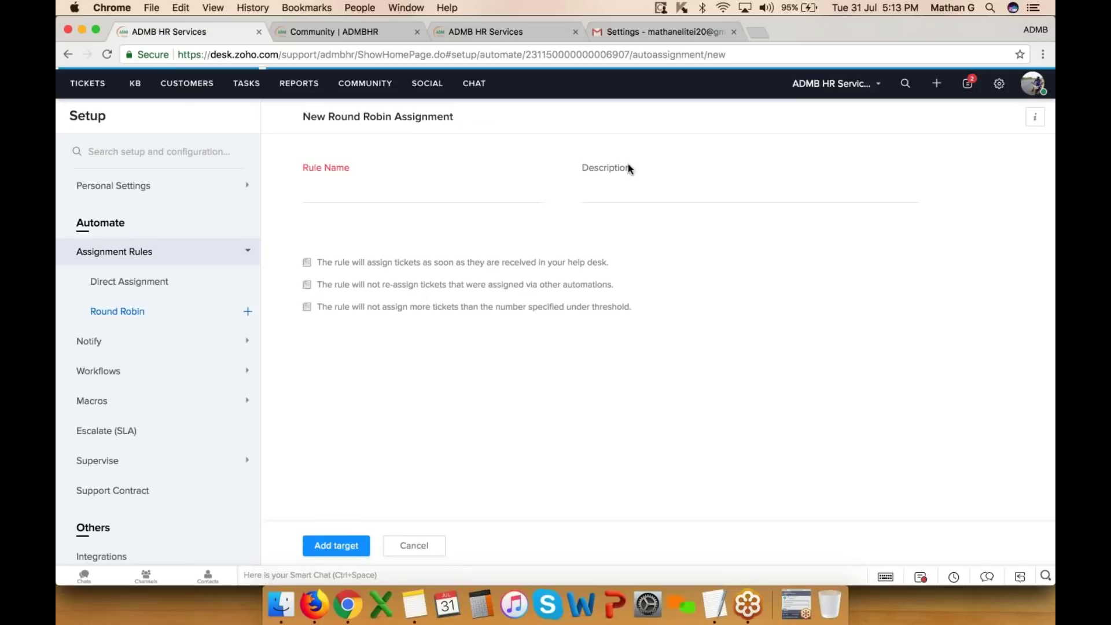
click(377, 194)
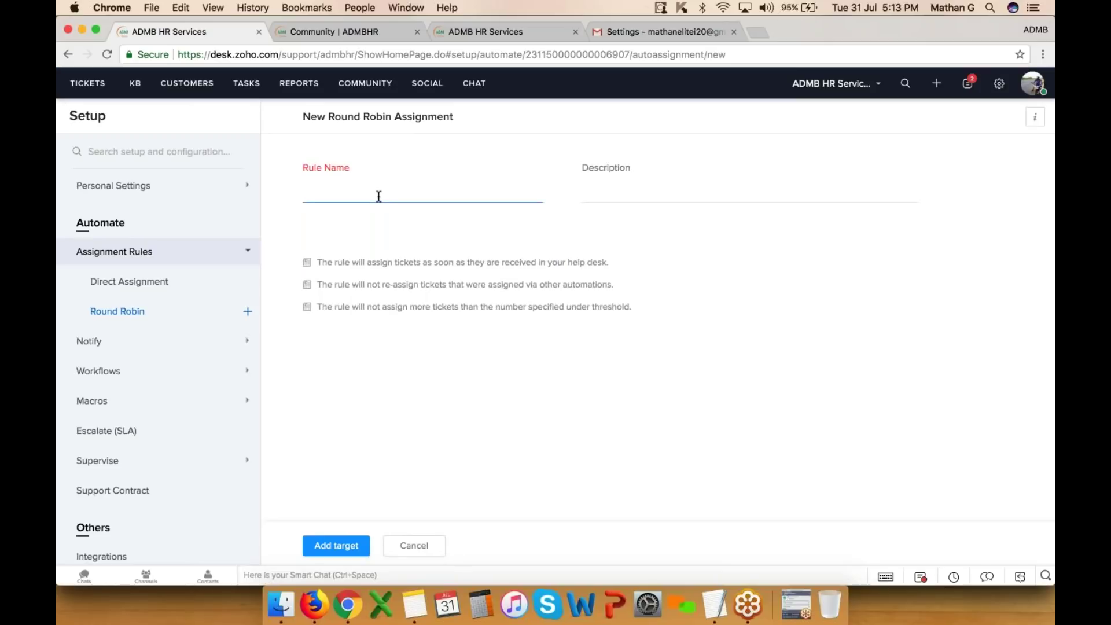
text(Test)
key(super+a)
key(Tab)
key(super+v)
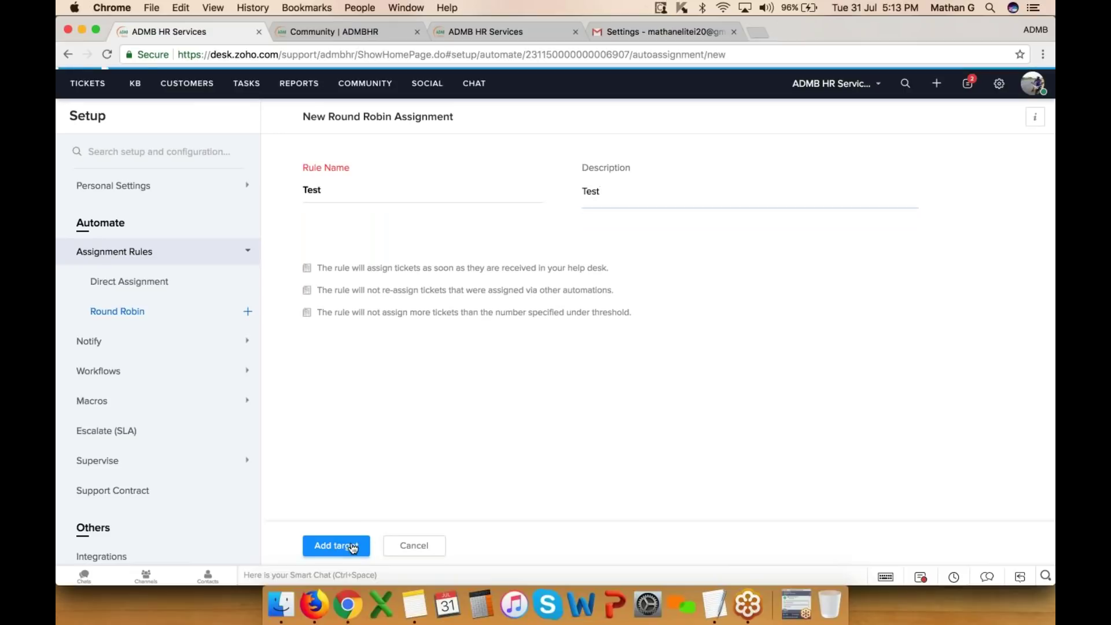
- In the rule's target settings, add all agents to the rotation, then discard the target
click(347, 544)
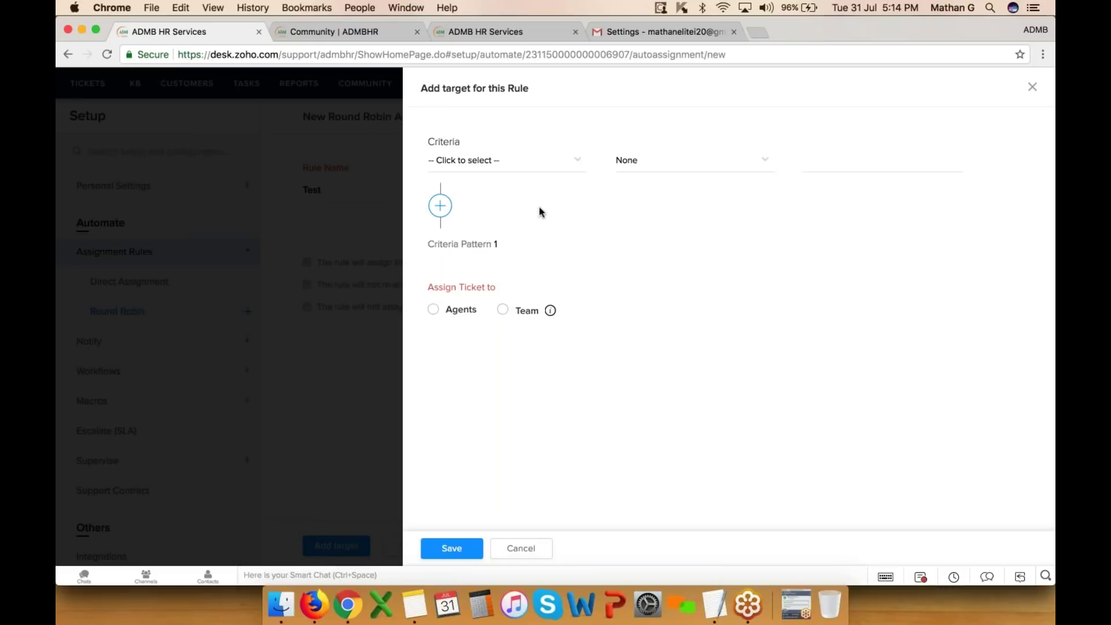
click(434, 311)
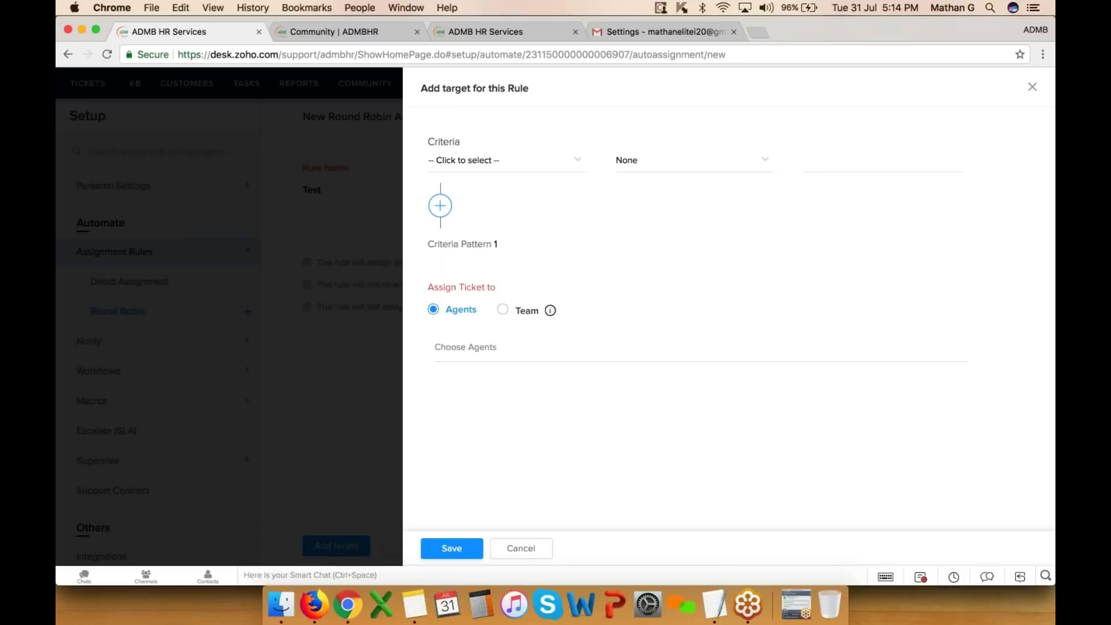
click(486, 346)
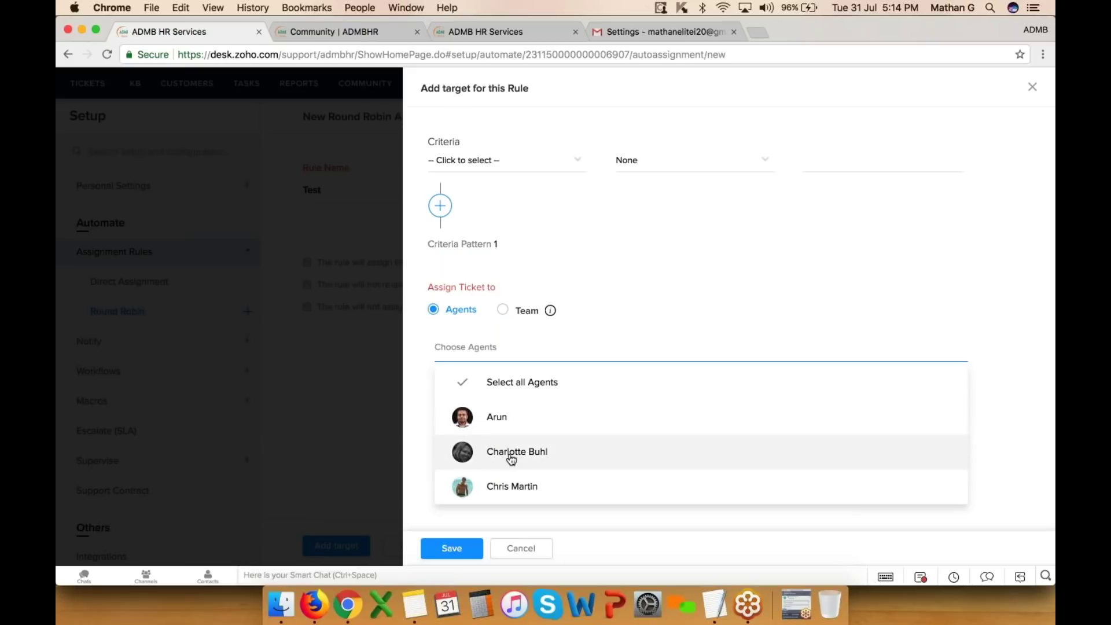
click(512, 457)
click(516, 416)
click(518, 417)
click(515, 421)
click(515, 425)
click(520, 383)
click(660, 307)
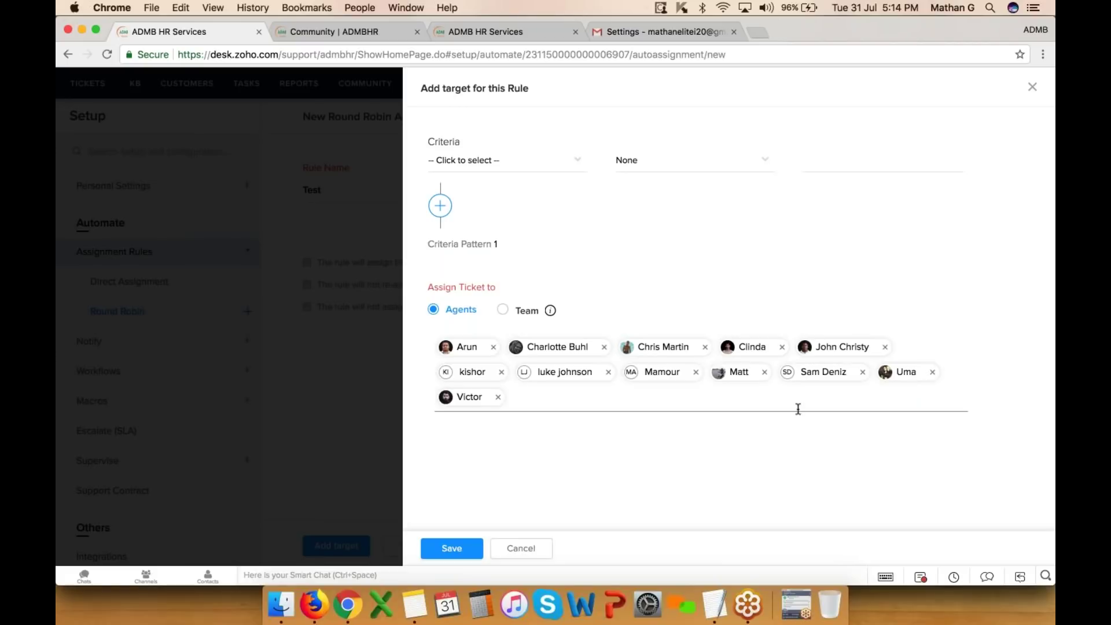
click(536, 552)
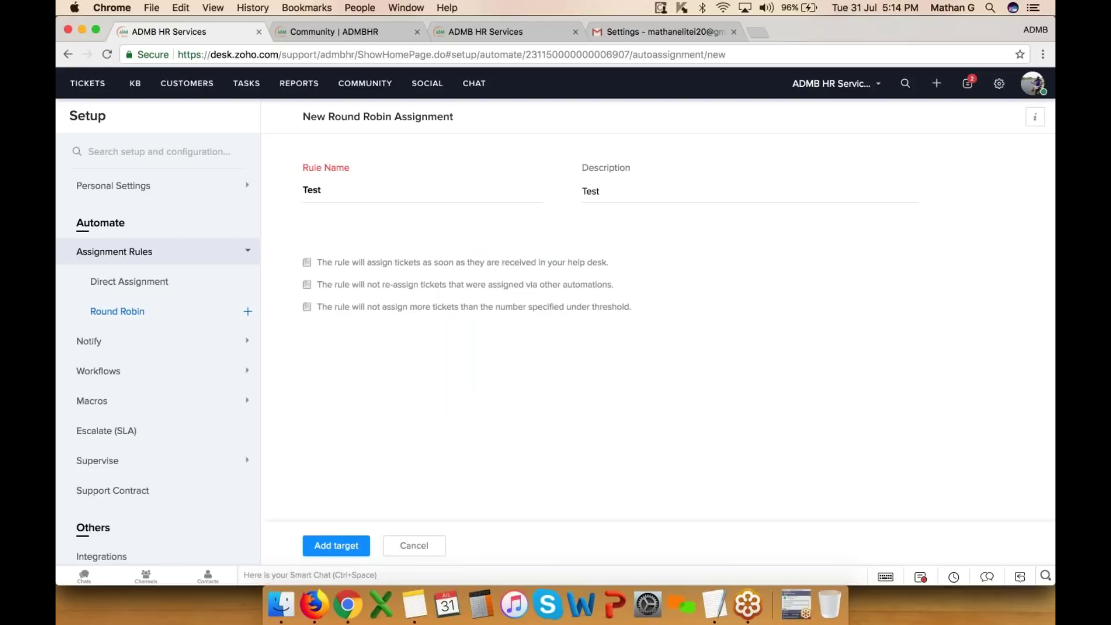
- Check the Mail availability status in the profile panel unchanged, then go to Notification Rules
click(1031, 83)
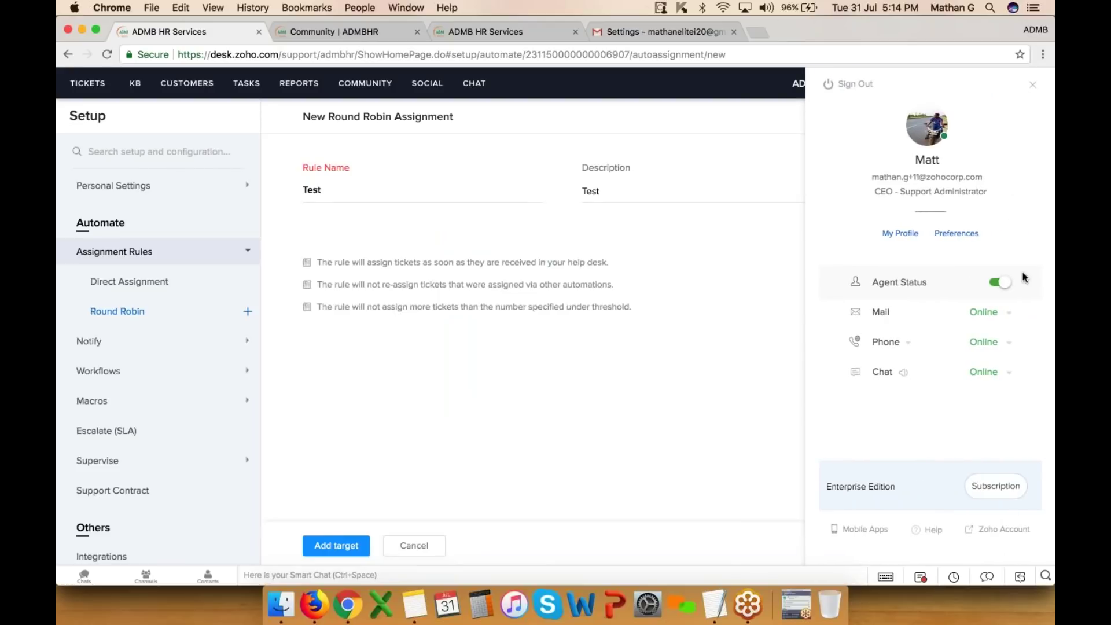
click(986, 312)
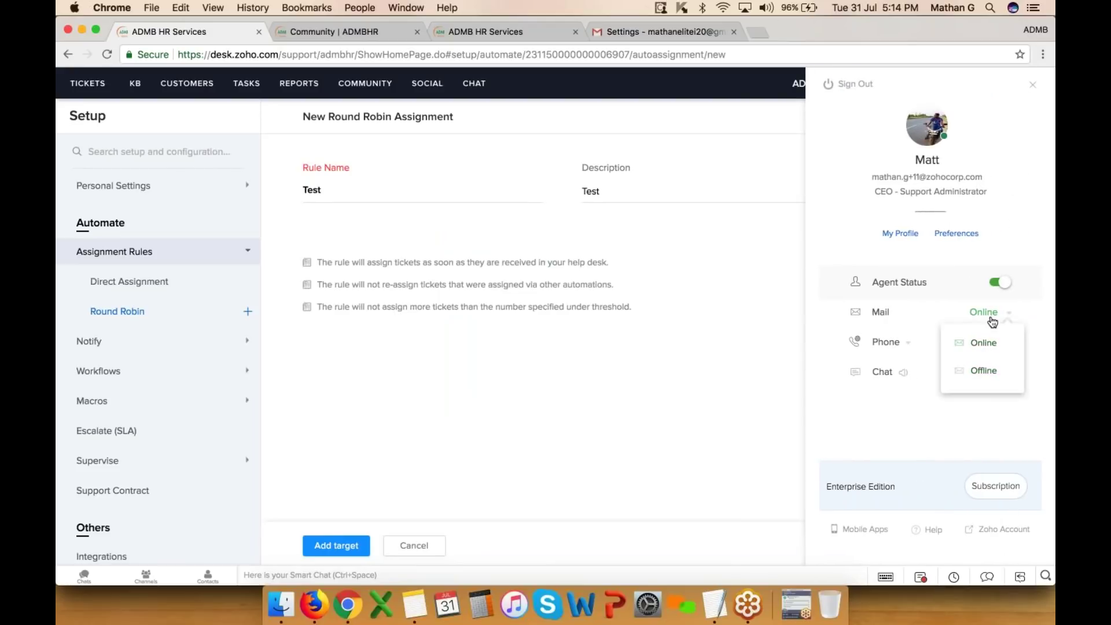
click(943, 310)
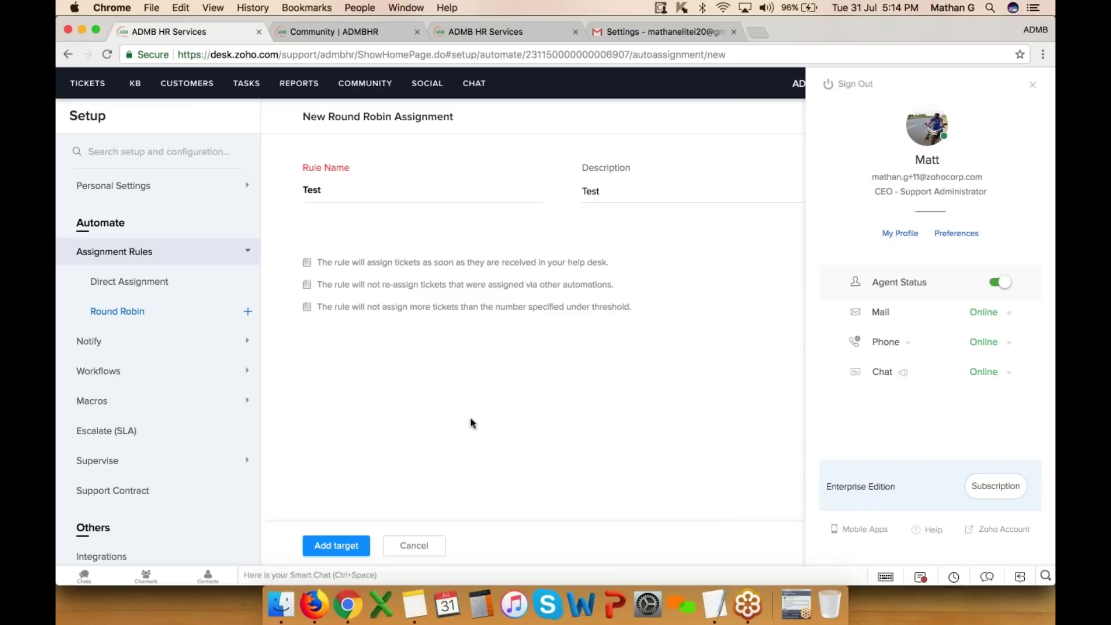
click(105, 350)
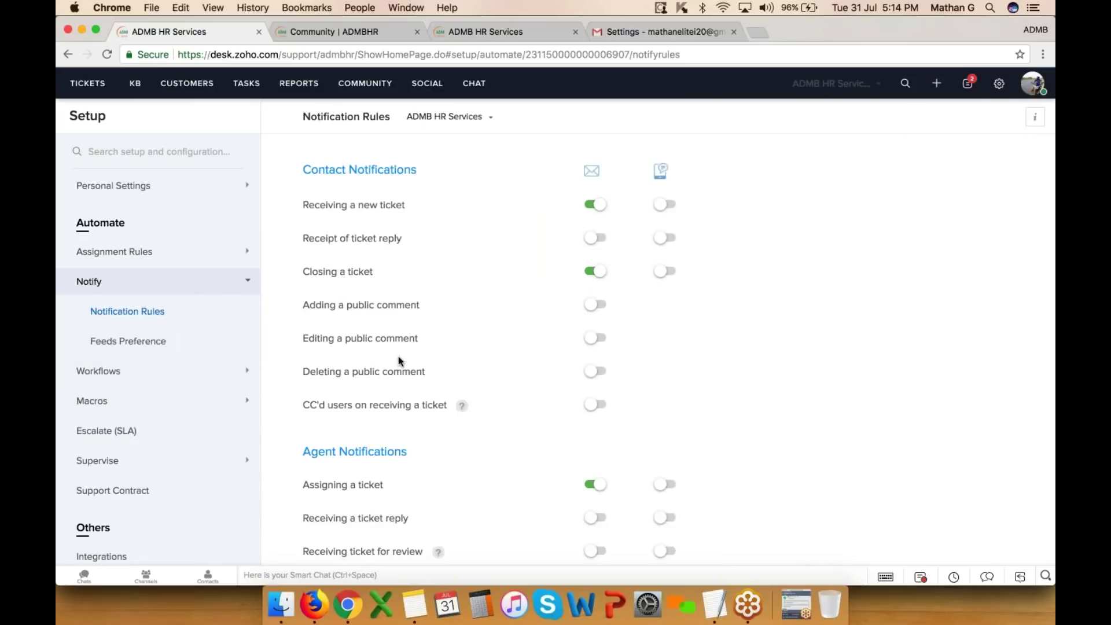
- Go to Workflow Rules, which has none yet, and start a new workflow rule
click(104, 373)
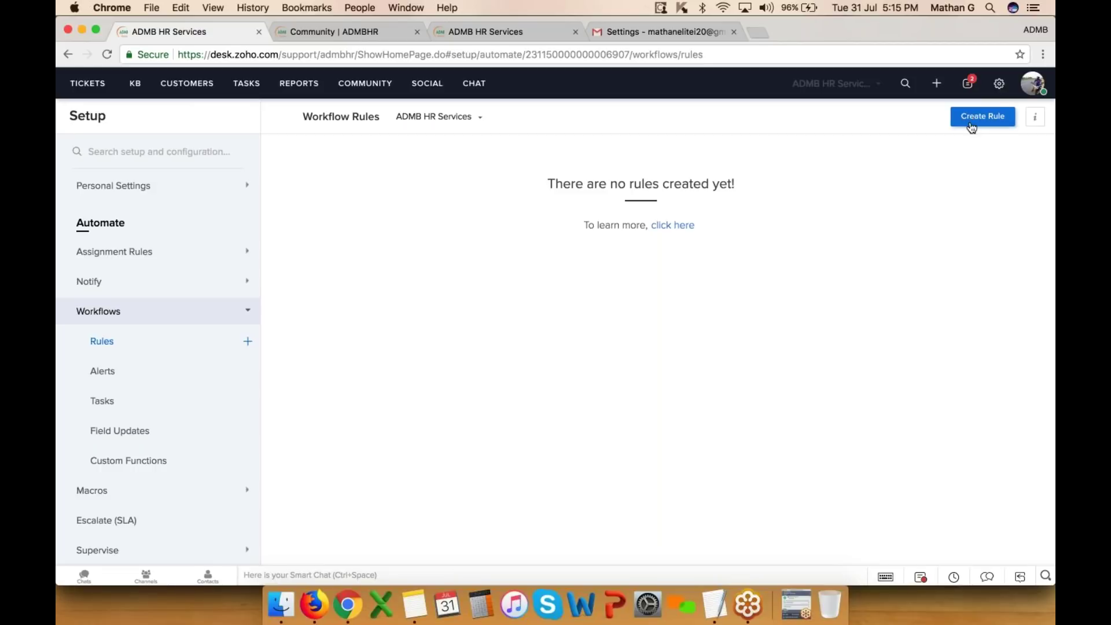
click(976, 118)
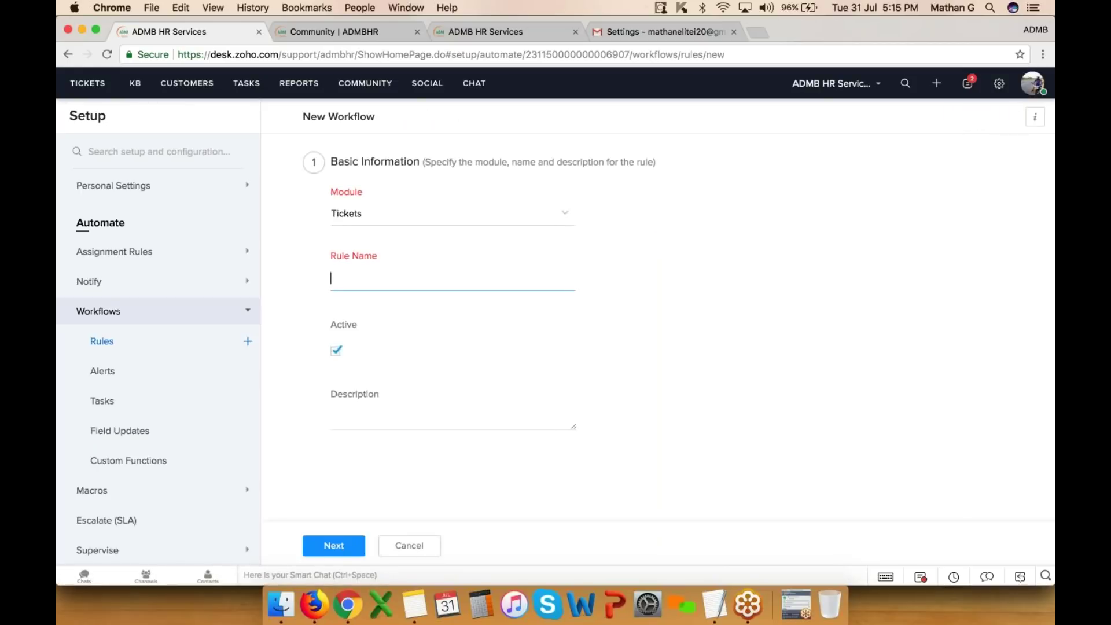
- Name the workflow 'Auto assign', describe it as 'Test', and make it run on ticket Create
text(Auto assign)
click(378, 423)
text(Test)
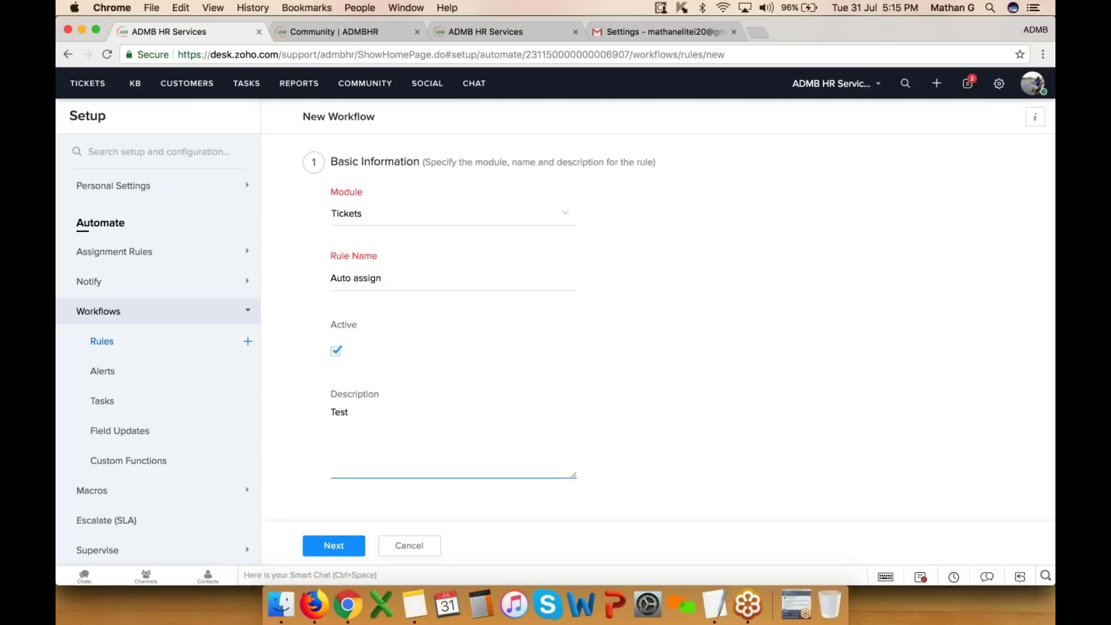
scroll(379, 423, down, 7)
scroll(405, 283, up, 3)
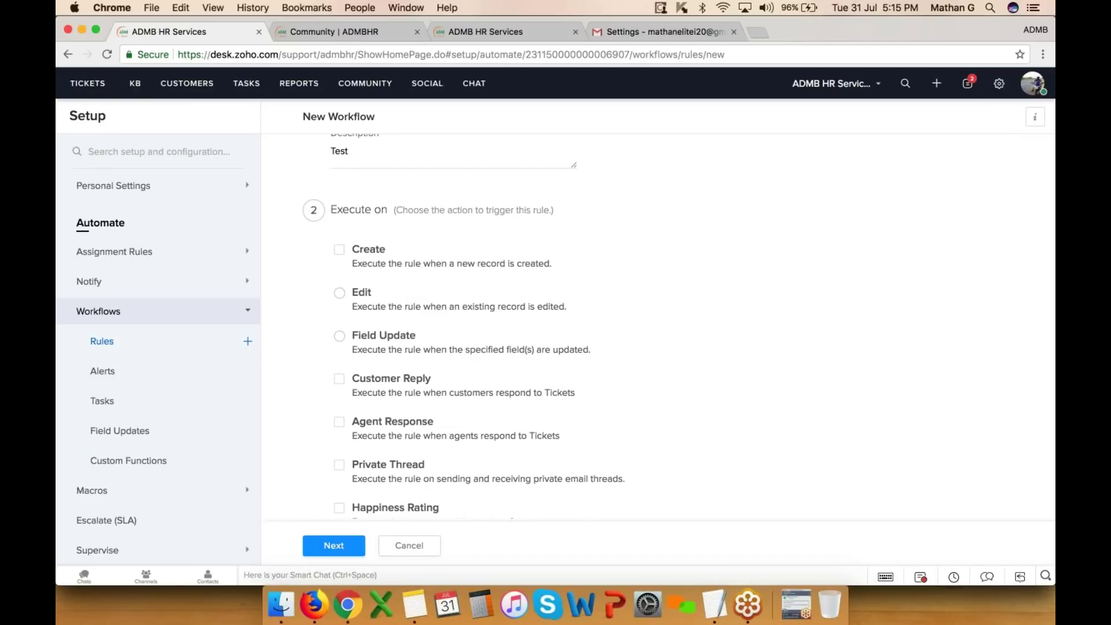
click(339, 252)
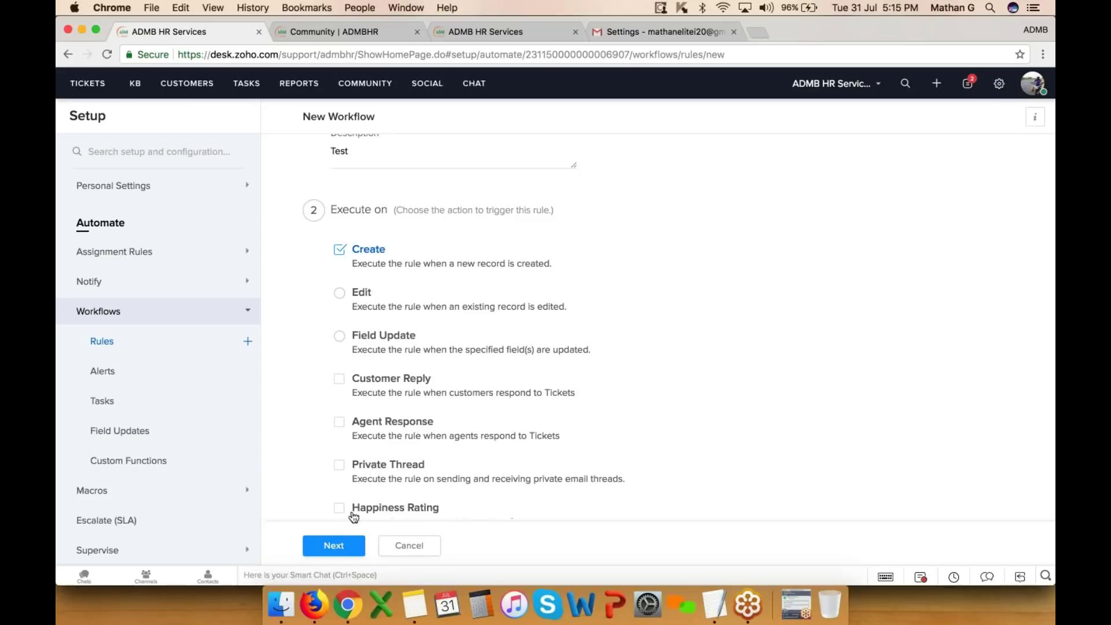
scroll(347, 509, down, 5)
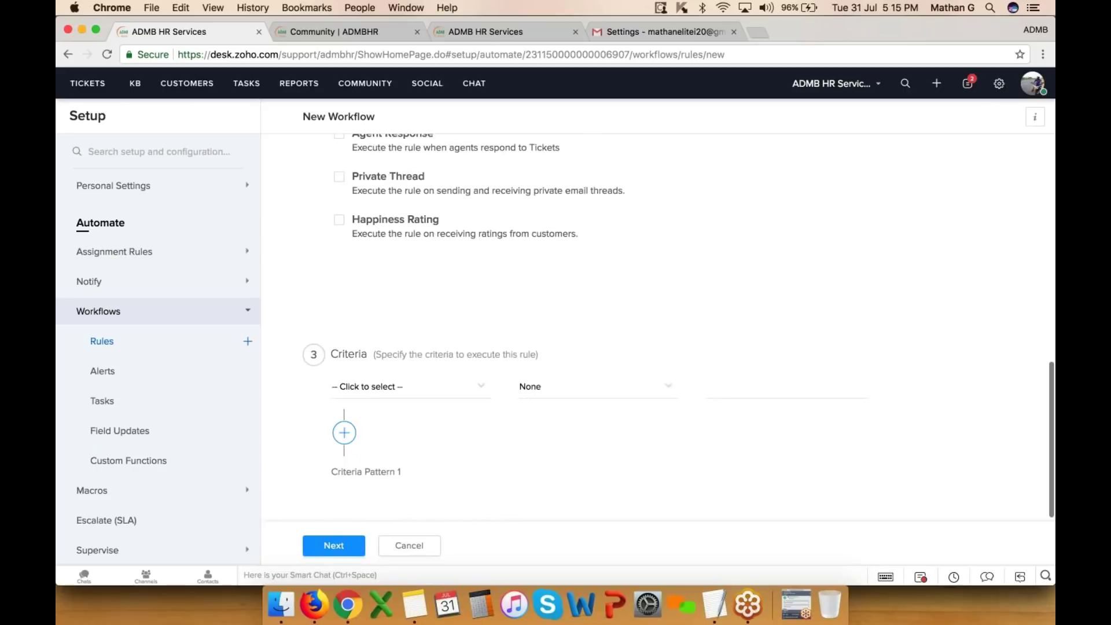
- Add the first criterion: Priority contains High
click(417, 387)
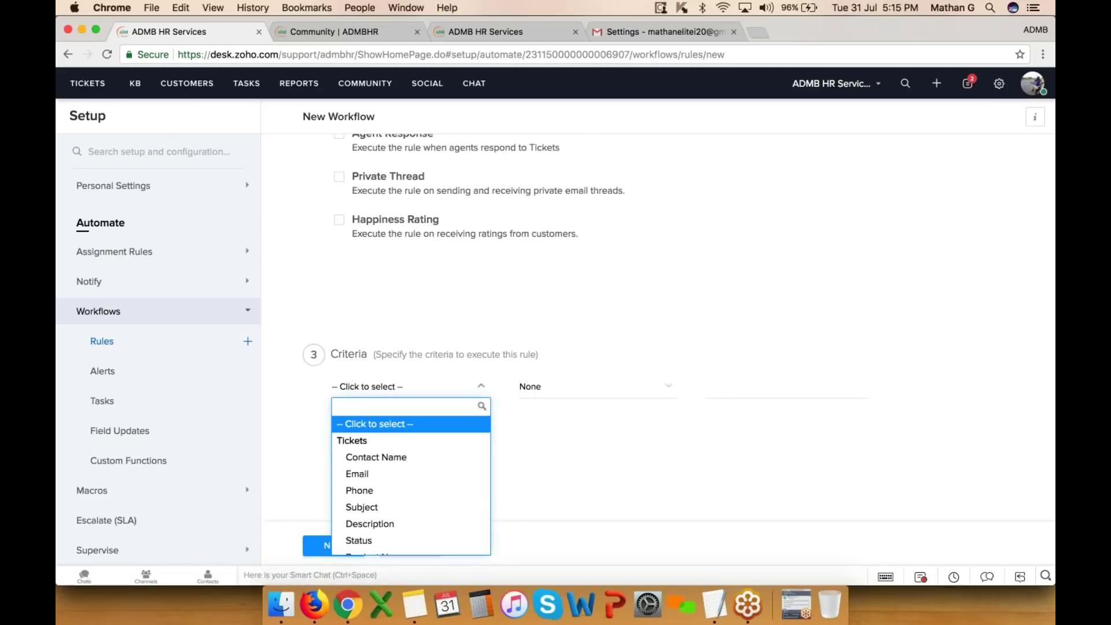
scroll(422, 508, down, 10)
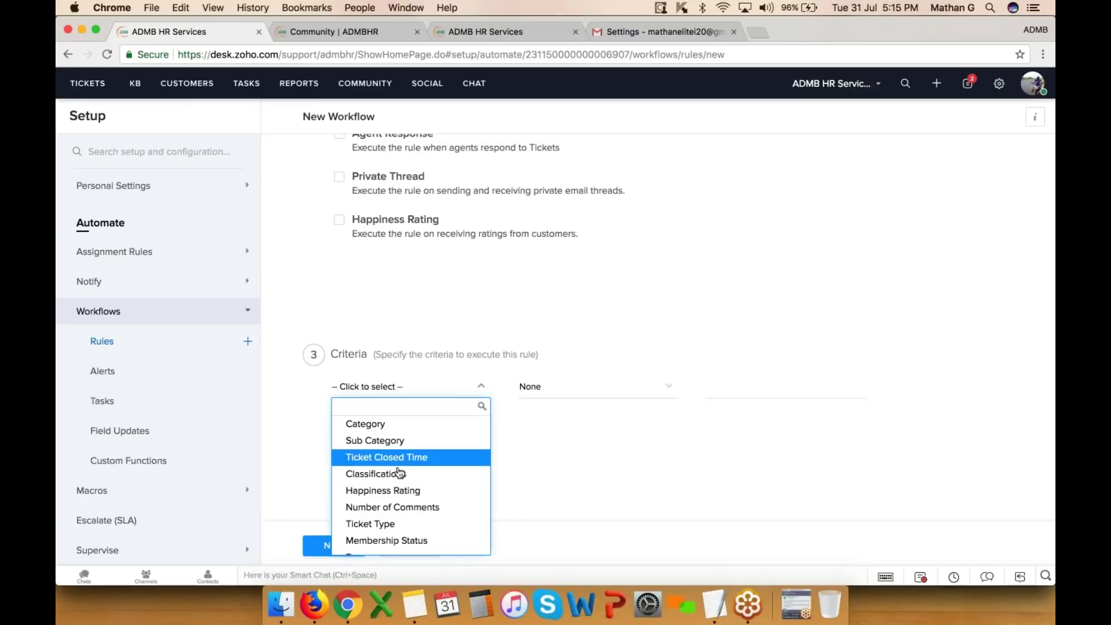
text(pr)
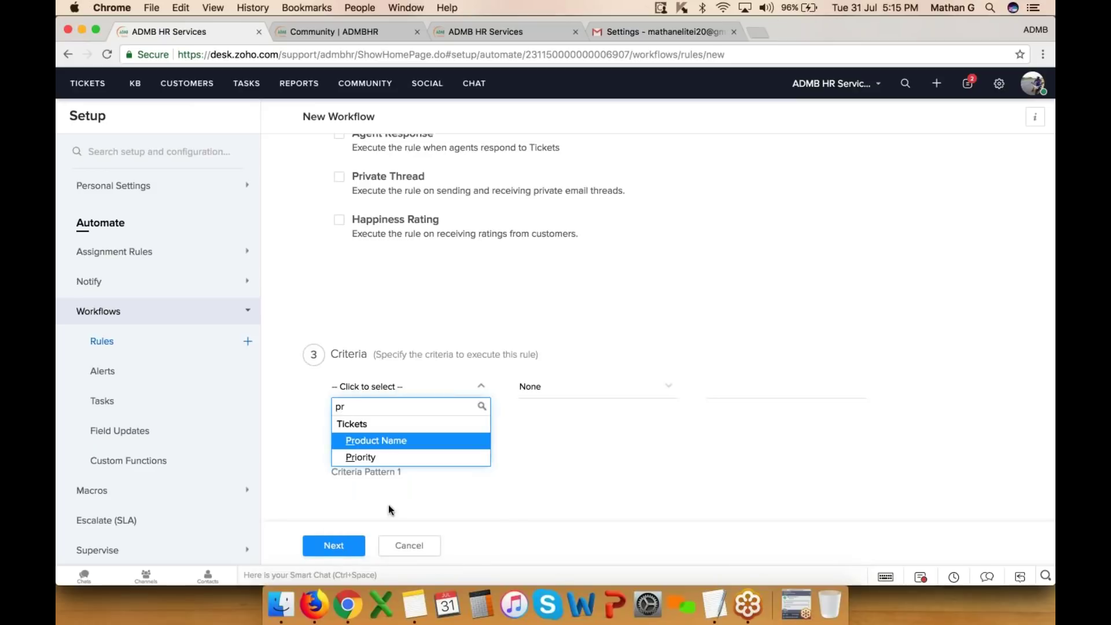
click(361, 457)
click(558, 387)
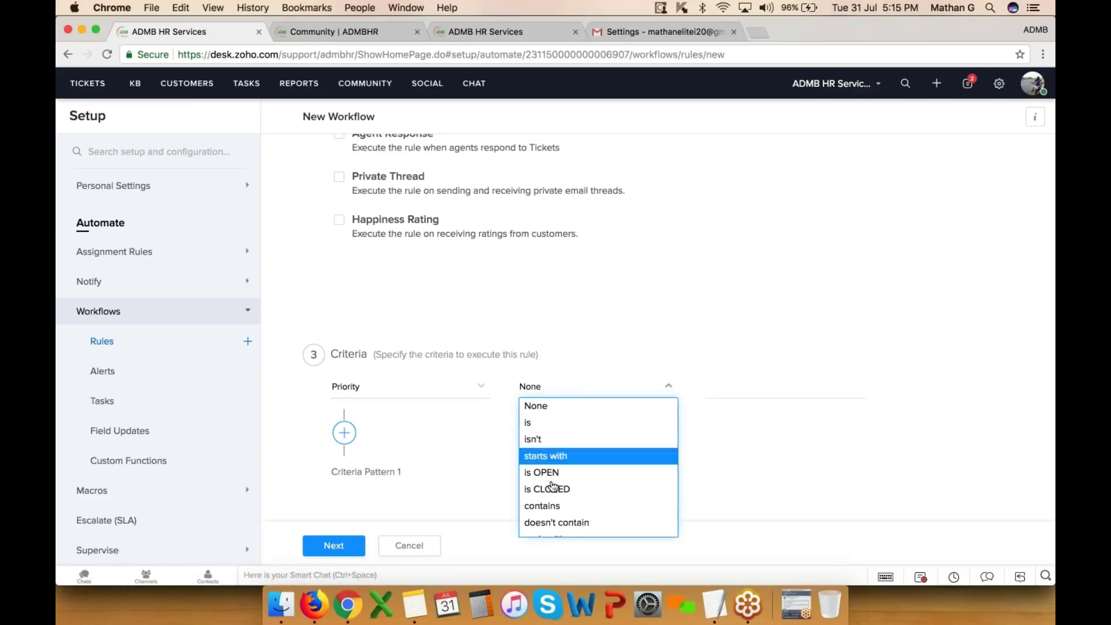
click(550, 505)
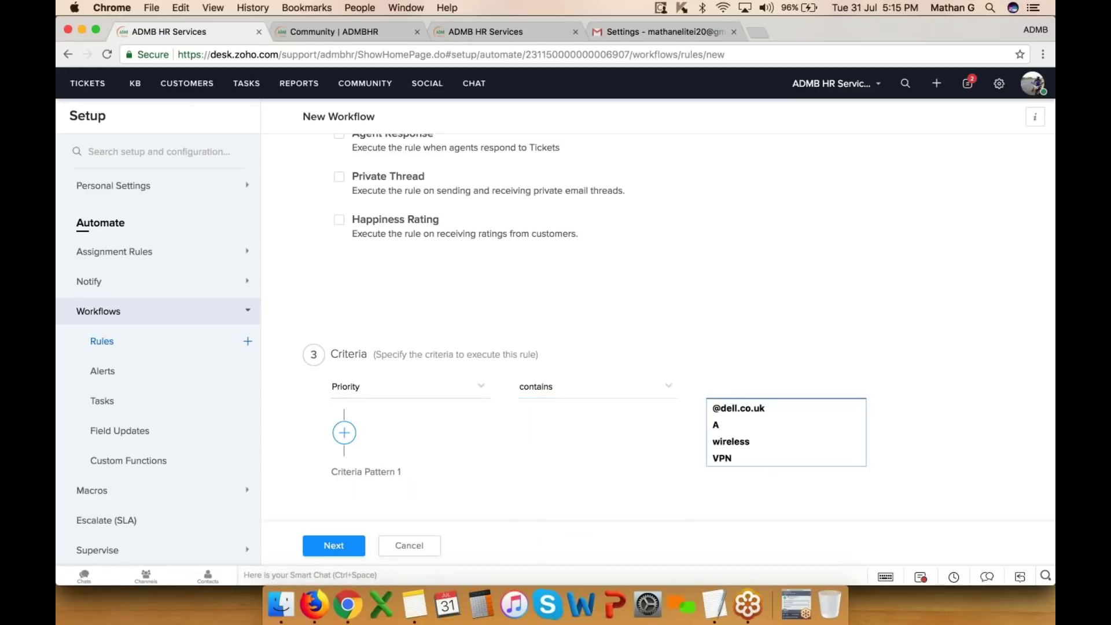
text(High)
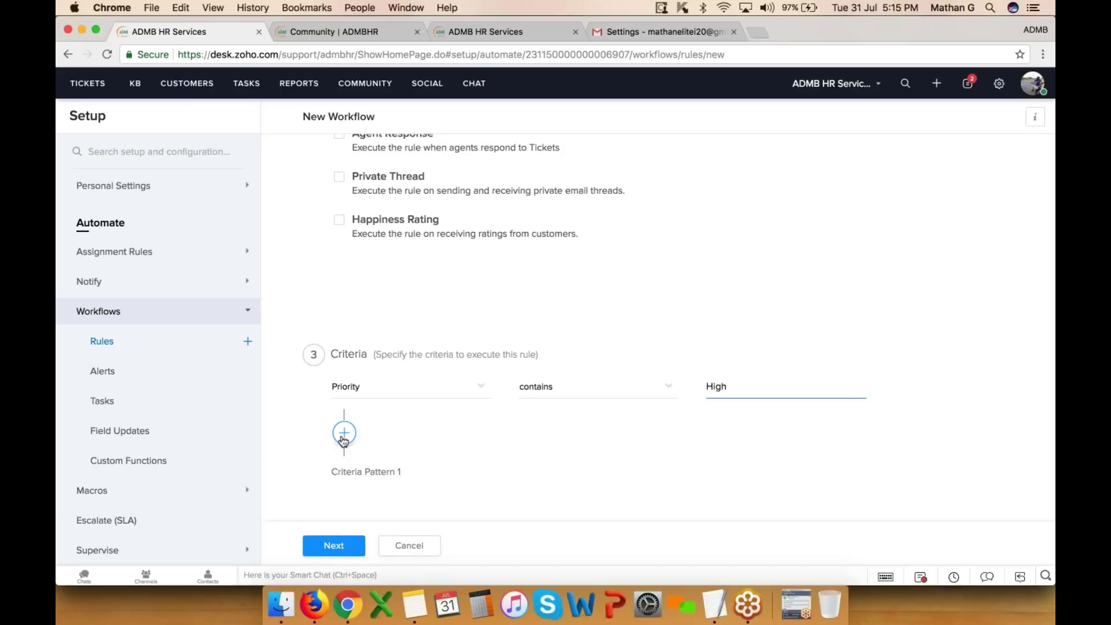
- Add an OR criterion Subject is VPN Down and continue to the Actions step
click(345, 433)
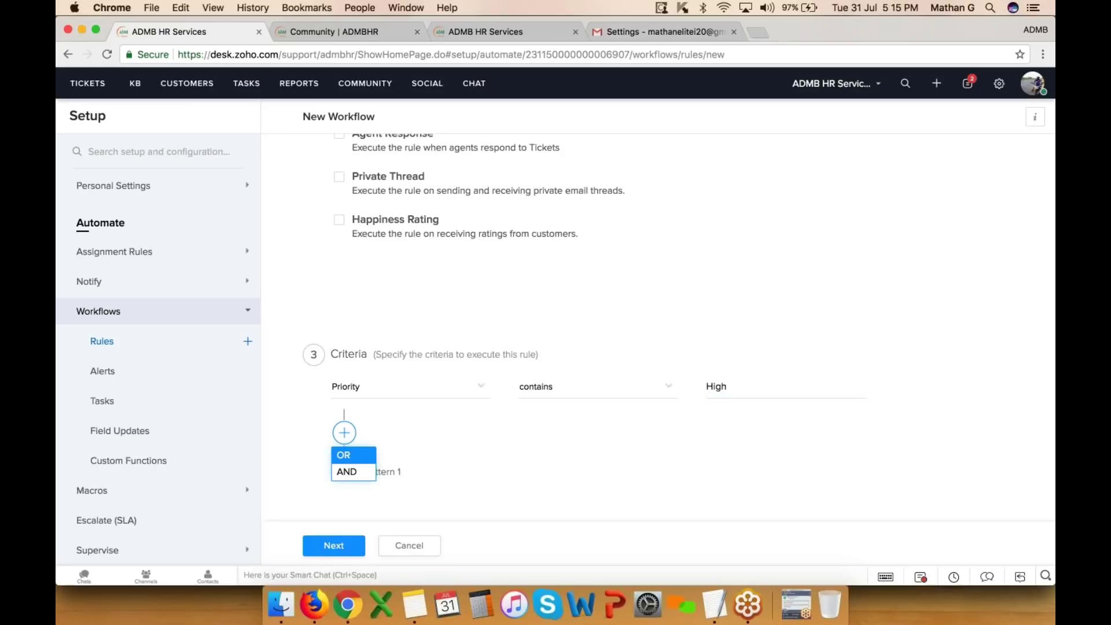
click(398, 415)
click(376, 470)
text(sun)
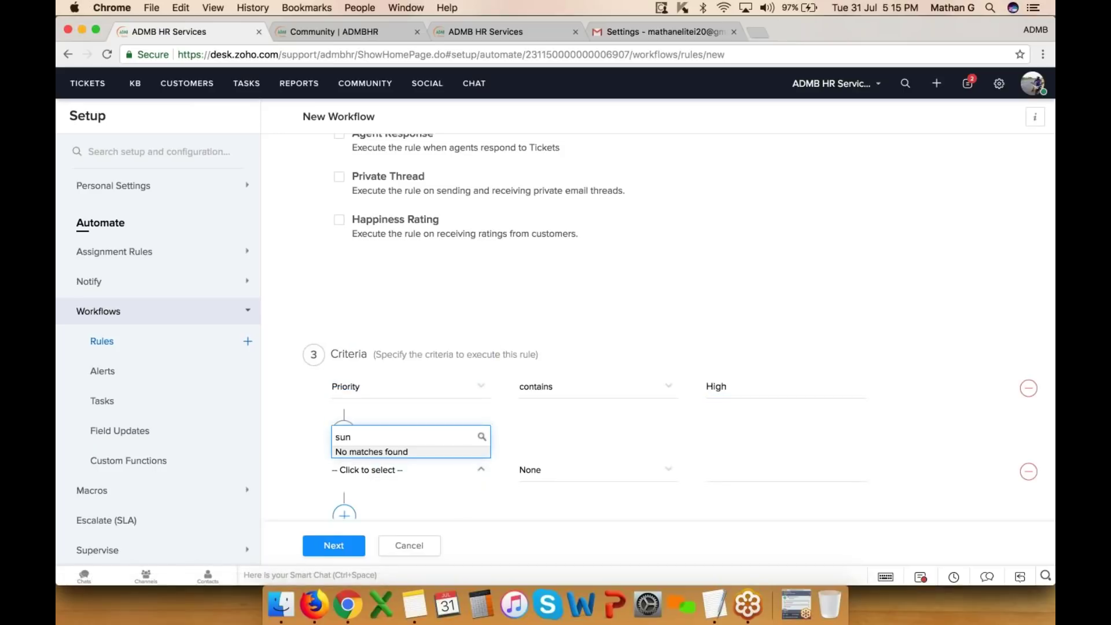
key(BackSpace)
text(b)
click(367, 432)
click(555, 470)
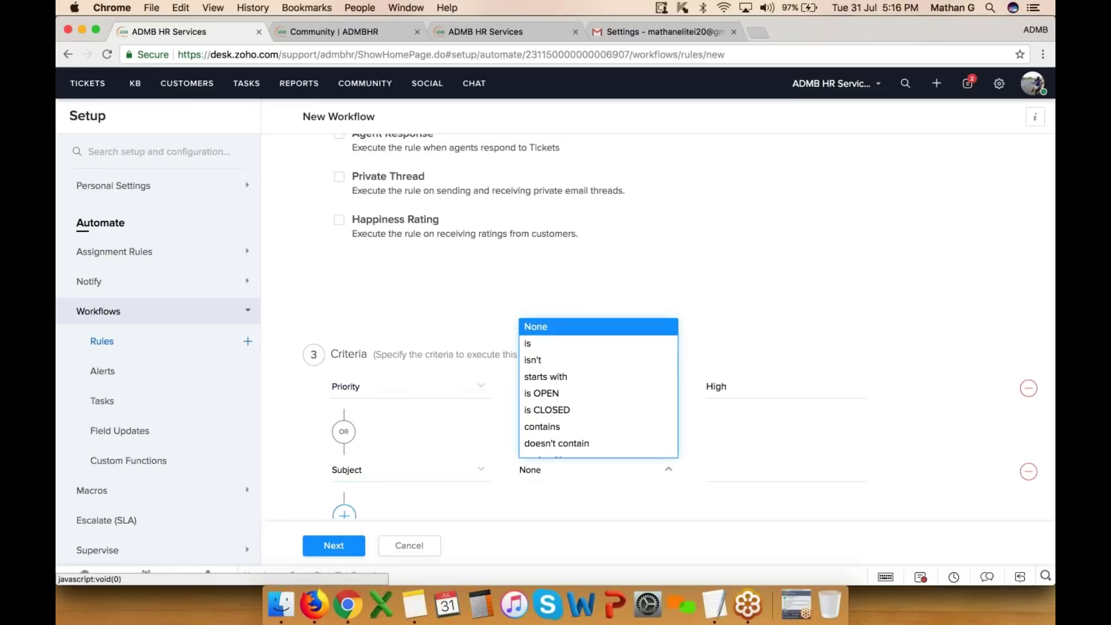
click(547, 344)
click(732, 470)
text(V)
key(Return)
scroll(731, 470, down, 3)
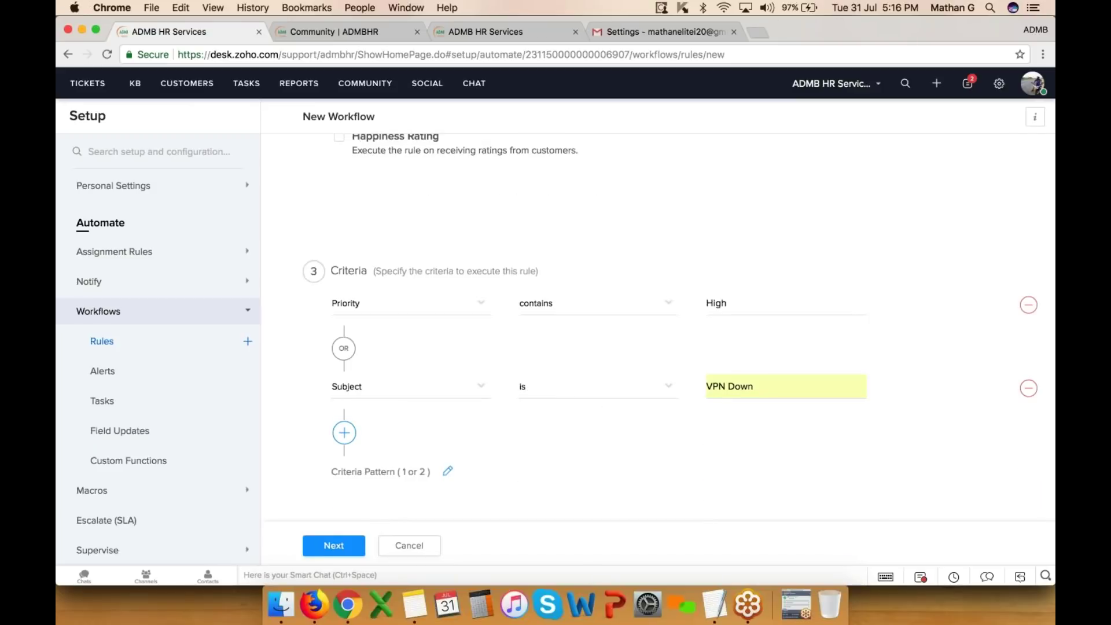
click(331, 545)
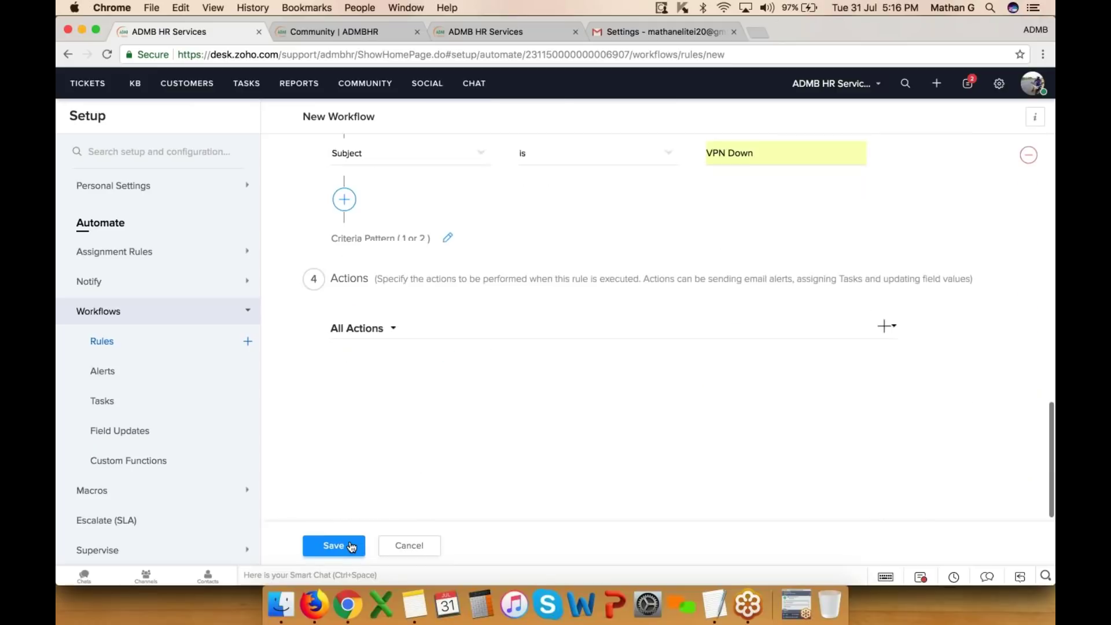
click(886, 326)
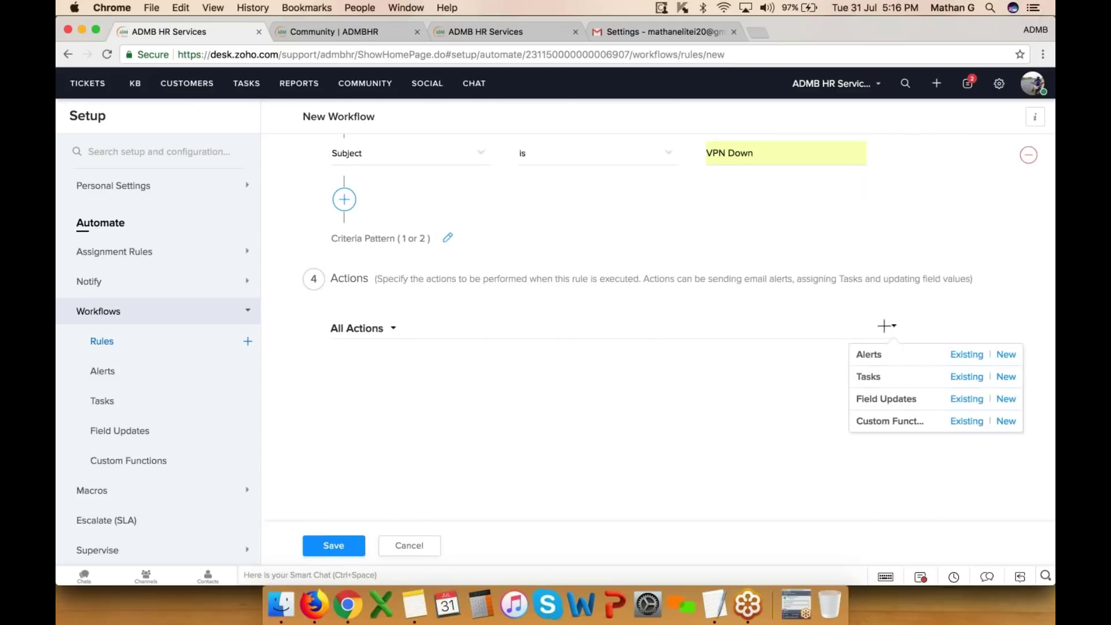
click(1006, 355)
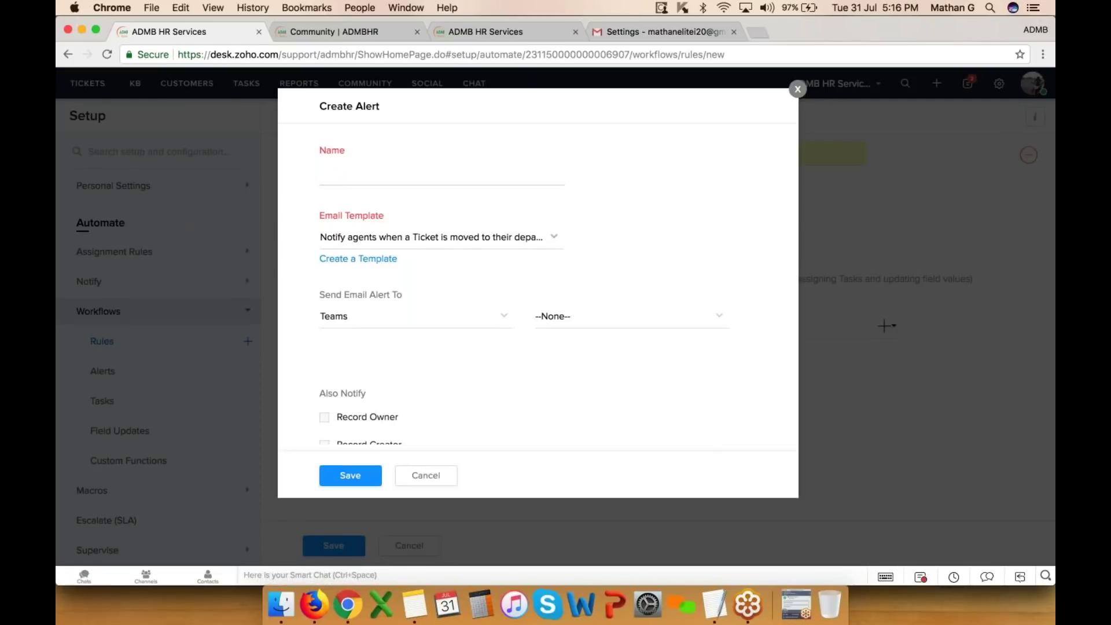
click(355, 316)
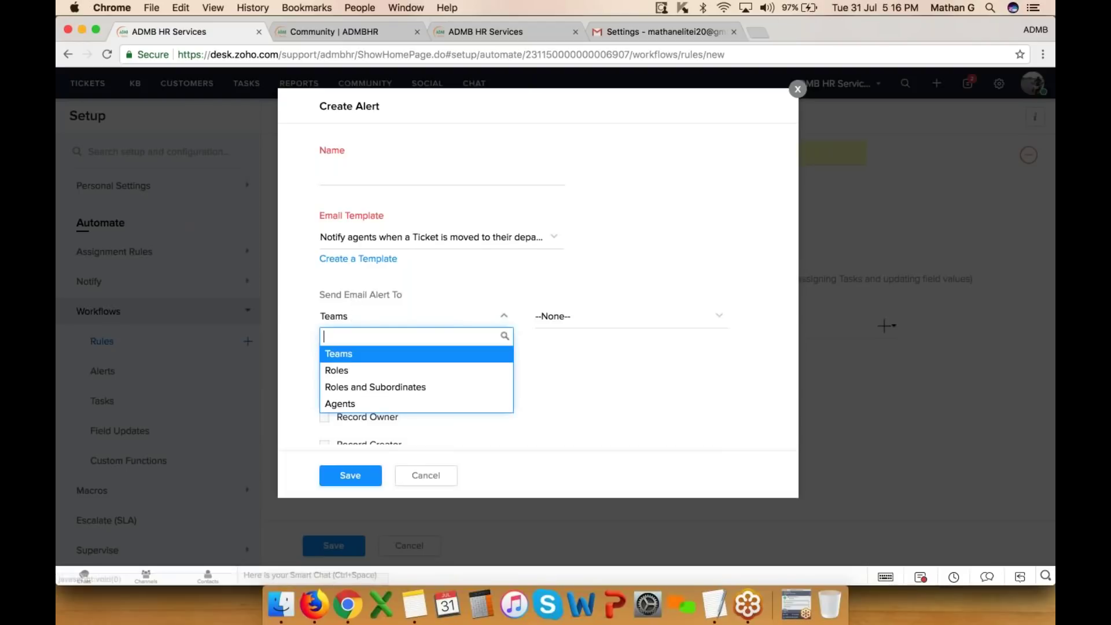
click(352, 404)
click(579, 316)
click(550, 371)
click(590, 316)
click(588, 401)
click(590, 316)
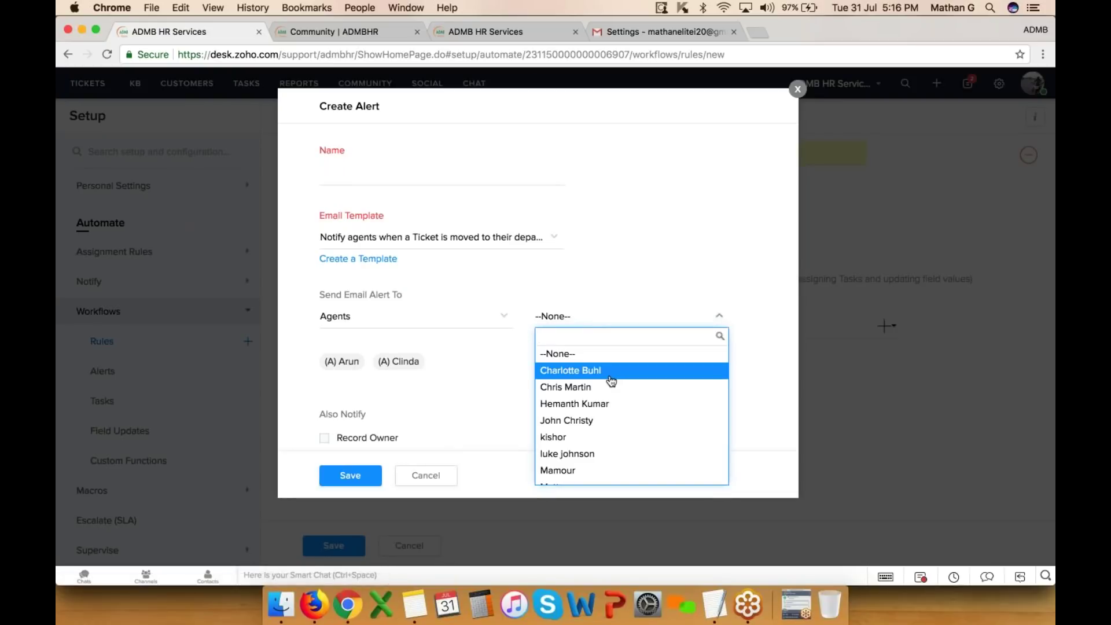
click(550, 371)
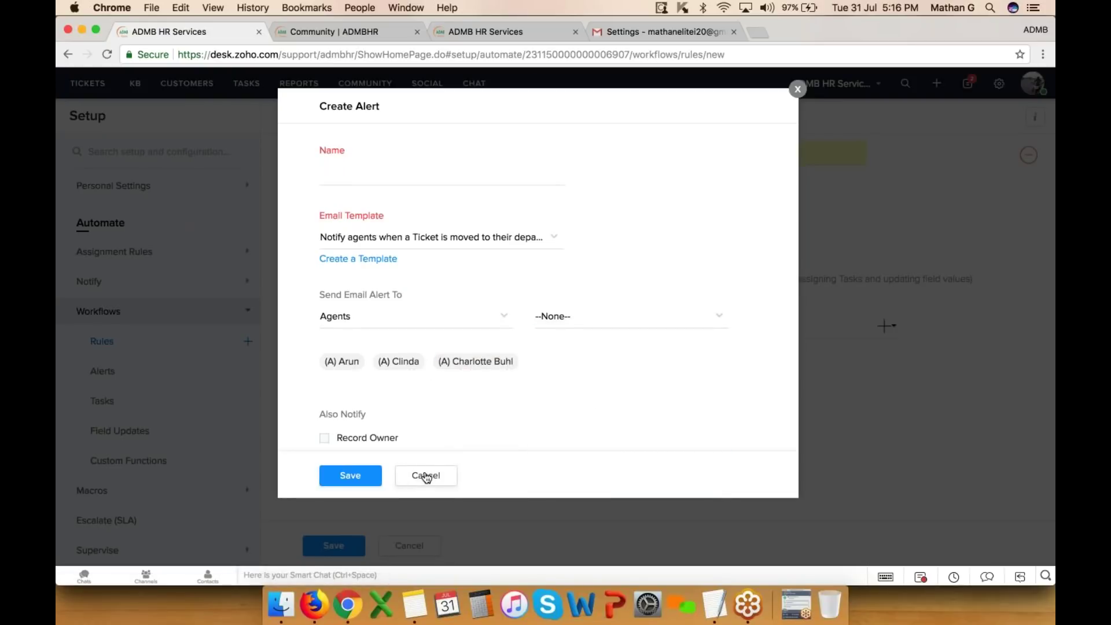
click(427, 475)
click(886, 326)
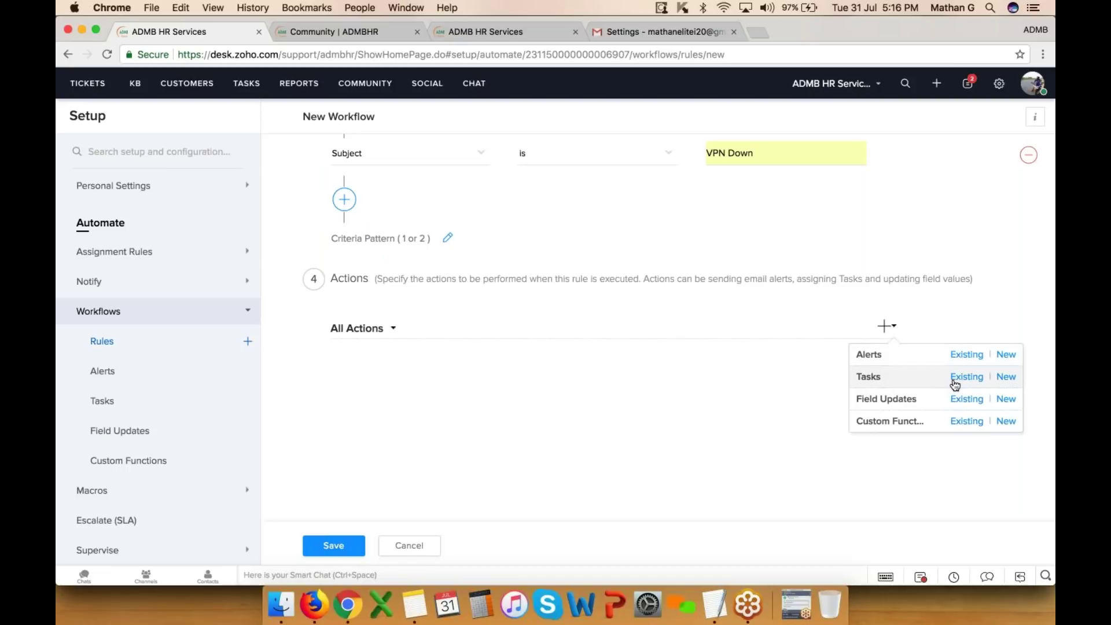
click(1006, 401)
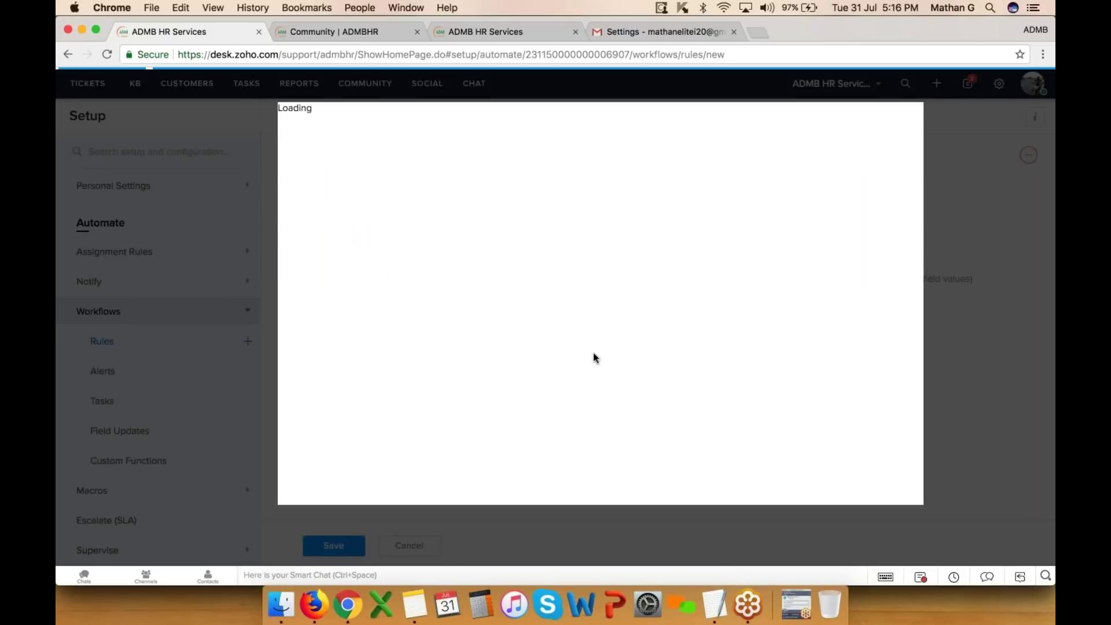
- Name the assignment value 'vpn' and set Ticket Owner to the first agent
click(430, 196)
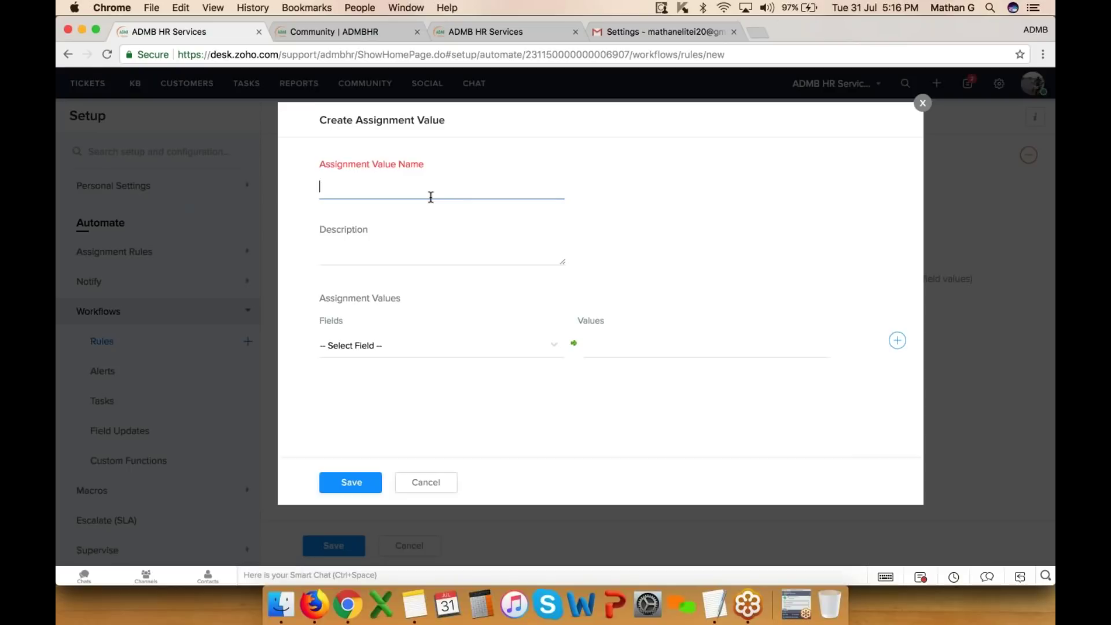
text(vpn)
click(431, 346)
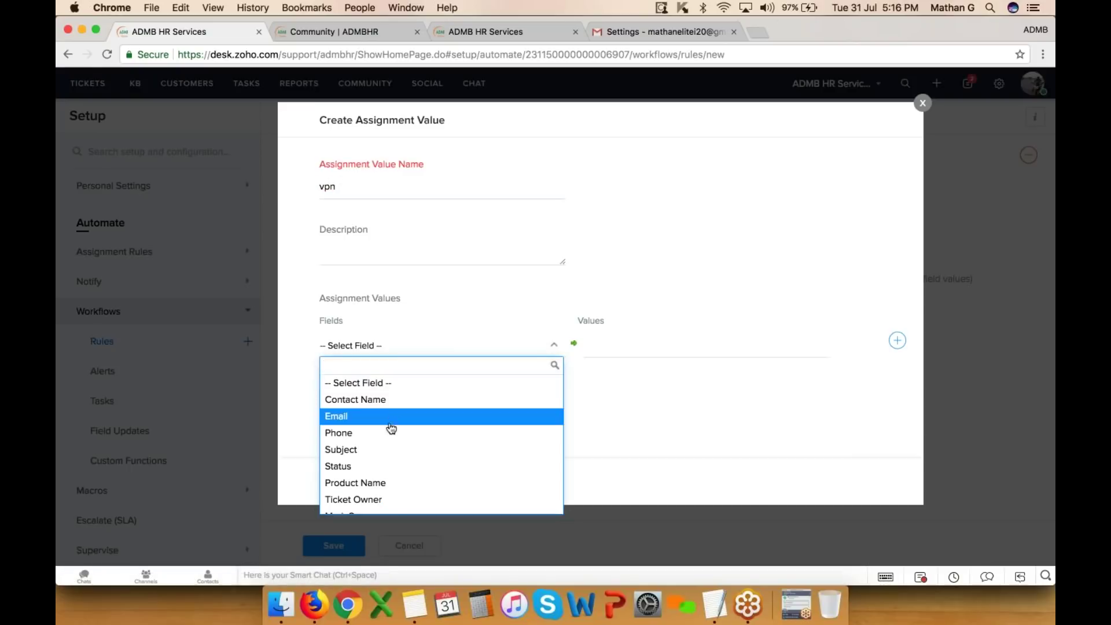
click(372, 499)
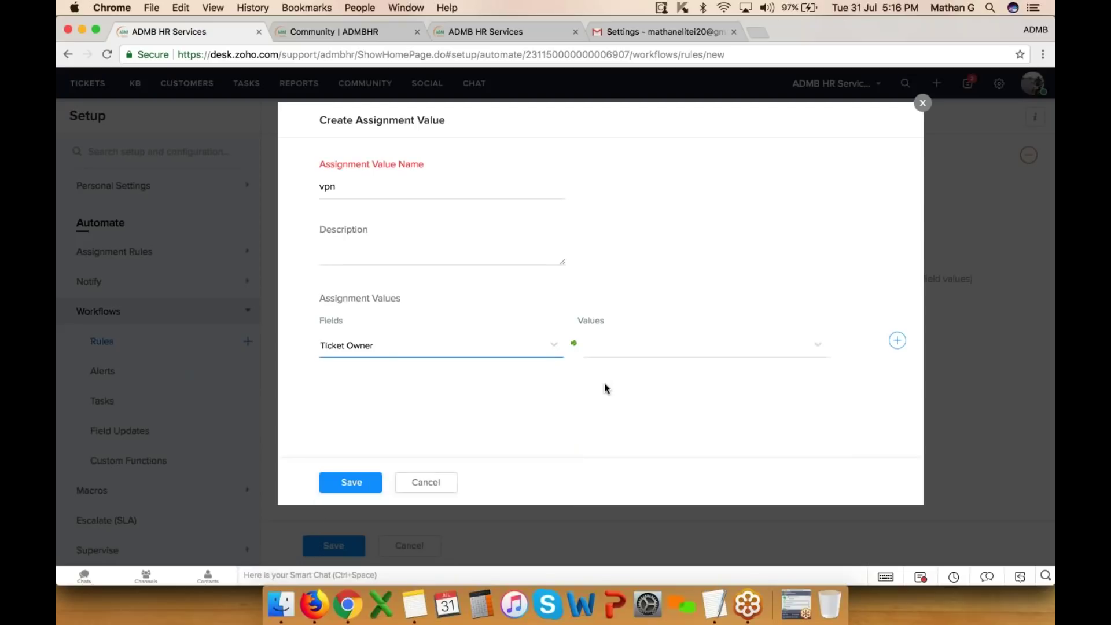
click(637, 351)
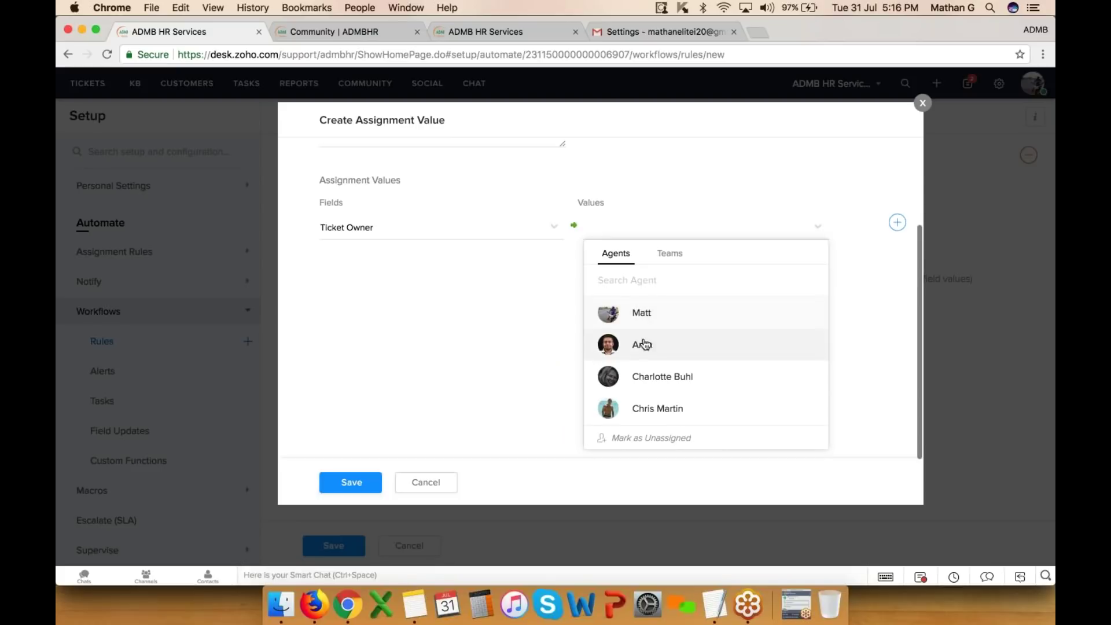
click(649, 323)
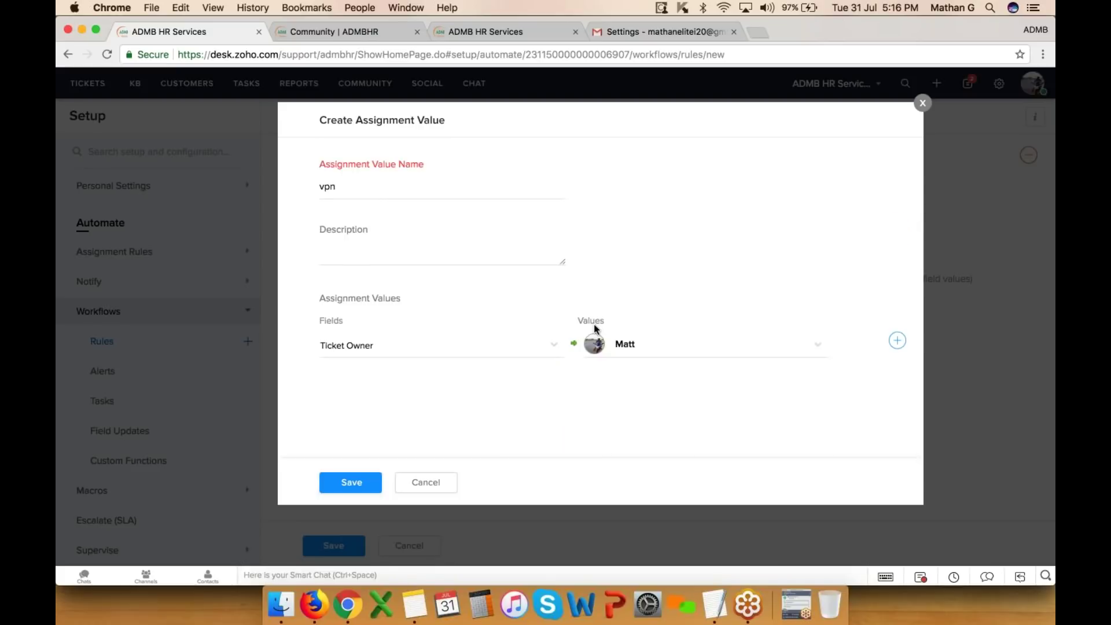
- Try Priority set to Critical, then Category set to Defects, as the assigned field
click(402, 345)
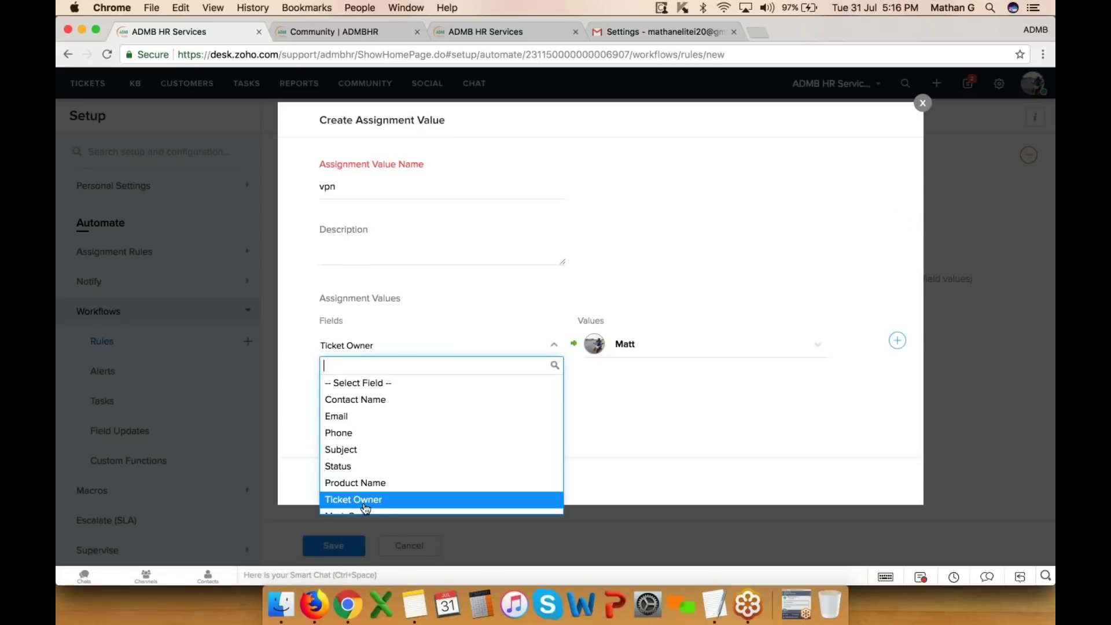
text(pr)
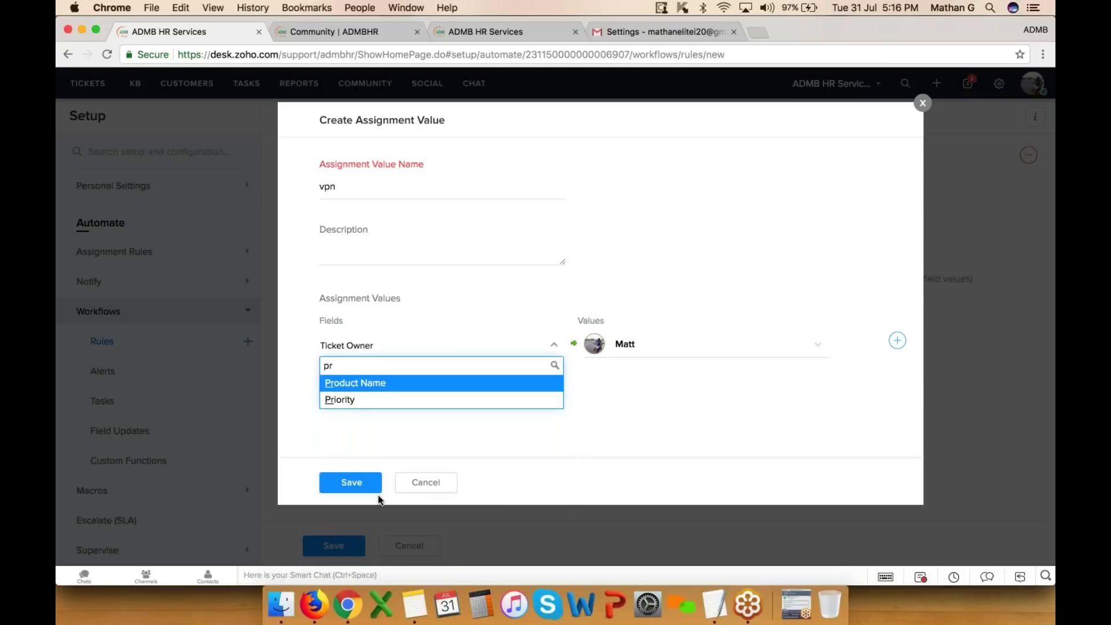
click(356, 400)
click(637, 345)
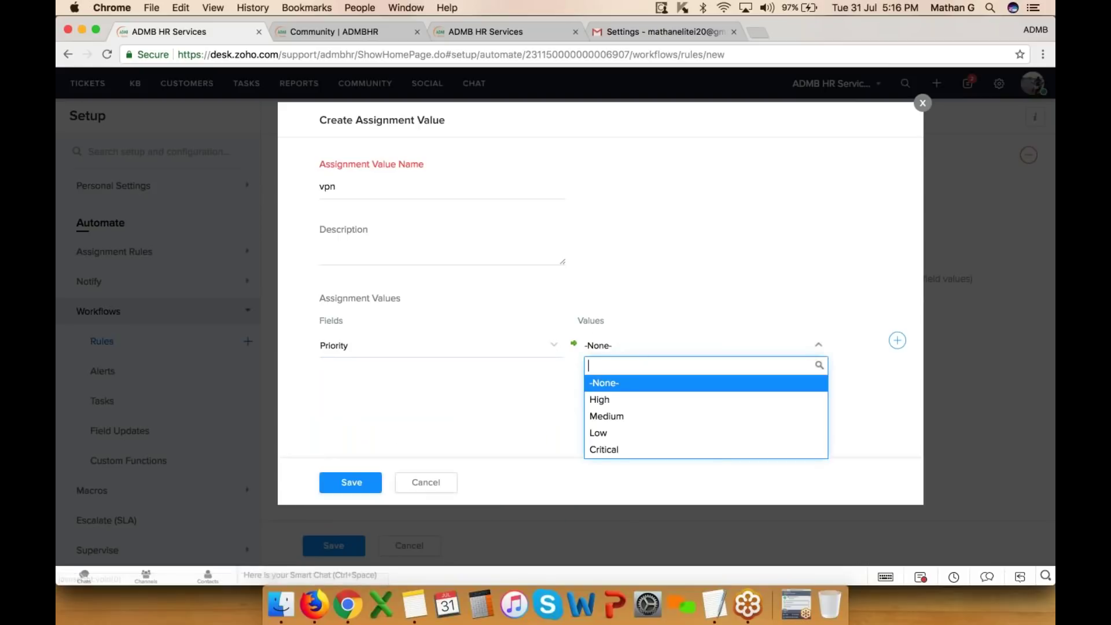
click(615, 450)
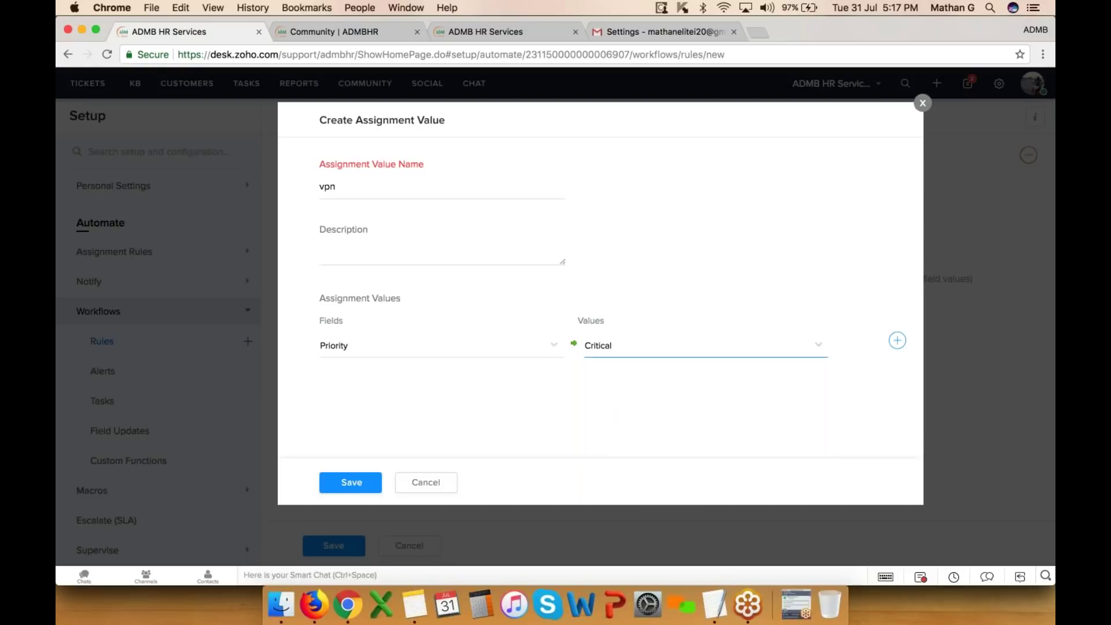
click(384, 351)
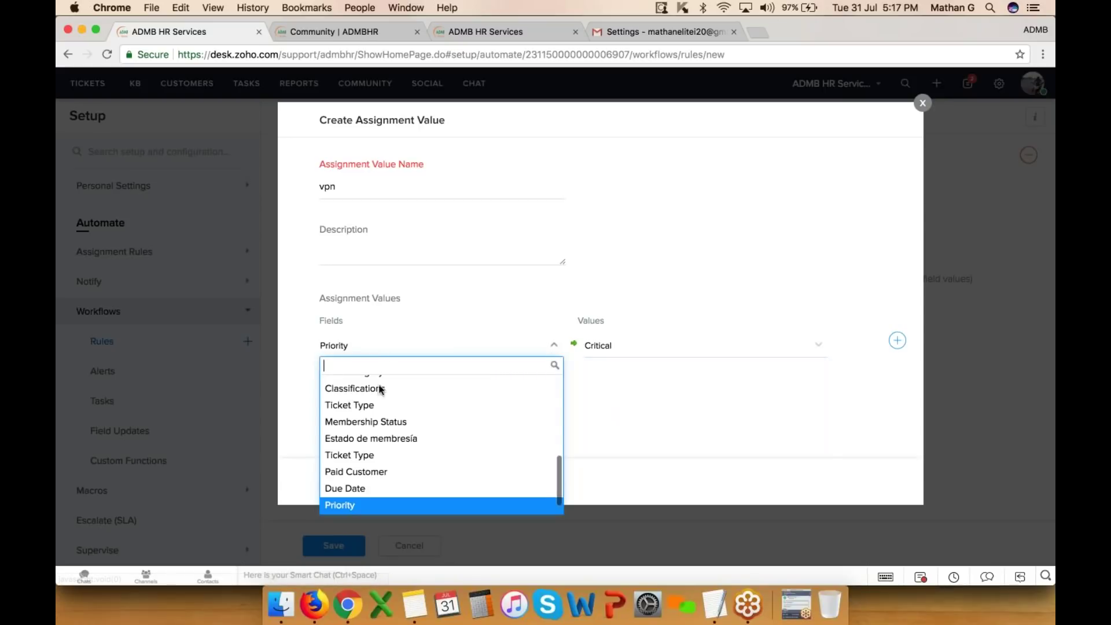
scroll(386, 449, up, 5)
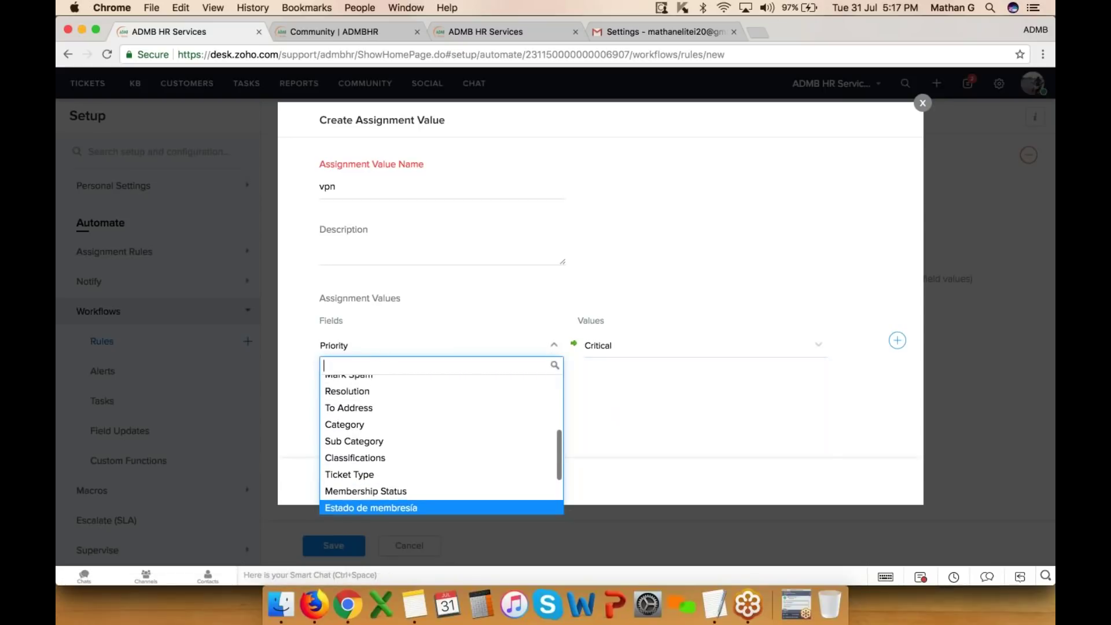
click(347, 440)
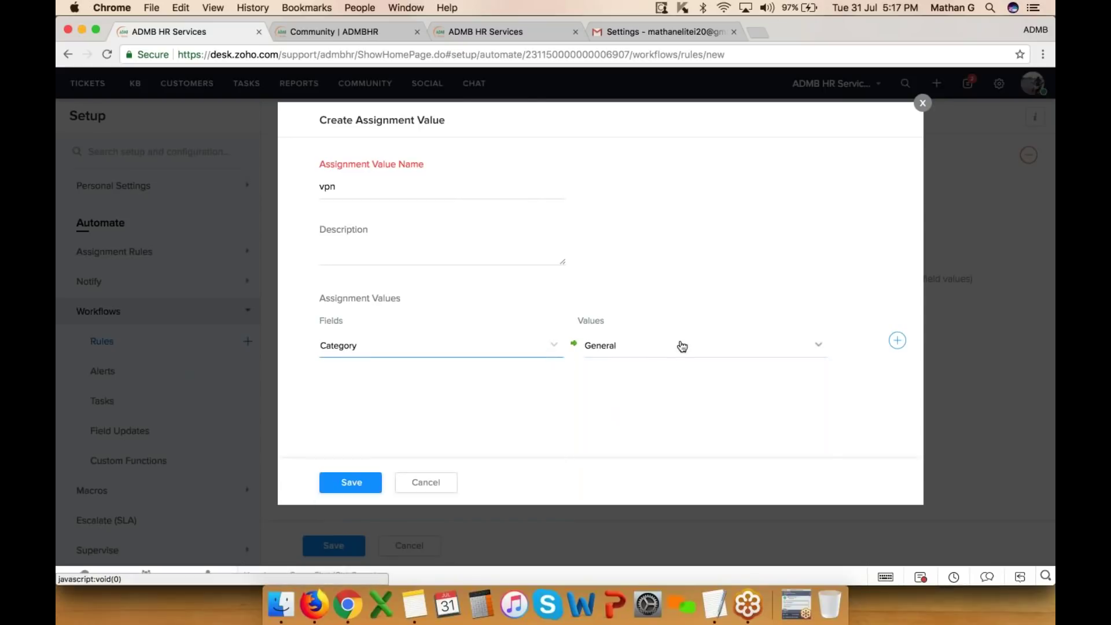
click(682, 346)
click(645, 403)
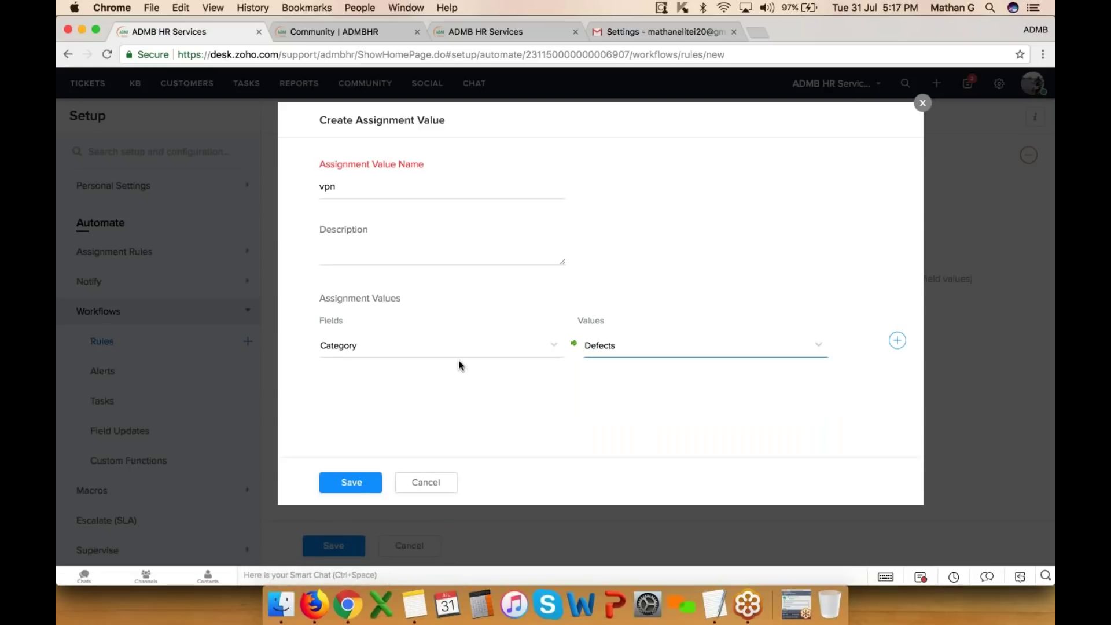
- Discard the vpn assignment value and go to Custom Functions
click(457, 347)
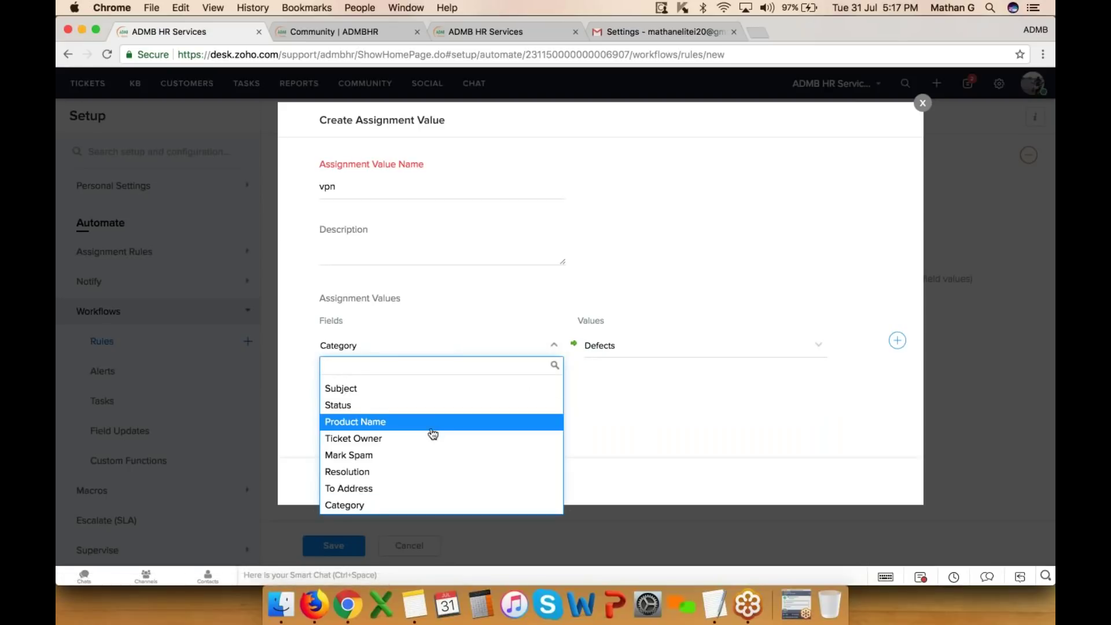
scroll(432, 431, up, 2)
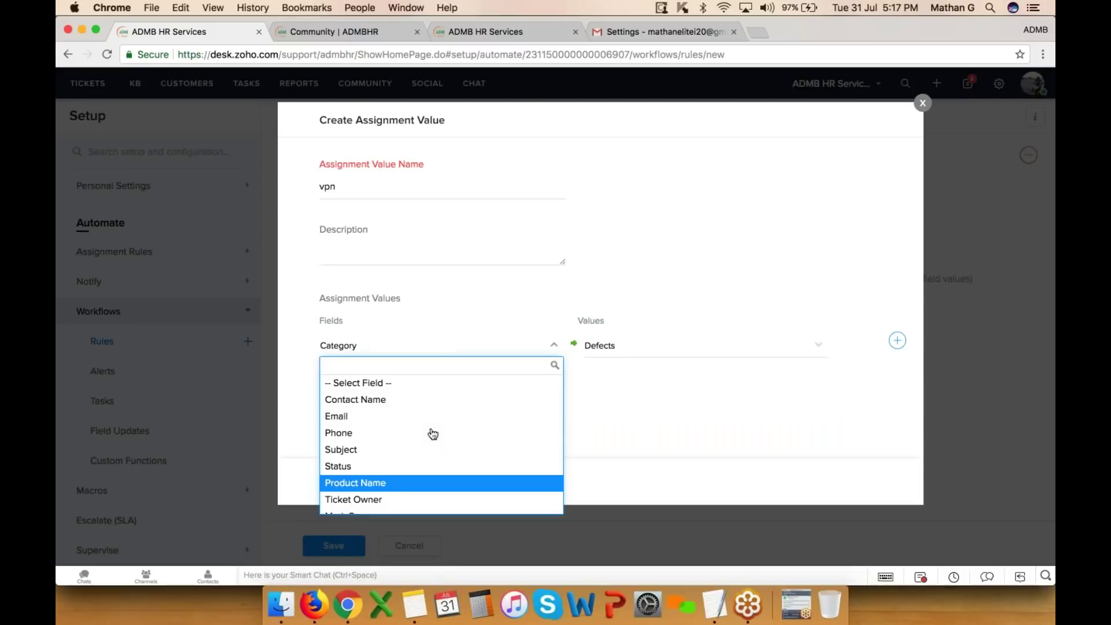
click(503, 203)
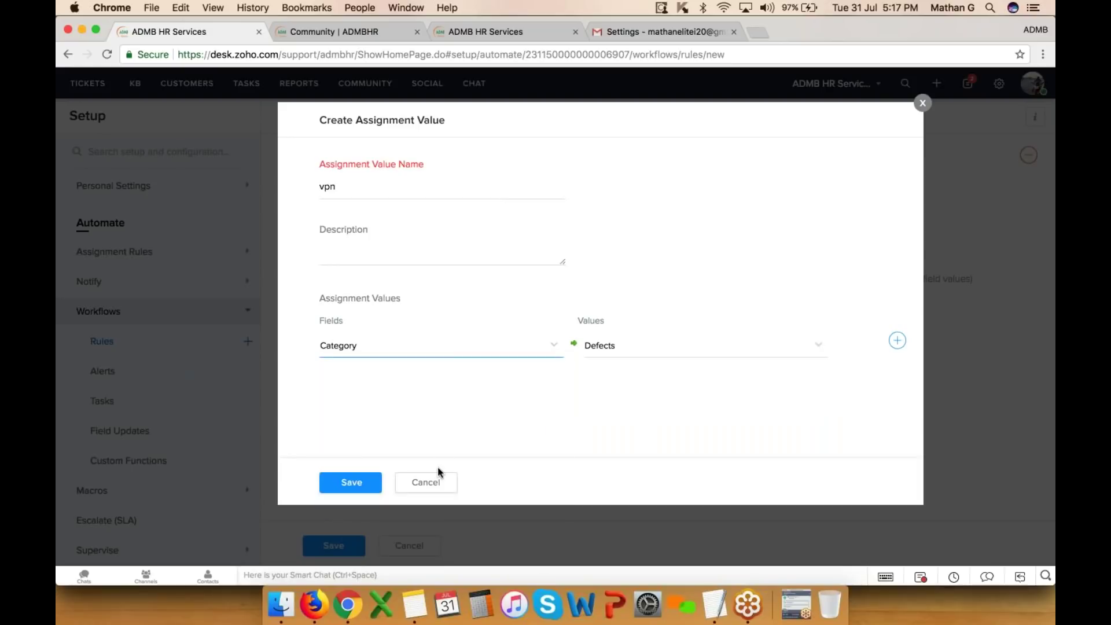
click(433, 490)
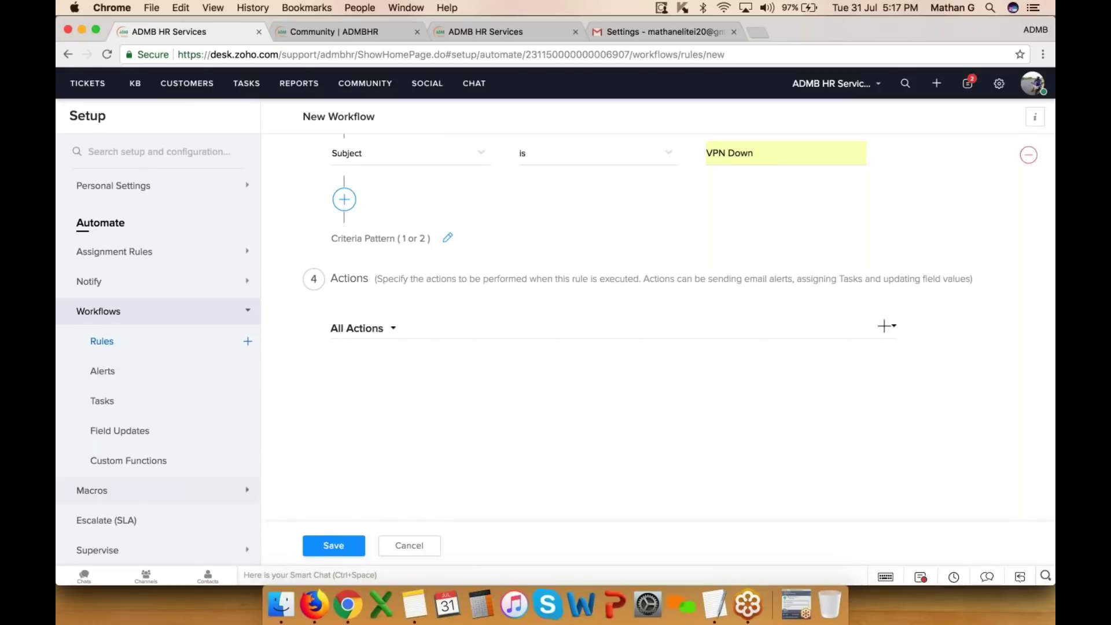
click(133, 433)
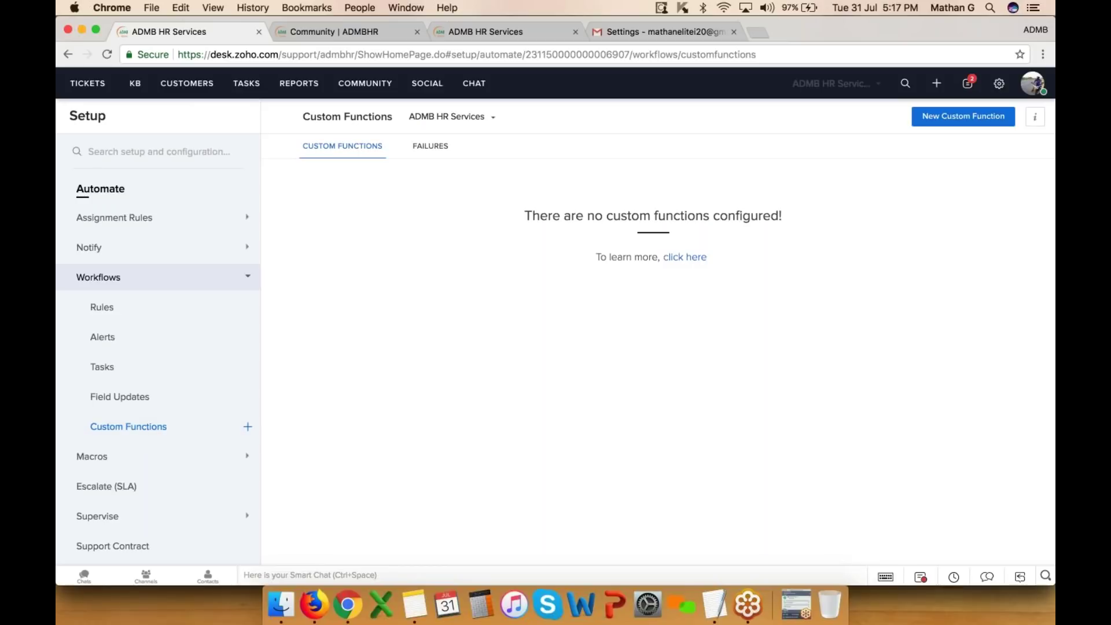
- Browse the custom function Gallery and the Write your own option, then cancel without saving
click(963, 119)
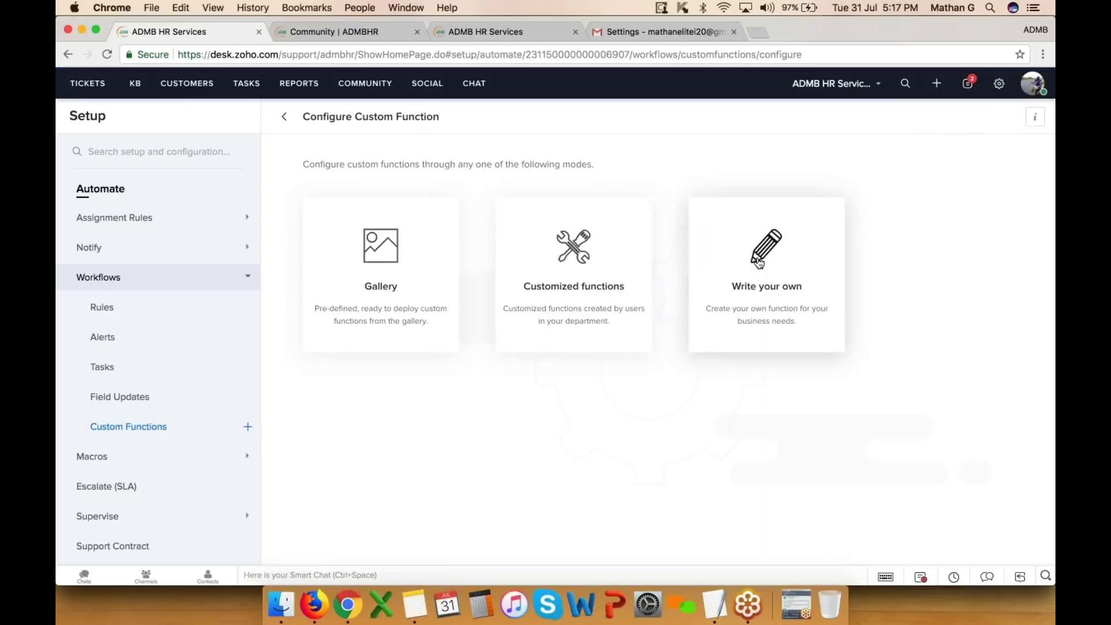
click(377, 254)
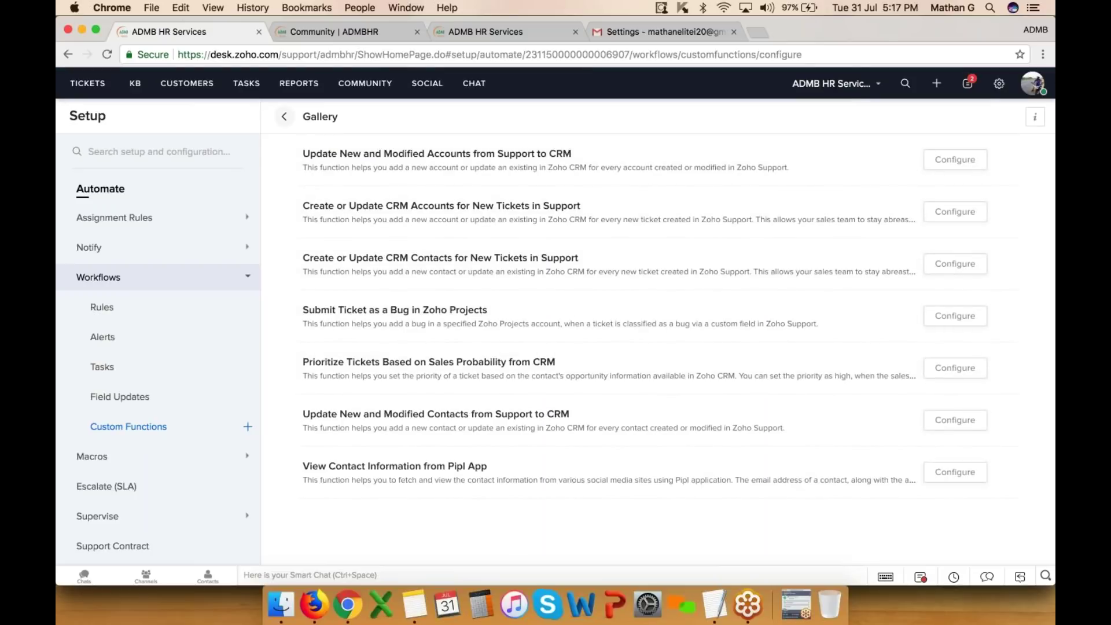
click(284, 117)
click(781, 269)
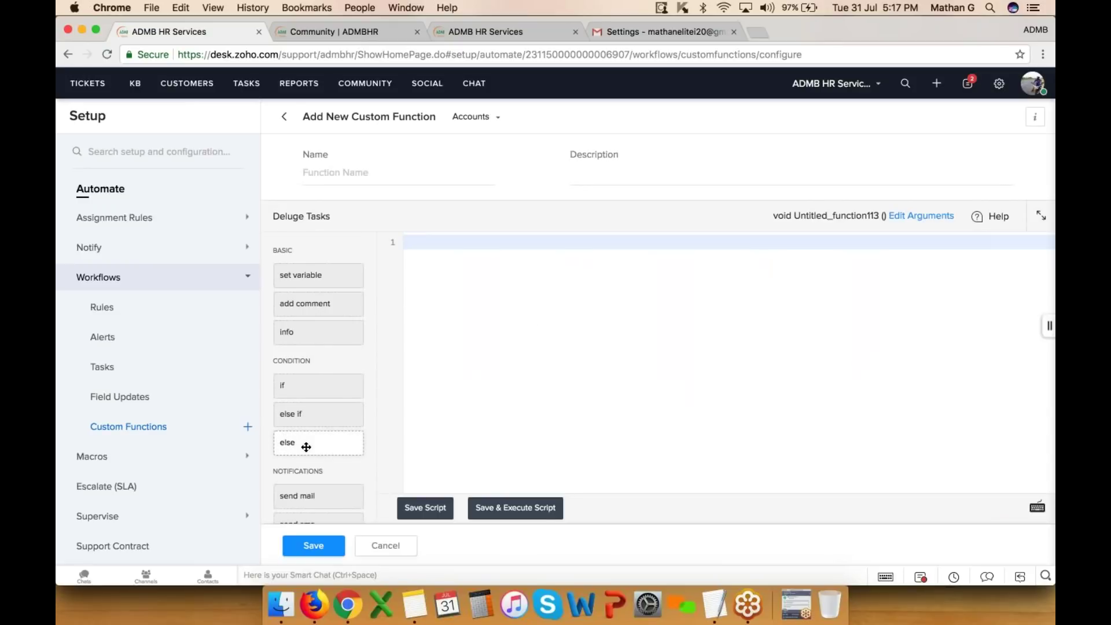
scroll(312, 405, down, 2)
scroll(313, 405, up, 2)
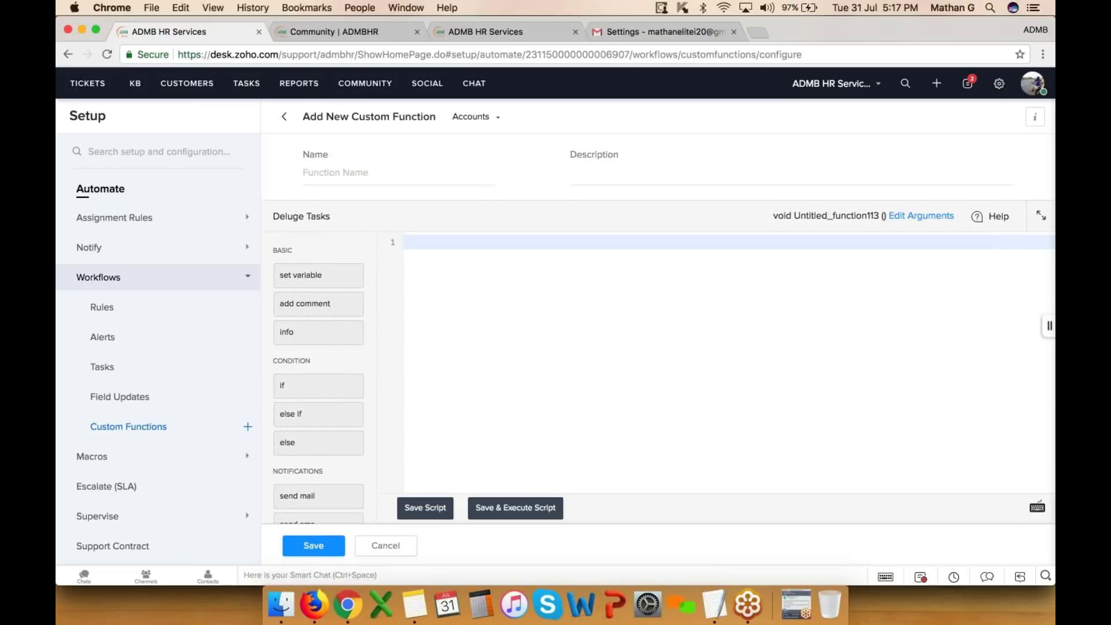
click(385, 545)
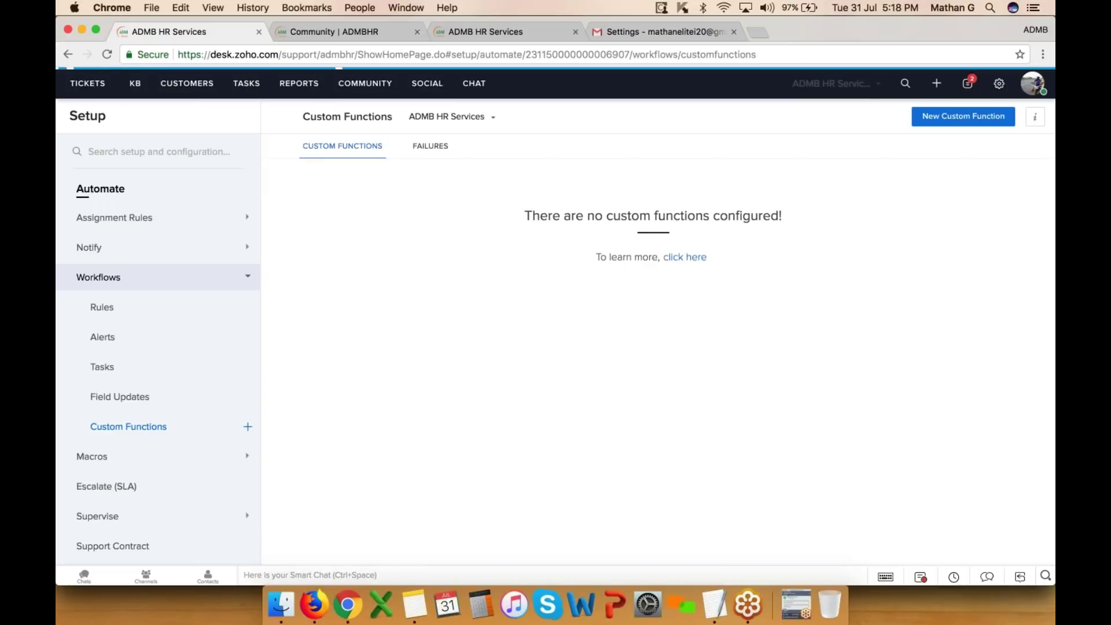
- Draft a macro rule named 'cc' with description 'c', view All Actions, then cancel it
click(999, 82)
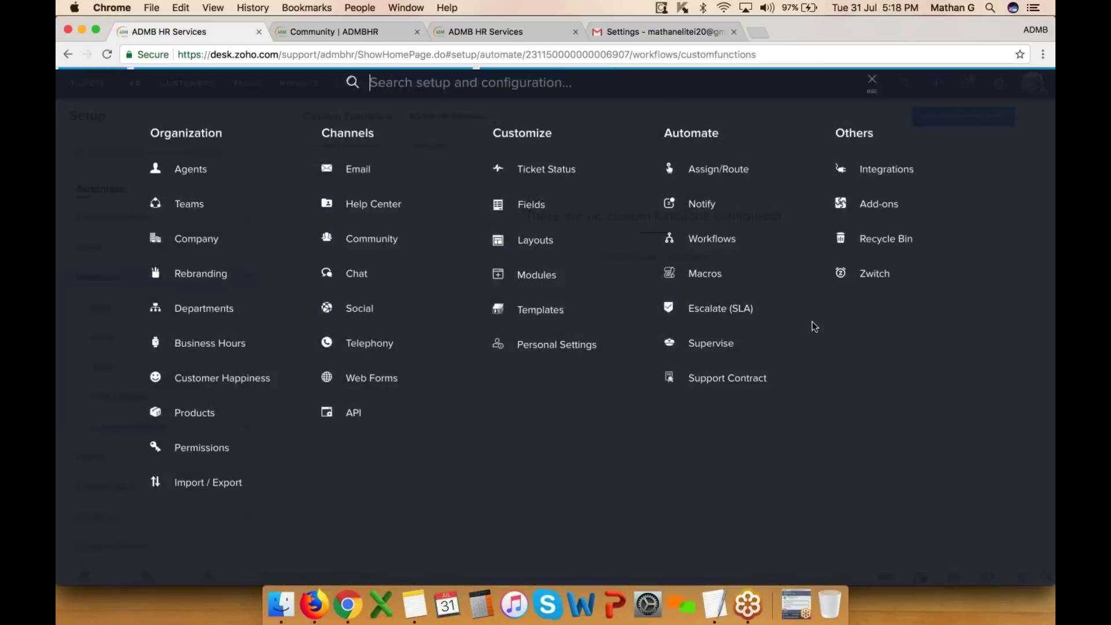
click(704, 274)
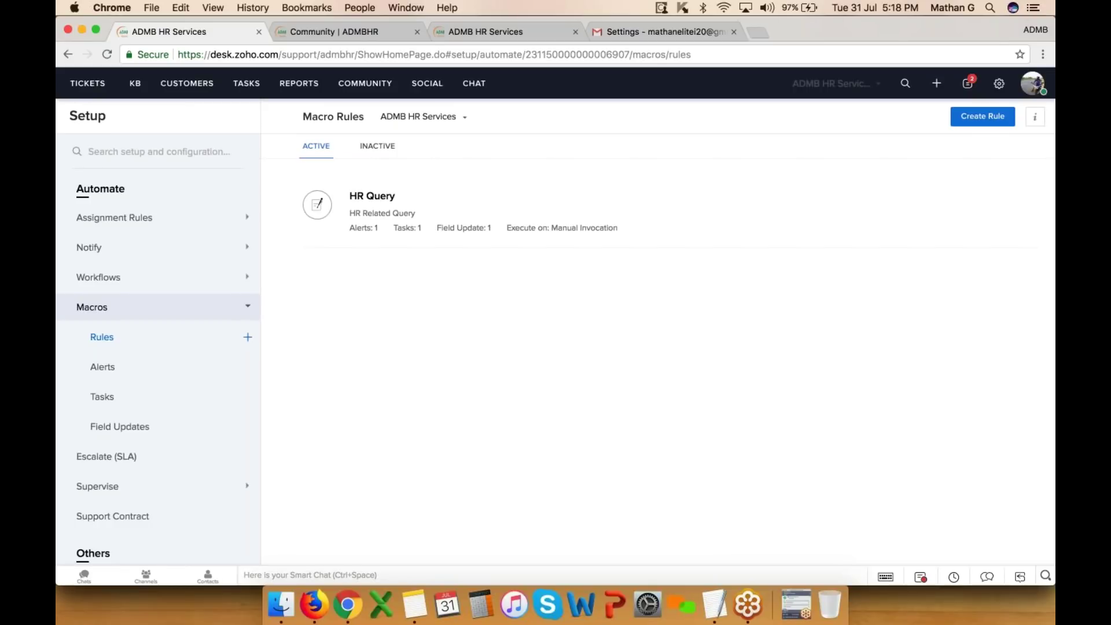
click(991, 120)
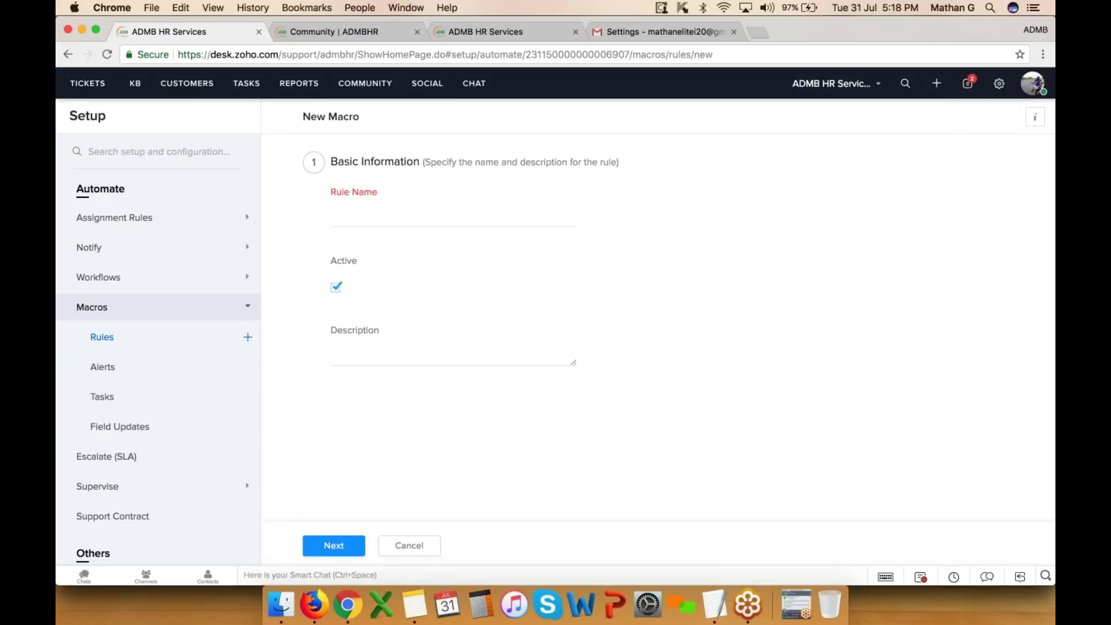
click(376, 224)
text(cc)
click(373, 351)
text(c)
click(349, 537)
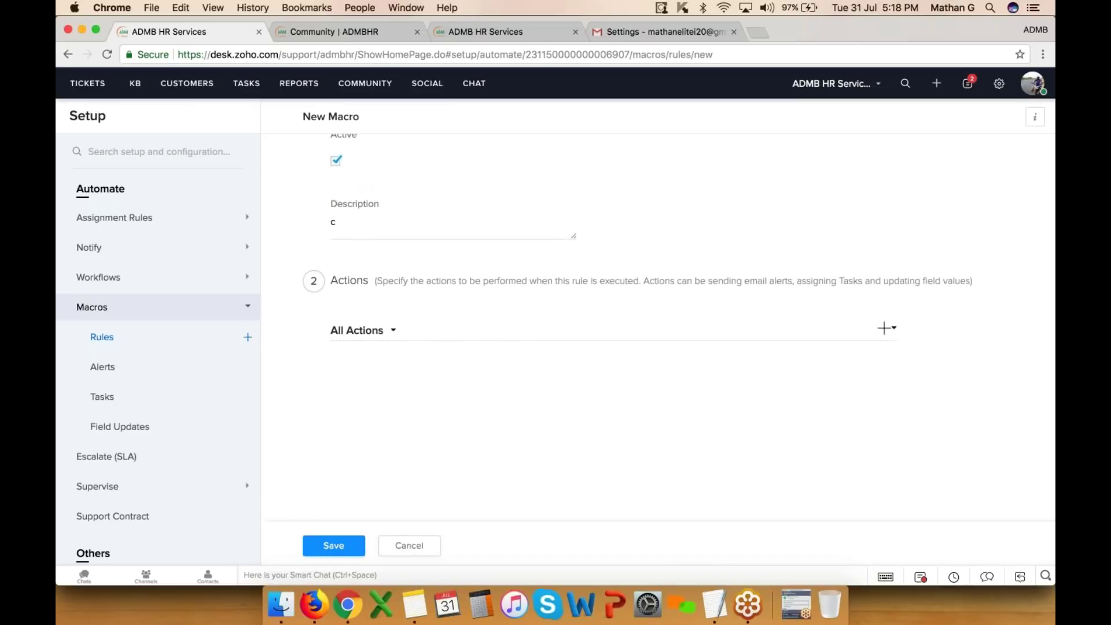
click(371, 330)
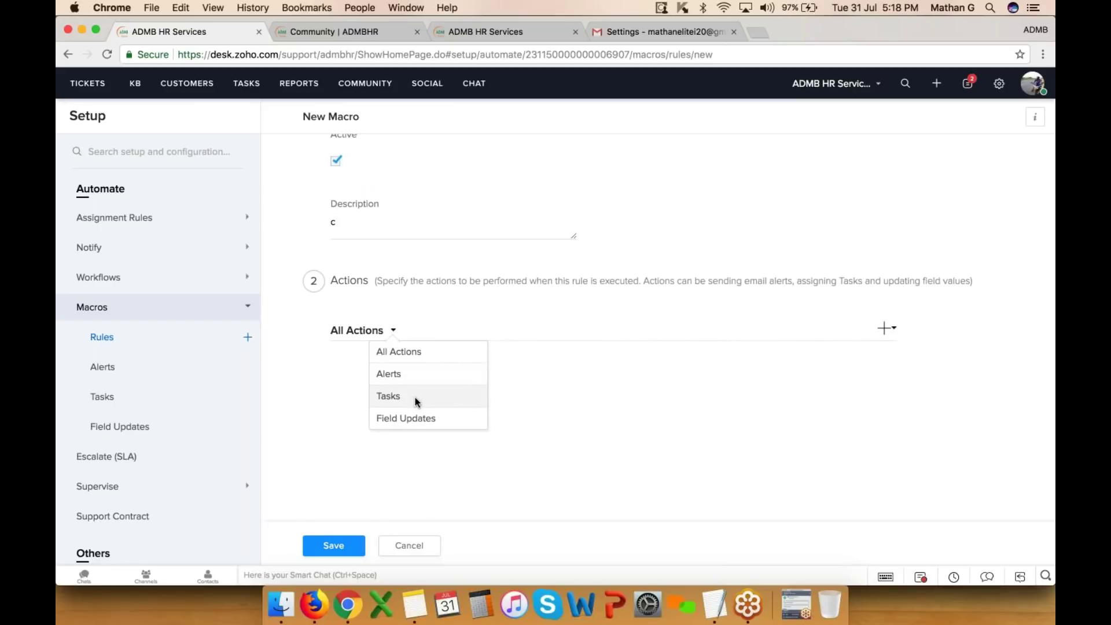
click(410, 545)
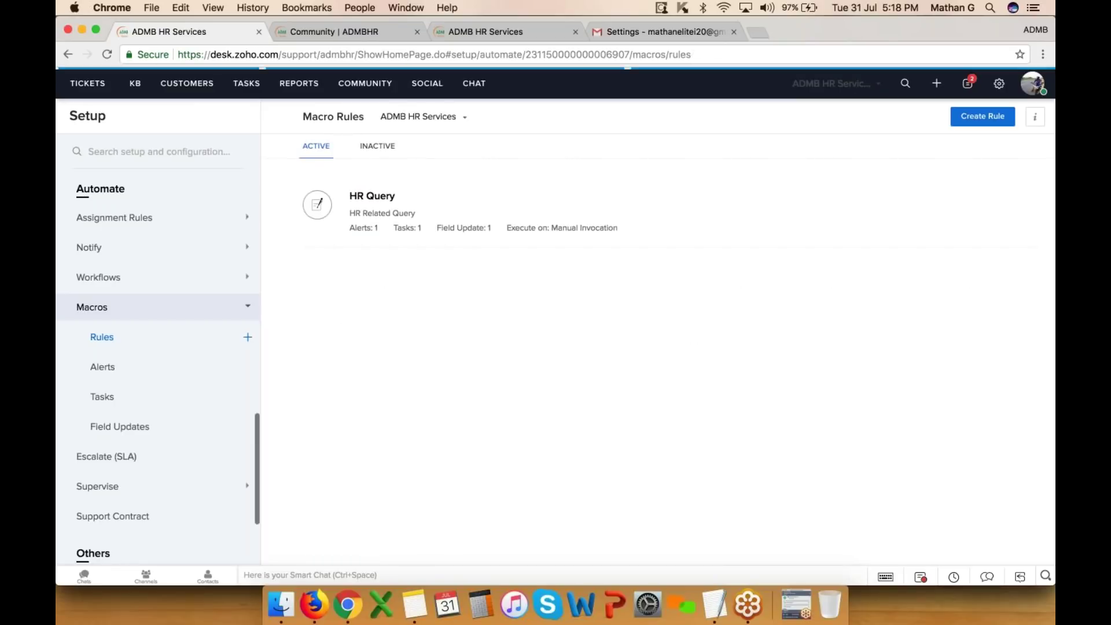
- On the Community tab, navigate to desk.zoho.com
click(363, 35)
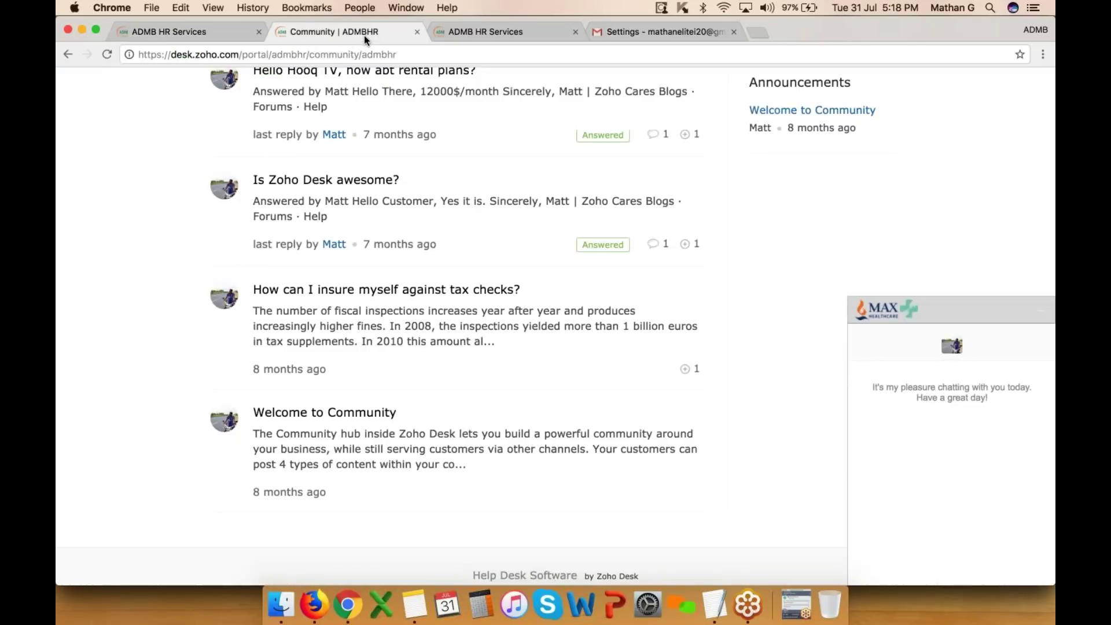
click(322, 54)
text(desk.zoho.com)
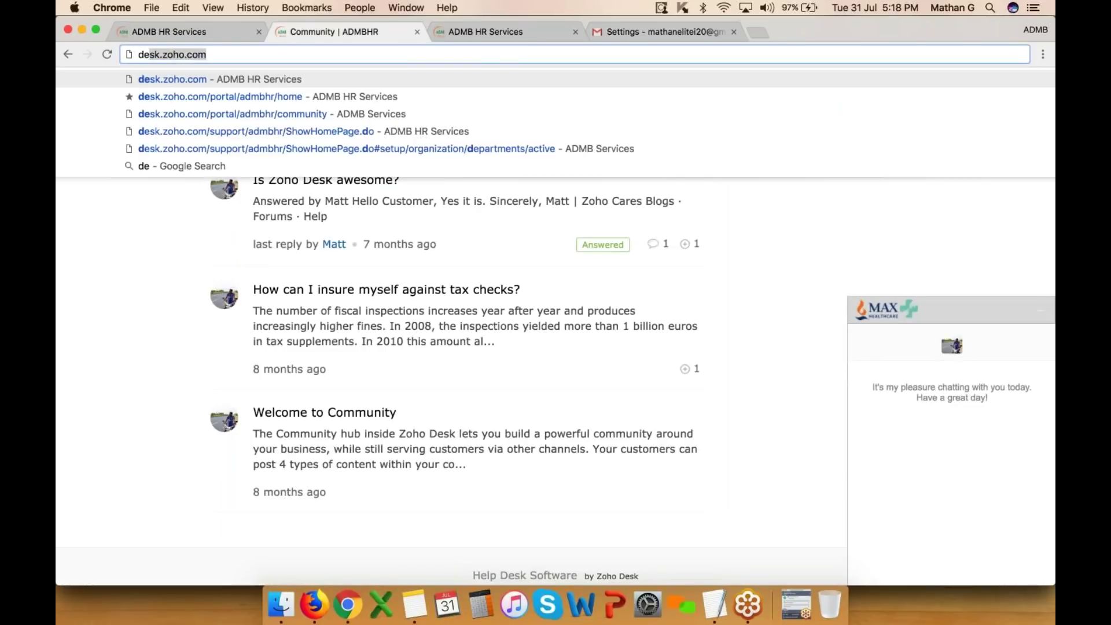
click(264, 78)
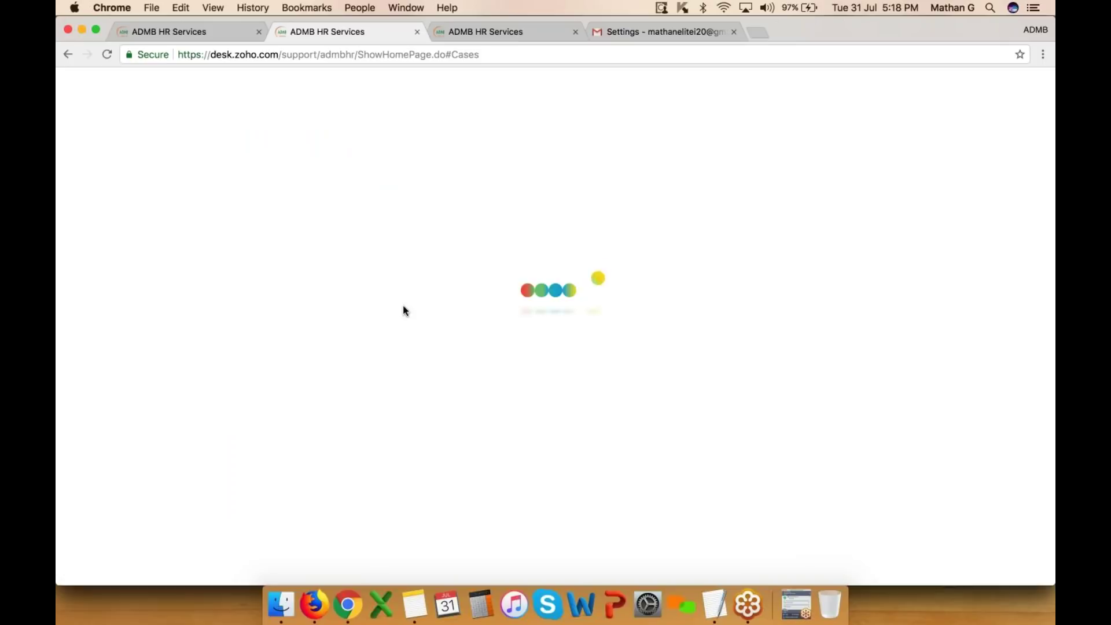
- Open ticket #349 Hello, set Request Type to Problem Mgmt, apply the HR Query macro, and view HISTORY
click(351, 315)
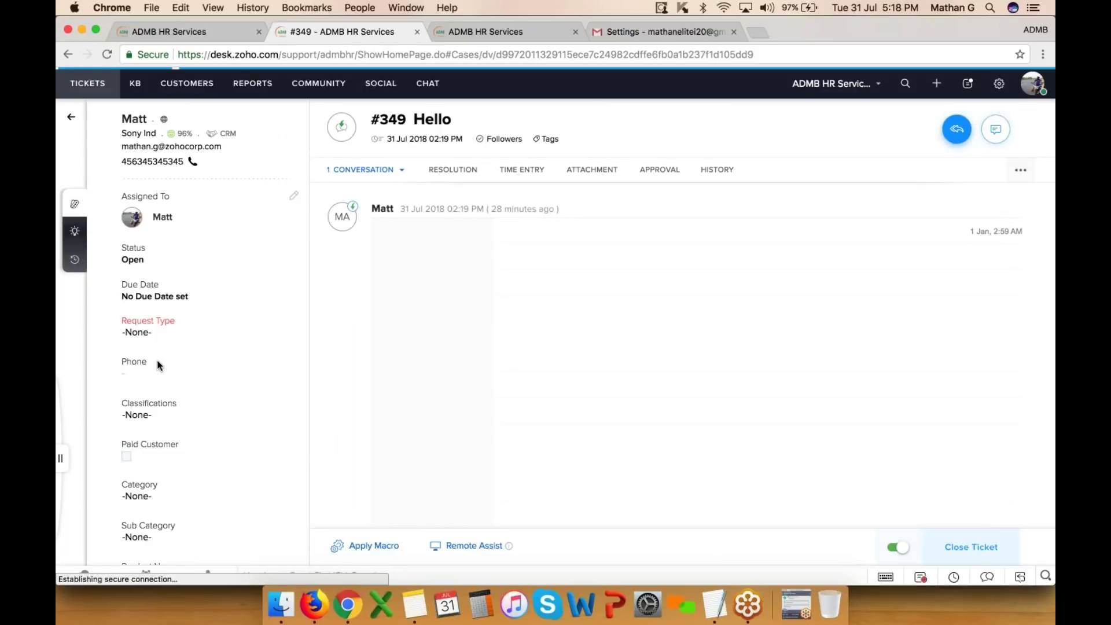
click(157, 334)
click(168, 380)
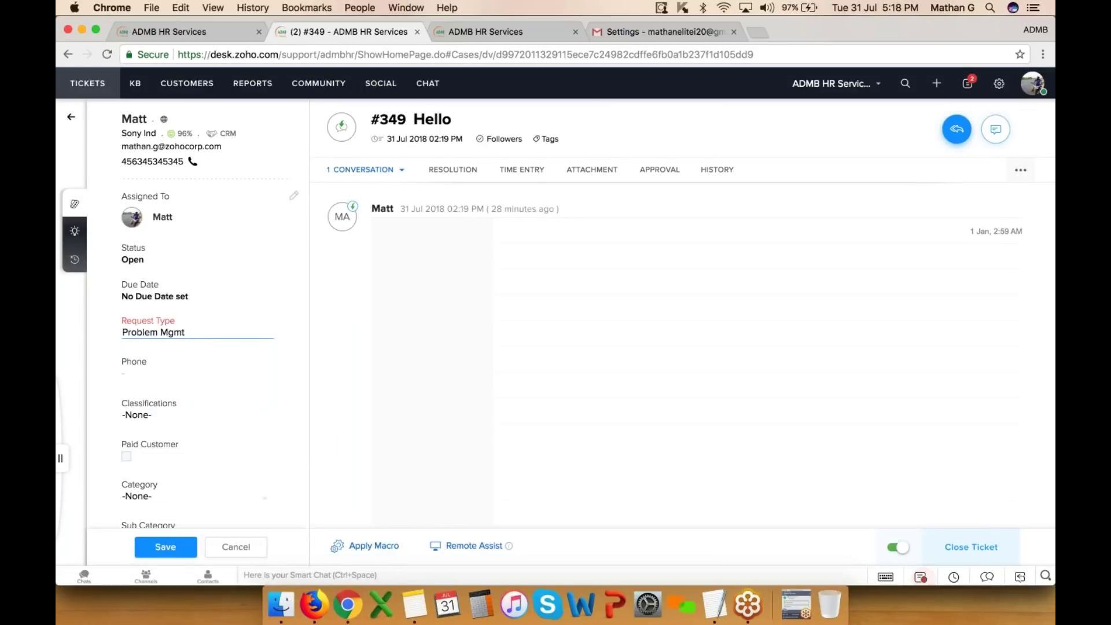
scroll(200, 428, down, 3)
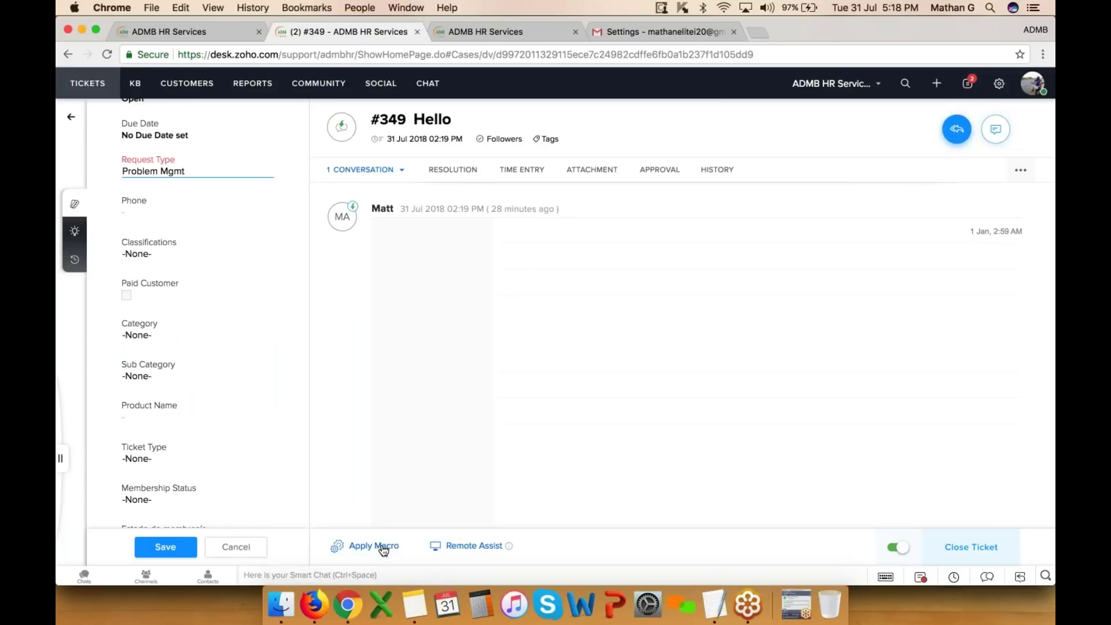
click(381, 548)
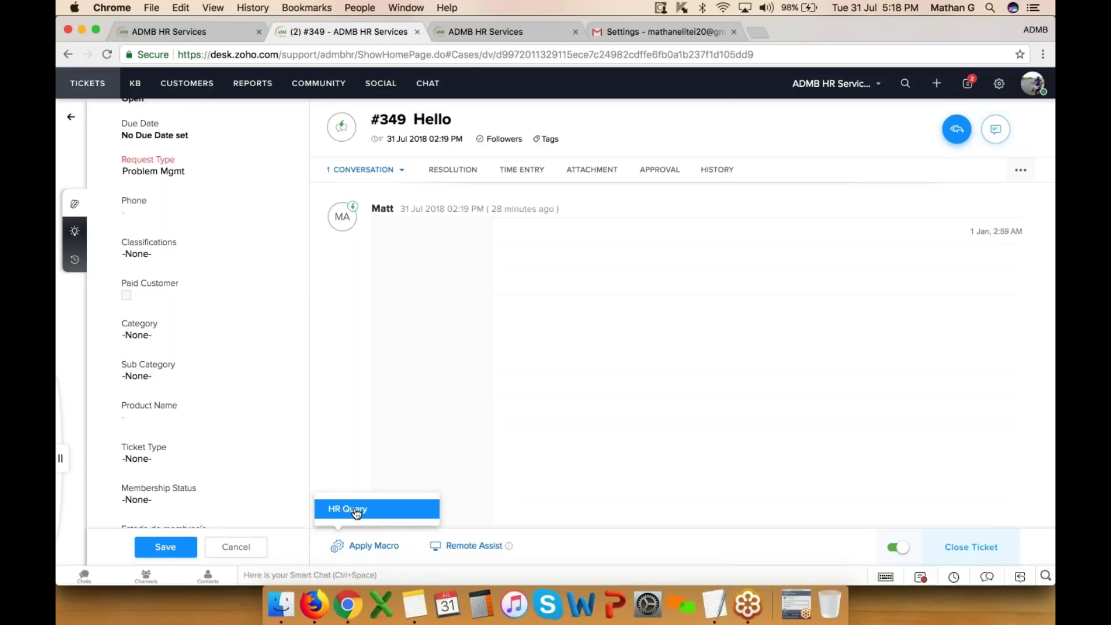
click(357, 510)
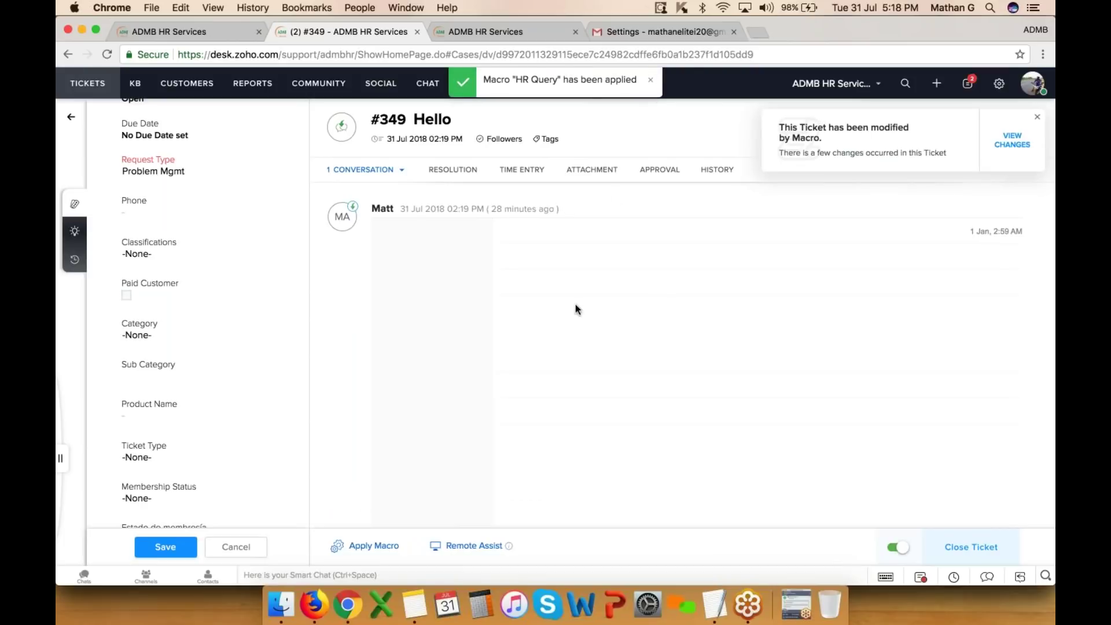
click(718, 169)
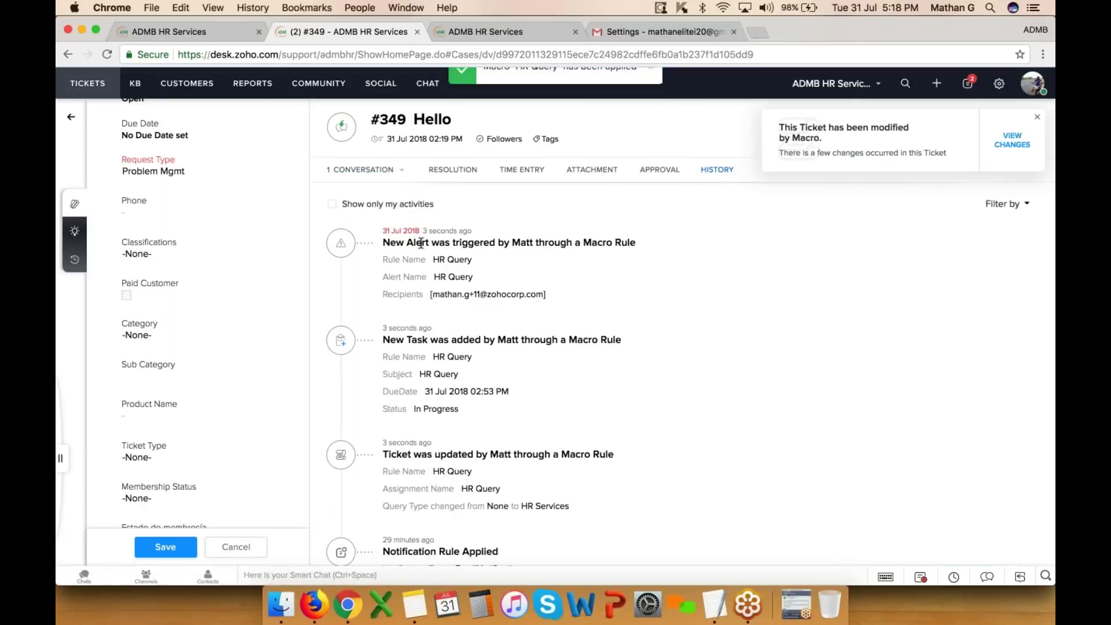
- Highlight the macro alert, new task and HR Services query-type entries in the ticket history, then bring up Setup
drag(437, 243, 586, 249)
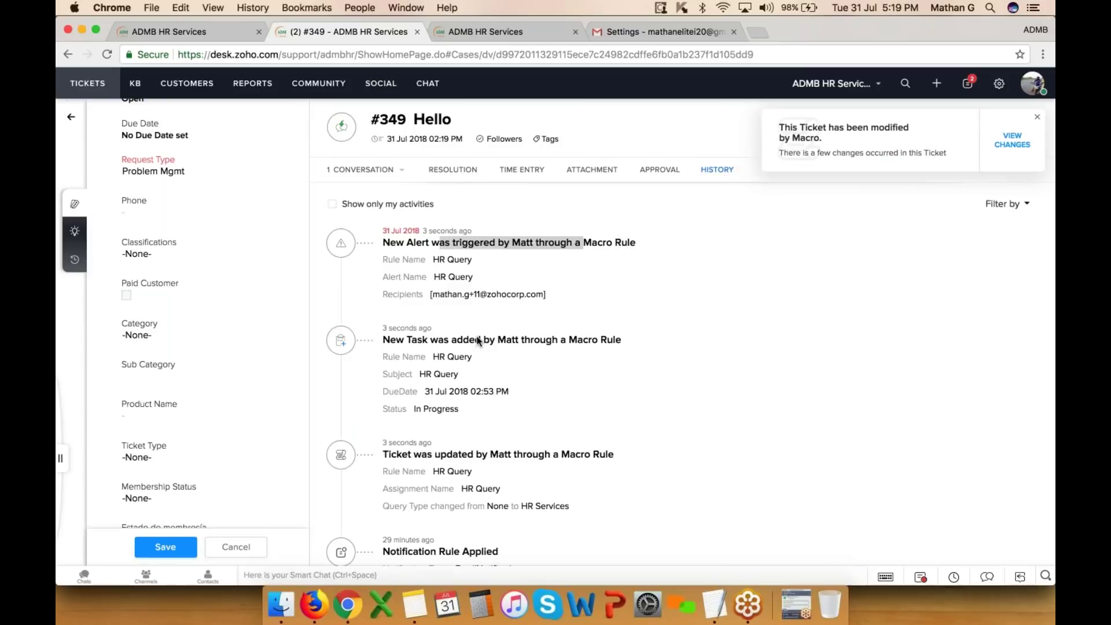
drag(463, 340, 588, 340)
scroll(496, 451, down, 1)
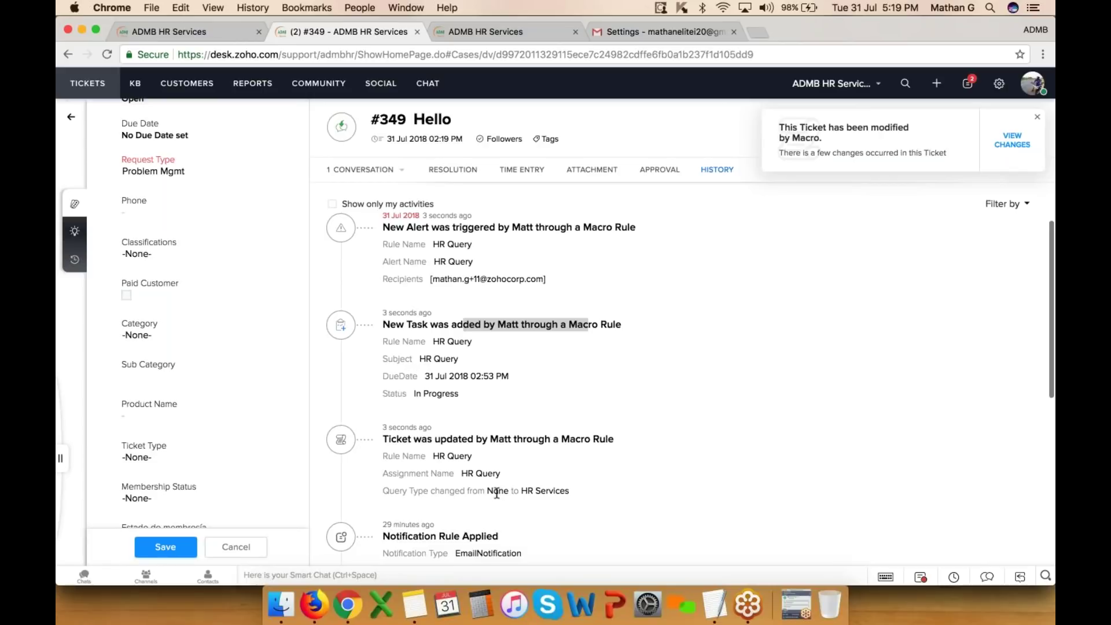
drag(527, 491, 569, 490)
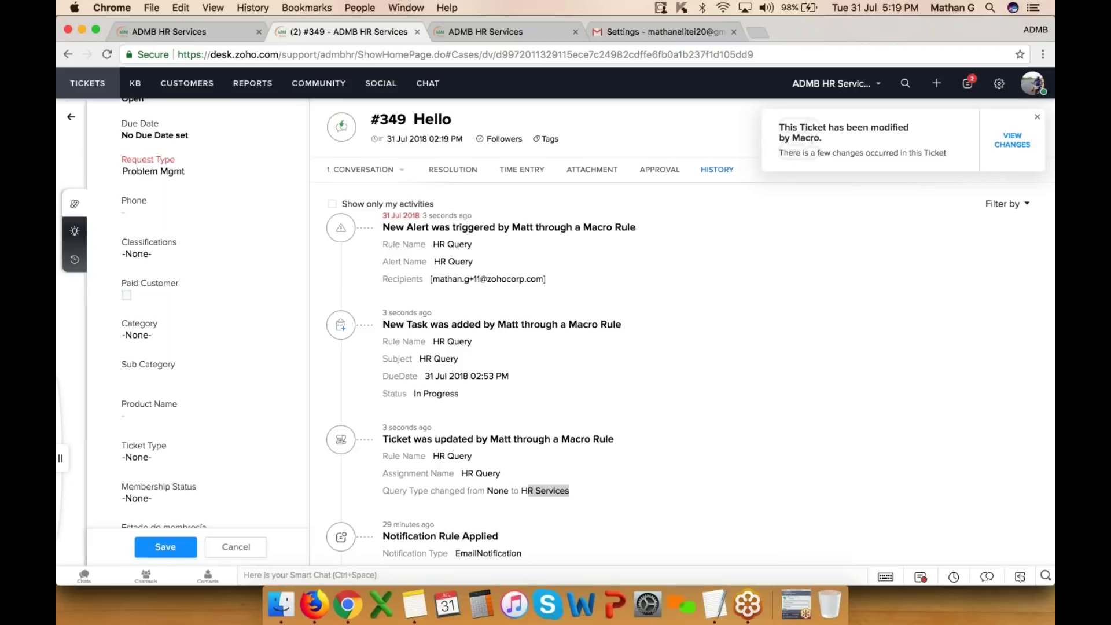
click(999, 83)
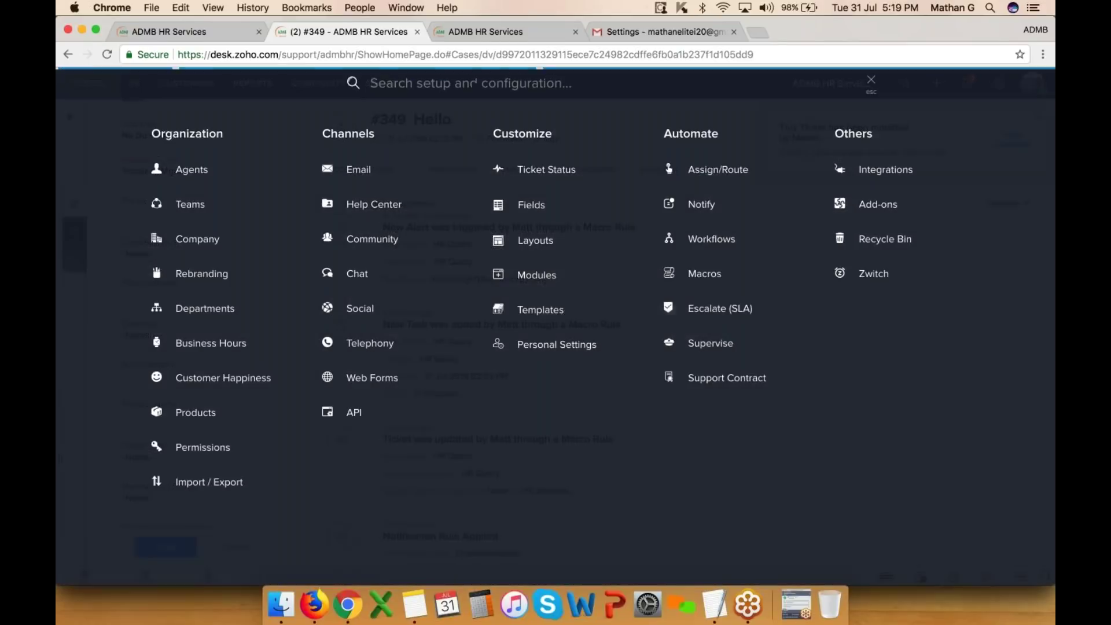
- Go to the SLA escalation settings, leaving the ticket's unsaved changes, and start a new SLA
click(714, 310)
click(463, 309)
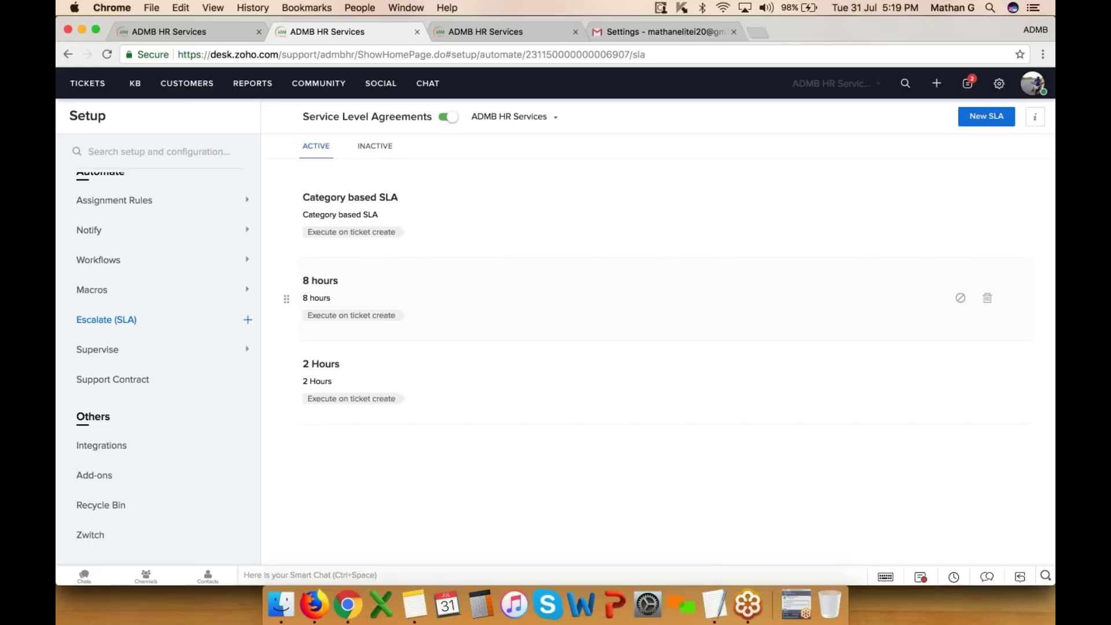
click(986, 116)
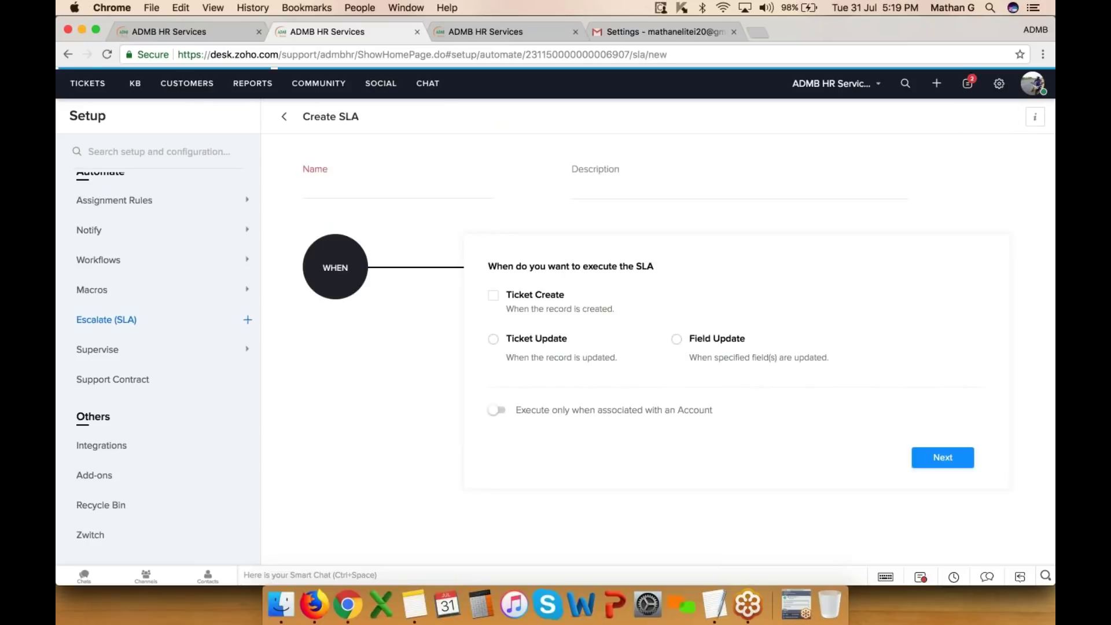
- Name the SLA '6 Hours for Nokia clients', reuse that as its description, and trigger it on Ticket Create
click(390, 188)
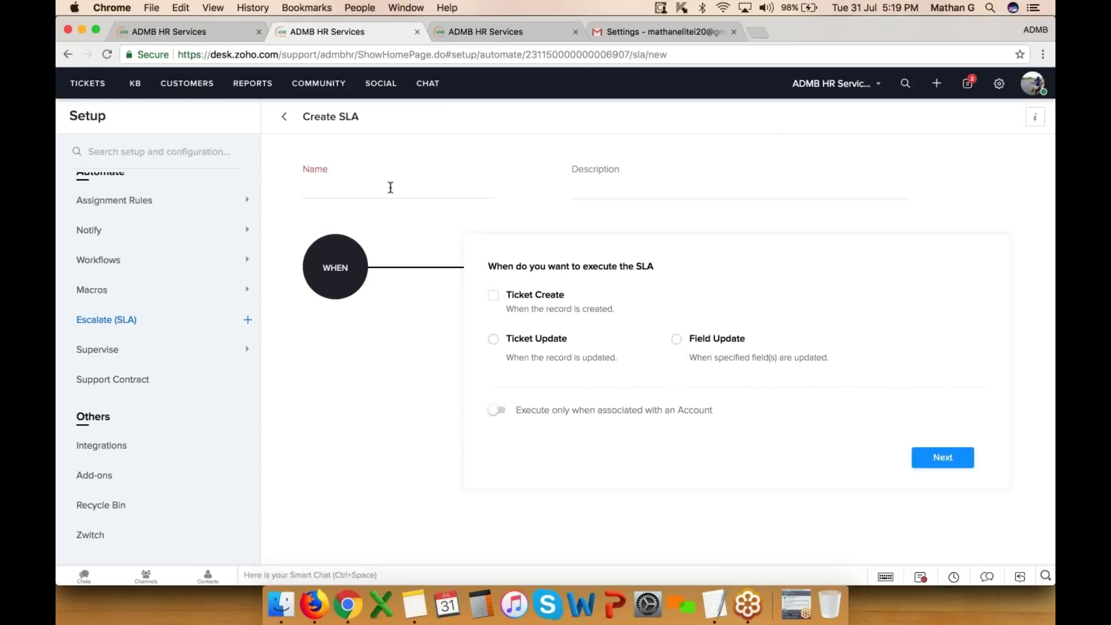
text(6 Hours for Nokia clients)
key(super+a)
key(super+c)
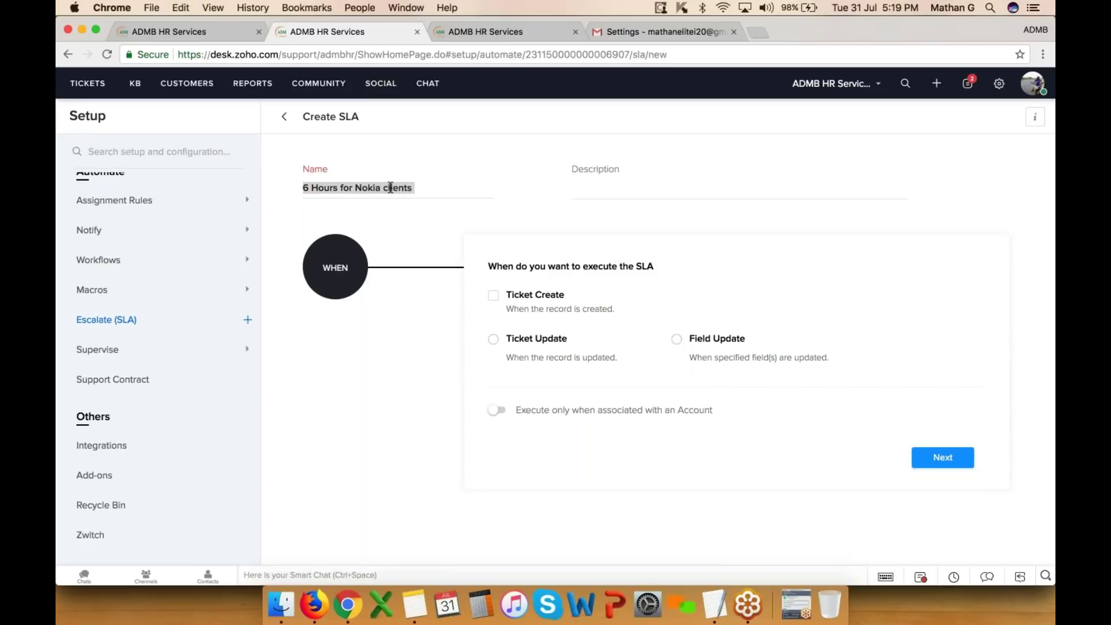
key(Tab)
key(super+v)
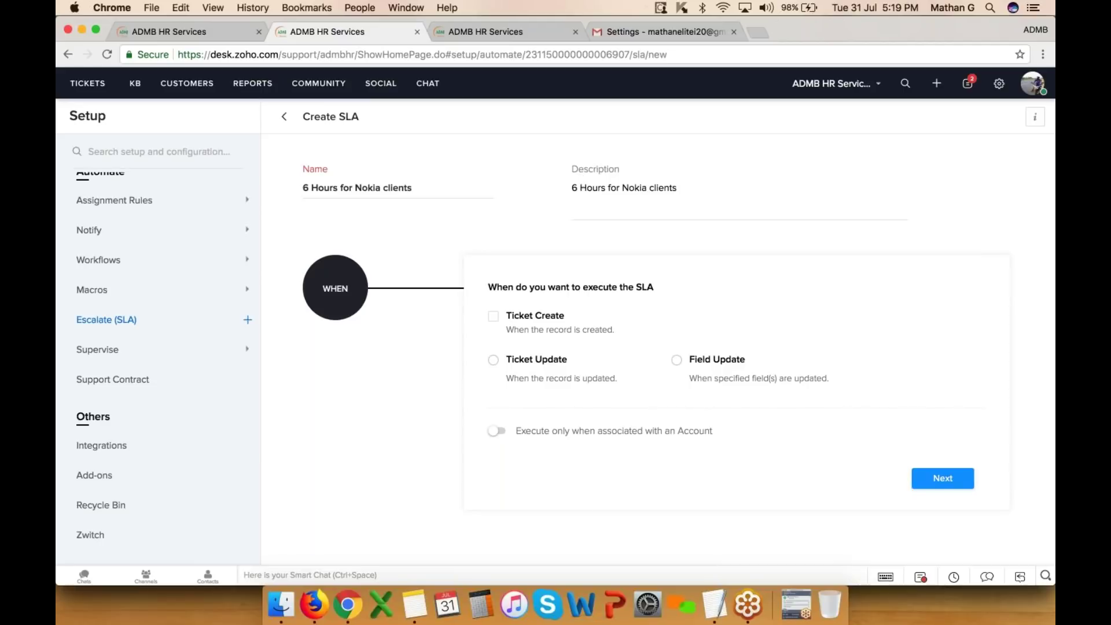
click(493, 316)
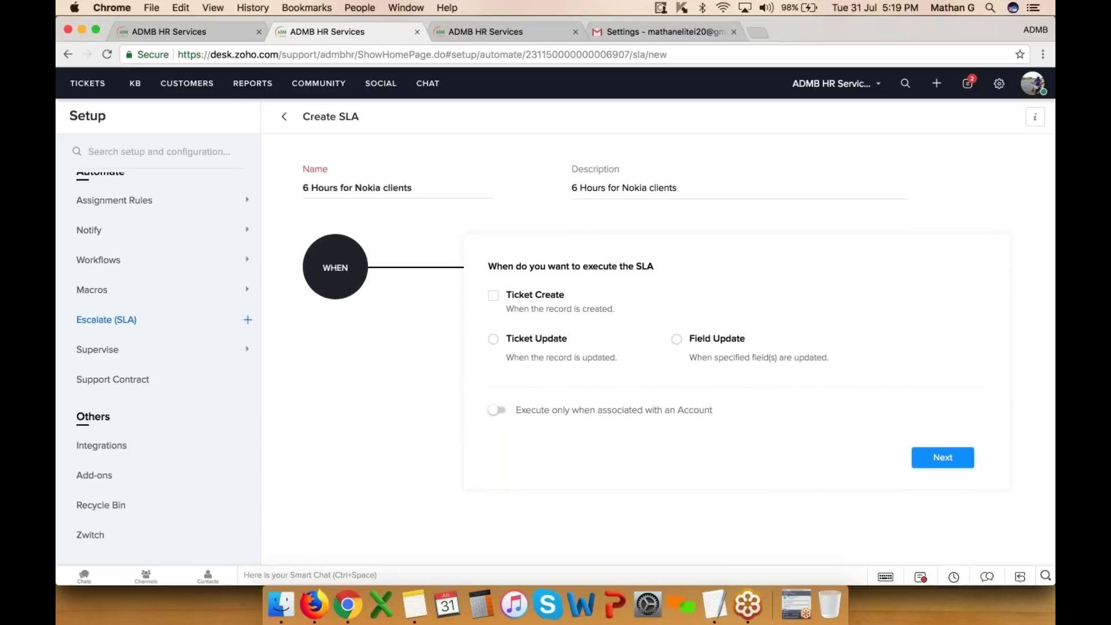
click(943, 457)
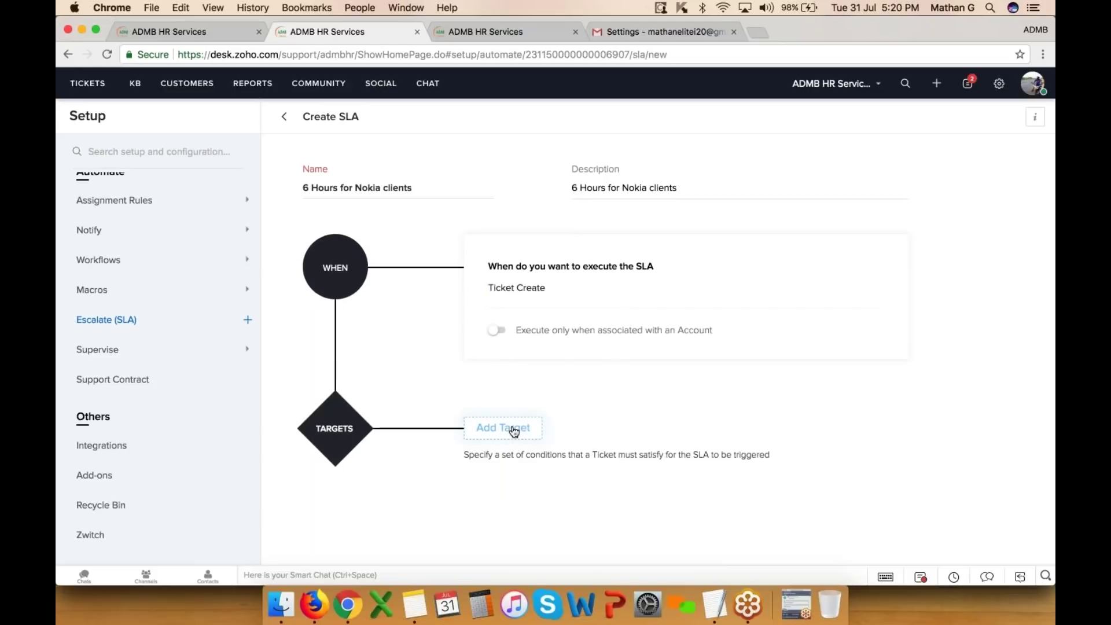
click(514, 428)
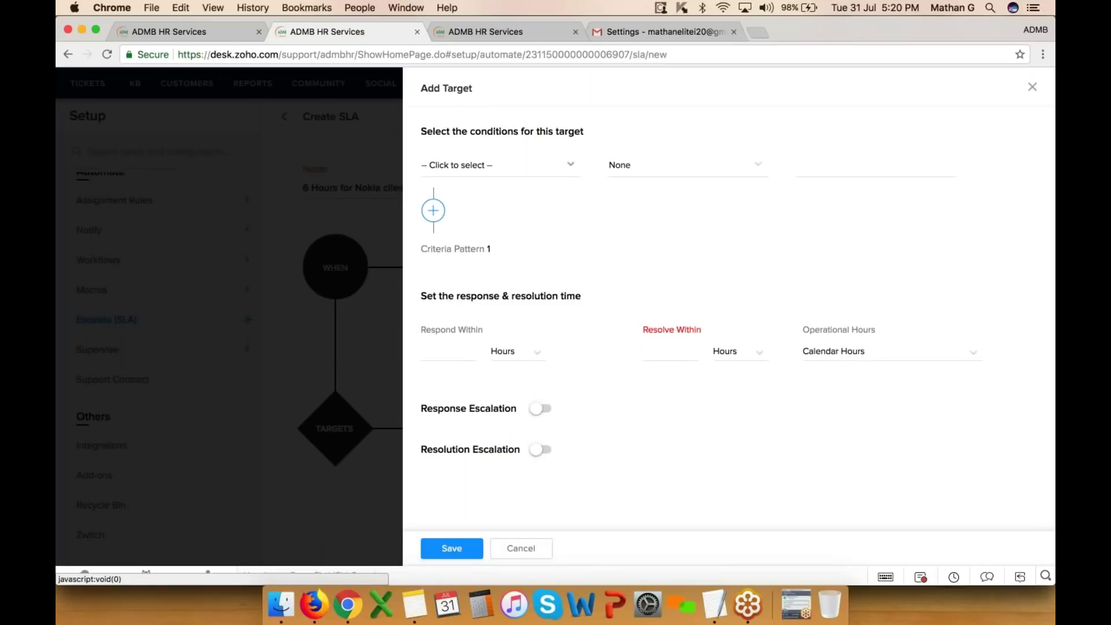
triple_click(487, 134)
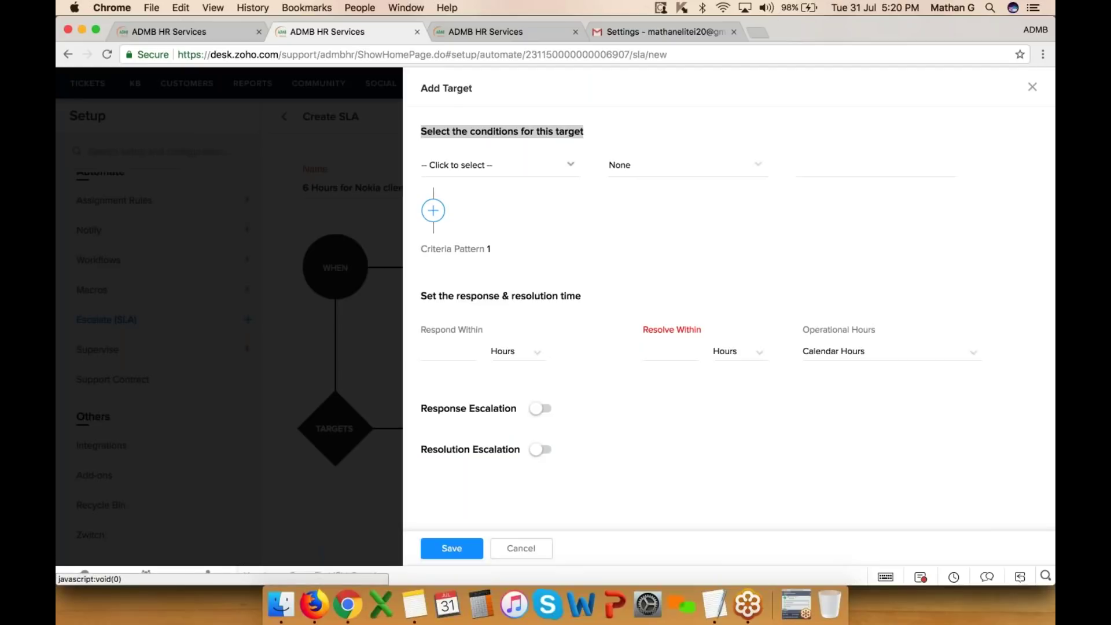
click(498, 168)
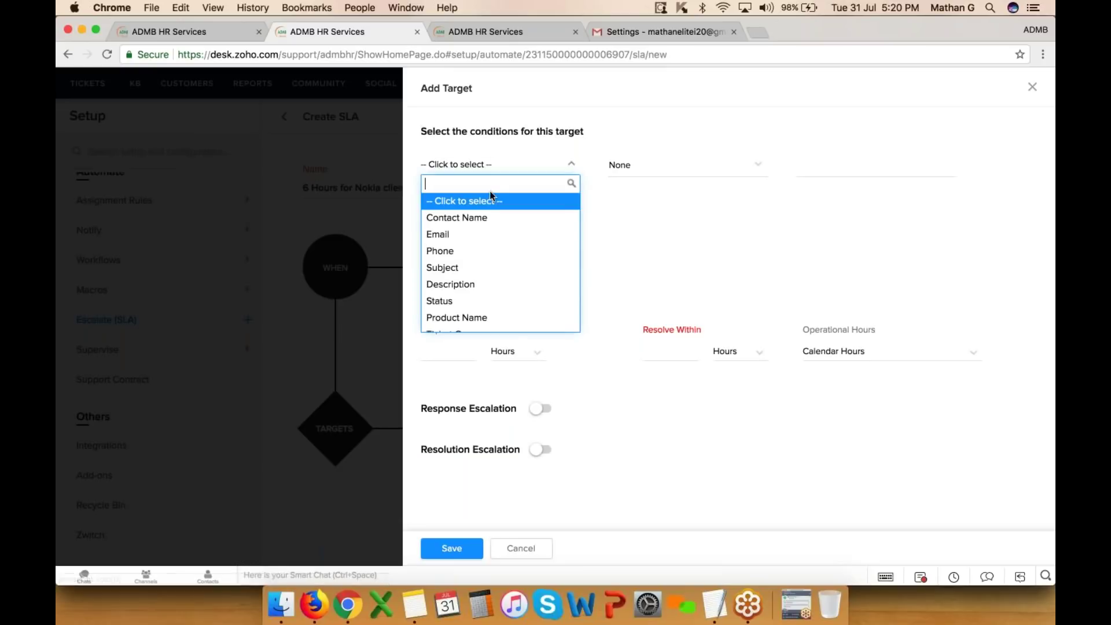
click(472, 234)
click(613, 166)
click(636, 280)
click(510, 165)
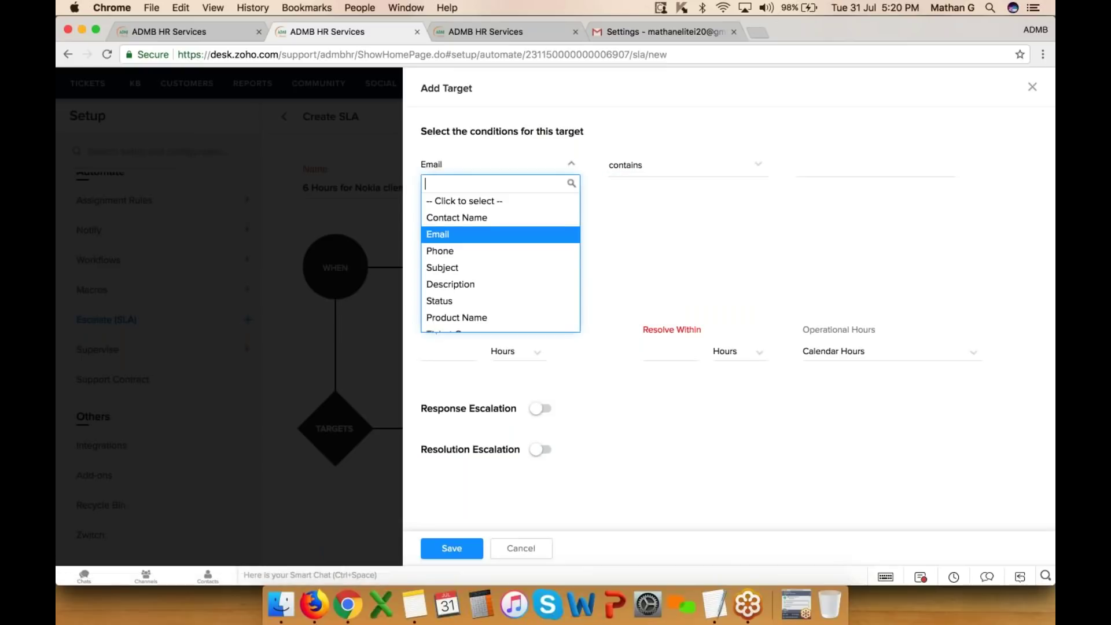
click(492, 236)
click(830, 156)
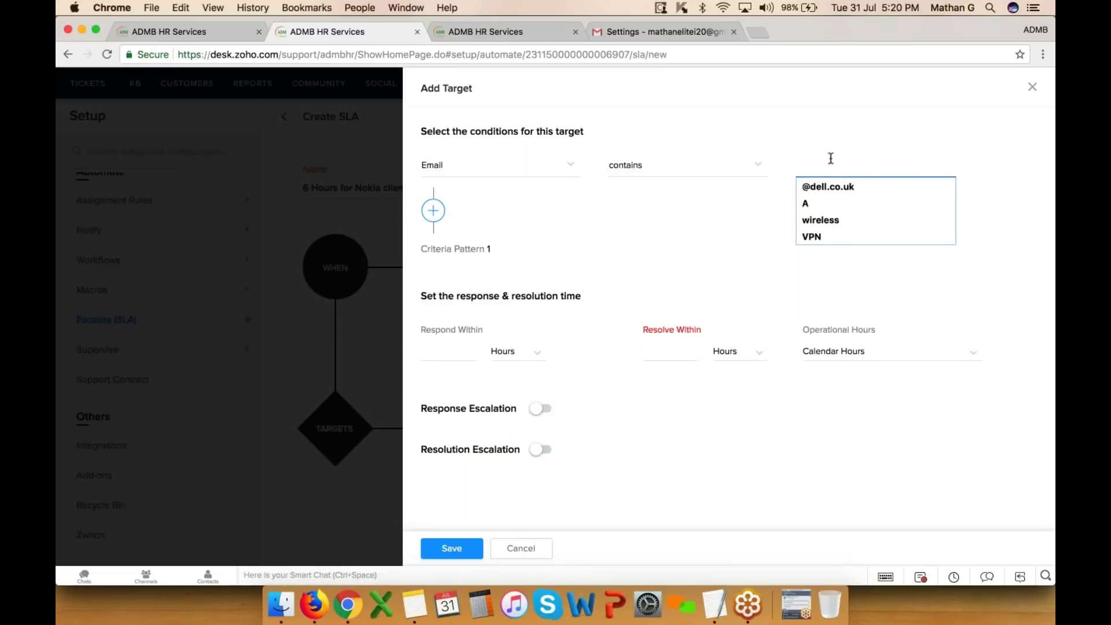
text(nokia.co.uk)
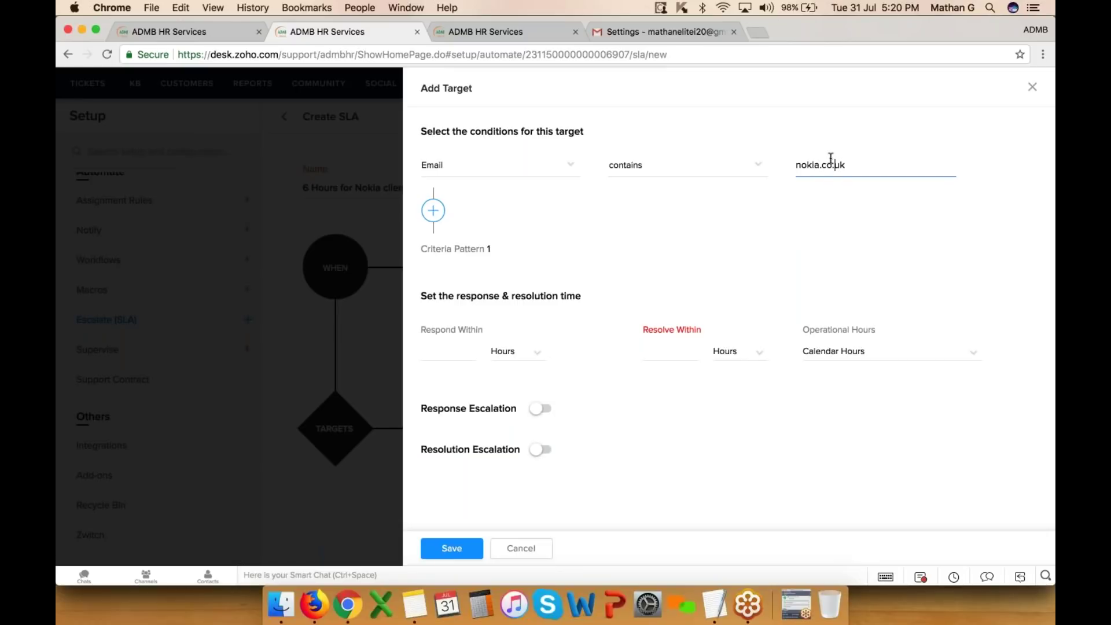
key(super+Left)
text(@)
- Add an OR condition: Subject contains 'wireless issue'
click(434, 210)
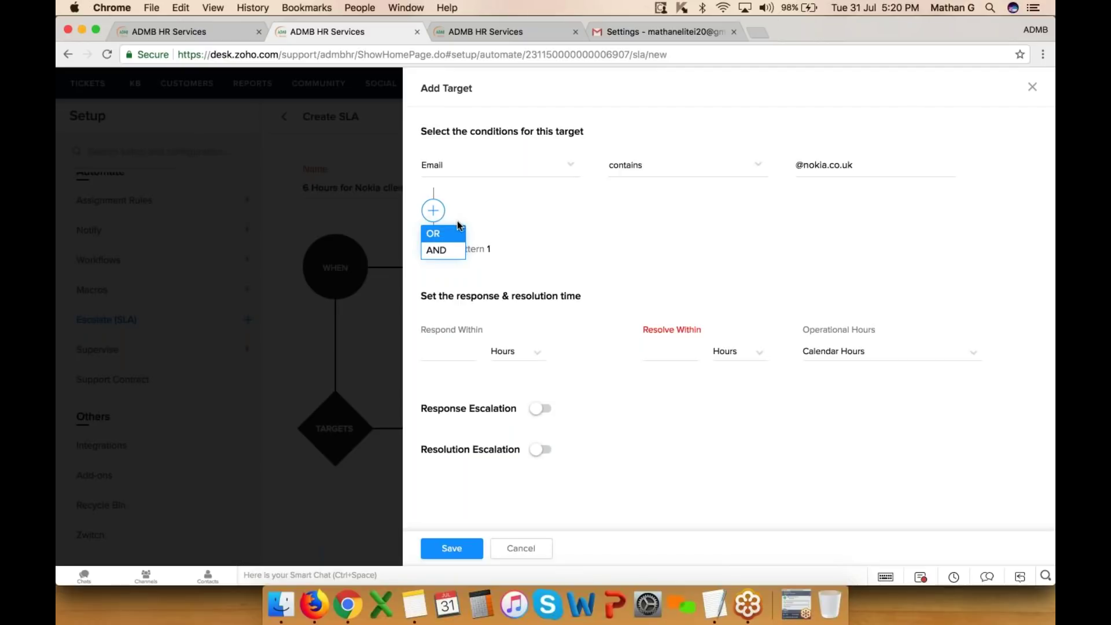
click(452, 233)
click(450, 249)
text(su)
key(Return)
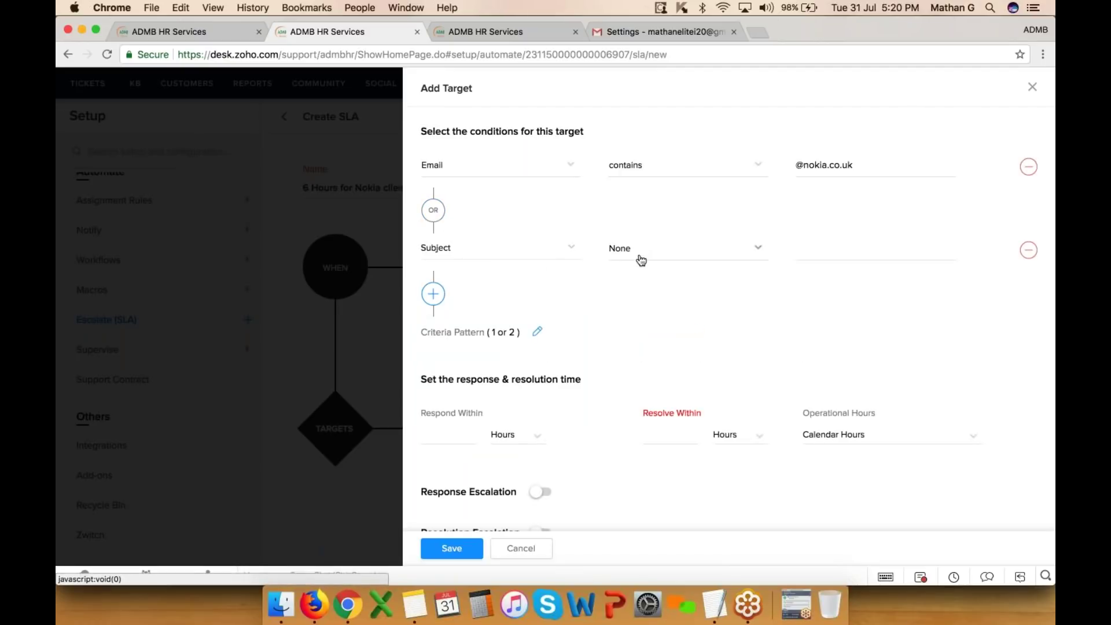
click(637, 253)
click(632, 366)
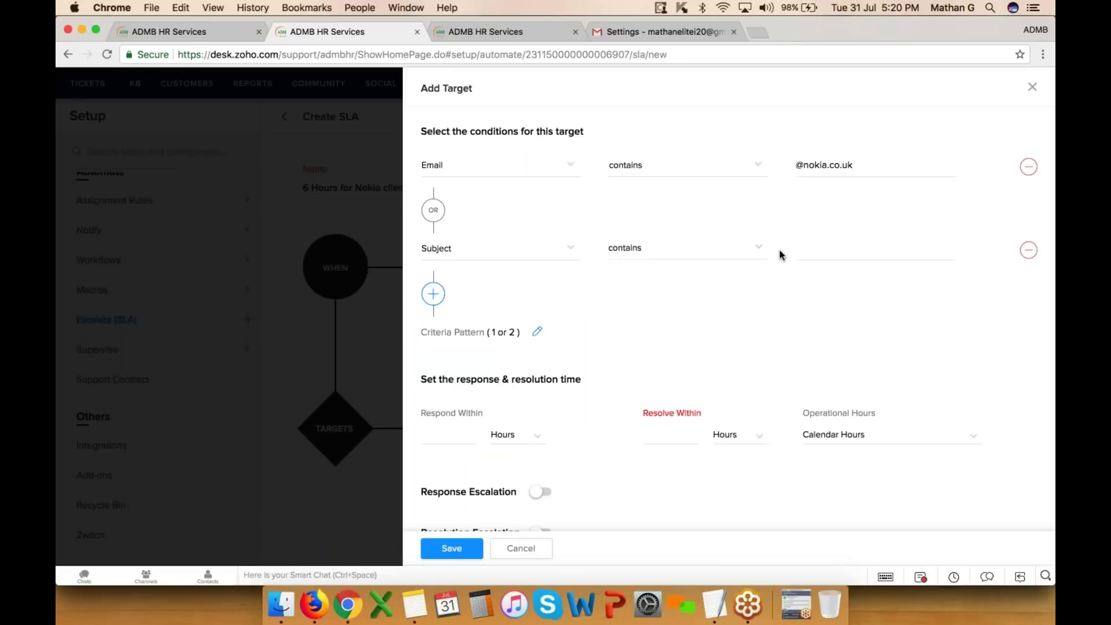
click(798, 248)
click(819, 304)
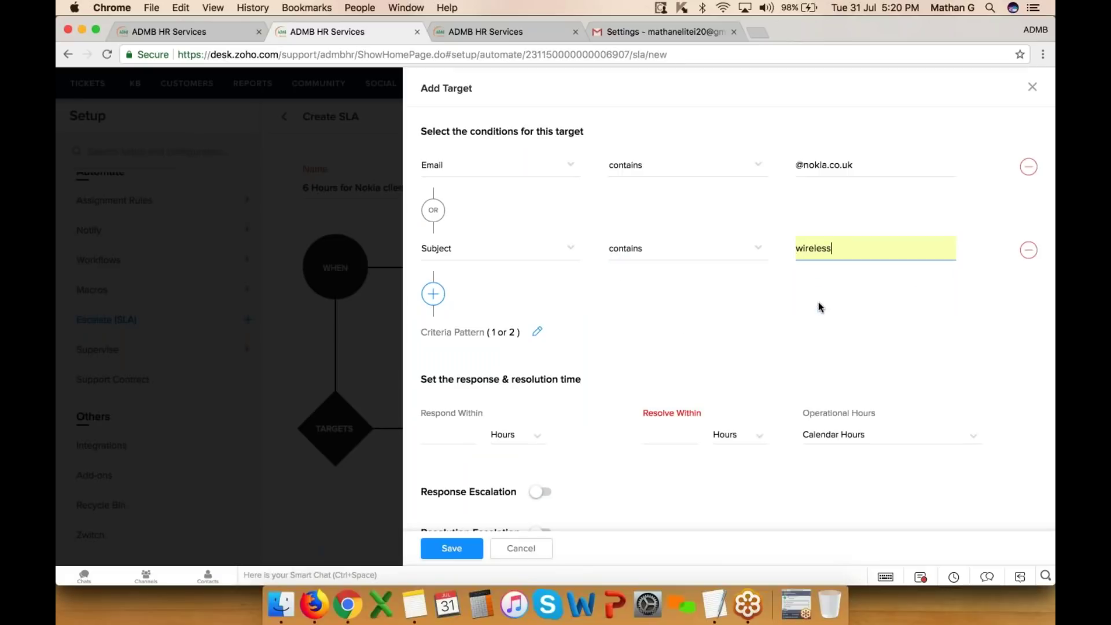
text(issue)
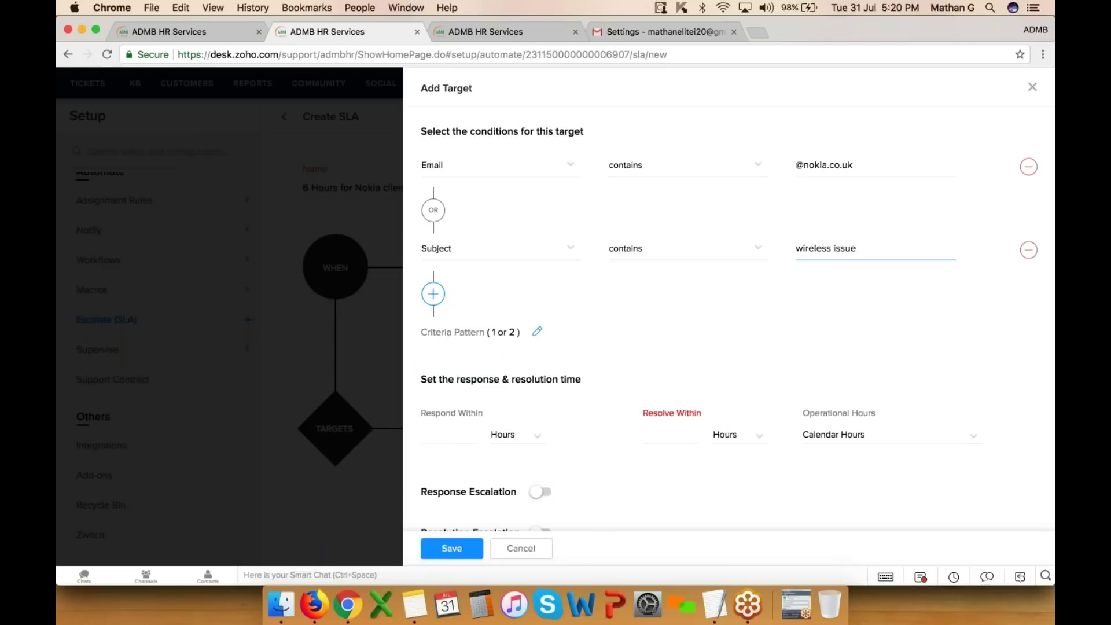
scroll(737, 318, down, 2)
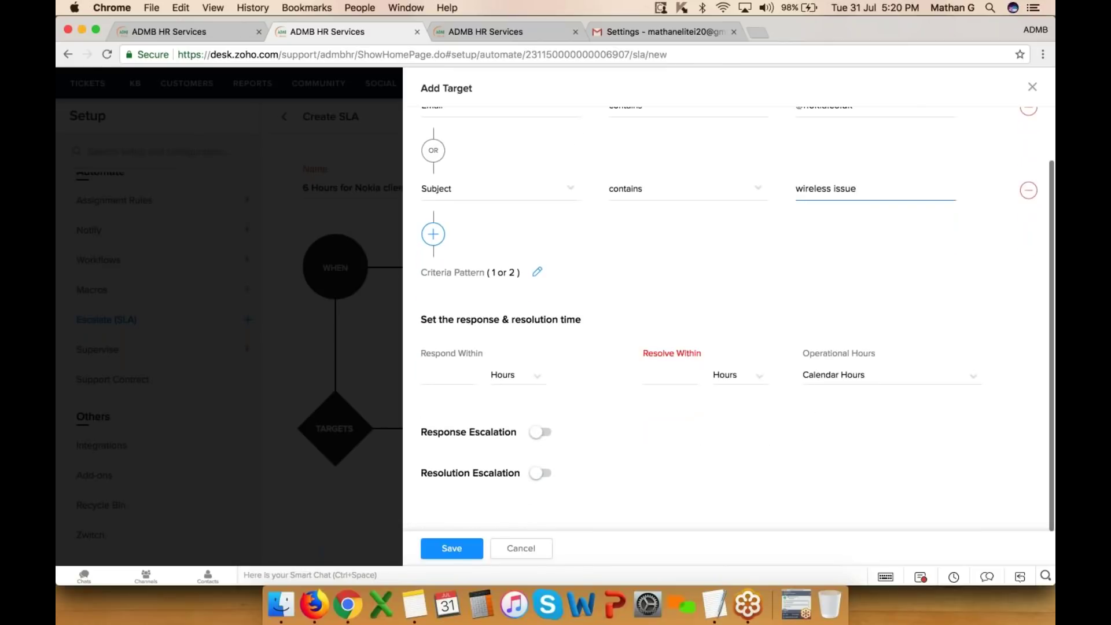
click(675, 375)
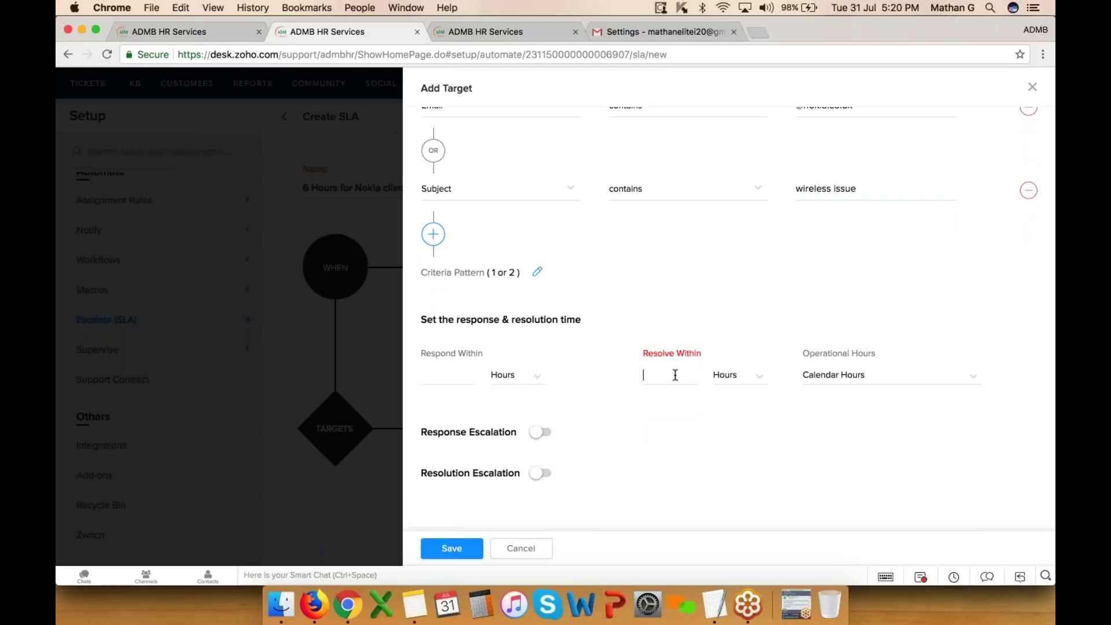
- Set Resolve Within to 6 hours measured on ADMB Business hours
text(6)
click(740, 384)
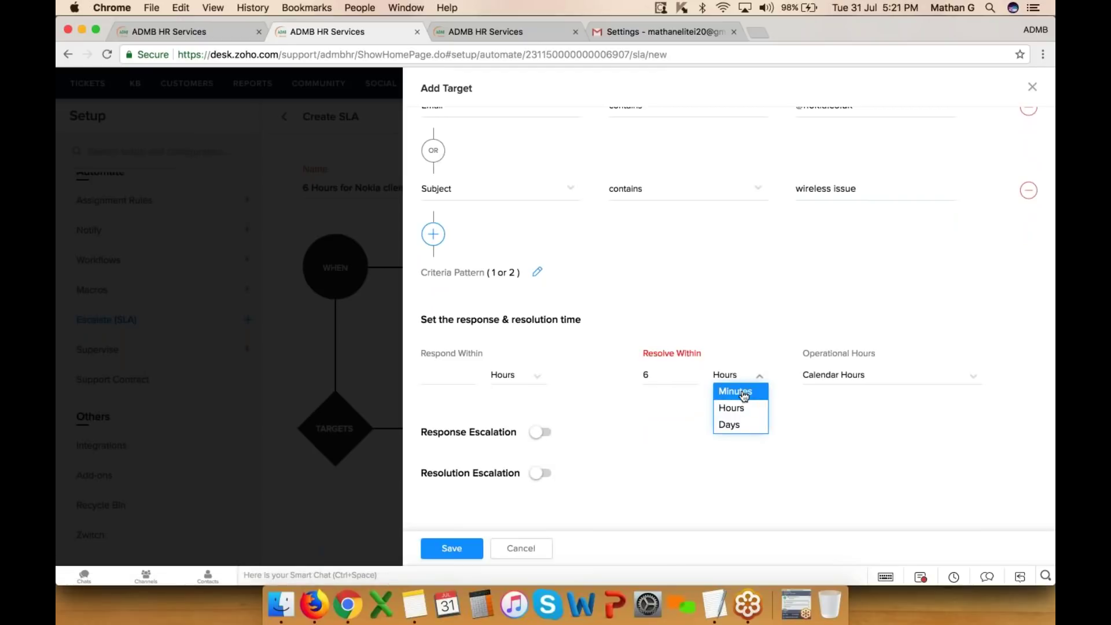
click(743, 409)
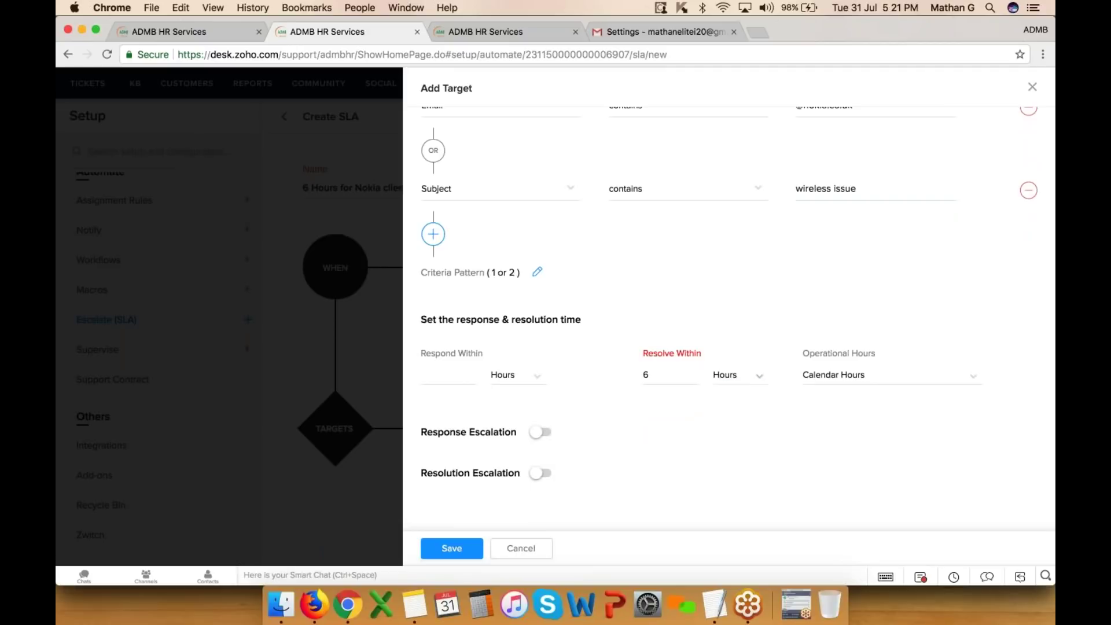
click(845, 381)
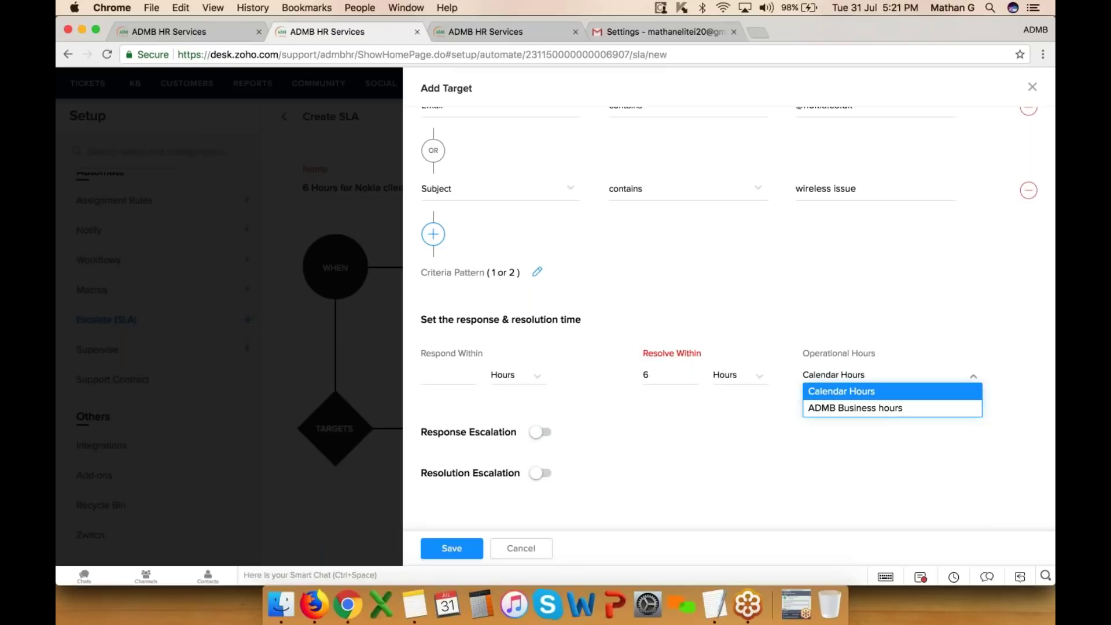
click(864, 412)
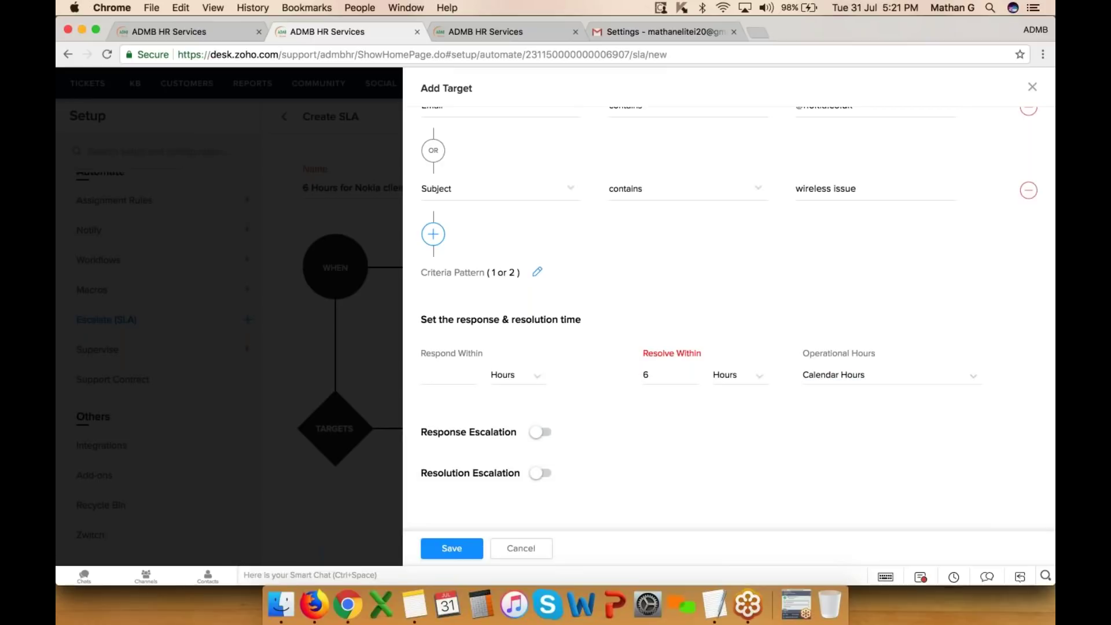
click(832, 379)
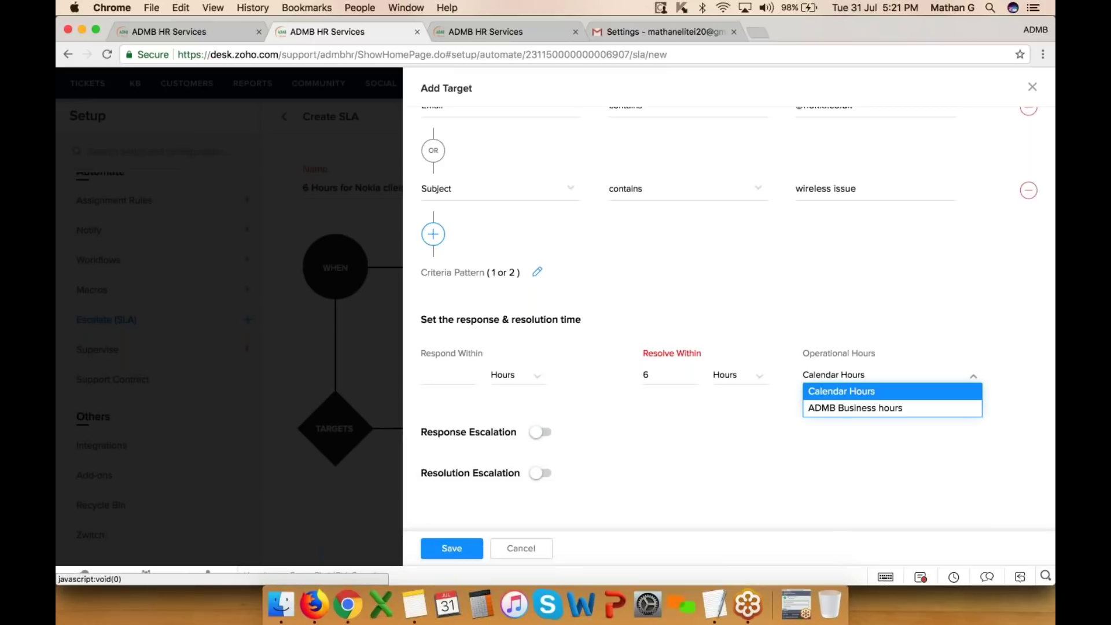
click(838, 413)
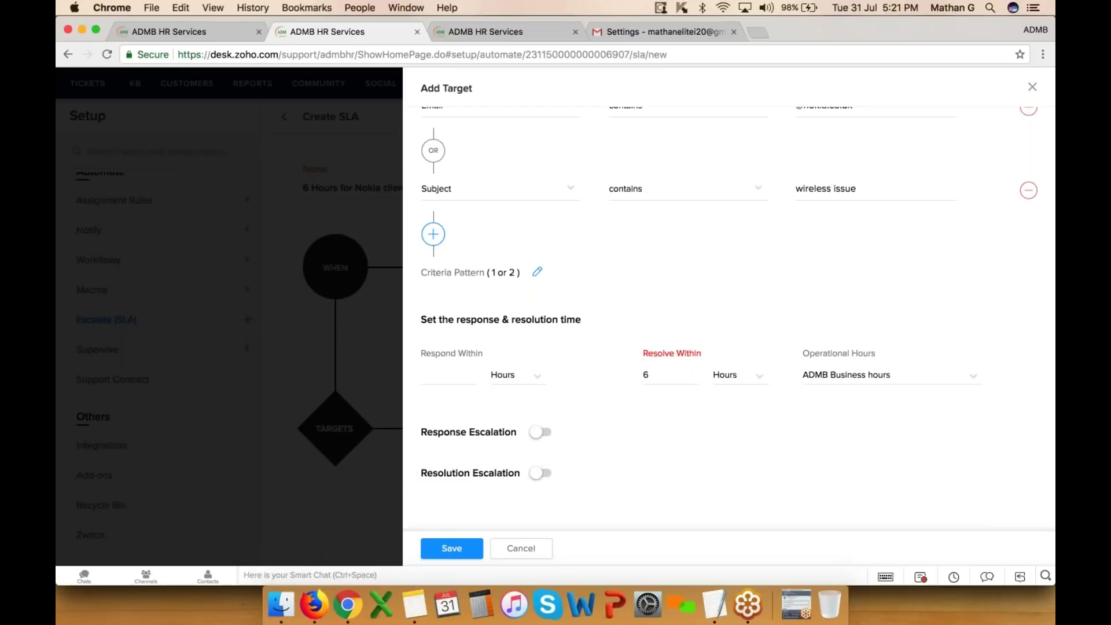
- Switch on Resolution Escalation for the target
scroll(624, 321, up, 2)
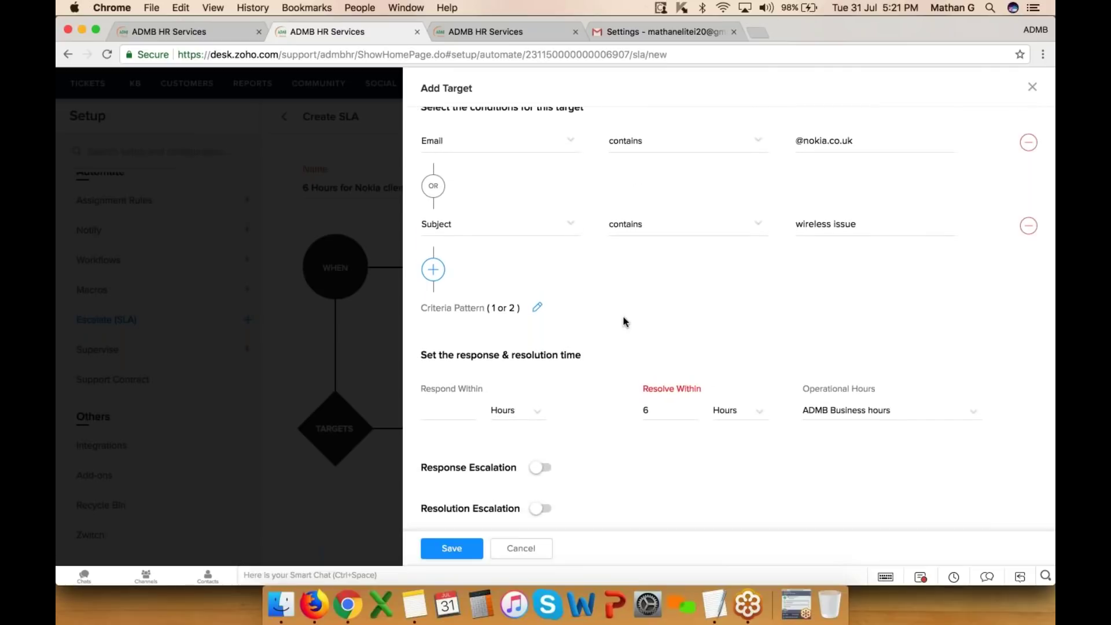
scroll(623, 321, down, 2)
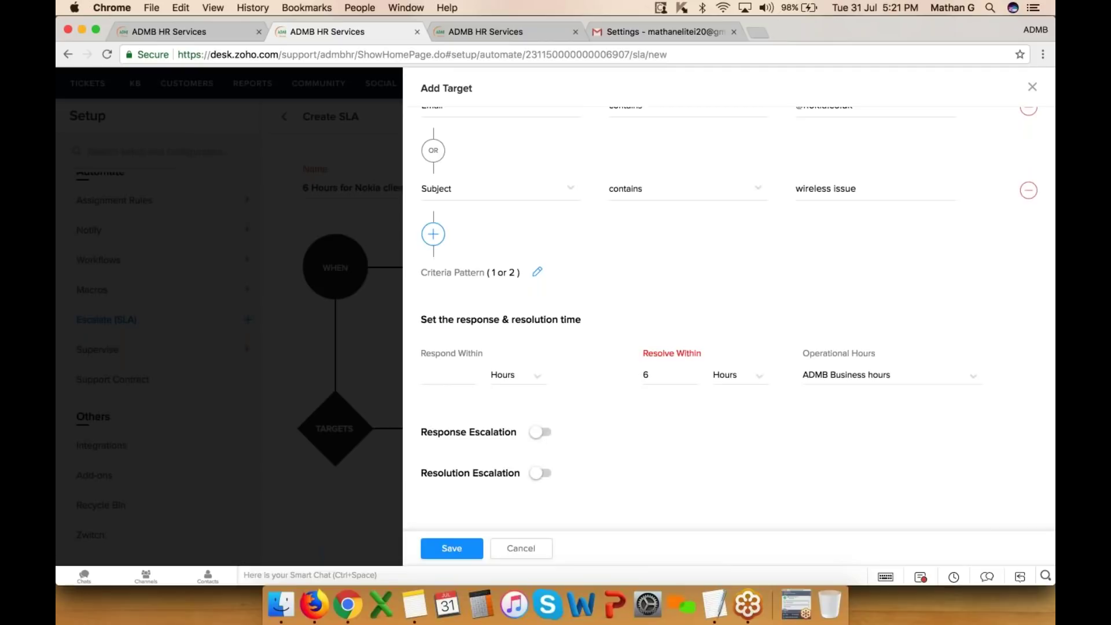
click(541, 475)
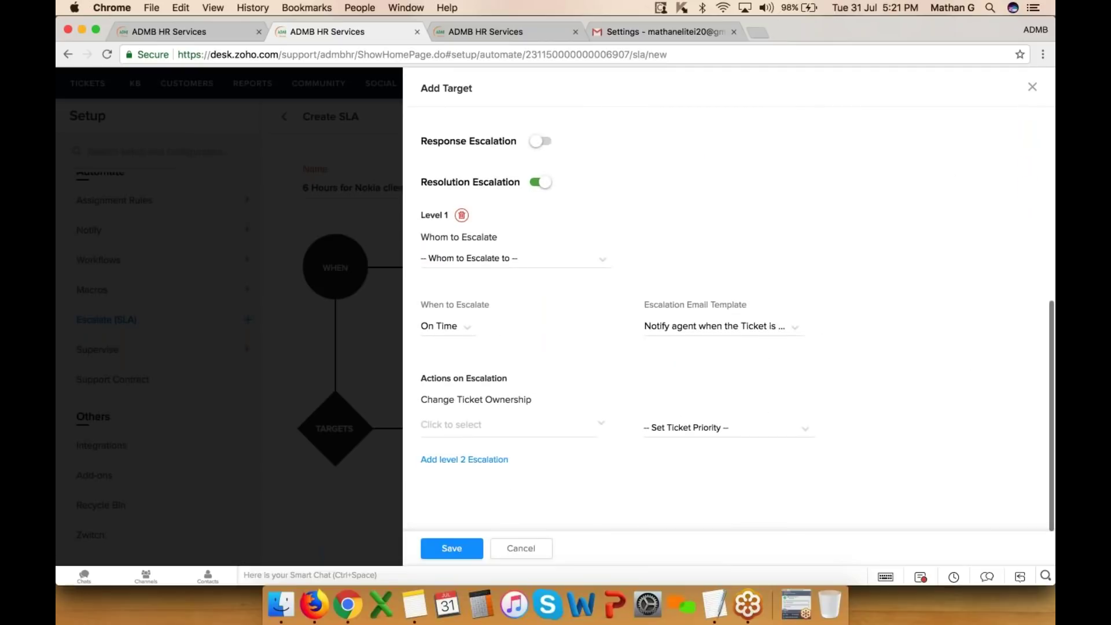
- Make Level 1 escalate to a chosen individual agent
scroll(656, 182, up, 4)
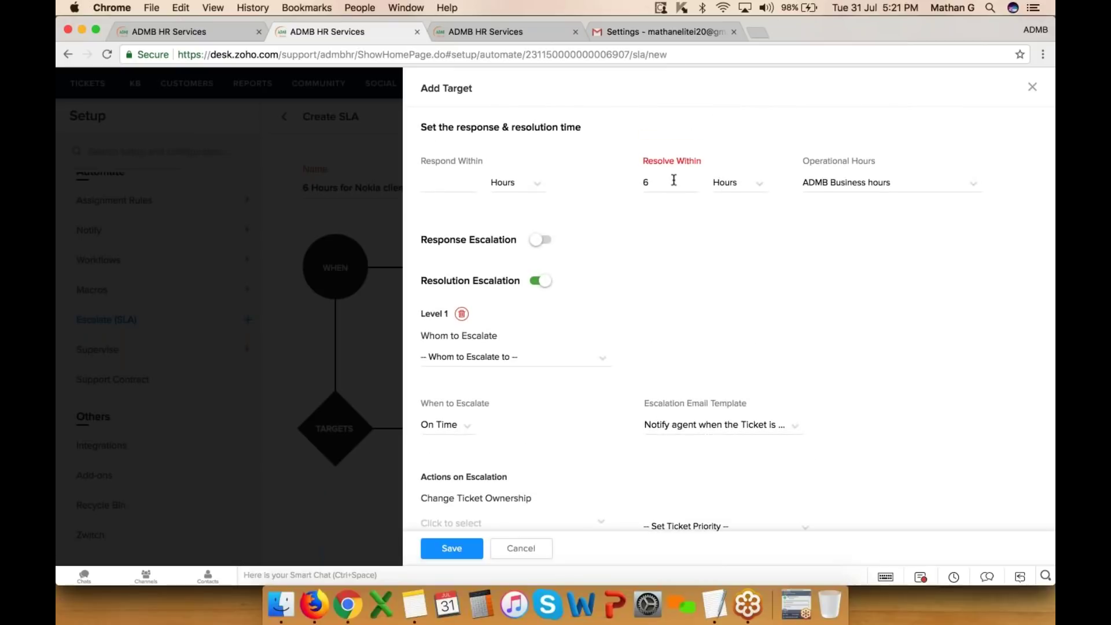
scroll(670, 196, down, 2)
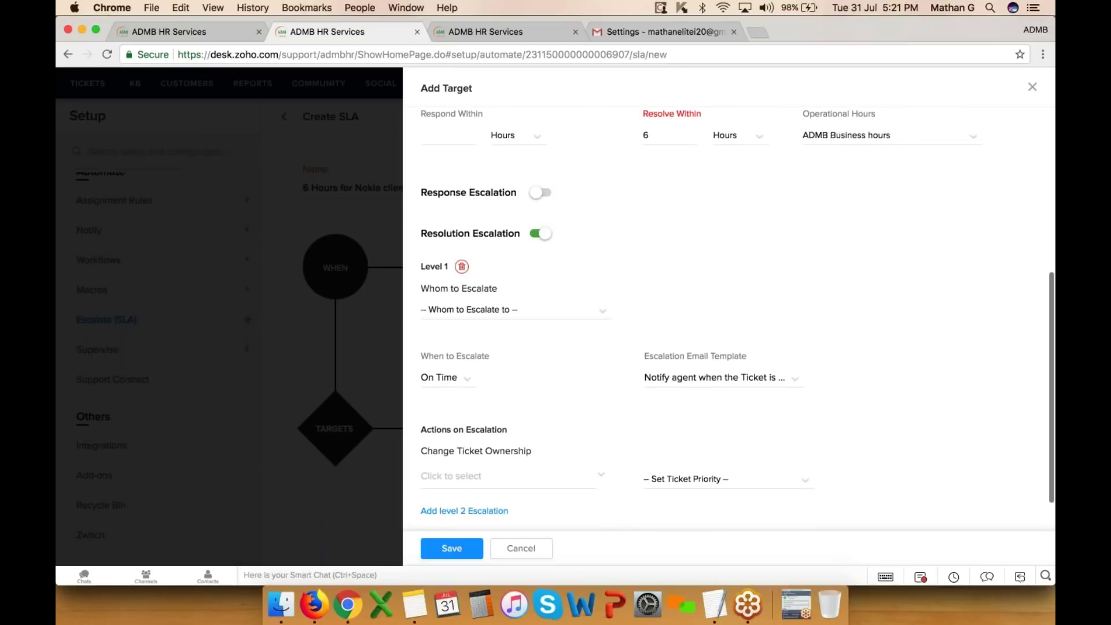
click(487, 310)
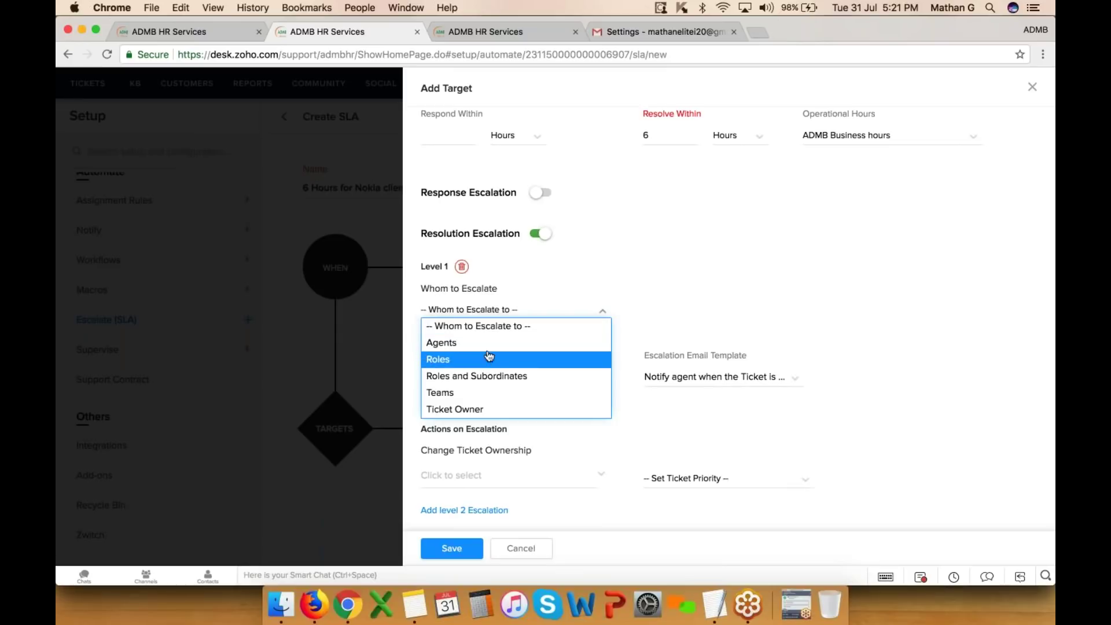
click(457, 342)
click(680, 310)
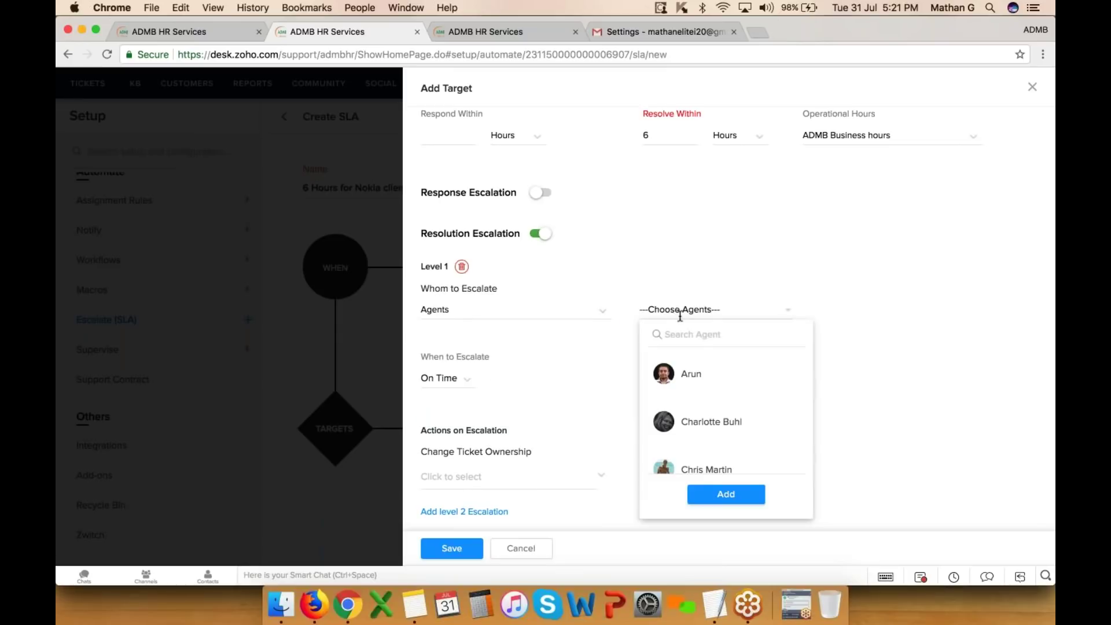
scroll(703, 428, down, 2)
click(706, 412)
click(720, 491)
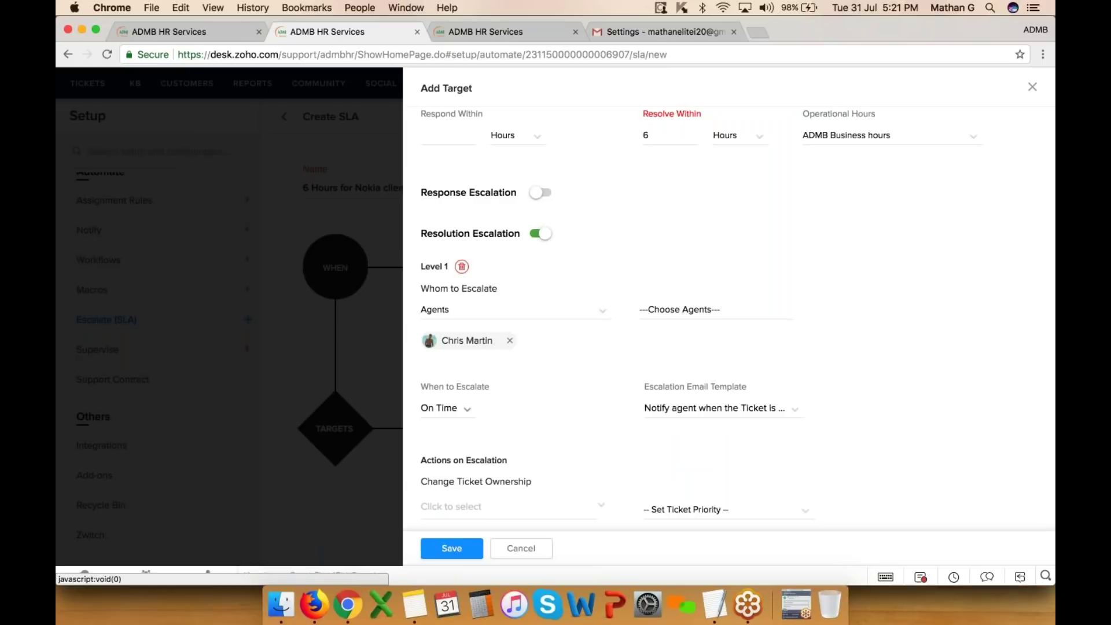
- Set the Level 1 escalation to fire 5 minutes after the due time
click(443, 408)
click(454, 424)
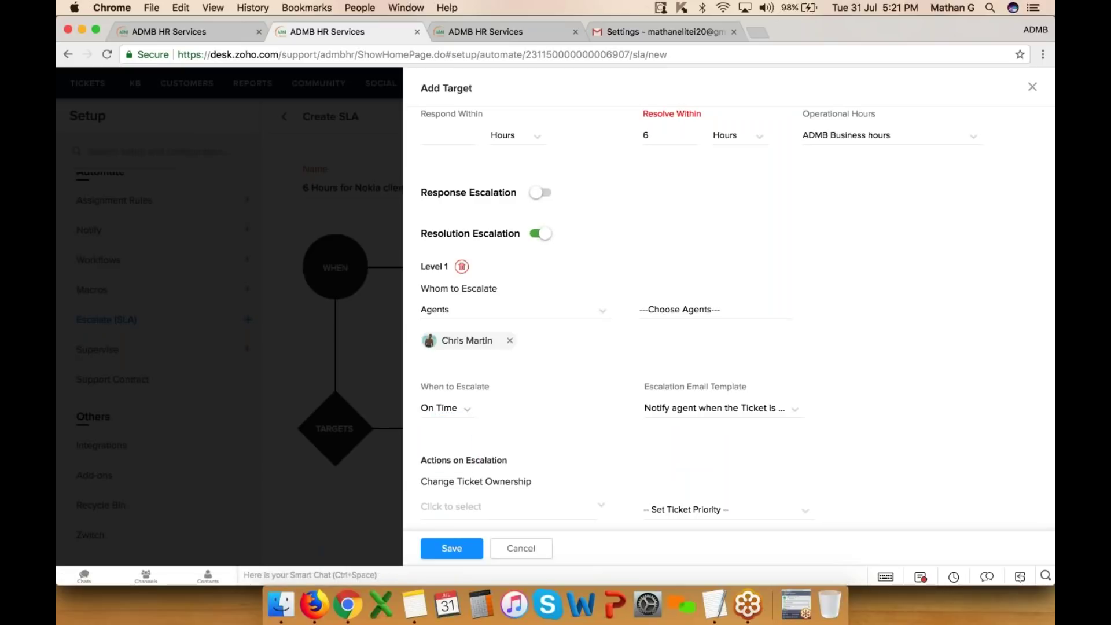
click(452, 410)
click(449, 441)
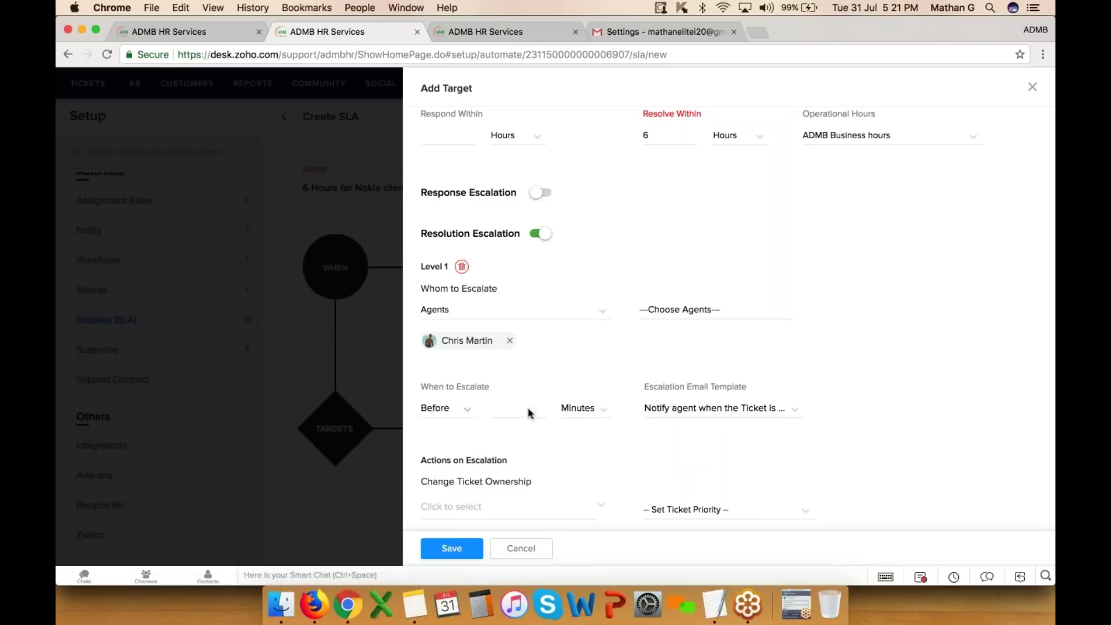
click(586, 412)
click(568, 365)
click(447, 412)
click(441, 458)
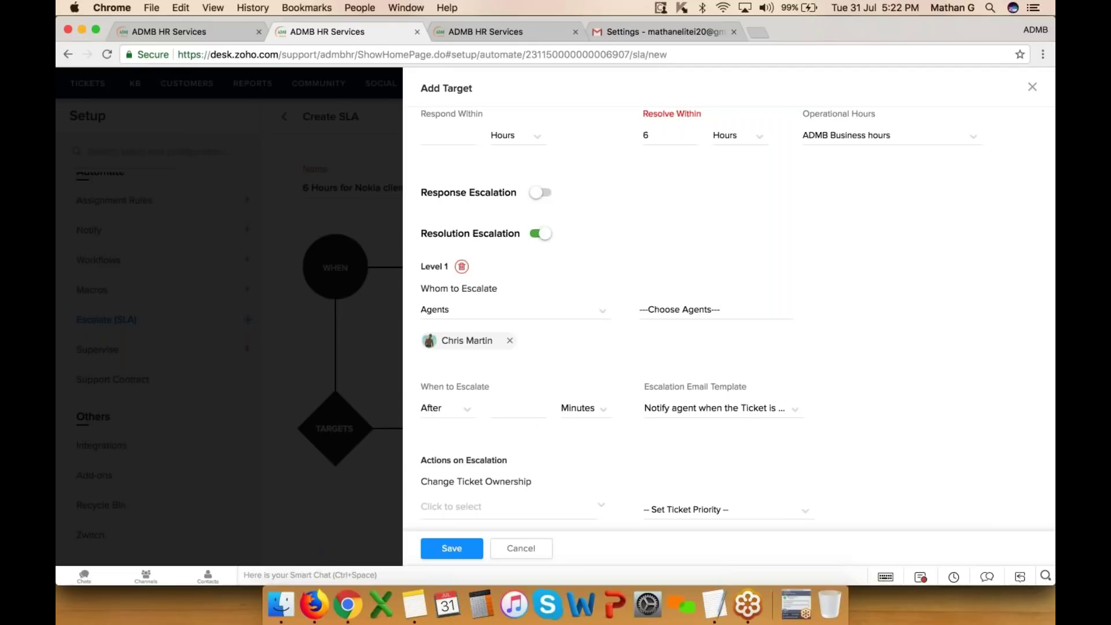
click(526, 412)
click(577, 413)
click(525, 413)
text(5)
- Assign an agent as the escalated ticket's new owner and set priority to High
scroll(519, 439, down, 3)
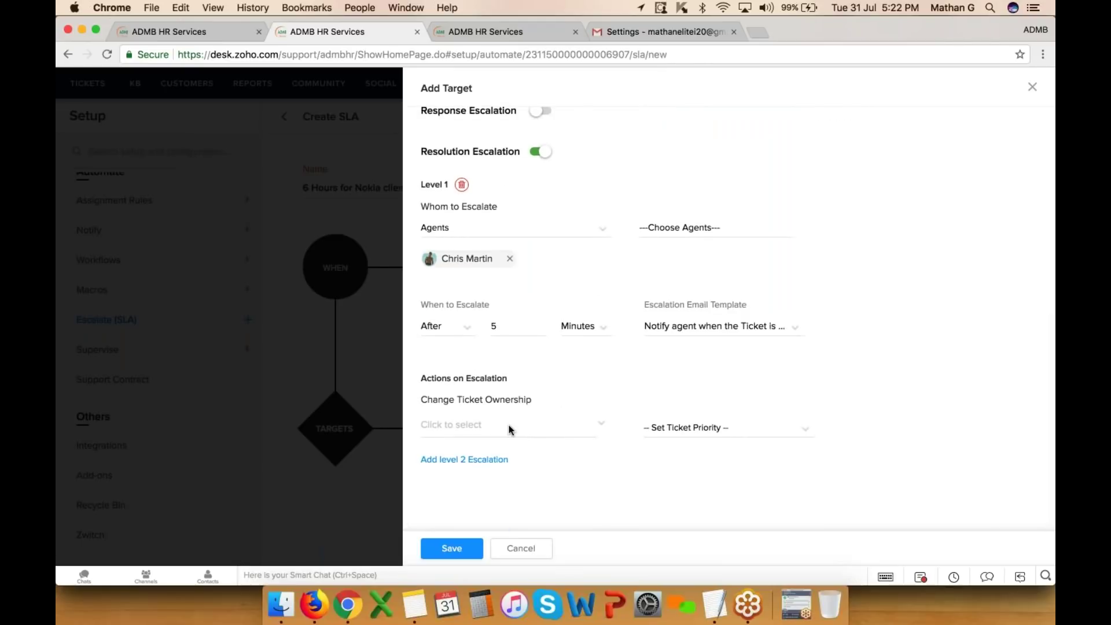
click(511, 428)
scroll(503, 510, down, 2)
scroll(502, 514, up, 1)
click(503, 514)
click(707, 428)
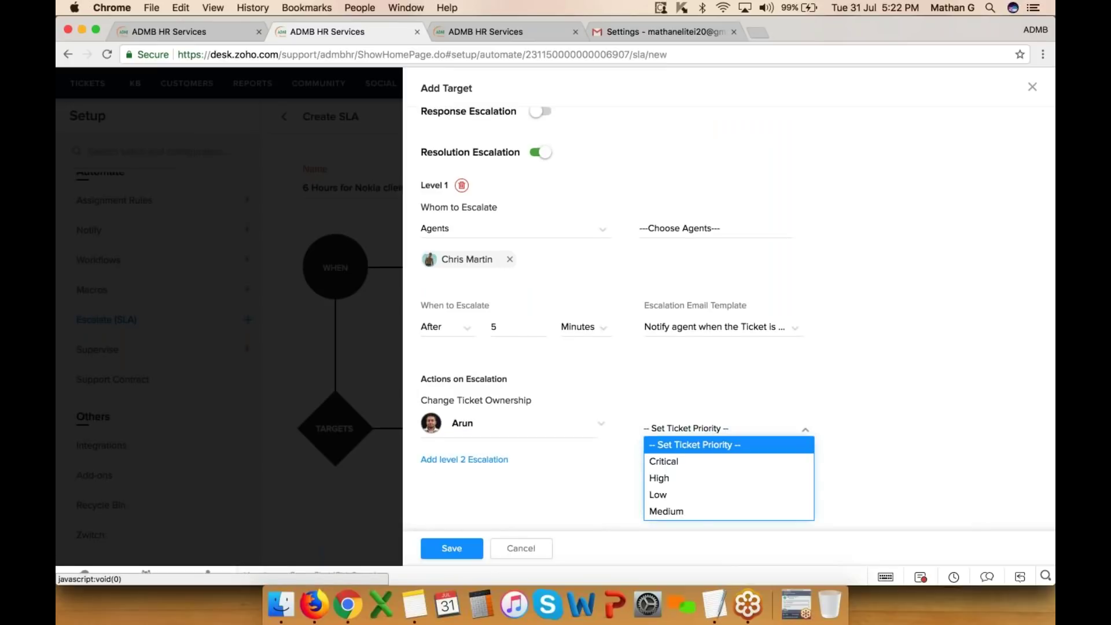
click(699, 480)
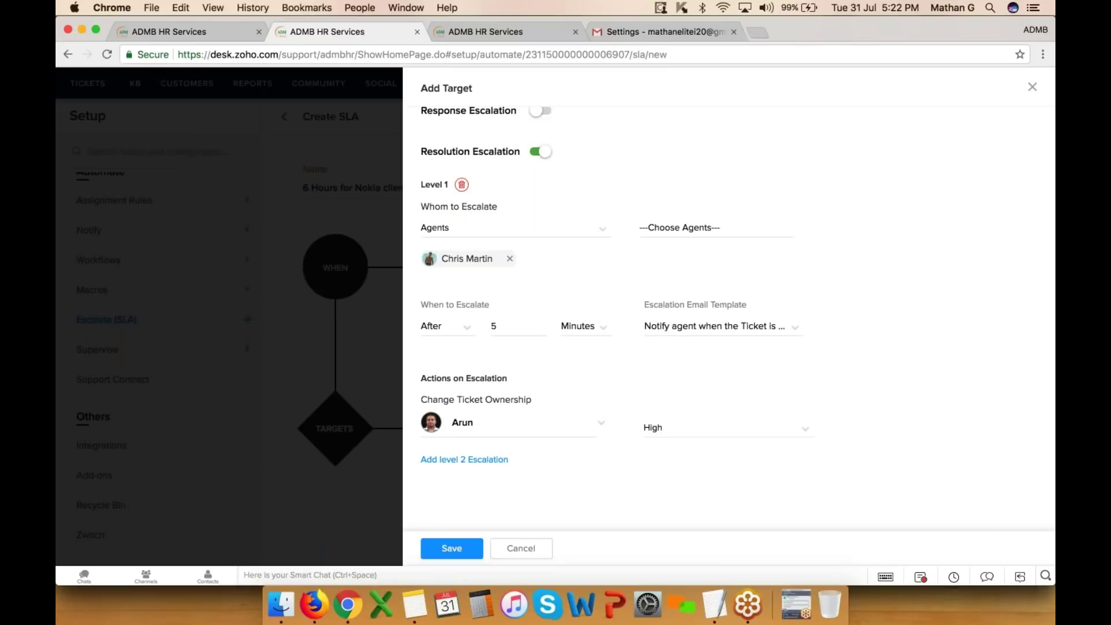
- Add escalation levels 2 through 4, then discard the target without saving
click(466, 458)
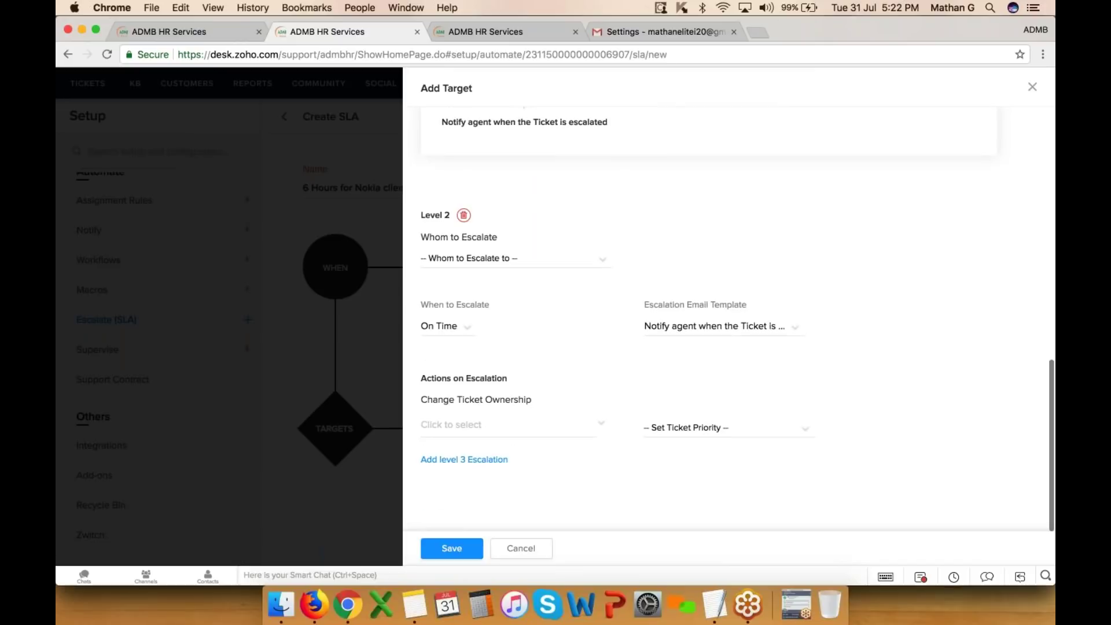
click(464, 460)
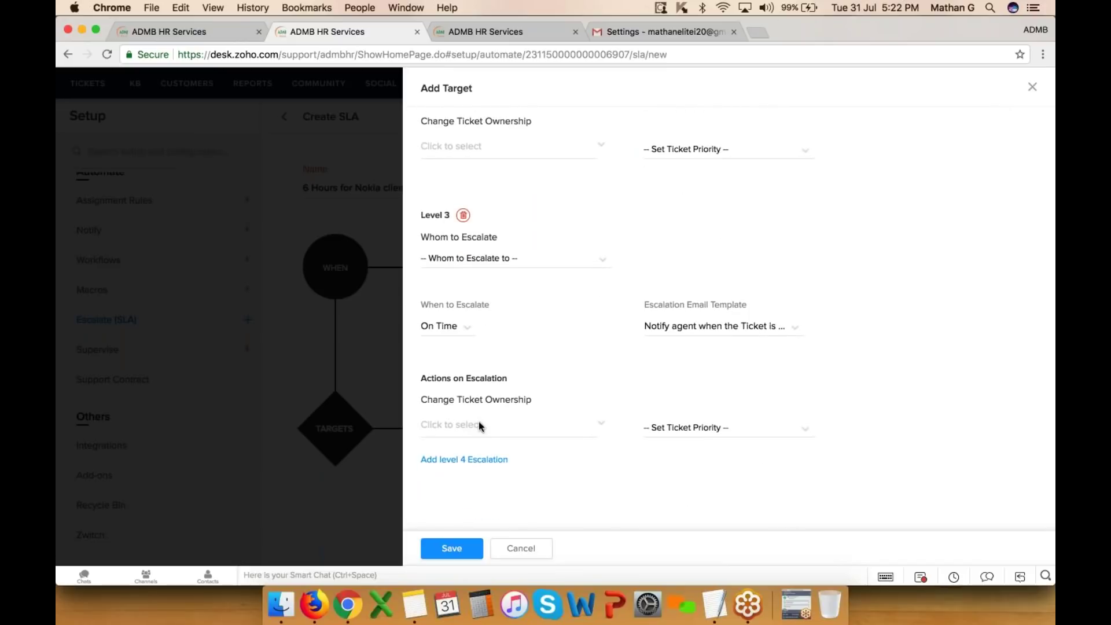
click(464, 459)
click(468, 557)
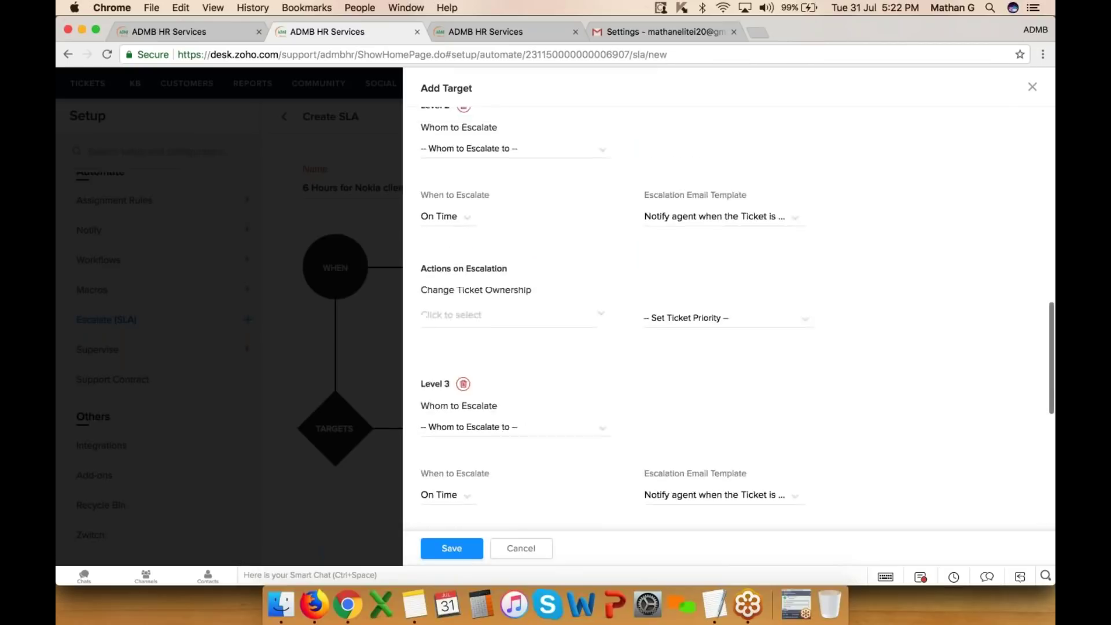
click(528, 551)
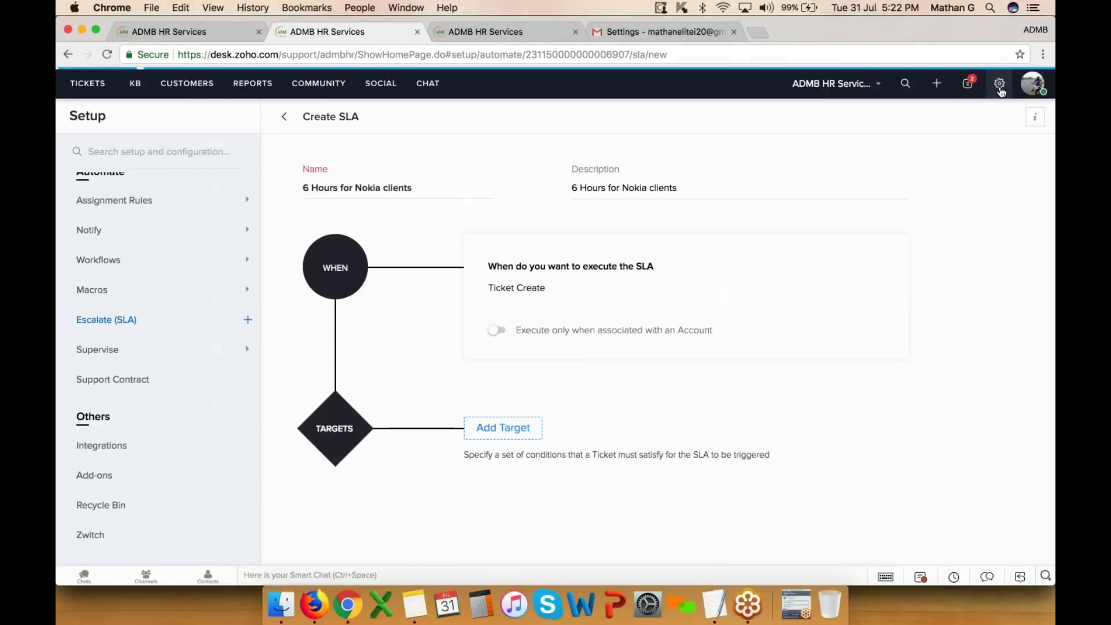
click(999, 84)
- Open Supervise under Automate to view the empty Supervisor Rules page
click(712, 346)
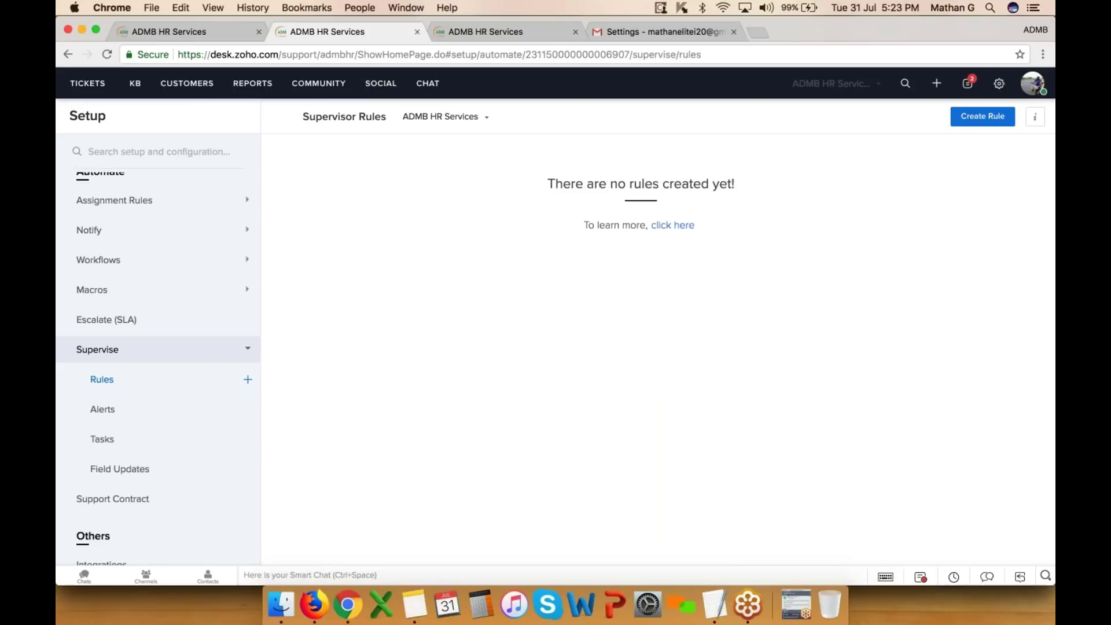
- Start a supervisor rule named '6 Hours for Nokia clients', same description, on ADMB Business hours
click(988, 116)
click(475, 219)
text(6 Hours for Nokia clients)
key(super+a)
key(super+c)
click(439, 432)
key(super+v)
click(410, 353)
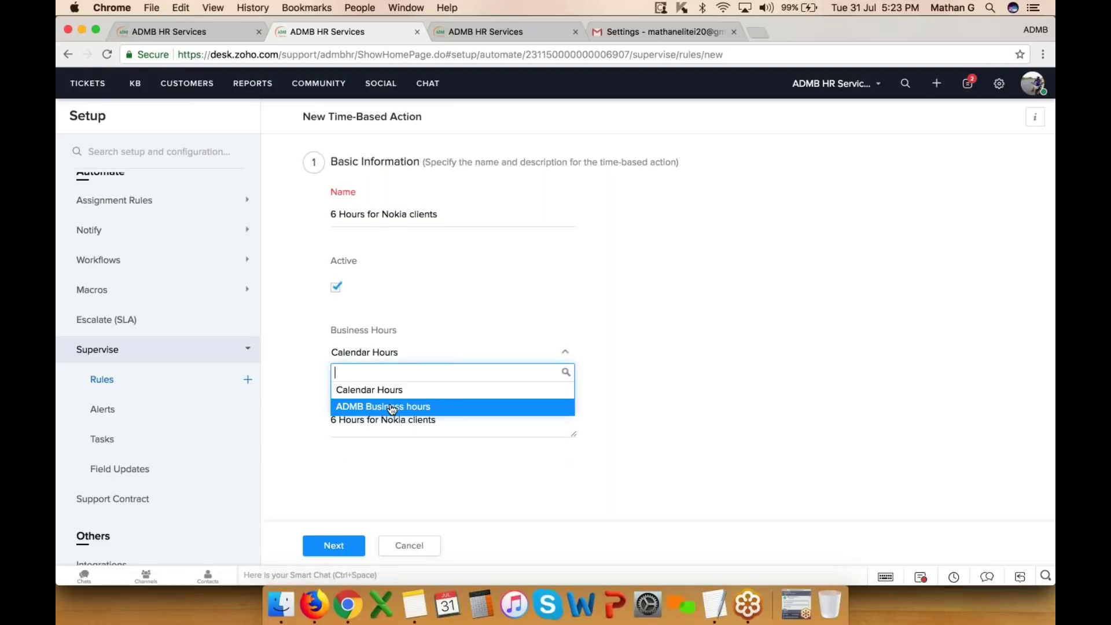
click(391, 408)
click(347, 545)
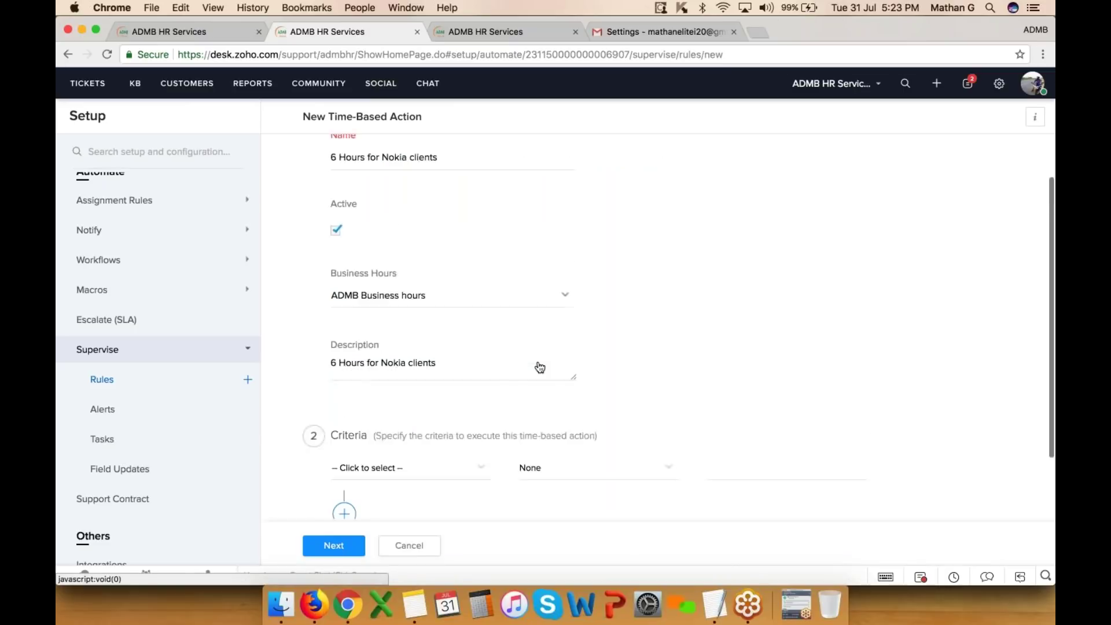
- Dismiss the missing-condition alert, browse the criteria fields without choosing, then go to Integrations
click(347, 543)
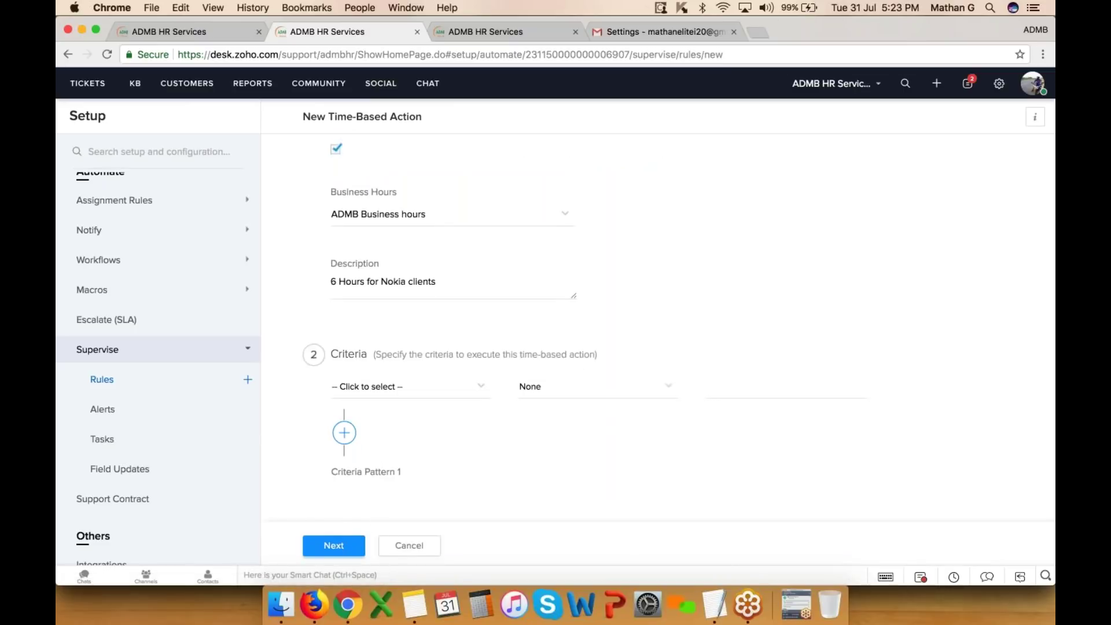
click(447, 295)
click(400, 386)
scroll(388, 439, down, 6)
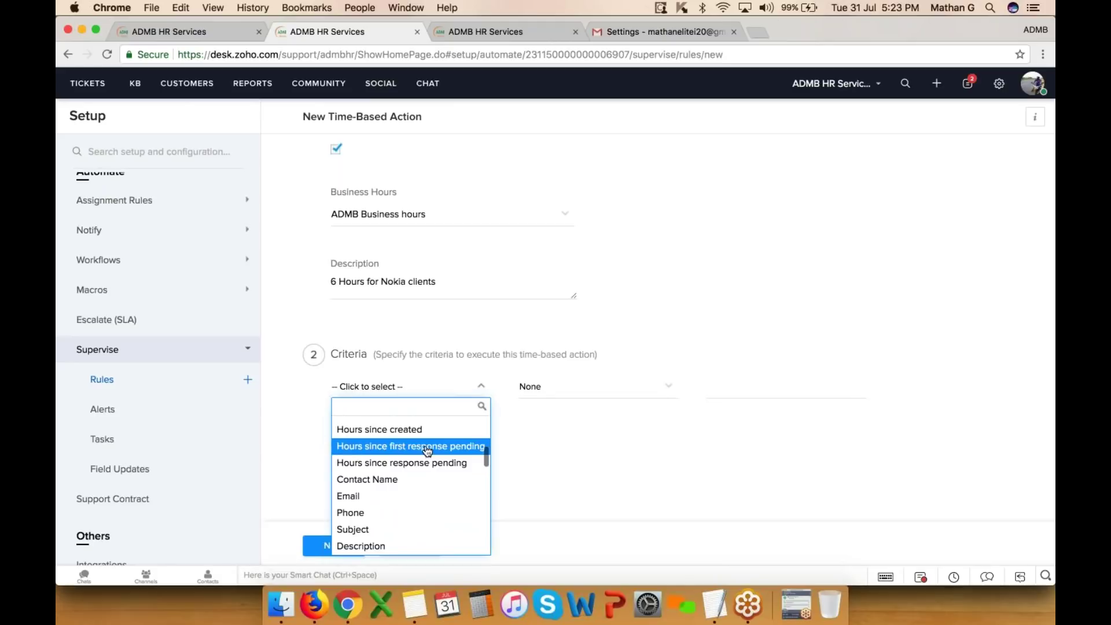
scroll(425, 462, down, 3)
scroll(424, 468, down, 1)
scroll(425, 467, up, 5)
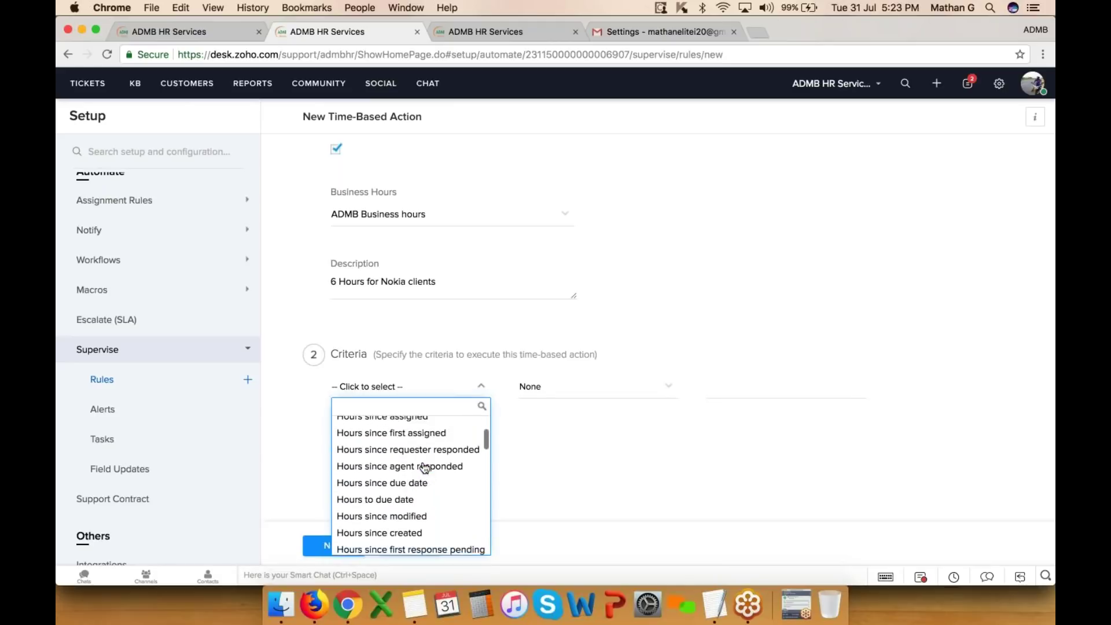
click(664, 448)
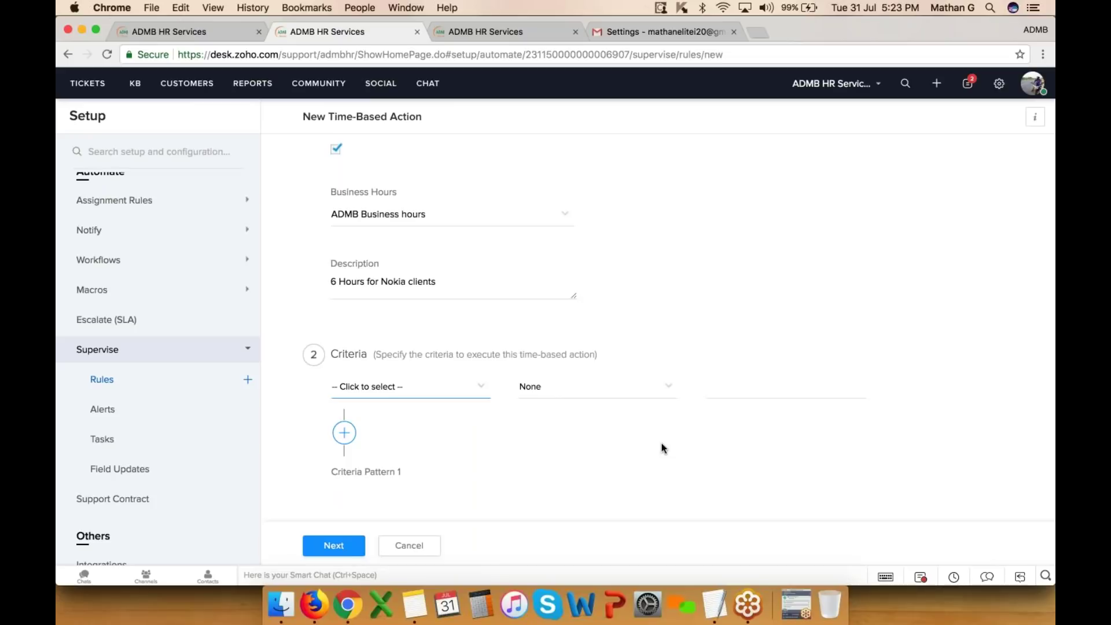
click(1003, 85)
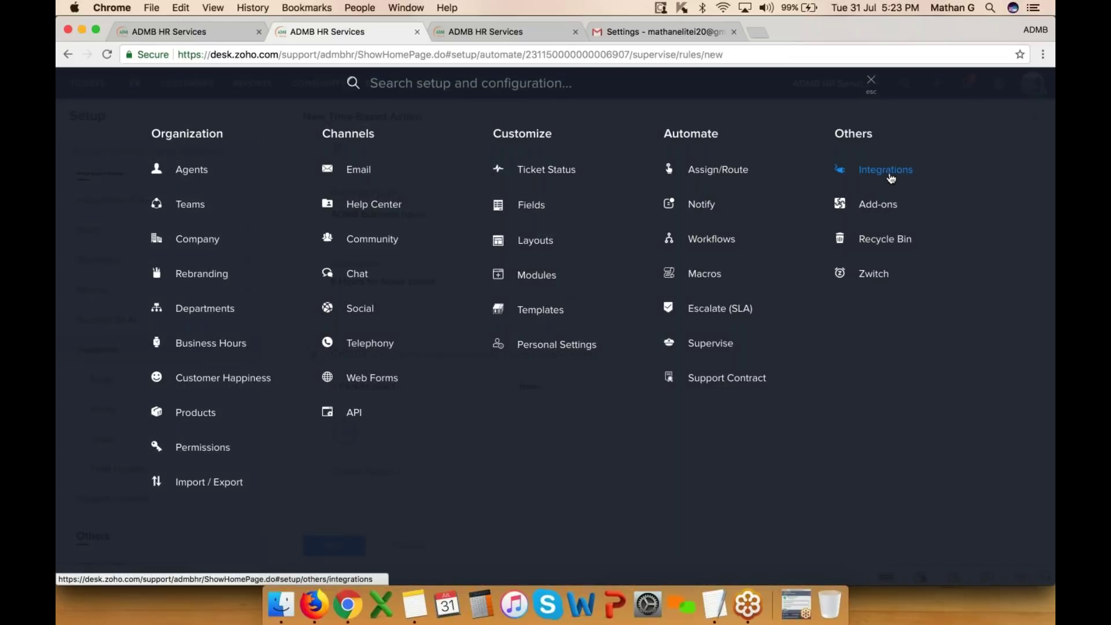
click(891, 172)
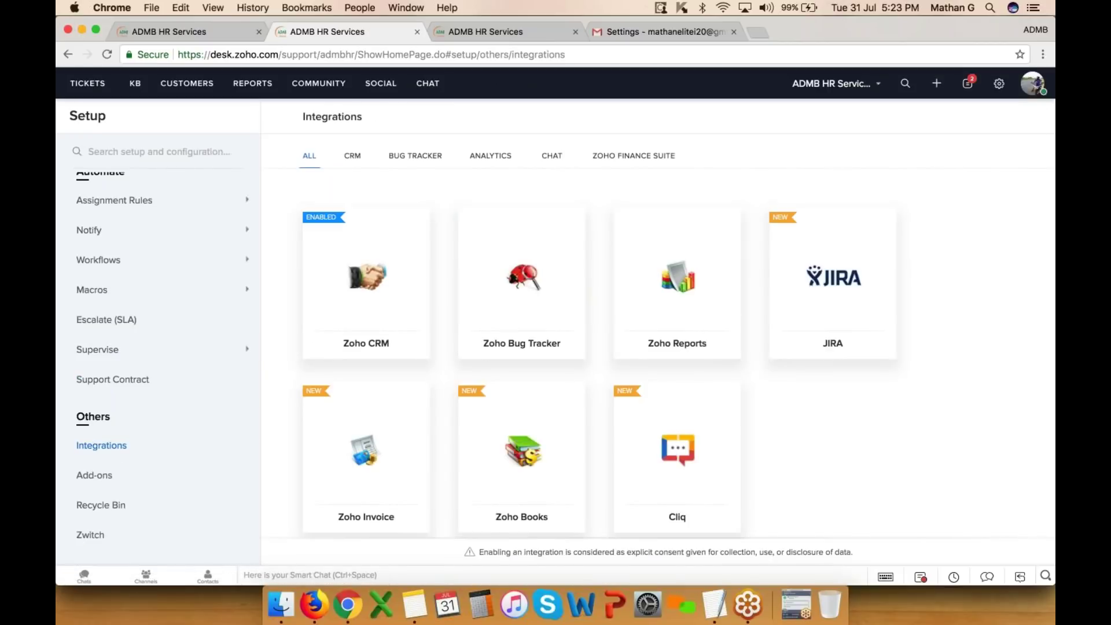
- Open the Zoho CRM integration, reload its blank page, then return to Integrations through Setup
mouse_move(514, 307)
mouse_move(379, 331)
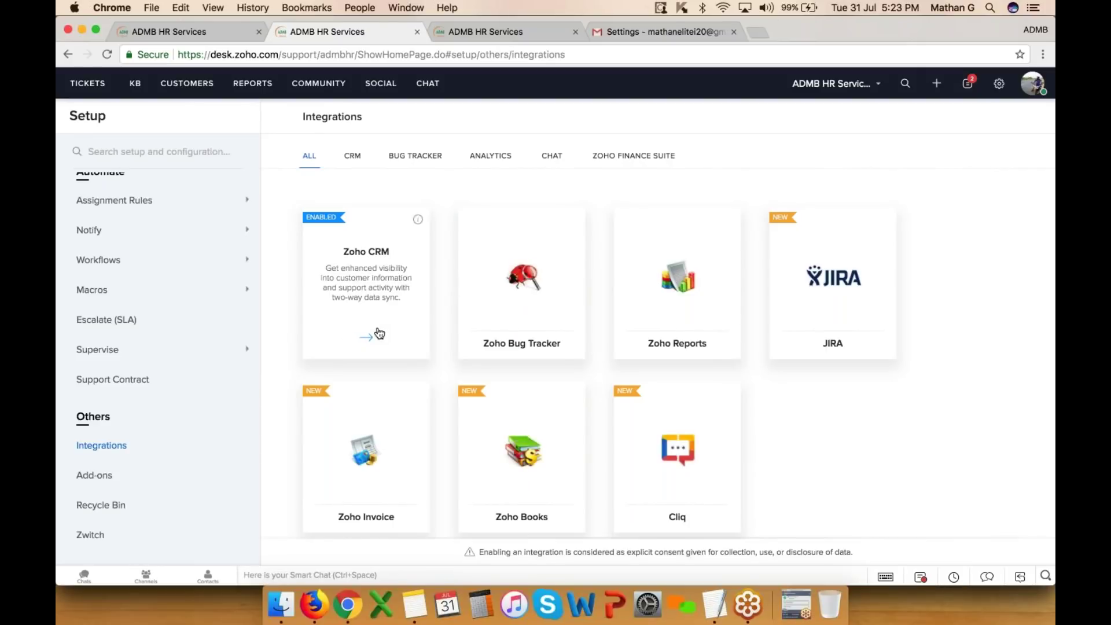
click(379, 283)
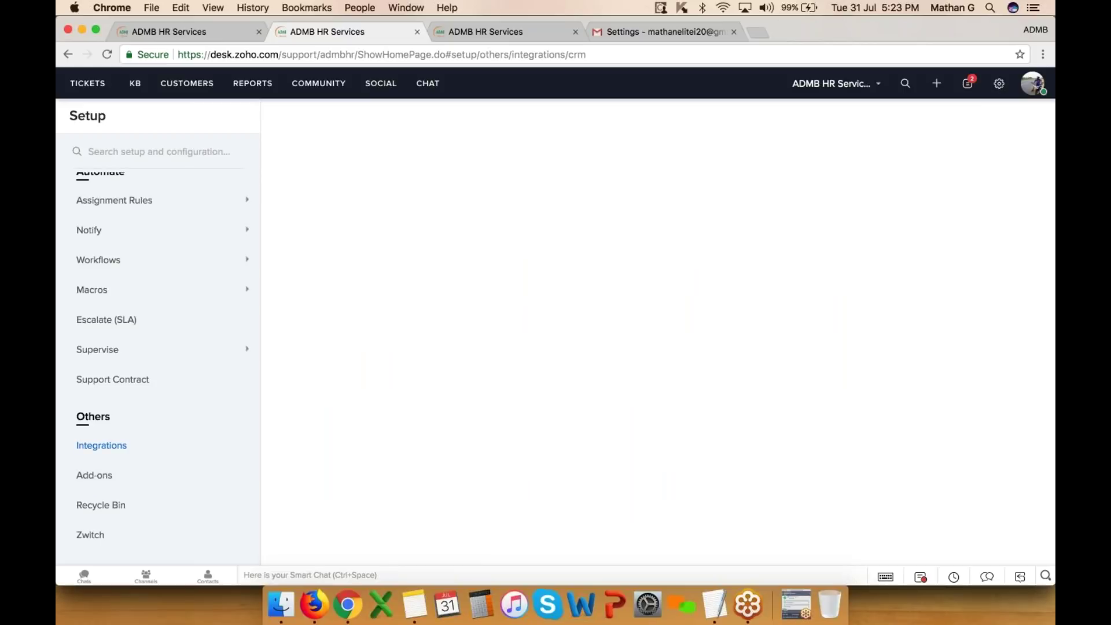
right_click(379, 276)
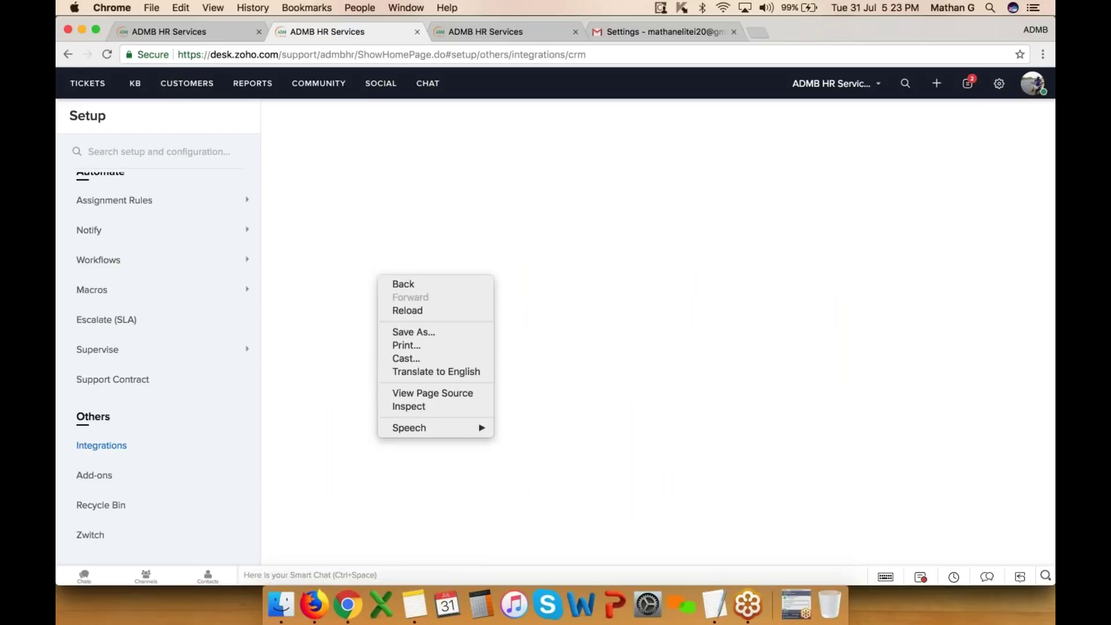
click(425, 312)
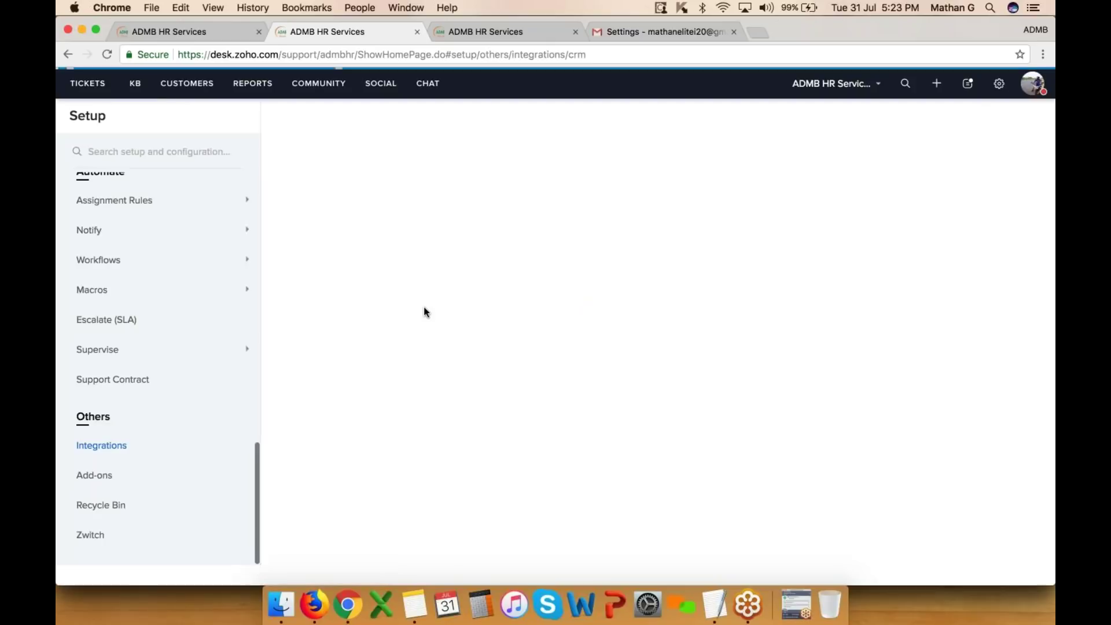
click(999, 84)
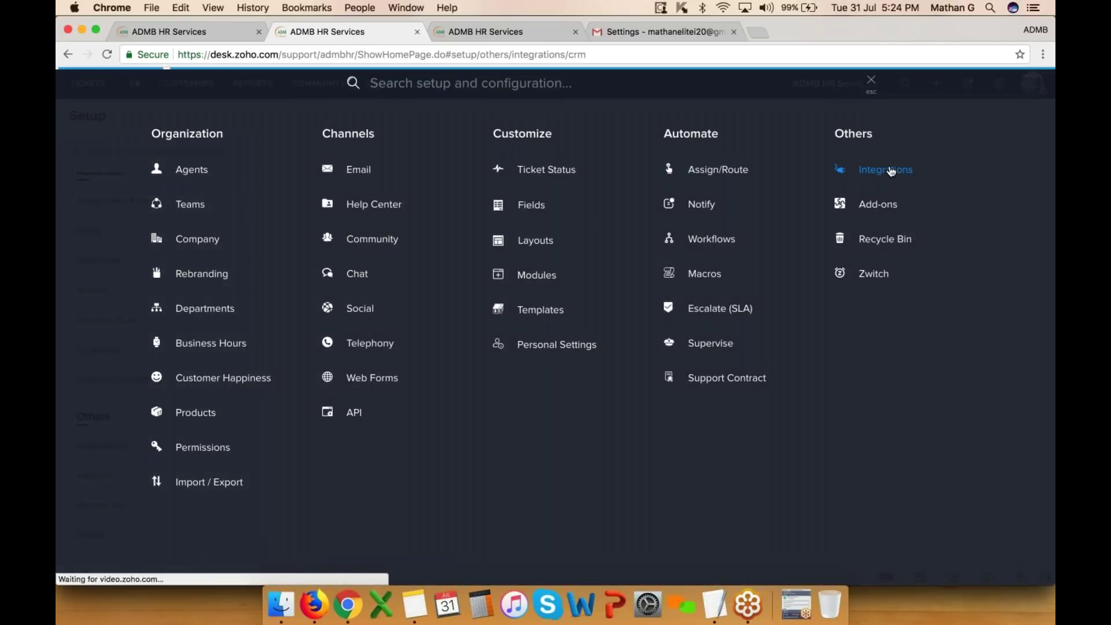
click(891, 171)
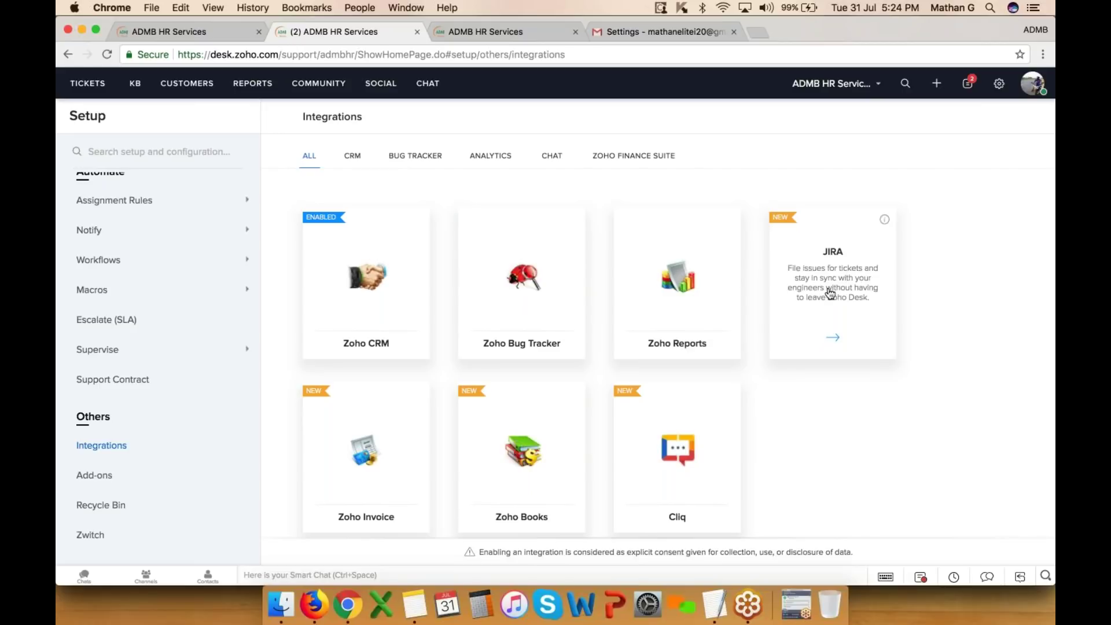
- Filter the integrations by CRM, Bug Tracker, Analytics and finally Chat, then bring up Setup
scroll(522, 509, down, 1)
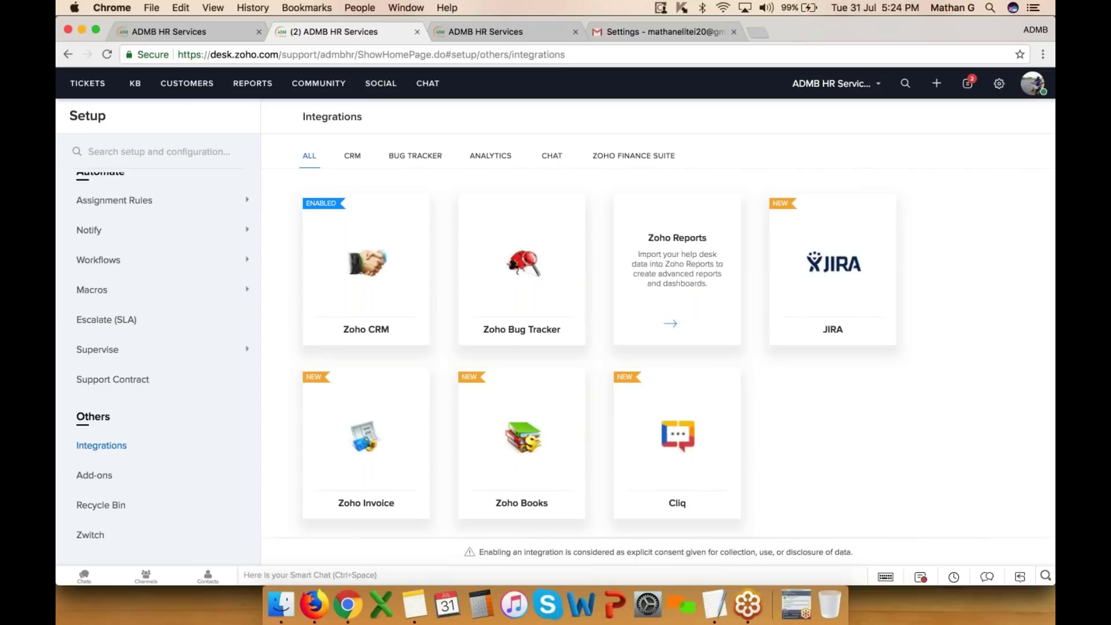
click(350, 155)
click(427, 154)
click(504, 154)
click(559, 155)
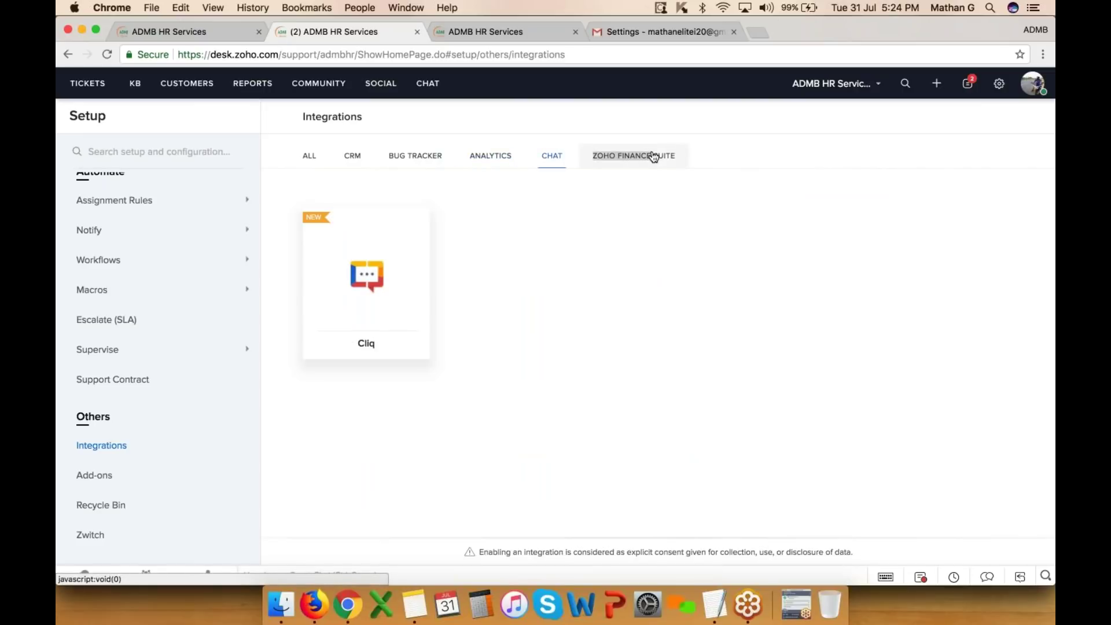
click(999, 84)
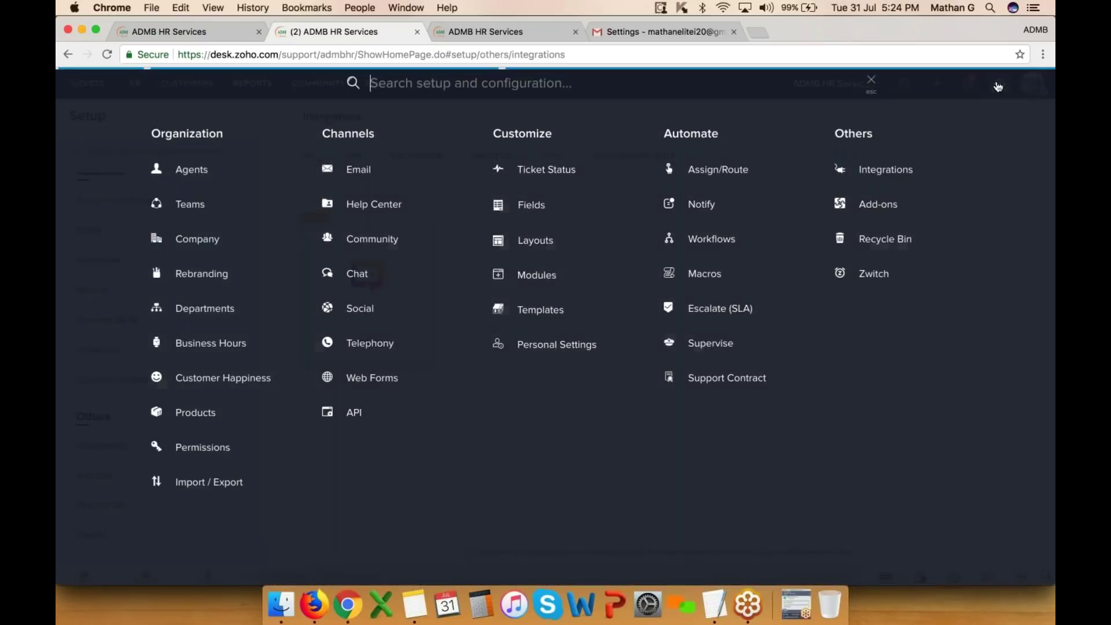
- View the Add-ons, then bring up Remote Assist for ticket #106
click(896, 210)
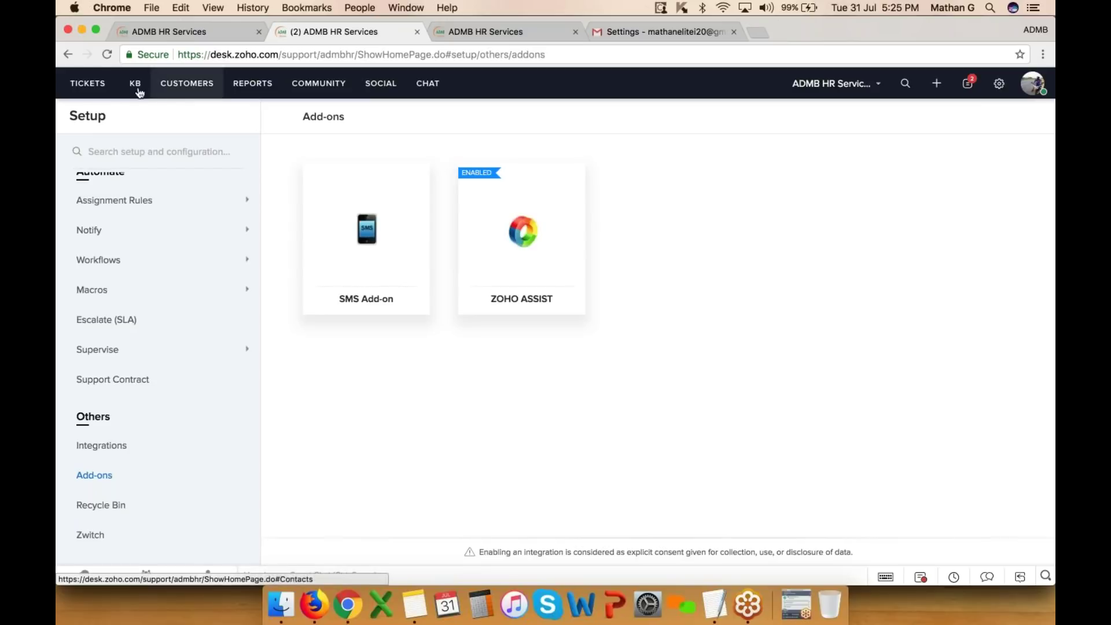
click(107, 86)
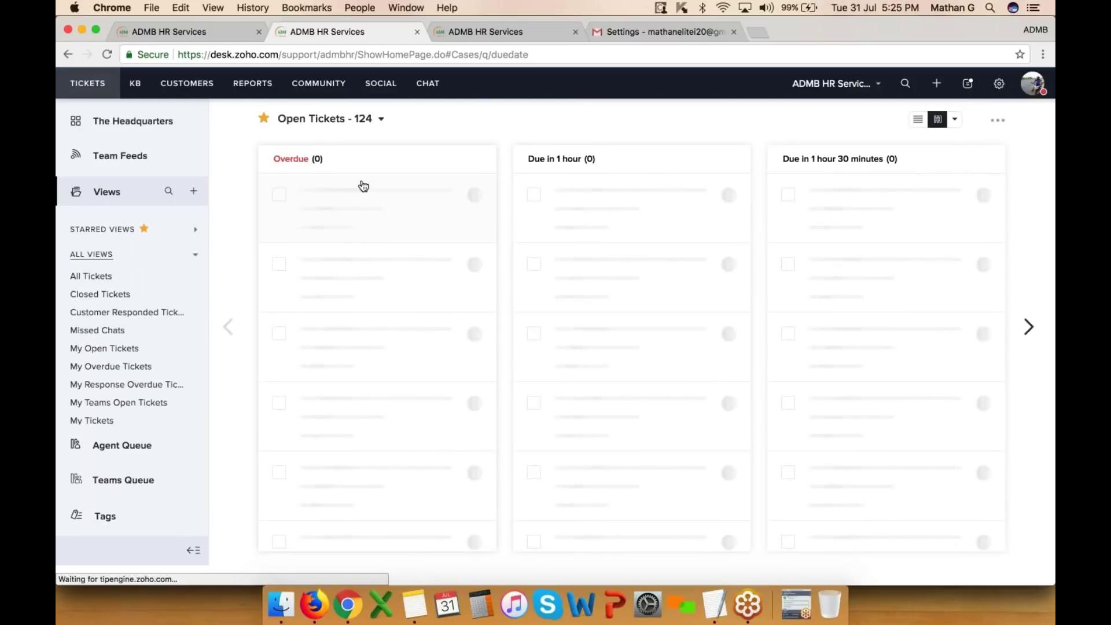
click(345, 192)
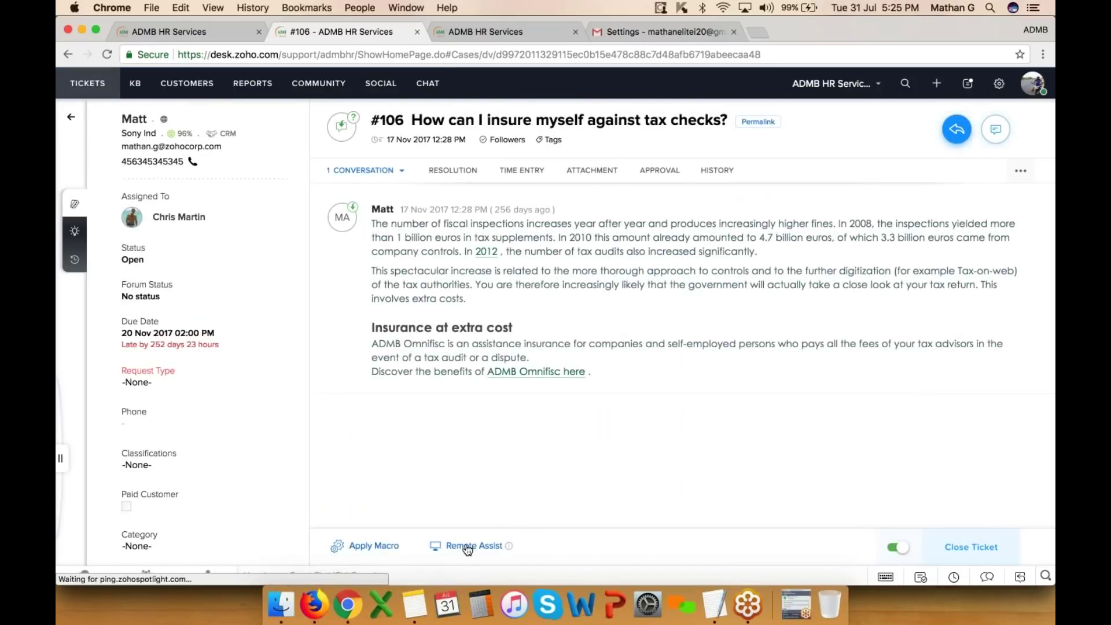
click(467, 546)
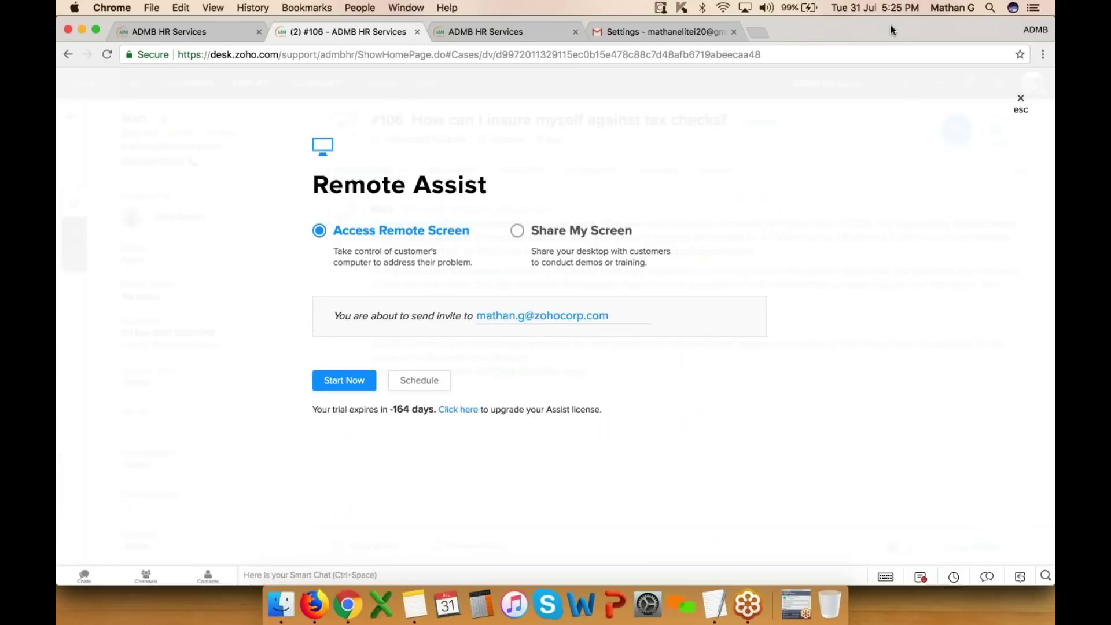
- In the third browser tab, head to the Recycle Bin settings via Setup
click(509, 32)
click(999, 91)
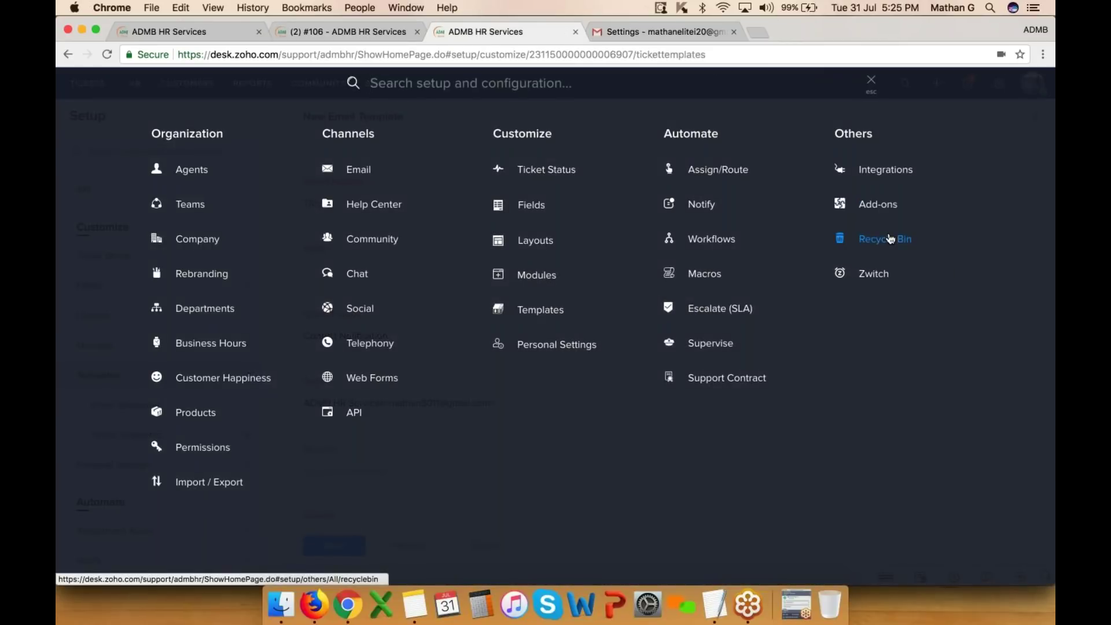
click(890, 239)
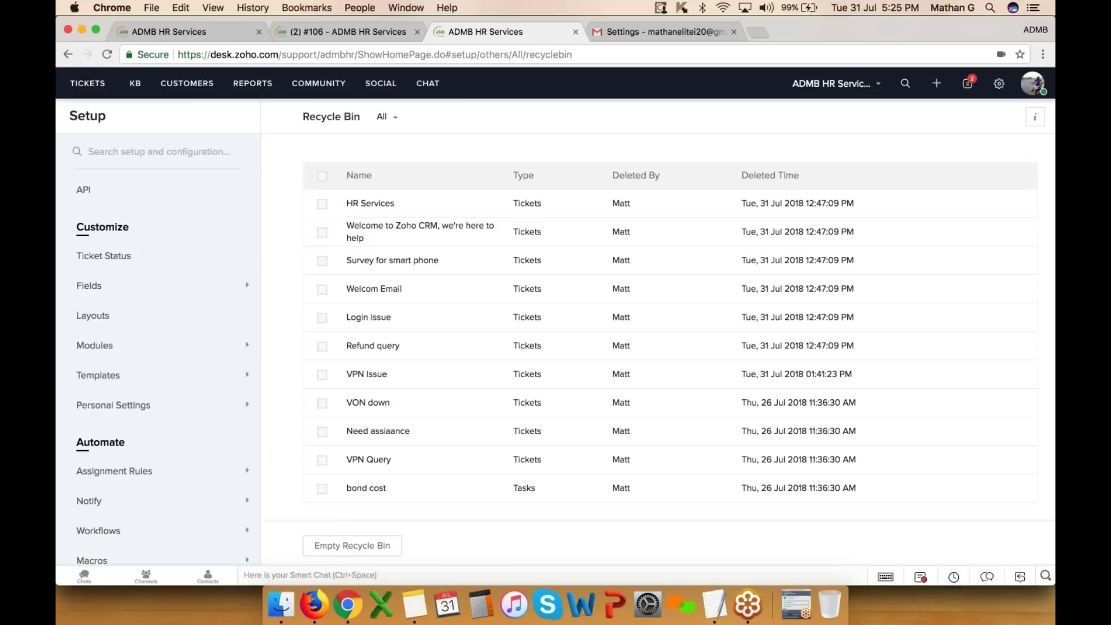
- Read the Recycle Bin tip about the 60-day retention period, then close it
click(1033, 118)
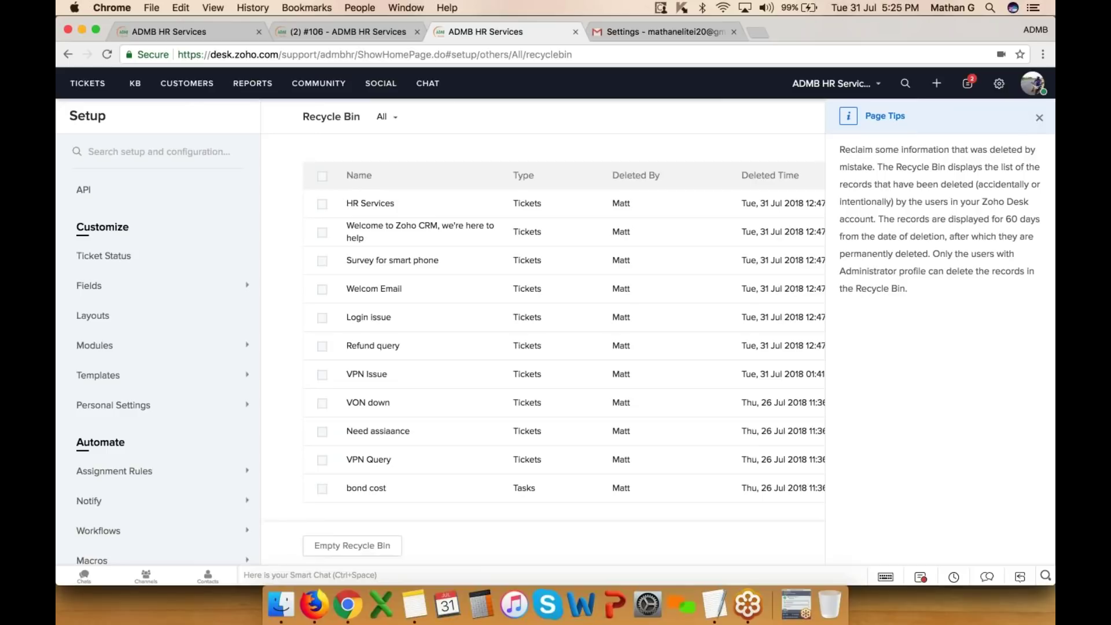
drag(991, 219, 1035, 221)
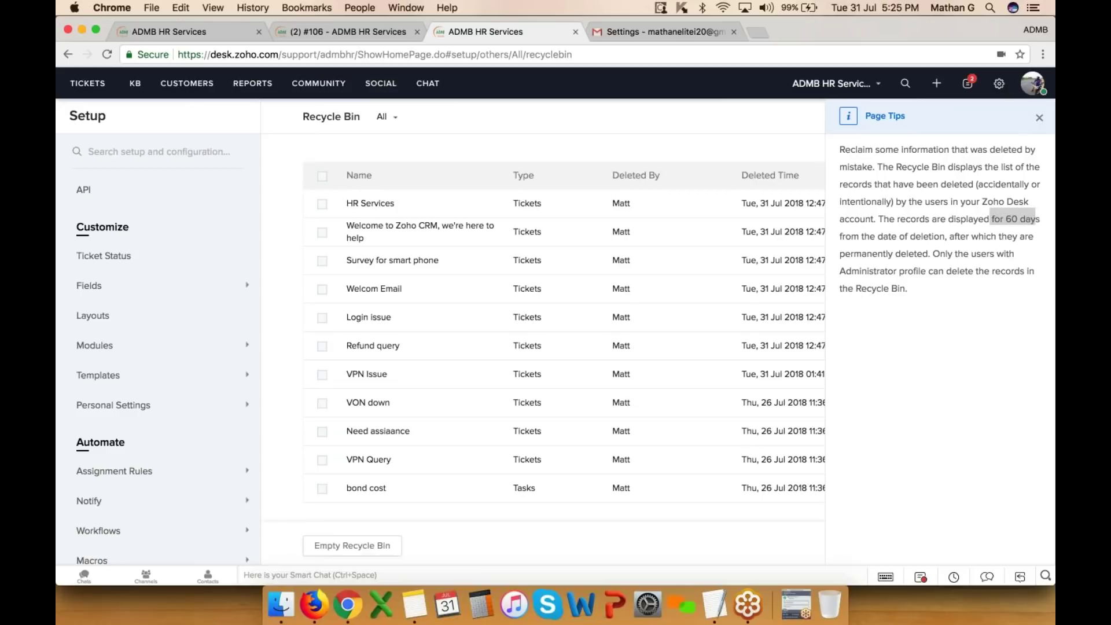
click(1045, 118)
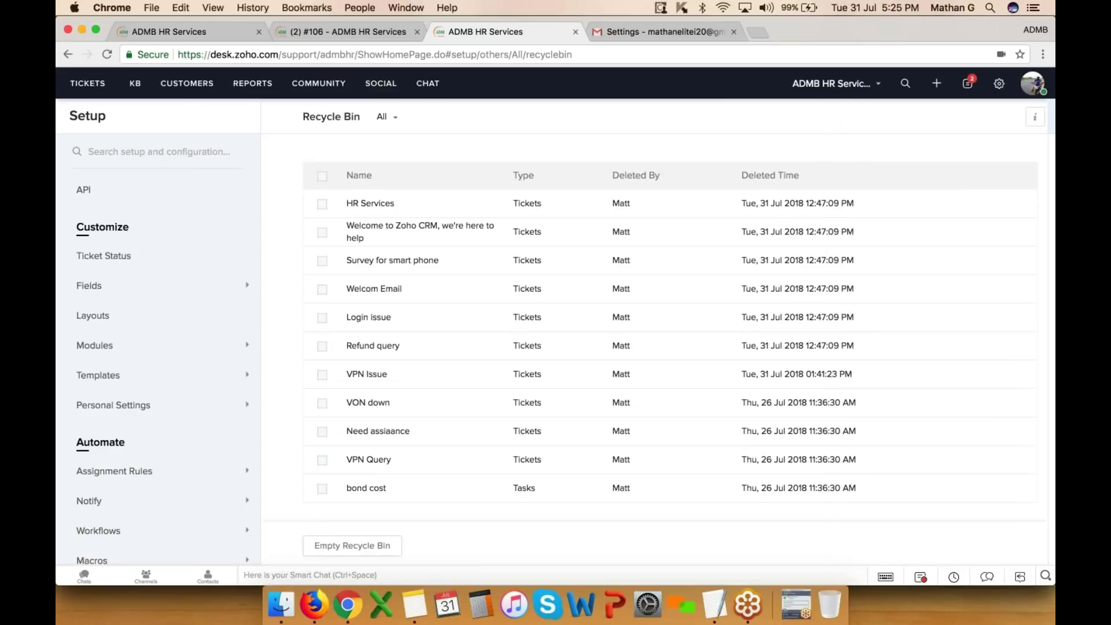
- Select the deleted Welcome to Zoho CRM ticket, then go to the Zwitch migration page
click(322, 232)
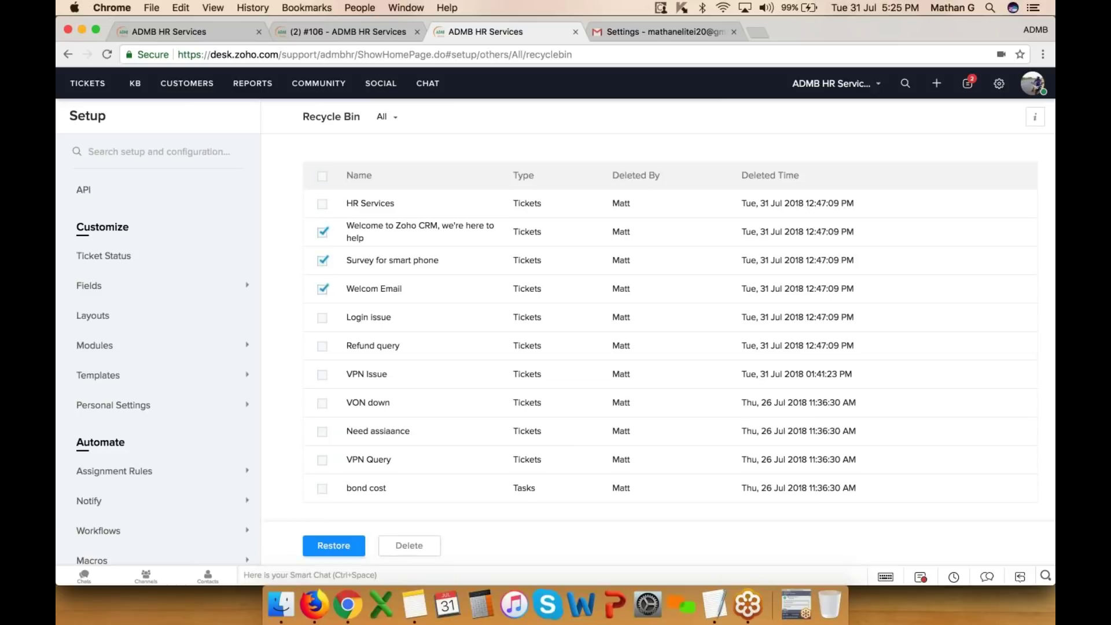
click(998, 83)
click(875, 269)
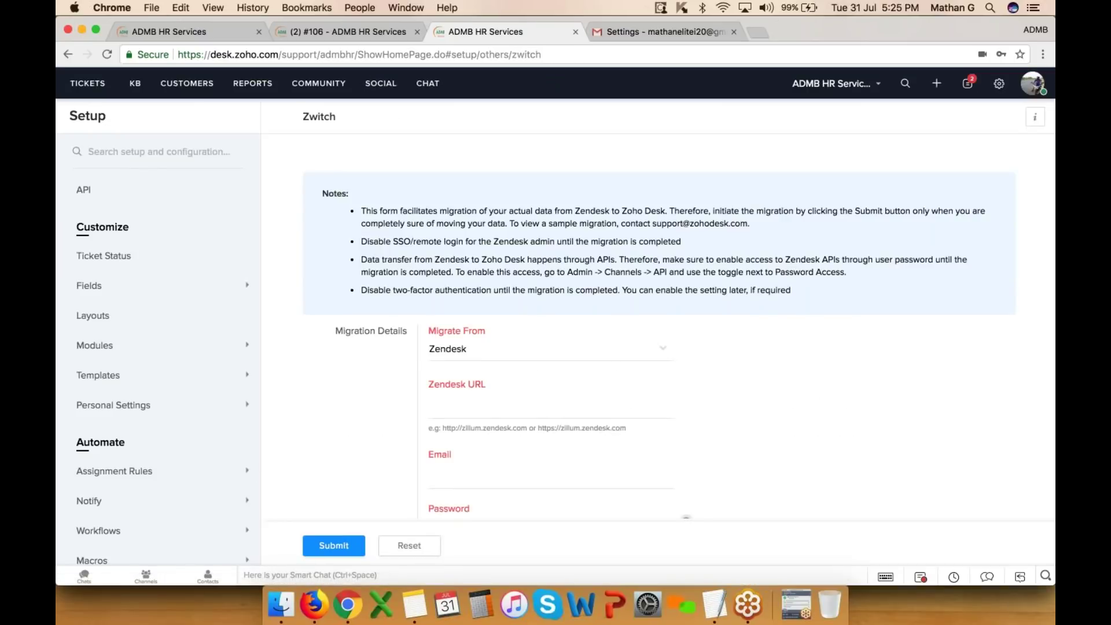
- Keep Zendesk as the Zwitch migration source, review the form, and open the browser profile list
click(637, 348)
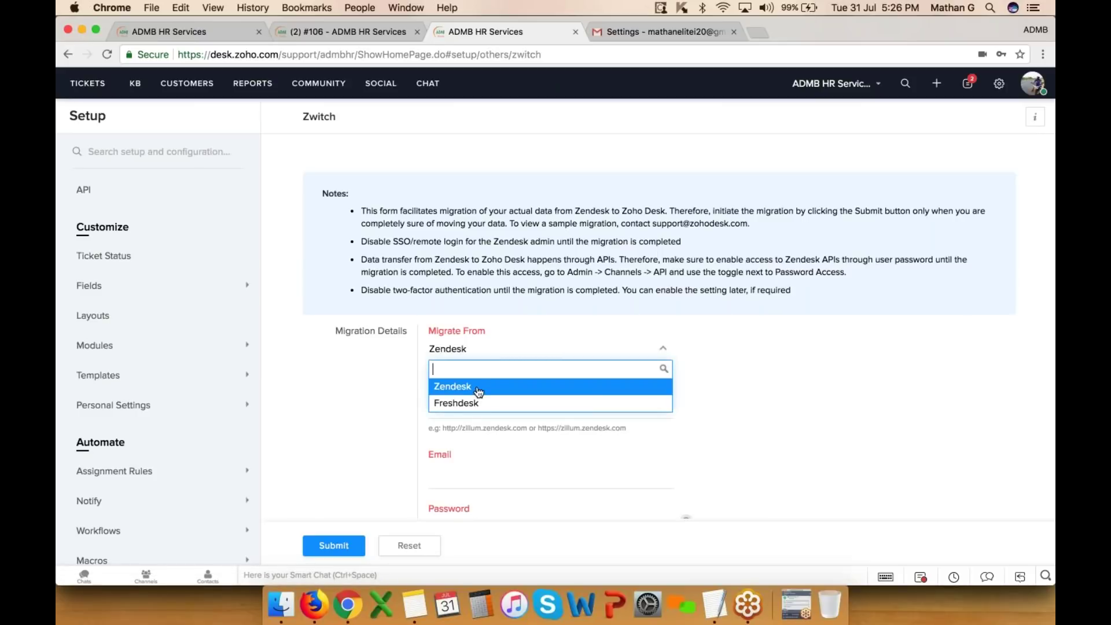
click(537, 328)
scroll(537, 328, down, 3)
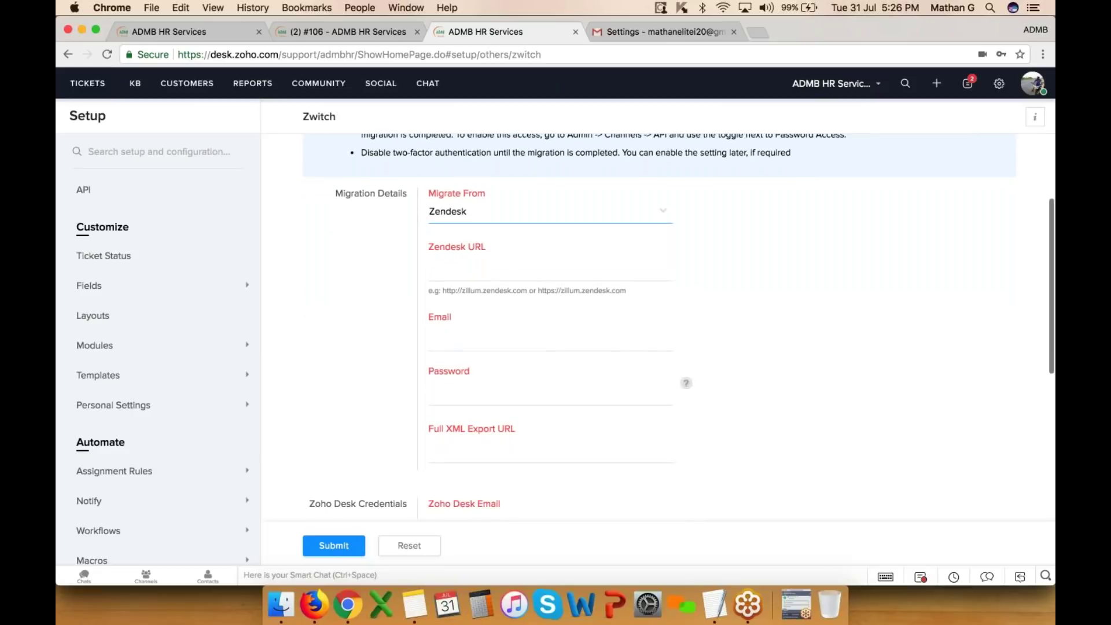
scroll(660, 337, up, 2)
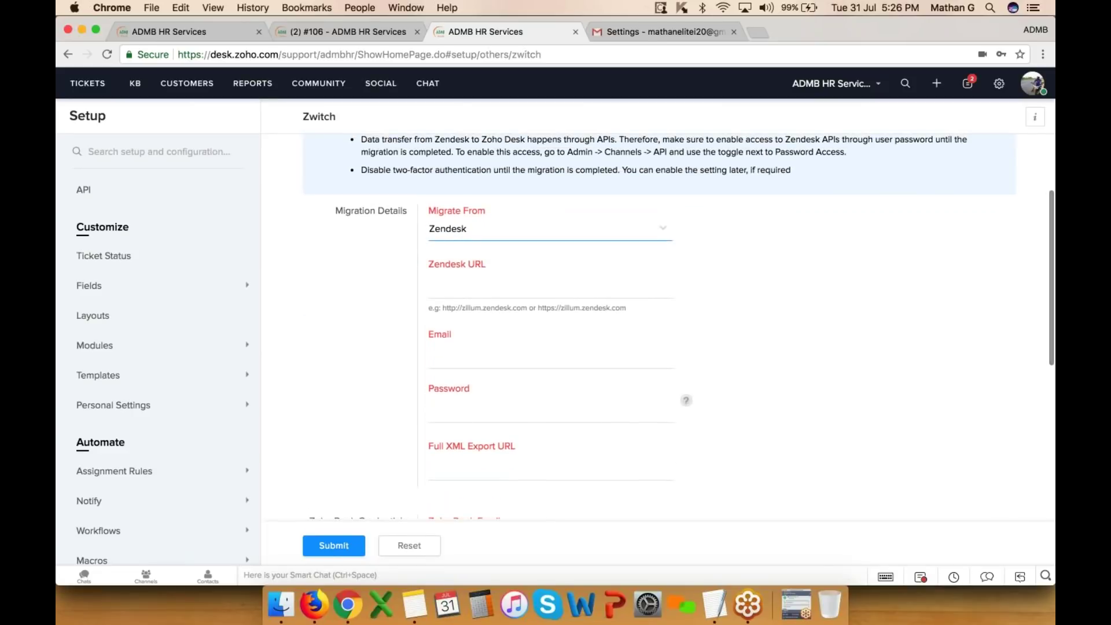
scroll(679, 327, up, 2)
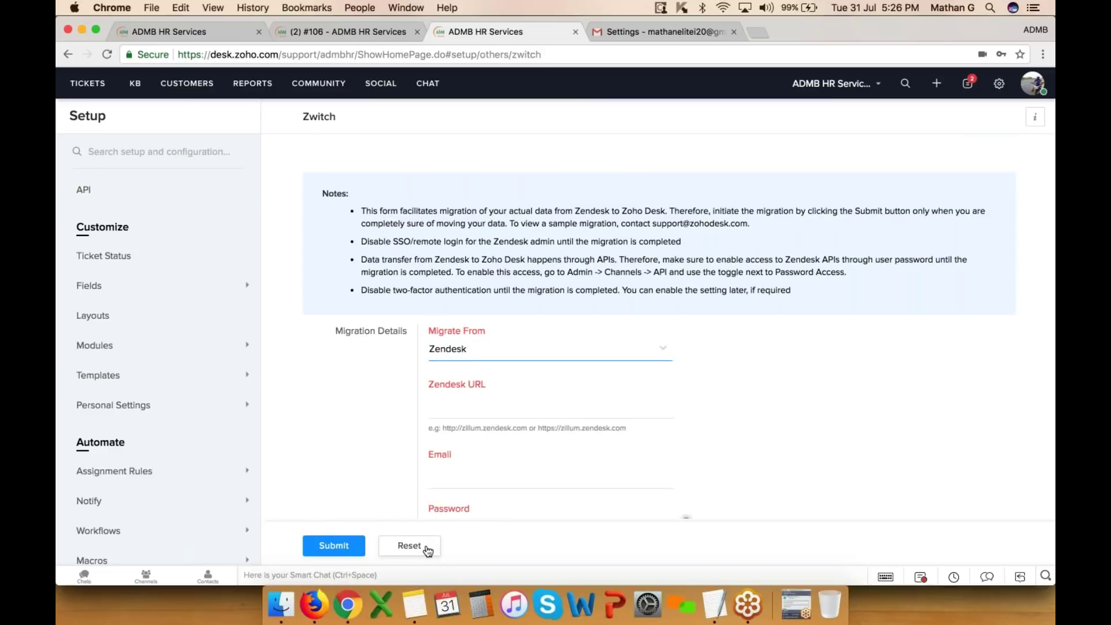
click(1035, 30)
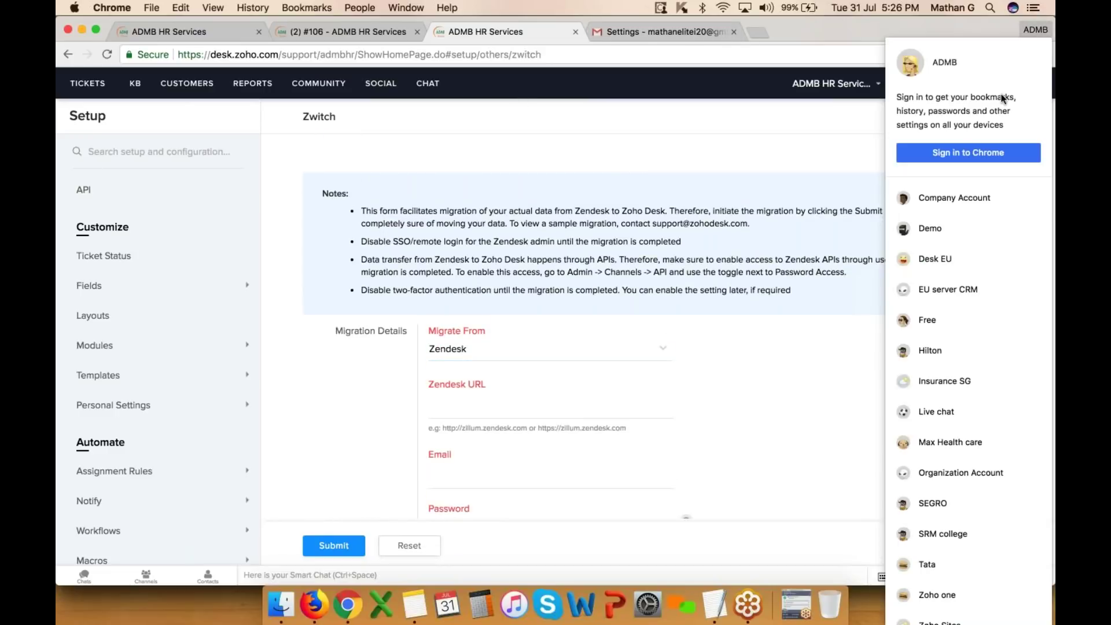
- Switch to the demo account's window and open the CRM Contacts list
click(945, 227)
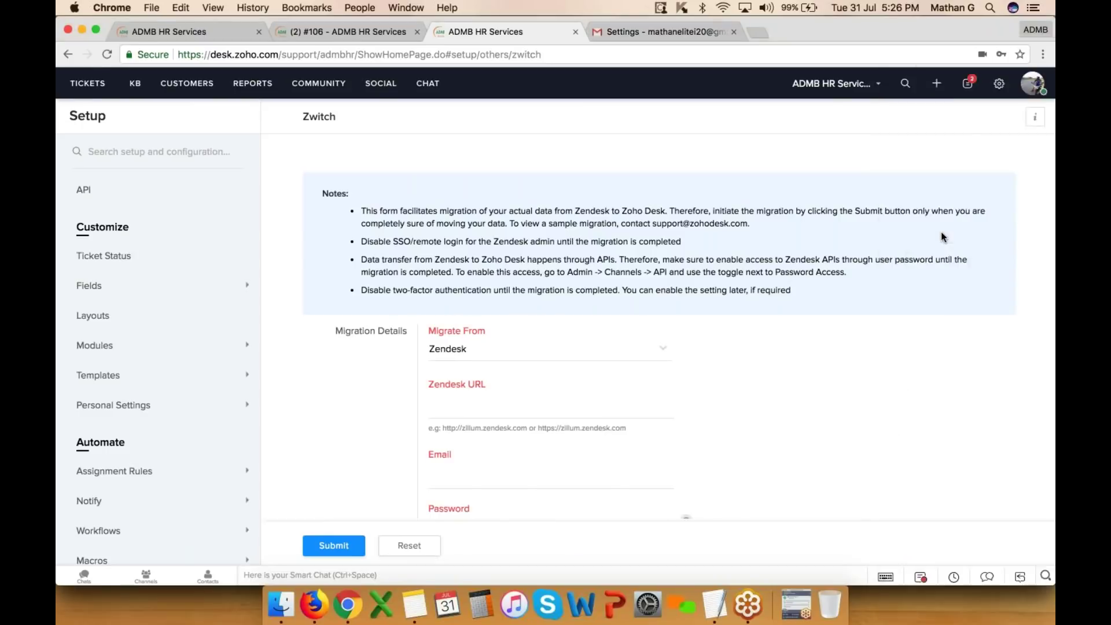
click(361, 32)
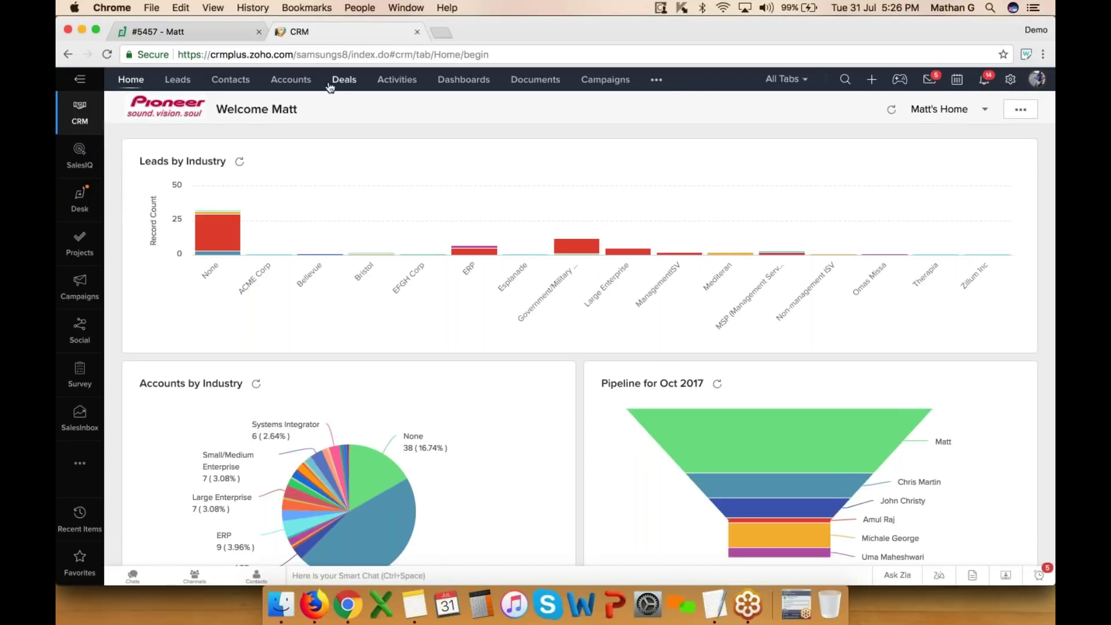
click(225, 86)
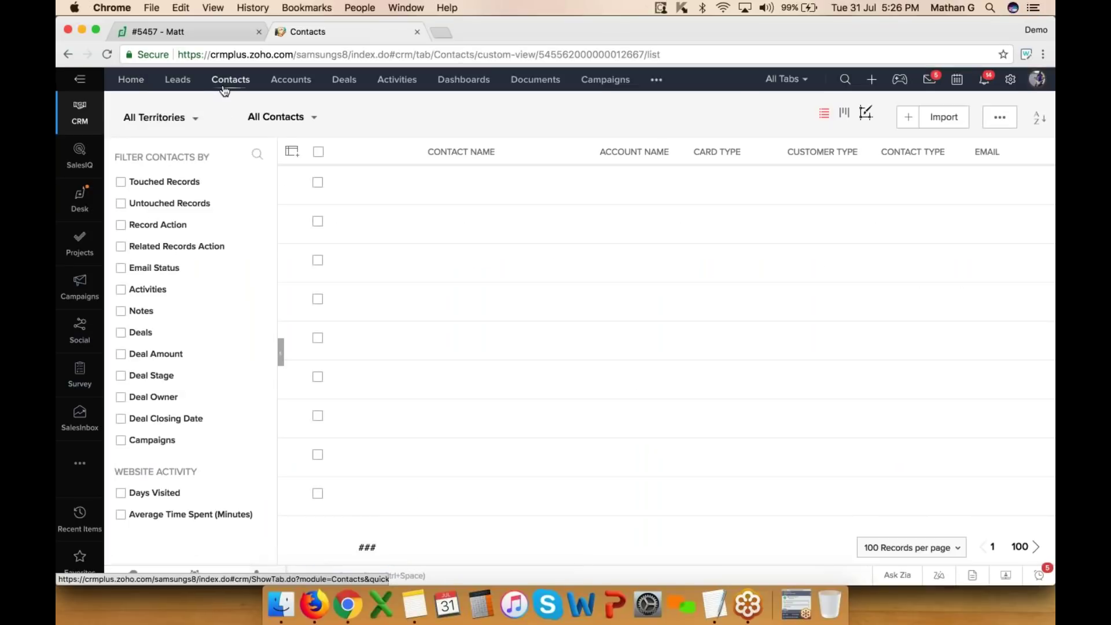
- Run a global CRM search for the contact's e-mail address
click(845, 80)
text(han)
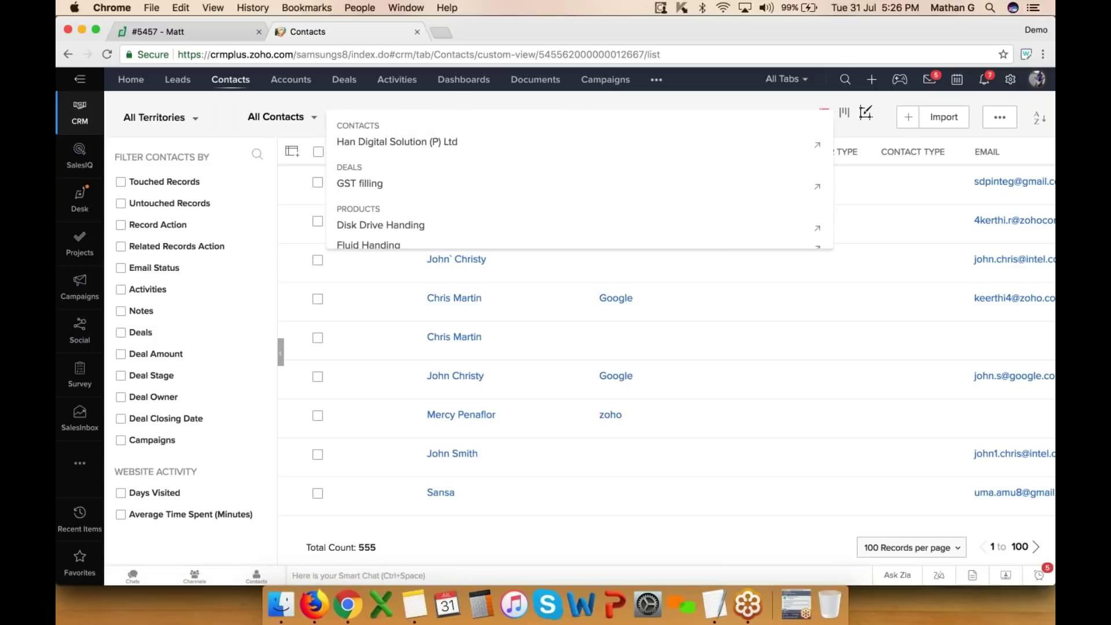
click(845, 79)
key(BackSpace)
key(BackSpace)
key(BackSpace)
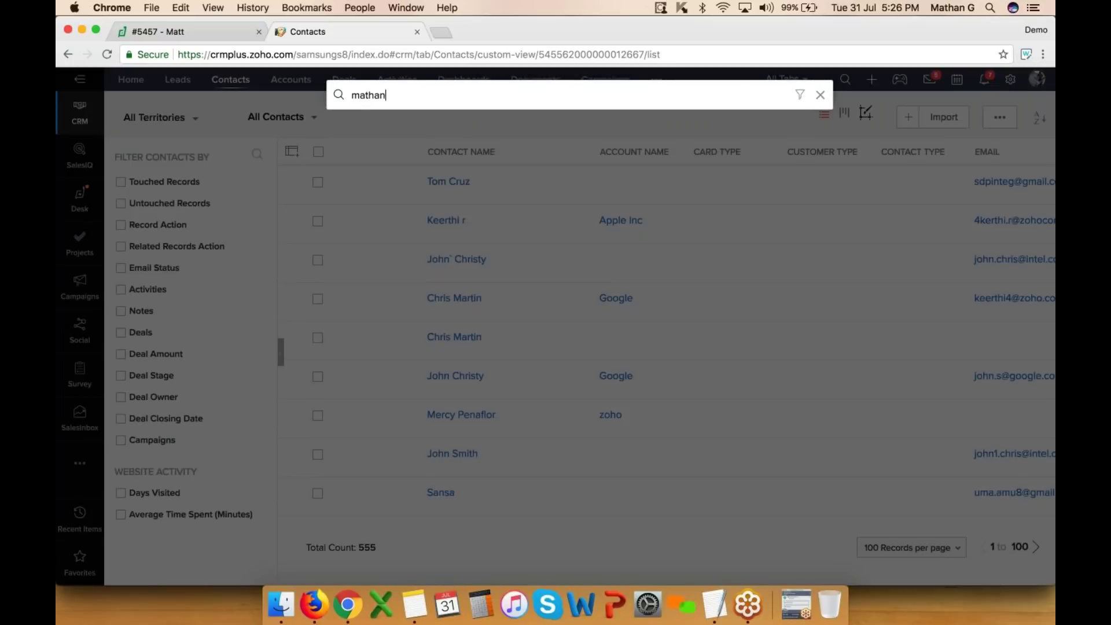
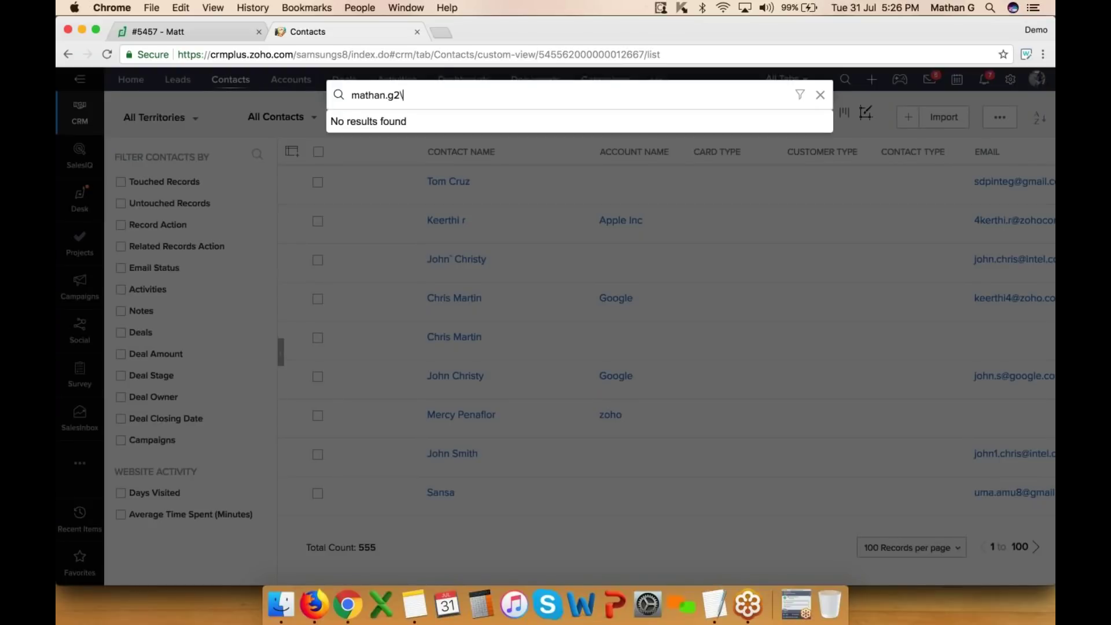
key(Return)
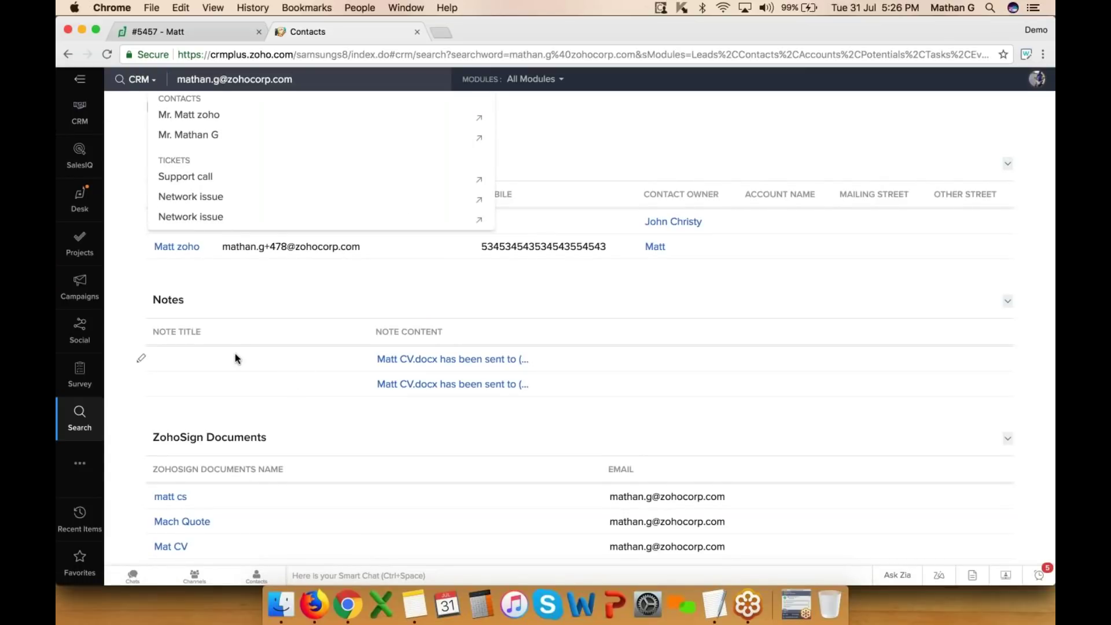
- Open the matching contact's record and jump to their Zoho Desk tickets
click(234, 351)
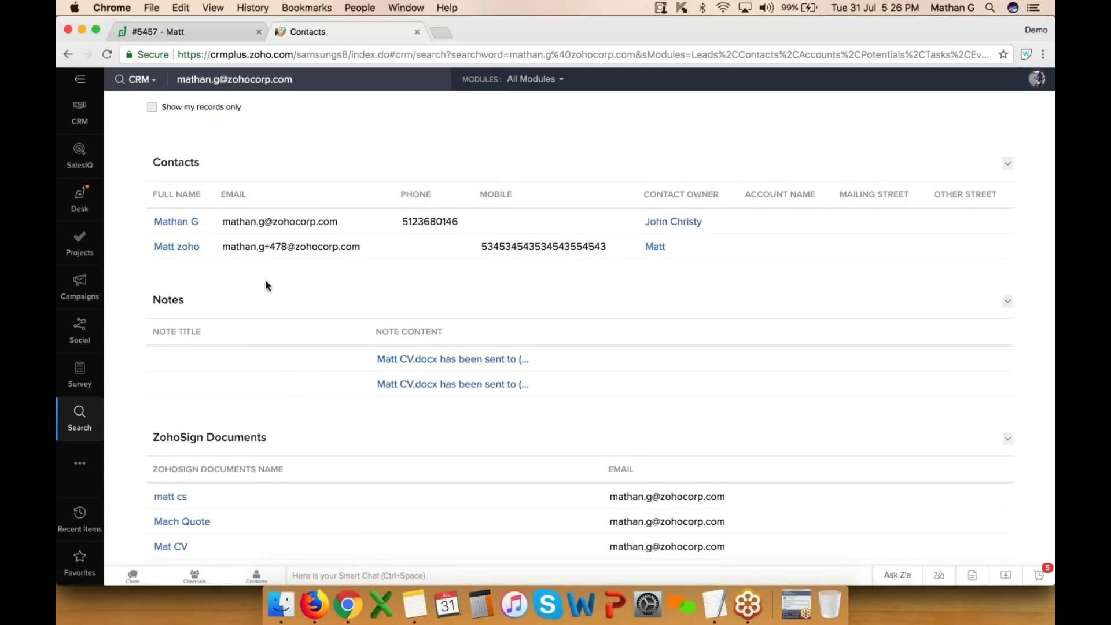
click(176, 221)
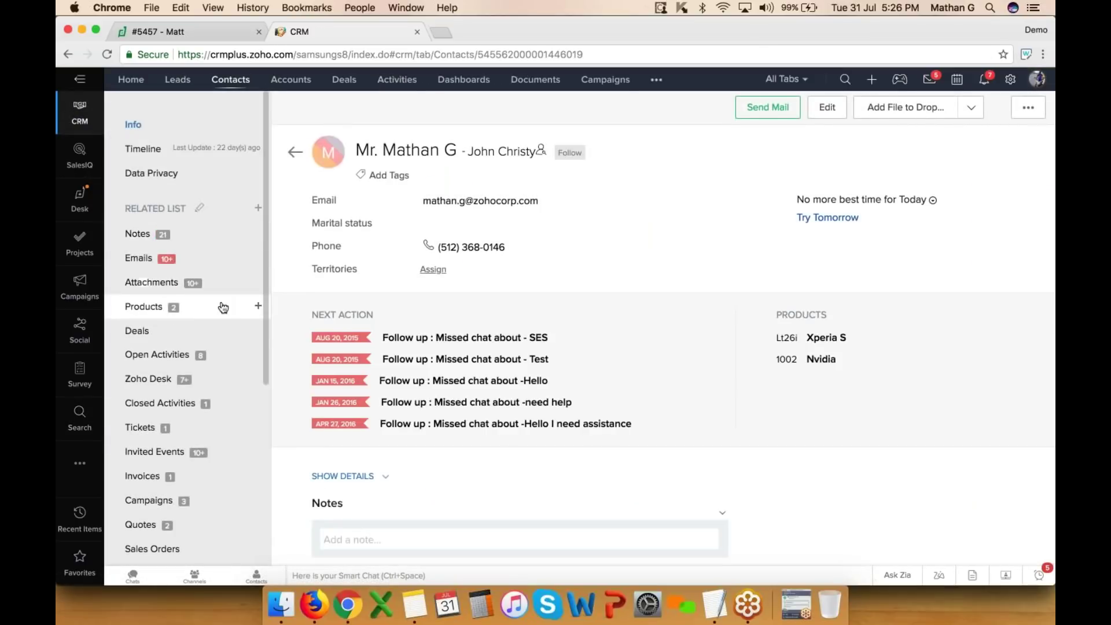
scroll(318, 164, down, 3)
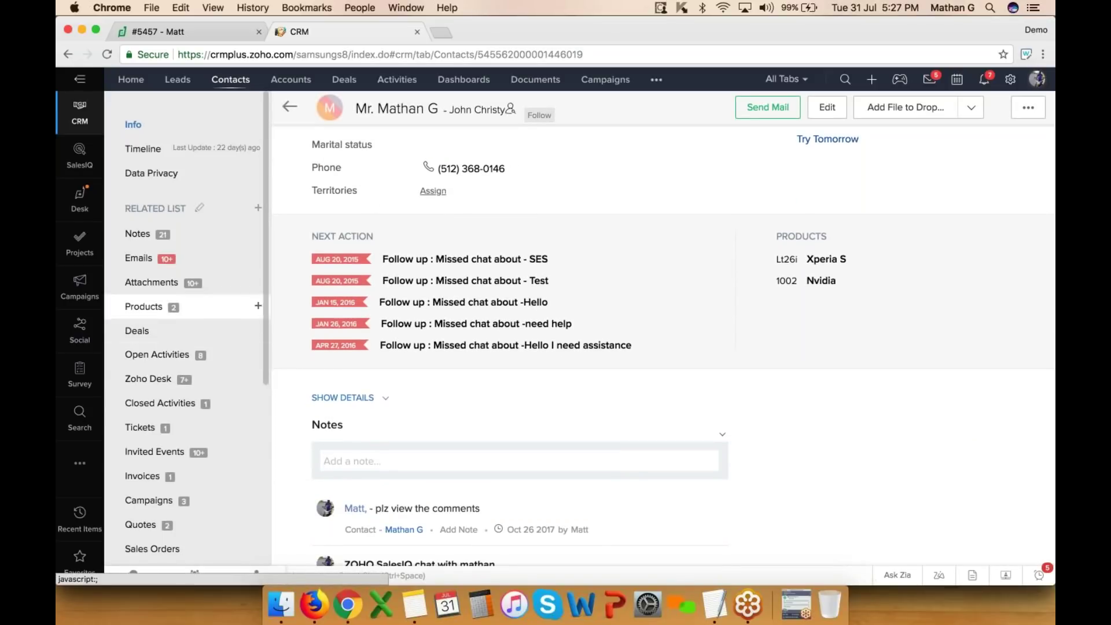
click(159, 380)
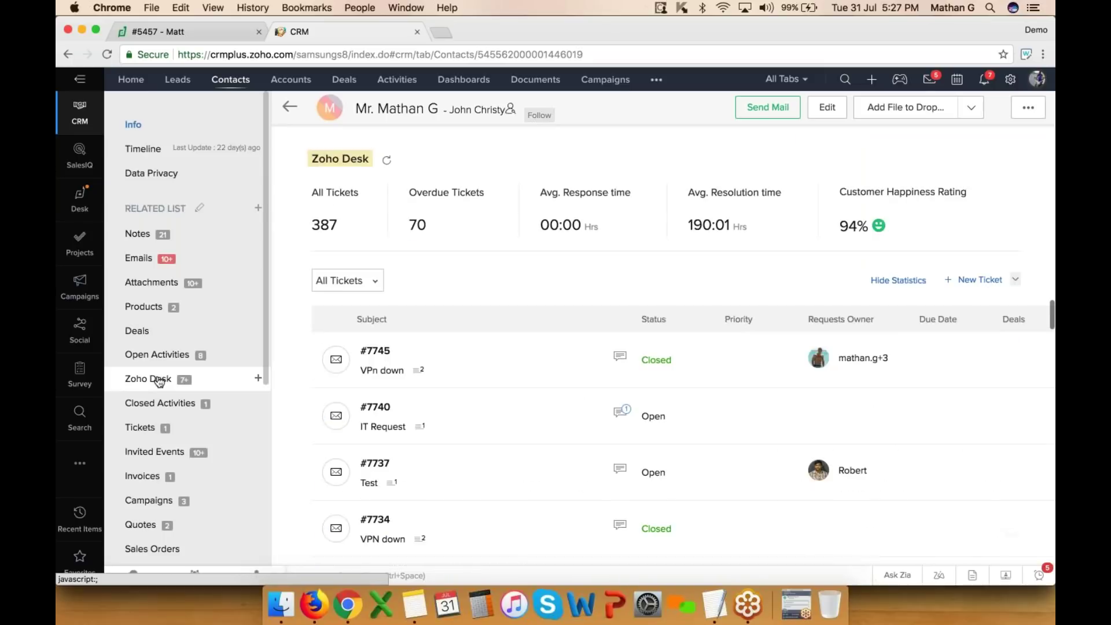
scroll(521, 375, down, 1)
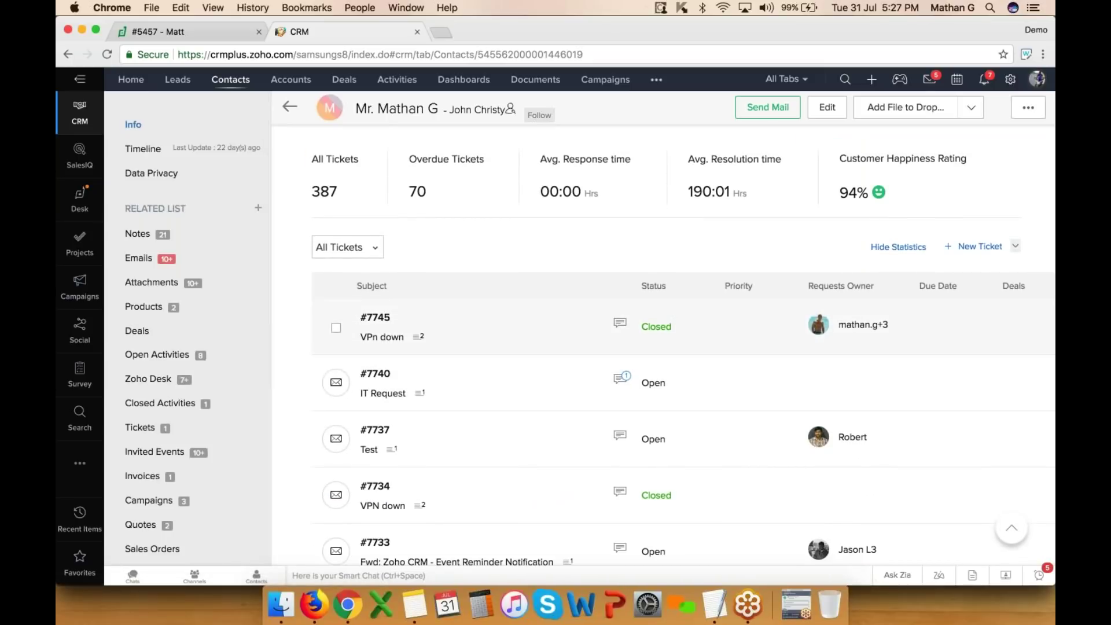
- Review ticket #7745 'VPn down', then switch to the Company Account browser profile
click(386, 320)
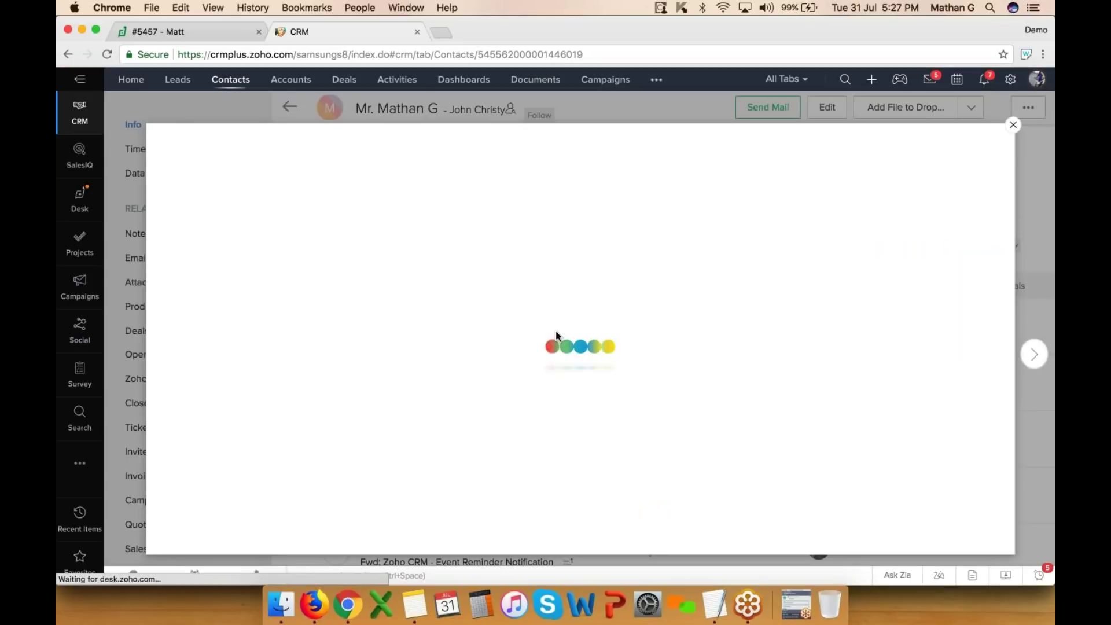
scroll(556, 331, down, 5)
scroll(556, 331, down, 15)
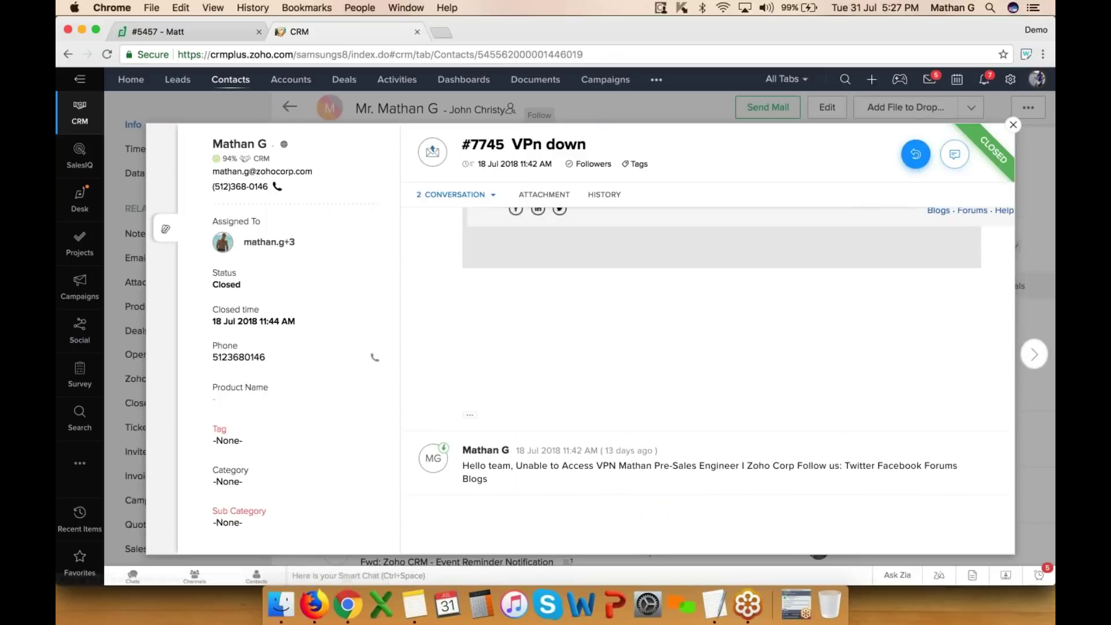
click(1013, 124)
click(1035, 30)
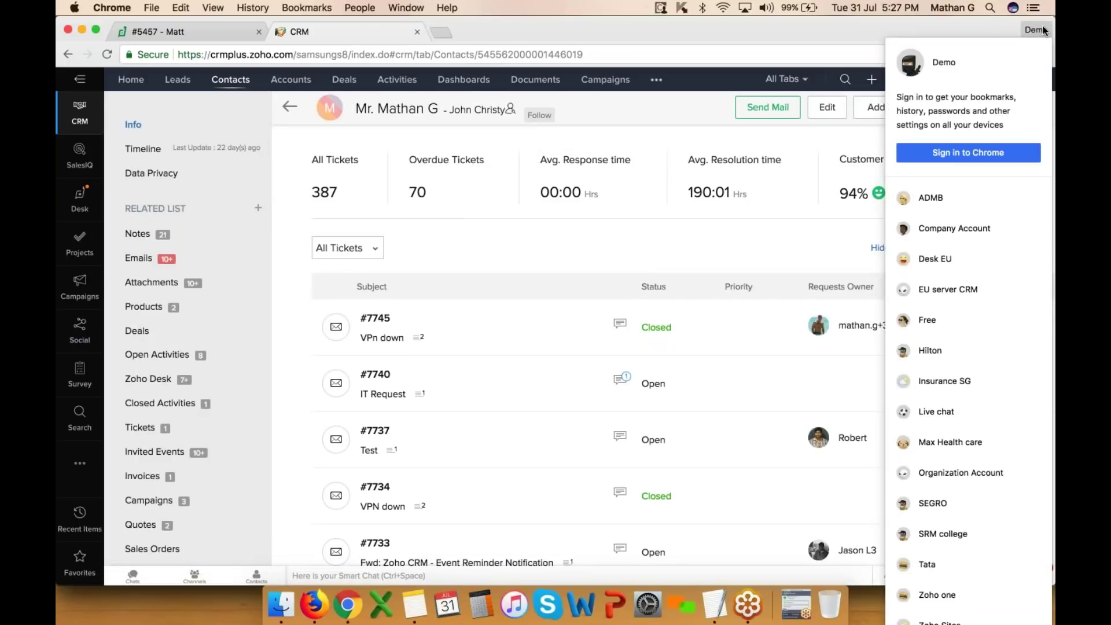
click(955, 228)
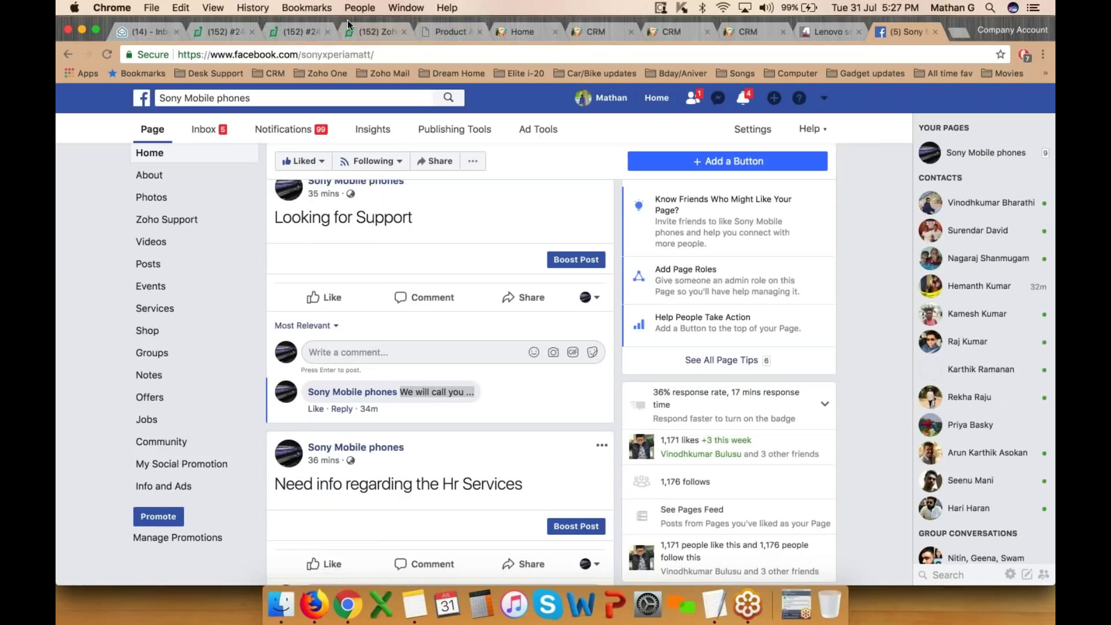
- Open the Desk dashboards overview of current request stats for the last 30 days
click(361, 32)
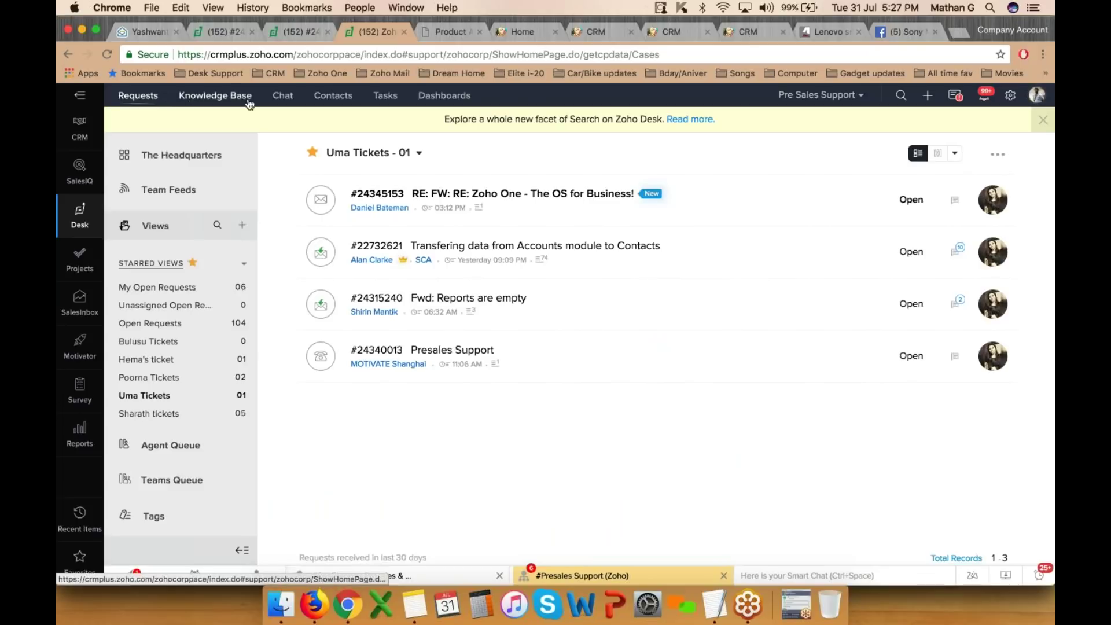
click(444, 95)
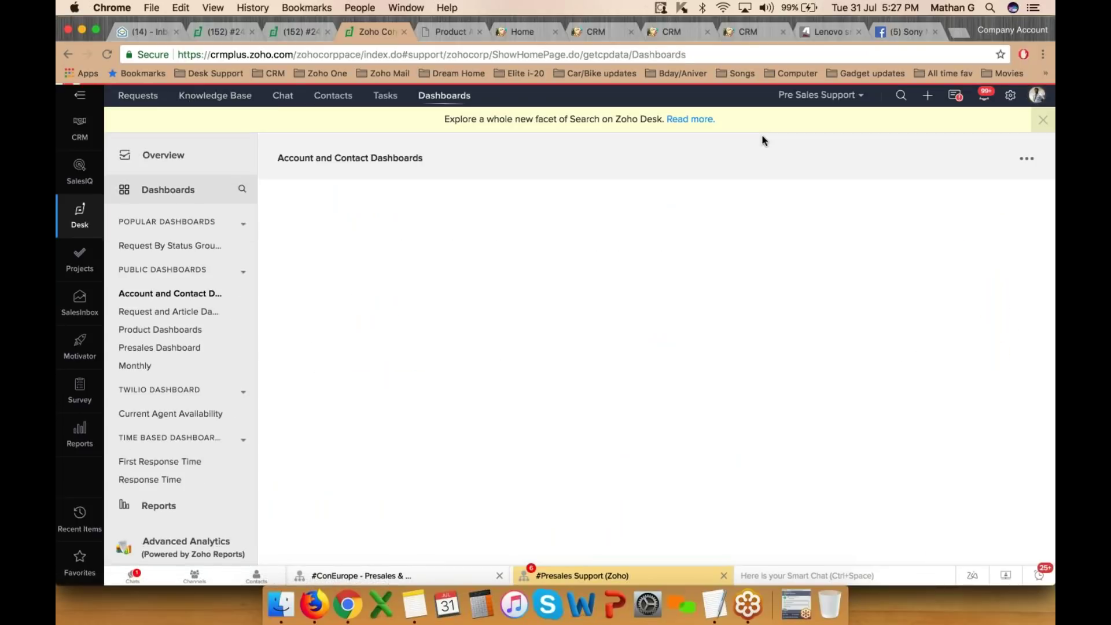
click(153, 155)
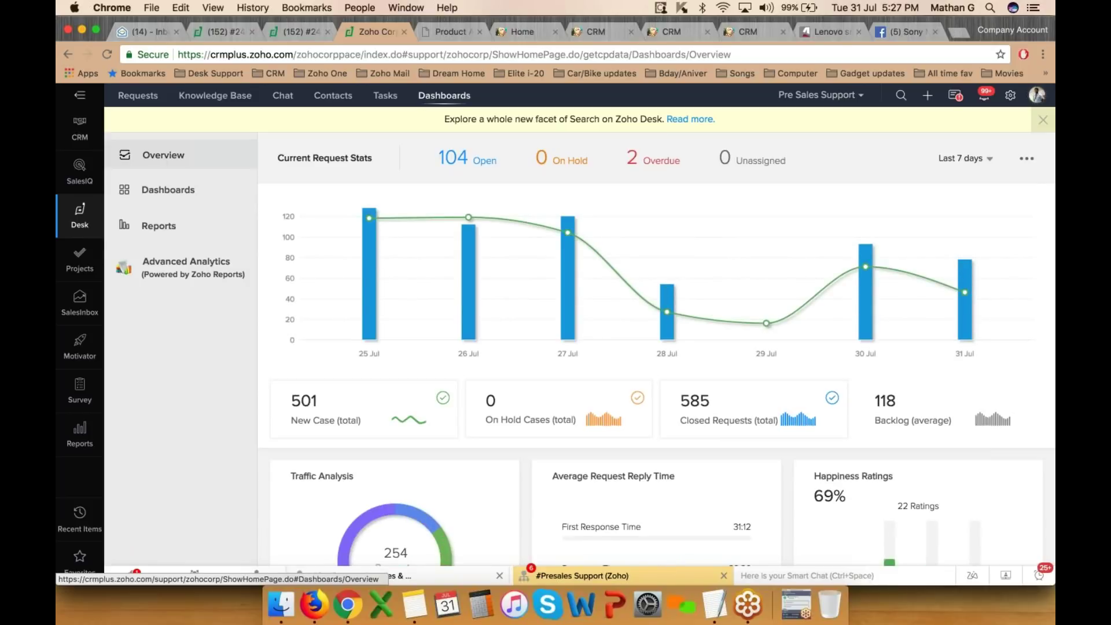
click(970, 162)
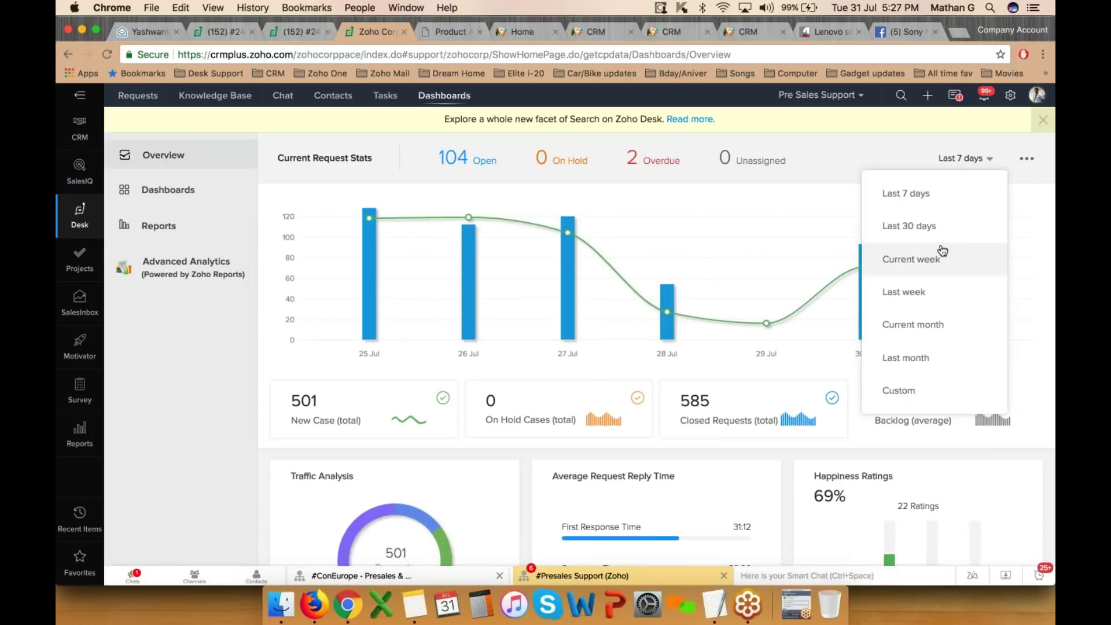
click(926, 223)
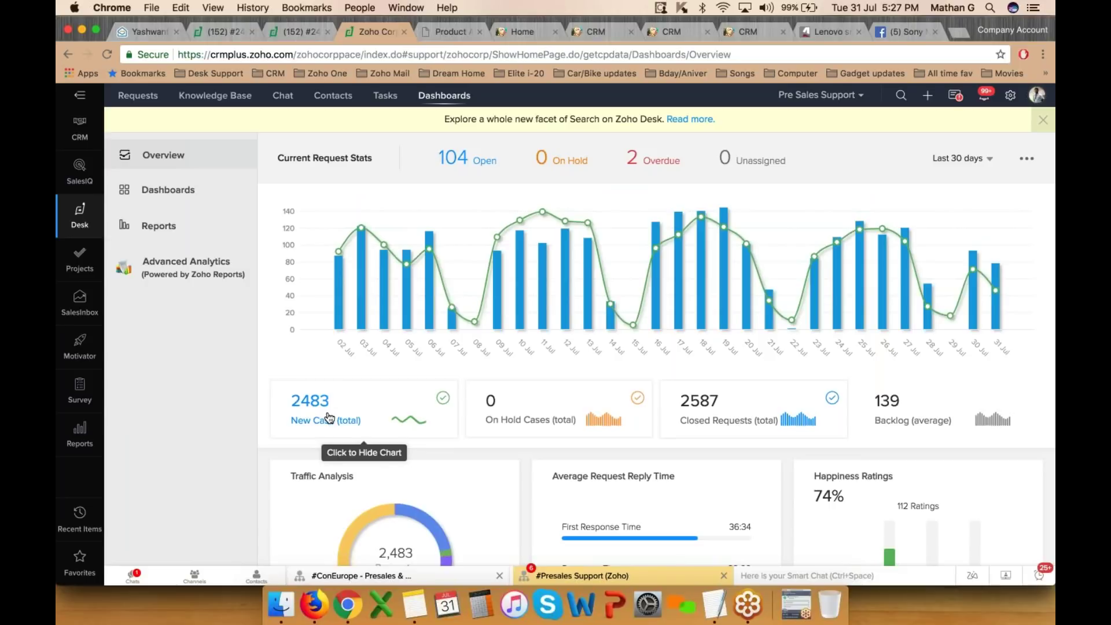
- Show traffic as a per-channel table and toggle backlog figures on and off the request chart
scroll(329, 418, down, 3)
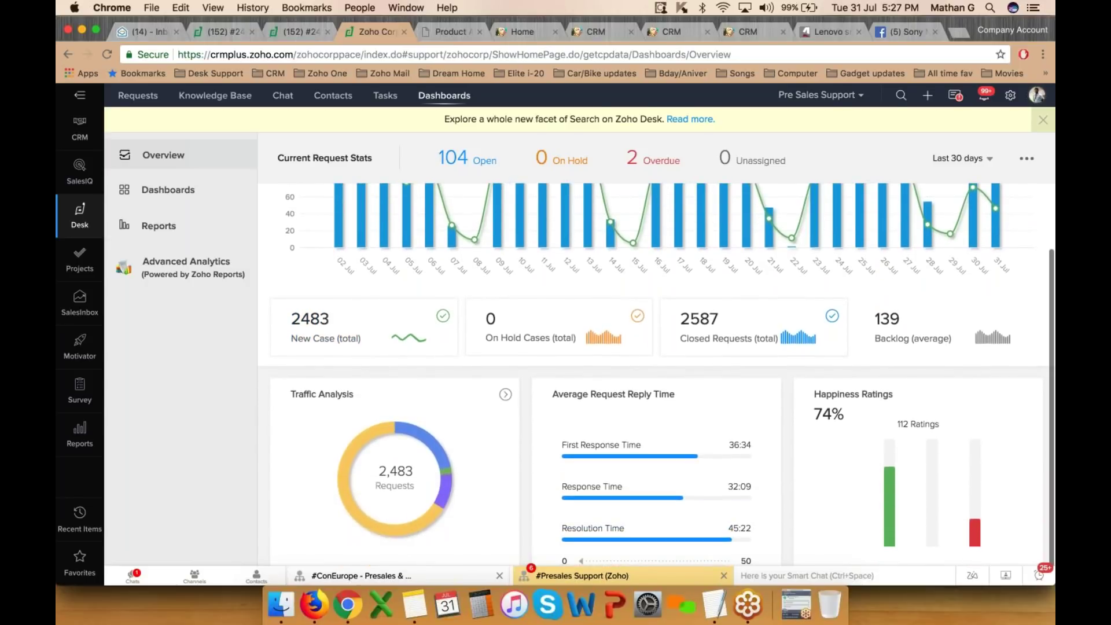
scroll(417, 439, down, 1)
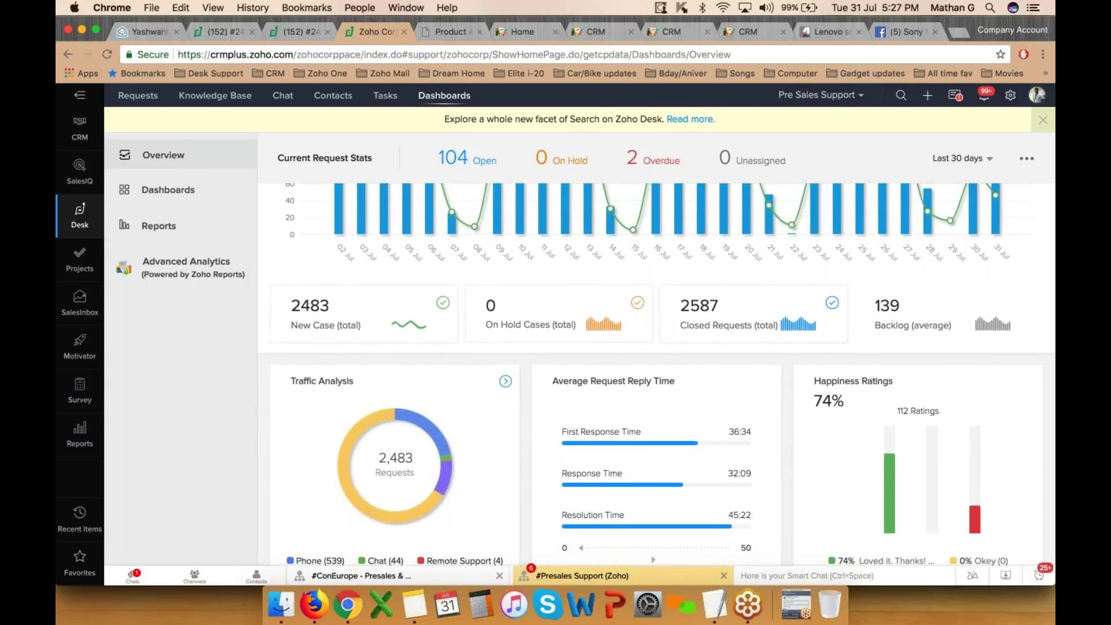
click(505, 382)
scroll(505, 382, down, 1)
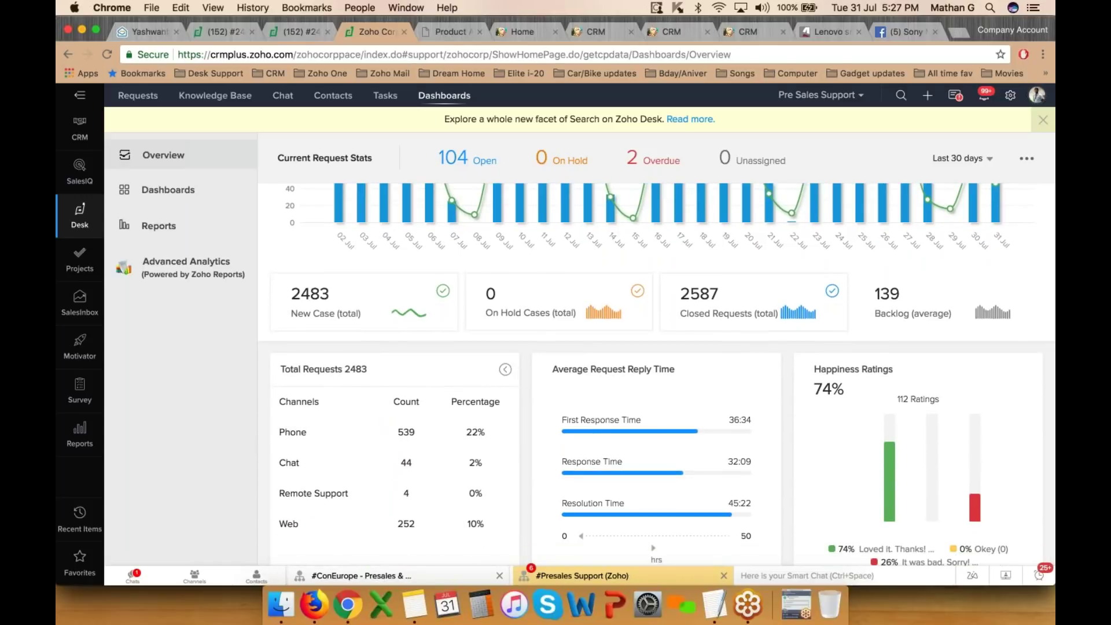
scroll(292, 432, up, 5)
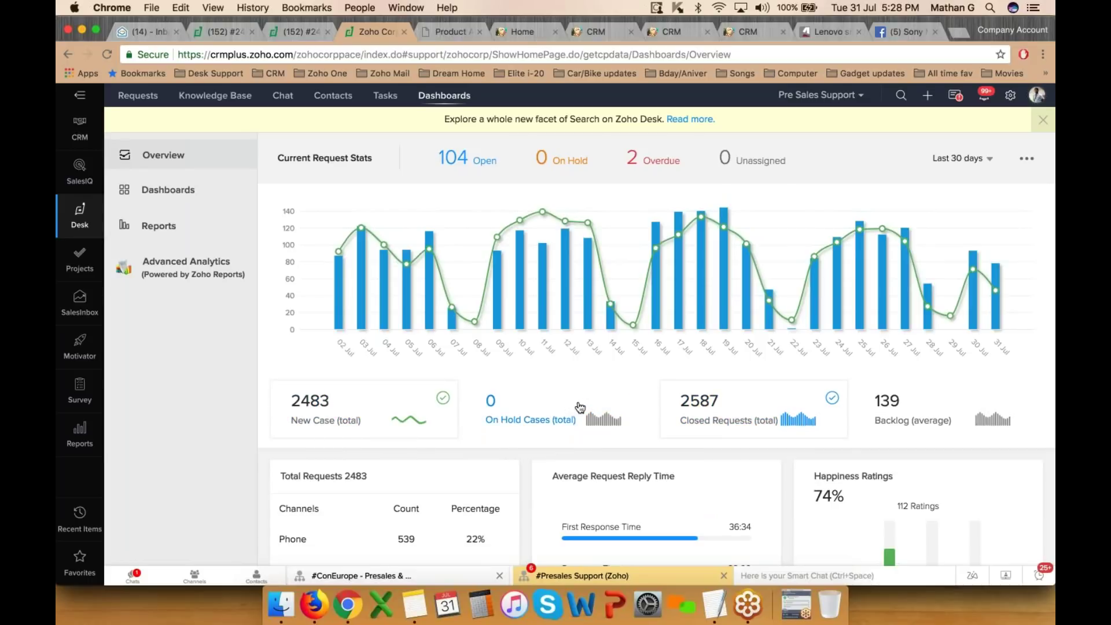
click(930, 414)
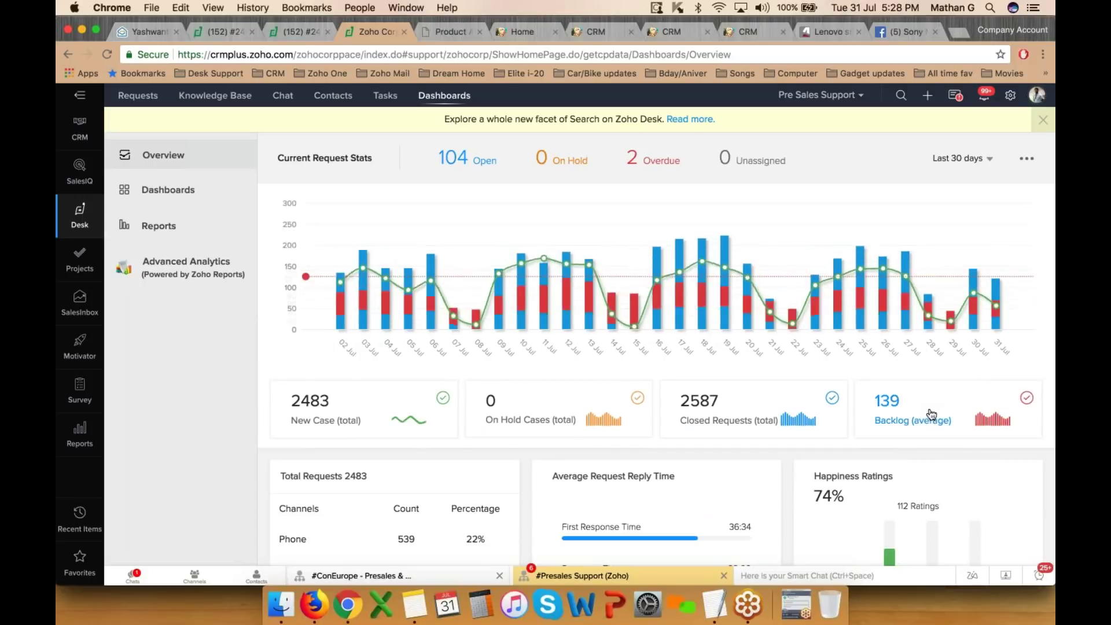
click(930, 414)
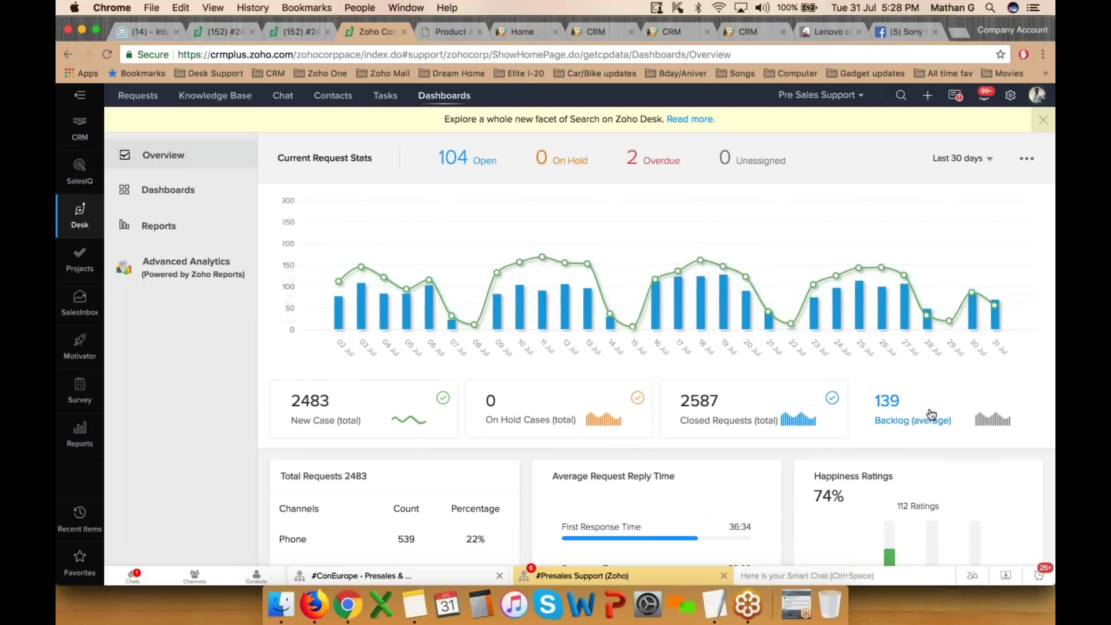
- Show Average Request Reply Time as a table, note Happiness Ratings, and open the dashboards list
scroll(813, 298, down, 2)
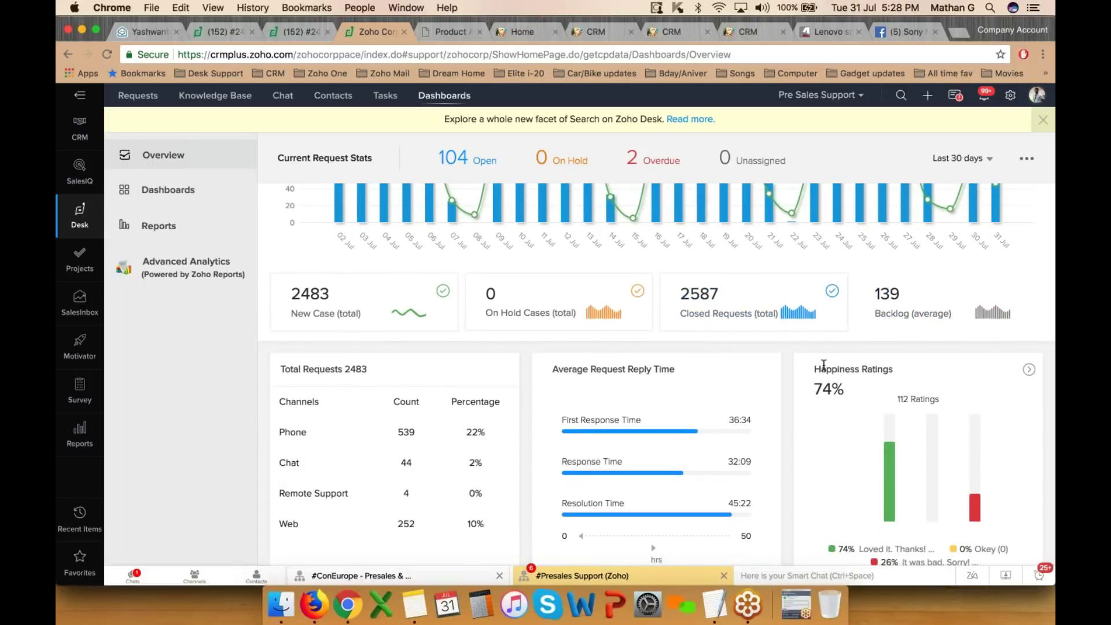
drag(551, 369, 688, 375)
scroll(687, 374, down, 1)
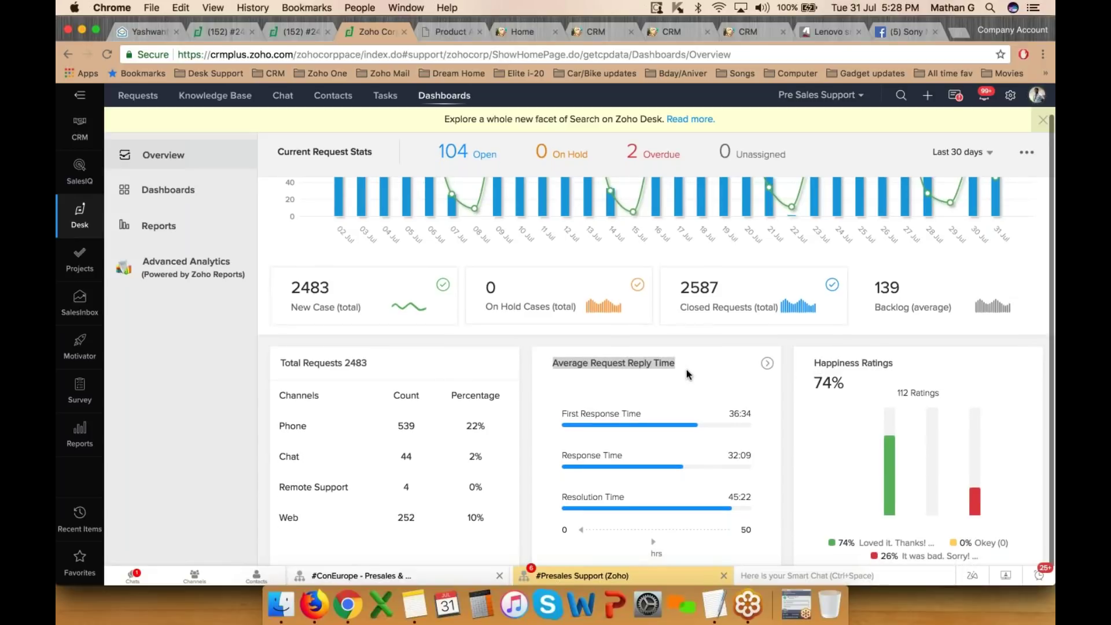
click(767, 364)
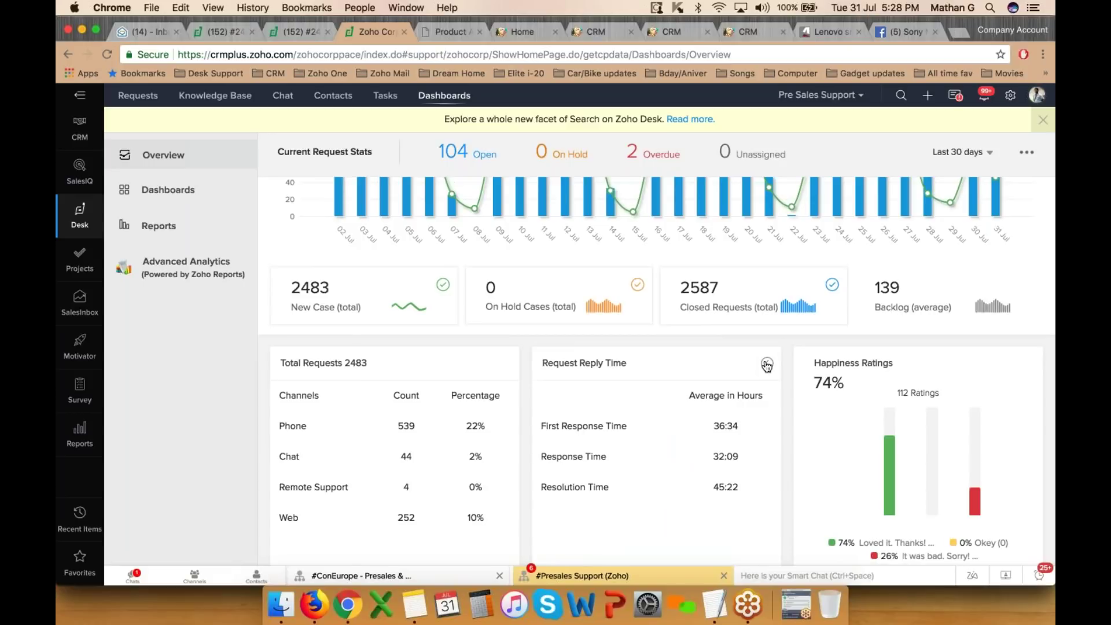
drag(814, 366, 894, 365)
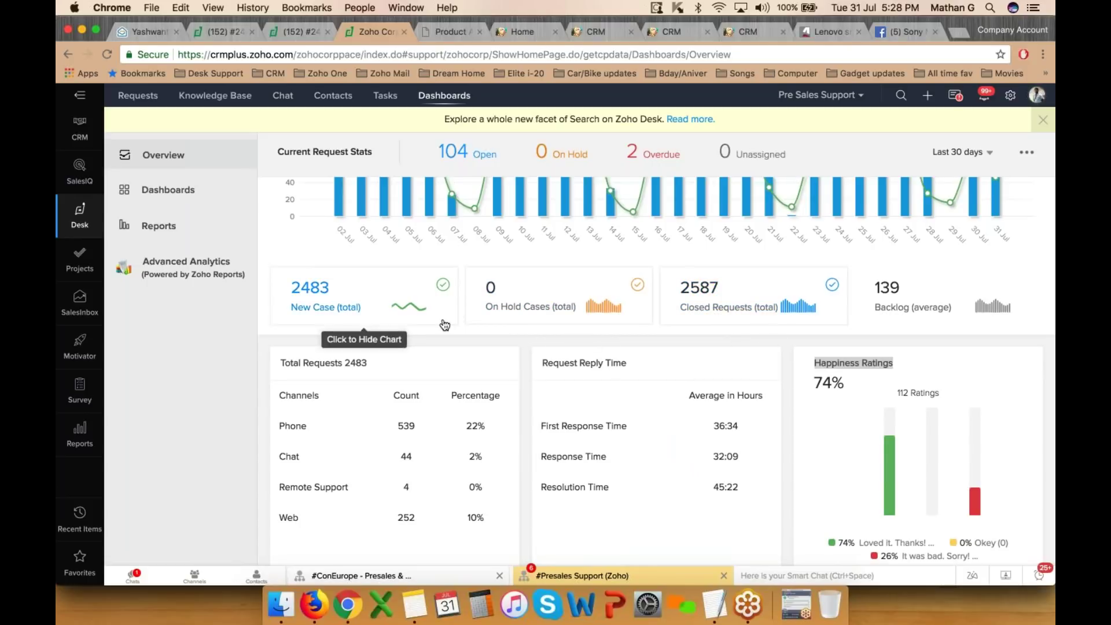
click(164, 194)
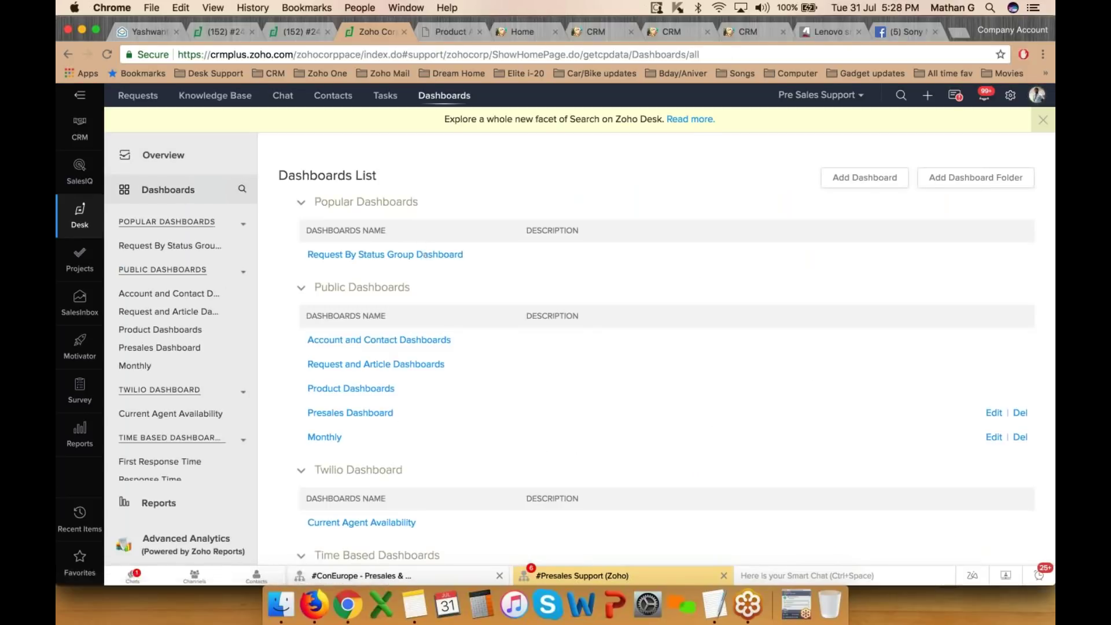
- Open the Account and Contact Dashboards from the dashboards list
scroll(388, 313, down, 2)
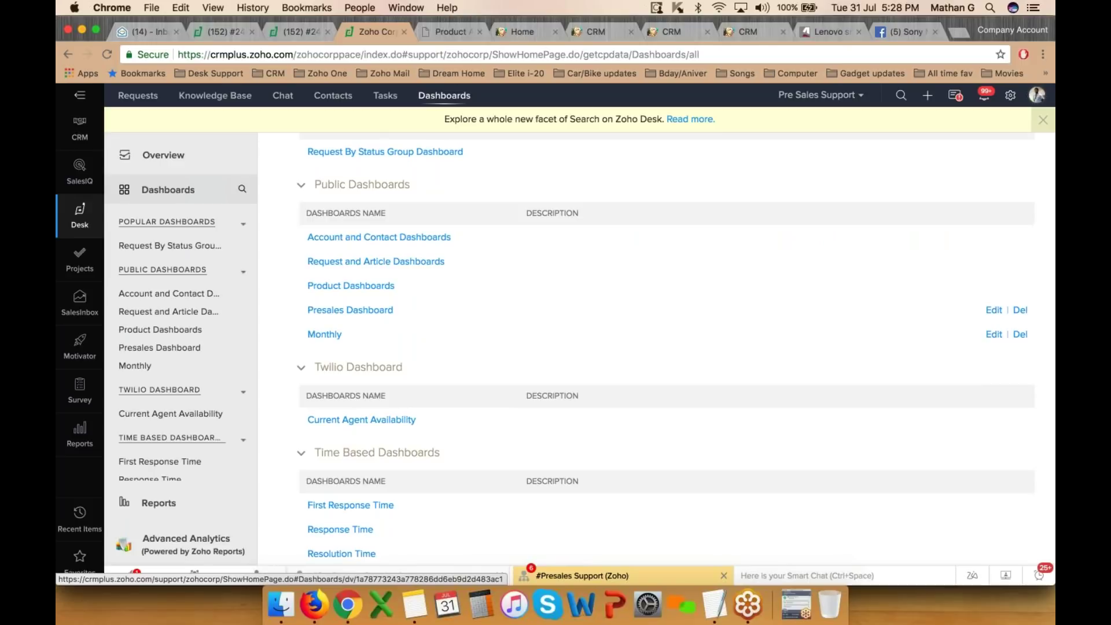
scroll(419, 248, up, 1)
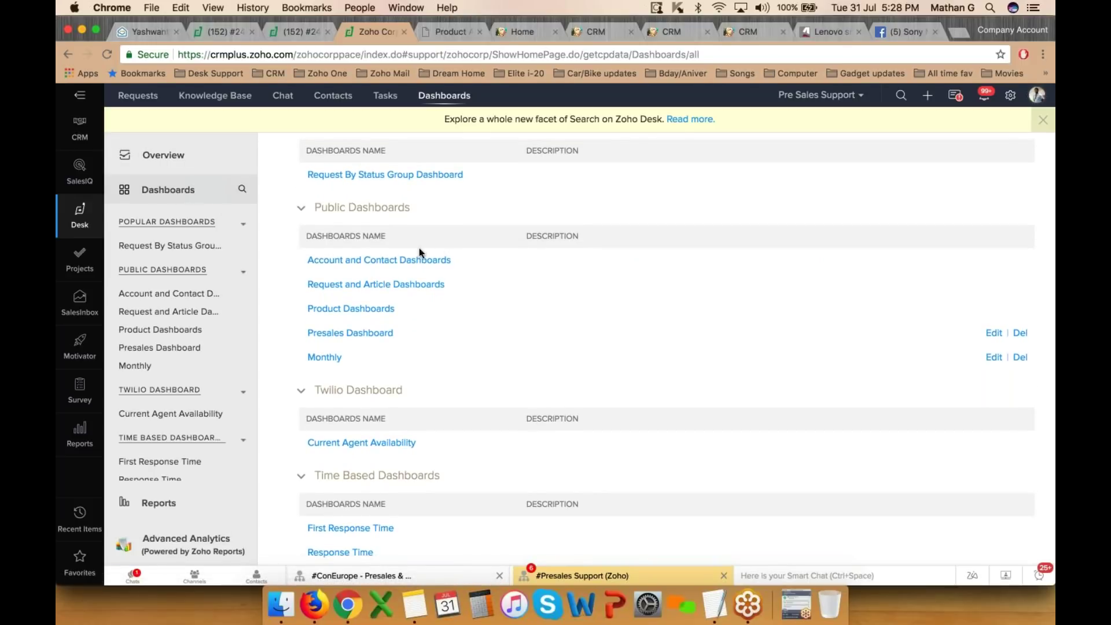
click(398, 260)
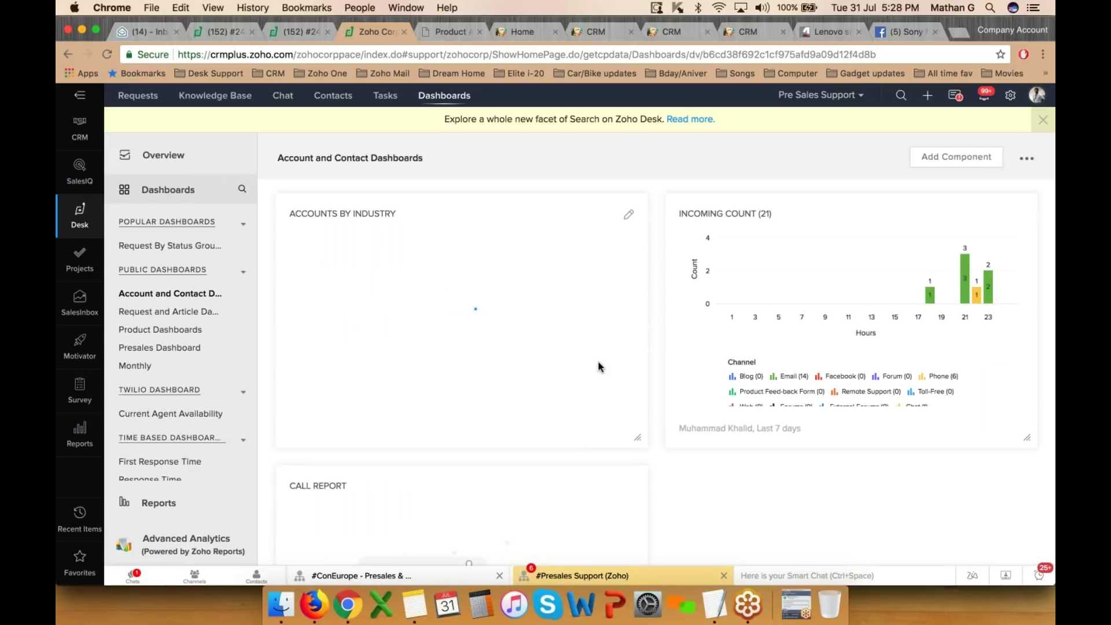
scroll(600, 368, down, 5)
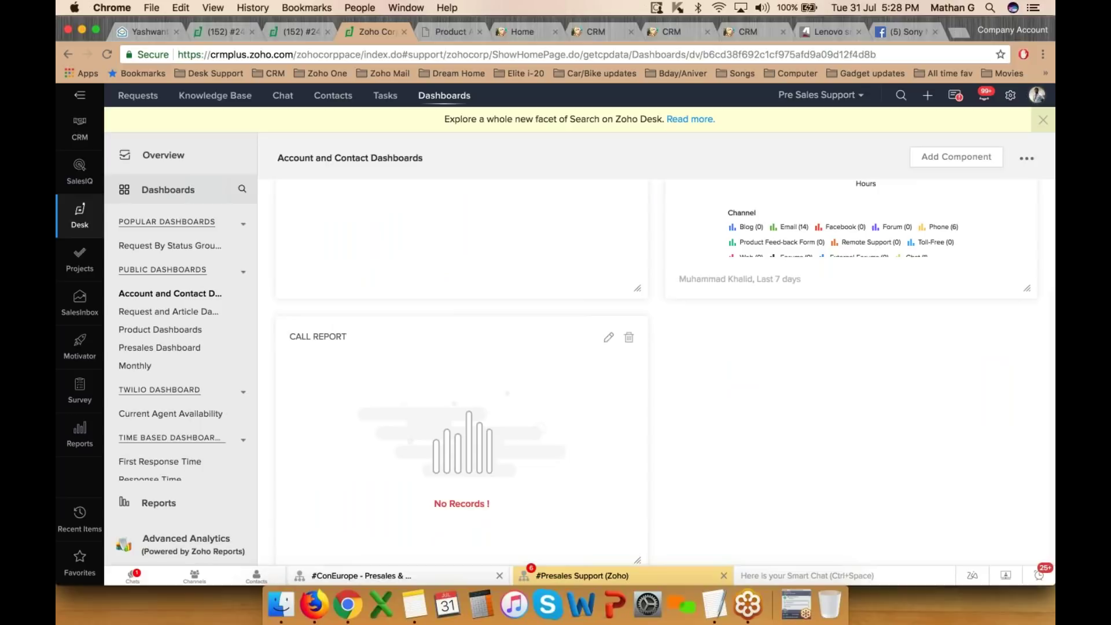
scroll(601, 368, up, 5)
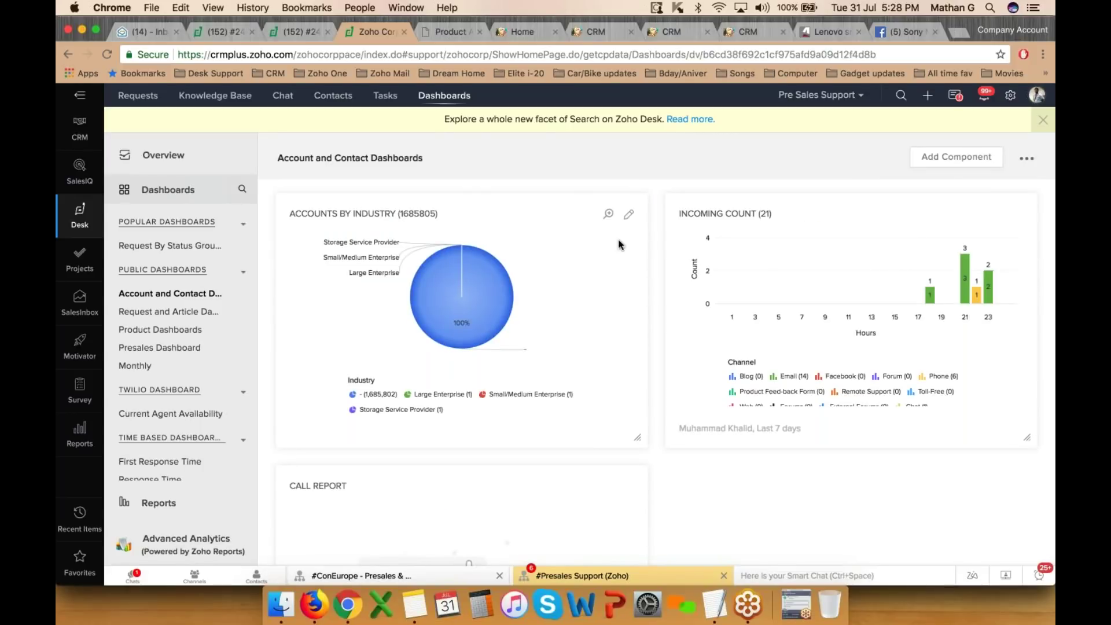
- Change the Accounts by Industry component to a funnel chart and save it
click(629, 215)
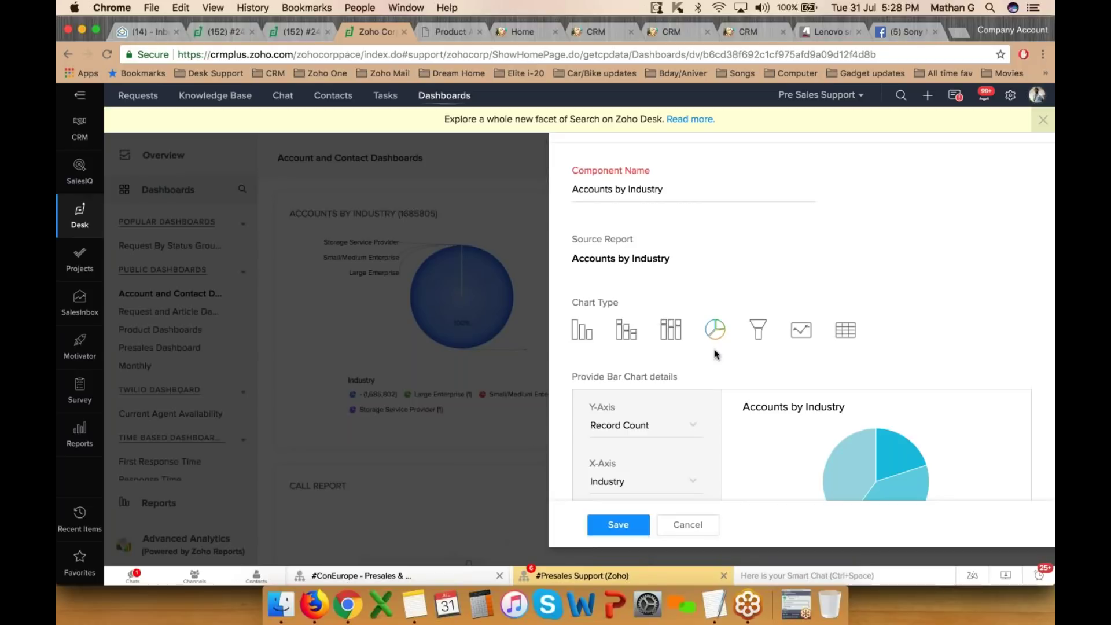
click(757, 331)
scroll(716, 347, down, 2)
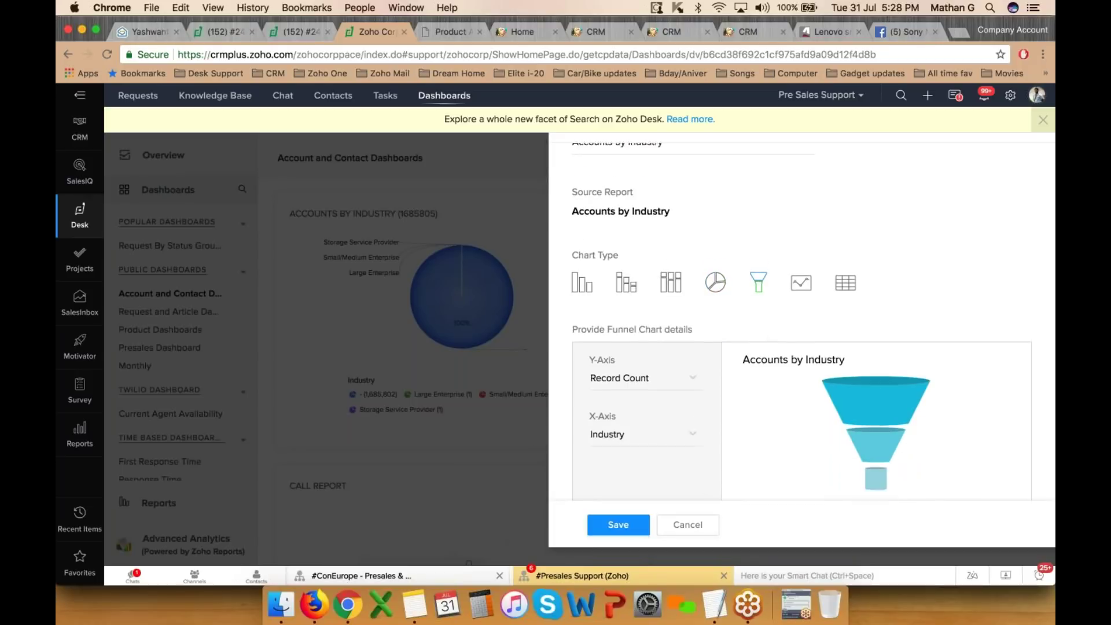
click(634, 525)
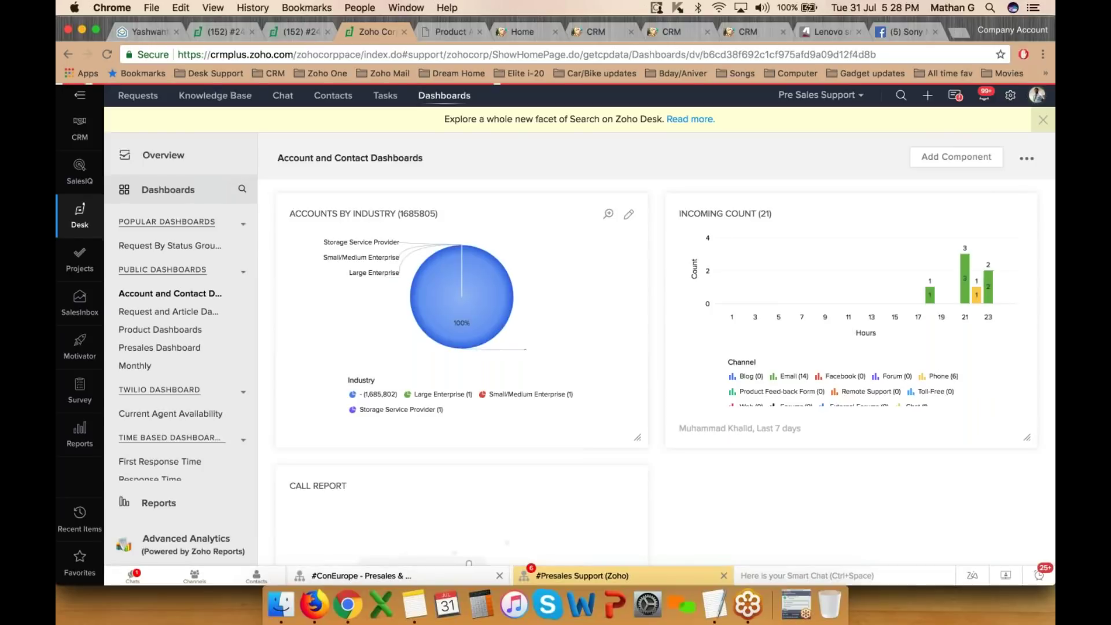
mouse_move(476, 292)
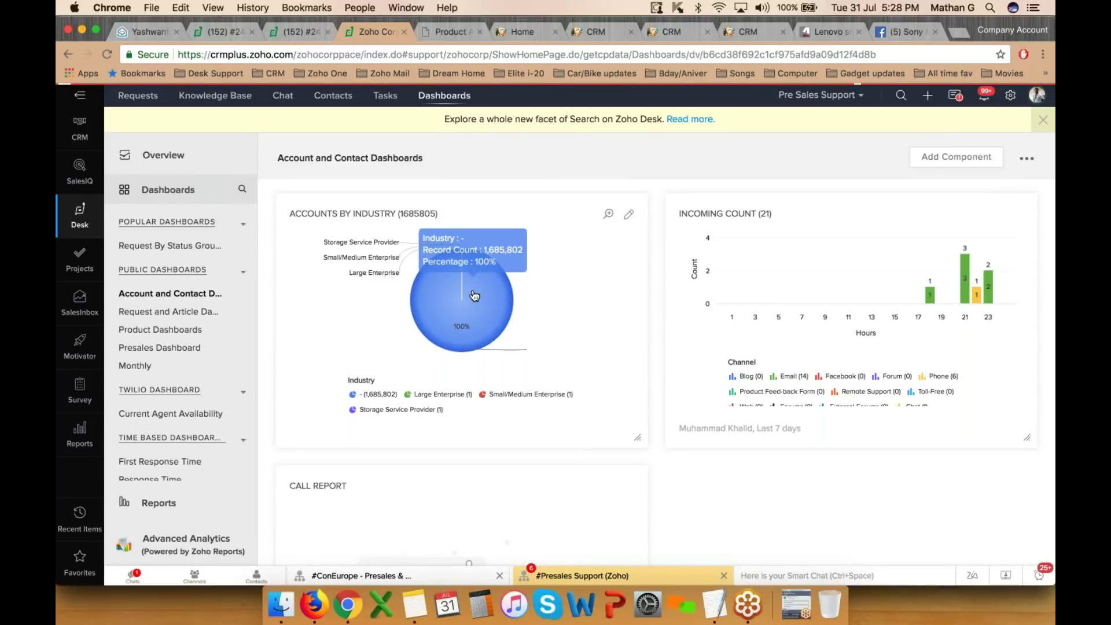
click(1018, 30)
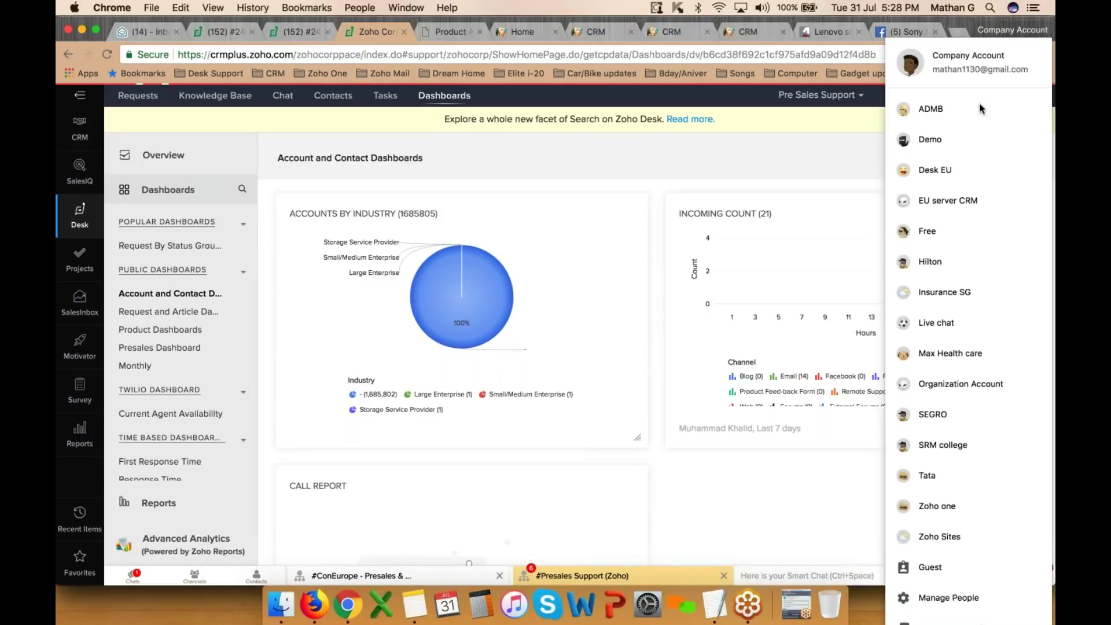
- Switch to the ADMB profile and open Reports, then the Reports Scheduler
click(959, 114)
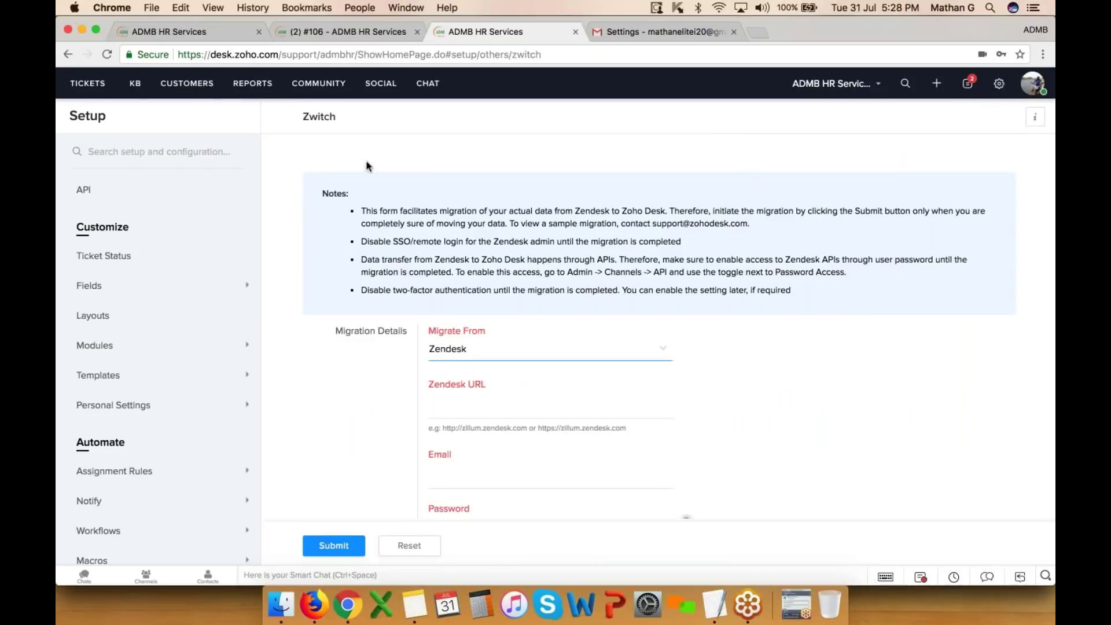
click(252, 84)
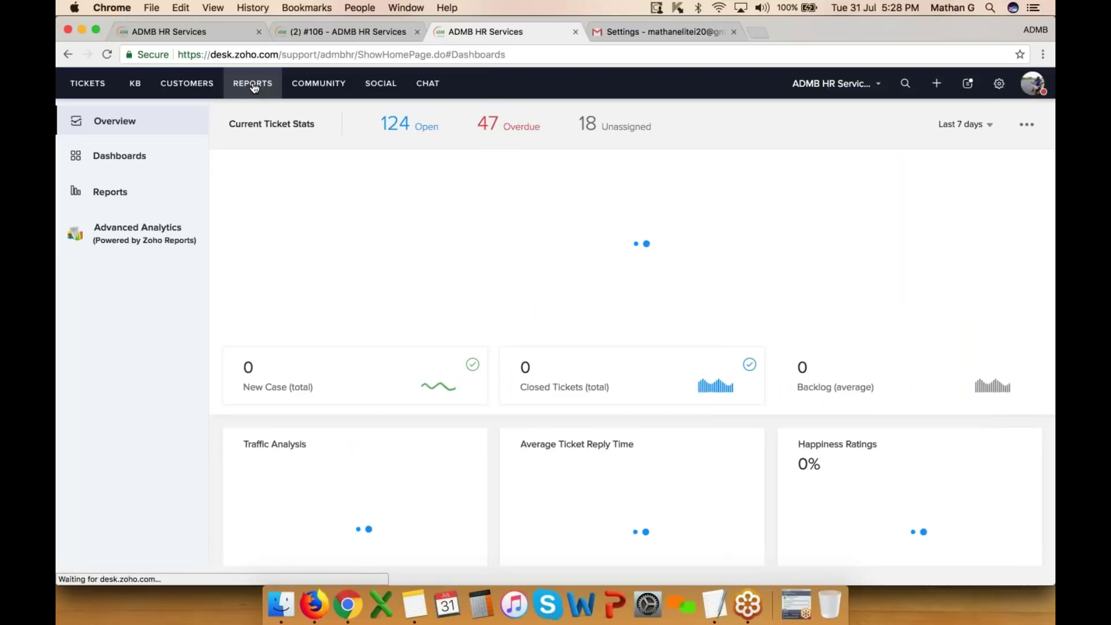
click(110, 191)
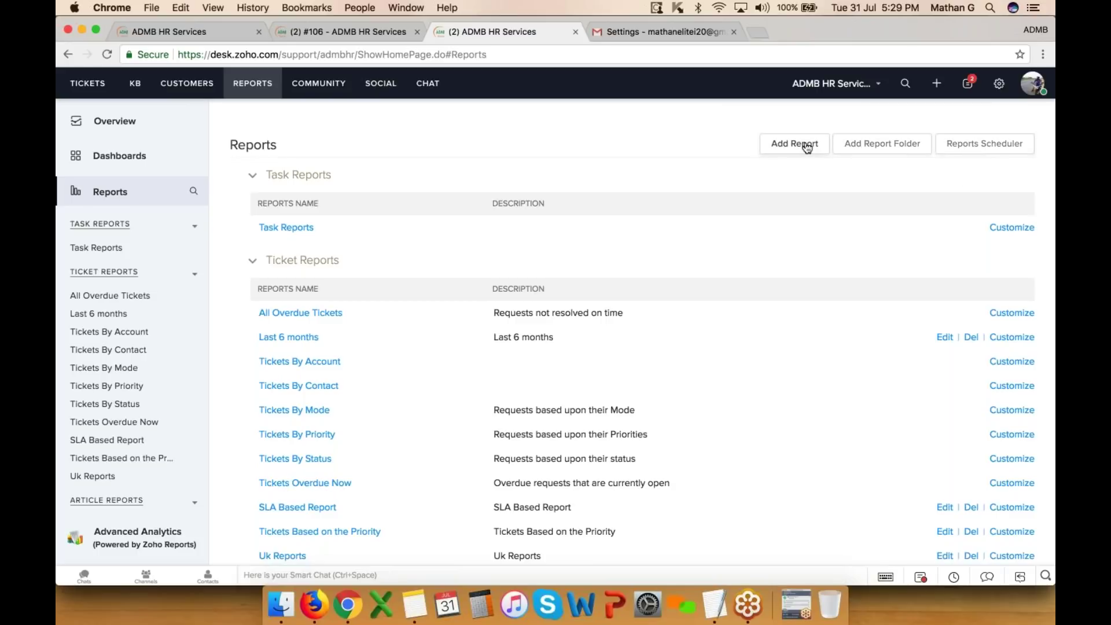
click(984, 148)
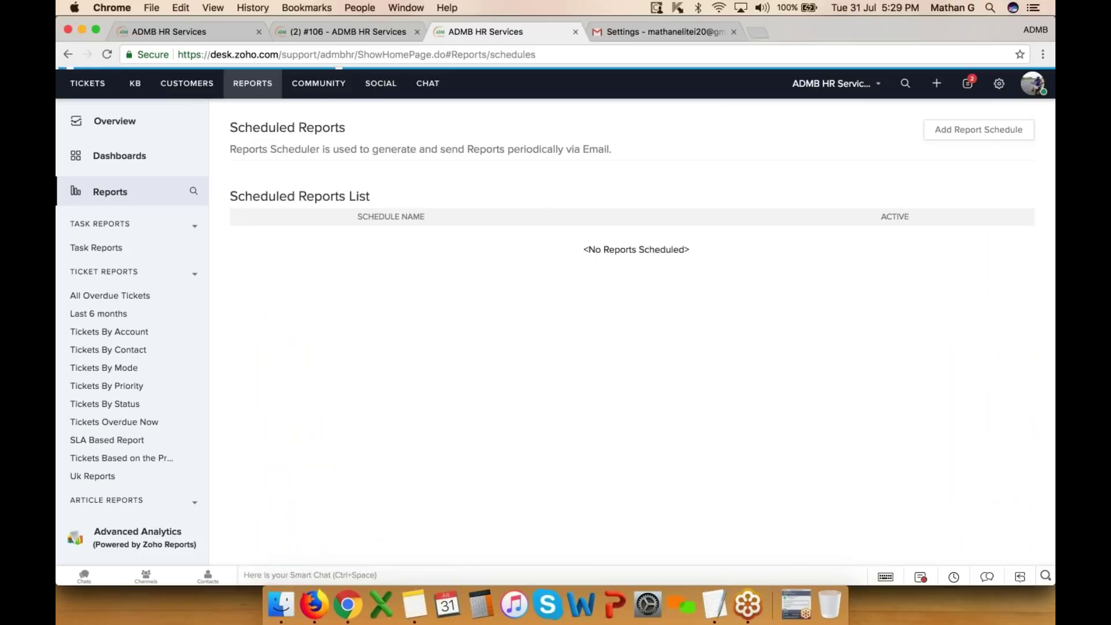
- Start a new report schedule for the Products by Tickets report
click(978, 131)
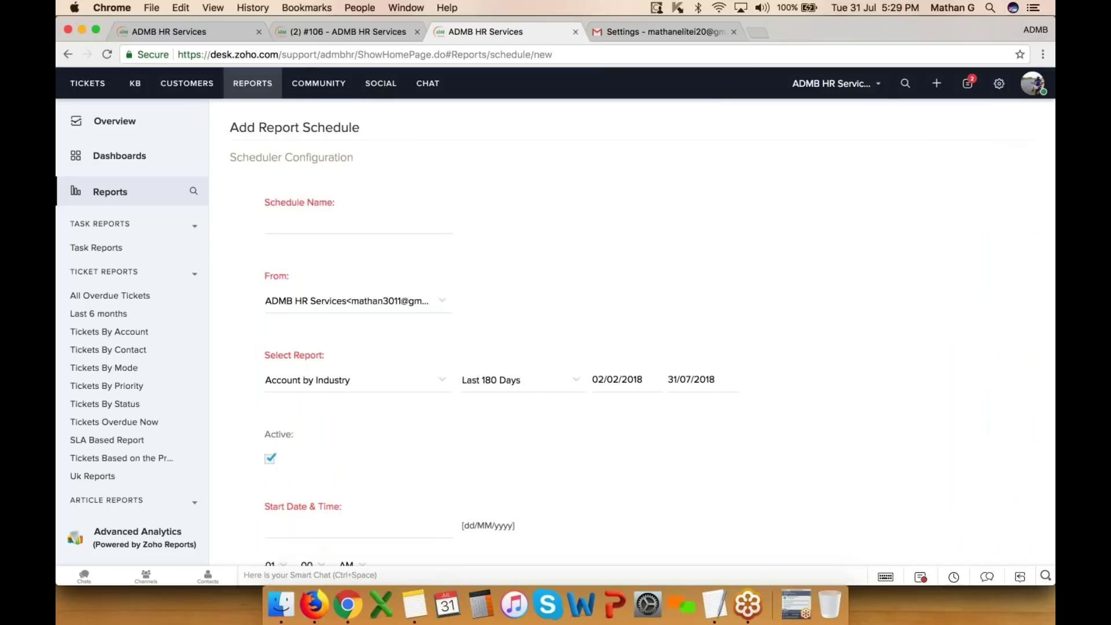
click(347, 223)
scroll(292, 226, down, 3)
scroll(292, 226, up, 1)
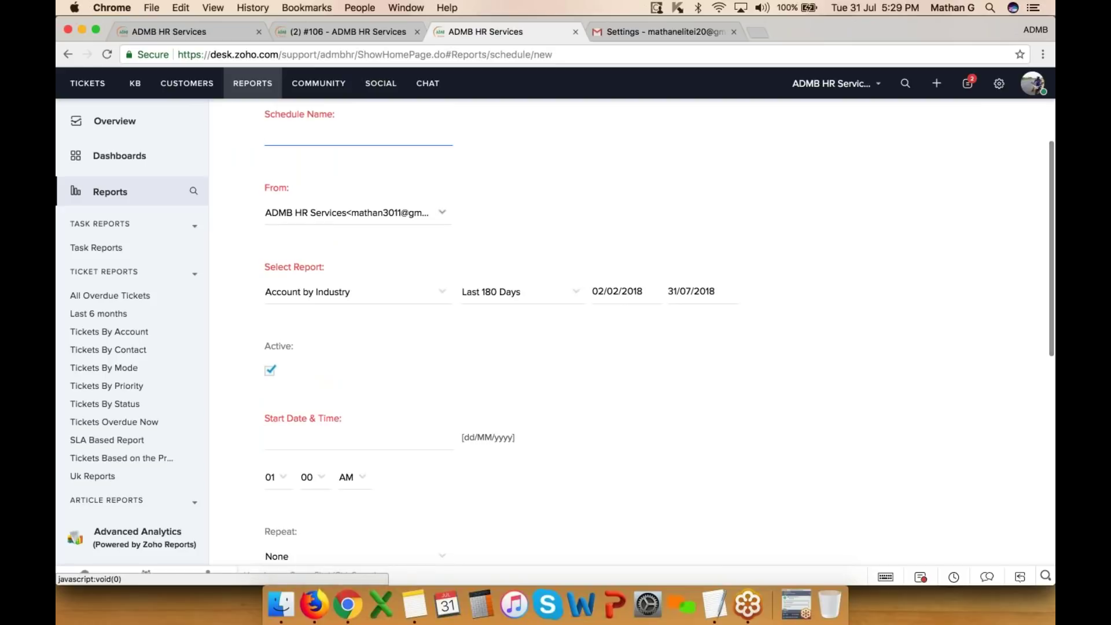
click(335, 296)
click(324, 426)
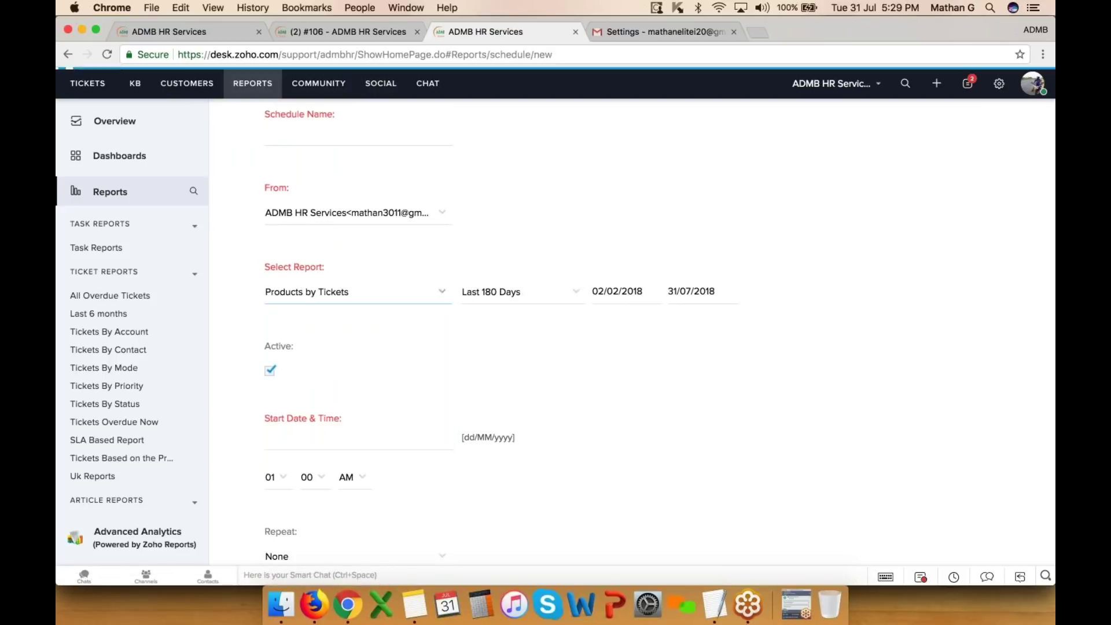
- Set start date 31/07/2018, repeat Daily, and output as PDF instead of Excel
scroll(397, 389, down, 2)
click(295, 340)
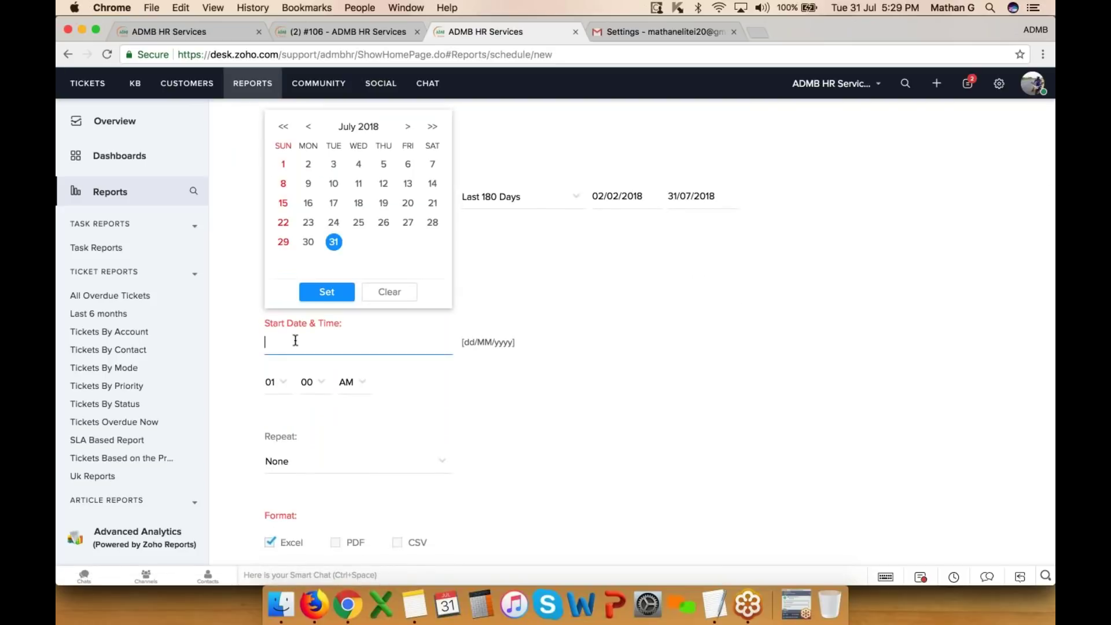
click(326, 292)
scroll(341, 402, down, 2)
click(340, 386)
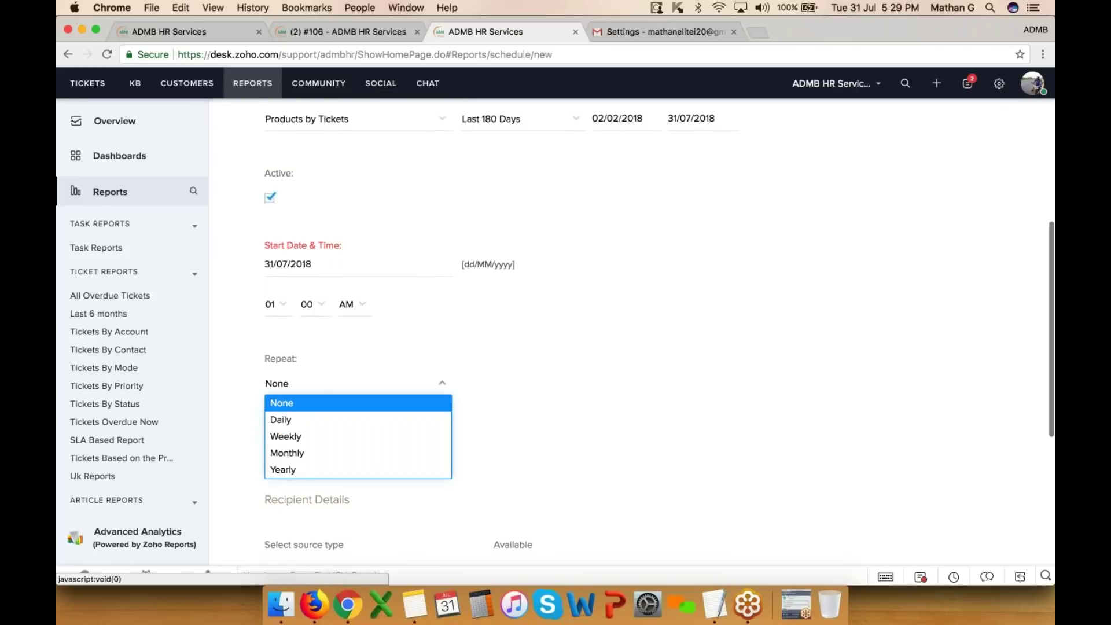
click(320, 423)
scroll(315, 422, down, 2)
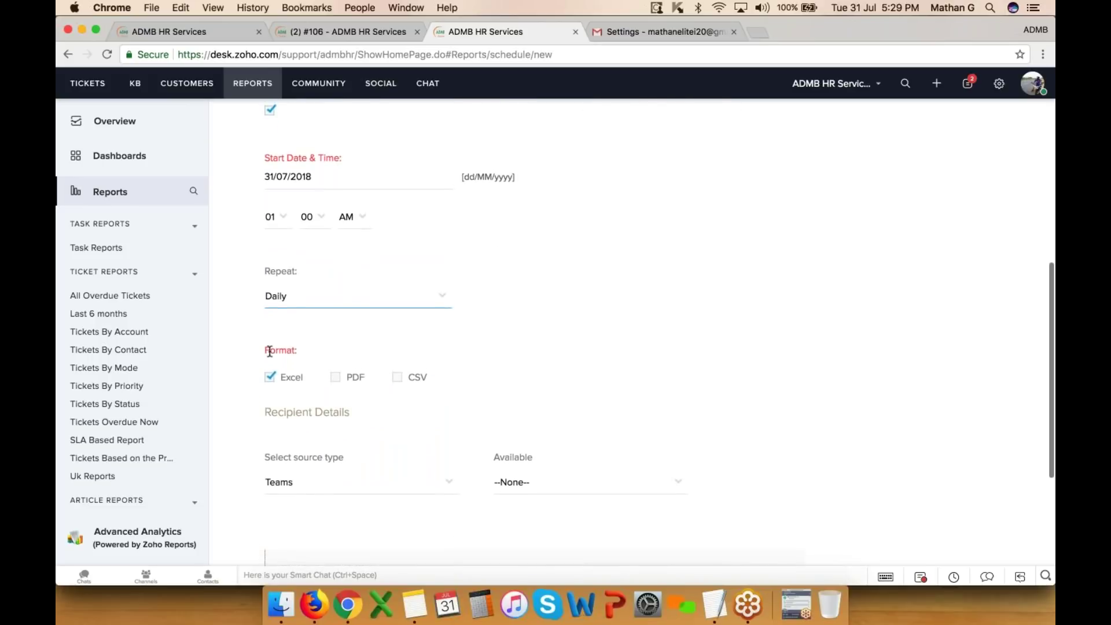
click(335, 377)
click(269, 377)
- Choose Agents as the recipient source and add three agents as recipients
scroll(364, 431, down, 3)
click(353, 359)
click(333, 427)
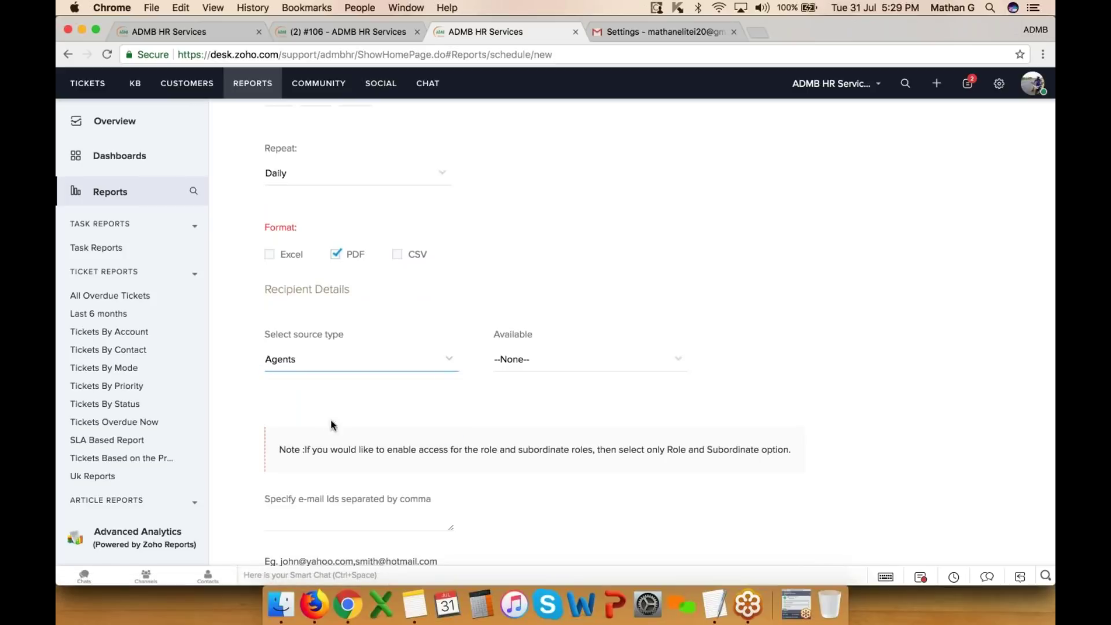
click(519, 363)
click(533, 431)
click(532, 361)
click(525, 430)
click(520, 360)
click(512, 430)
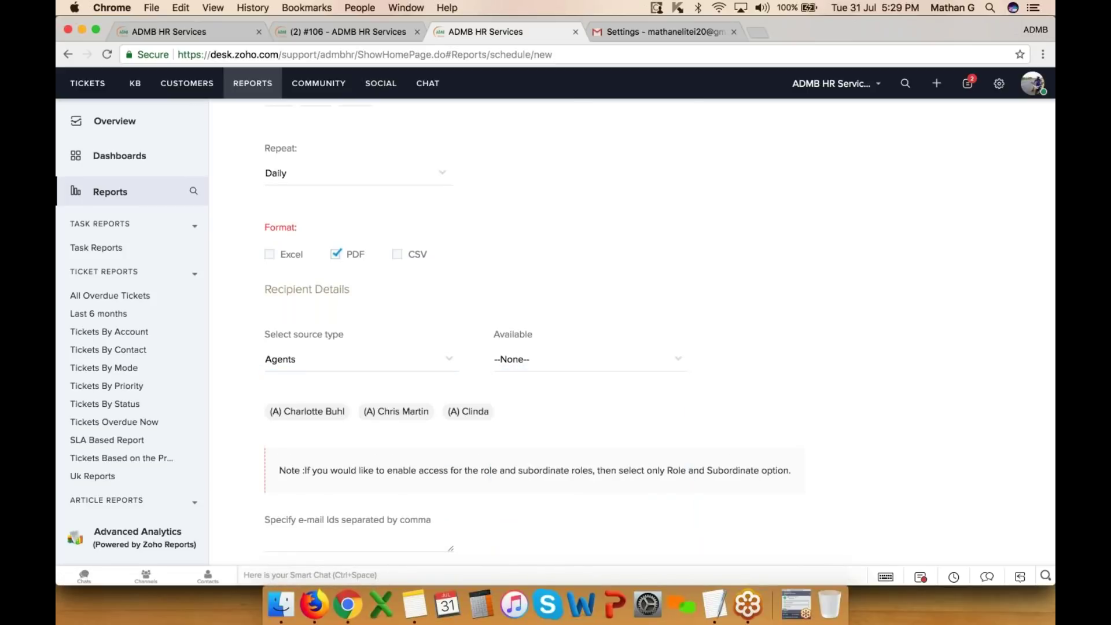
- Look at the extra recipient e-mail field, then cancel the draft schedule
scroll(485, 304, down, 3)
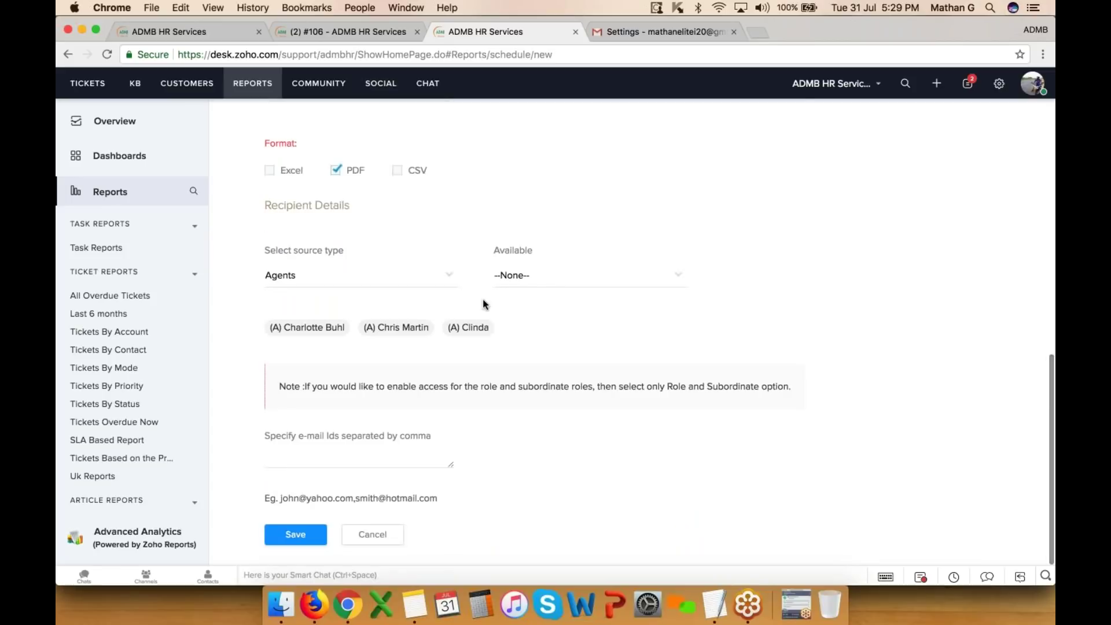
click(359, 457)
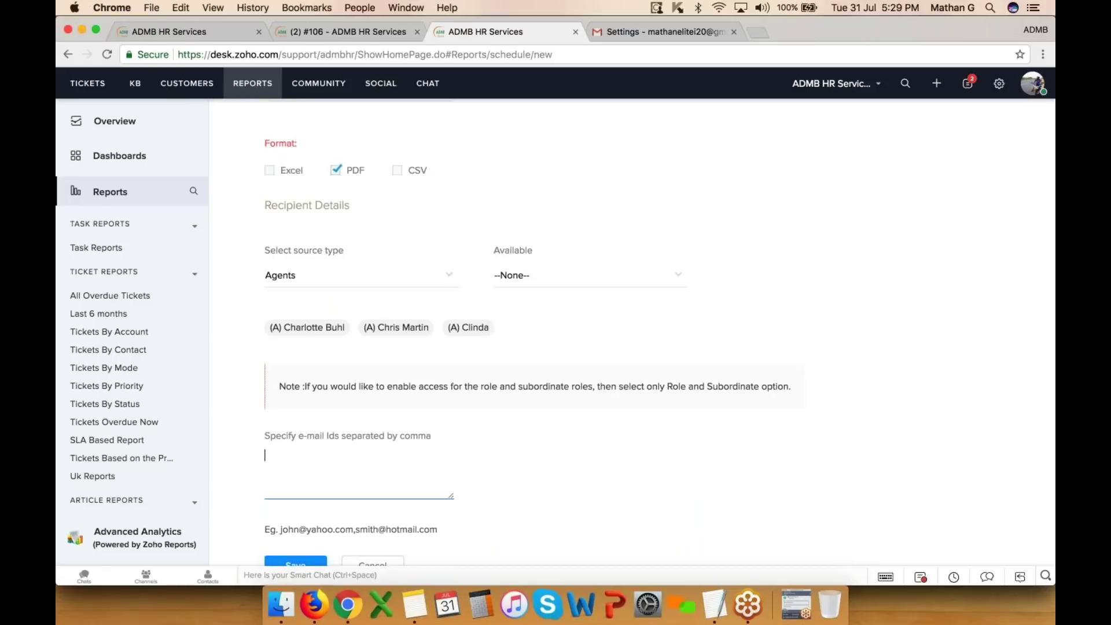
scroll(391, 504, down, 2)
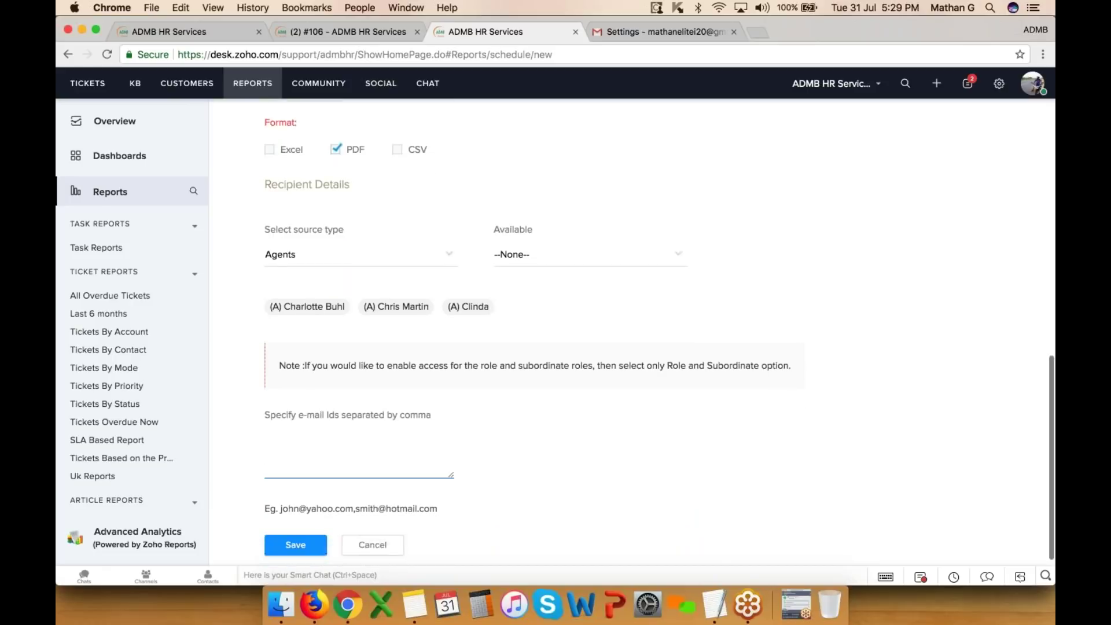
click(379, 533)
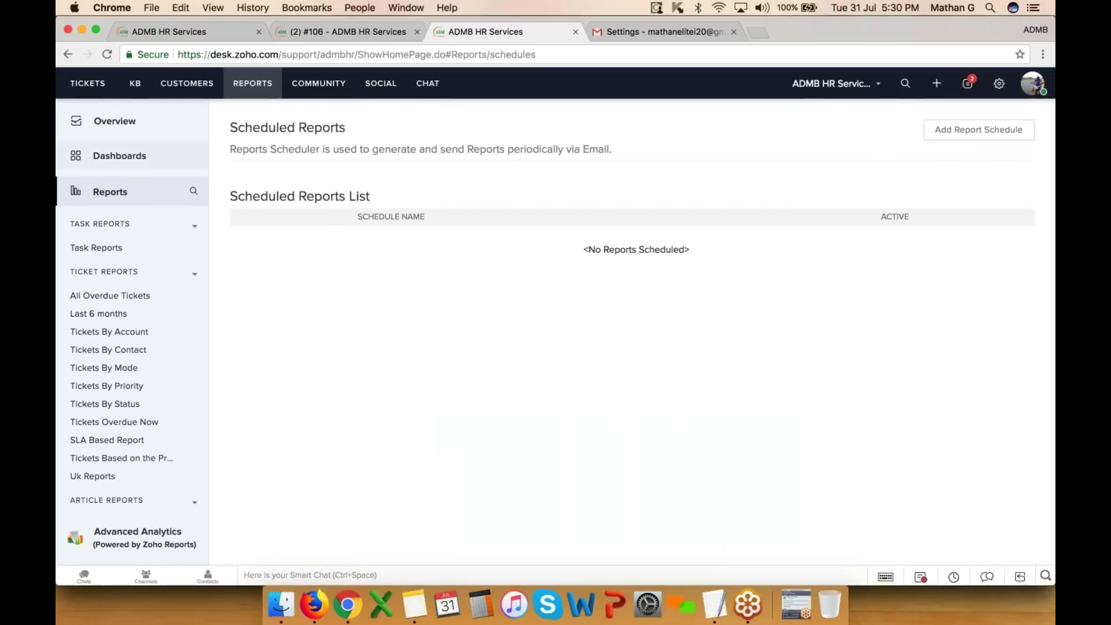
- Return to the reports list and start creating a new report
scroll(129, 387, down, 8)
scroll(128, 389, up, 8)
click(135, 190)
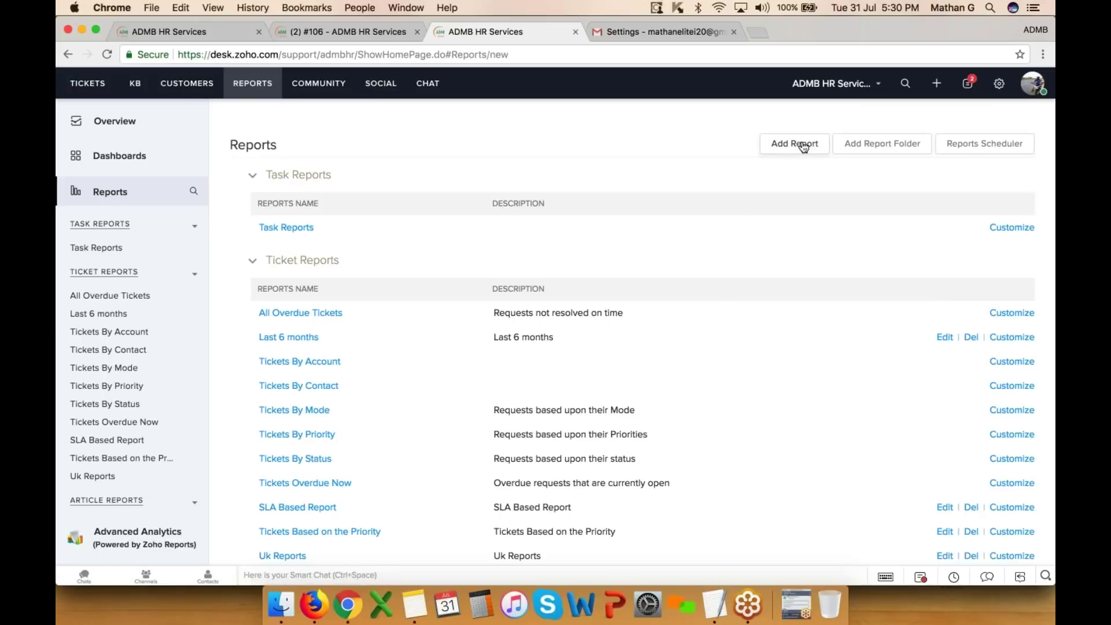
click(796, 144)
- Base the report on Tickets with Contacts, Accounts and Products as related modules
click(334, 198)
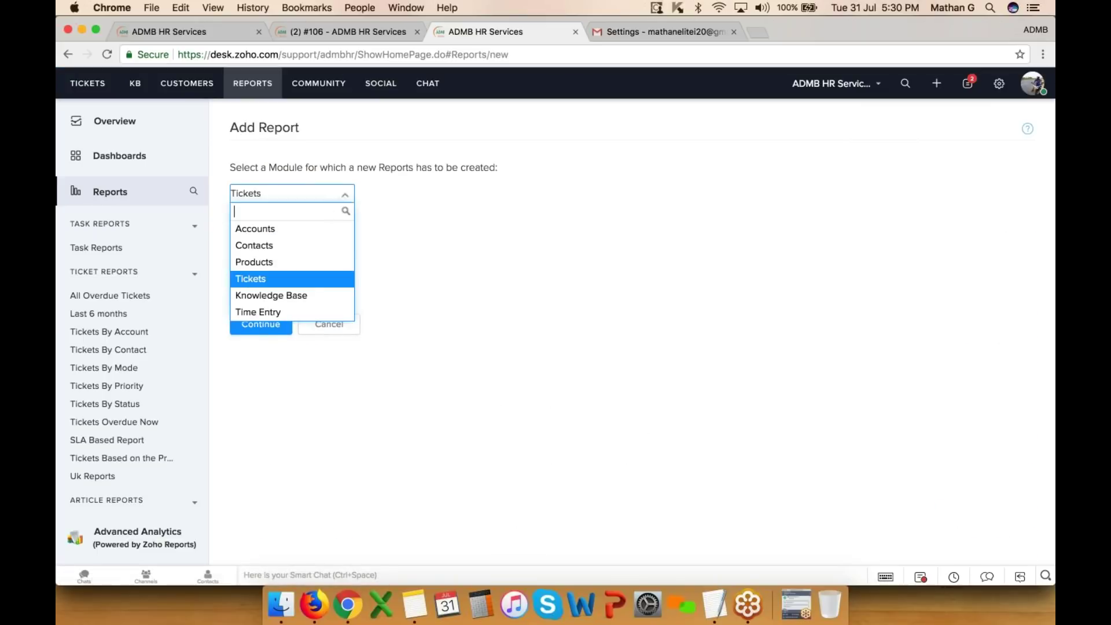
click(285, 279)
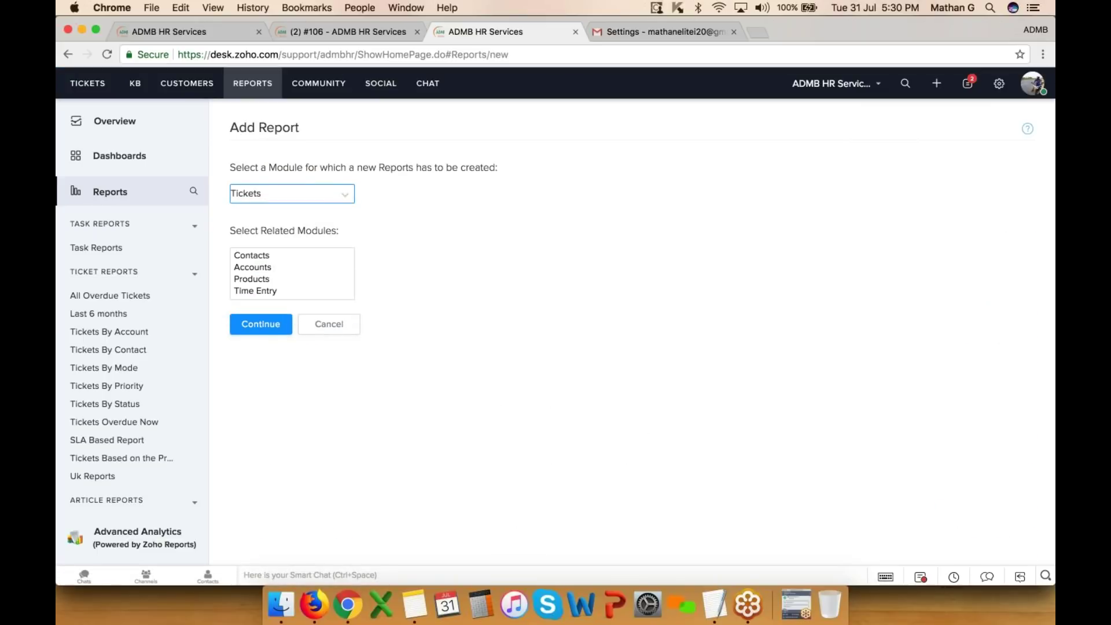
click(267, 256)
key(shift+Down)
key(shift+Down)
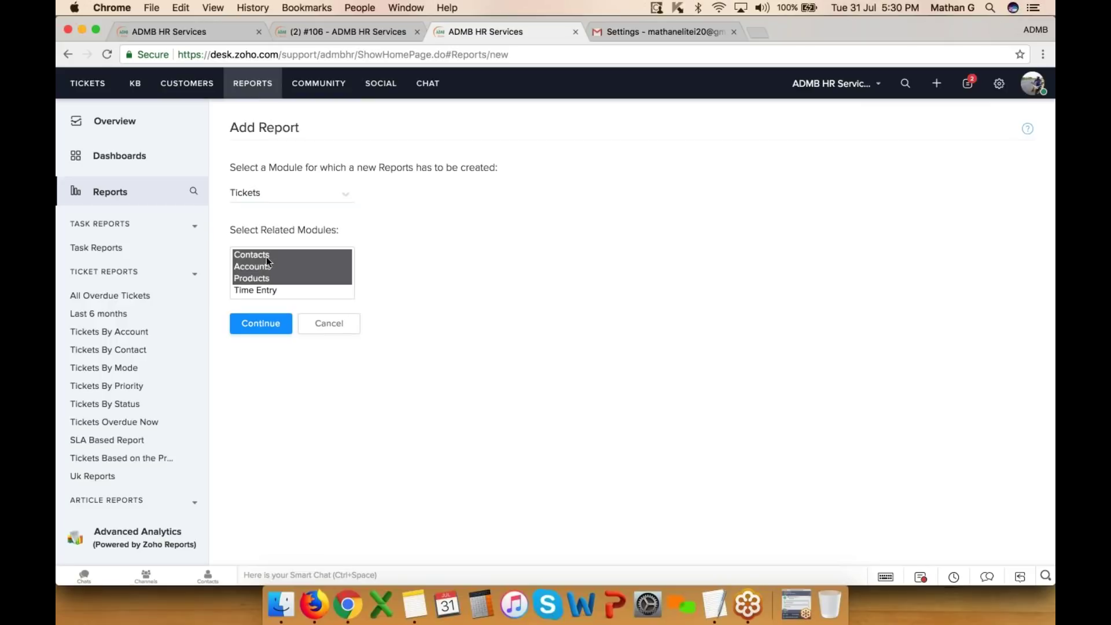
click(268, 327)
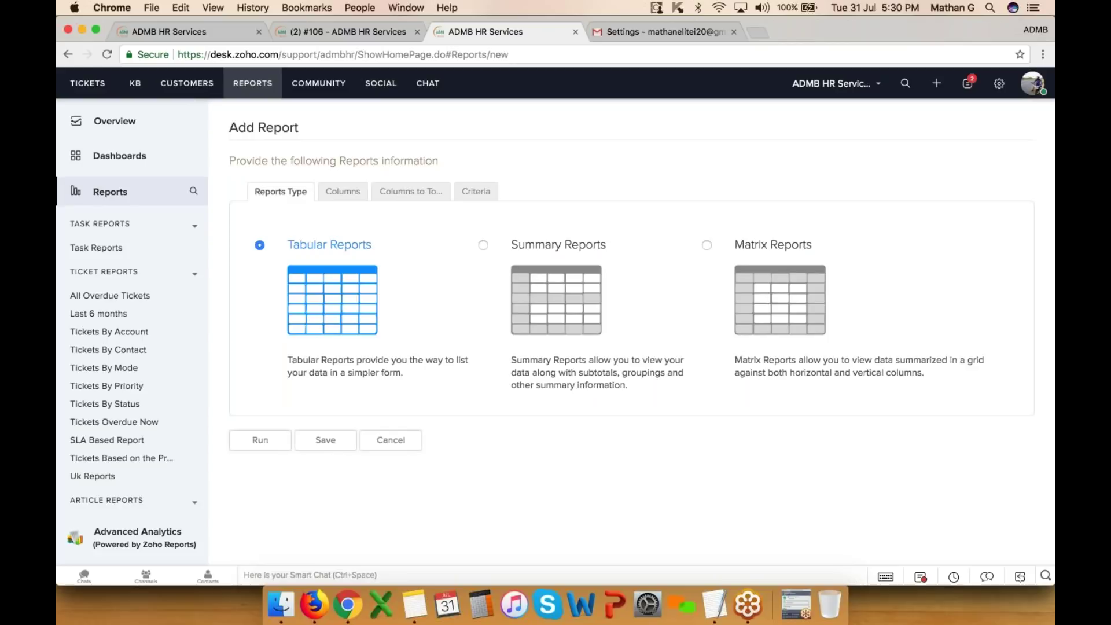
- Make the new report a Summary report and move to column selection
click(483, 245)
click(347, 193)
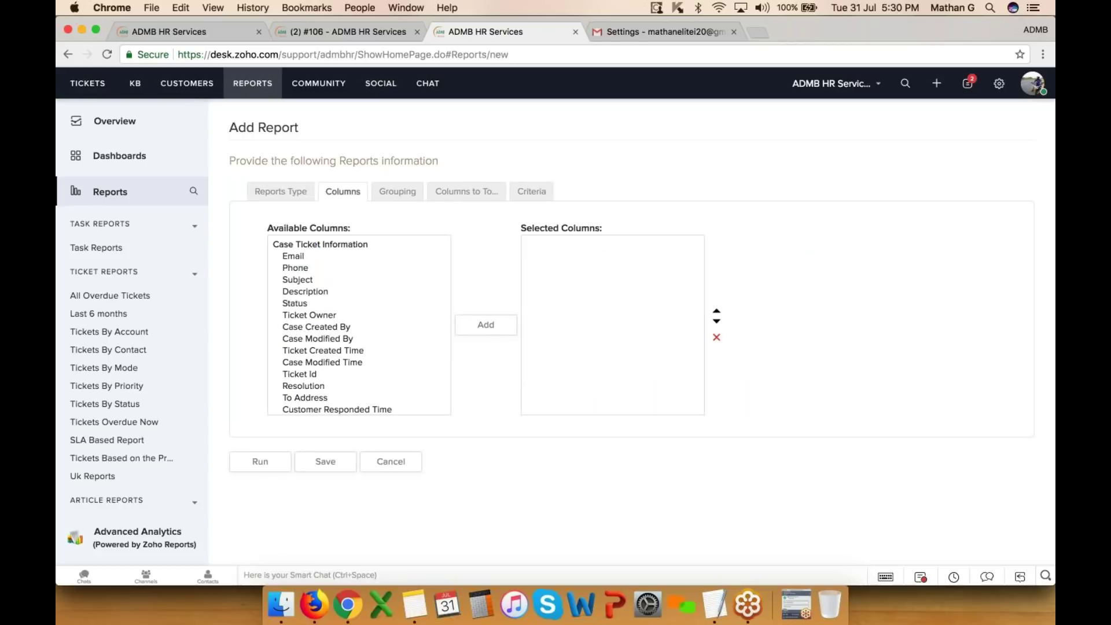
scroll(358, 325, down, 3)
scroll(359, 325, up, 3)
- Add Description, Status, Ticket Owner and Case Created By columns, then pick Number of Threads
click(316, 291)
super+click(316, 312)
key(Down)
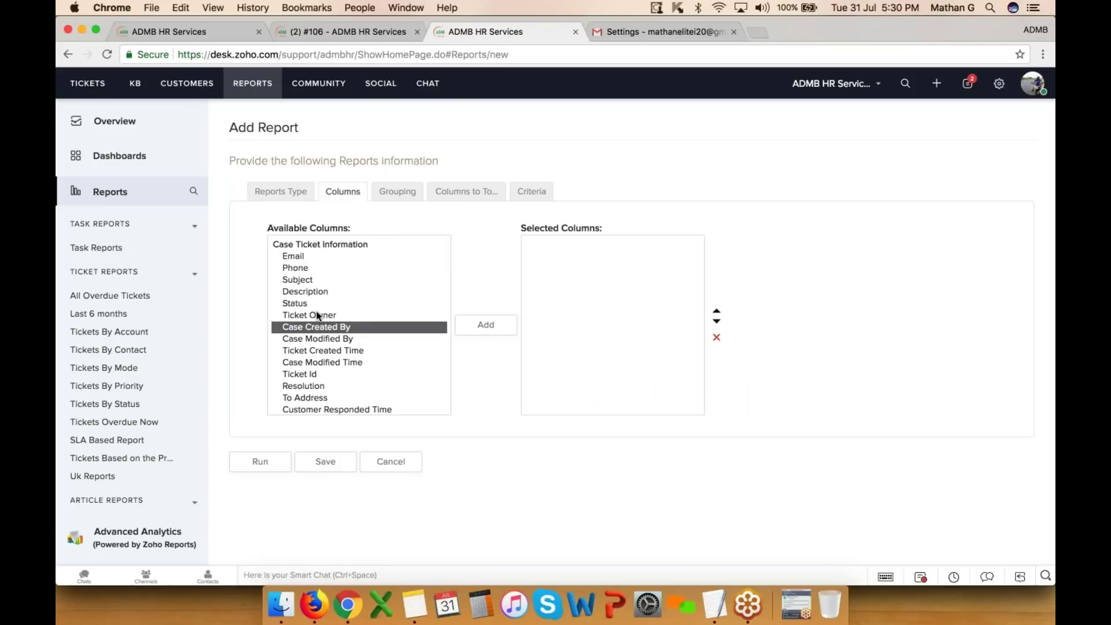
shift+click(312, 361)
shift+click(311, 292)
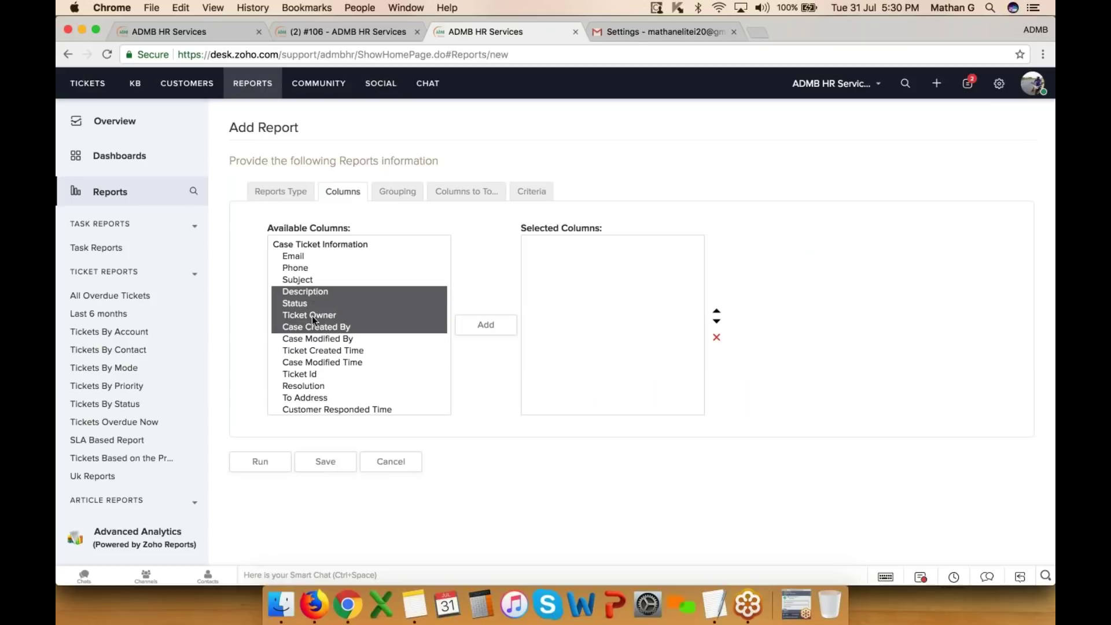
click(492, 329)
scroll(326, 341, down, 3)
click(325, 343)
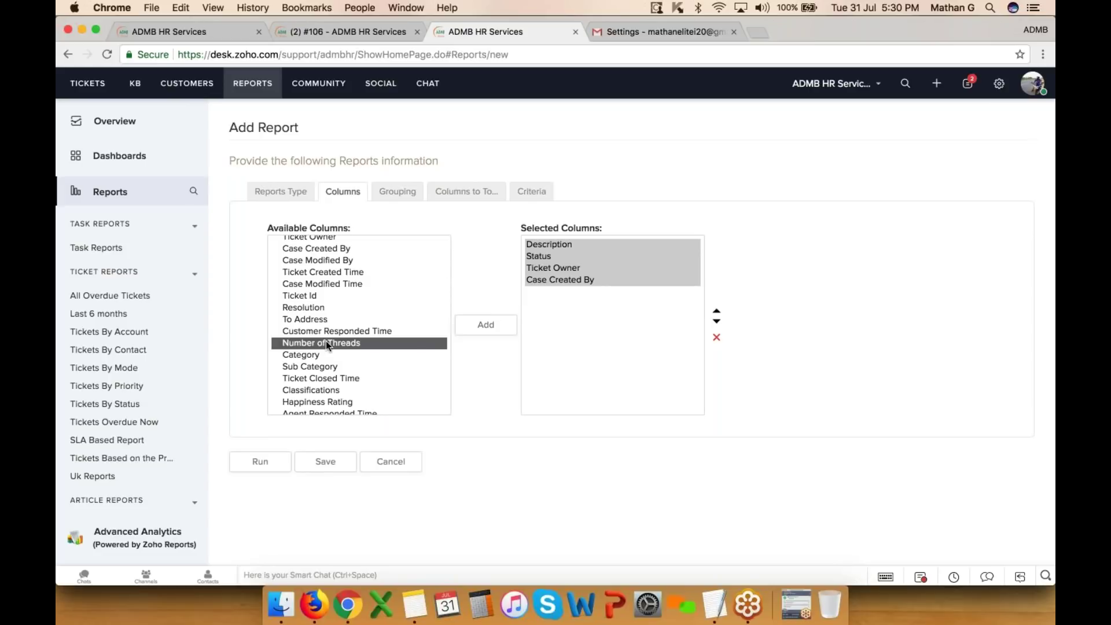
- Leave grouping at None, review Columns to Total, and view the Criteria date-range options
click(397, 192)
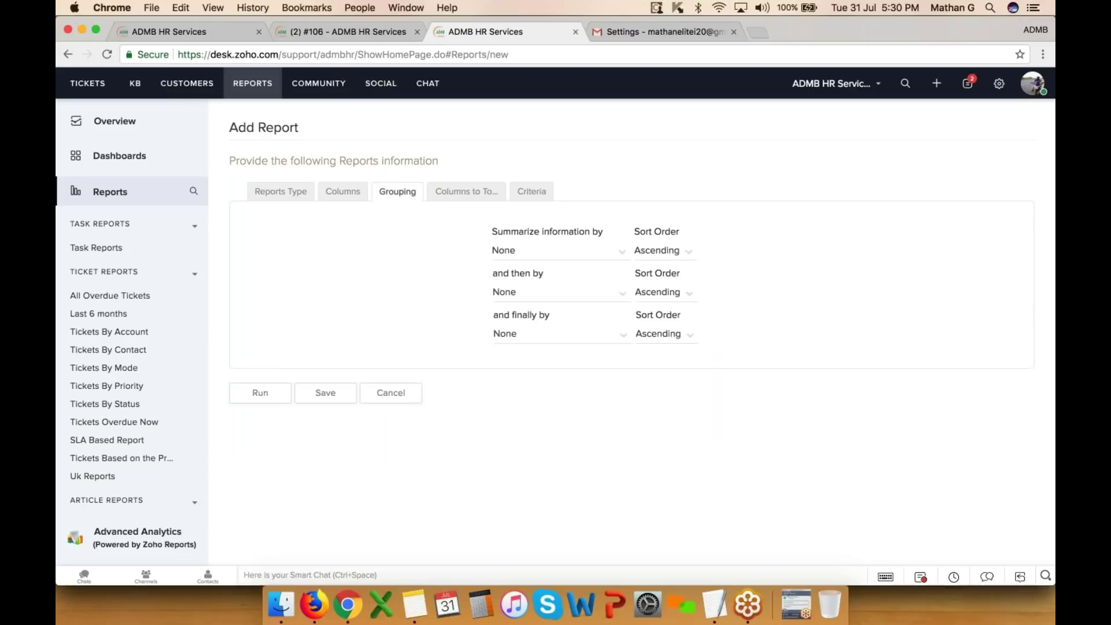
click(559, 251)
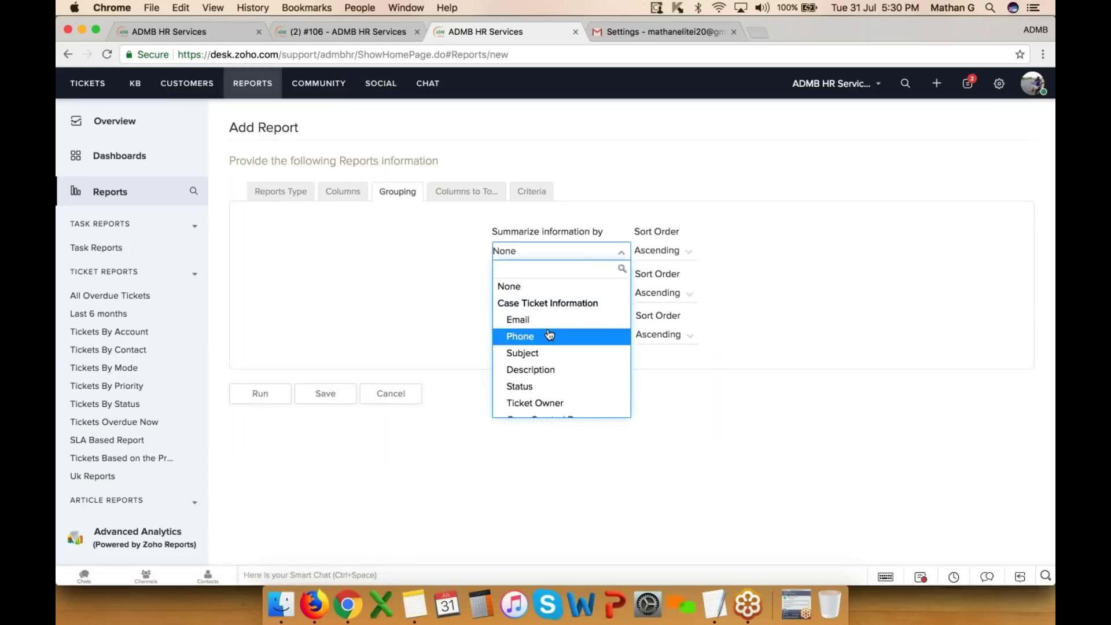
click(551, 193)
click(467, 192)
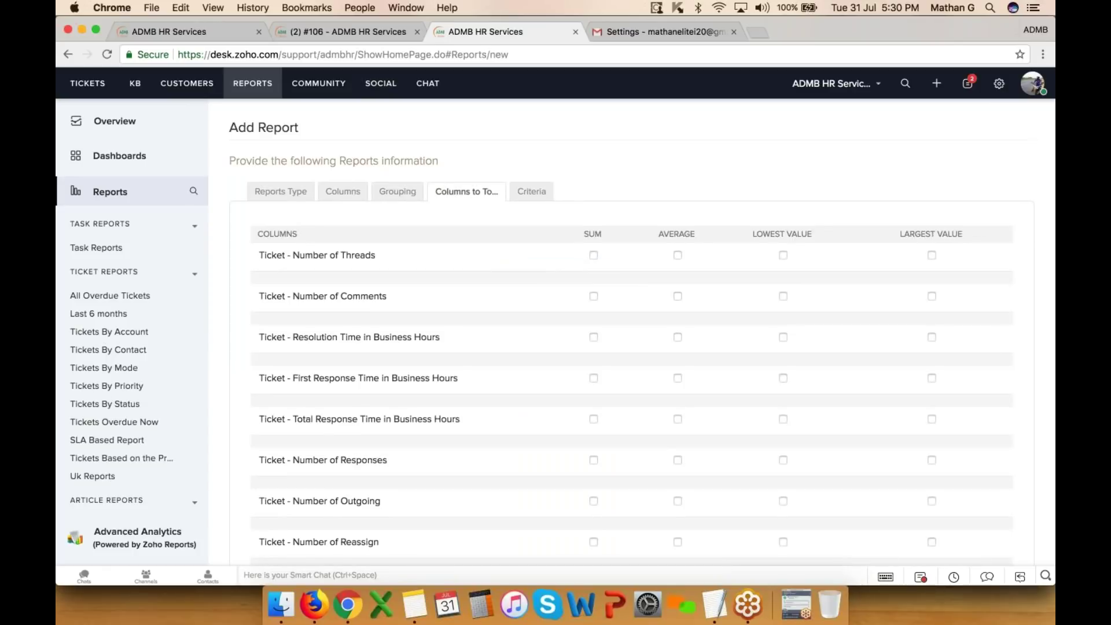
scroll(643, 332, down, 5)
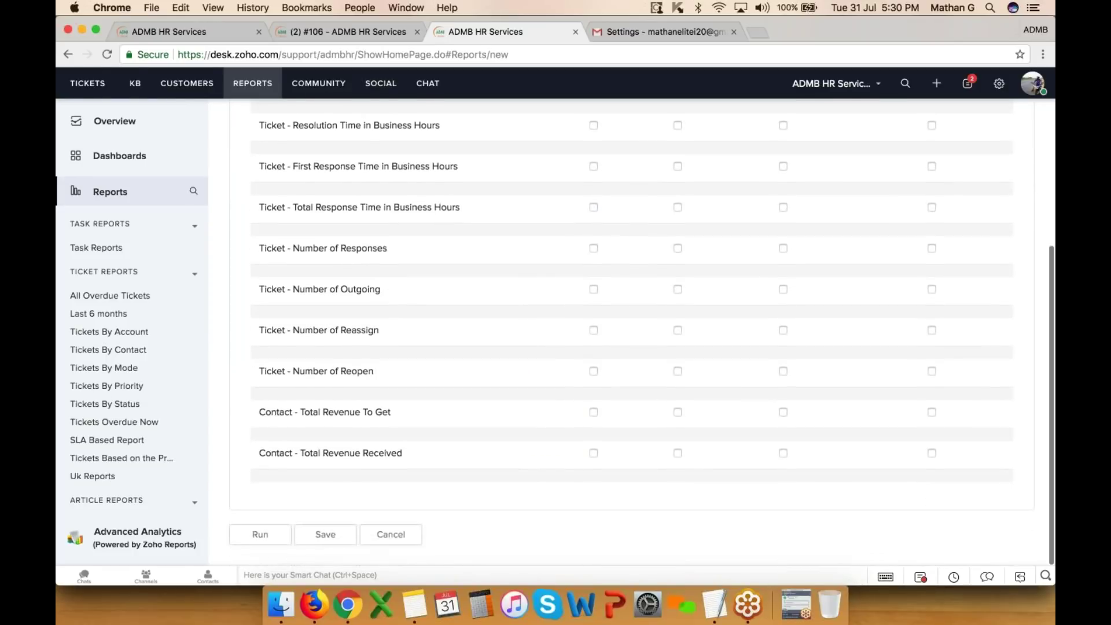
scroll(545, 298, up, 5)
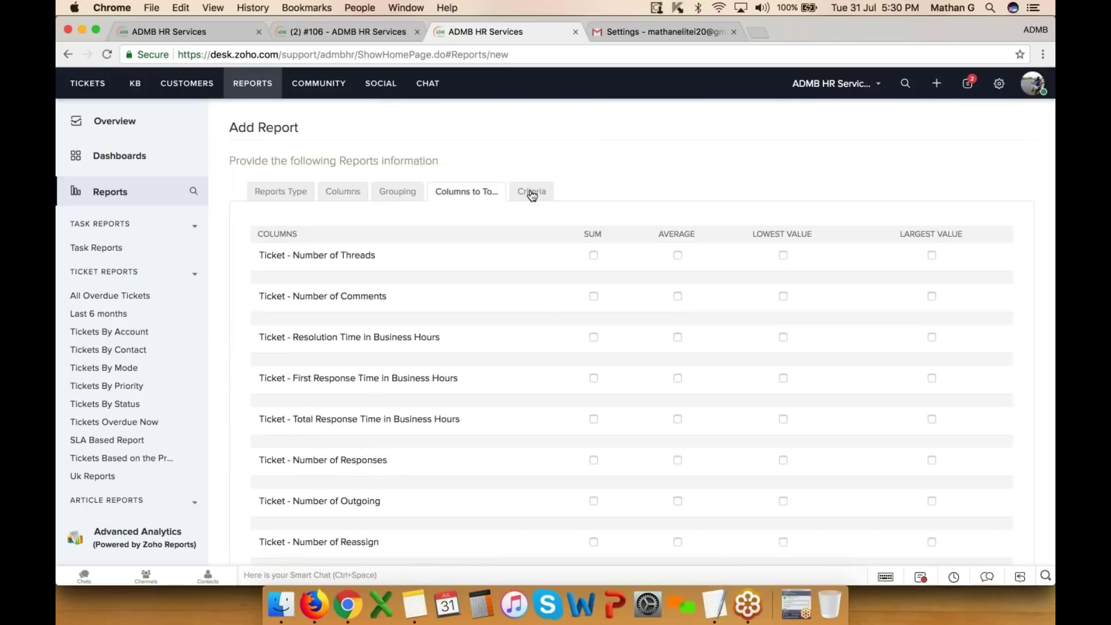
click(532, 193)
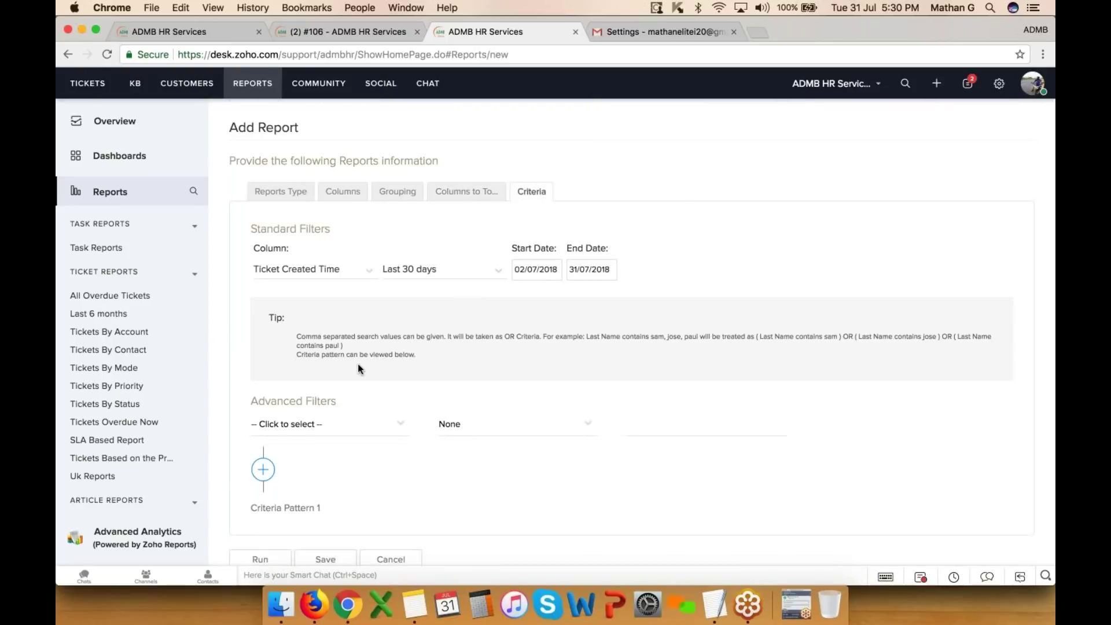
click(462, 275)
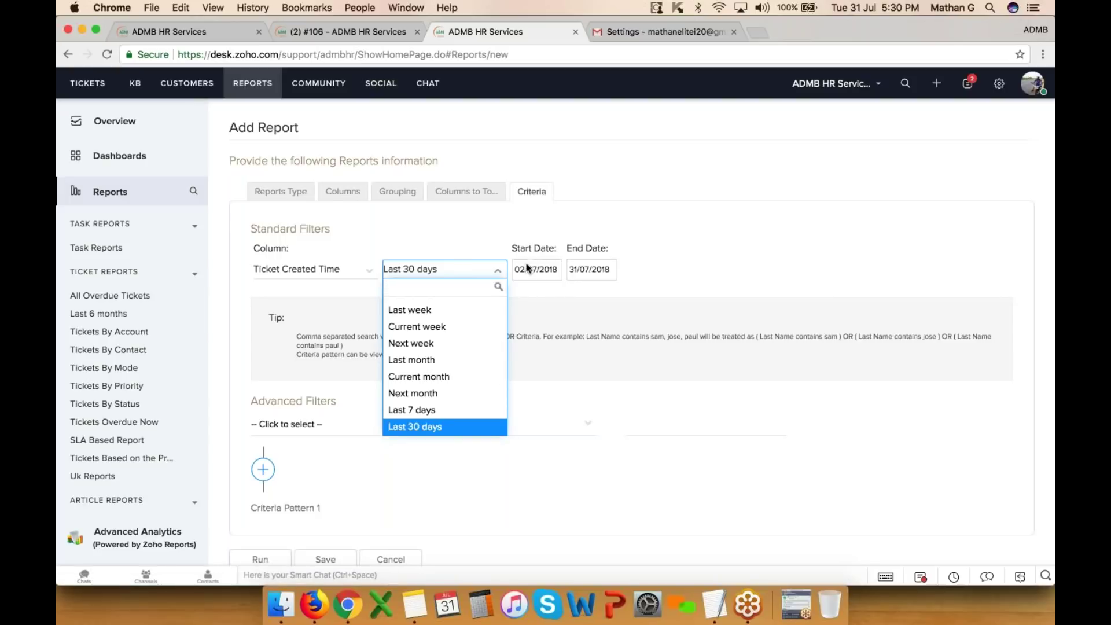
- Switch the Ticket Created Time filter from Last 30 days to a Custom range, leaving the dates empty
scroll(421, 343, up, 5)
click(408, 304)
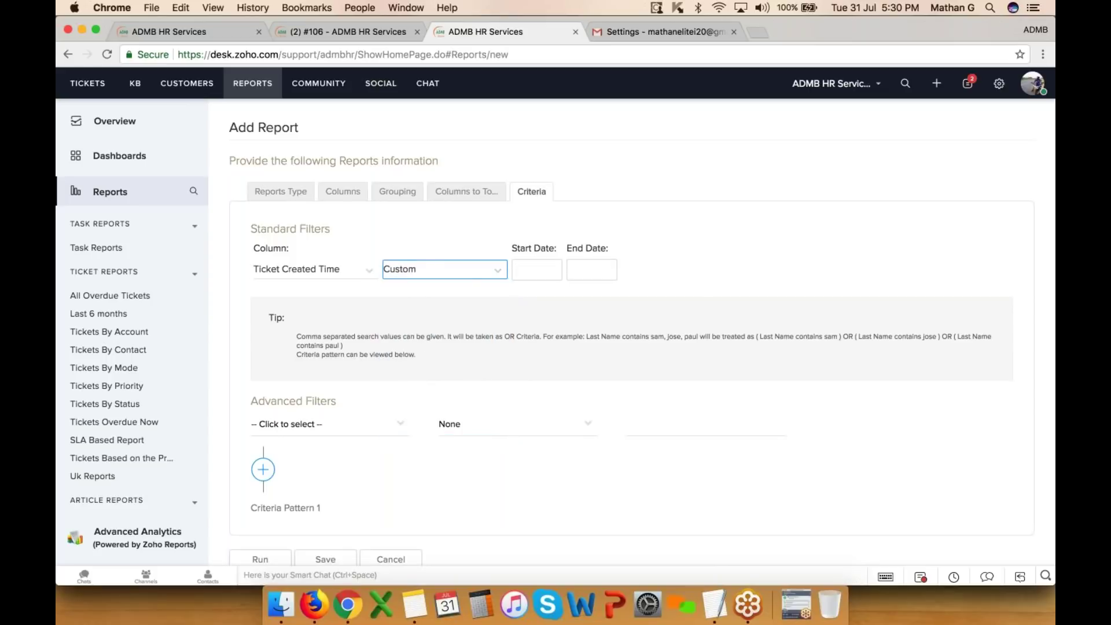
click(538, 265)
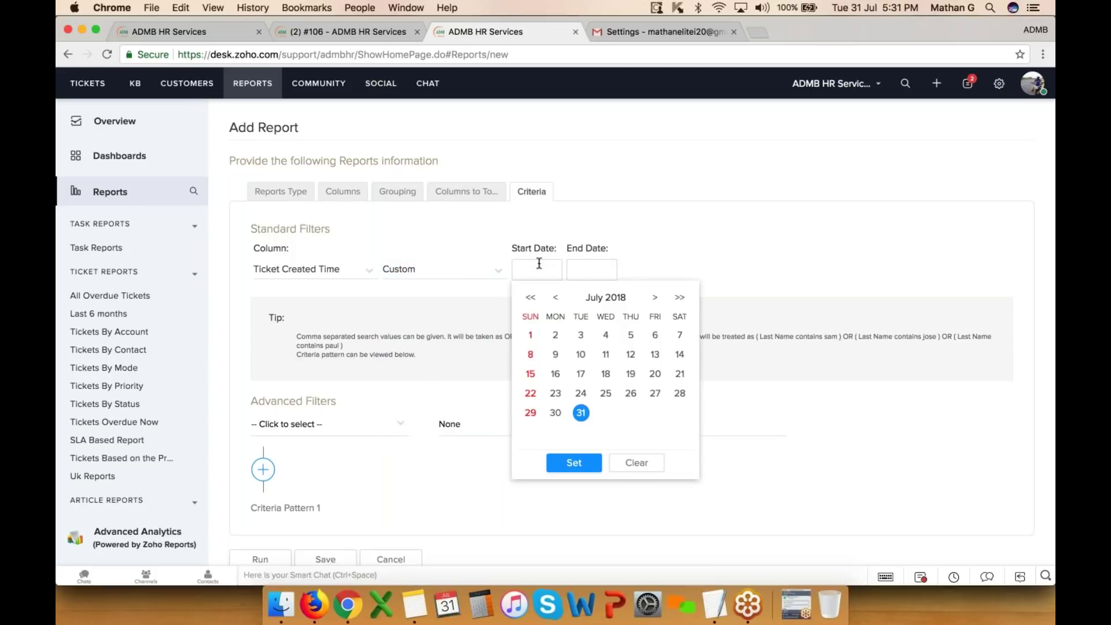
click(417, 328)
- Select the filter section's text, then open the Last 6 months ticket report
scroll(415, 328, down, 1)
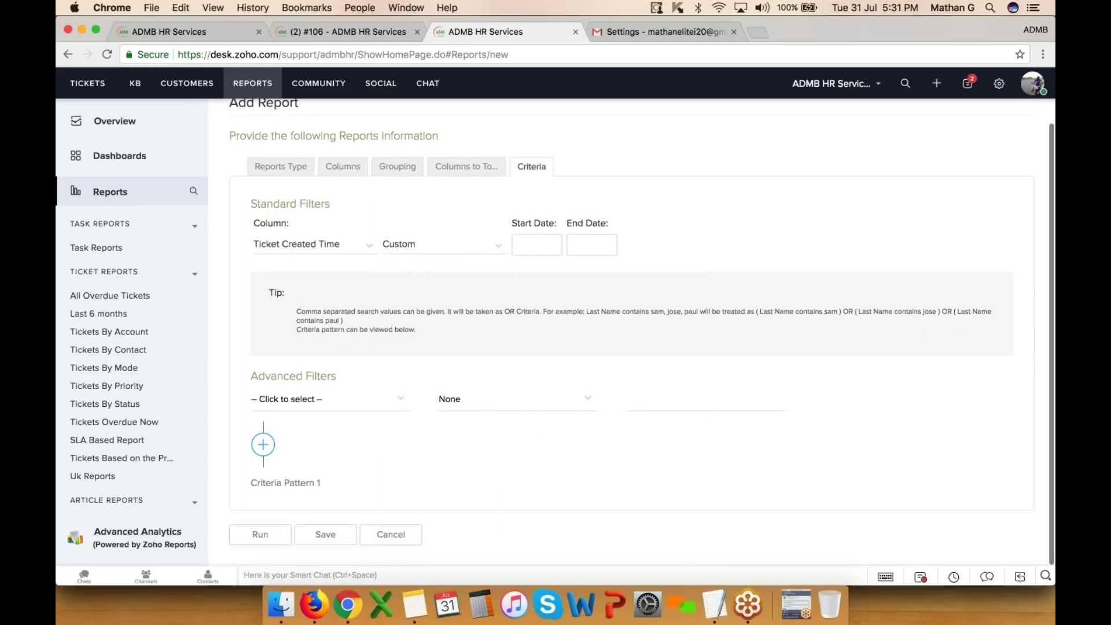
triple_click(250, 379)
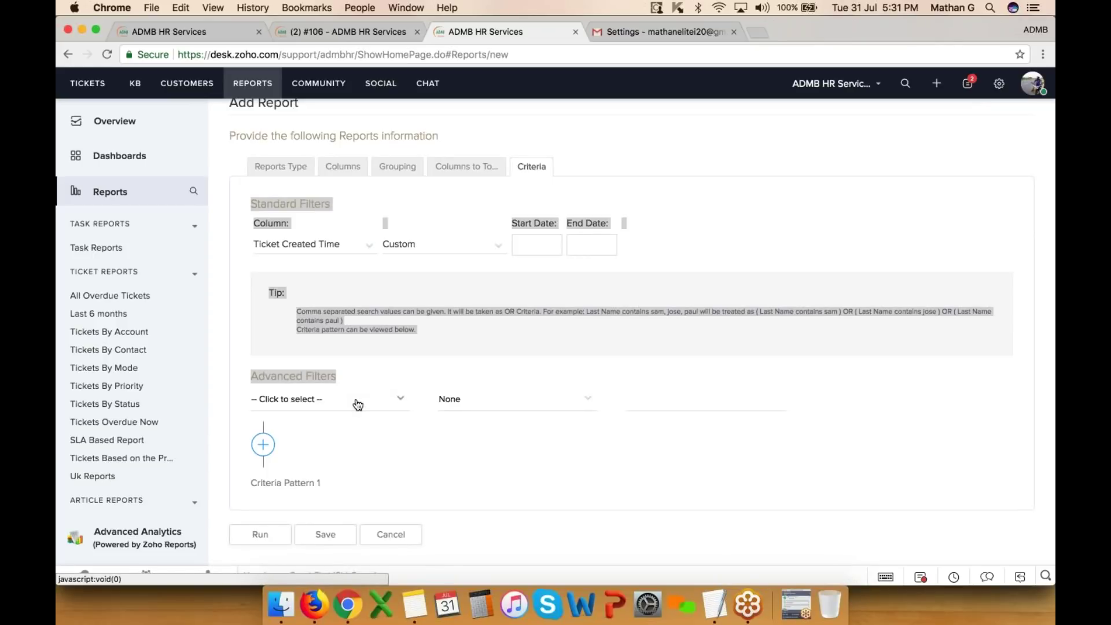
click(117, 316)
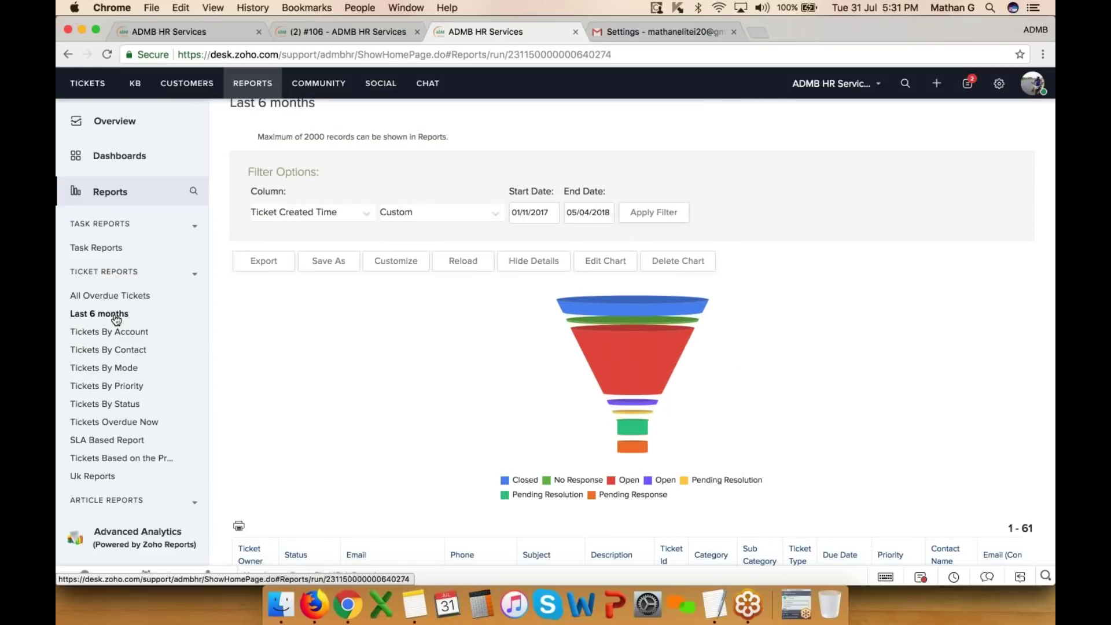
- Scroll through the Last 6 months report's 61-ticket table, dated 01/11/2017–05/04/2018
scroll(632, 334, down, 5)
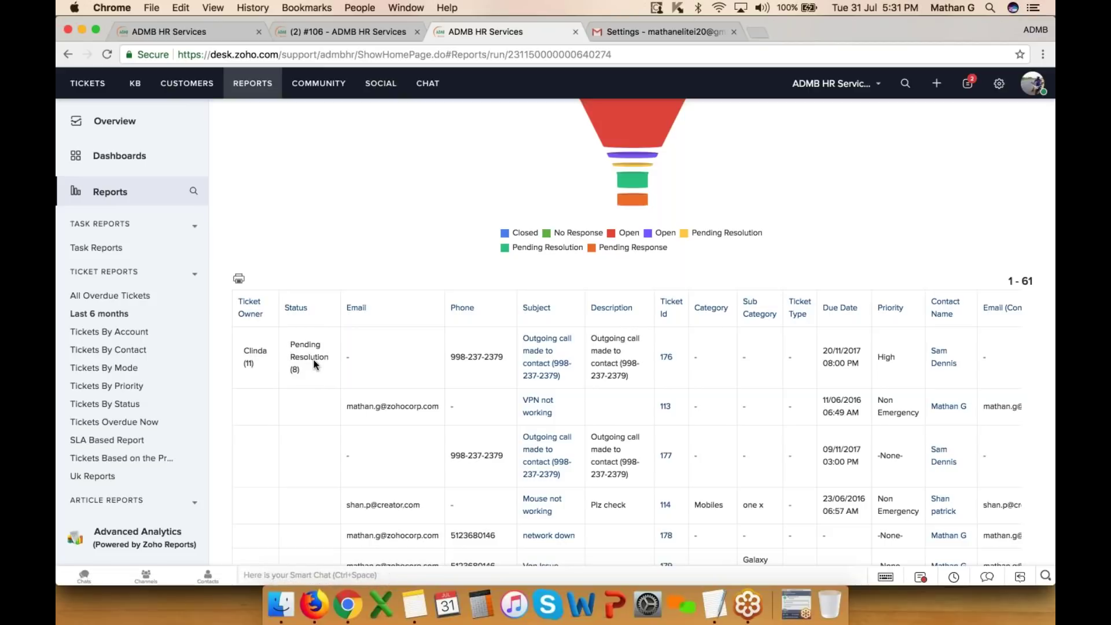
scroll(346, 360, down, 5)
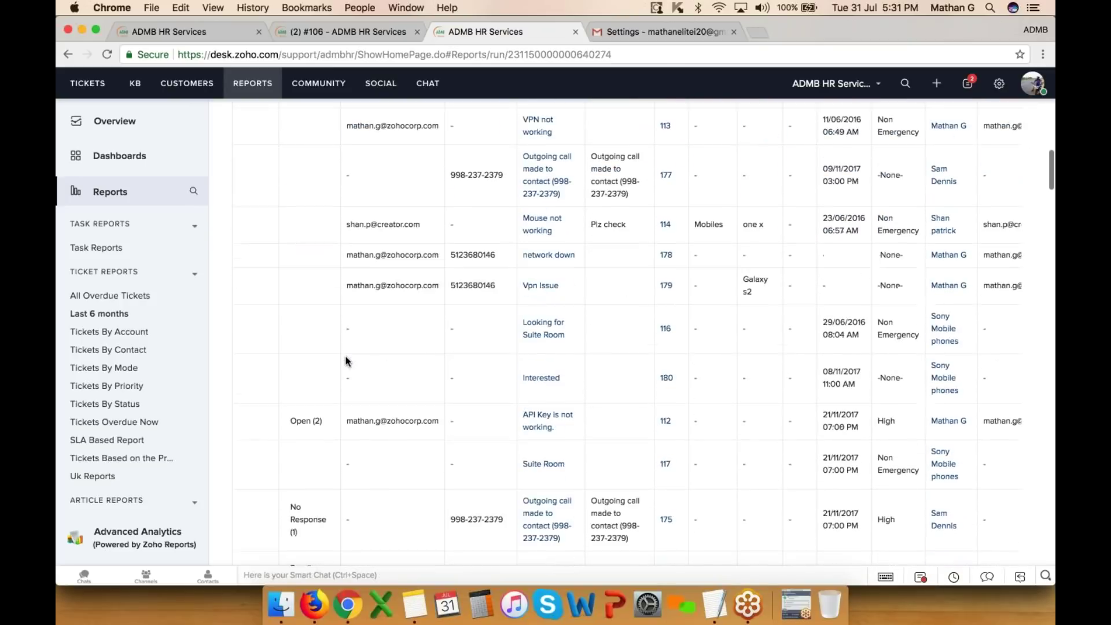
scroll(346, 361, down, 2)
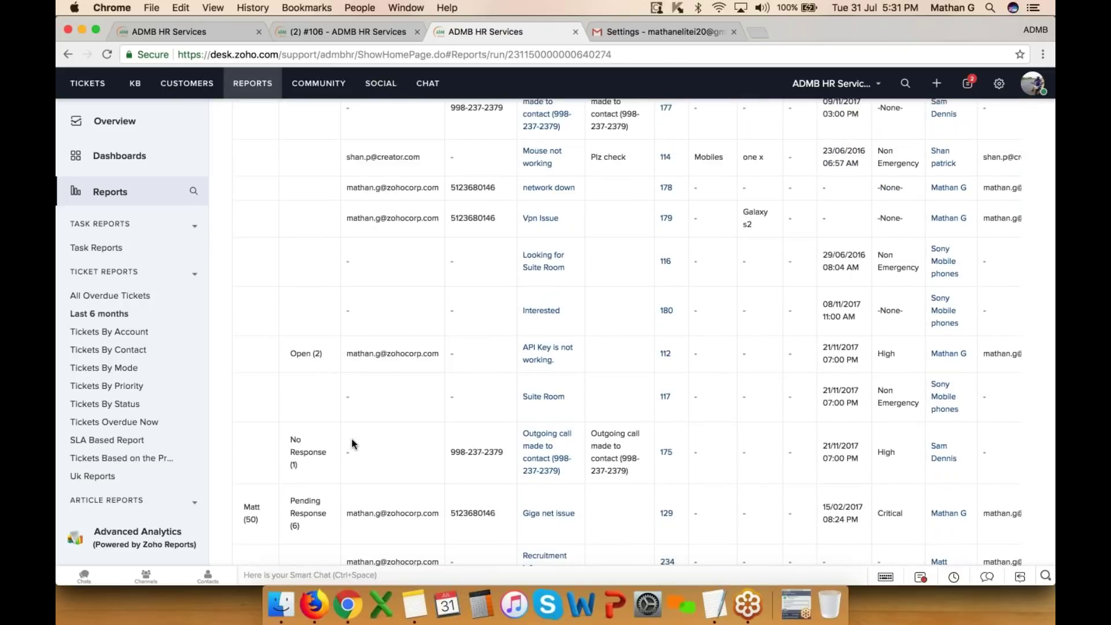
scroll(429, 462, down, 3)
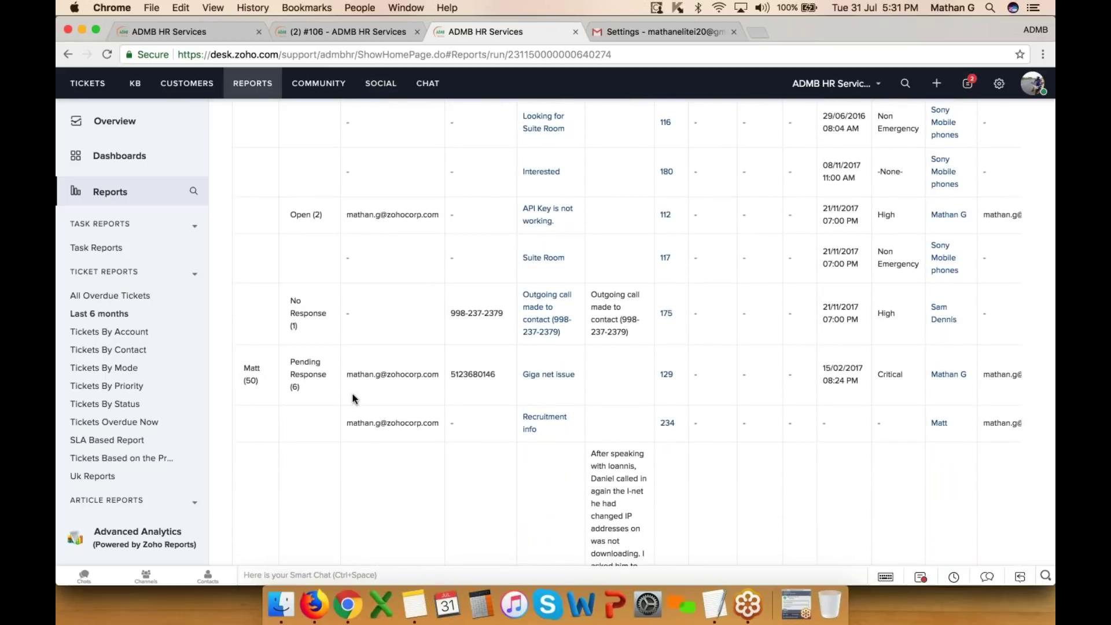
scroll(367, 398, down, 10)
scroll(368, 402, down, 15)
scroll(368, 403, down, 2)
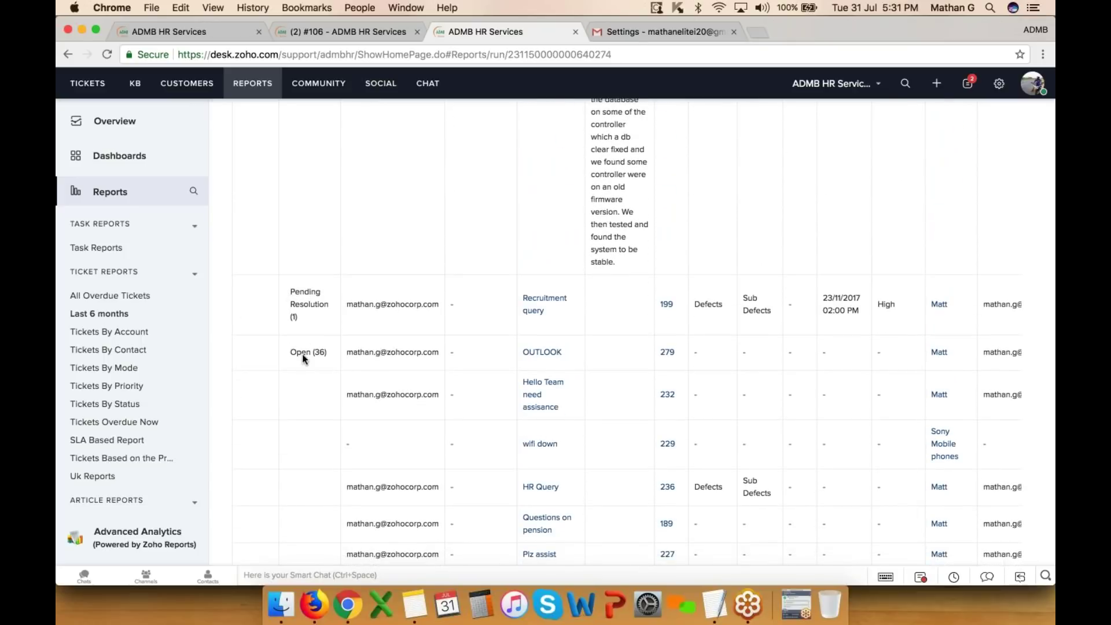
scroll(592, 407, down, 15)
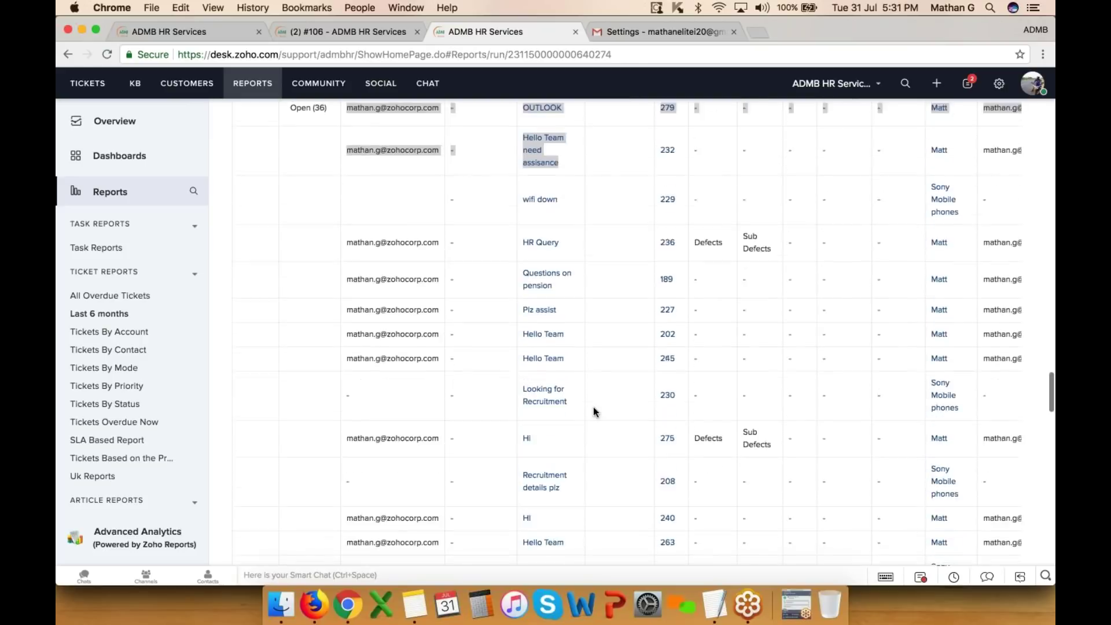
scroll(593, 407, down, 20)
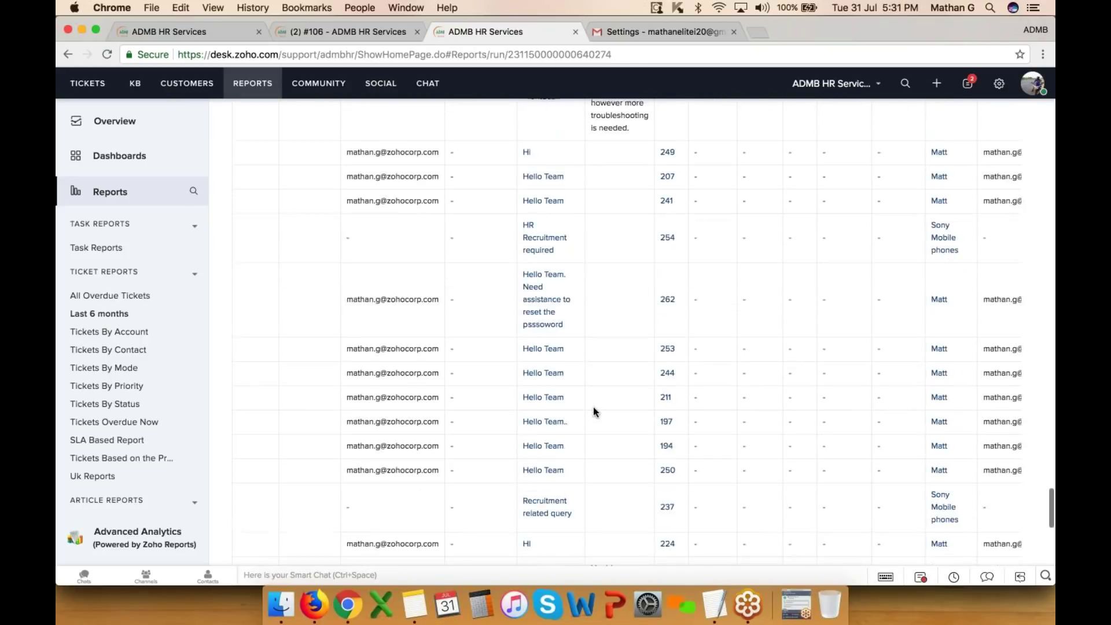
scroll(593, 408, up, 20)
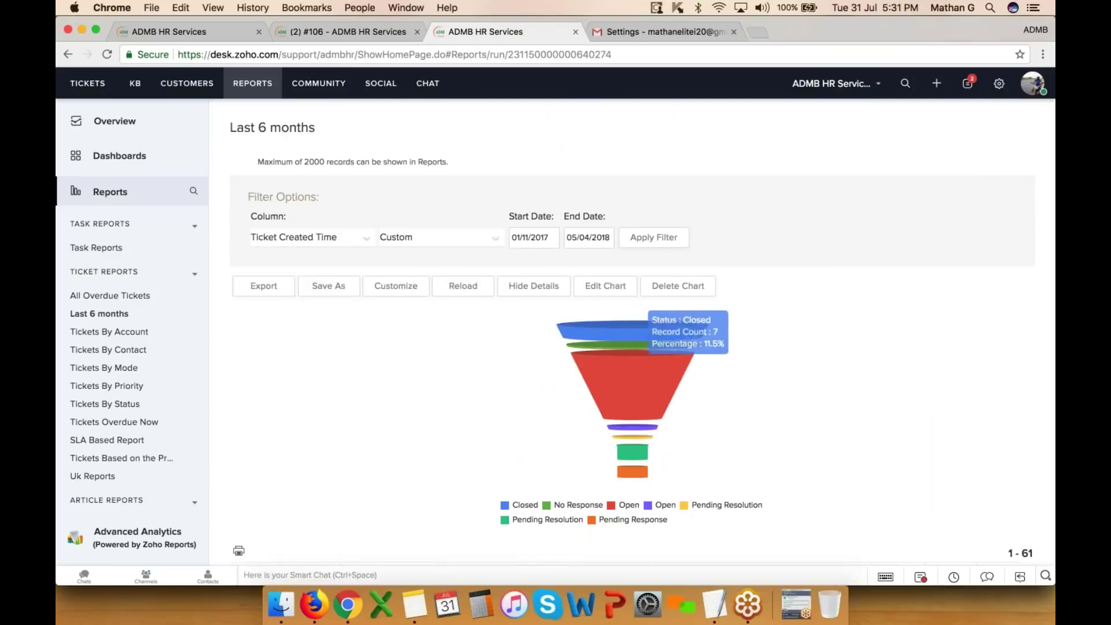
scroll(645, 263, down, 3)
- Inspect the status funnel chart, where Open is the largest group at 36 of 61 records (59%)
mouse_move(640, 336)
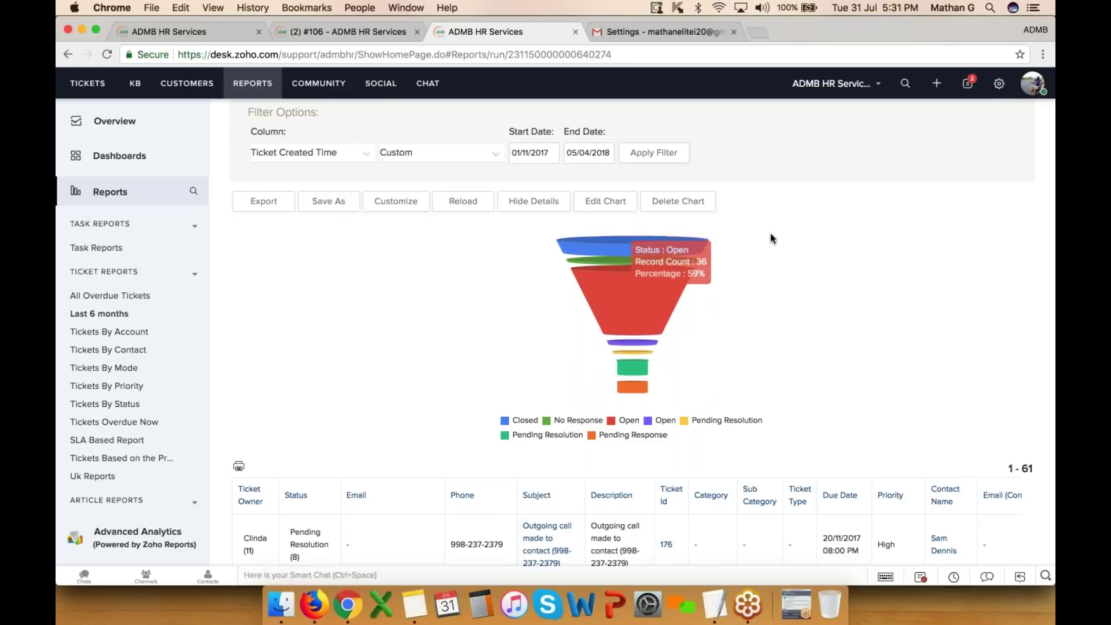
scroll(769, 234, up, 3)
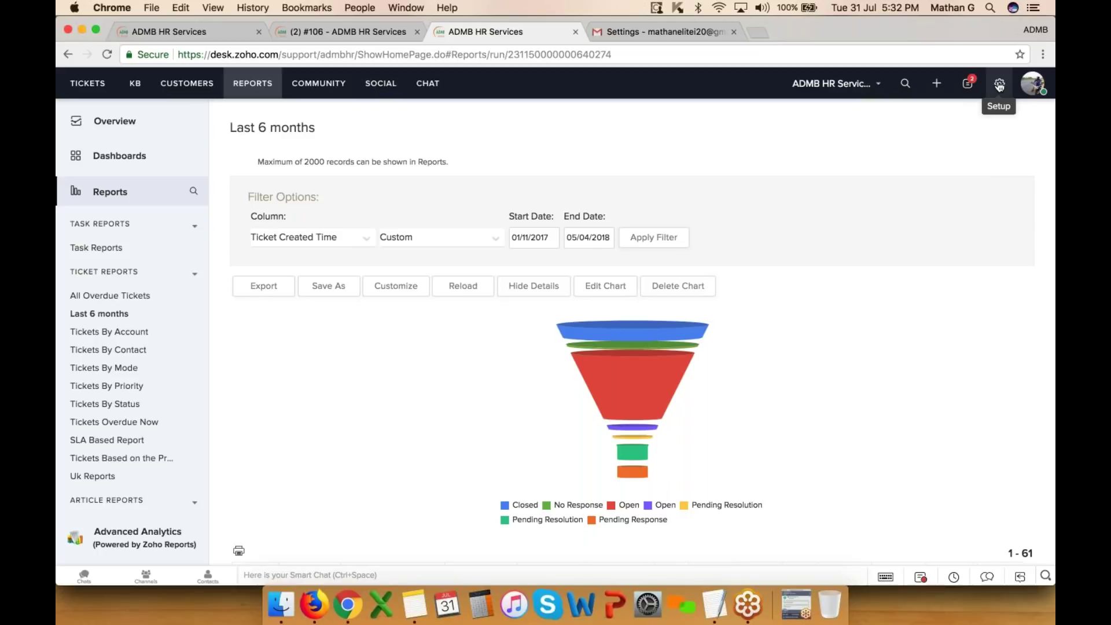
click(793, 613)
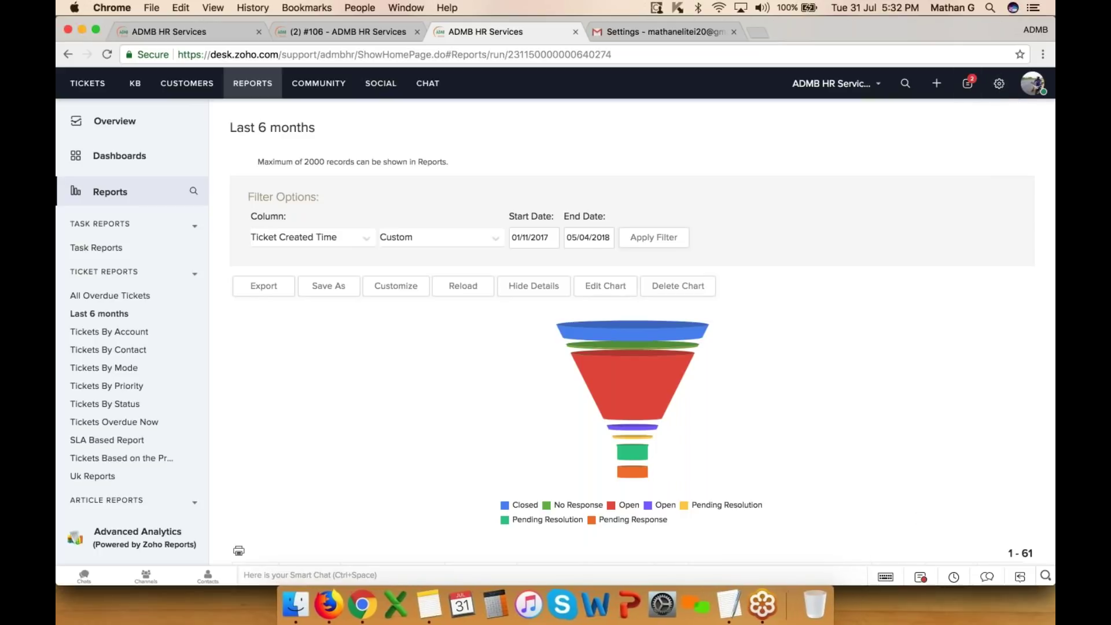